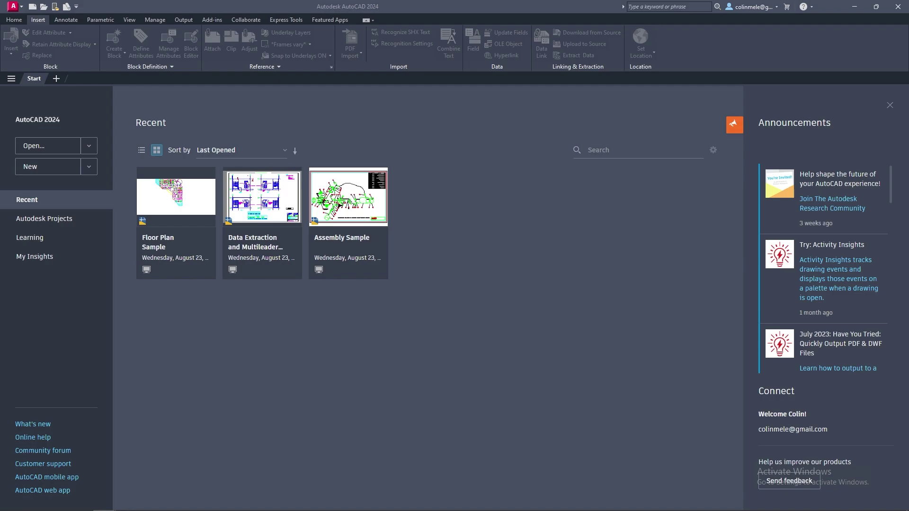
Put away the Downloads and browser windows and start a new blank drawing.
key("alt+Tab")
left_click_drag(503, 246, 558, 246)
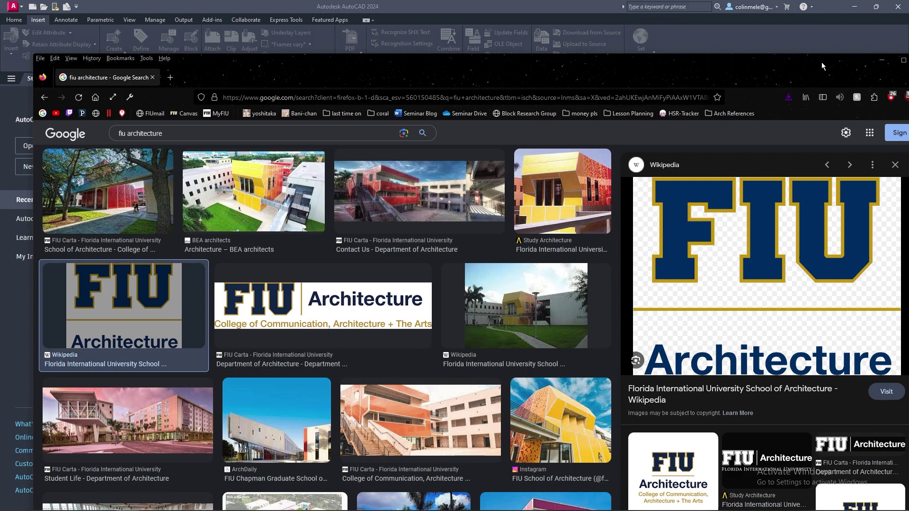
left_click(881, 60)
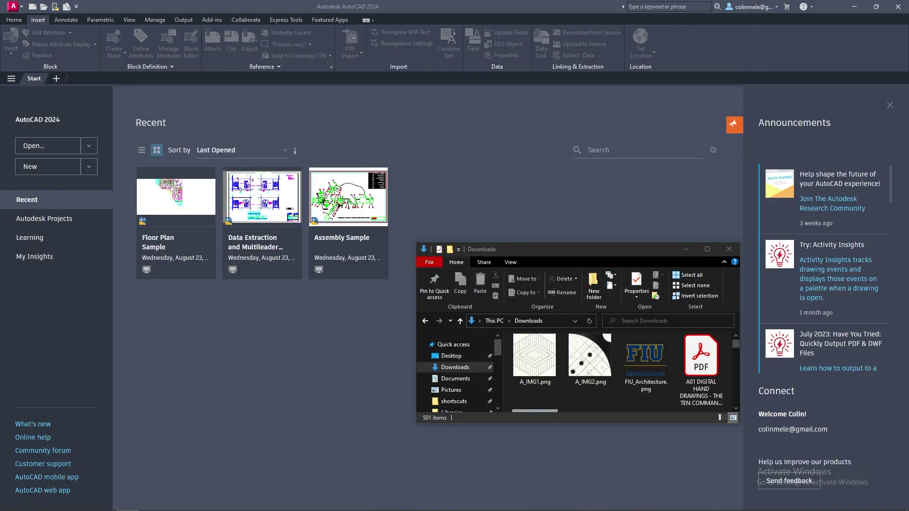
left_click(685, 249)
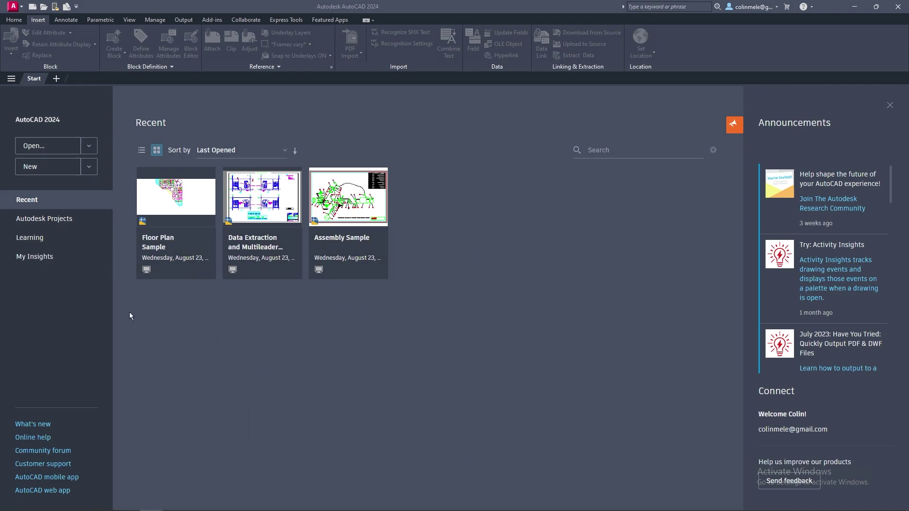
left_click(59, 173)
middle_click_drag(244, 303, 300, 273)
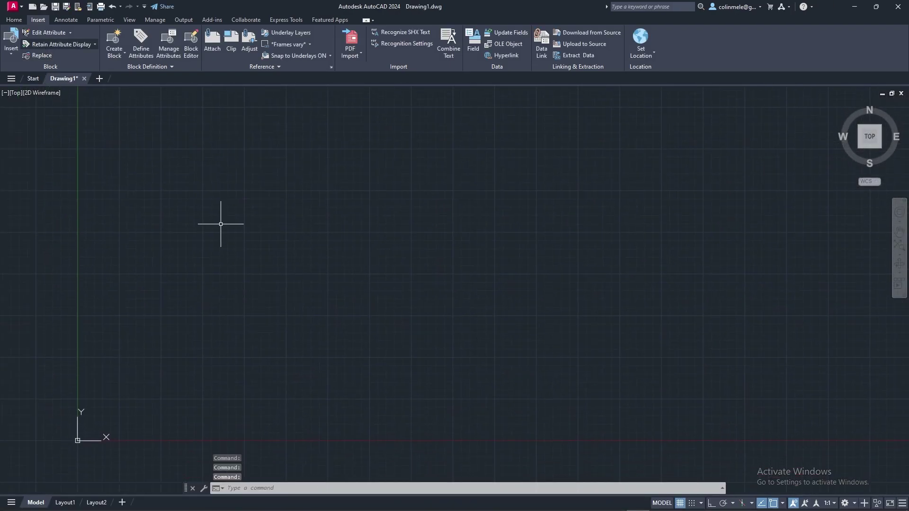
Draw a 17 by 11 rectangle from a lower-left corner and select it.
left_click(14, 19)
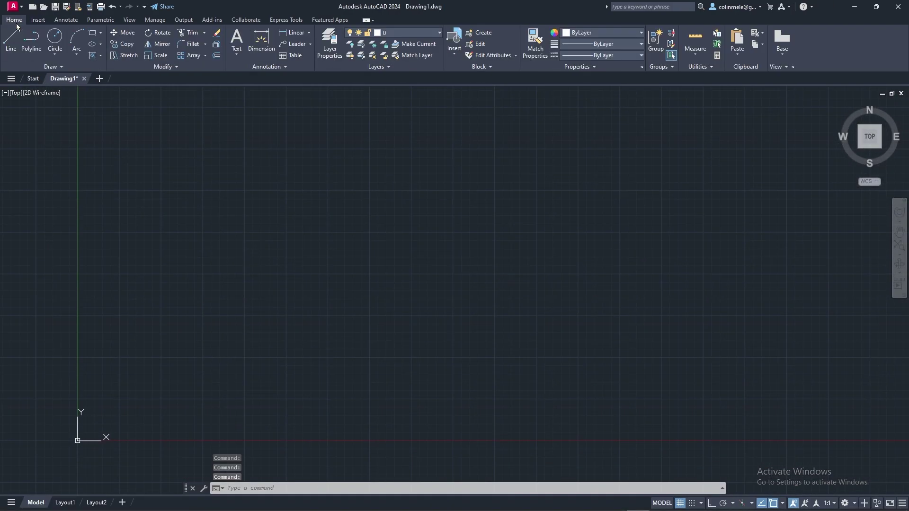
left_click(93, 34)
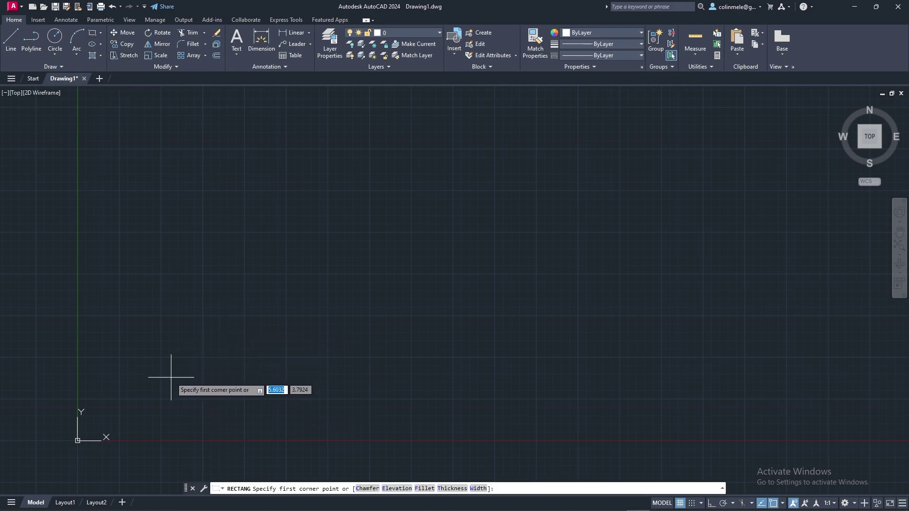
left_click(168, 398)
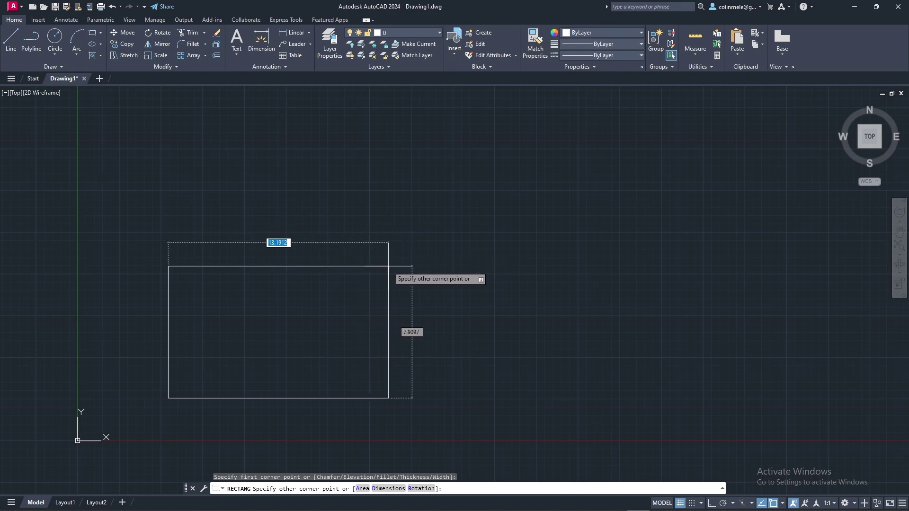
type("17")
key("Tab")
type("11")
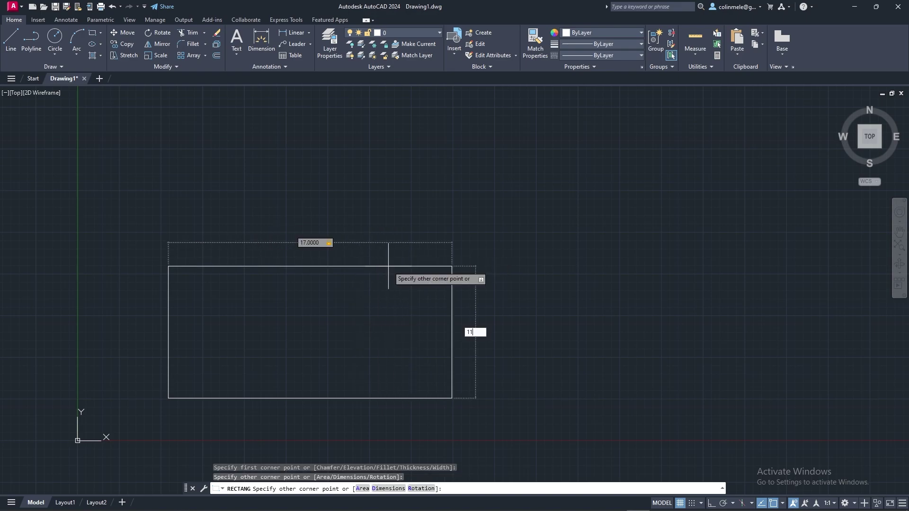
key("Return")
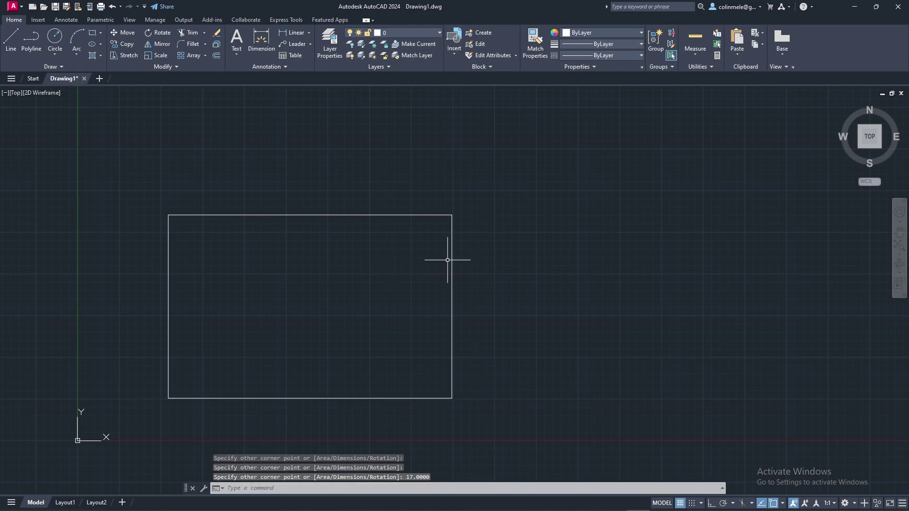
left_click(451, 258)
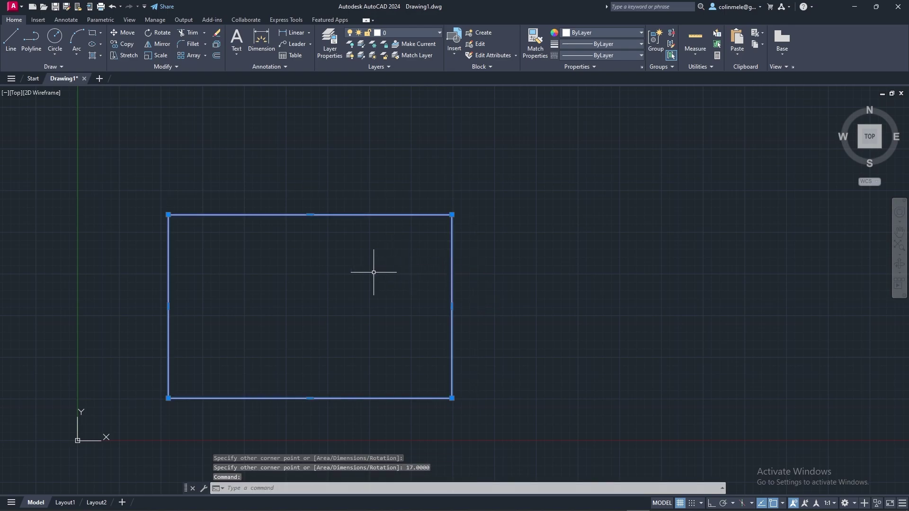
Offset the 17 by 11 rectangle 0.25 inward to create the inner border rectangle.
type("o")
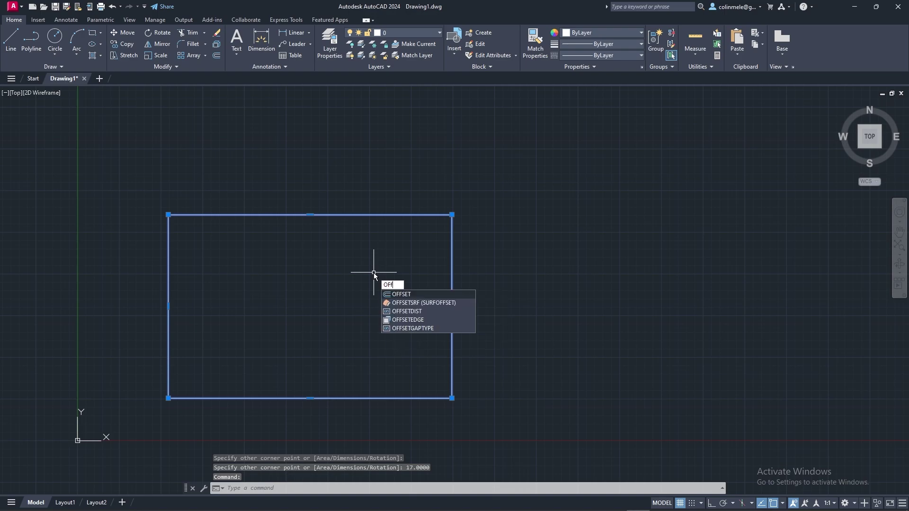
key("Return")
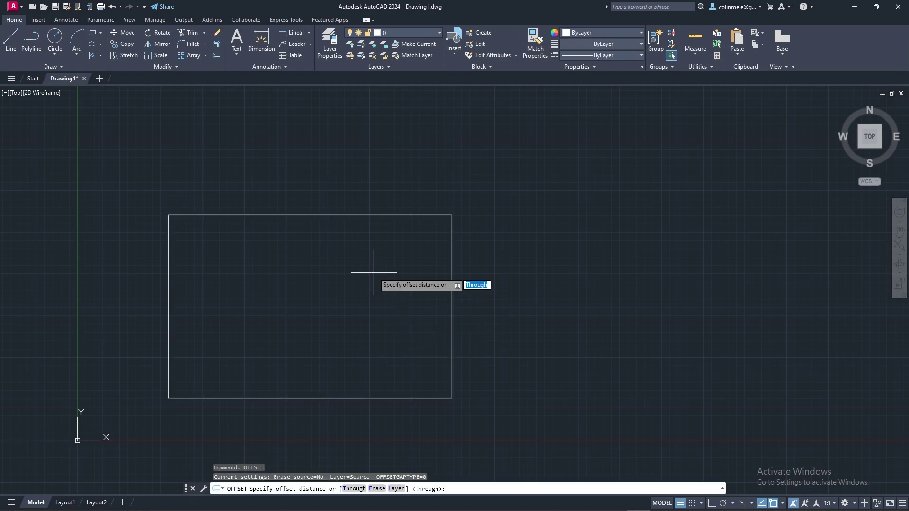
type("0.25")
key("Return")
left_click(373, 215)
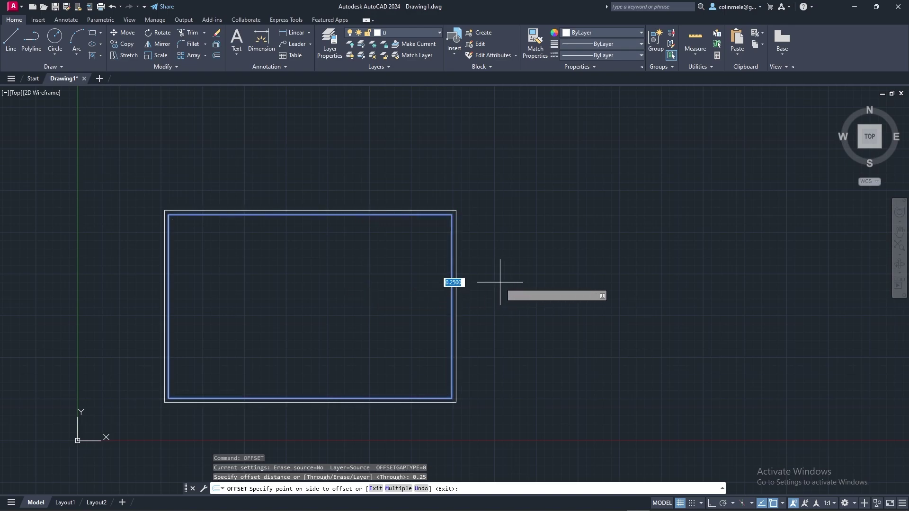
left_click(375, 290)
scroll(329, 321, "up", 2)
middle_click_drag(329, 321, 440, 299)
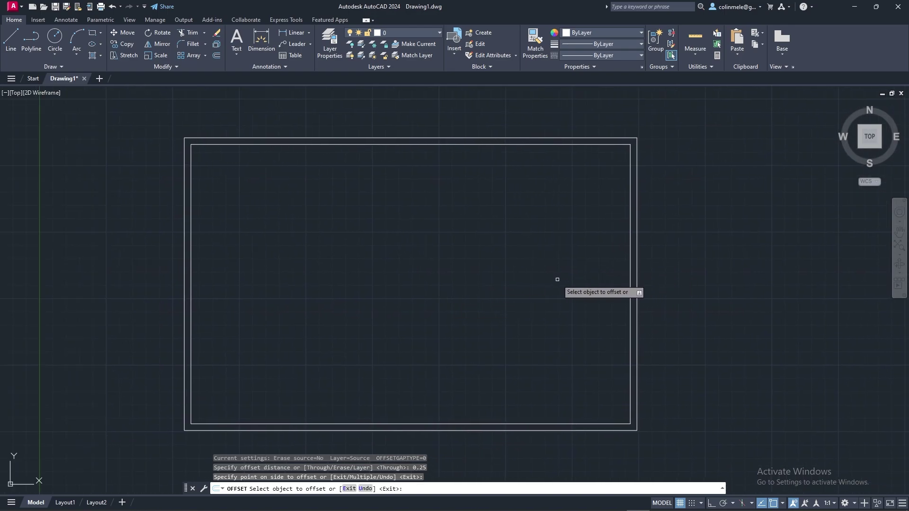
key("Escape")
key("Escape")
key("Escape")
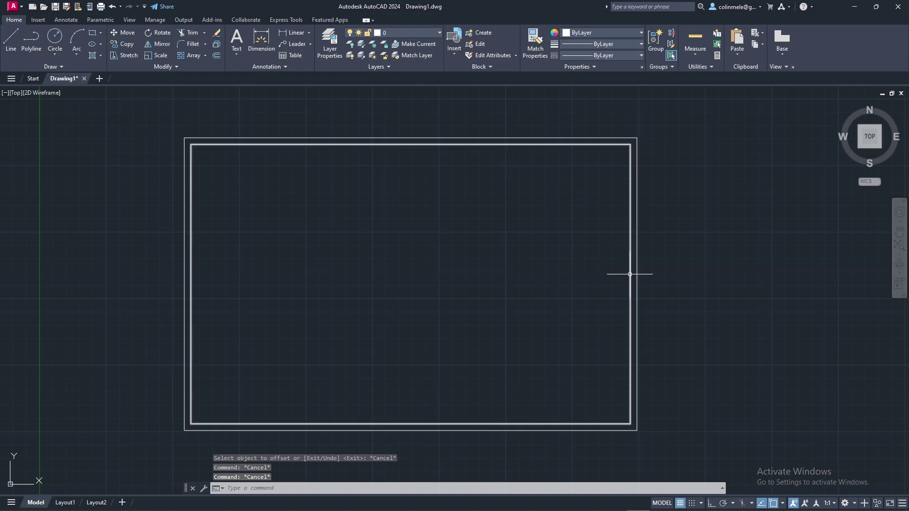
left_click(629, 274)
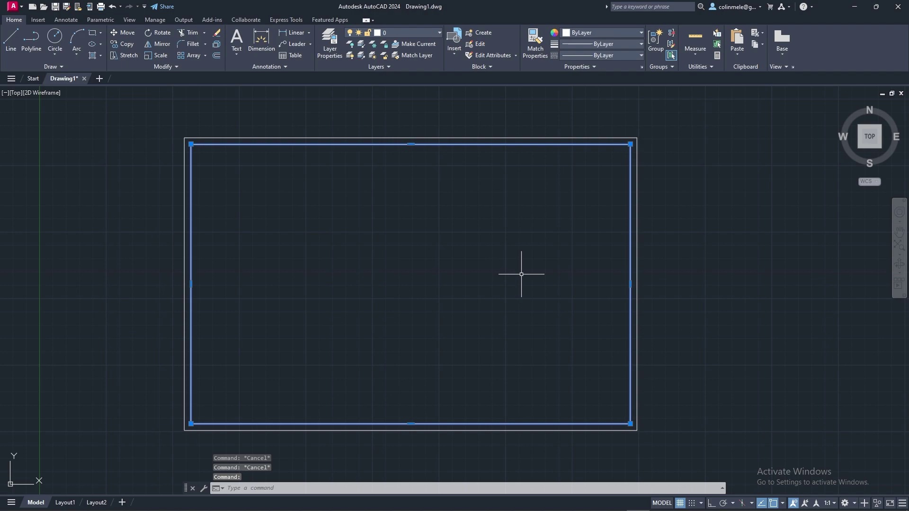
Explode the inner rectangle with EXPLODE and confirm its right and top edges are separate lines.
type("exp")
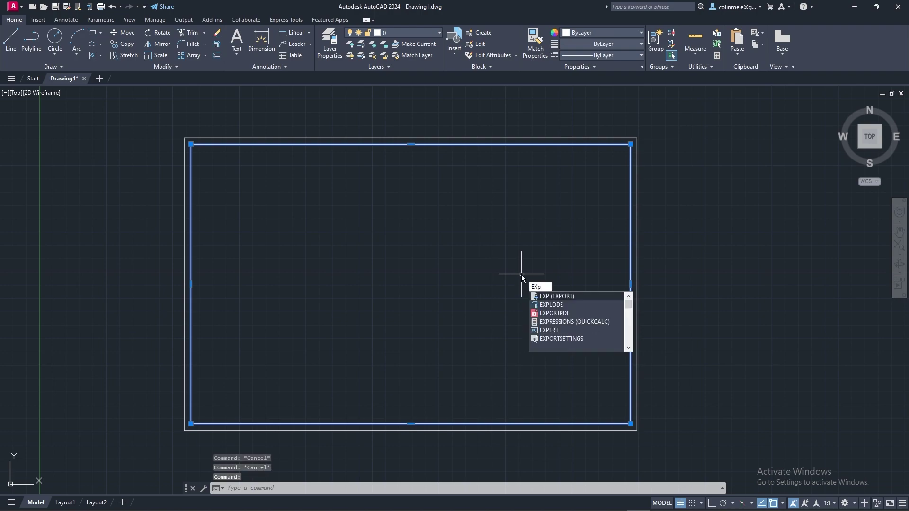
type("l")
key("Return")
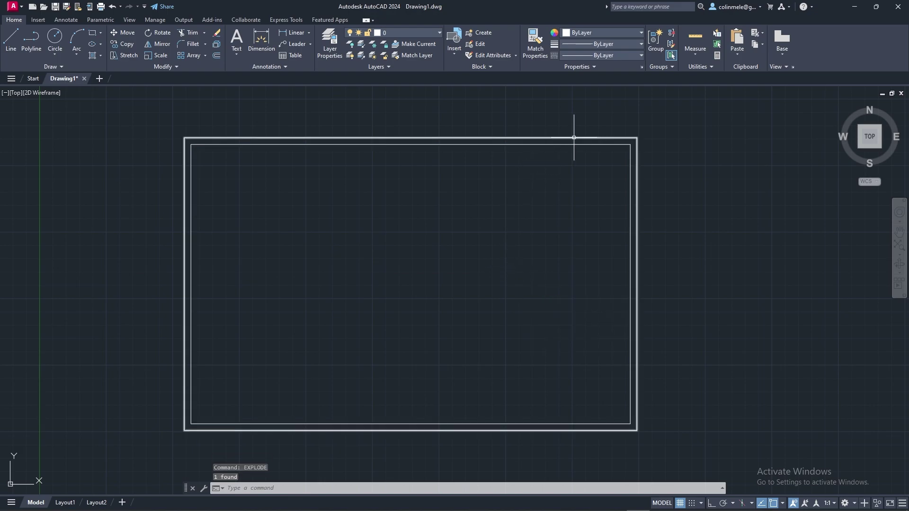
left_click(631, 168)
left_click(565, 142)
key("Escape")
key("Escape")
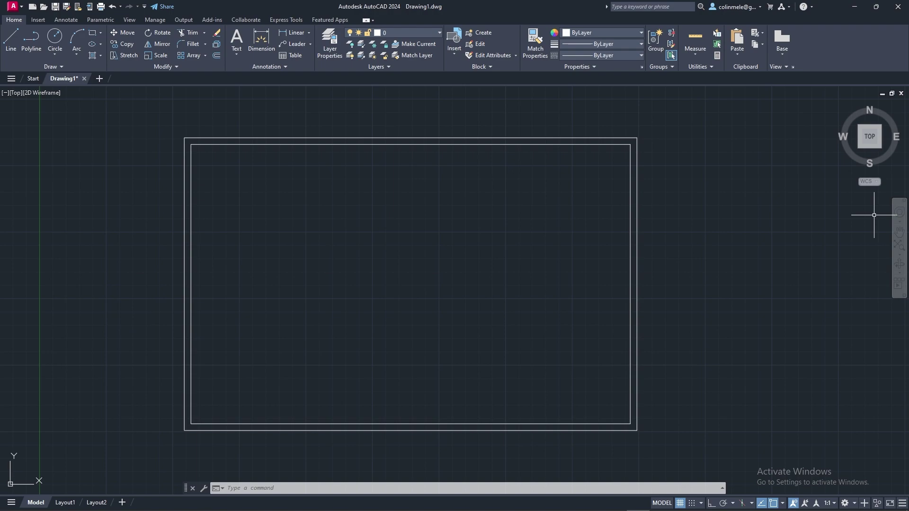
Copy the inner right edge line 1.75 to the left to mark the title-block strip.
left_click(629, 300)
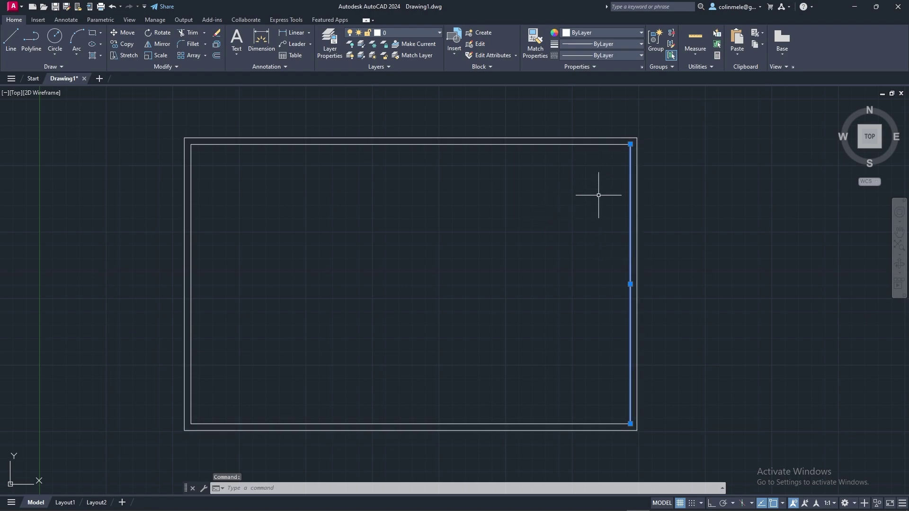
type("copy")
key("Return")
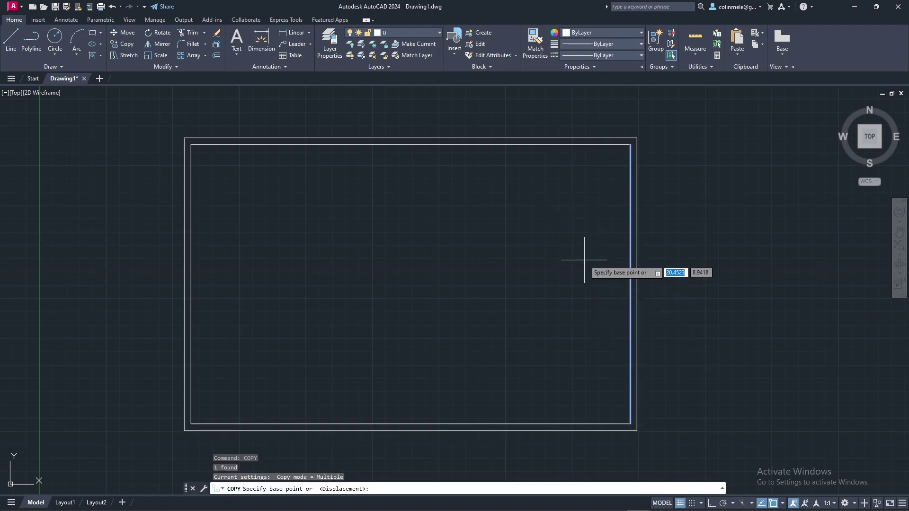
left_click(631, 144)
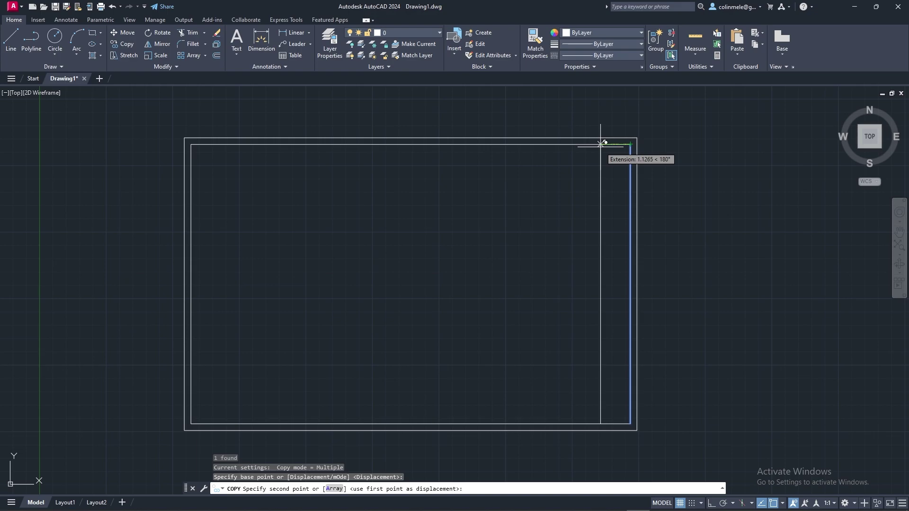
type("1.75")
key("Return")
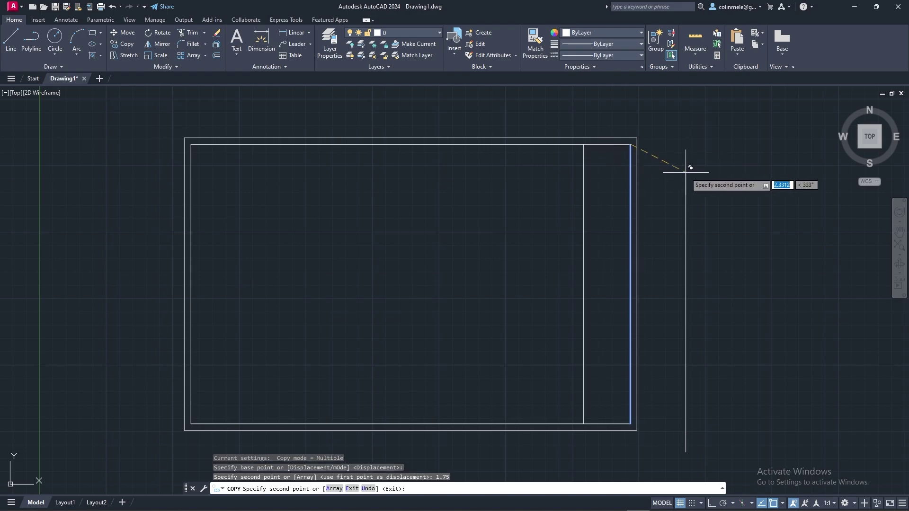
key("Escape")
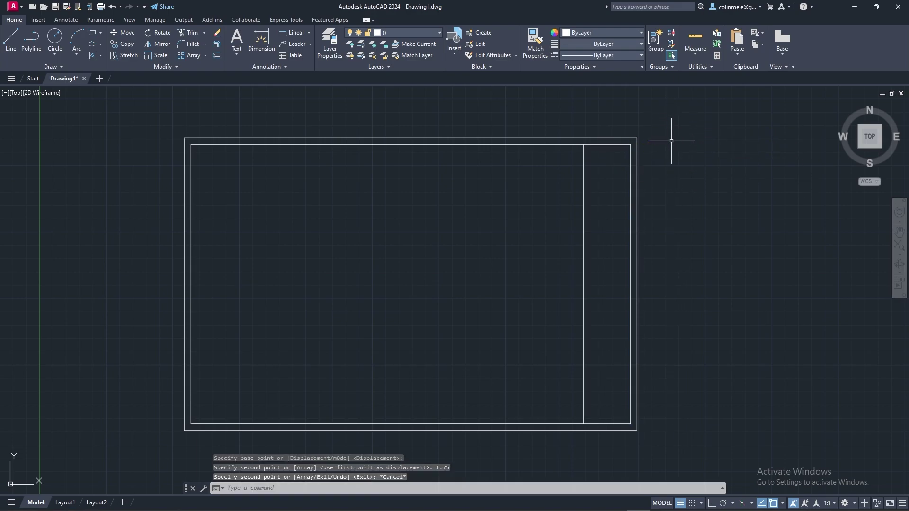
Grip-stretch the inner top edge so its right end stops at the new vertical line.
left_click(630, 144)
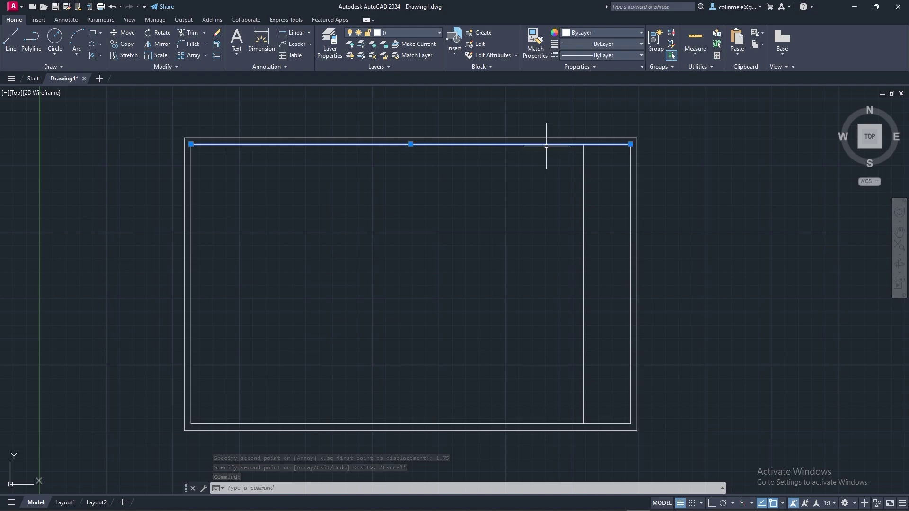
left_click(630, 144)
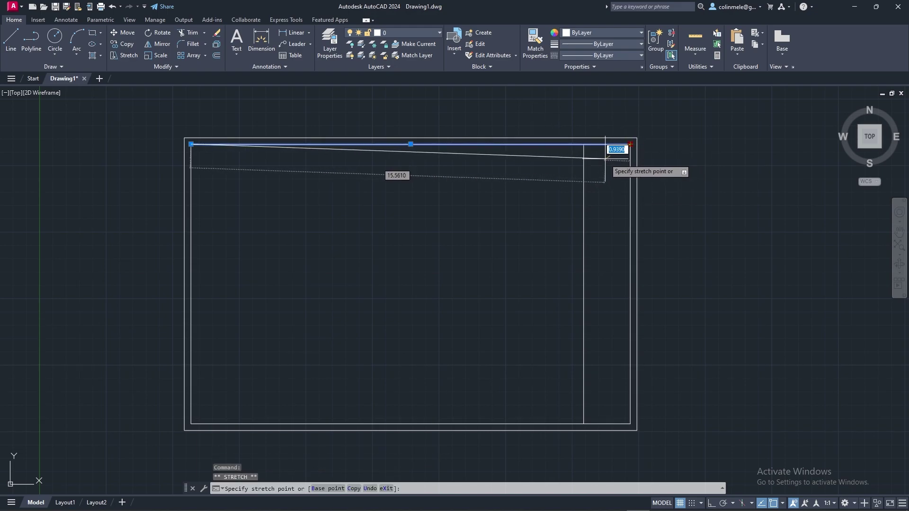
left_click(584, 144)
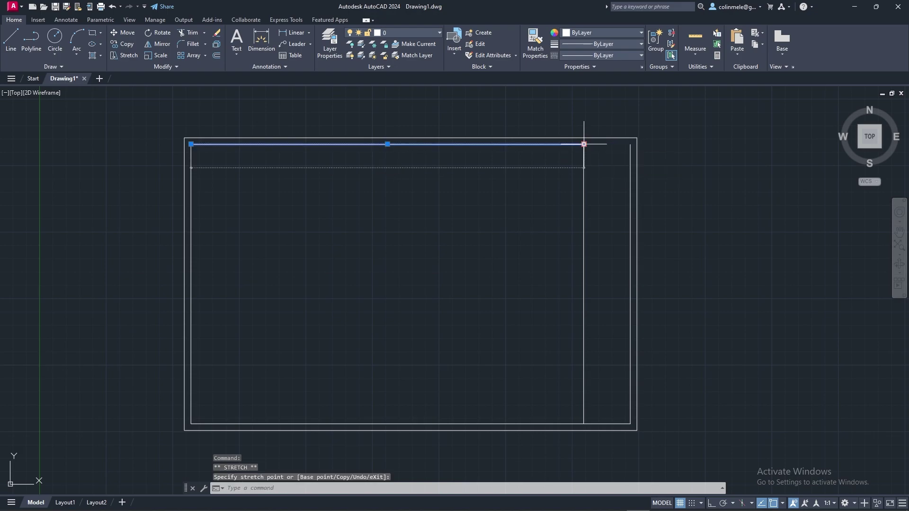
key("Escape")
key("Escape")
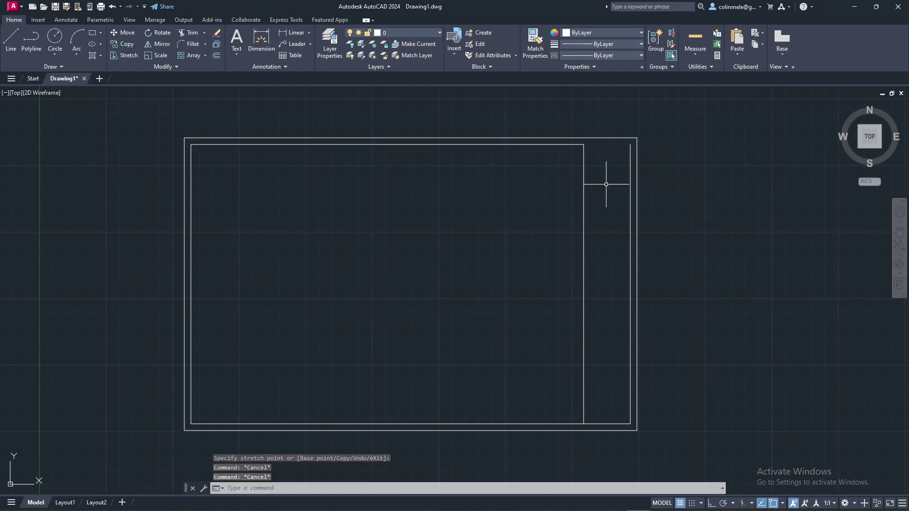
Select the short top segment above the title-block strip after cancelling a stray line.
left_click(12, 47)
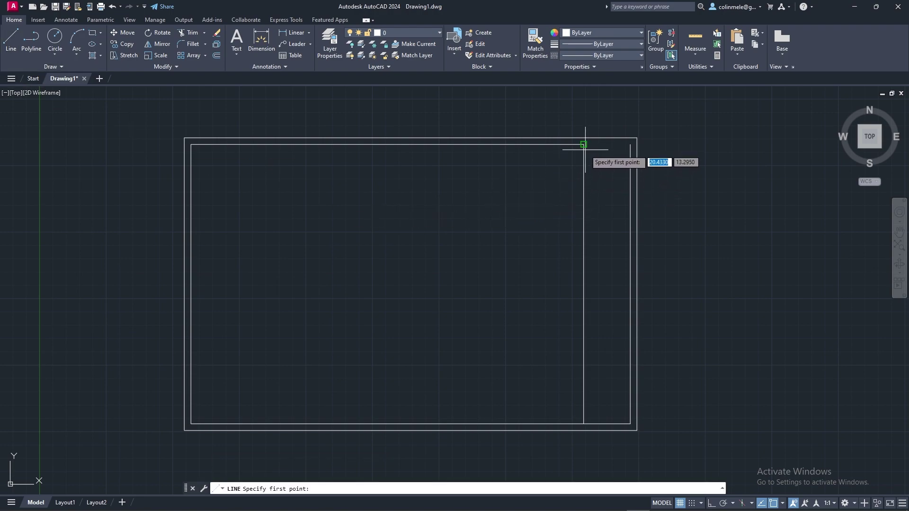
left_click(630, 144)
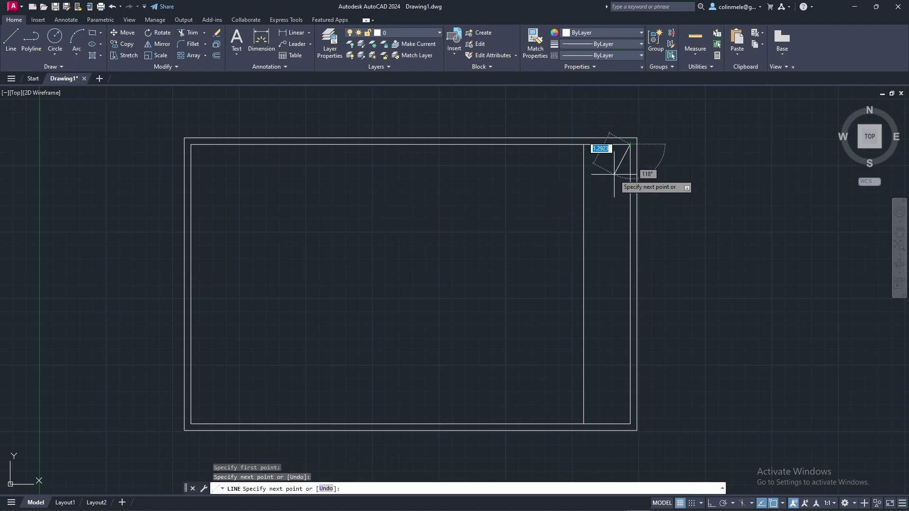
key("Escape")
key("Escape")
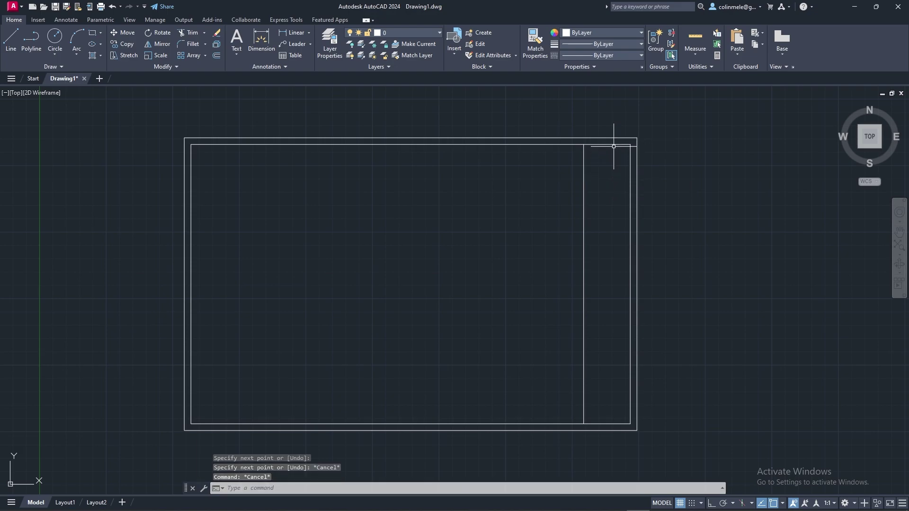
left_click(612, 144)
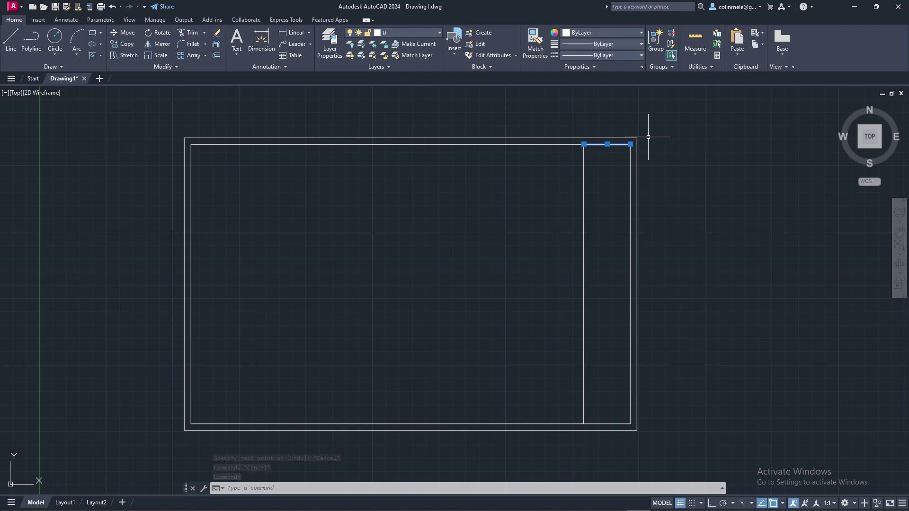
Copy the strip's top line 1.5 down, then copy that line another 1.75 down.
type("copy")
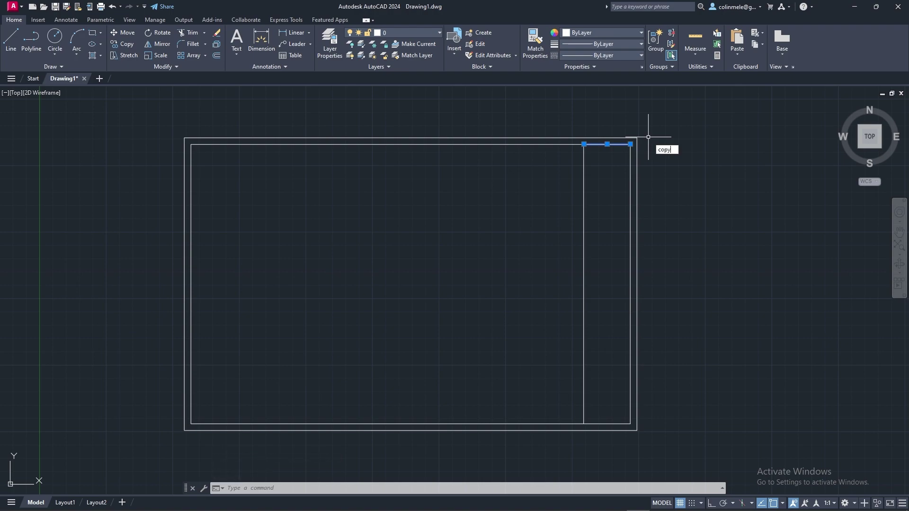
key("Return")
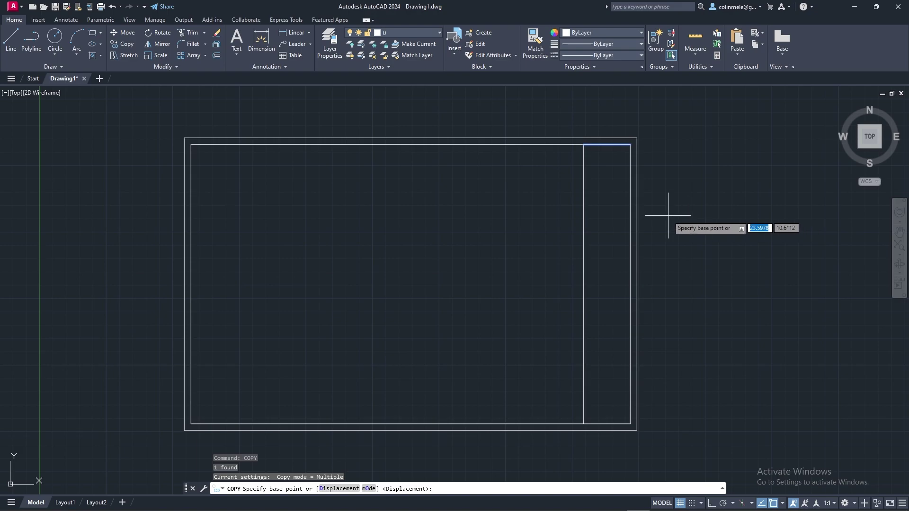
left_click(631, 144)
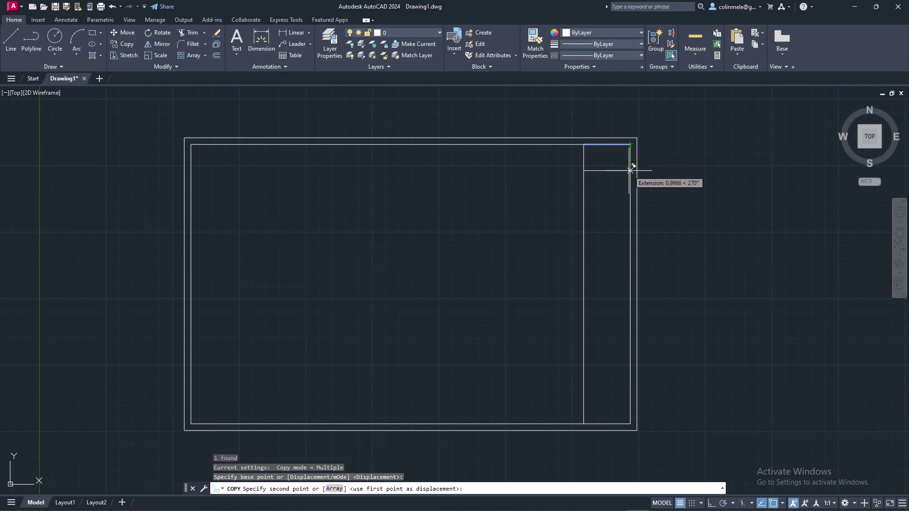
type("1.5")
key("Return")
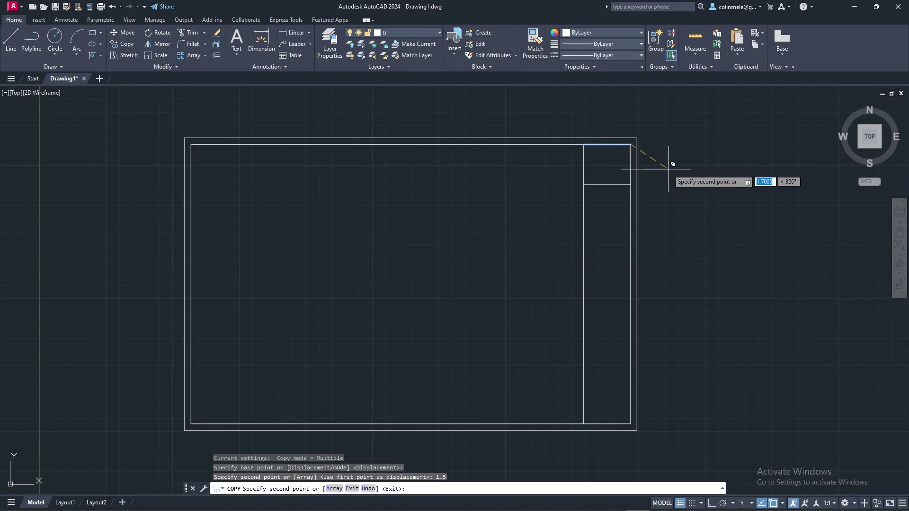
key("Escape")
left_click(612, 205)
left_click(604, 169)
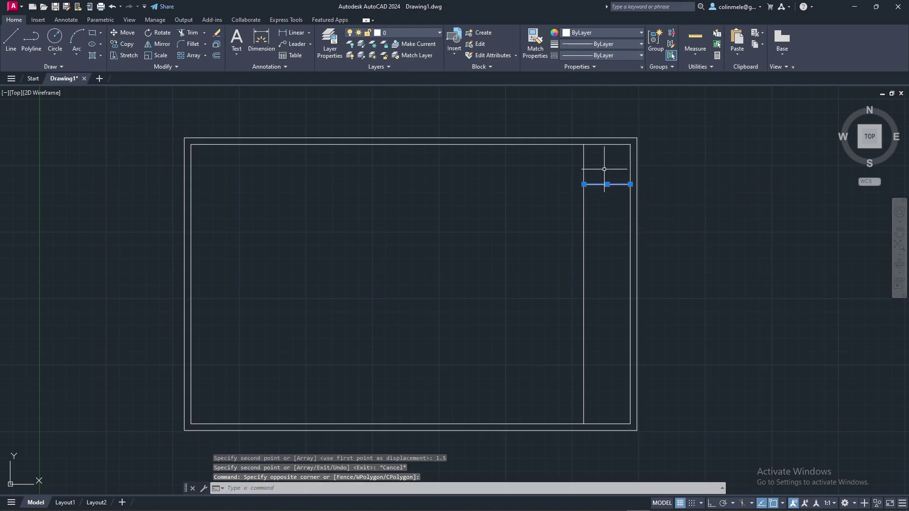
type("copy")
key("Return")
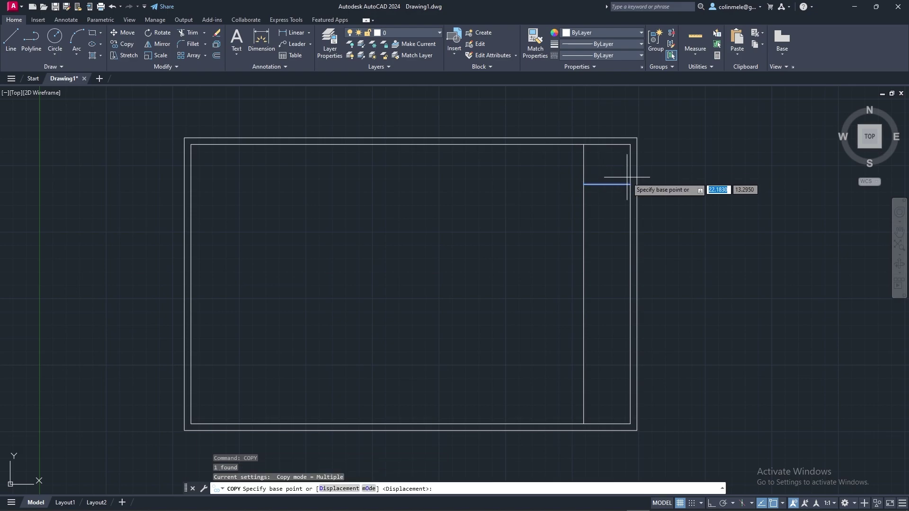
left_click(630, 184)
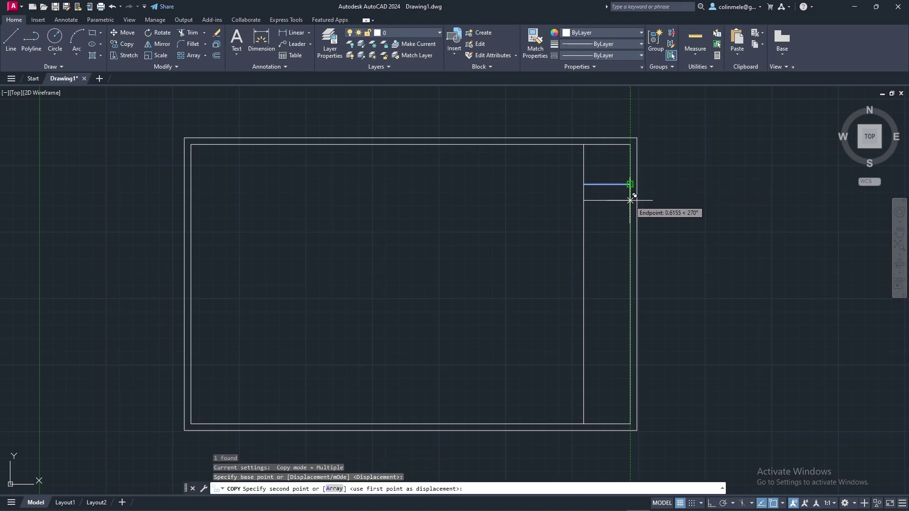
type("1.75")
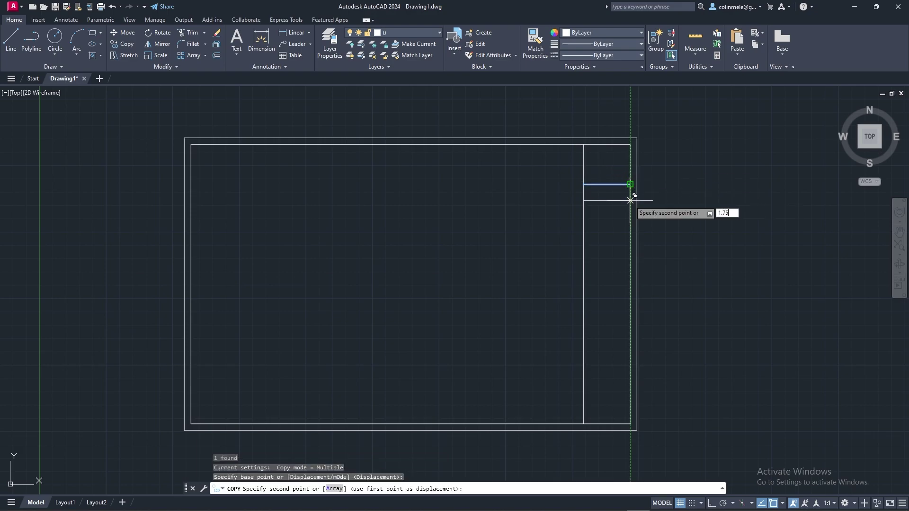
key("Return")
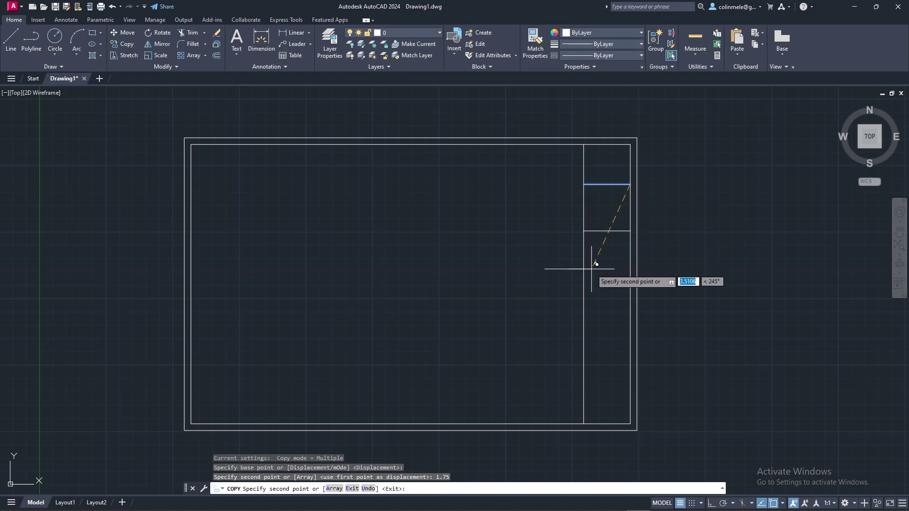
key("Escape")
Copy the second divider line 3.75 units further down.
left_click(609, 258)
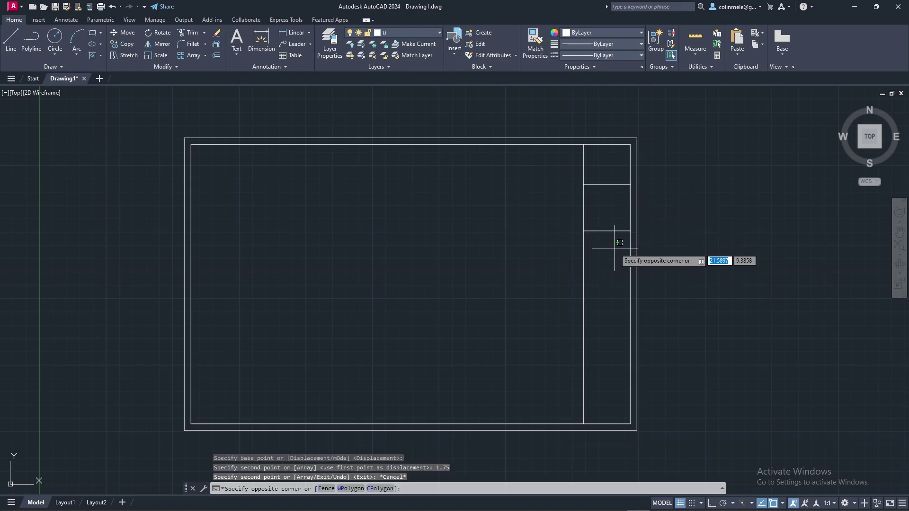
left_click(601, 218)
key("Return")
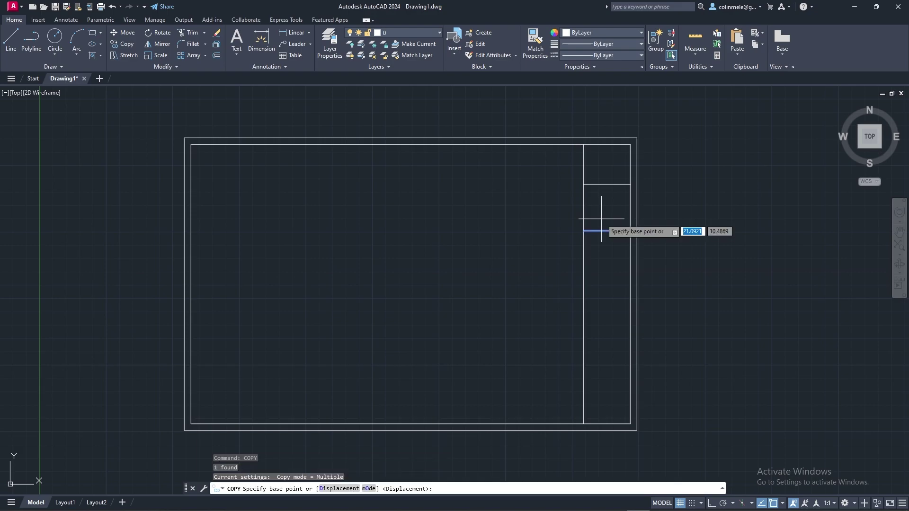
left_click(629, 231)
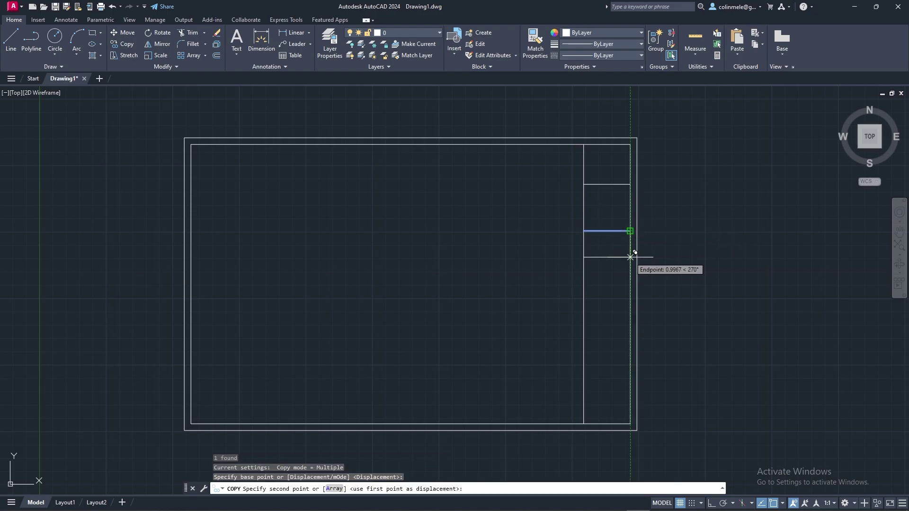
type("3.75")
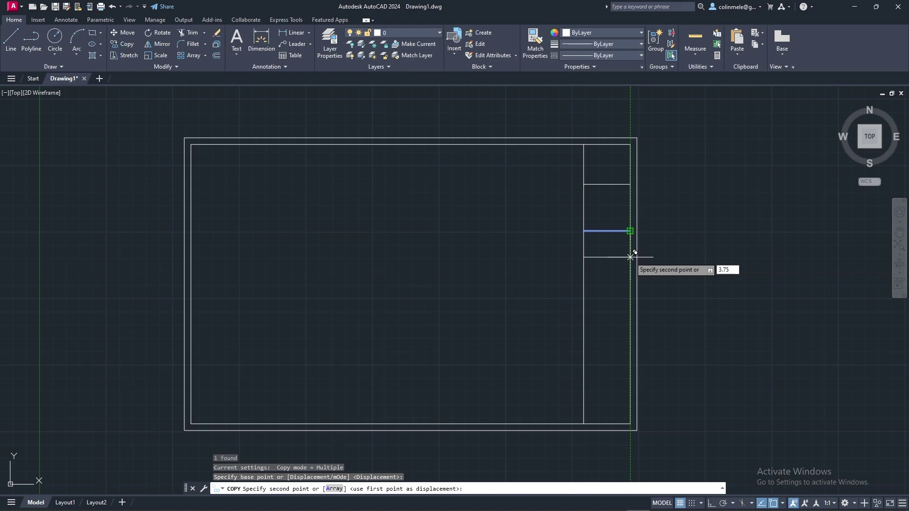
key("Return")
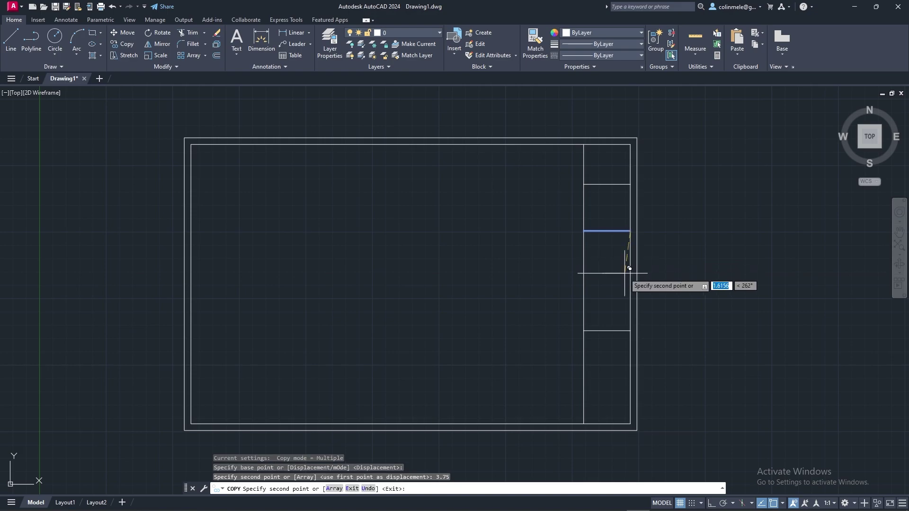
key("Escape")
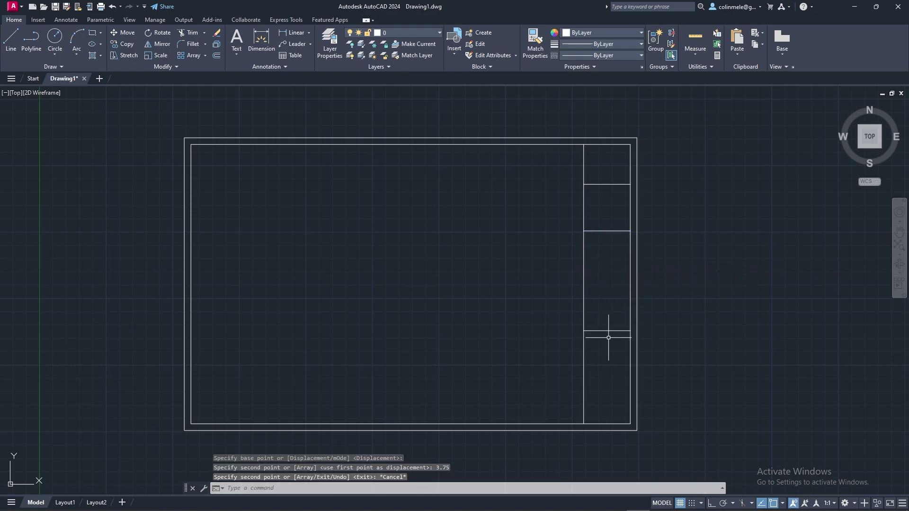
Copy the lowest divider 0.5 and 1 unit down, then erase the 1-unit copy.
left_click_drag(608, 337, 607, 312)
type("co")
key("Return")
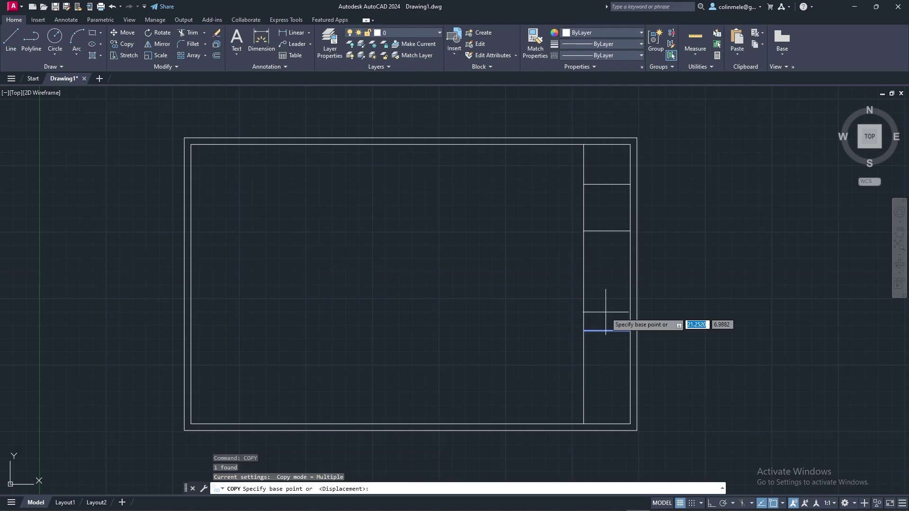
left_click(630, 331)
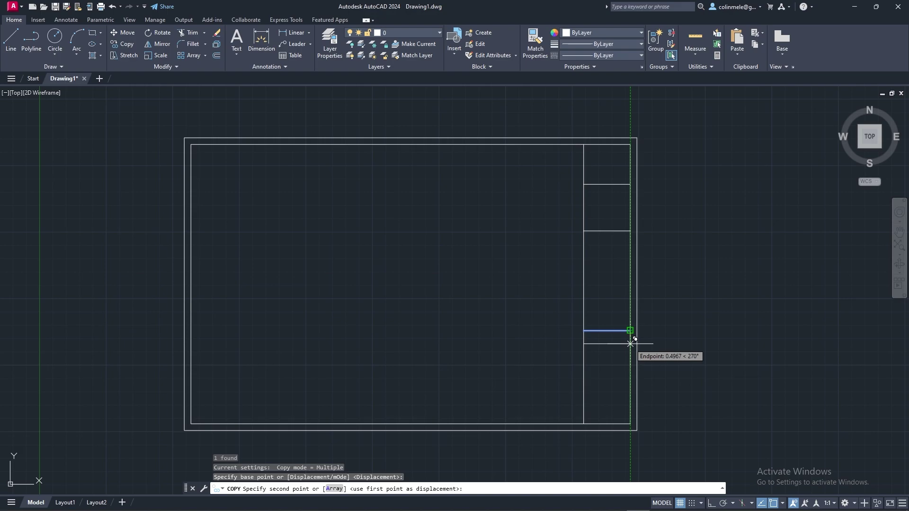
type("0.5")
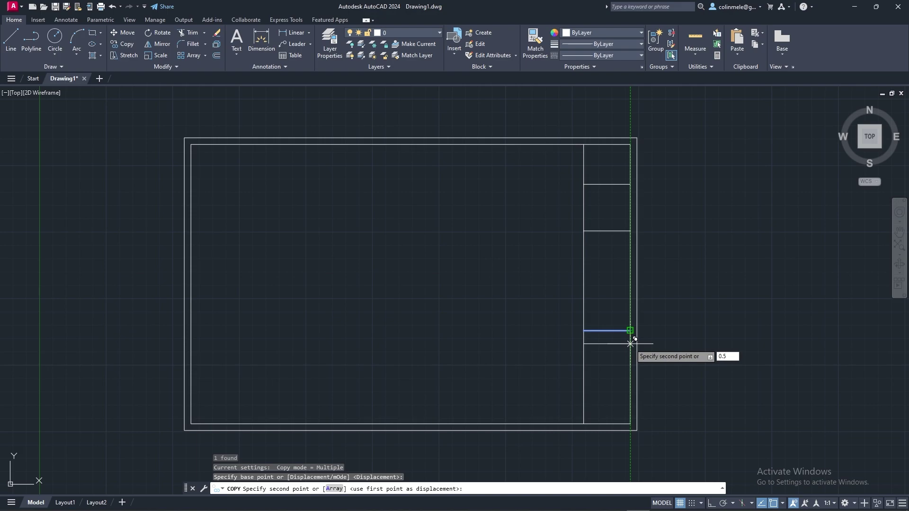
key("Return")
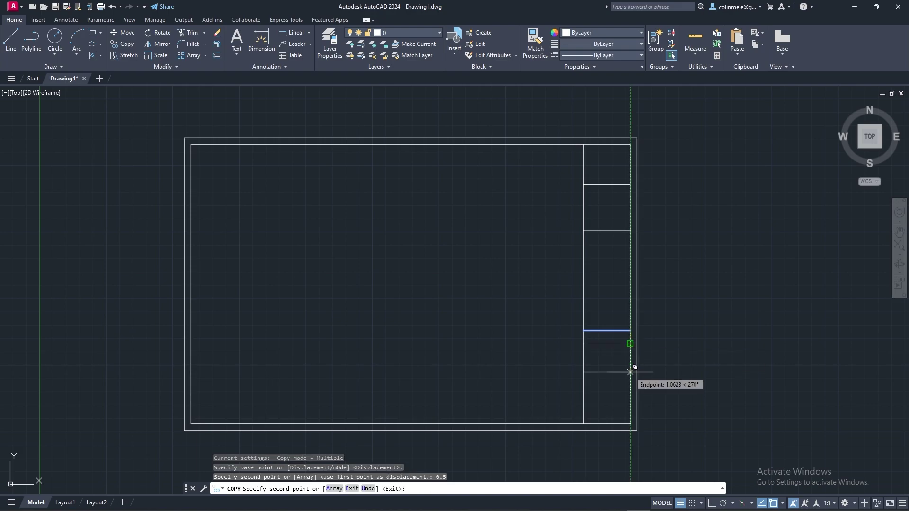
type("1")
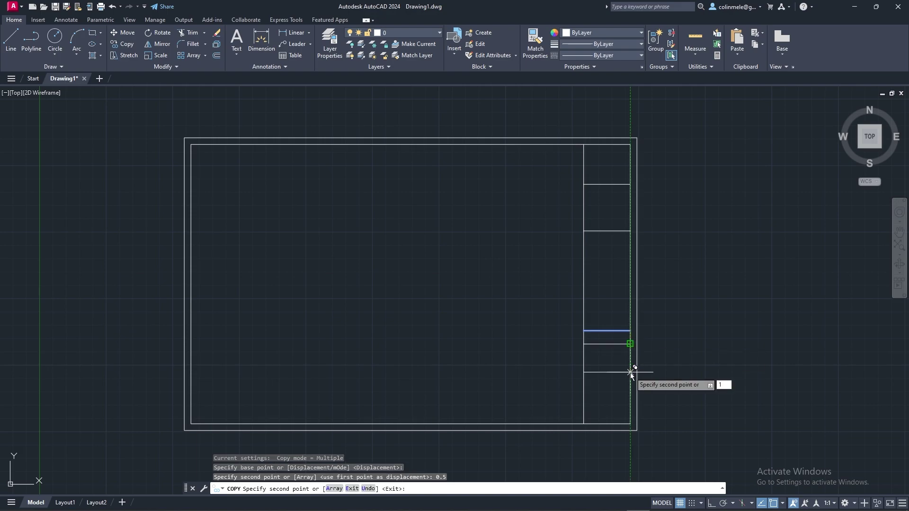
key("Return")
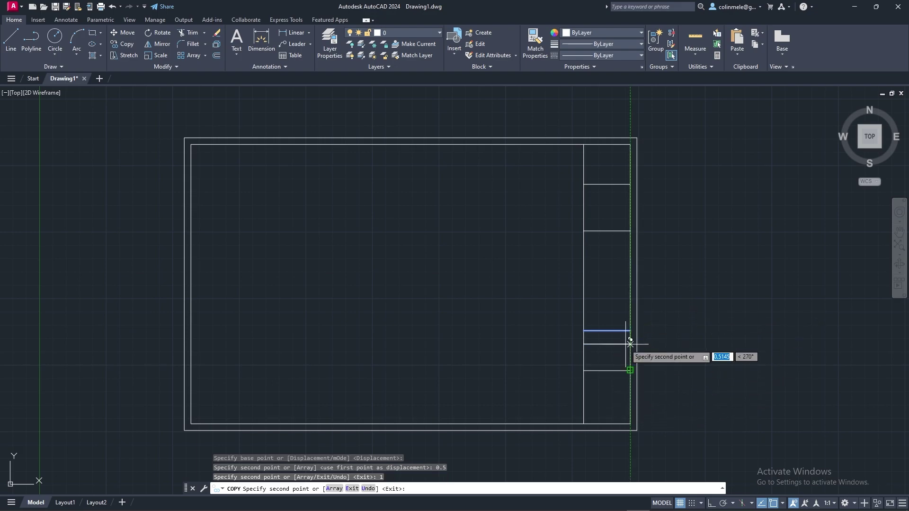
key("Escape")
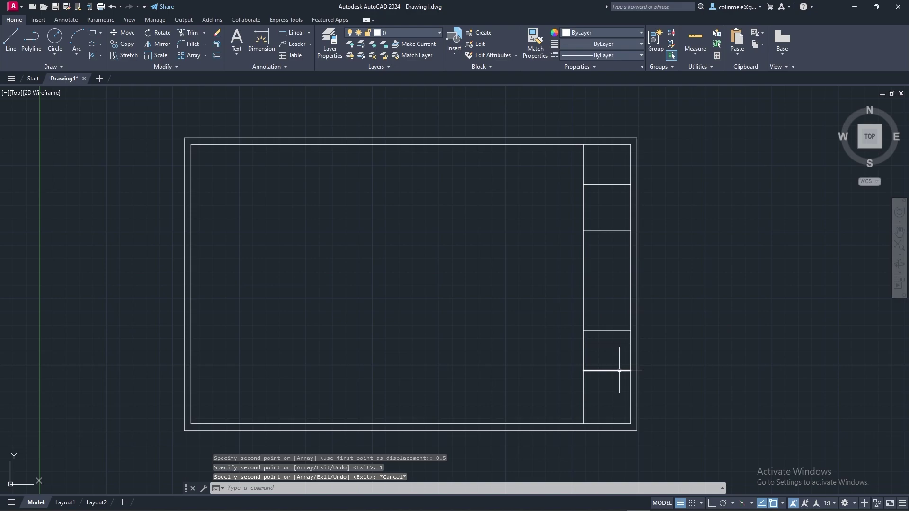
left_click(618, 371)
key("Delete")
Copy the lowest divider line 0.5 units lower.
scroll(617, 348, "up", 2)
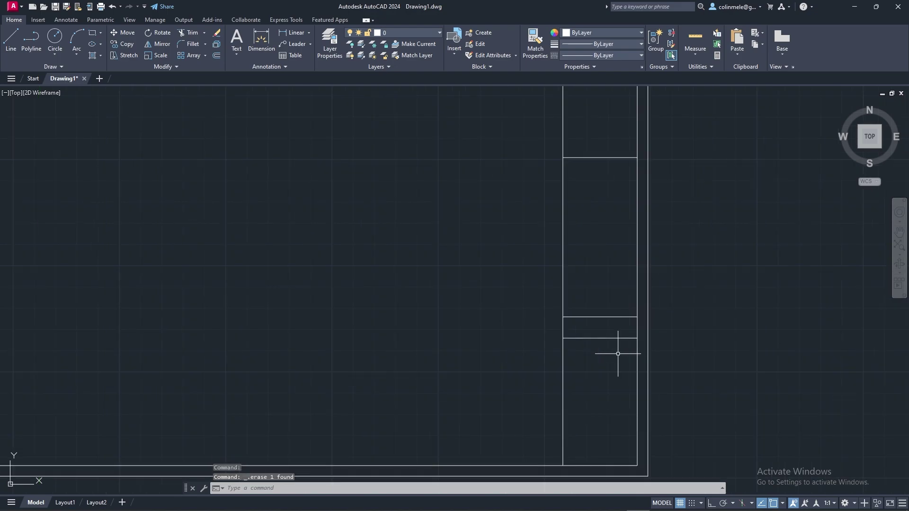
left_click(12, 41)
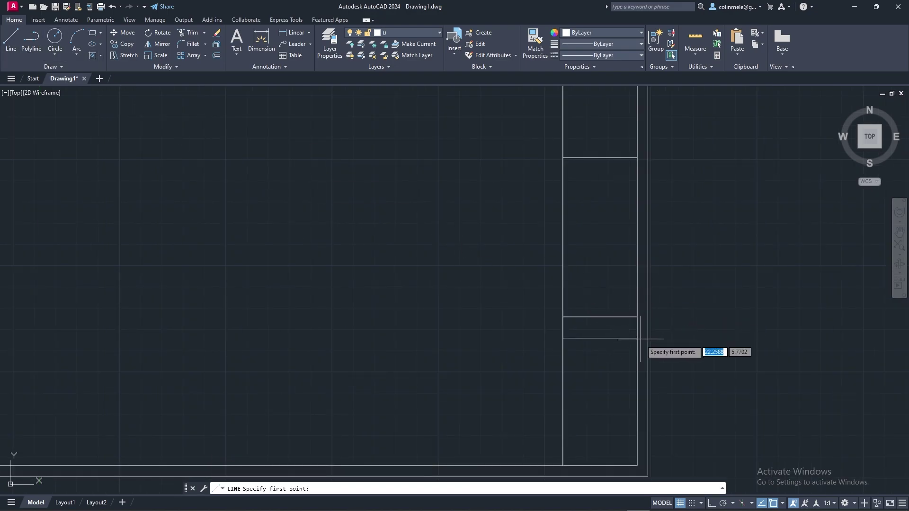
key("Escape")
left_click(613, 355)
left_click(608, 335)
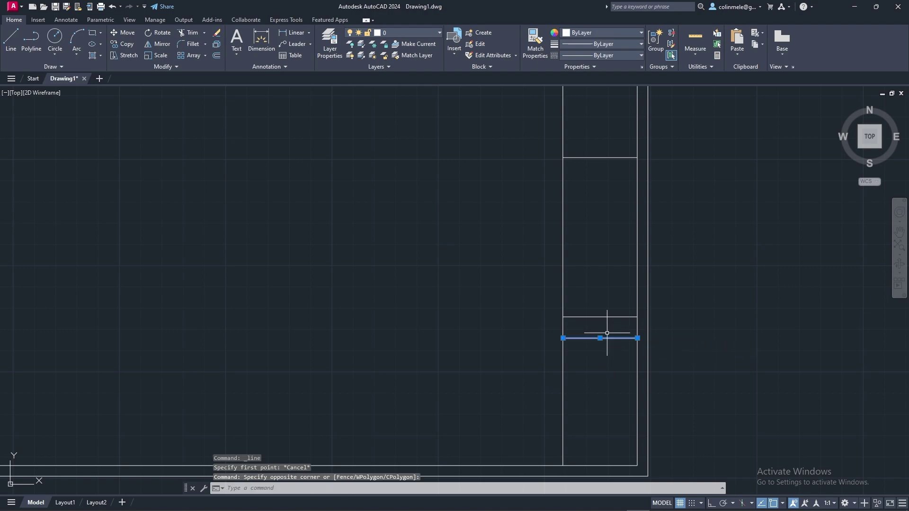
type("cop")
key("Return")
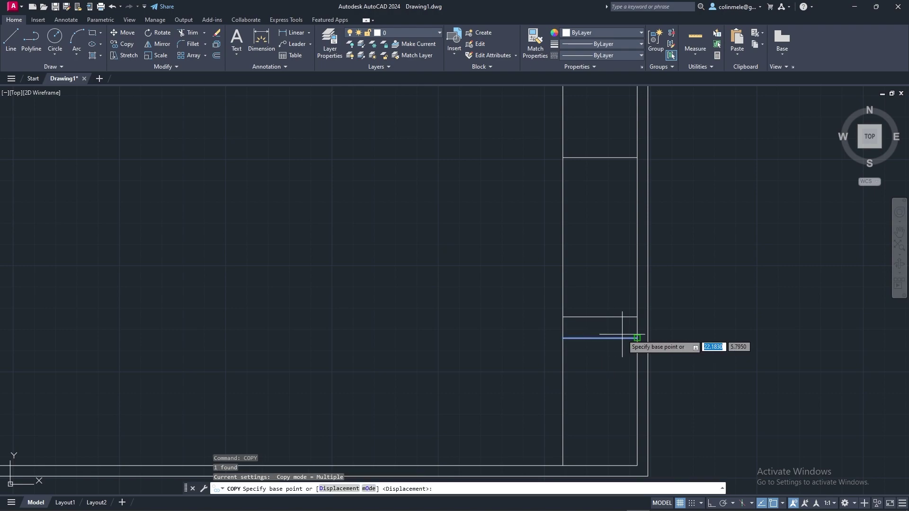
left_click(636, 338)
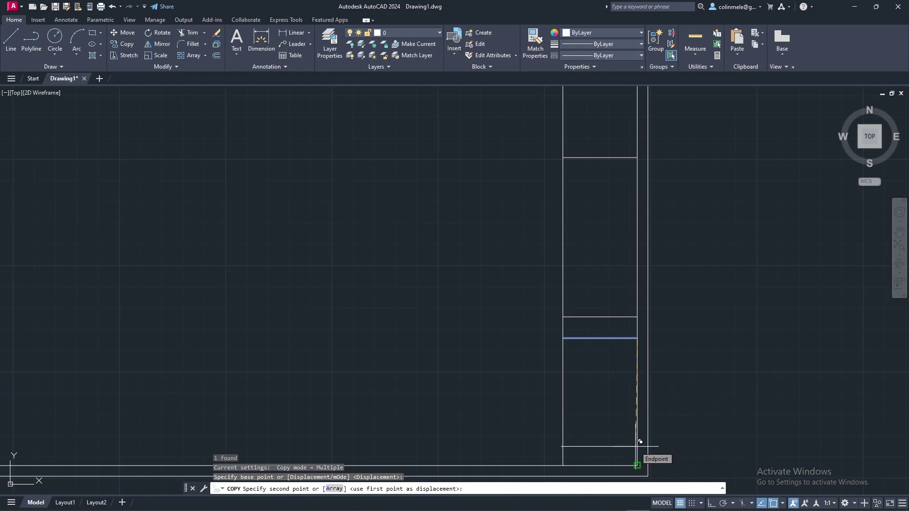
type("1")
key("BackSpace")
type("0.5")
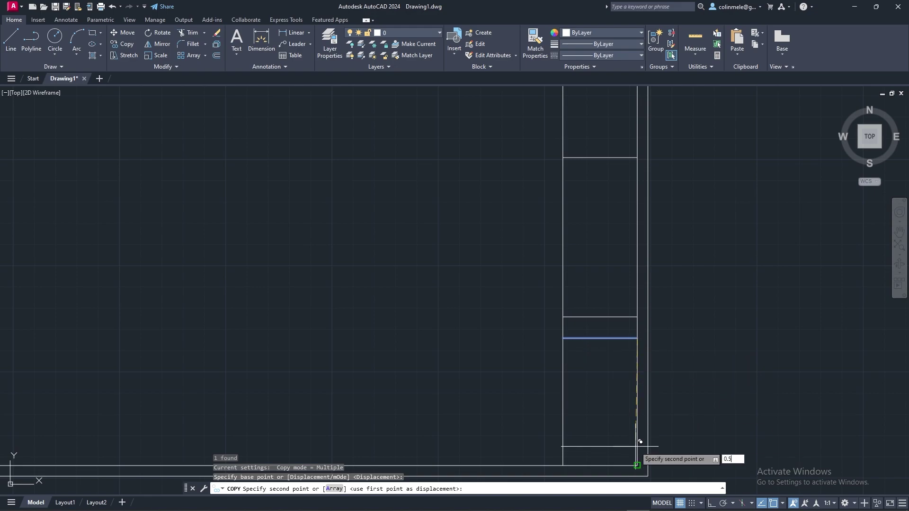
key("Return")
key("Escape")
Copy that divider four more times at equal spacing and erase the extra bottom line.
left_click(619, 396)
left_click(601, 350)
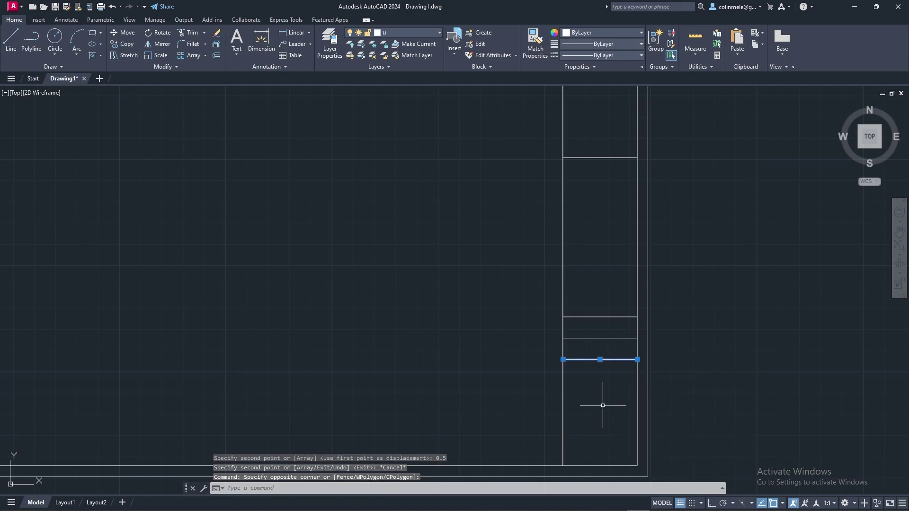
key("Return")
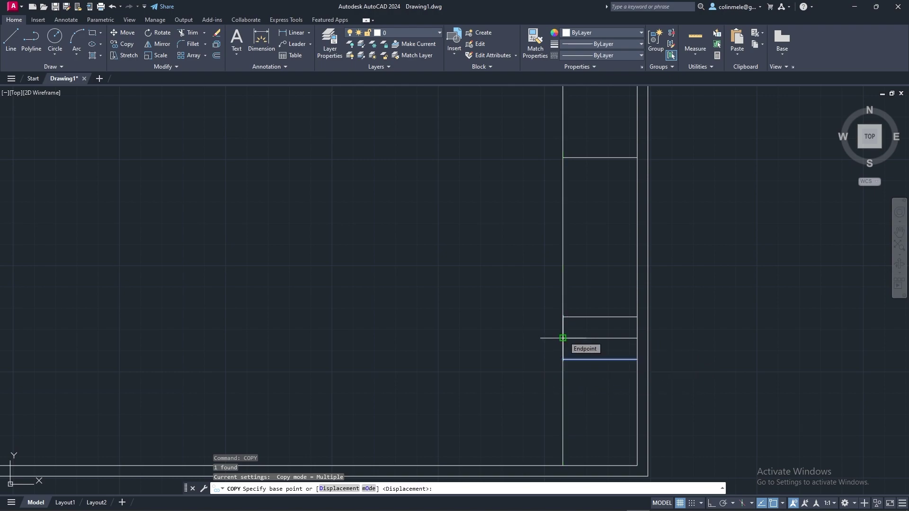
left_click(562, 338)
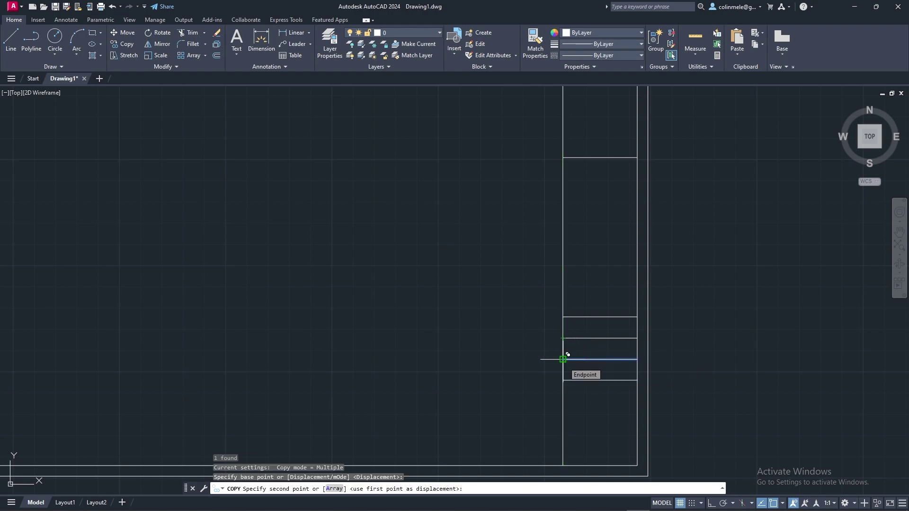
left_click(563, 359)
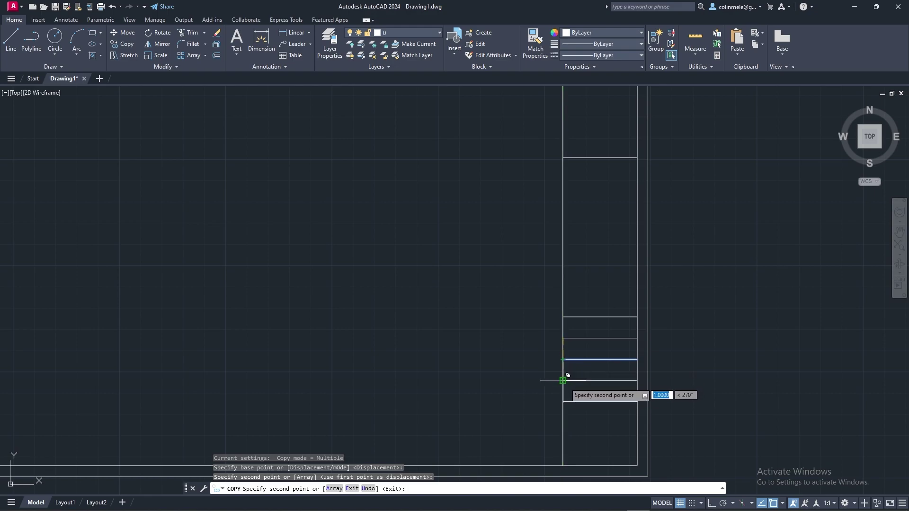
left_click(563, 380)
left_click(563, 402)
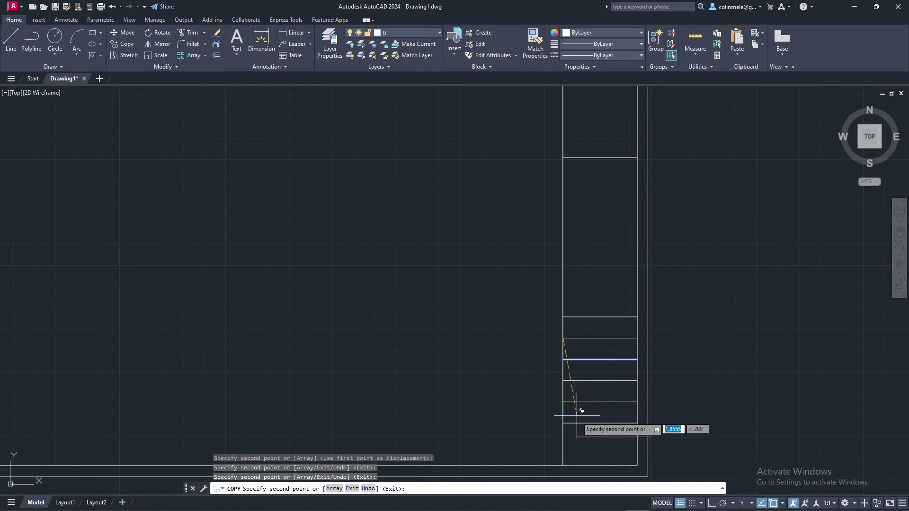
left_click(562, 423)
key("Escape")
key("Escape")
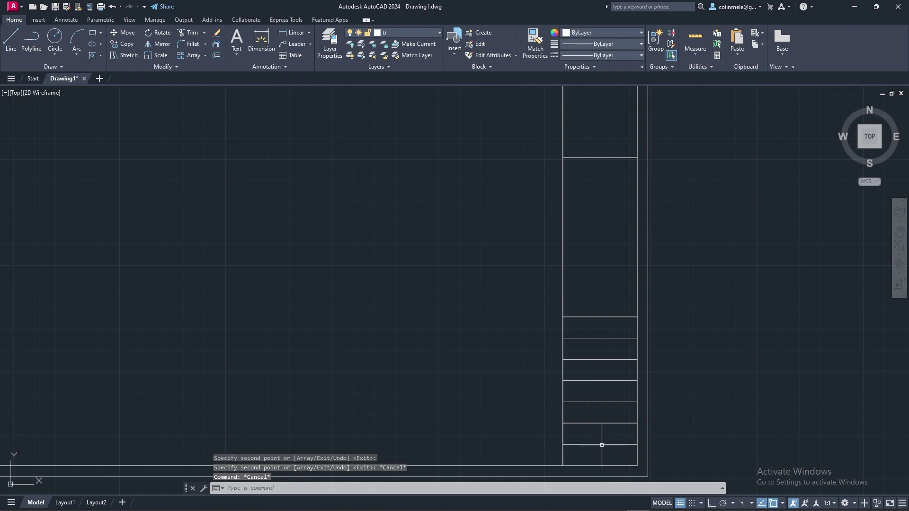
left_click(601, 444)
key("Delete")
scroll(487, 395, "down", 5)
scroll(496, 390, "up", 5)
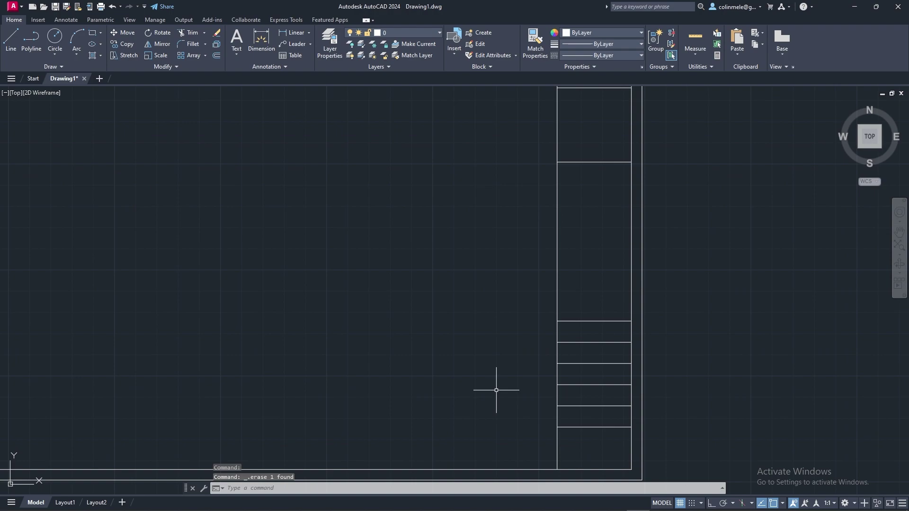
type("DI")
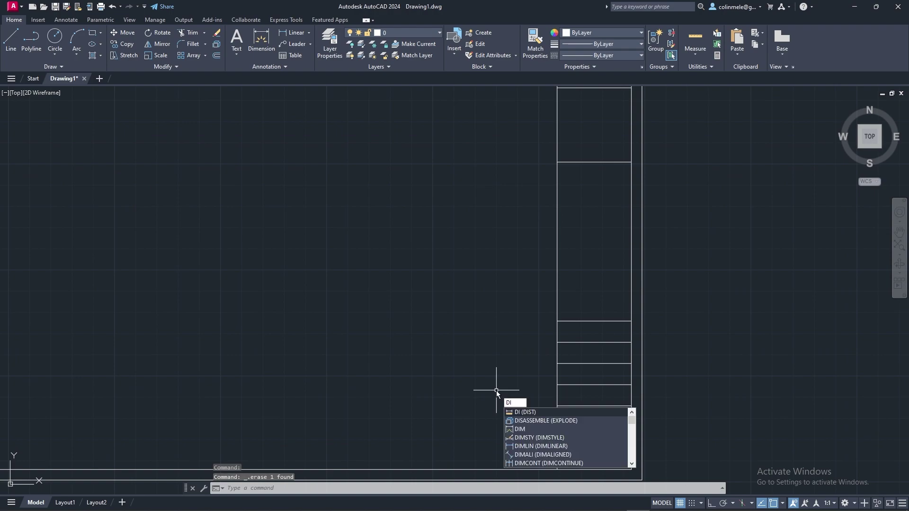
key("Return")
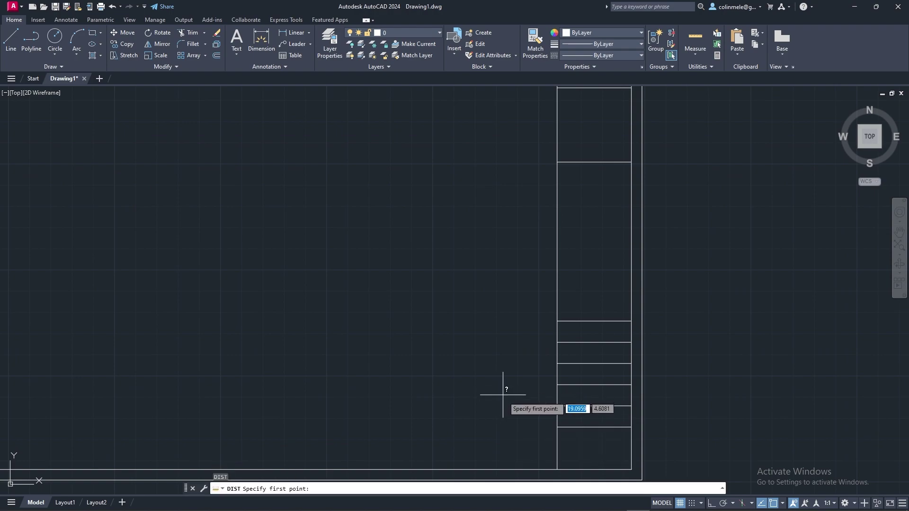
left_click(557, 469)
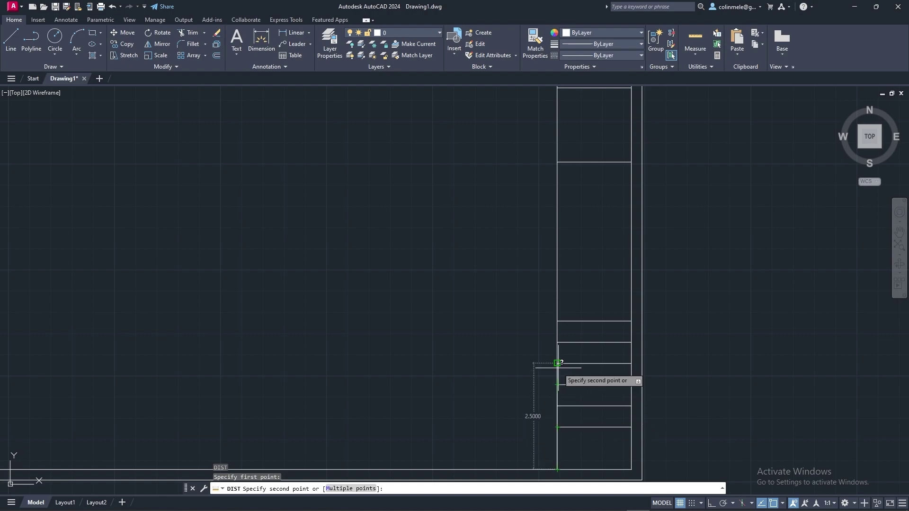
key("Escape")
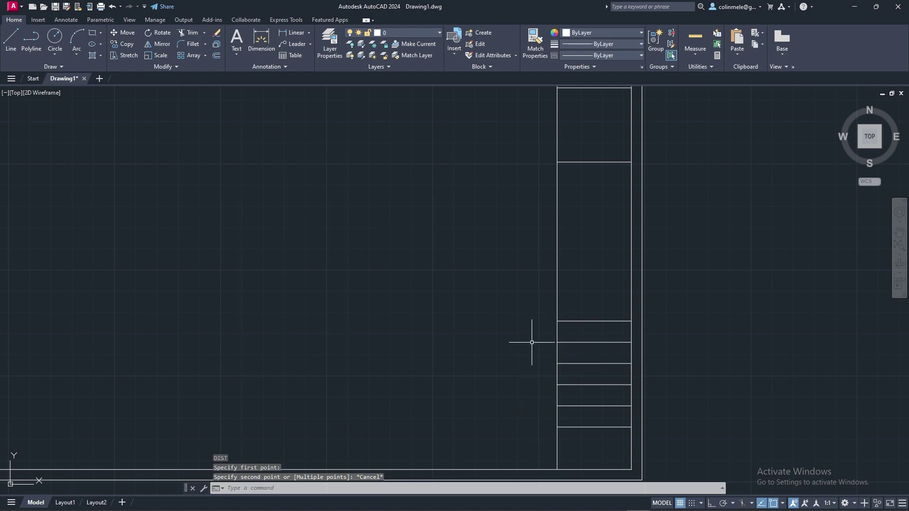
scroll(533, 343, "down", 2)
scroll(576, 251, "up", 2)
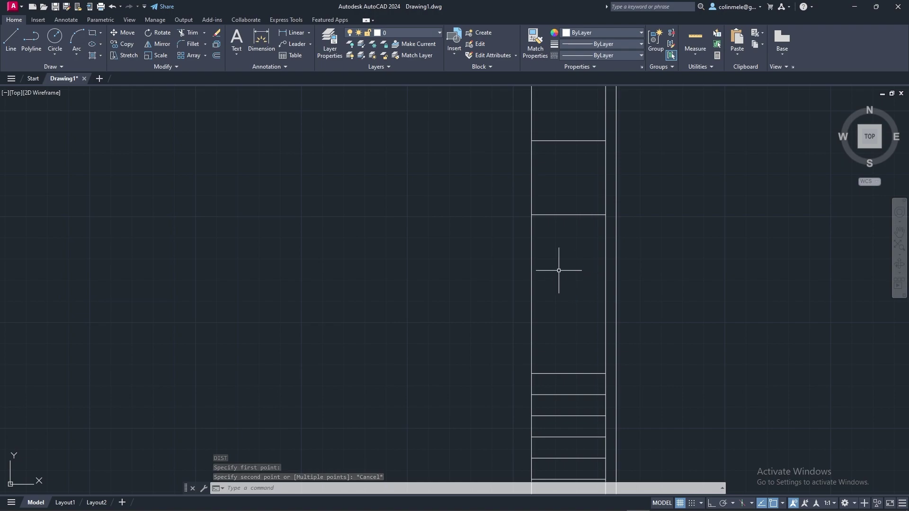
With Midpoint snap on, draw a vertical line from the tall cell's top midpoint to its bottom.
left_click(10, 40)
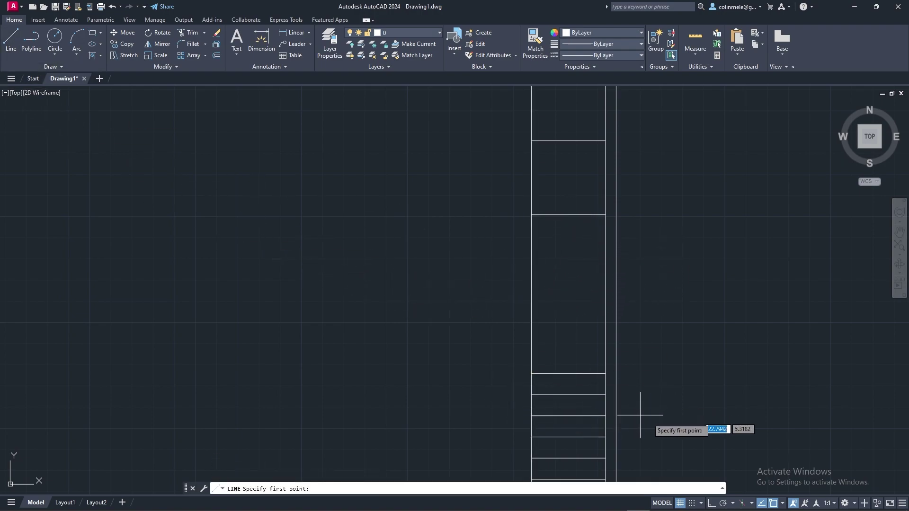
left_click(782, 504)
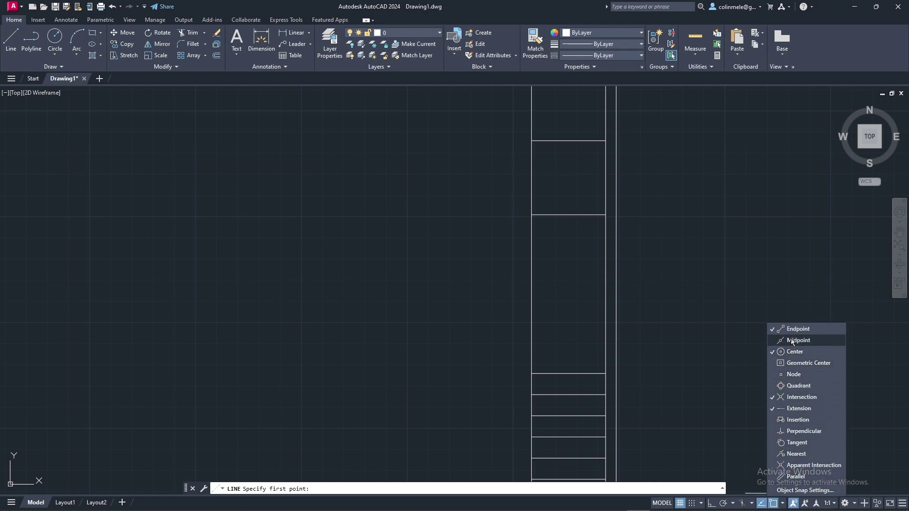
left_click(730, 276)
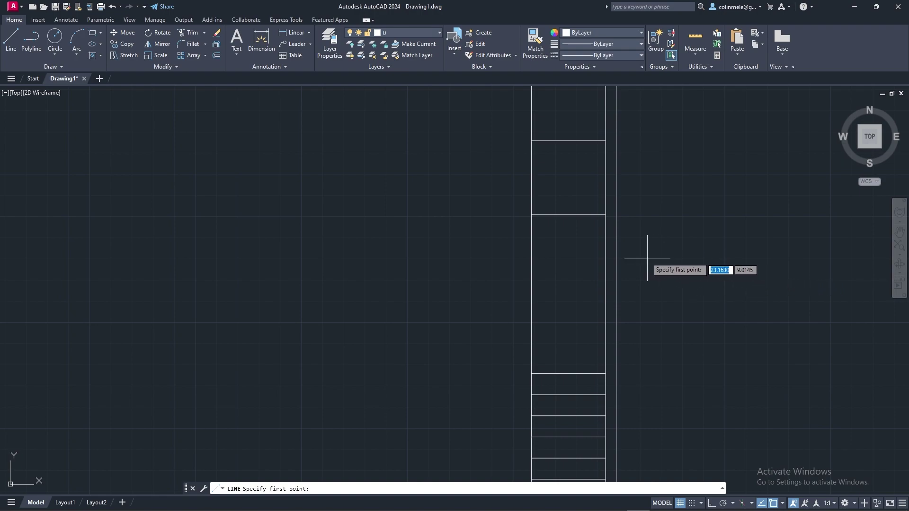
left_click(569, 214)
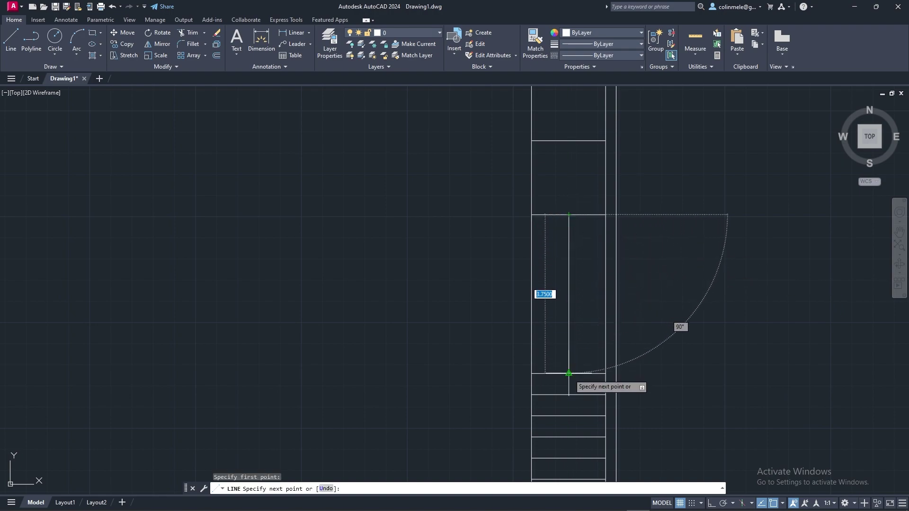
left_click(568, 373)
key("Escape")
Move the new vertical line onto the title strip's right edge and clear the selection.
left_click(582, 275)
left_click(561, 259)
type("m")
key("Return")
left_click(568, 215)
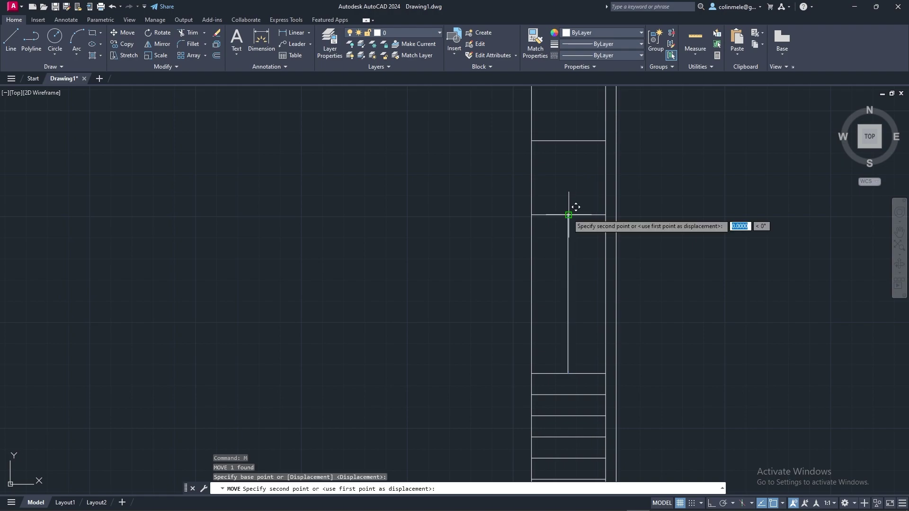
left_click(612, 207)
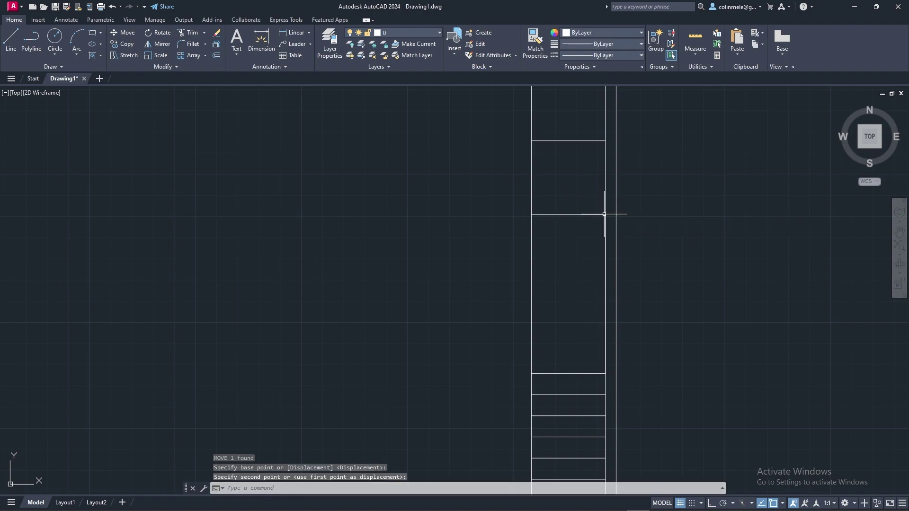
left_click(605, 239)
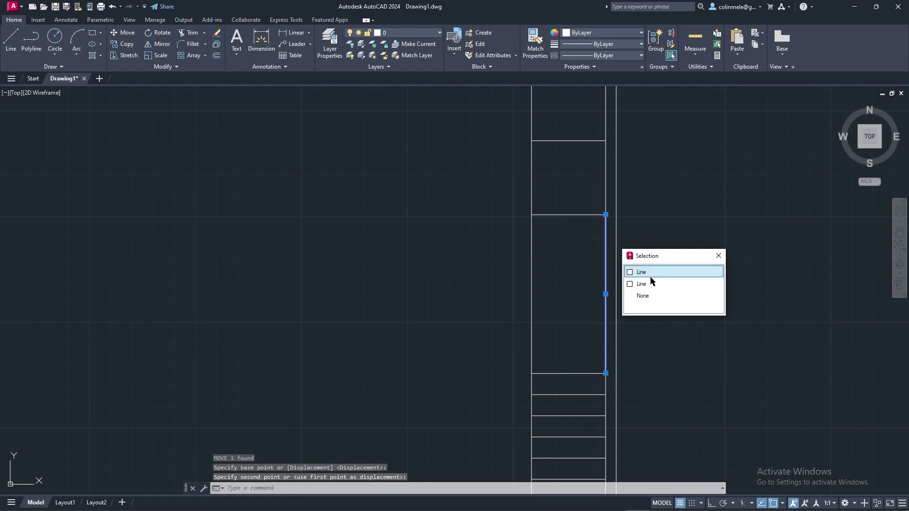
left_click(724, 258)
left_click_drag(703, 254, 681, 255)
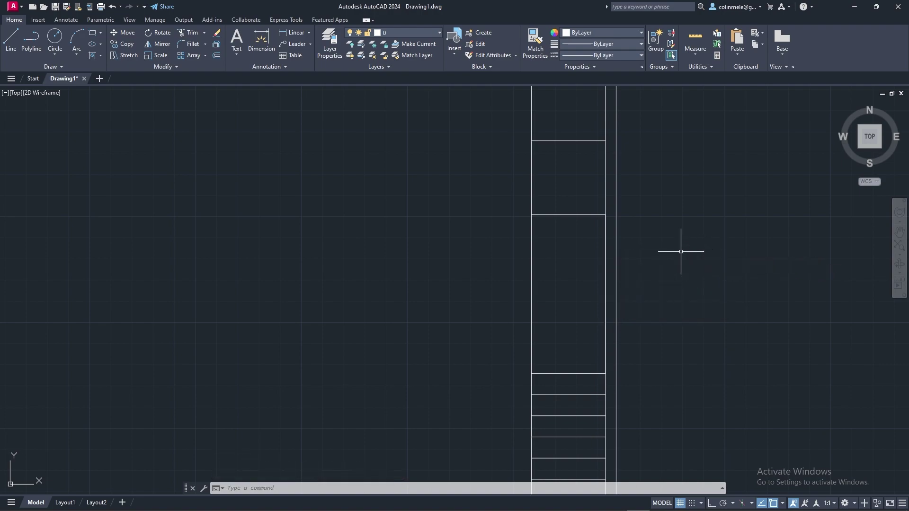
scroll(618, 264, "up", 4)
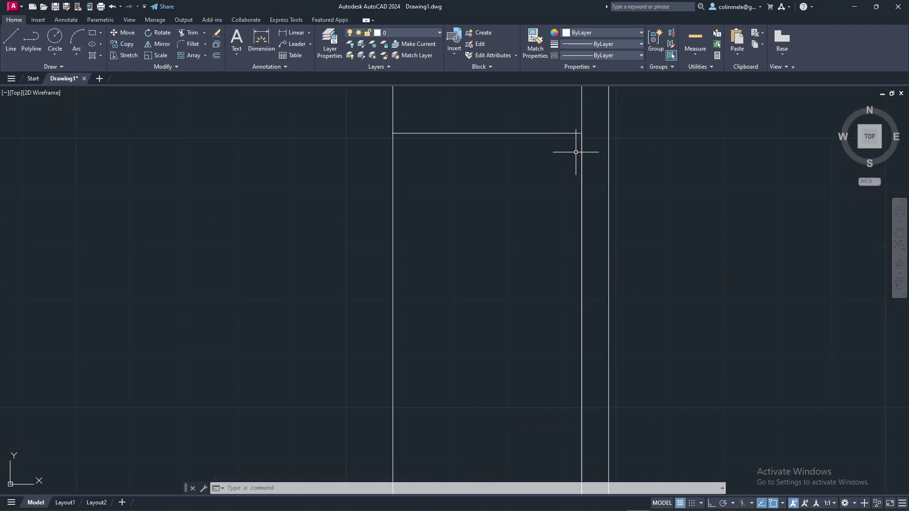
scroll(595, 146, "down", 2)
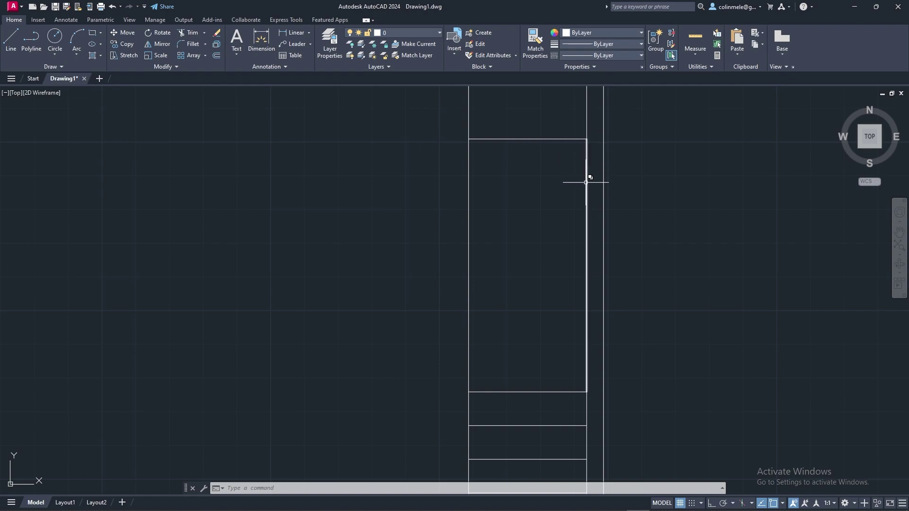
mouse_move(587, 183)
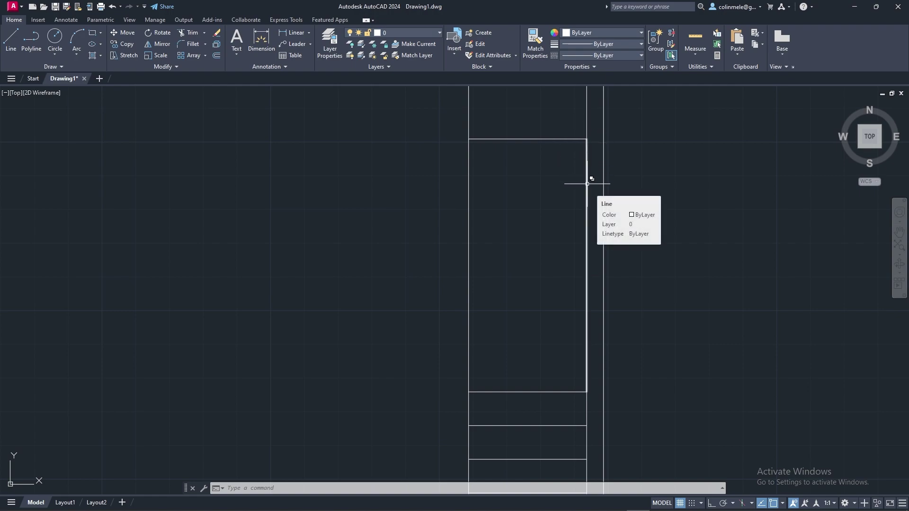
scroll(588, 187, "down", 4)
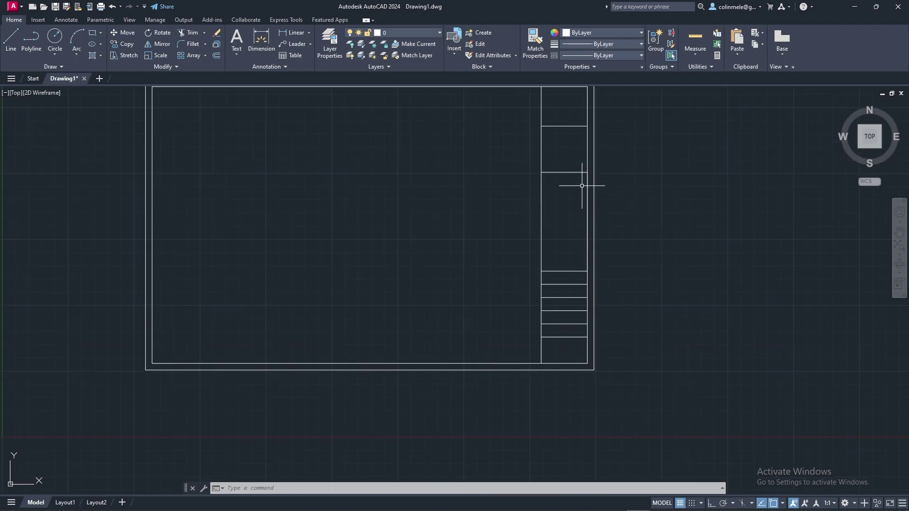
middle_click_drag(567, 201, 572, 221)
scroll(573, 221, "up", 2)
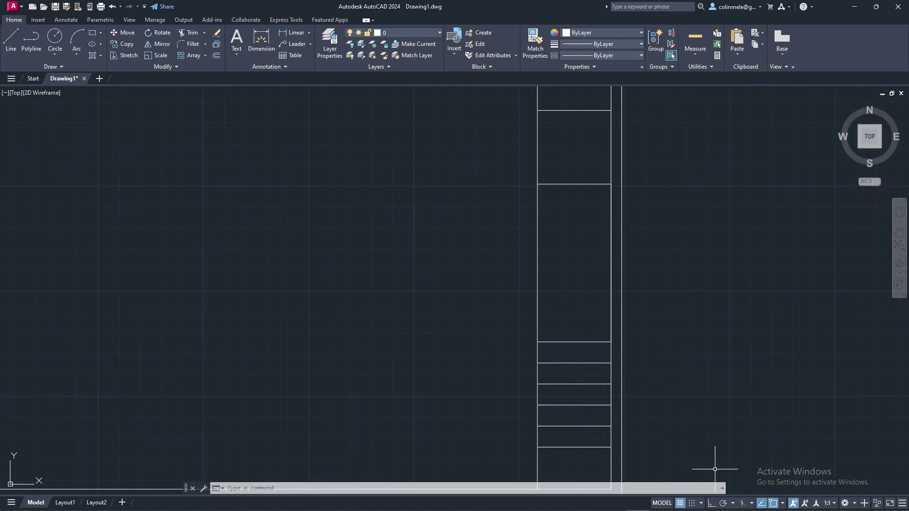
right_click(775, 504)
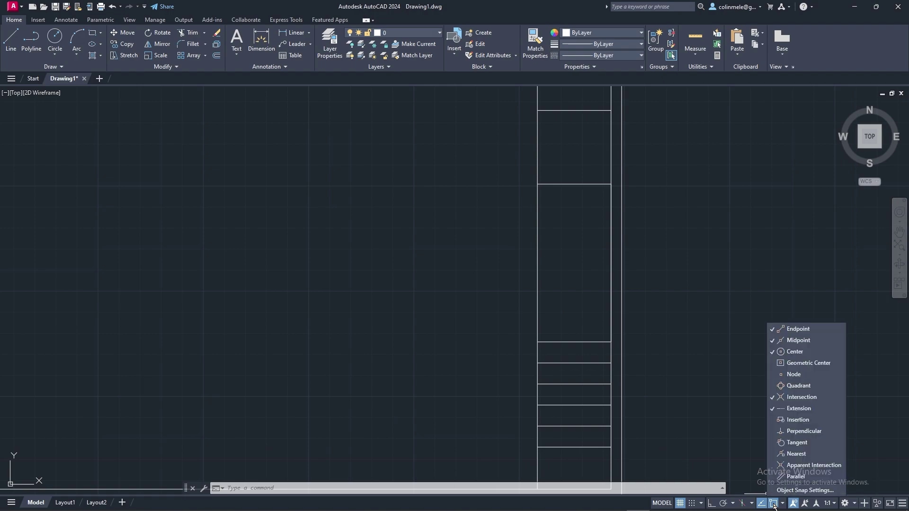
left_click(787, 491)
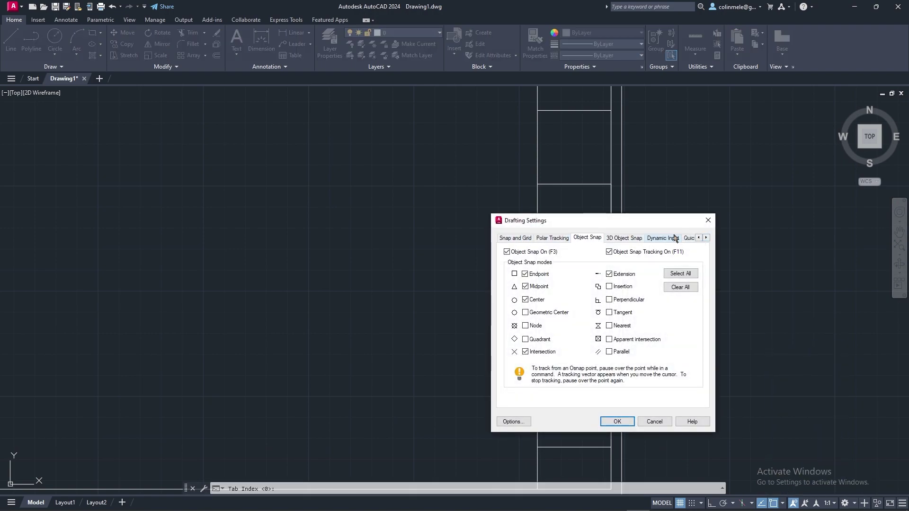
left_click(706, 238)
left_click(707, 238)
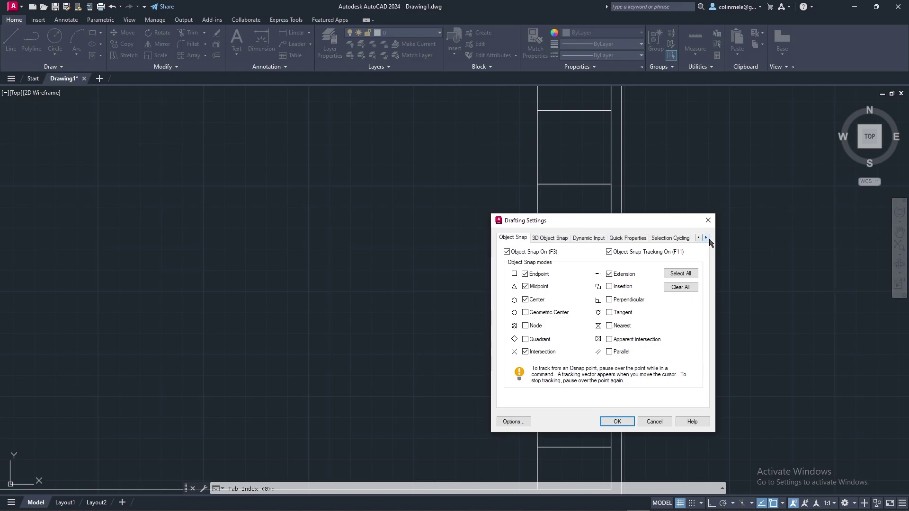
left_click(682, 238)
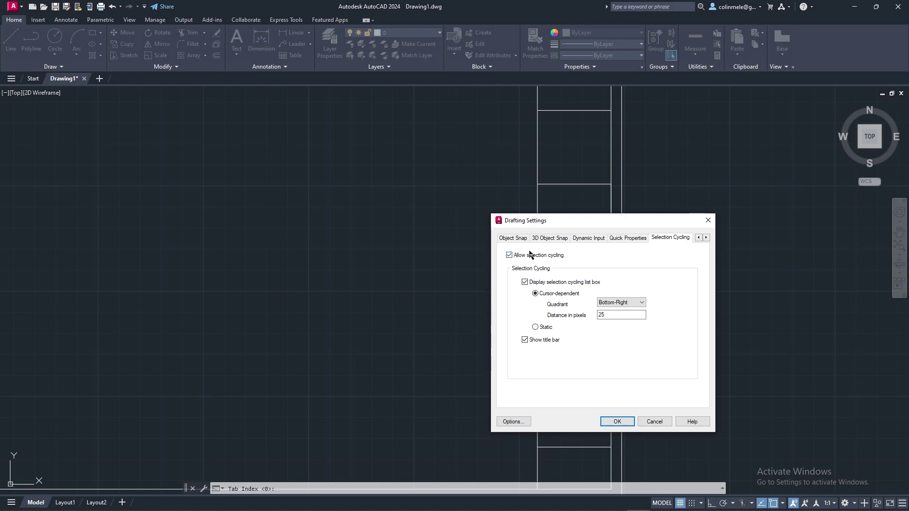
left_click(615, 420)
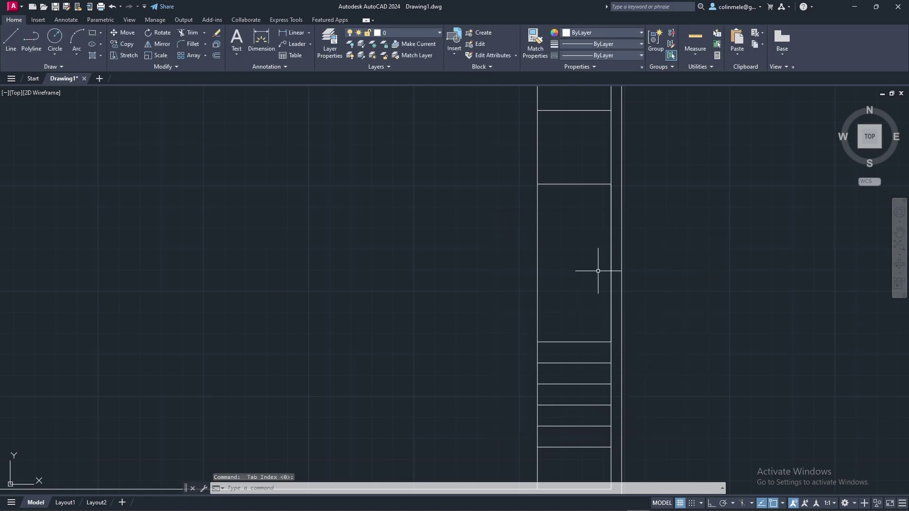
Select the shorter overlapping line at the tall cell's edge, then cancel the first move attempt.
mouse_move(612, 271)
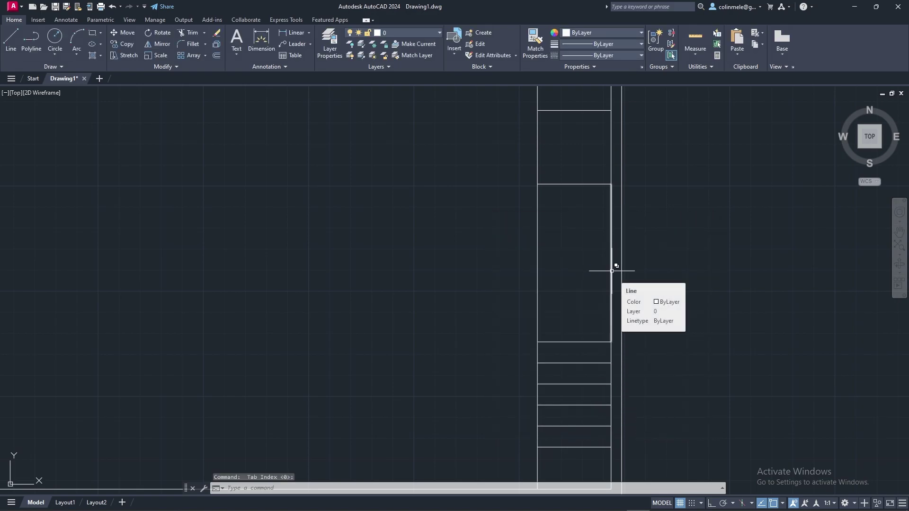
left_click(612, 270)
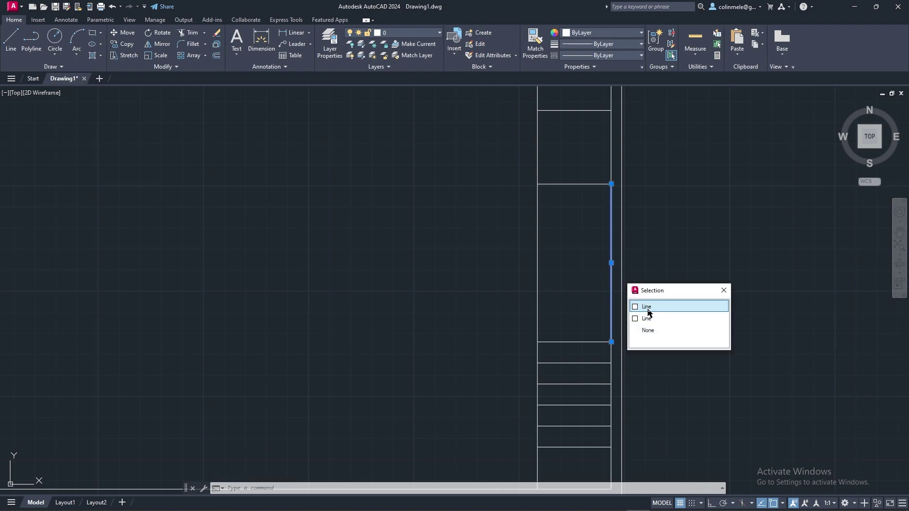
left_click(655, 312)
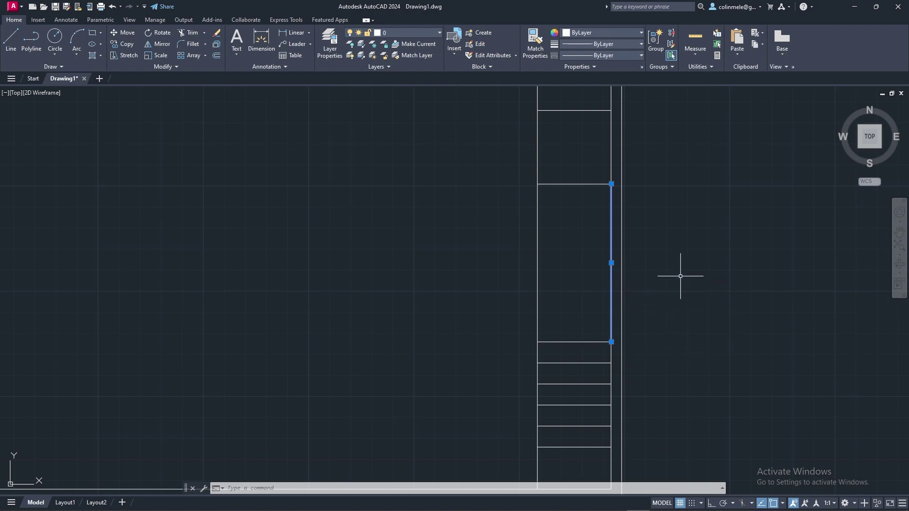
type("m")
key("Return")
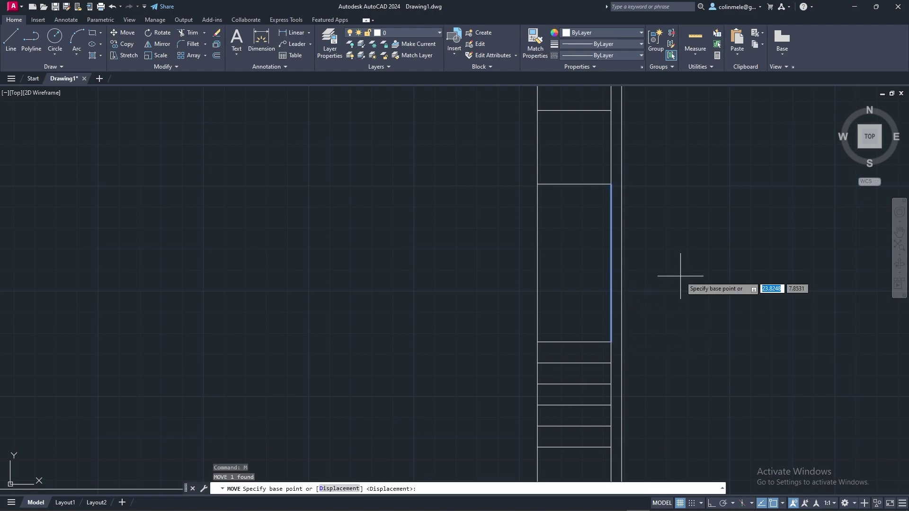
left_click(680, 276)
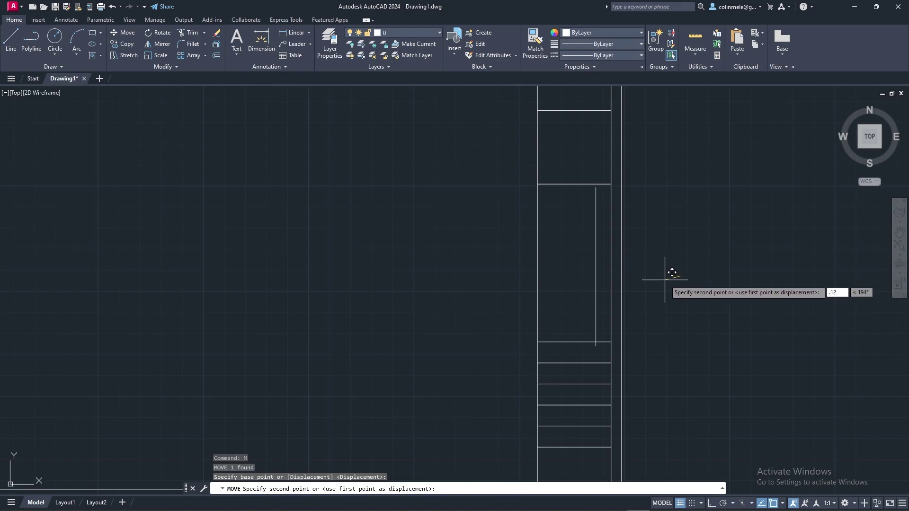
key("Escape")
Move the duplicate vertical line 0.25 to the left of the strip's right edge.
left_click(611, 264)
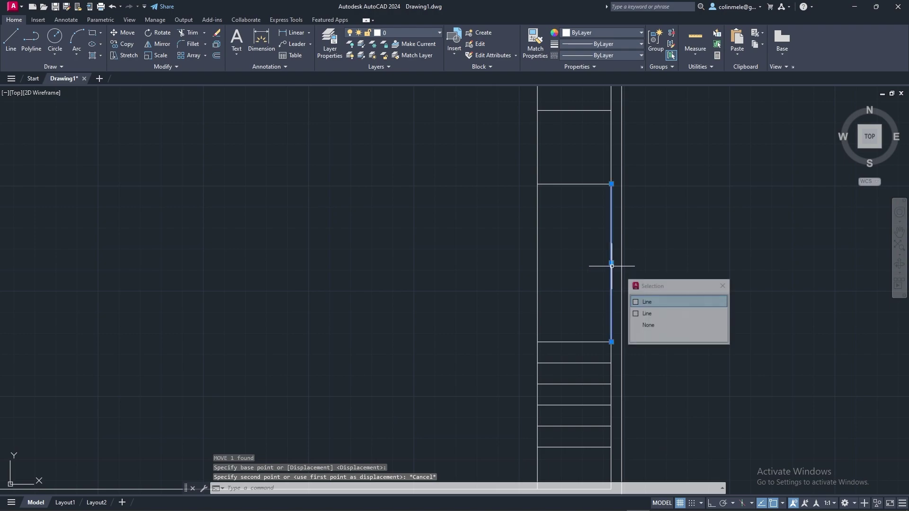
left_click(661, 298)
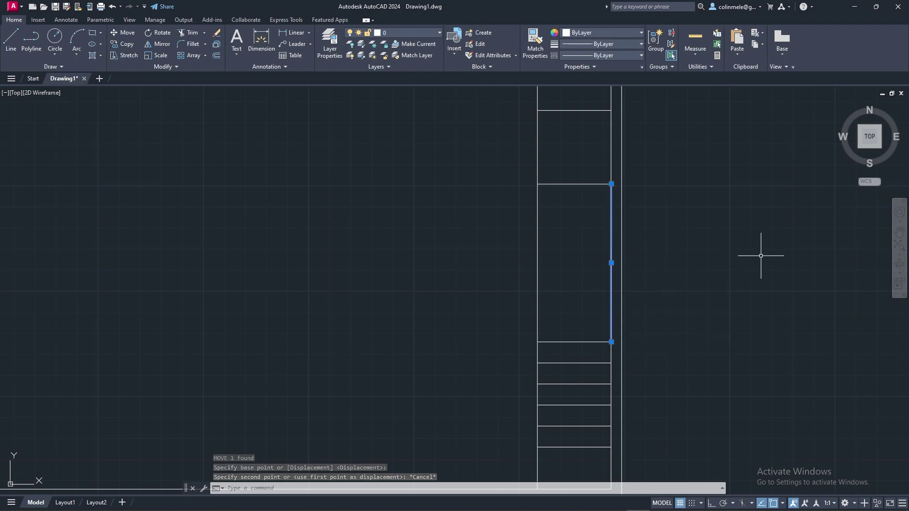
type("M")
key("Return")
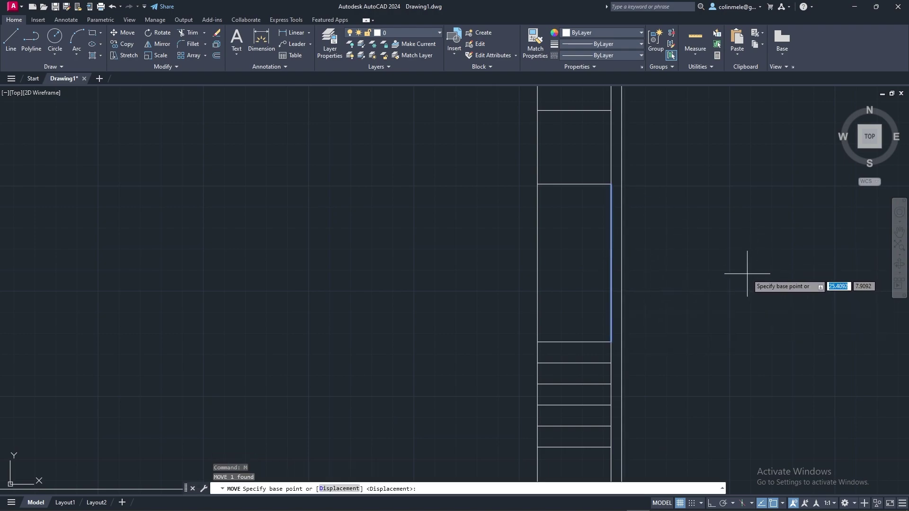
left_click(751, 265)
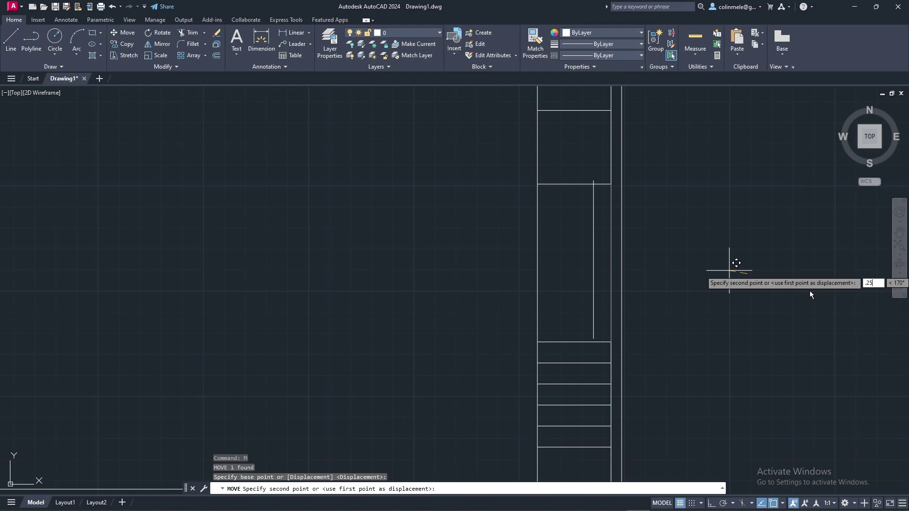
key("Tab")
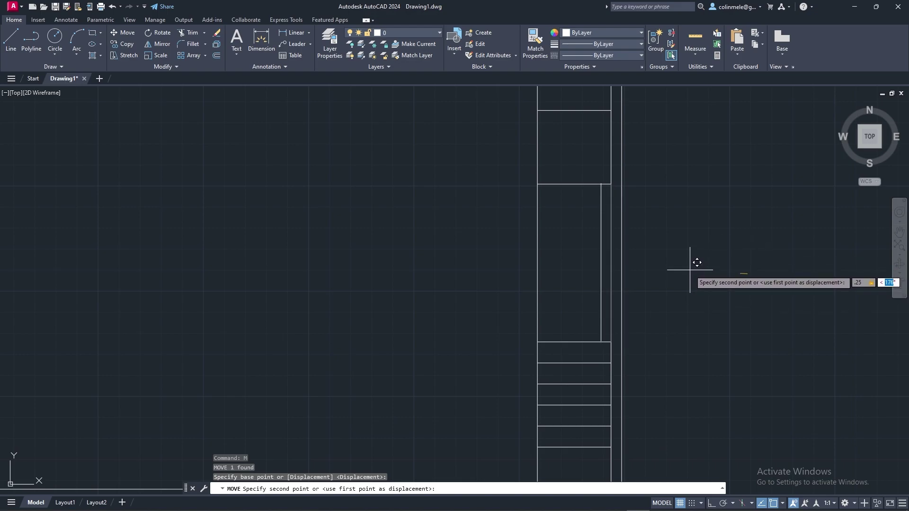
type("180")
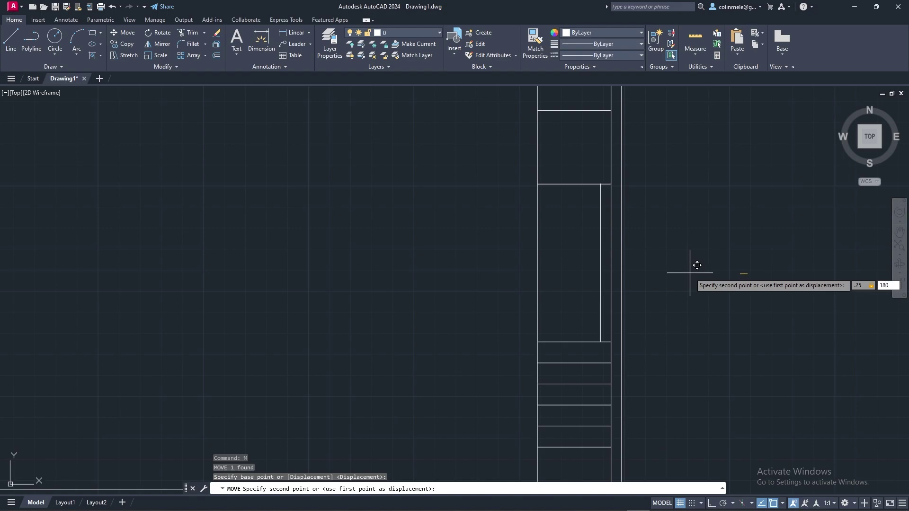
key("Return")
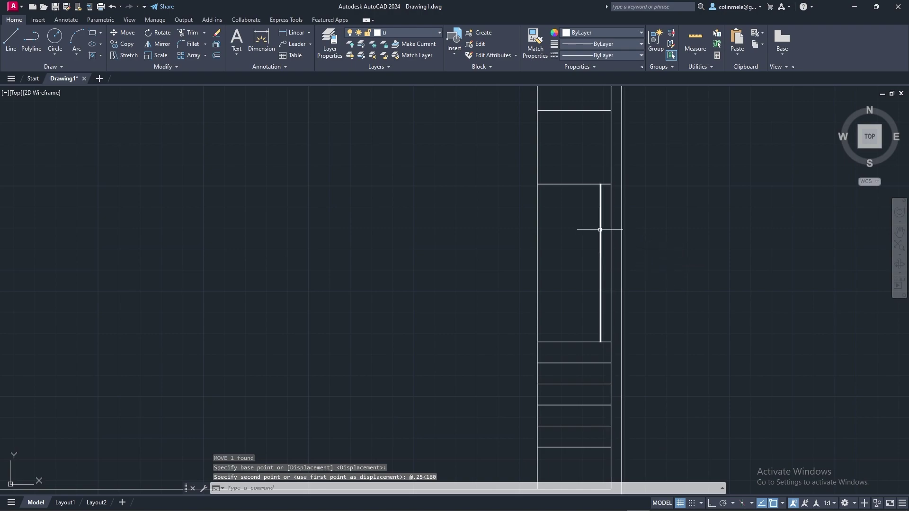
left_click(599, 230)
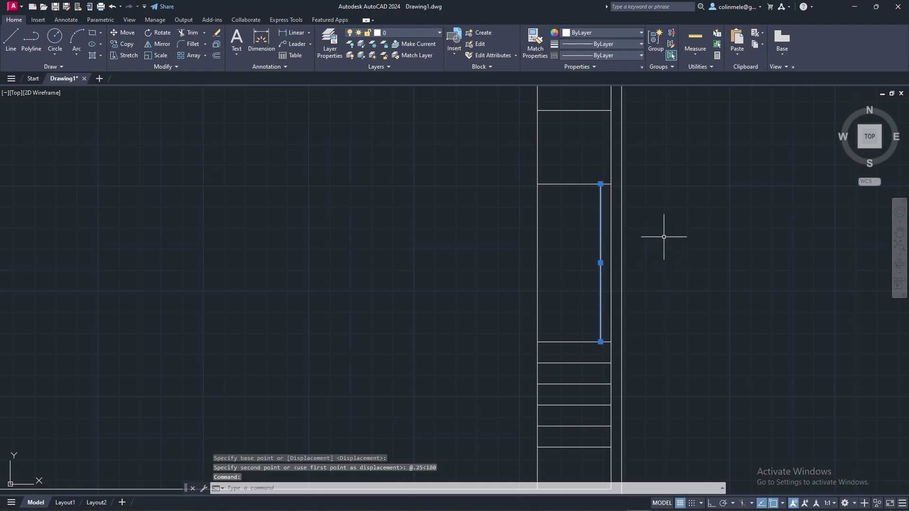
left_click(568, 229)
key("Escape")
scroll(578, 239, "down", 5)
scroll(487, 250, "up", 2)
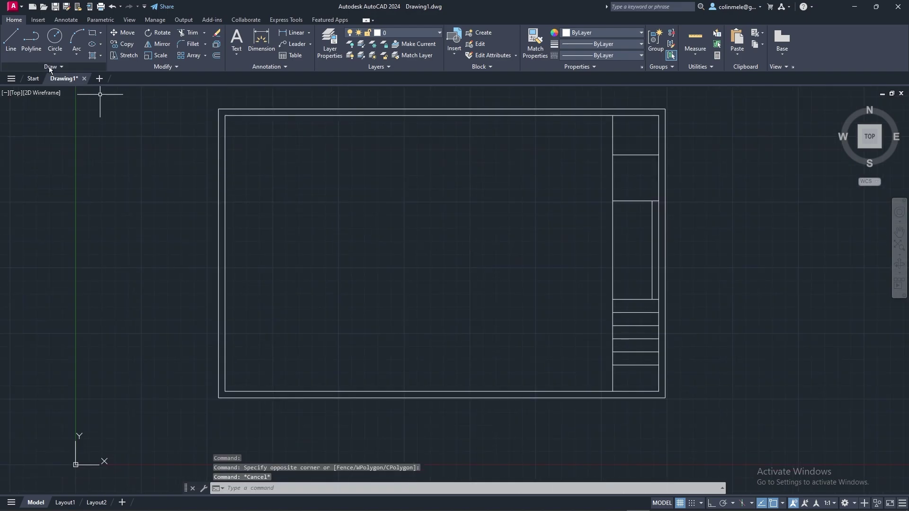
left_click(93, 32)
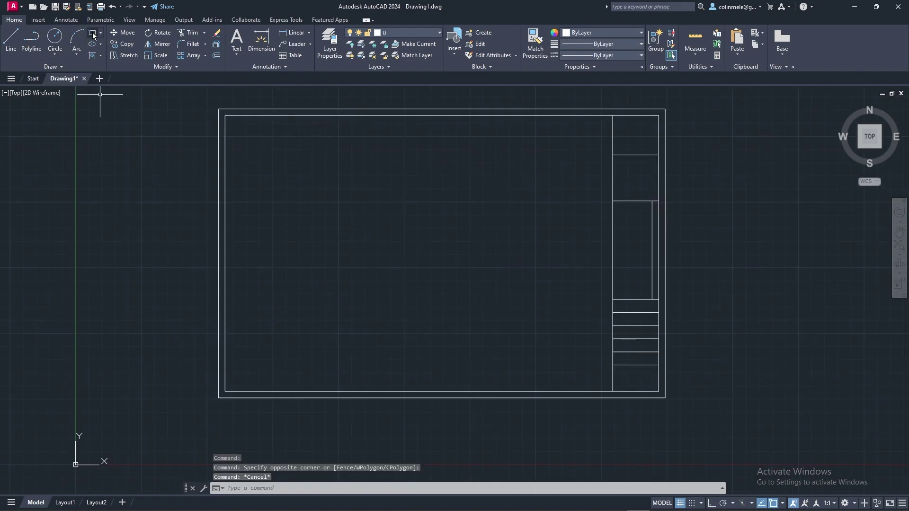
left_click(259, 366)
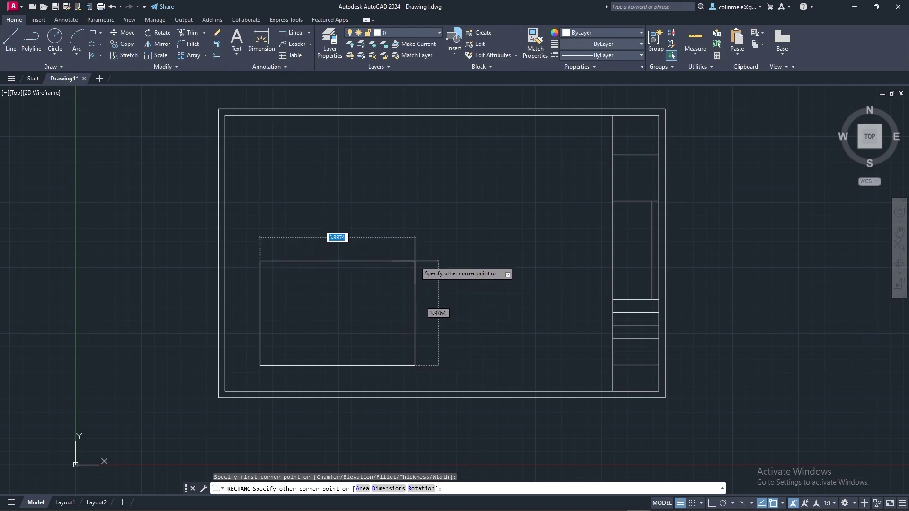
key("Tab")
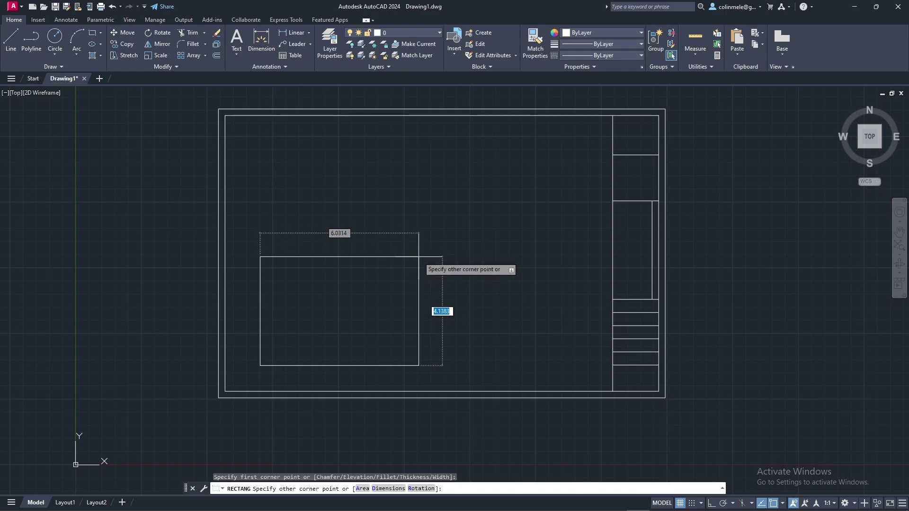
type("12")
key("Tab")
type("1")
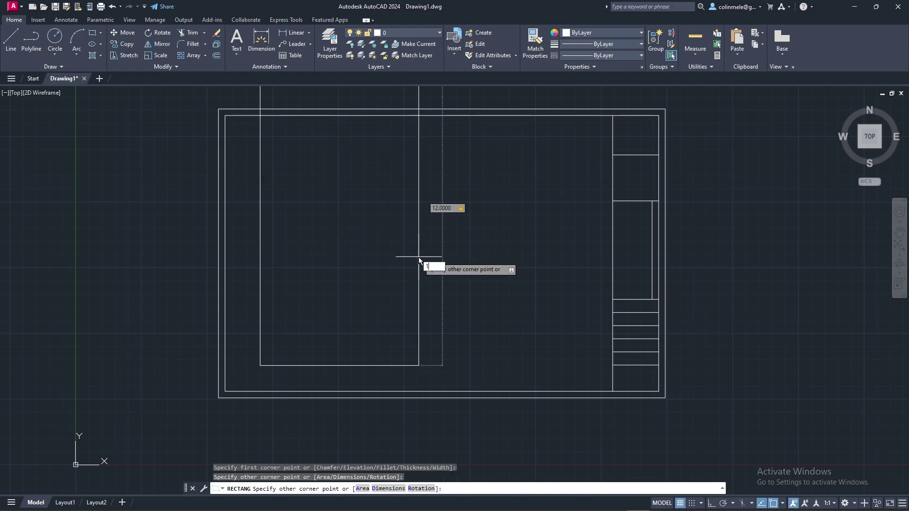
type("3")
key("Tab")
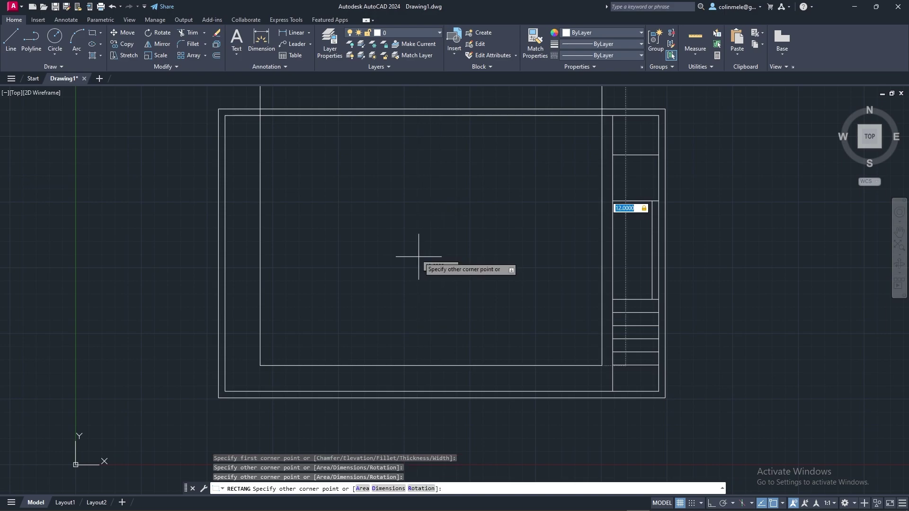
key("Escape")
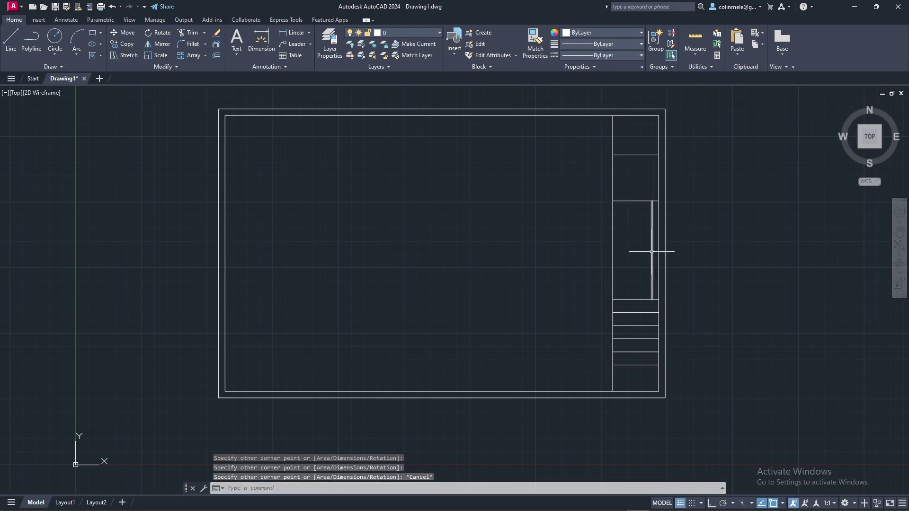
left_click(652, 248)
Copy the selected vertical line from its top intersection to two positions further left.
scroll(677, 200, "up", 4)
type("co")
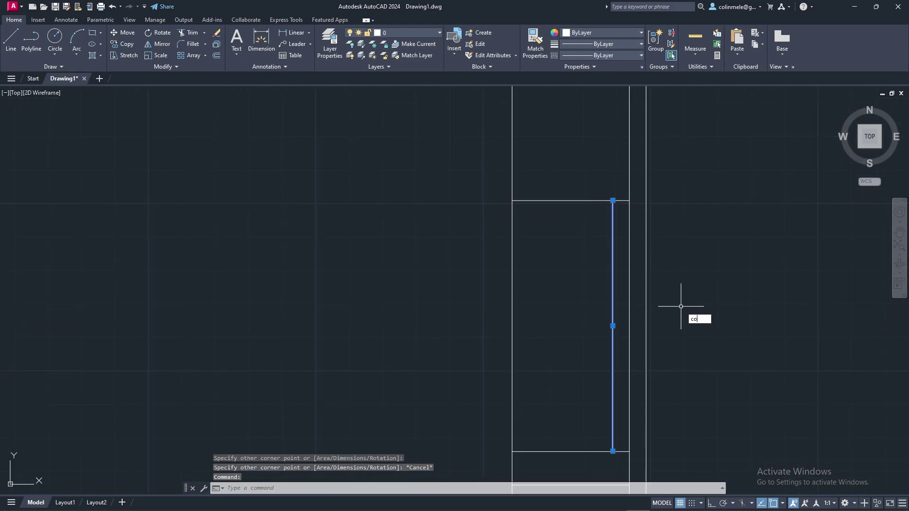
type("p")
key("Return")
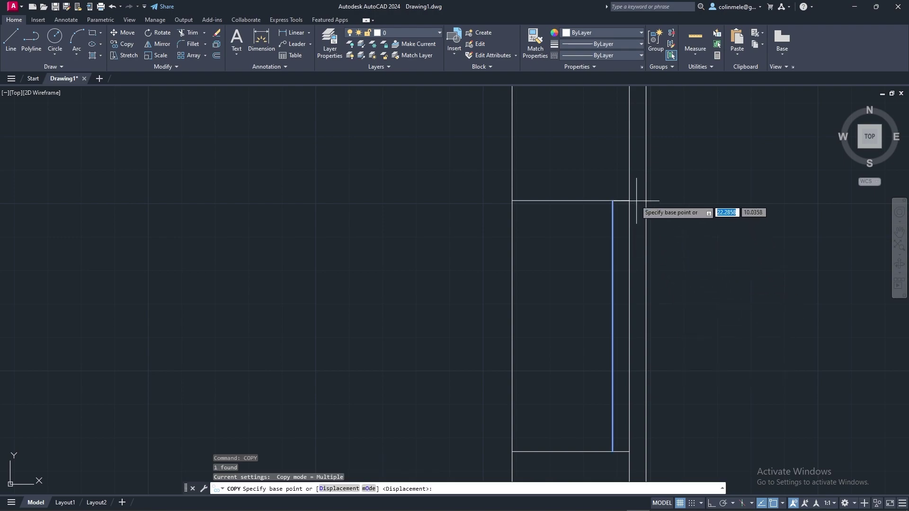
left_click(628, 200)
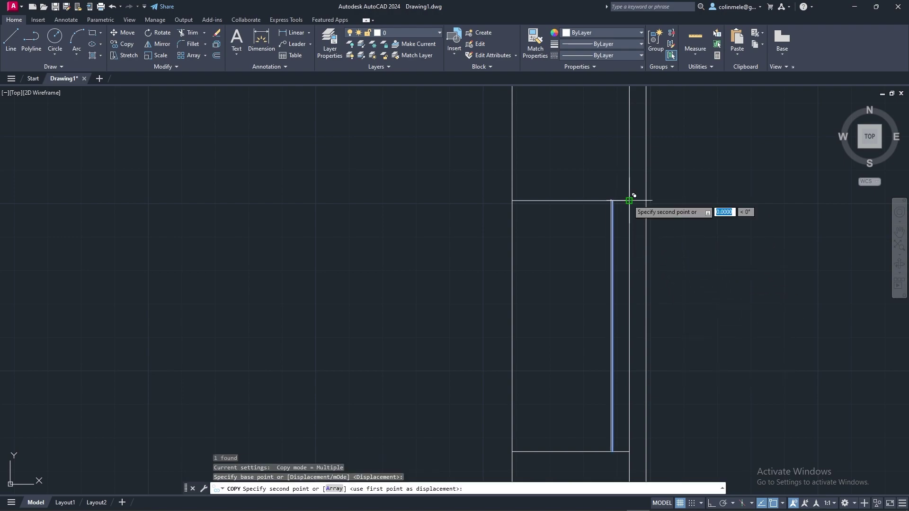
left_click(611, 200)
left_click(598, 203)
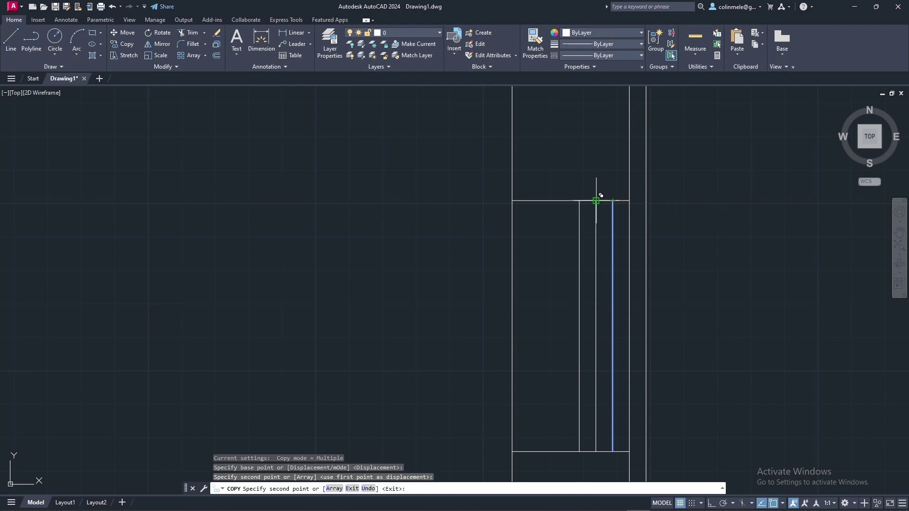
key("Escape")
key("Escape")
scroll(668, 221, "down", 4)
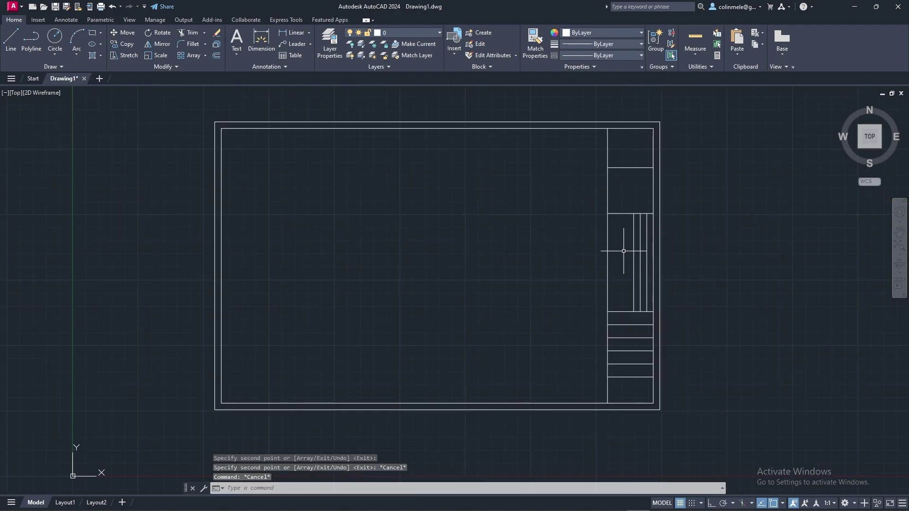
middle_click_drag(524, 251, 529, 270)
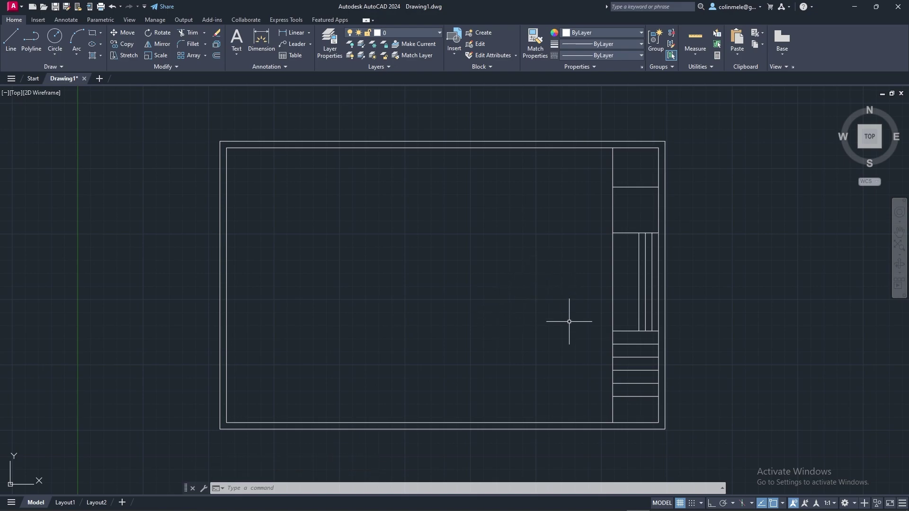
scroll(637, 414, "up", 4)
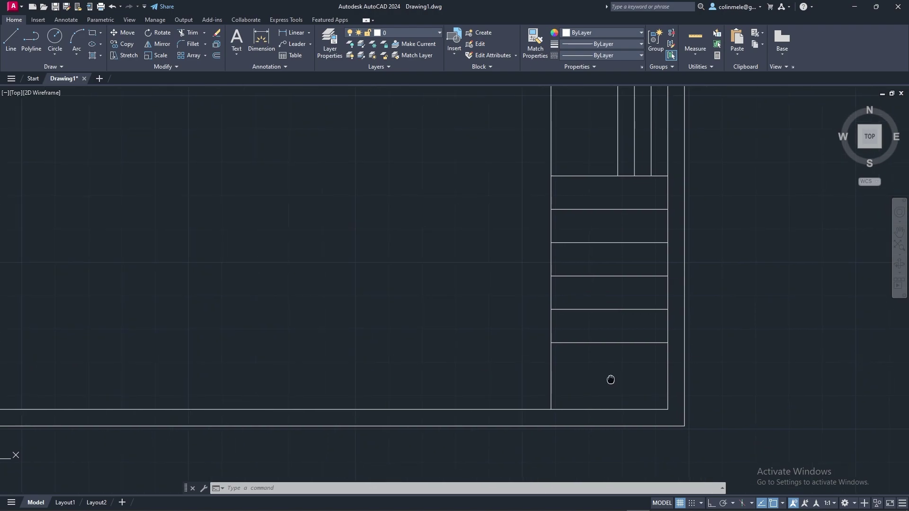
left_click(237, 53)
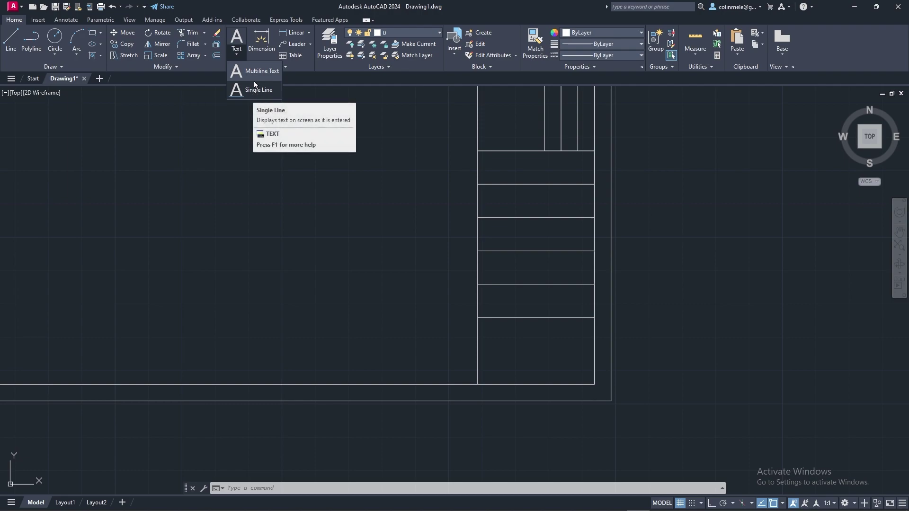
left_click(256, 91)
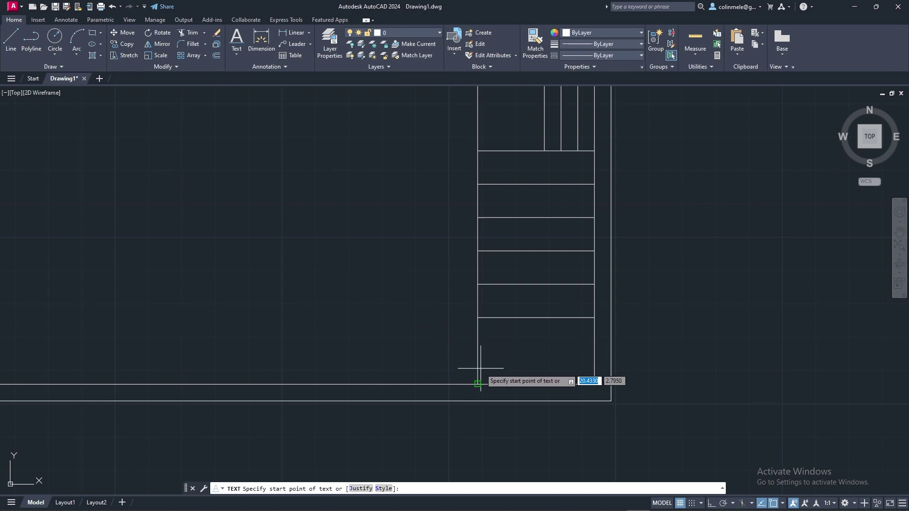
left_click(329, 309)
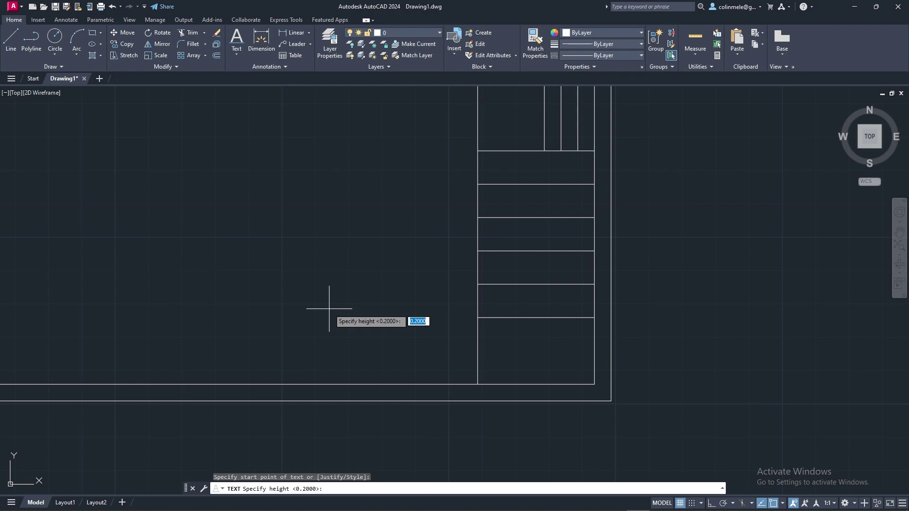
type("0.5")
key("Escape")
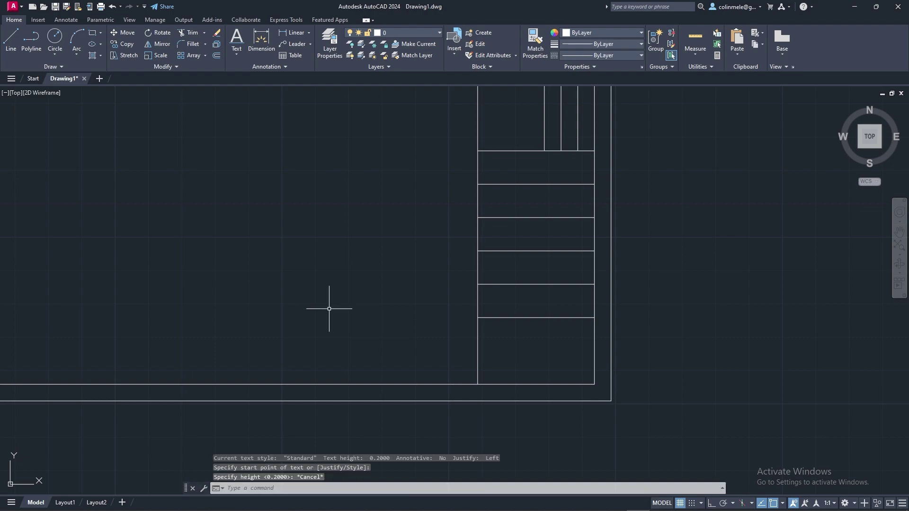
scroll(405, 253, "down", 6)
Try placing single-line text left of the title block, then cancel it.
middle_click_drag(407, 189, 406, 254)
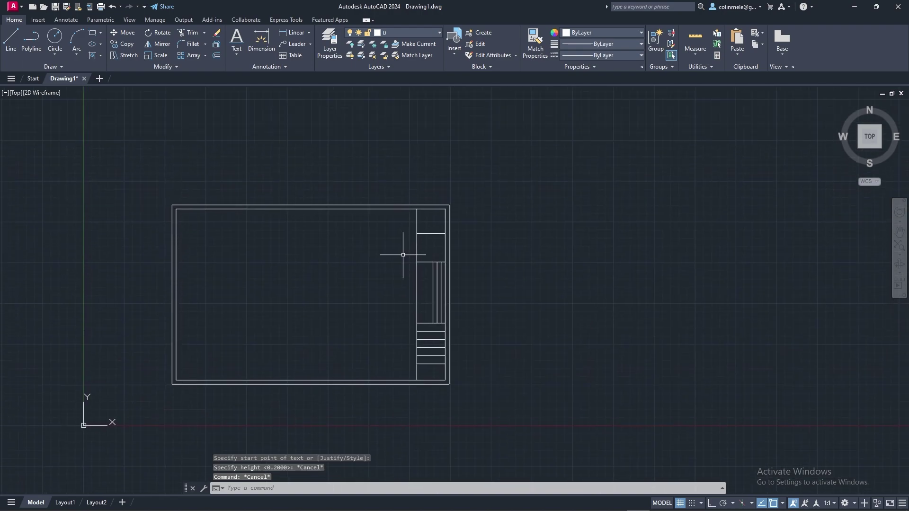
scroll(385, 259, "up", 6)
scroll(347, 283, "up", 2)
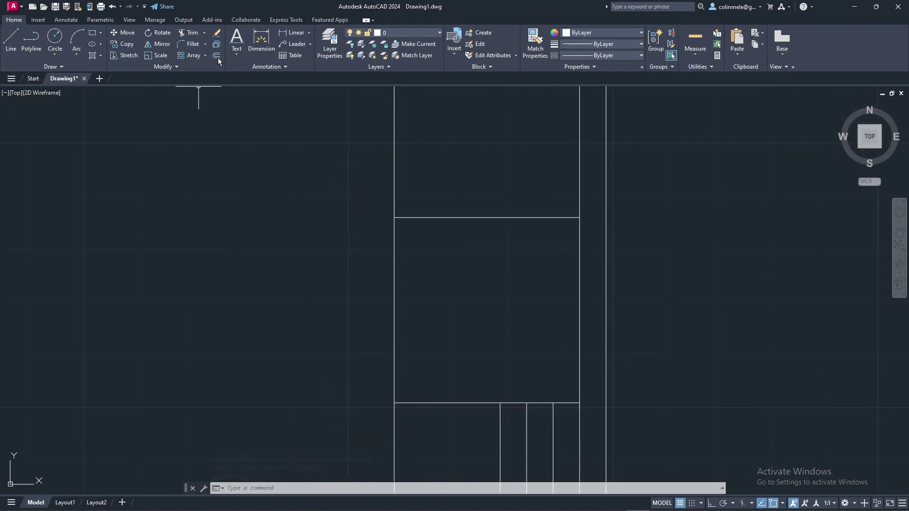
left_click(236, 53)
left_click(255, 90)
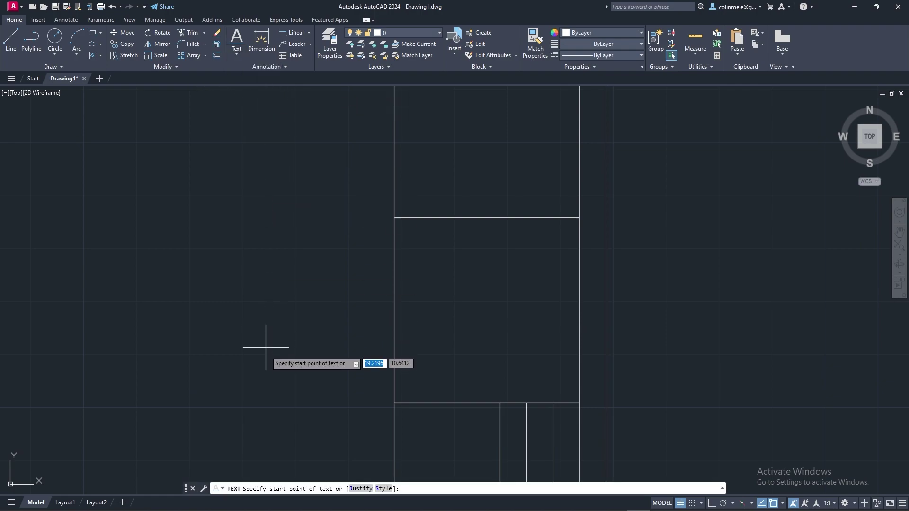
left_click(202, 323)
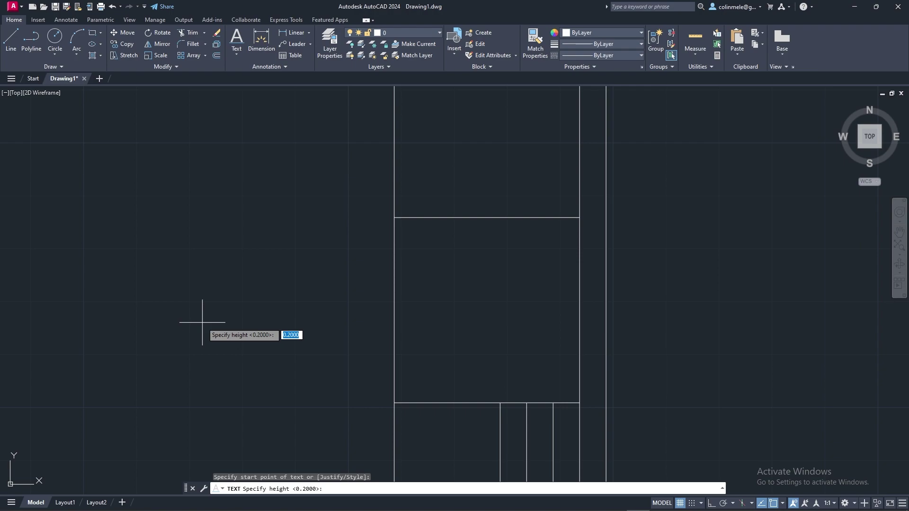
key("Escape")
Draw a multiline text box to the left of the sheet.
left_click(236, 53)
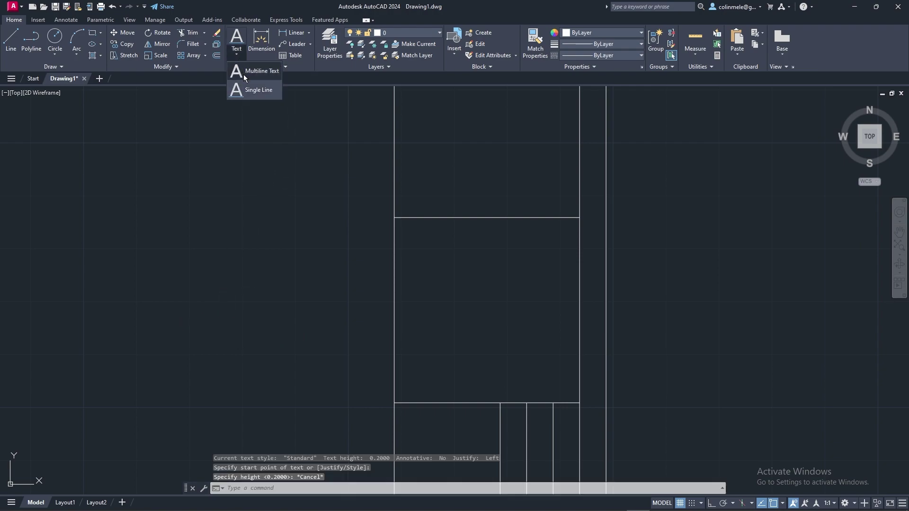
left_click(255, 71)
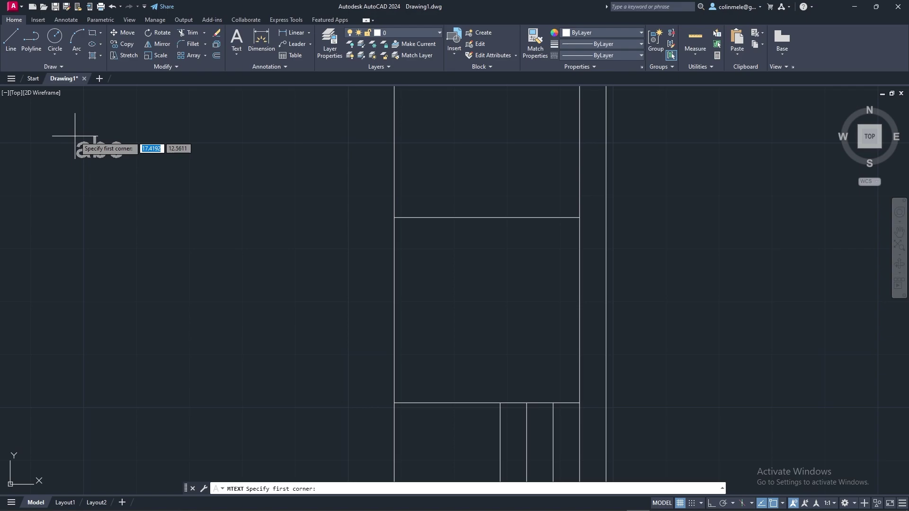
left_click(75, 136)
left_click(287, 384)
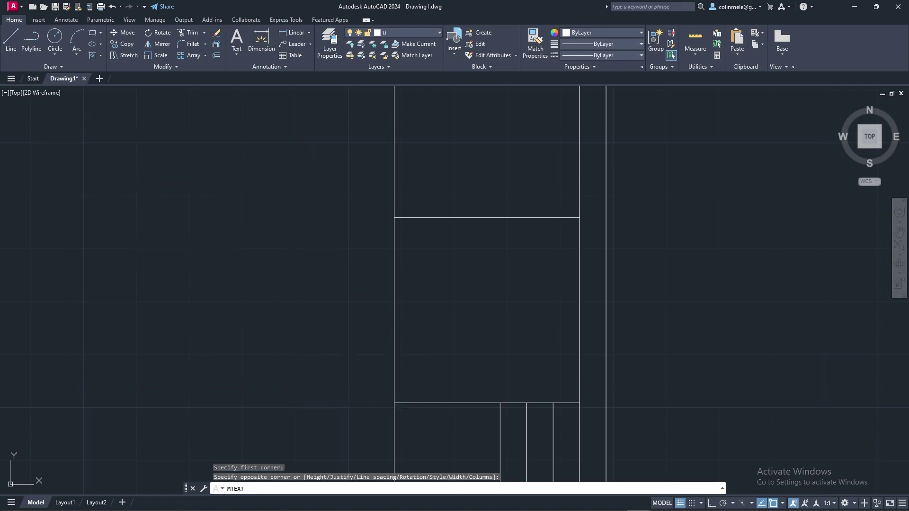
scroll(255, 224, "down", 2)
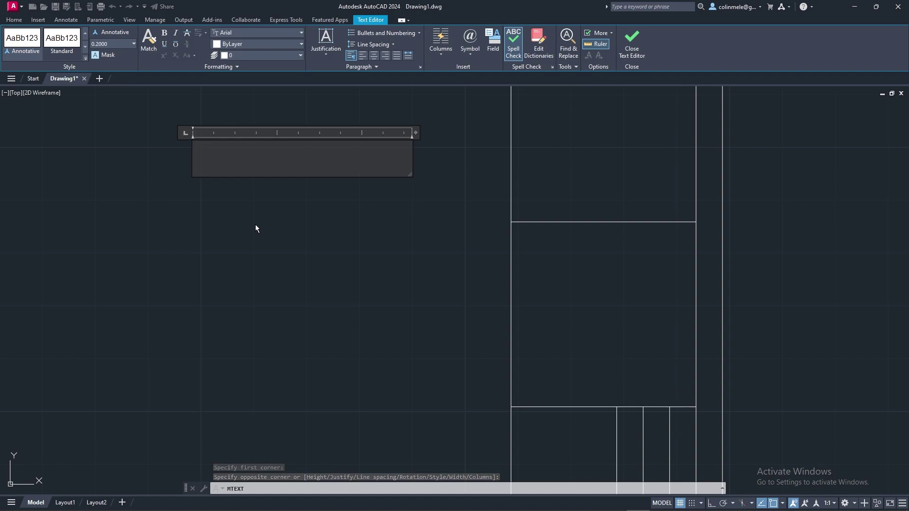
Type ARC 4058, Fundamentals of Digital Design, Fall2023, Instructor: and the instructor's name on separate lines.
type("ARC")
type(" 40")
key("BackSpace")
type("4058")
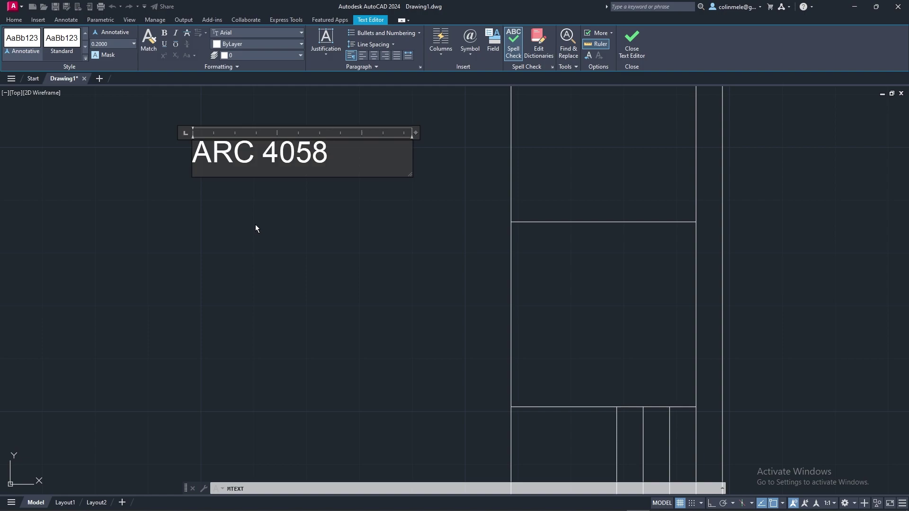
key("Return")
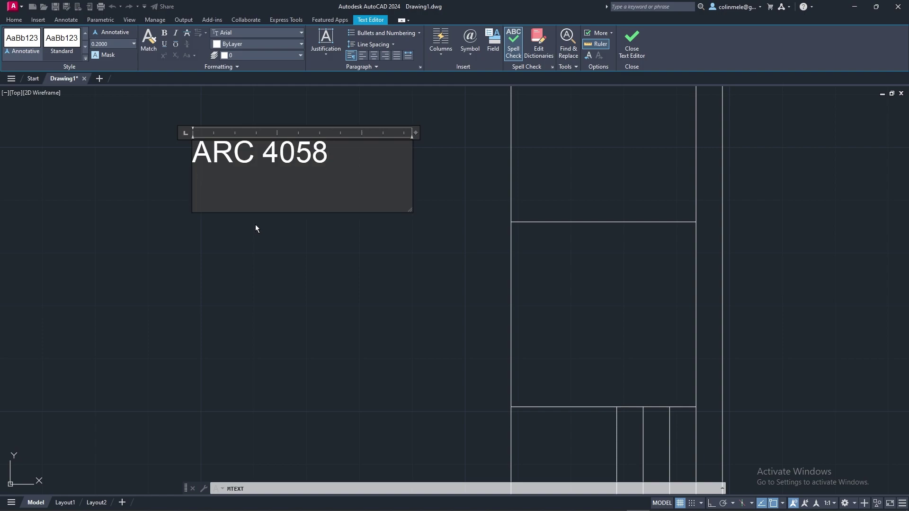
type("Fundamentals ")
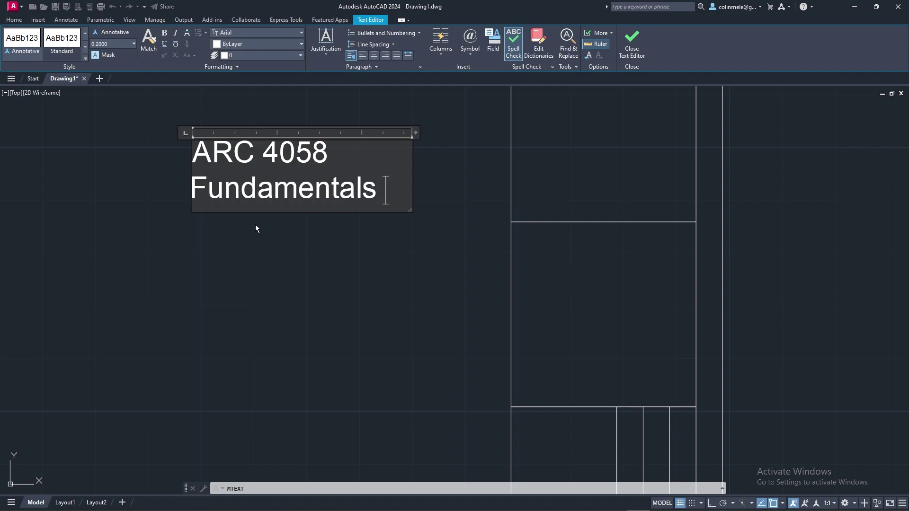
type("of Digital")
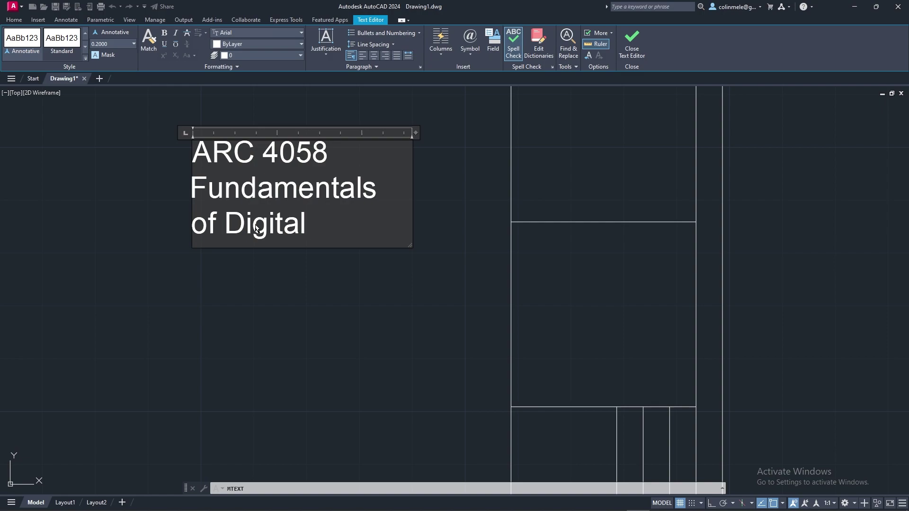
type(" Des")
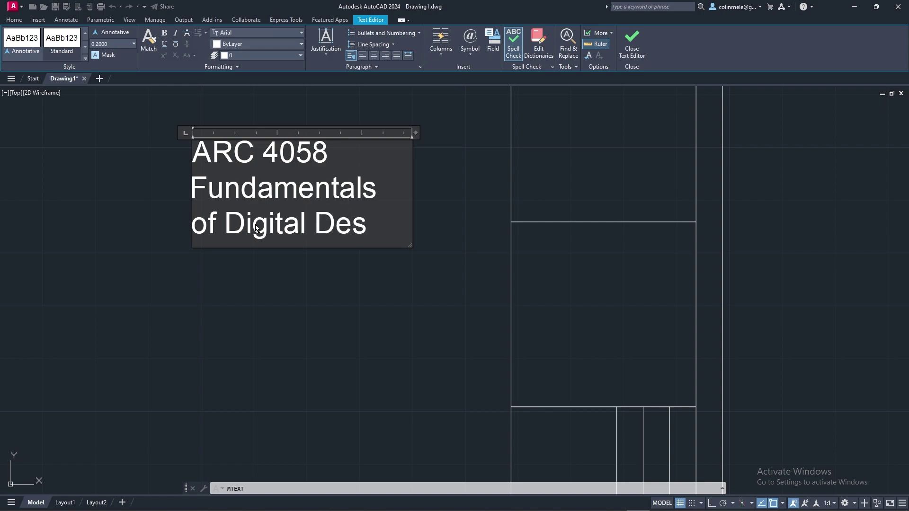
type("ign")
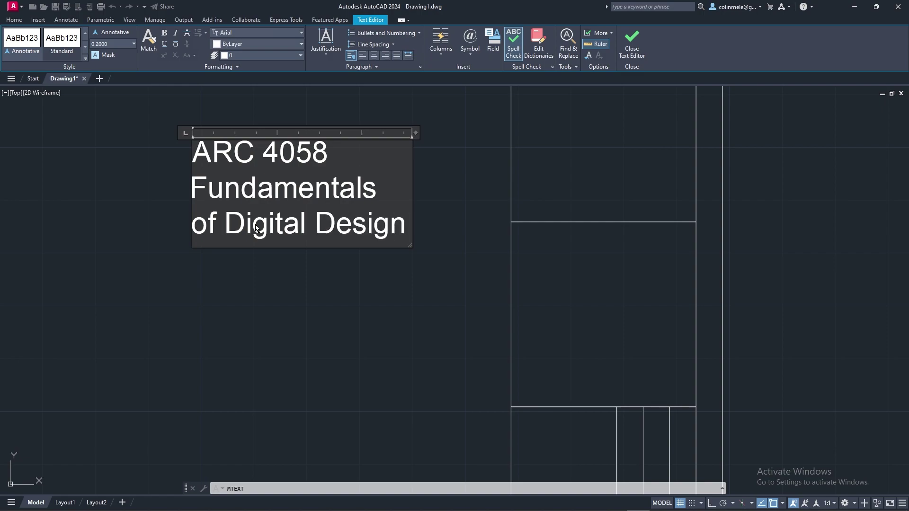
key("Return")
type("Fa")
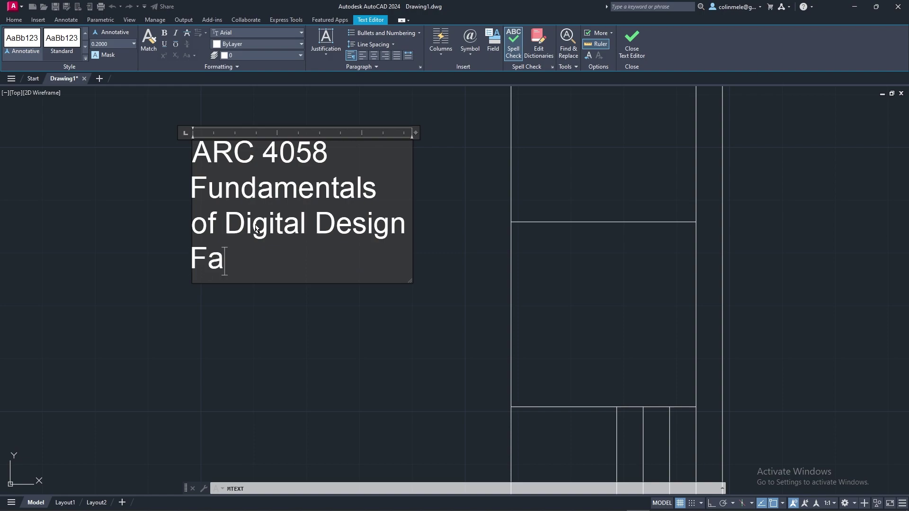
type("ll2023")
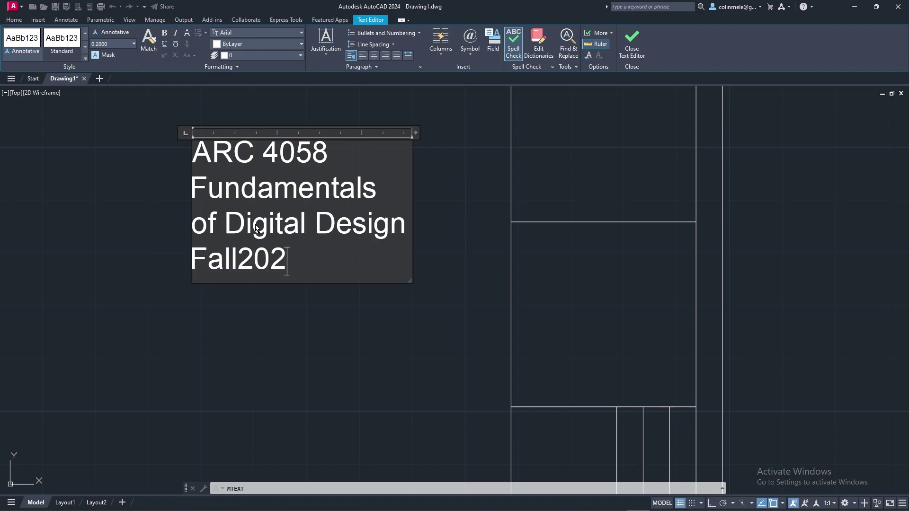
key("Return")
key("Return")
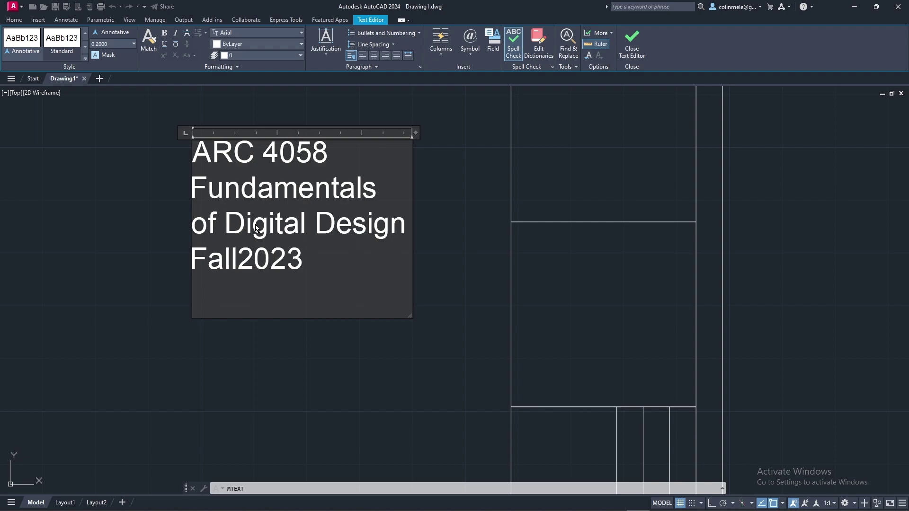
type("Instructor:")
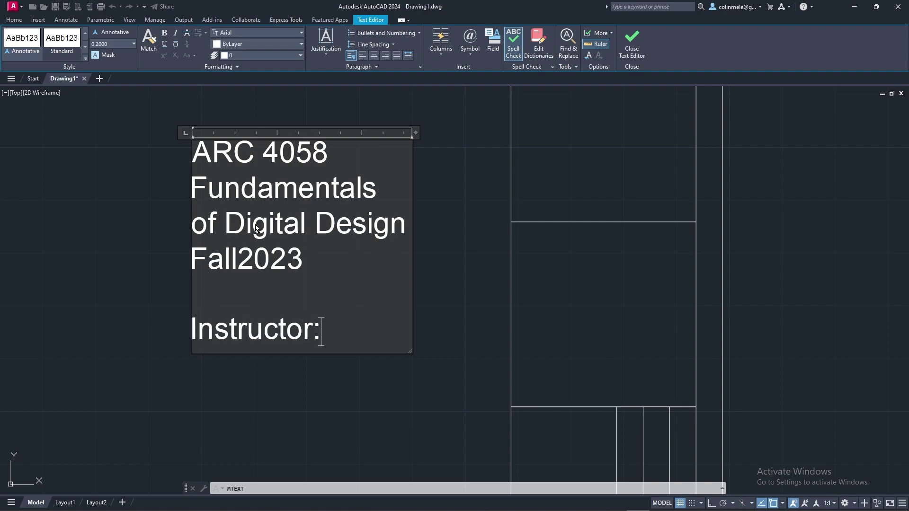
key("Return")
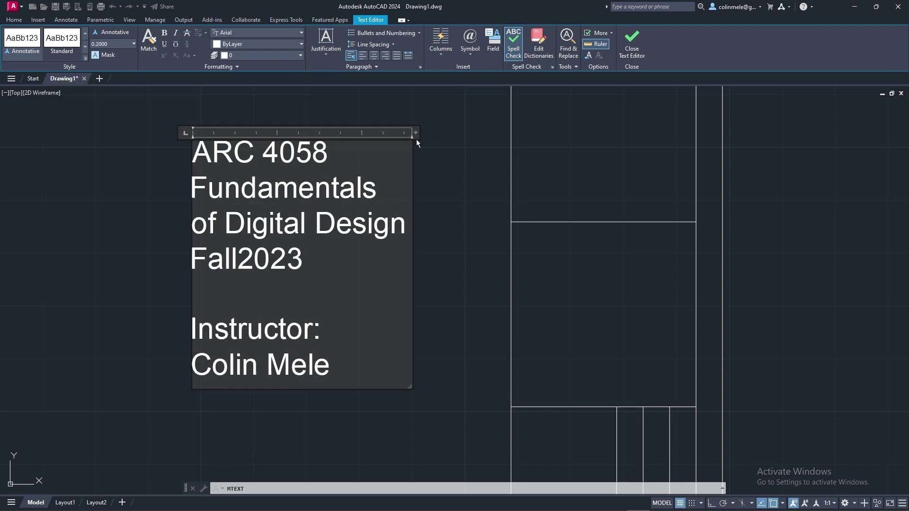
Widen the text box so lines rewrap and enter a 0.1 text height.
mouse_move(413, 133)
left_mouse_down()
mouse_move(450, 134)
mouse_move(417, 134)
left_mouse_up()
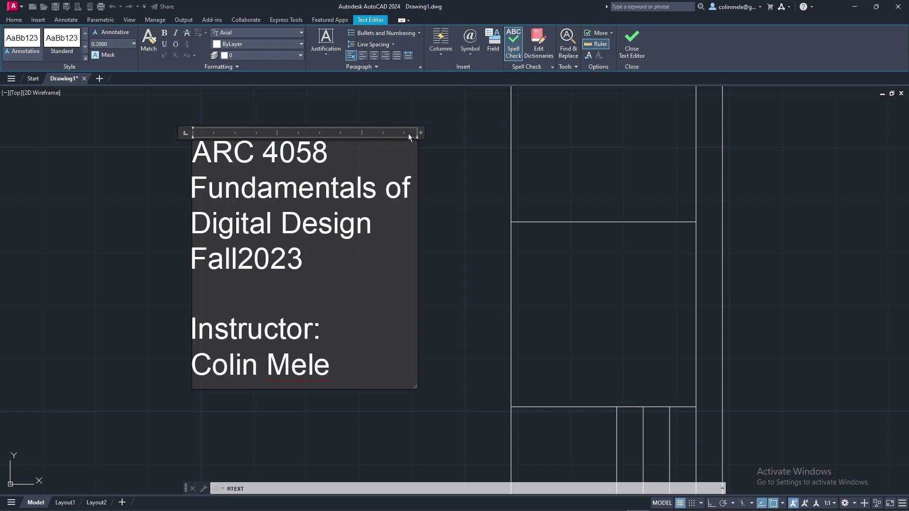
mouse_move(421, 133)
left_mouse_down()
mouse_move(442, 134)
mouse_move(291, 138)
mouse_move(476, 134)
mouse_move(411, 134)
mouse_move(431, 133)
left_mouse_up()
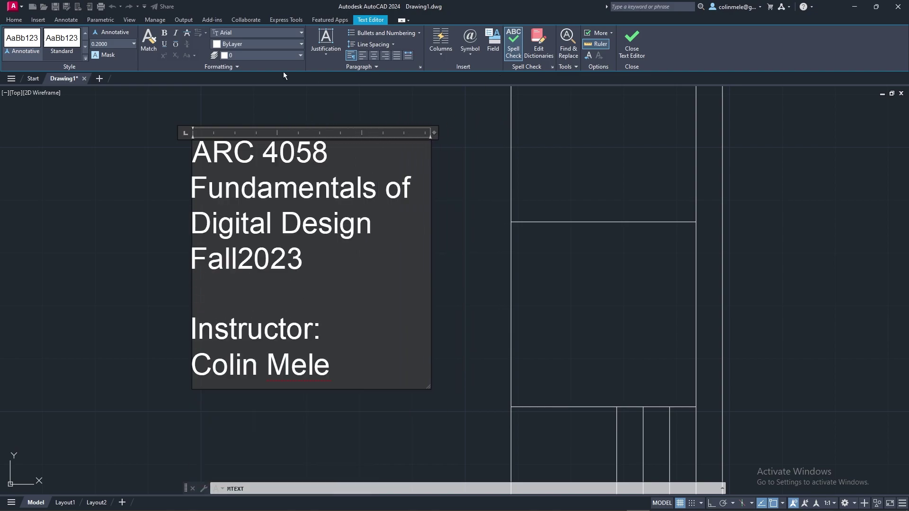
left_click(124, 43)
type("0.1")
key("BackSpace")
Set all the note's lines to 0.11 text height and close the editor.
left_click_drag(339, 371, 199, 210)
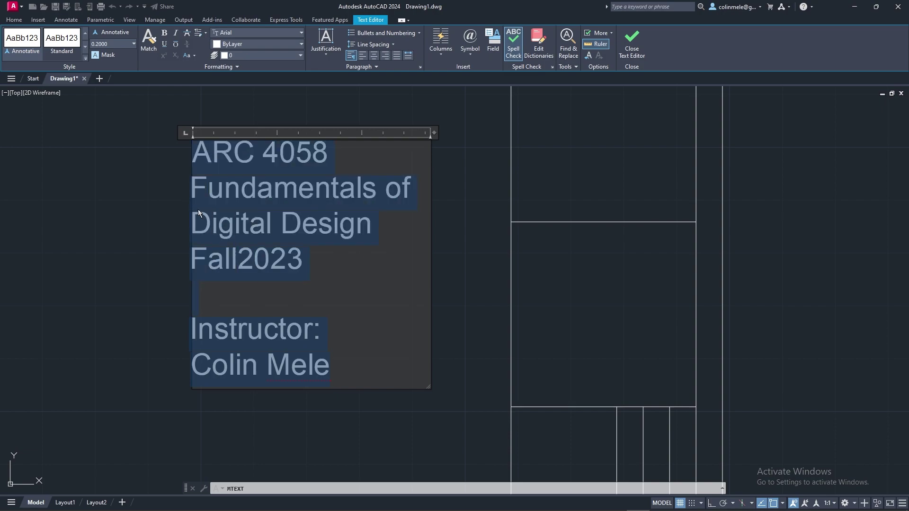
left_click(133, 44)
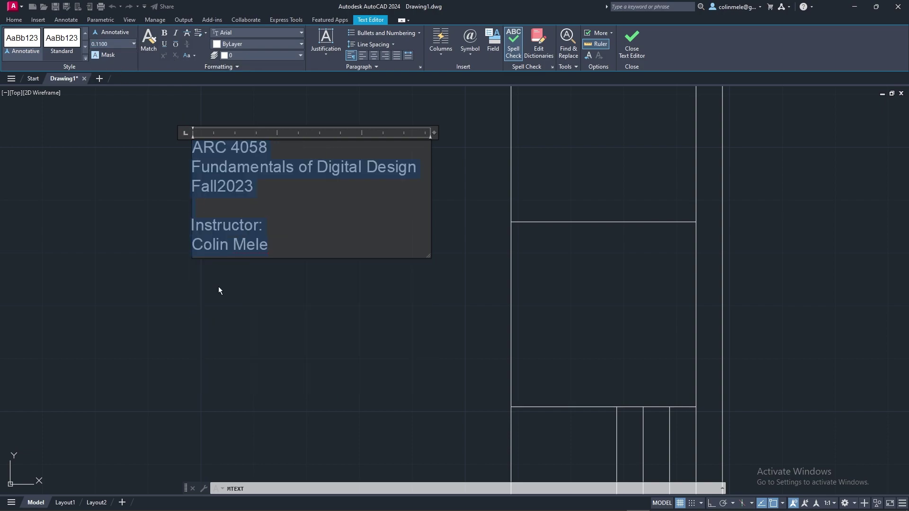
left_click(631, 51)
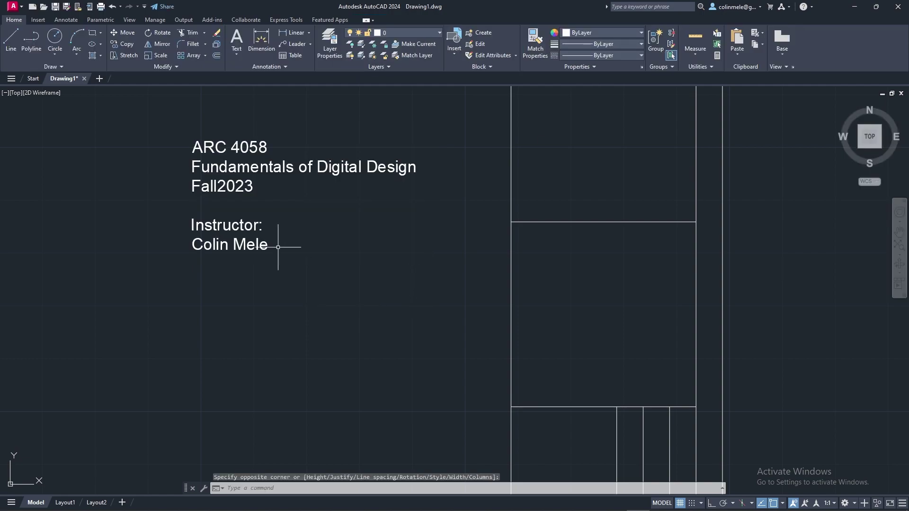
Narrow the MText width so it wraps as Fundamentals of / Digital Design.
left_click(225, 175)
left_click(284, 153)
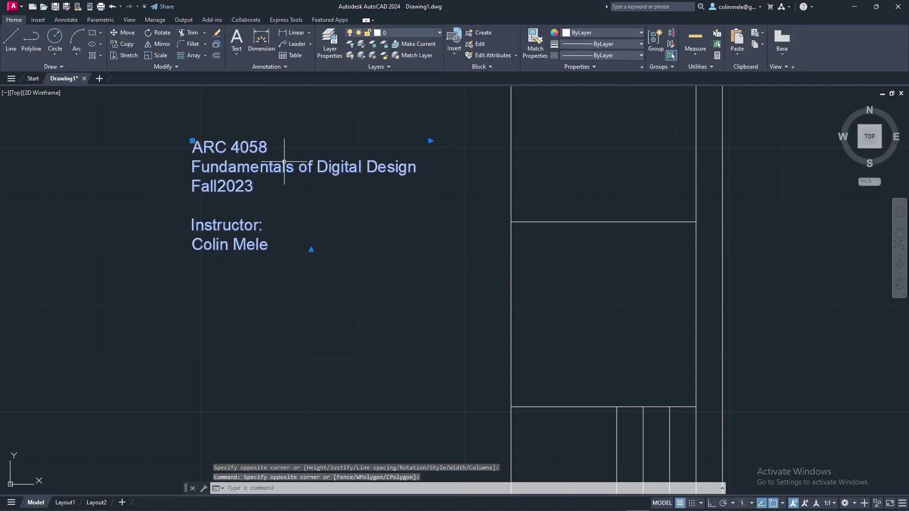
key("Escape")
double_click(326, 167)
left_click_drag(434, 133, 323, 138)
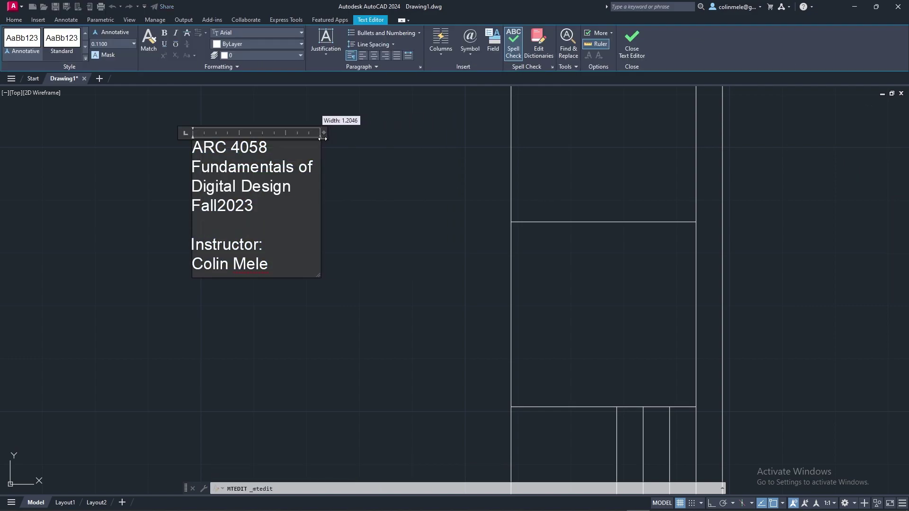
left_click(390, 213)
left_click(279, 191)
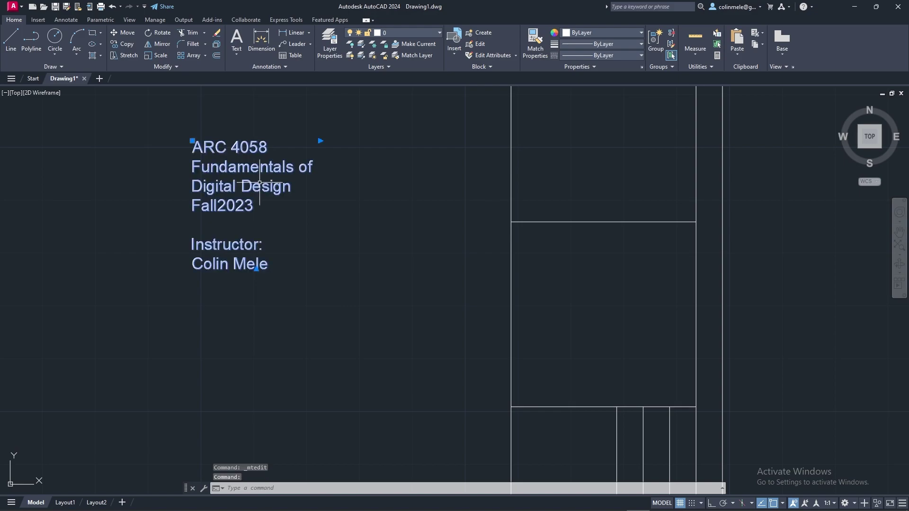
Move the note by its corner grip into the upper title-block cell.
left_click(193, 140)
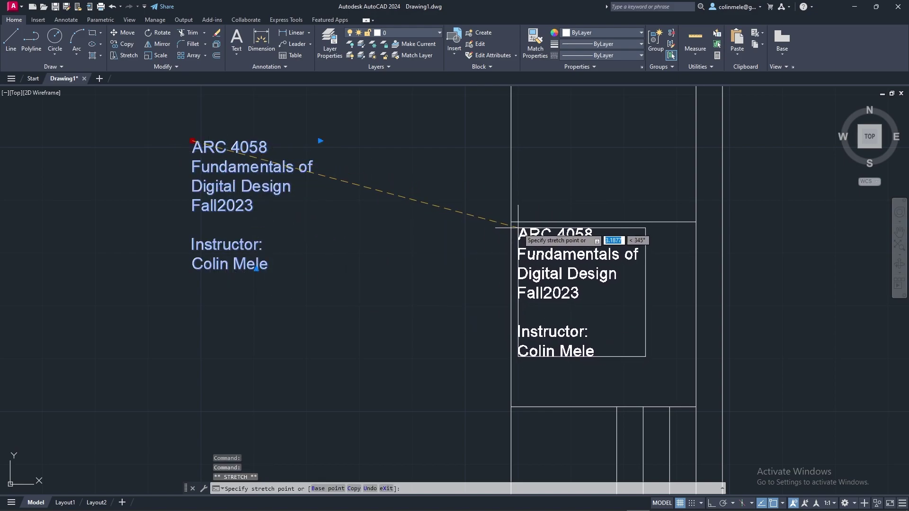
left_click(518, 228)
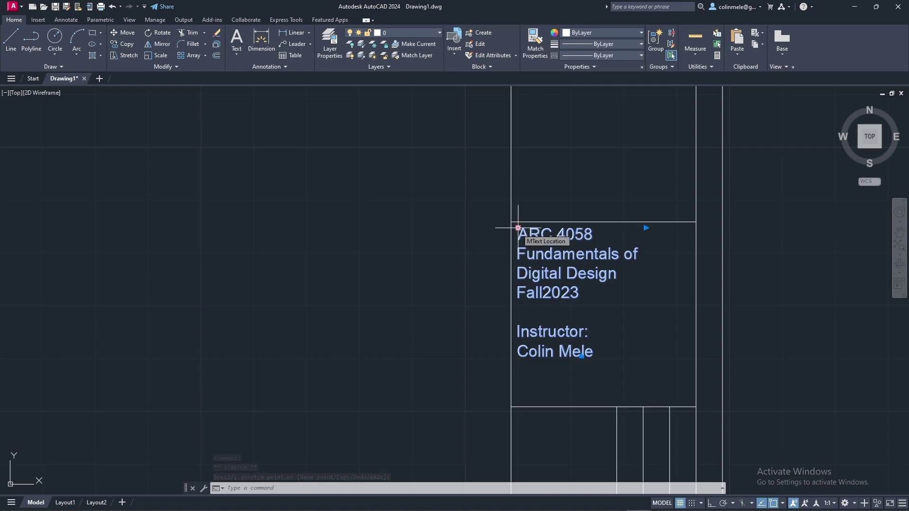
left_click(518, 228)
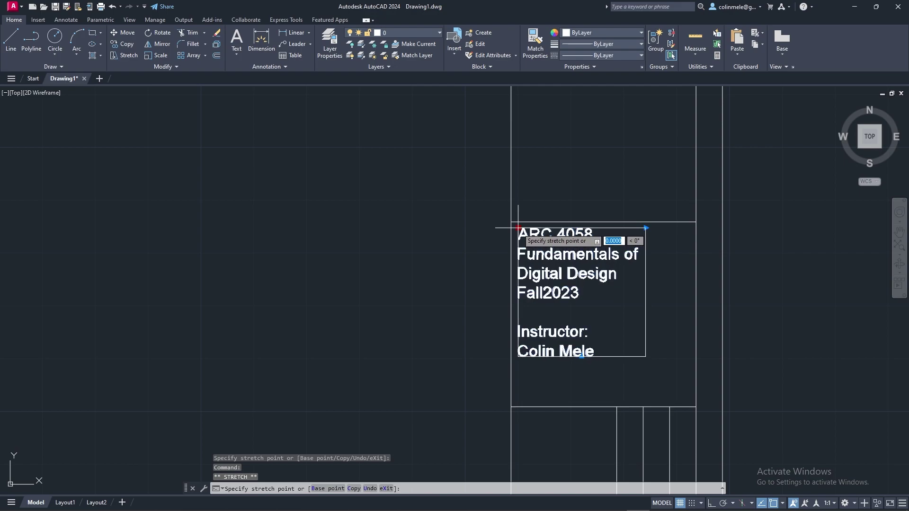
left_click(517, 231)
left_click(465, 260)
left_click(442, 263)
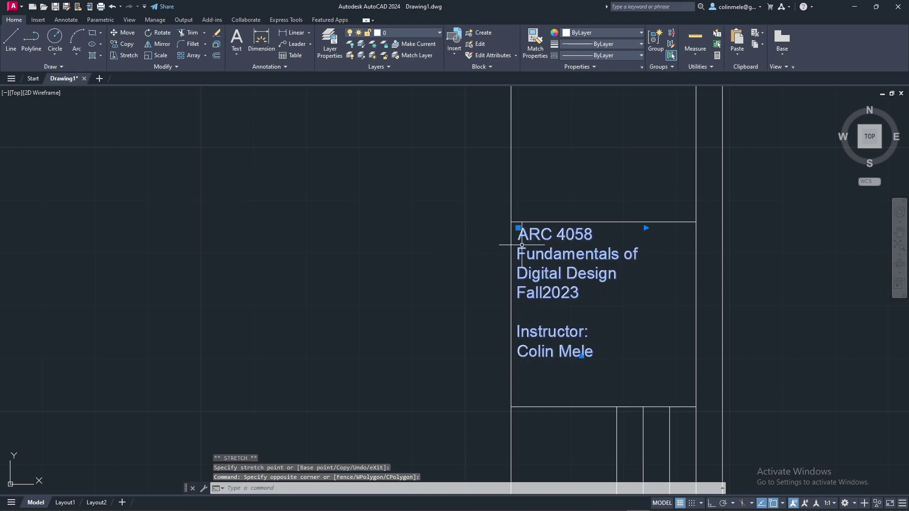
key("Escape")
Pan and zoom to check the note's fit, reopening and closing its editor unchanged.
middle_click_drag(497, 300, 470, 206)
scroll(389, 246, "down", 4)
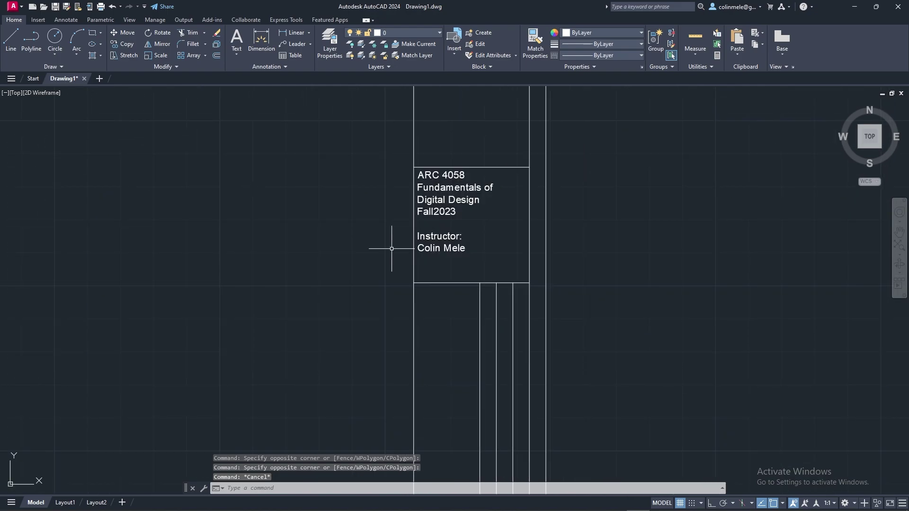
middle_click_drag(371, 254, 410, 255)
scroll(450, 209, "up", 6)
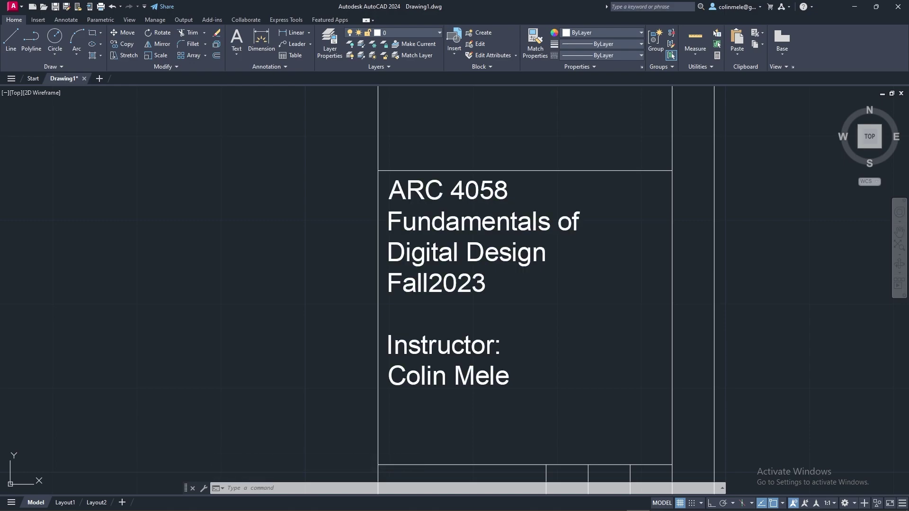
left_click(455, 285)
double_click(455, 285)
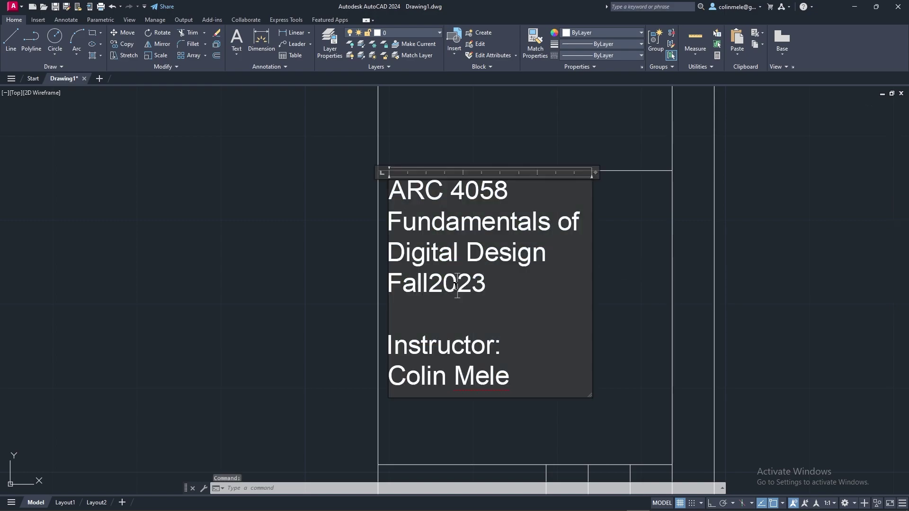
left_click(754, 257)
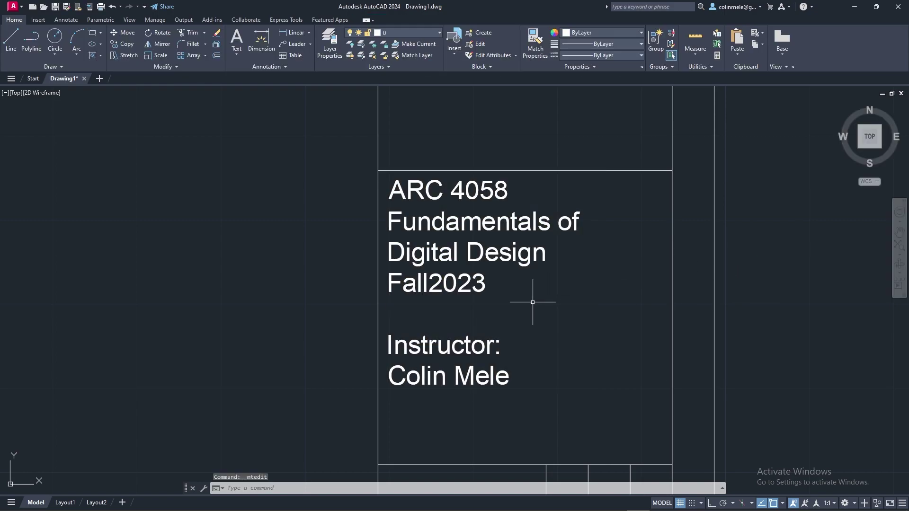
scroll(591, 298, "down", 8)
middle_click_drag(543, 381, 487, 328)
scroll(539, 229, "up", 7)
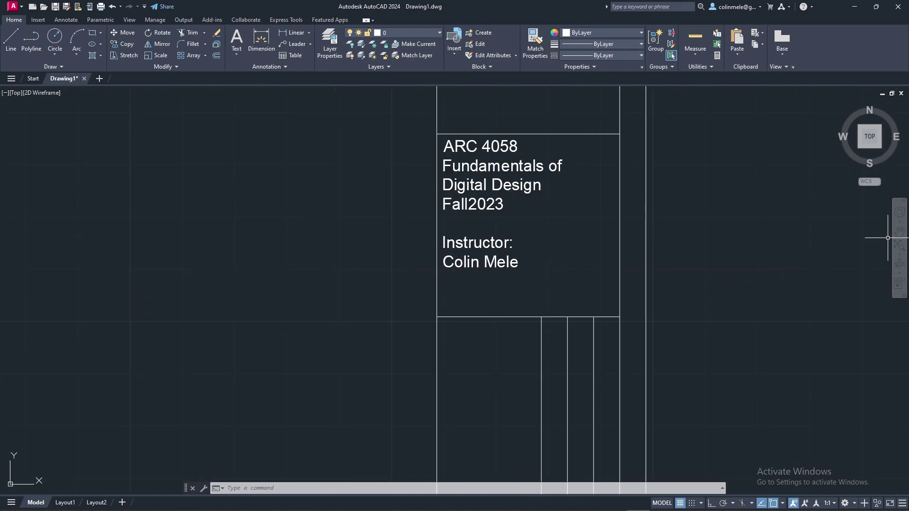
Add single-line text 'Notes:' at 1/16 height, rotation 0, left of the title block.
left_click(236, 51)
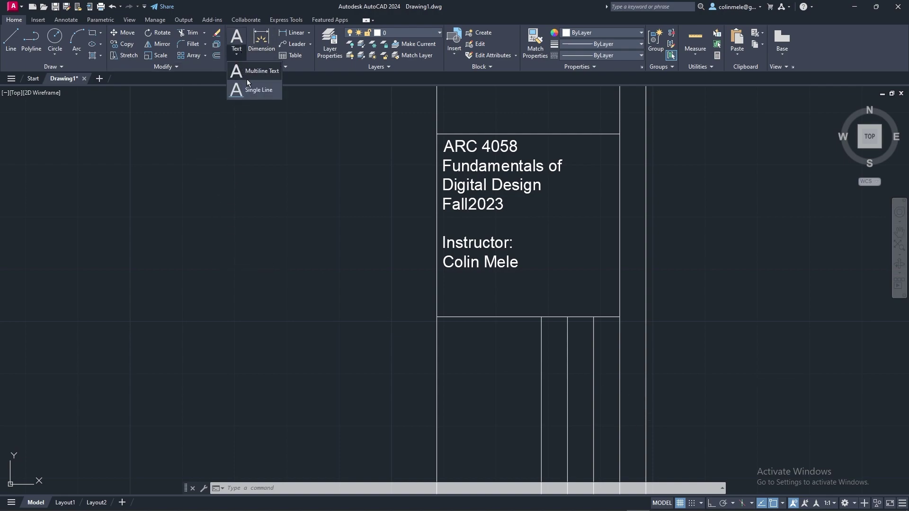
left_click(253, 90)
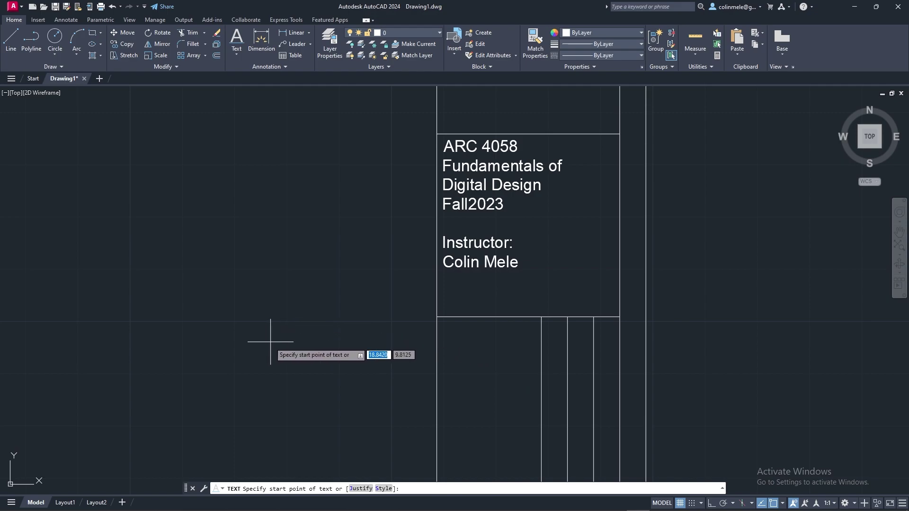
left_click(269, 344)
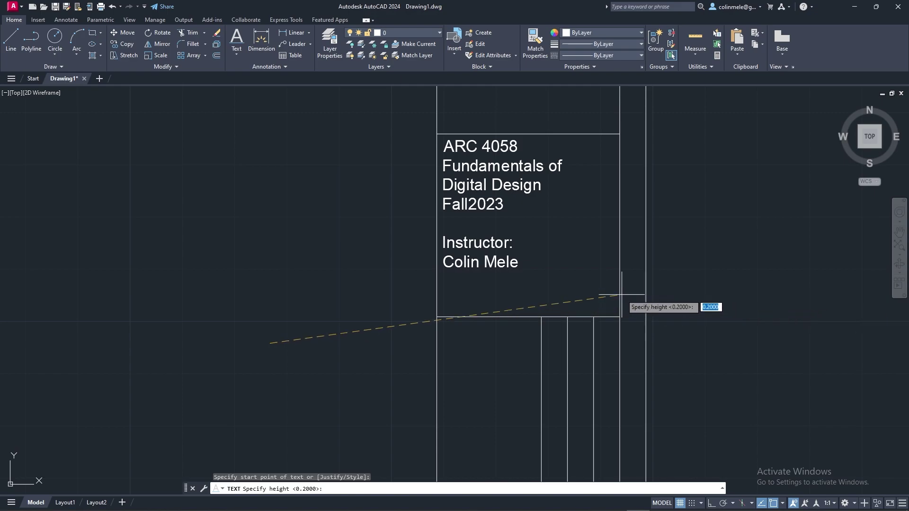
type("1/1")
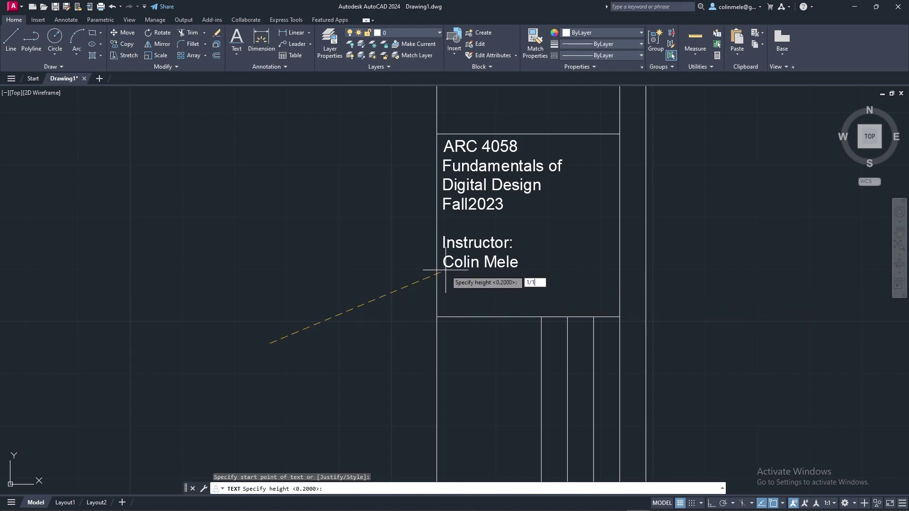
type("6")
key("Return")
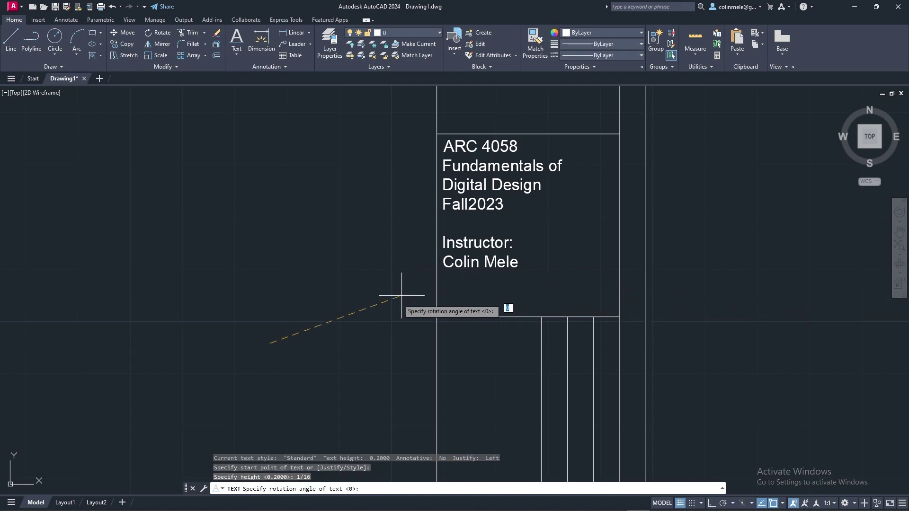
key("Return")
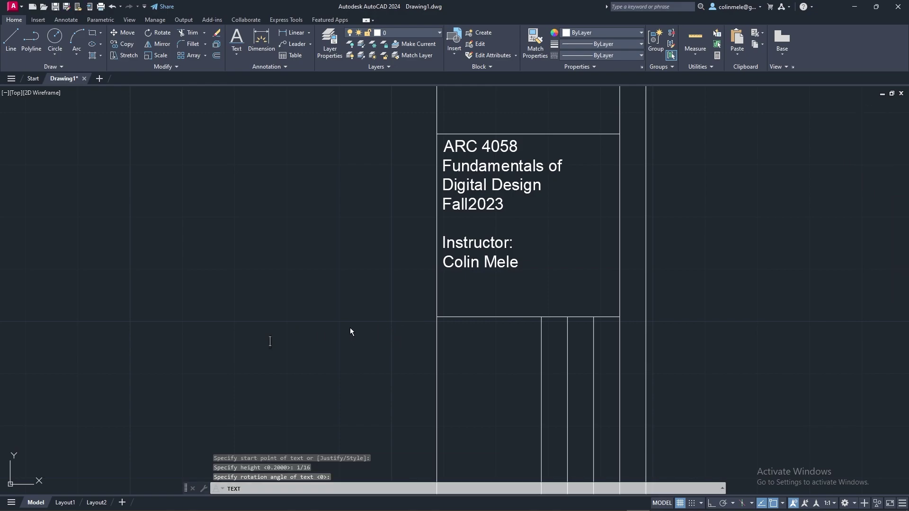
type("Notes:")
key("Return")
key("Return")
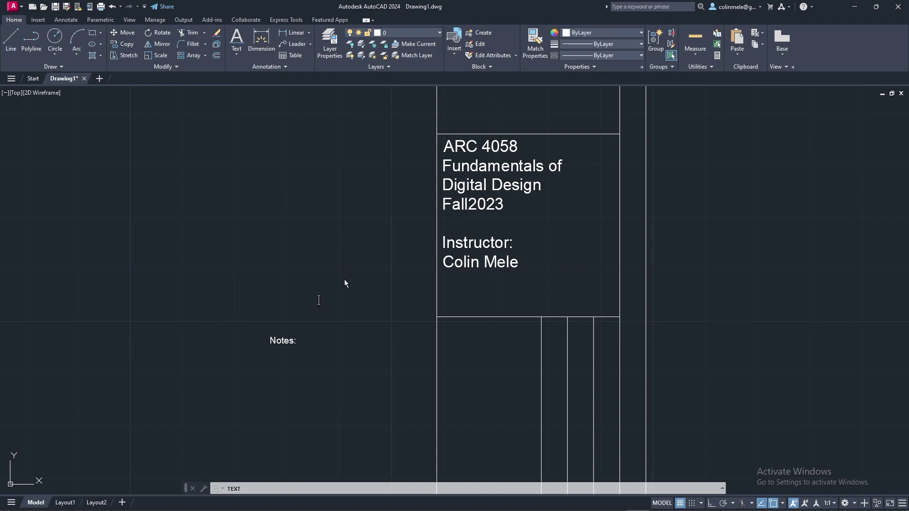
left_click(284, 338)
Move the Notes: label to the title block's edge and reselect it.
scroll(270, 342, "up", 2)
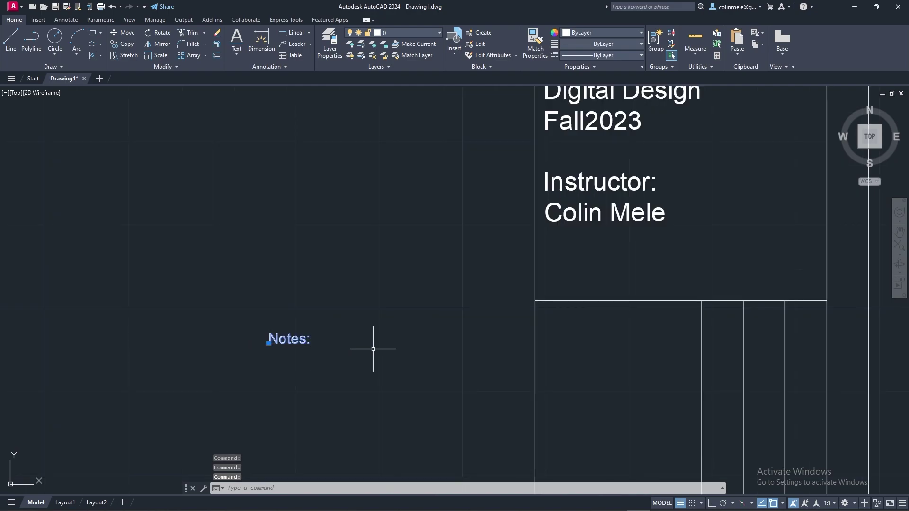
left_click(268, 343)
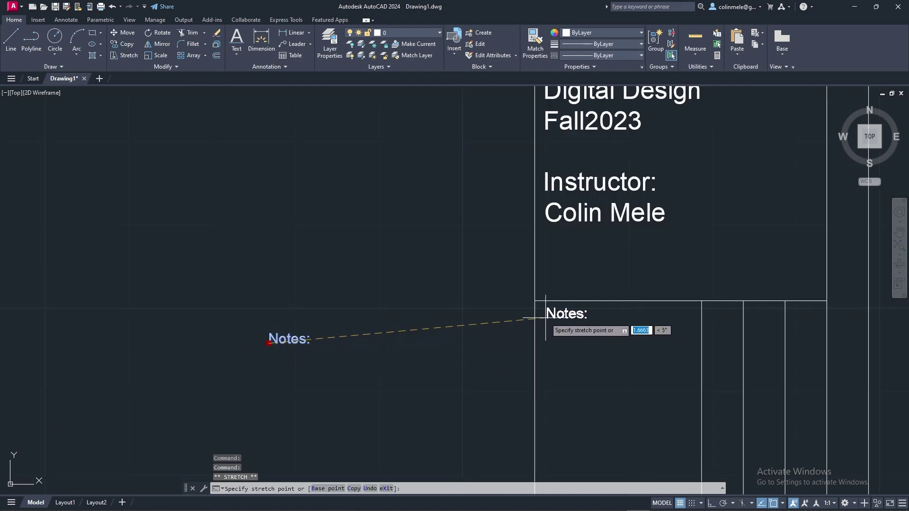
left_click(540, 316)
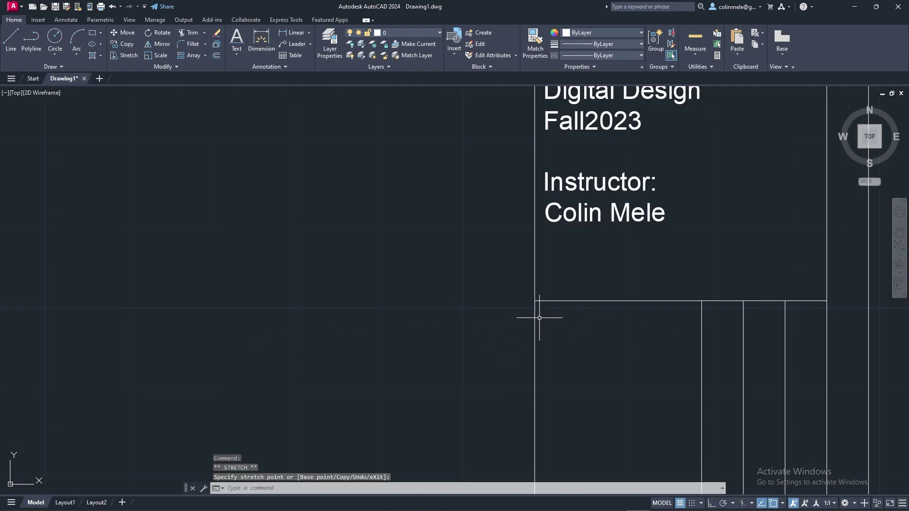
scroll(440, 344, "down", 5)
scroll(438, 341, "up", 2)
scroll(441, 343, "up", 5)
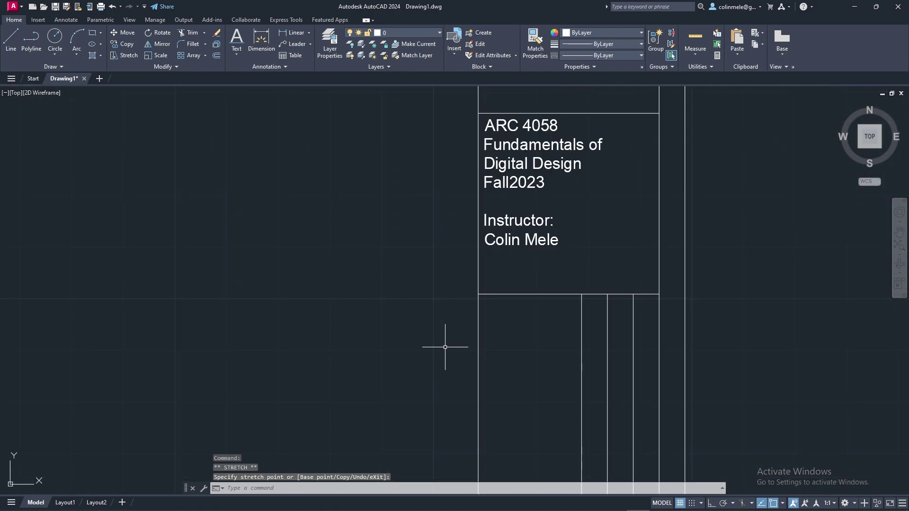
scroll(382, 369, "down", 3)
left_click(380, 369)
scroll(397, 282, "down", 3)
scroll(437, 330, "up", 1)
left_click(438, 330)
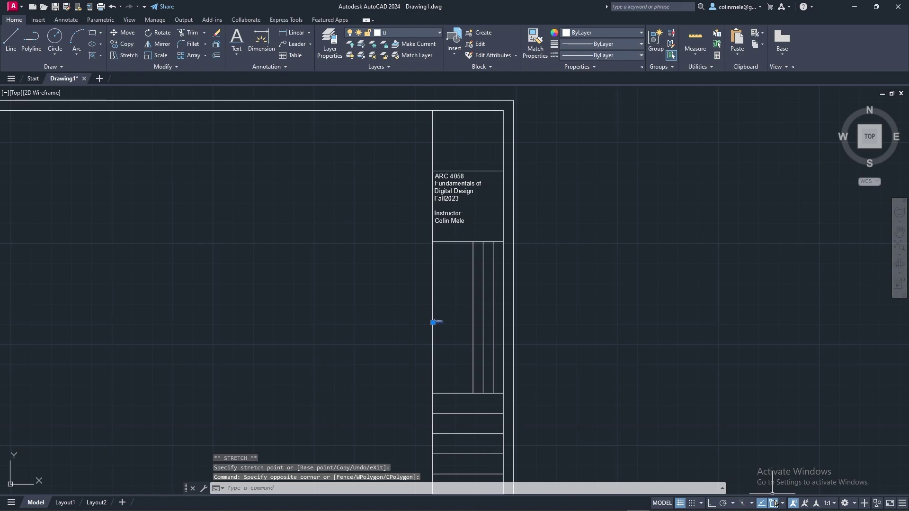
With OSNAP off, place Notes: just inside the top-left corner of the cell below the instructor text.
left_click(433, 322)
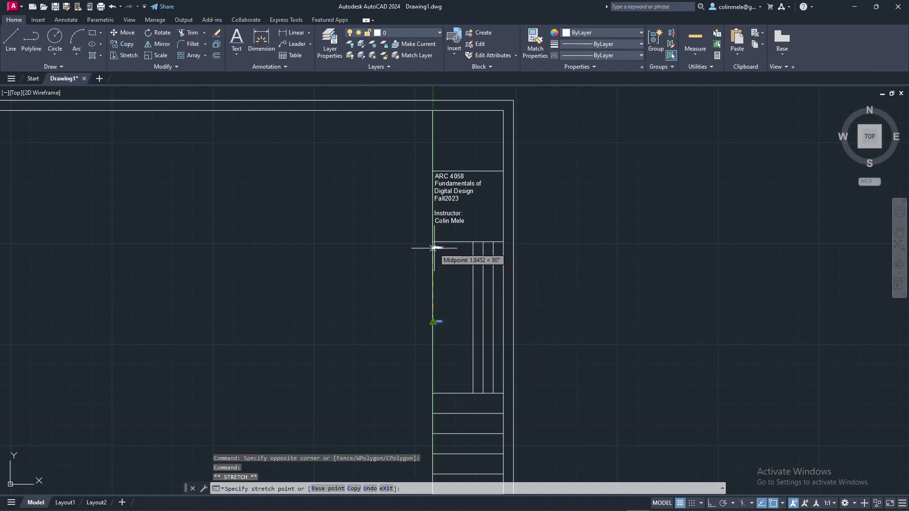
scroll(433, 247, "up", 4)
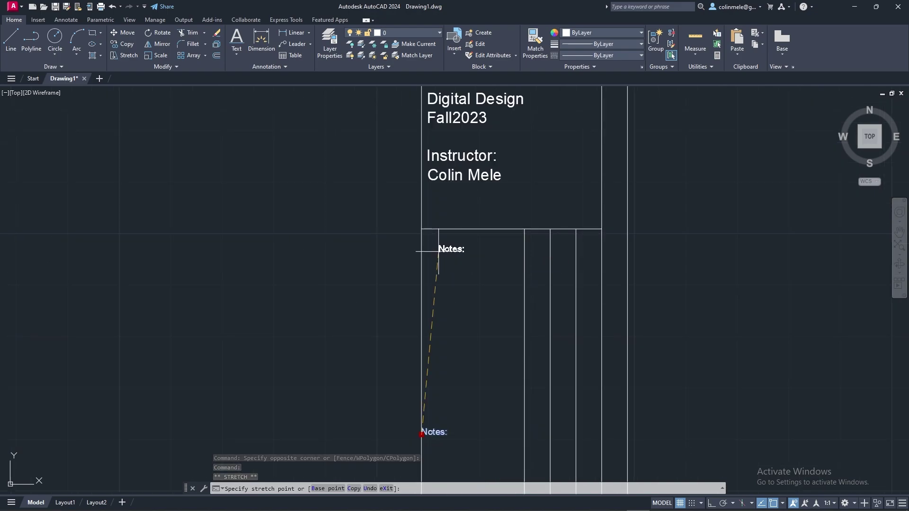
middle_click_drag(438, 250, 416, 222)
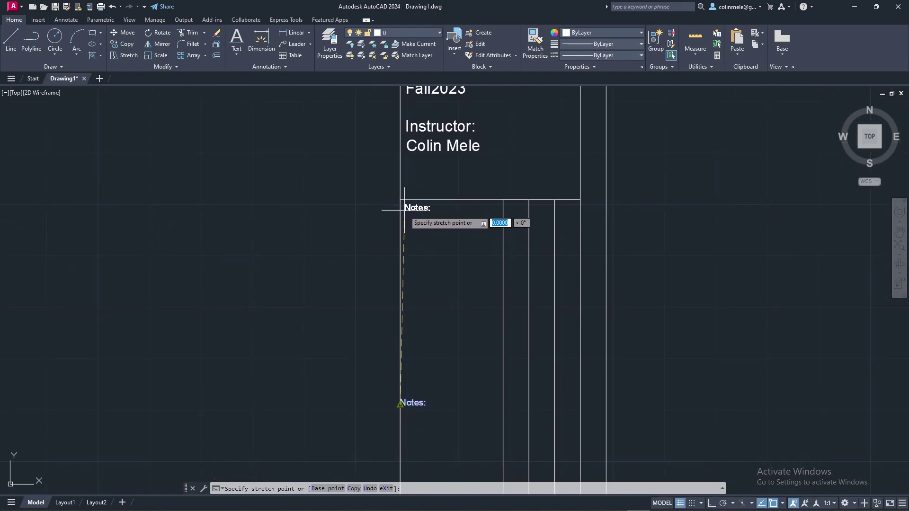
left_click(186, 218)
left_click(186, 218)
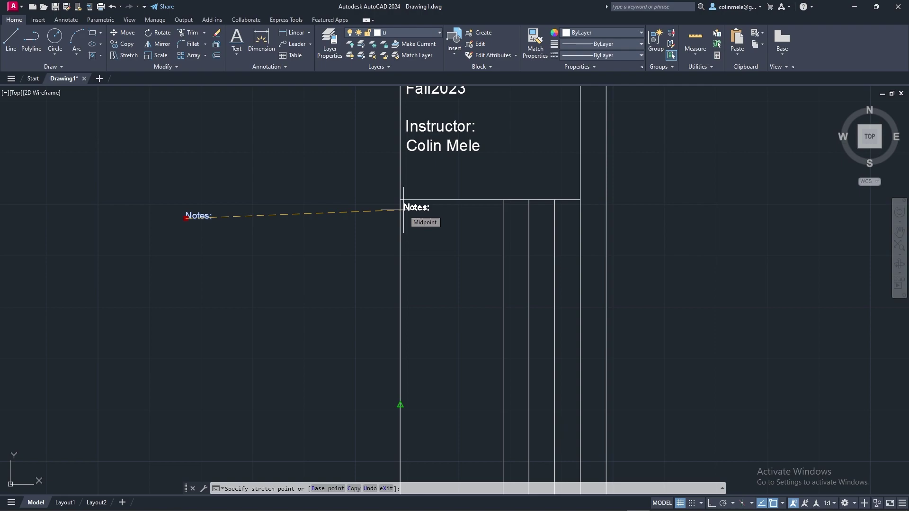
left_click(403, 208)
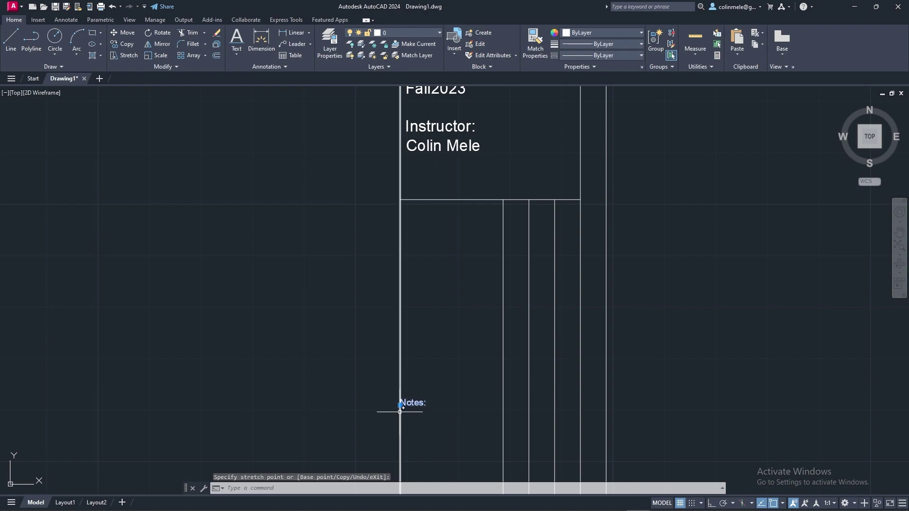
left_click(773, 503)
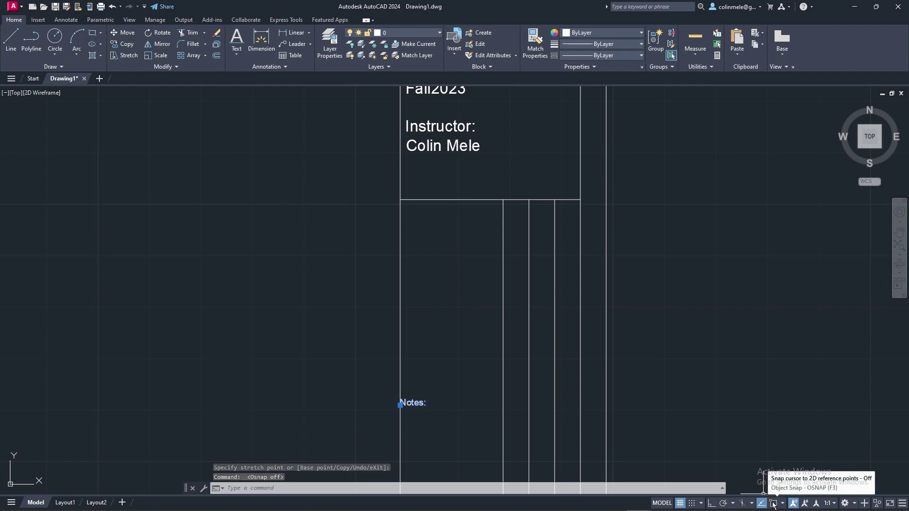
left_click(399, 405)
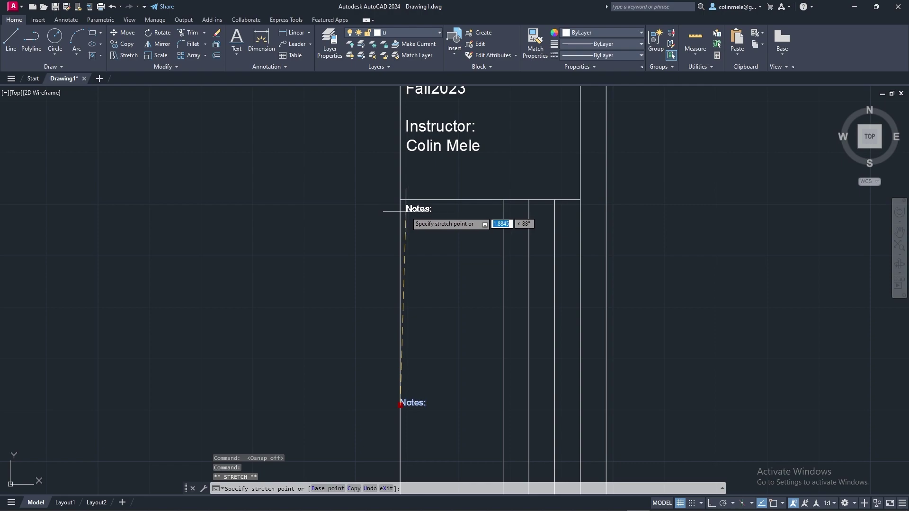
left_click(405, 211)
left_click(429, 260)
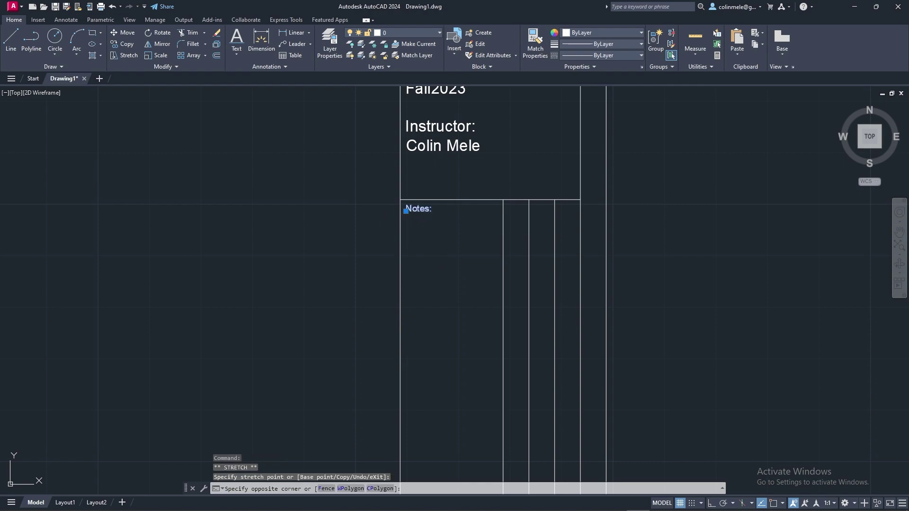
key("Escape")
key("Escape")
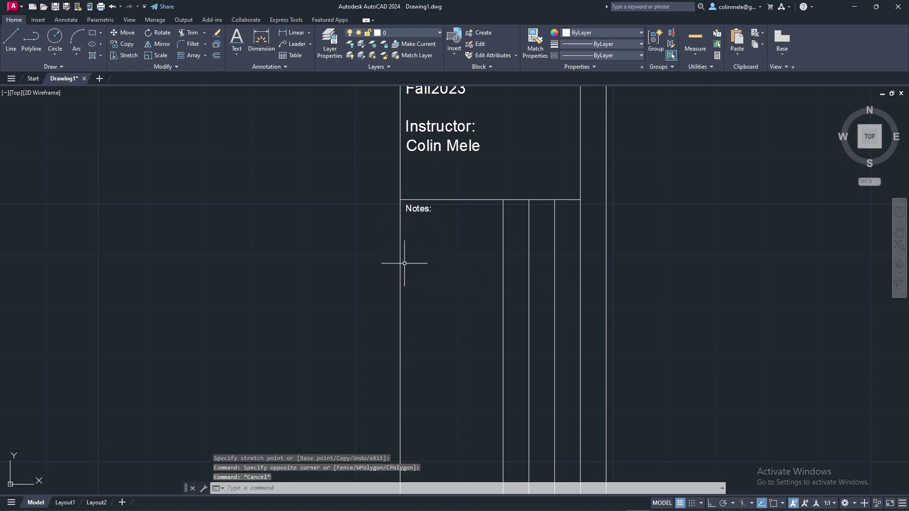
left_click(423, 211)
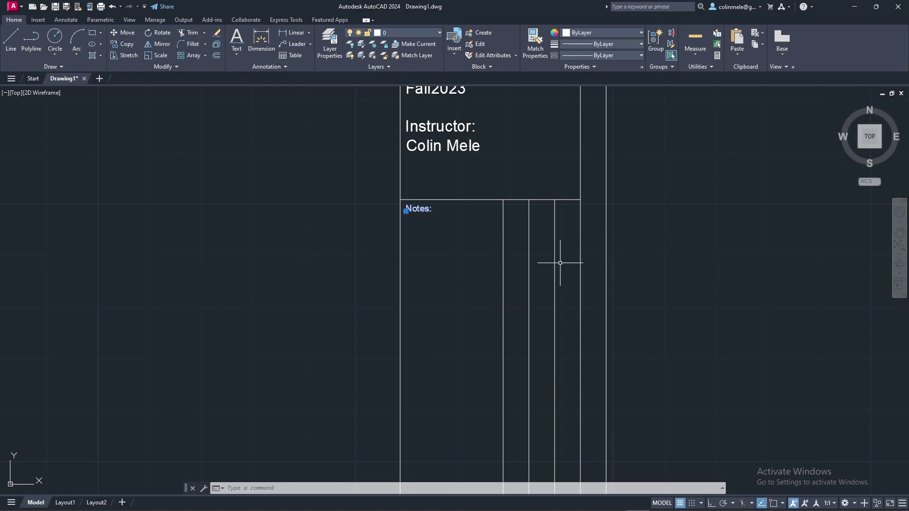
Start copying Notes: with OSNAP back on, using the cell's top-left corner as base.
key("Return")
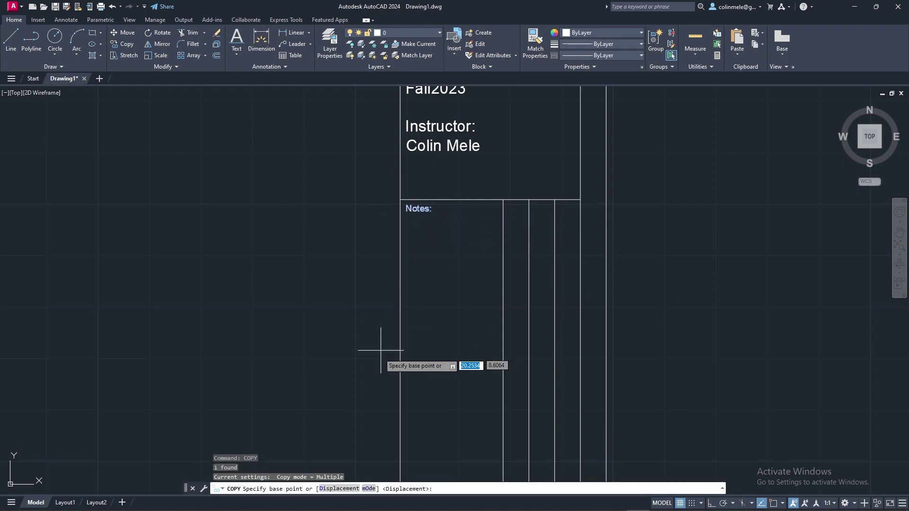
left_click(773, 503)
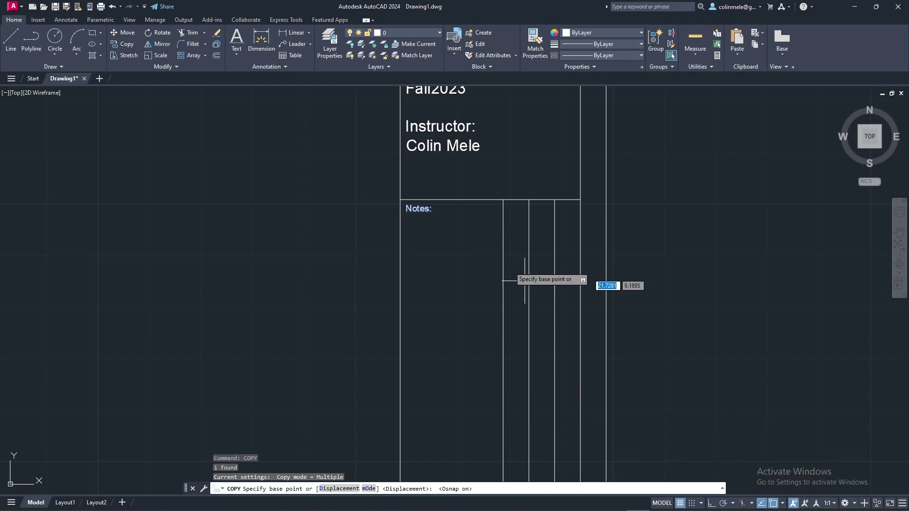
left_click(400, 200)
scroll(426, 246, "down", 3)
middle_click_drag(454, 298, 421, 267)
scroll(412, 265, "up", 4)
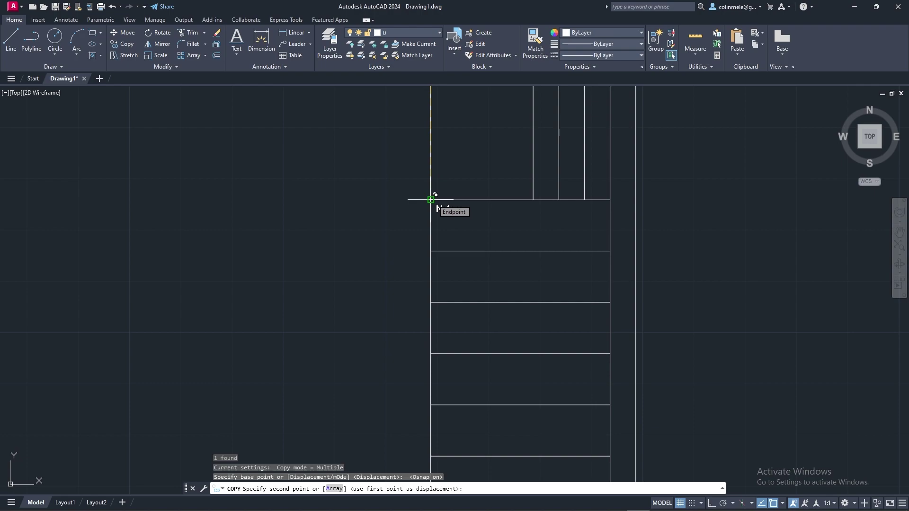
Place Notes: copies at the top-left corner of each lower stacked cell.
left_click(431, 200)
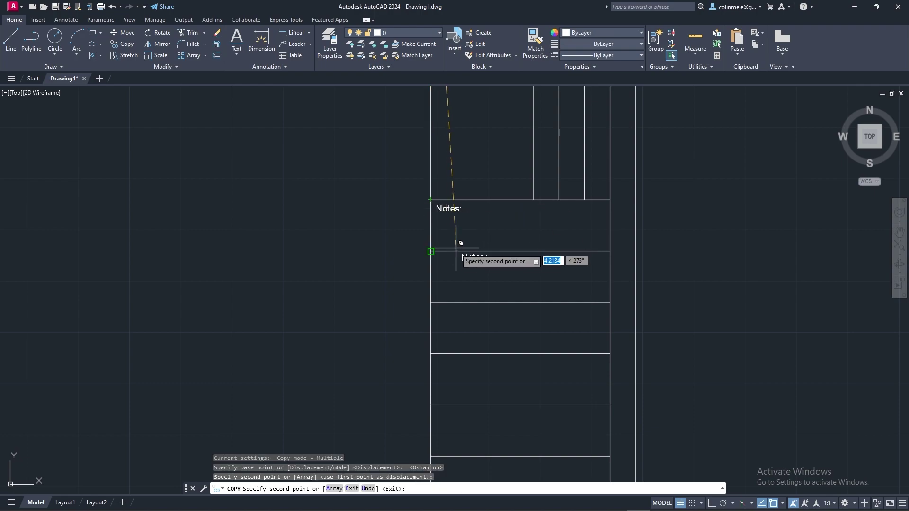
left_click(431, 250)
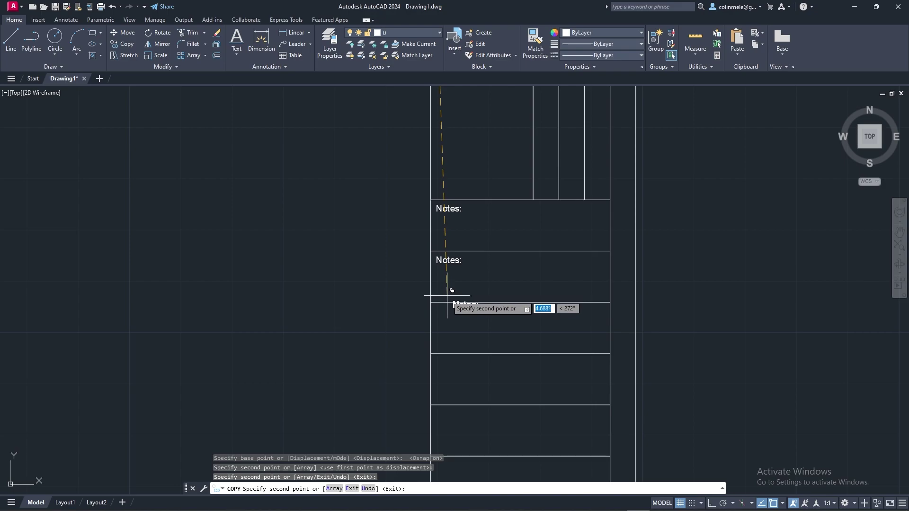
left_click(431, 301)
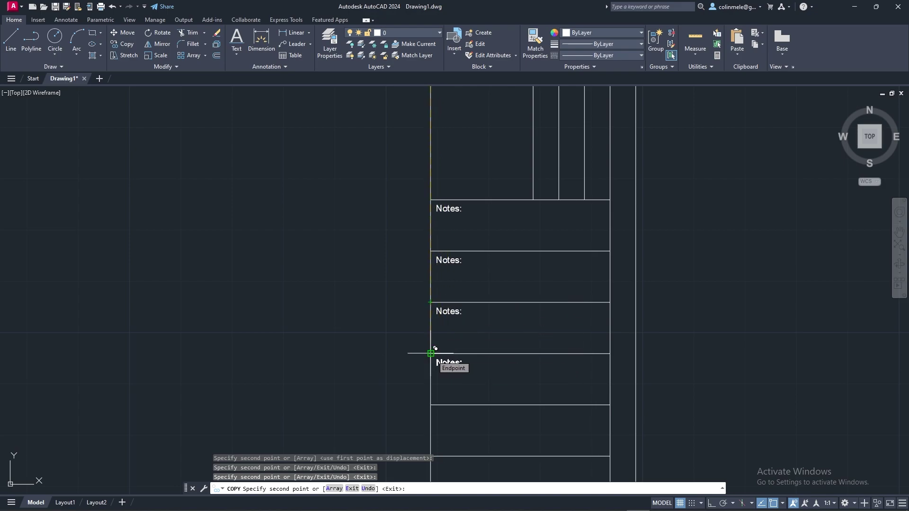
left_click(431, 354)
middle_click_drag(446, 381, 440, 284)
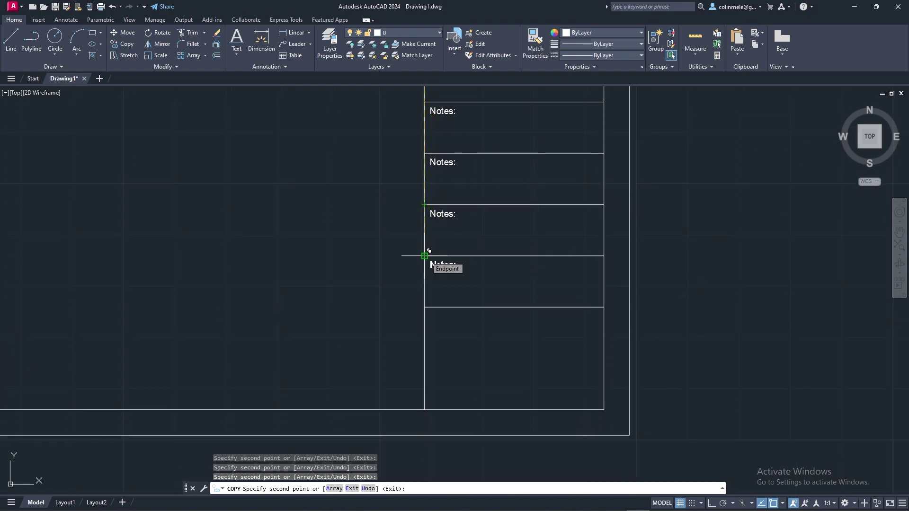
left_click(424, 306)
key("Escape")
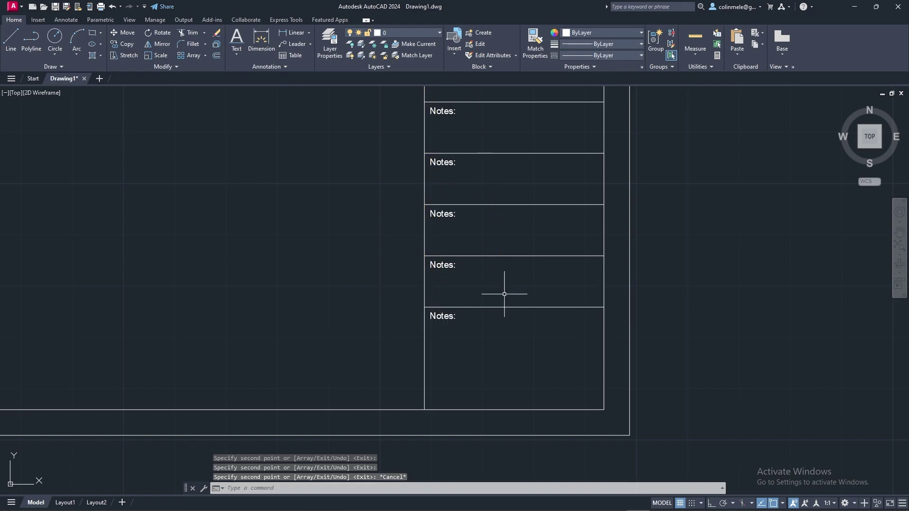
key("Escape")
scroll(504, 294, "down", 1)
scroll(495, 251, "down", 1)
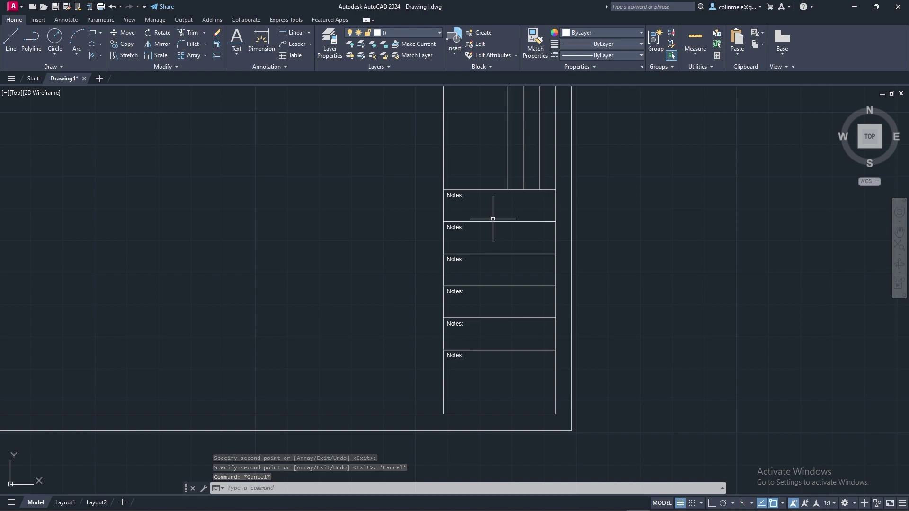
mouse_move(483, 204)
middle_mouse_down()
mouse_move(462, 363)
mouse_move(464, 236)
middle_mouse_up()
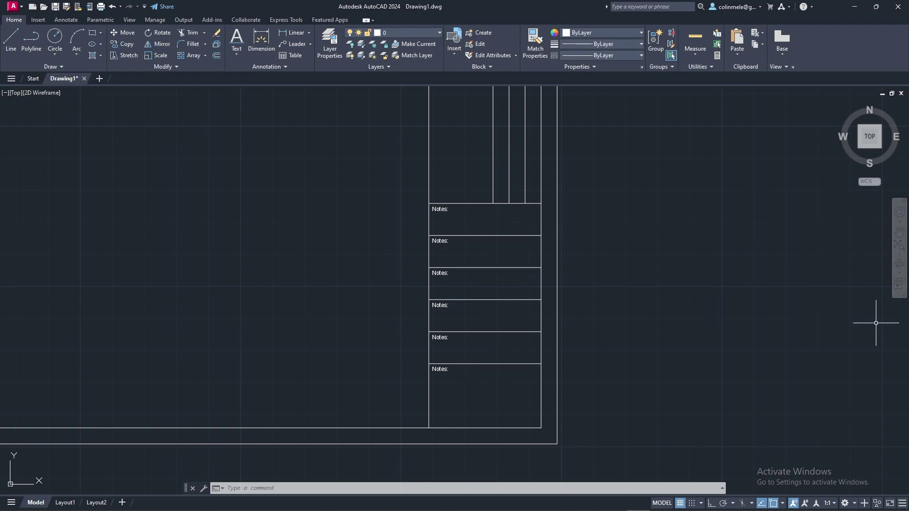
Relabel the top three Notes boxes as Scale:, Name: and Date:.
scroll(436, 207, "up", 4)
double_click(436, 207)
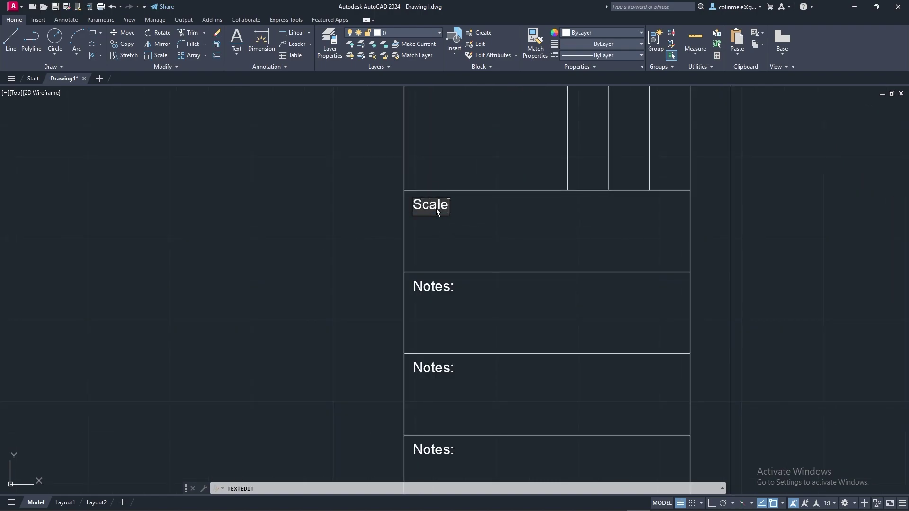
left_click(543, 254)
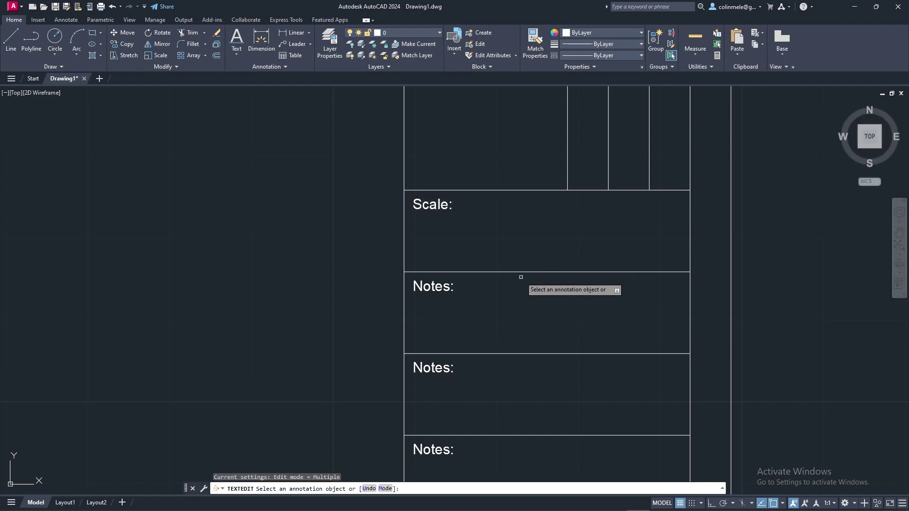
left_click(434, 292)
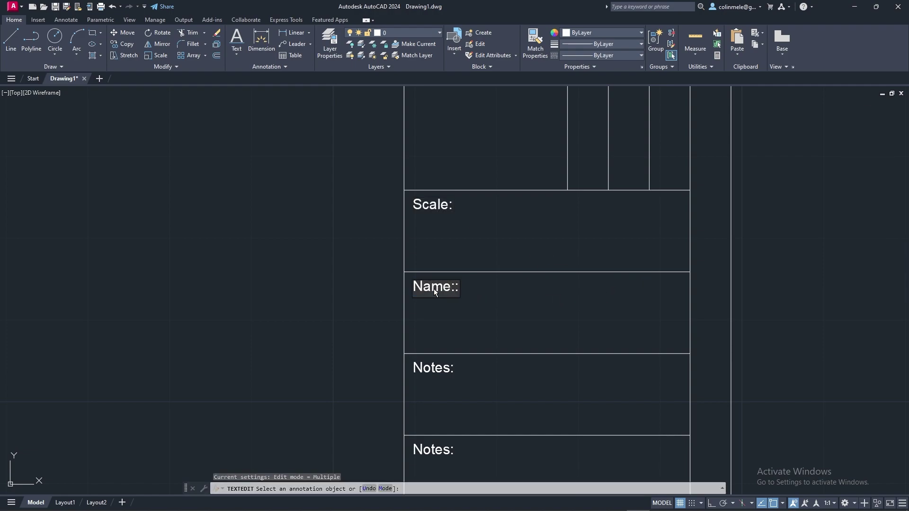
left_click(481, 306)
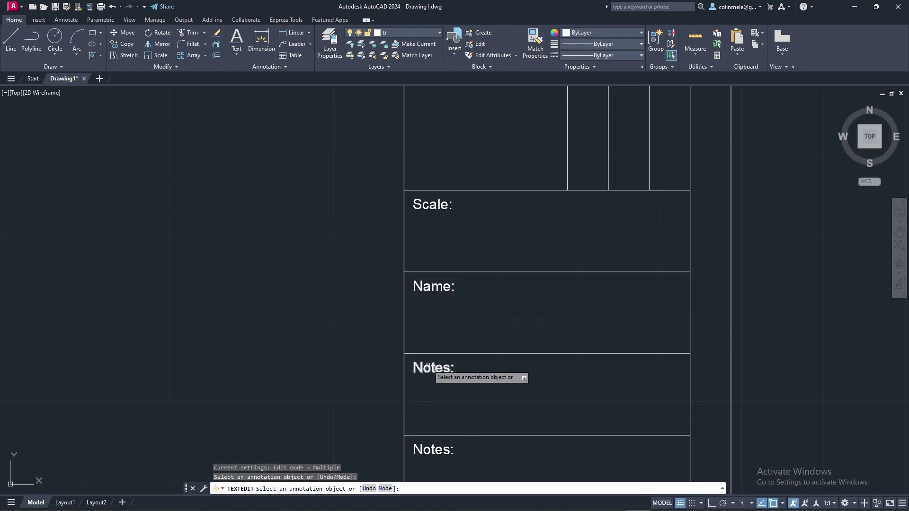
left_click(429, 369)
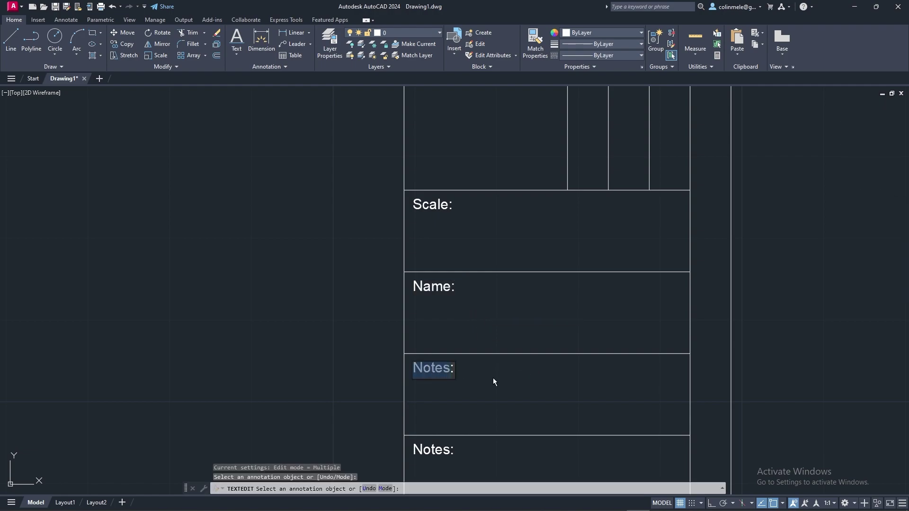
type("Date")
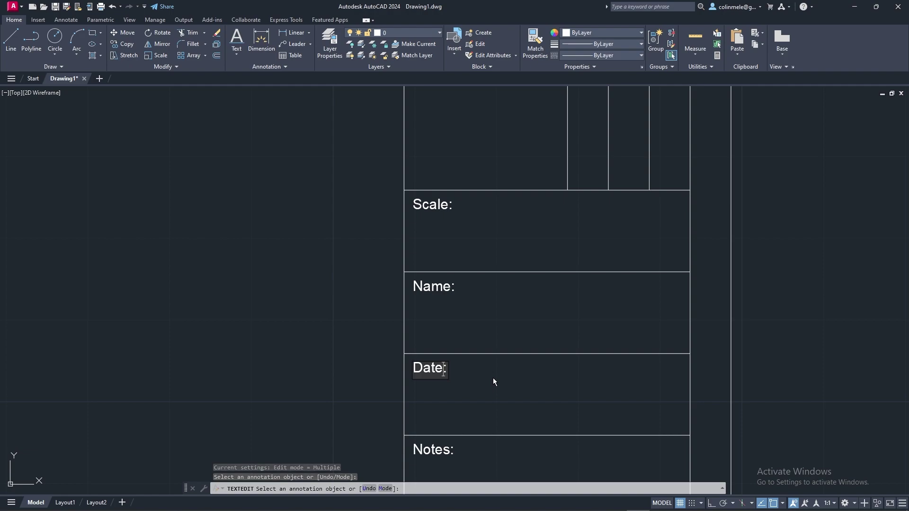
left_click(493, 387)
Retype the next two Notes labels as Grade: and Sheet Name:.
scroll(492, 382, "down", 5)
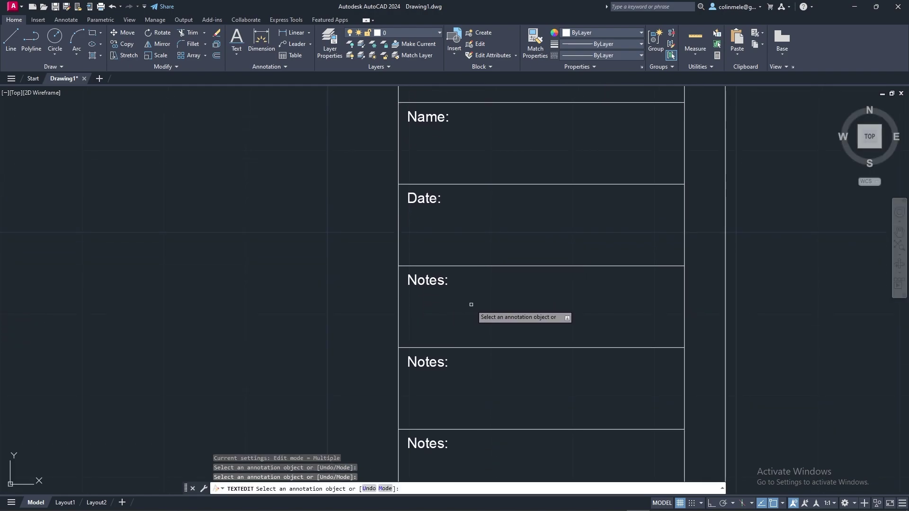
scroll(469, 302, "down", 2)
left_click(431, 222)
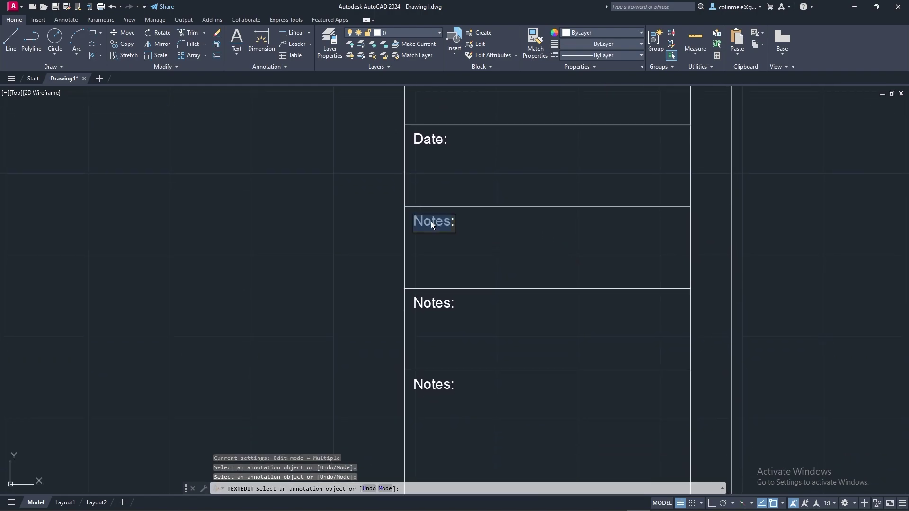
type("Grade")
left_click(435, 307)
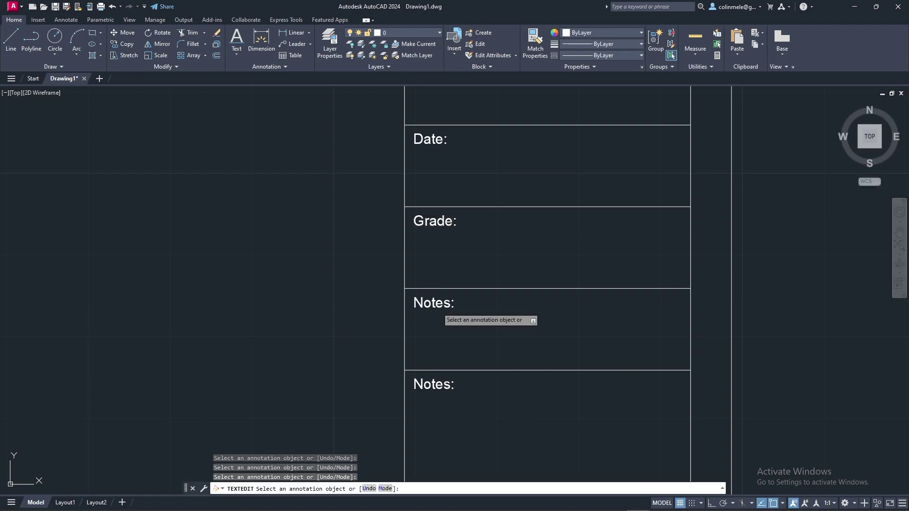
double_click(437, 308)
type("Sheet Title")
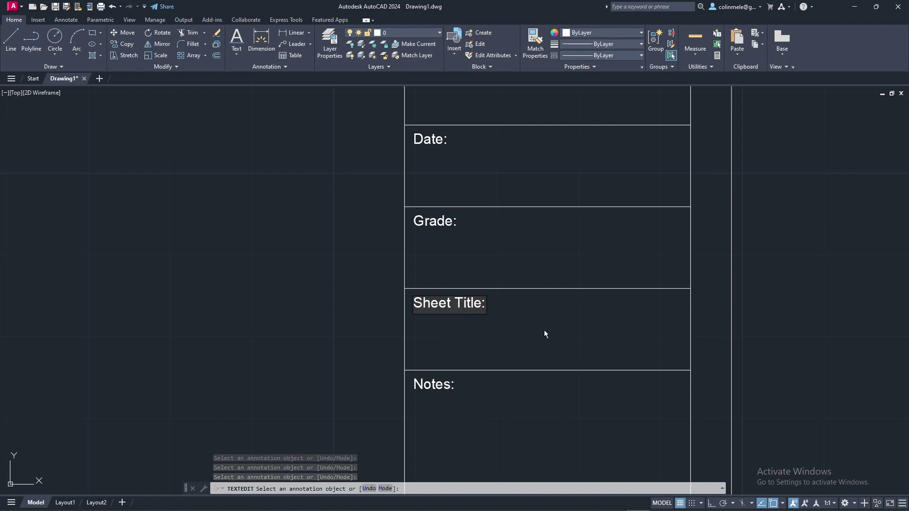
key("BackSpace")
key("BackSpace")
key("BackSpace")
key("BackSpace")
key("BackSpace")
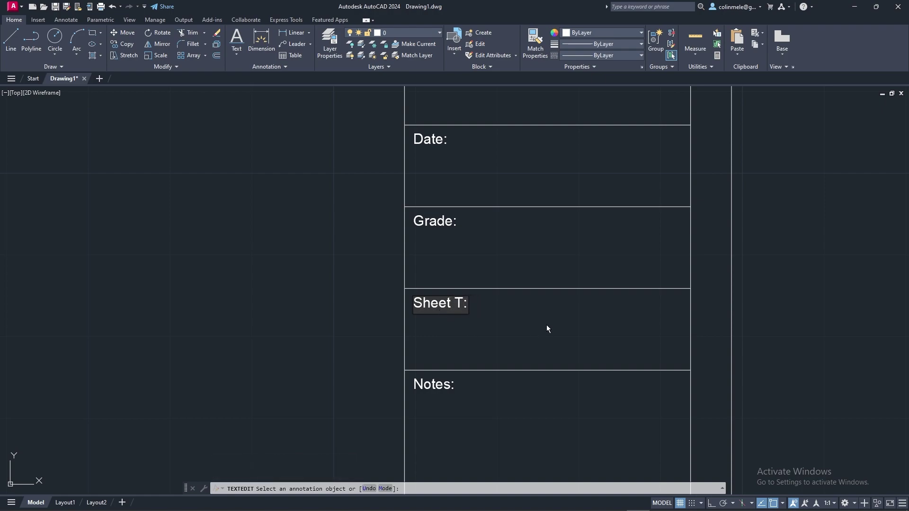
type("Name")
left_click(546, 325)
Relabel the last Notes box as Sheet Number: and end text editing.
mouse_move(544, 331)
middle_mouse_down()
mouse_move(528, 294)
mouse_move(447, 243)
middle_mouse_up()
double_click(423, 233)
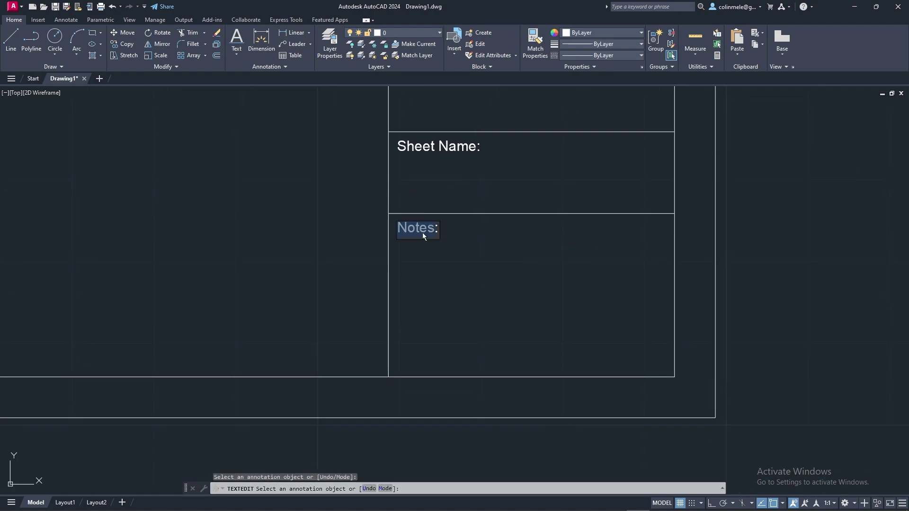
type("Sheet Number")
left_click(486, 282)
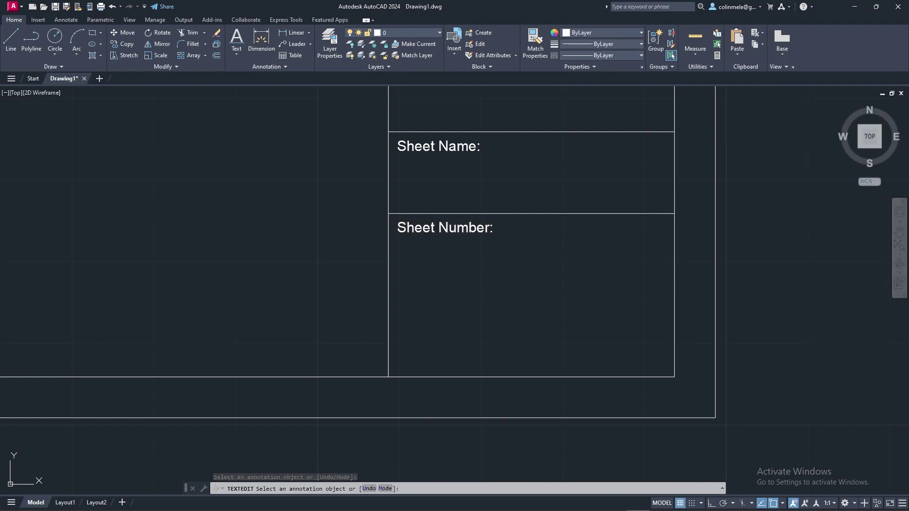
scroll(485, 283, "down", 5)
middle_click_drag(503, 209, 523, 318)
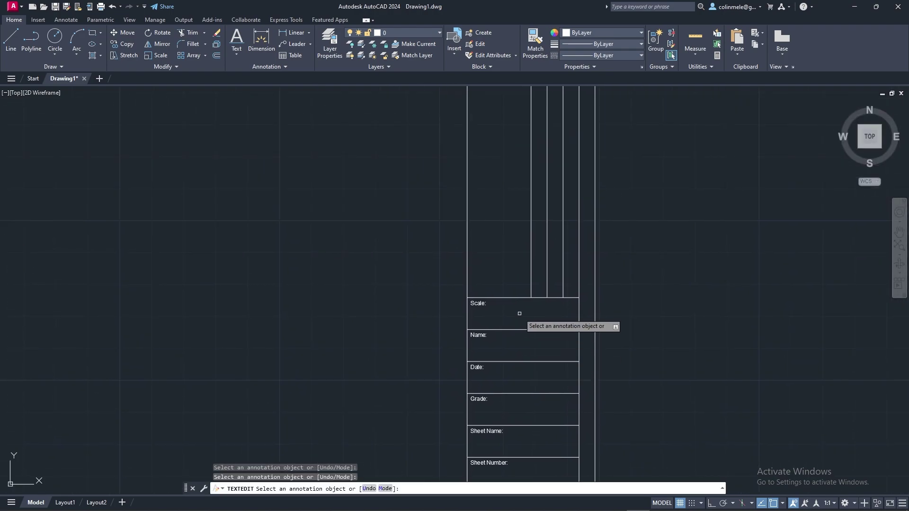
mouse_move(488, 215)
middle_mouse_down()
mouse_move(478, 233)
mouse_move(457, 171)
middle_mouse_up()
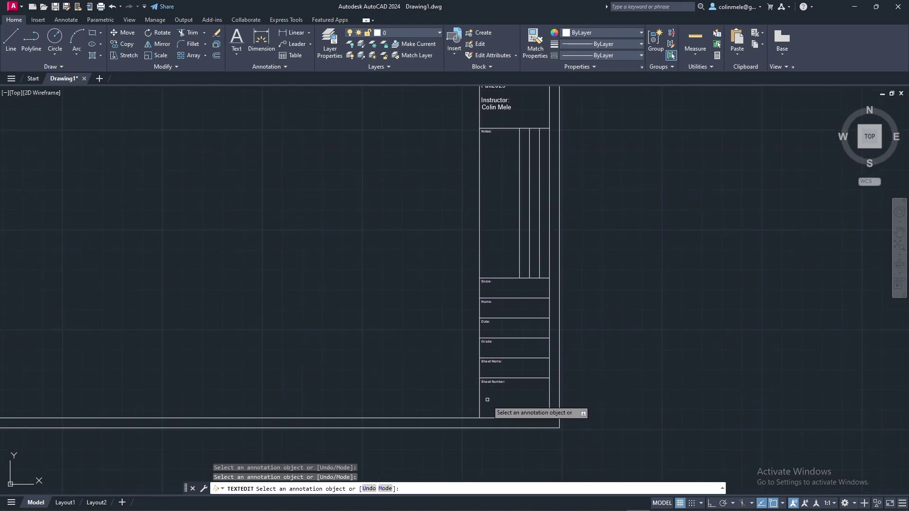
scroll(493, 407, "up", 3)
key("Escape")
key("Escape")
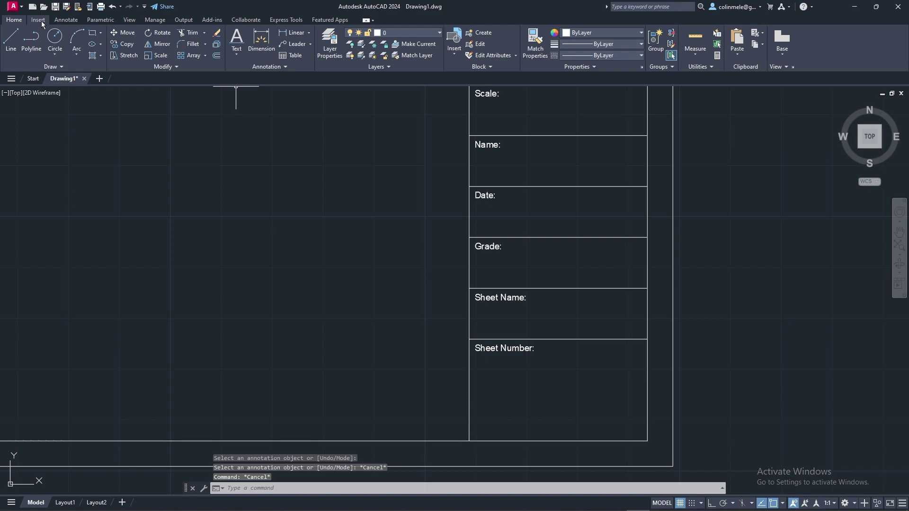
Start single-line text left of the title block with height 1/8 and rotation 0.
left_click(41, 21)
left_click(14, 20)
left_click(236, 52)
left_click(239, 90)
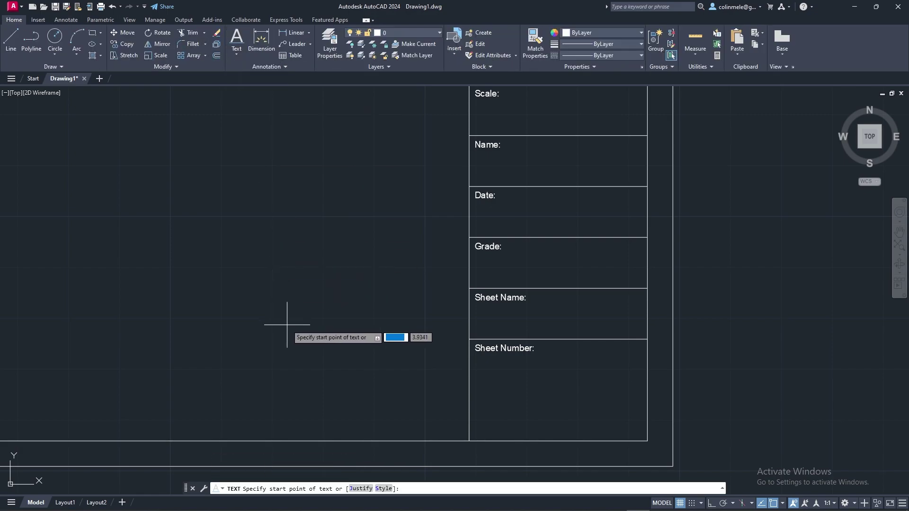
left_click(266, 295)
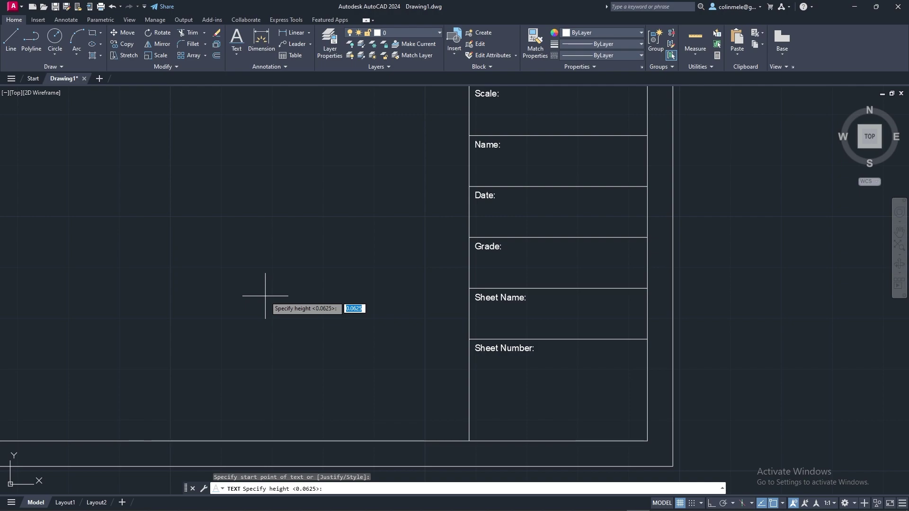
type("1/8")
key("Return")
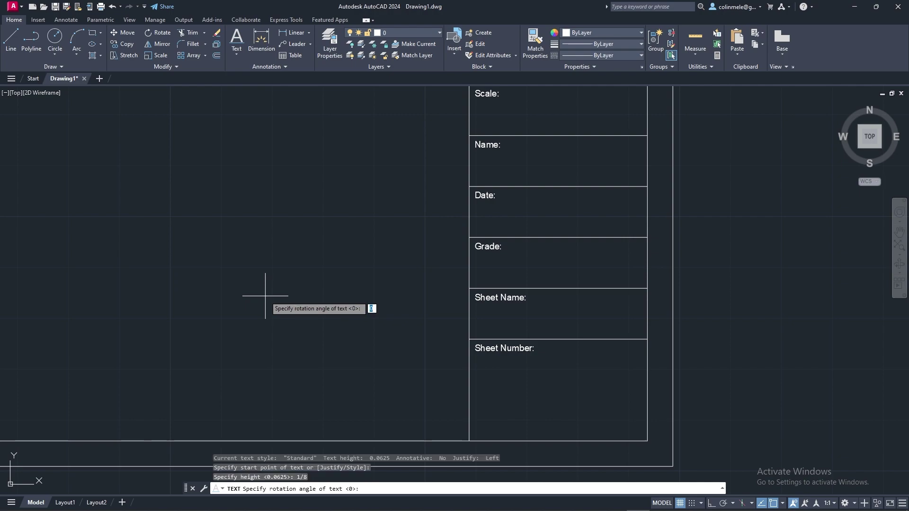
key("Return")
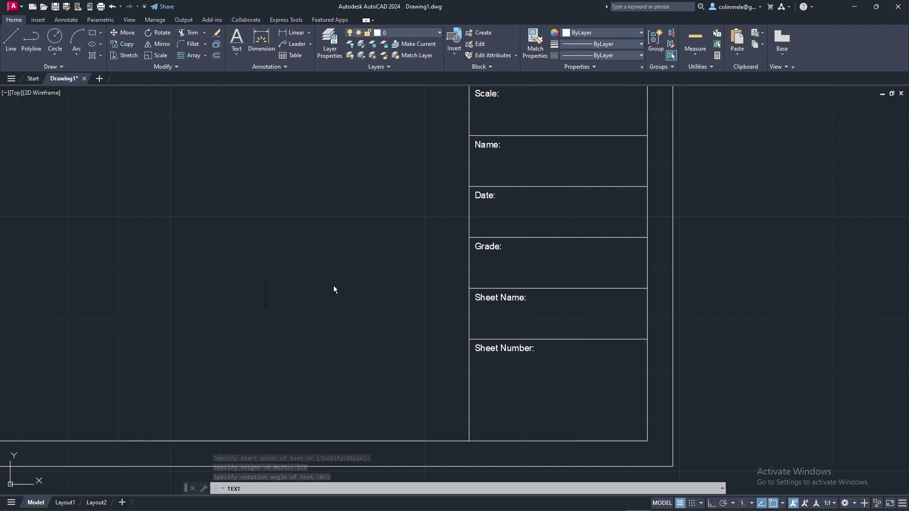
Enter 1:1 and the student's name as two separate text lines.
type("1:1")
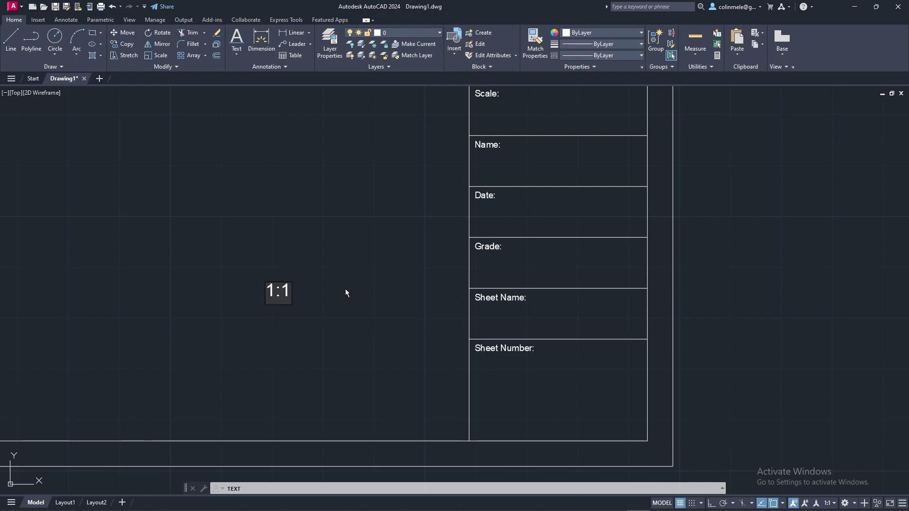
left_click(258, 343)
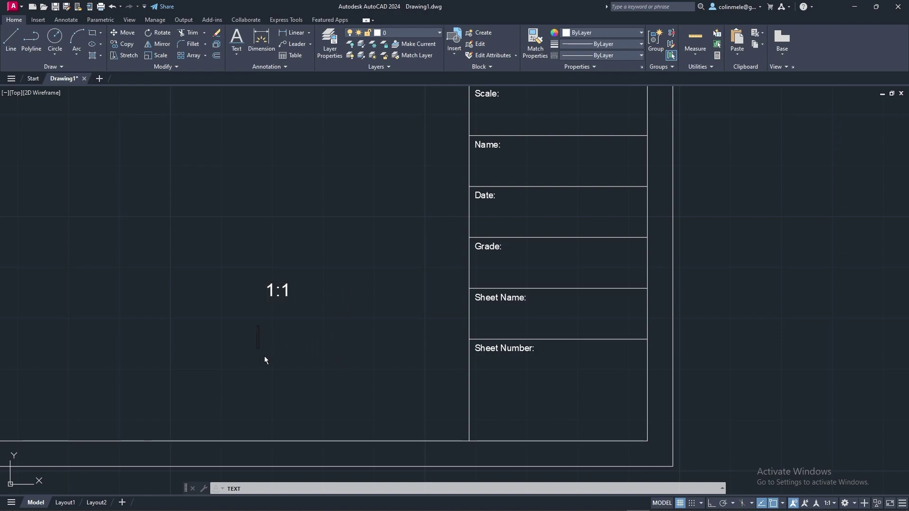
type("Ja")
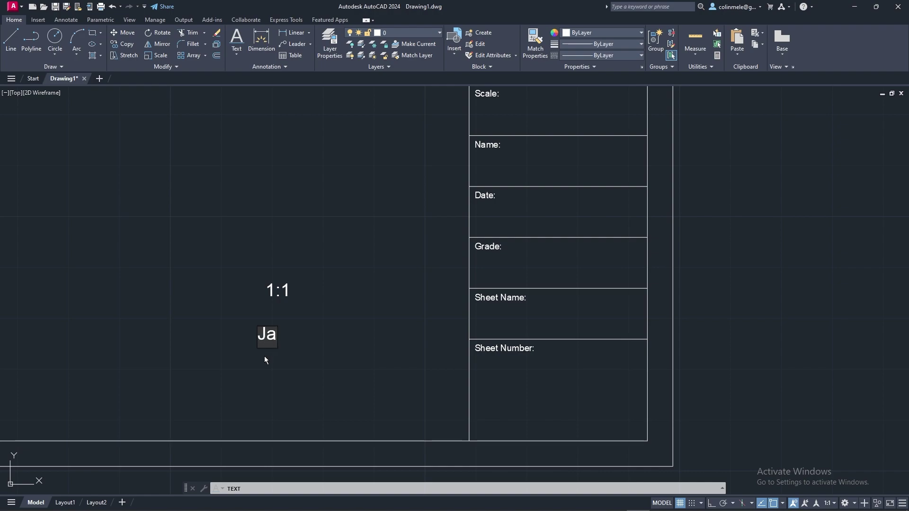
type("ne Doe")
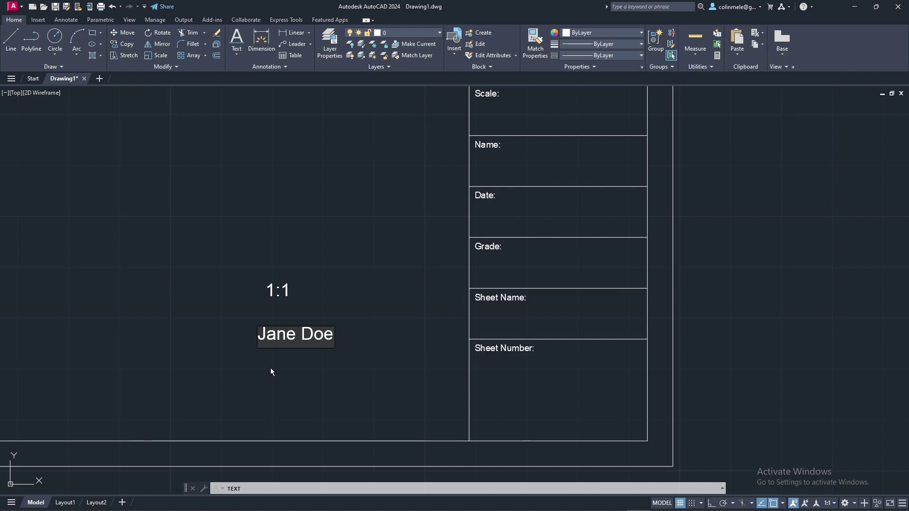
left_click(265, 375)
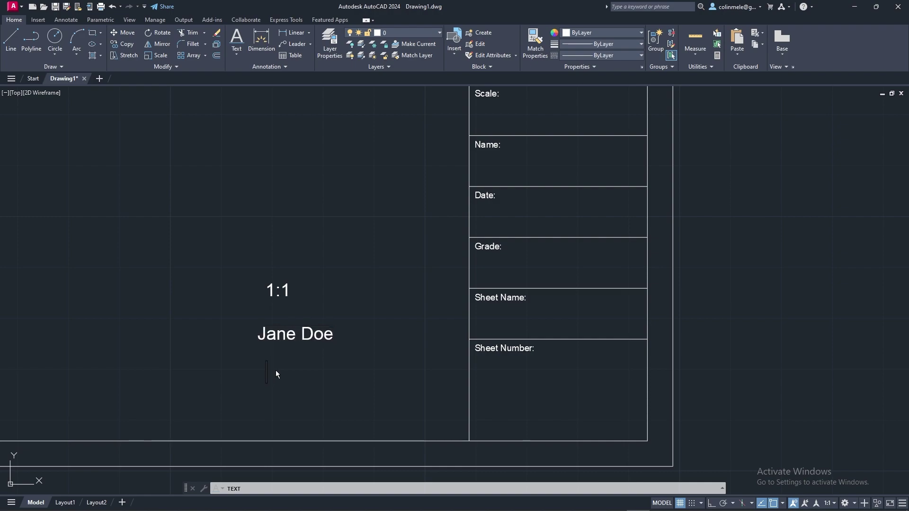
key("Return")
Delete the placeholder name text and move the 1:1 text into the Scale box below its label.
left_click(304, 335)
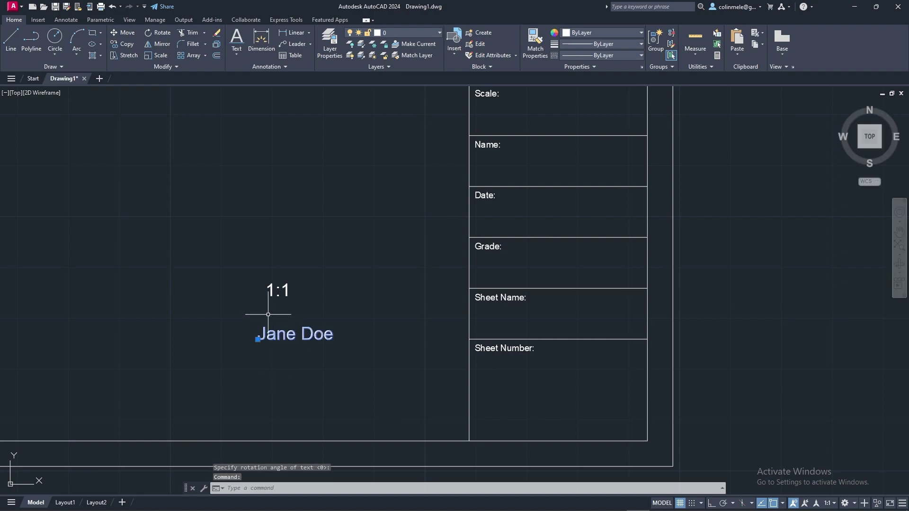
key("Delete")
left_click(266, 295)
middle_click_drag(296, 251, 227, 345)
left_click(200, 379)
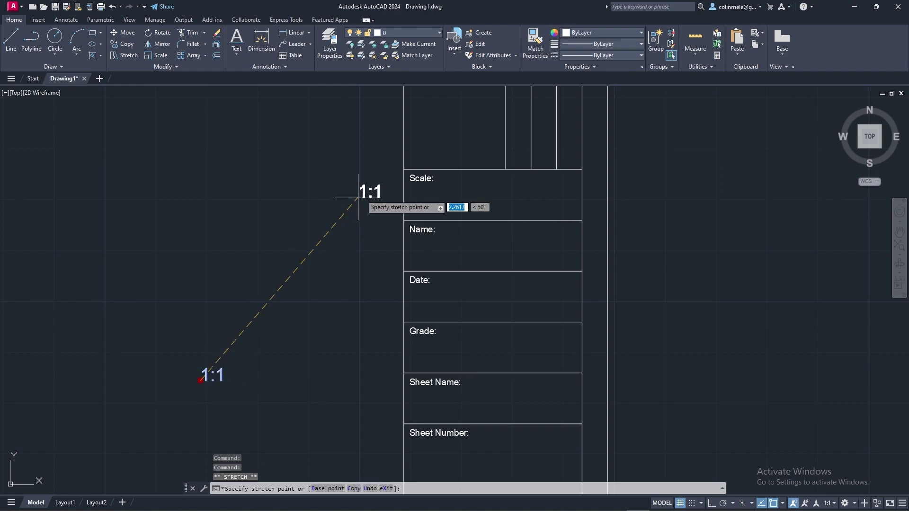
scroll(400, 192, "up", 4)
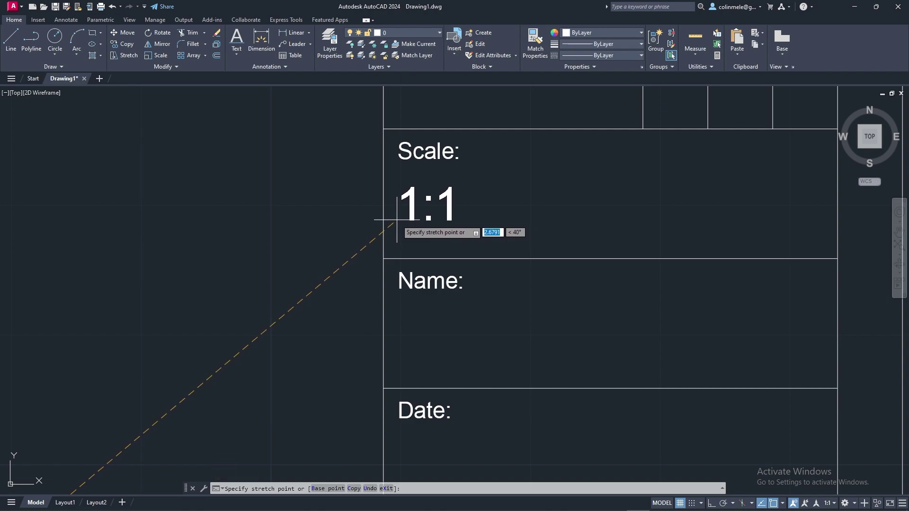
left_click(396, 220)
scroll(329, 232, "down", 2)
left_click(330, 231)
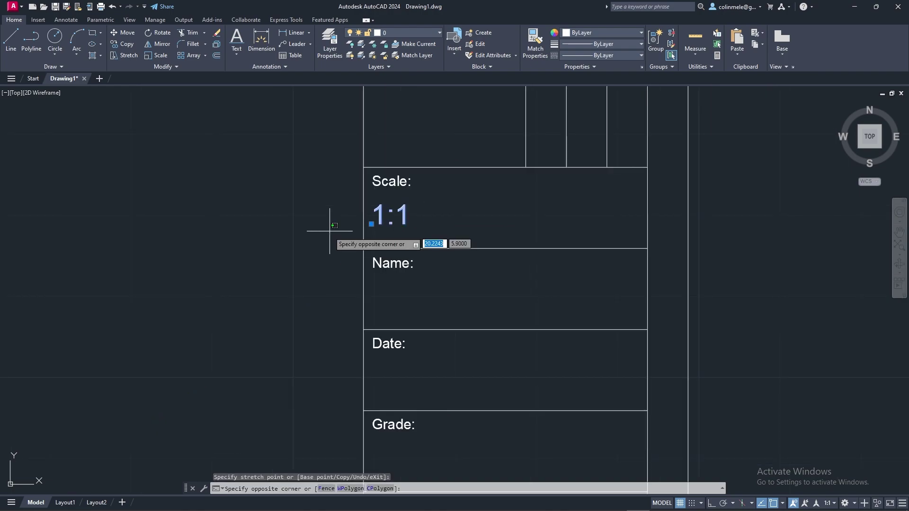
key("Escape")
scroll(316, 248, "down", 2)
scroll(331, 235, "up", 2)
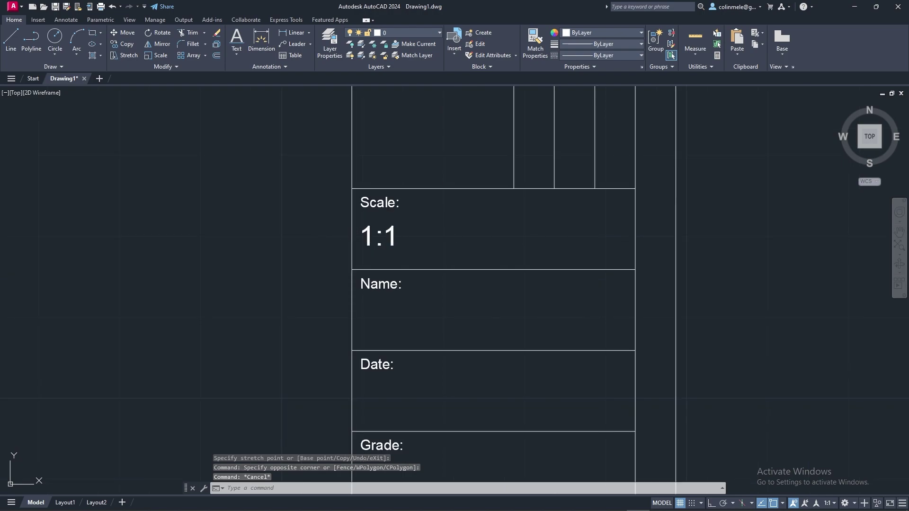
Copy the 1:1 text into the Name, Date, Grade and Sheet Name boxes.
left_click(373, 239)
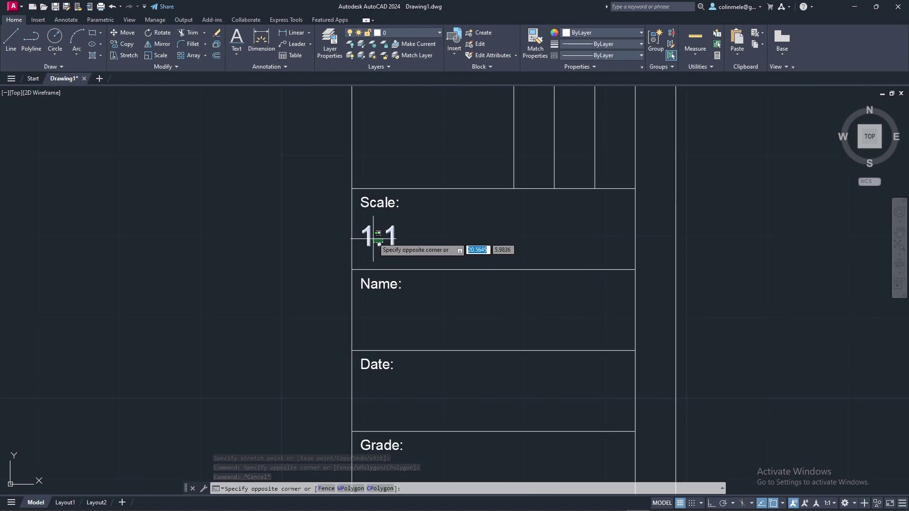
left_click(378, 233)
type("co")
key("Return")
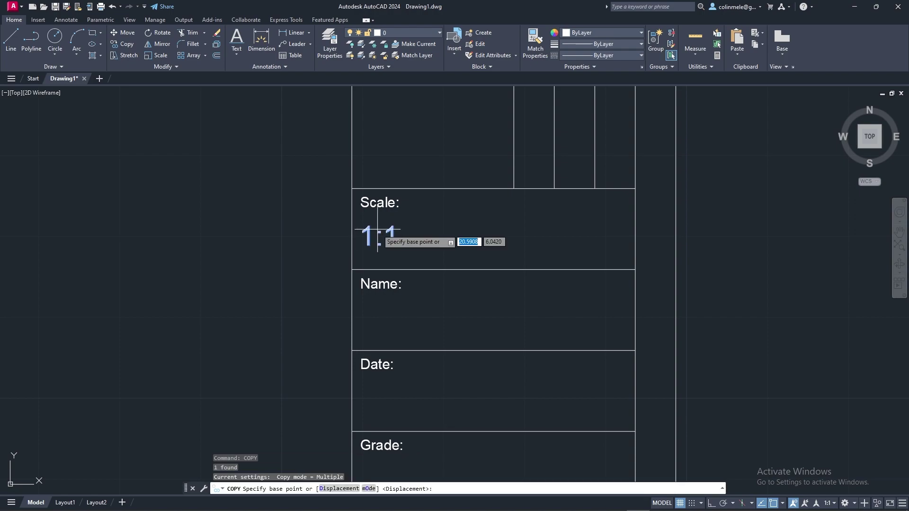
left_click(352, 188)
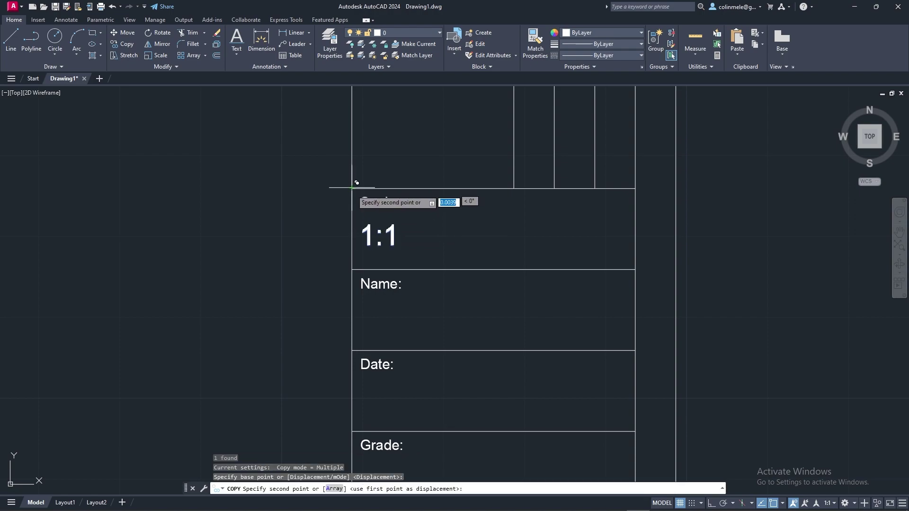
left_click(352, 269)
mouse_move(351, 270)
middle_mouse_down()
mouse_move(339, 192)
mouse_move(361, 198)
middle_mouse_up()
left_click(358, 202)
left_click(359, 283)
left_click(358, 364)
End the copy and erase the stray 1:1 copy left of the table.
middle_click_drag(314, 371, 355, 251)
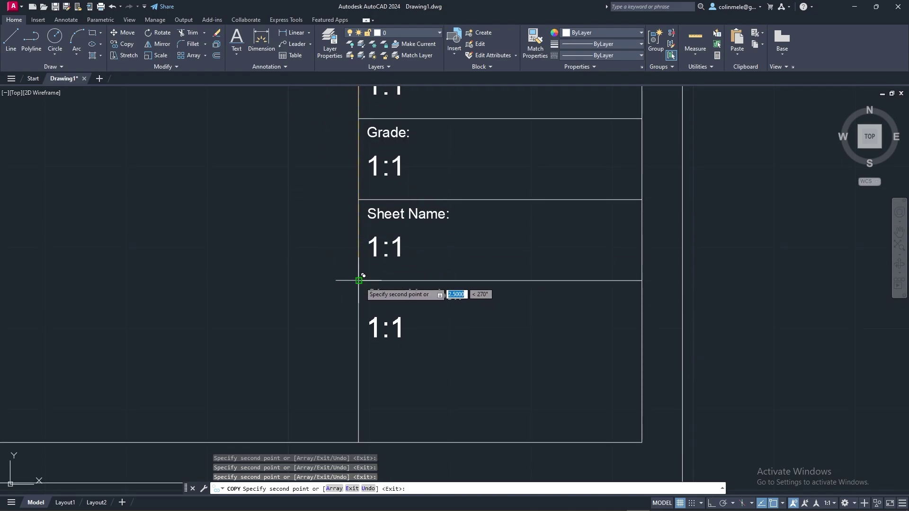
left_click(200, 280)
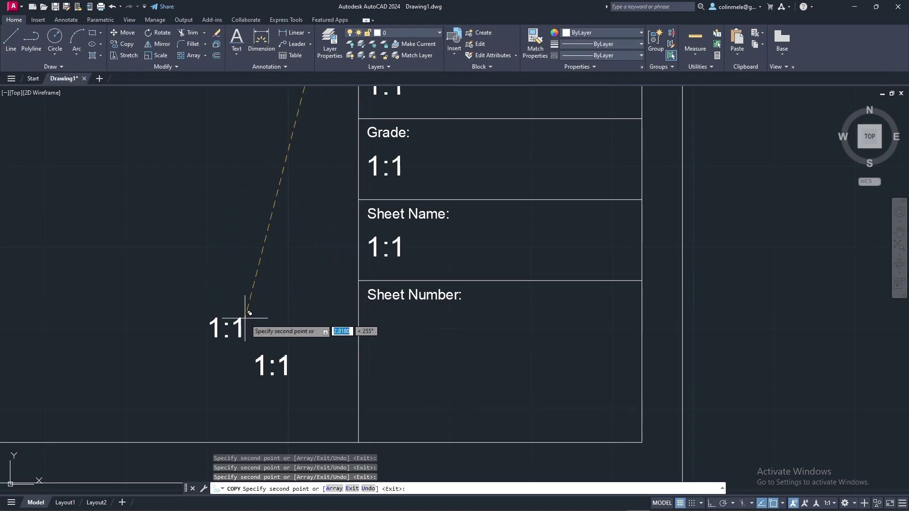
key("Escape")
left_click(238, 330)
key("Delete")
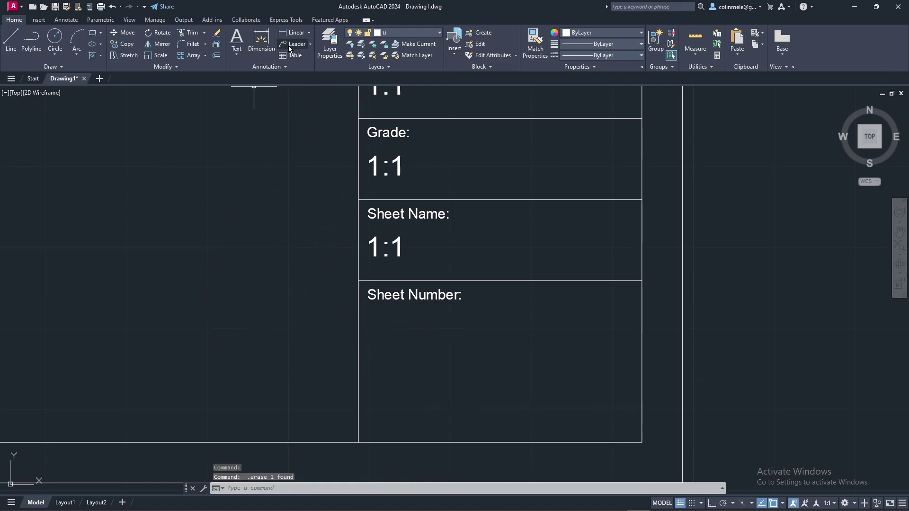
Create A-1 single-line text at 0.5 height and 0 rotation left of the table.
left_click(236, 53)
left_click(251, 90)
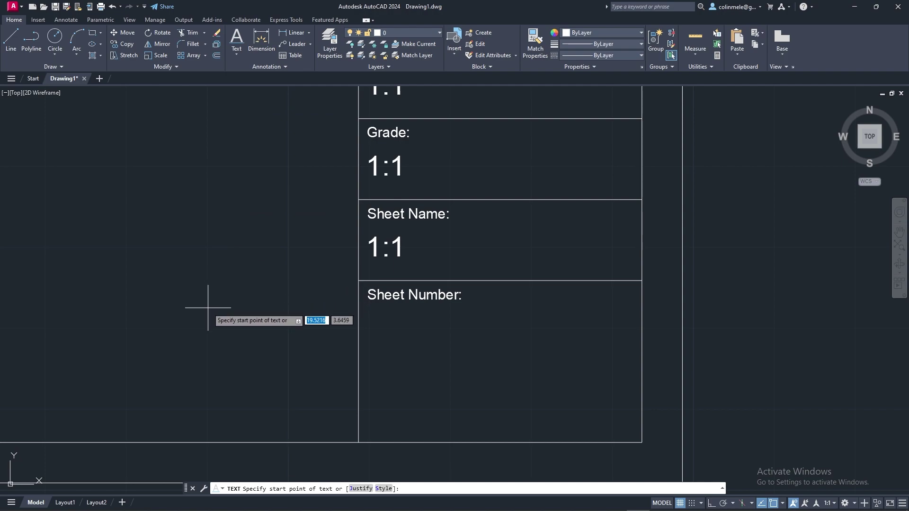
left_click(205, 332)
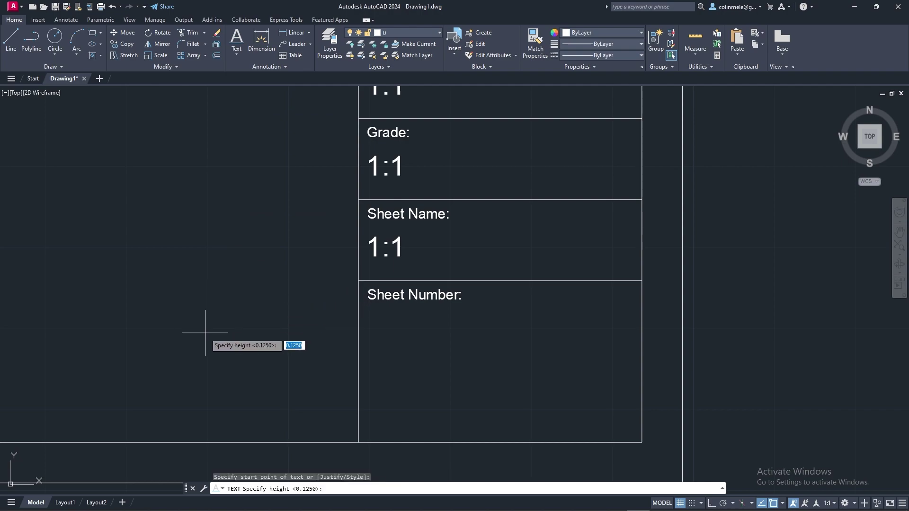
type(".5")
key("Return")
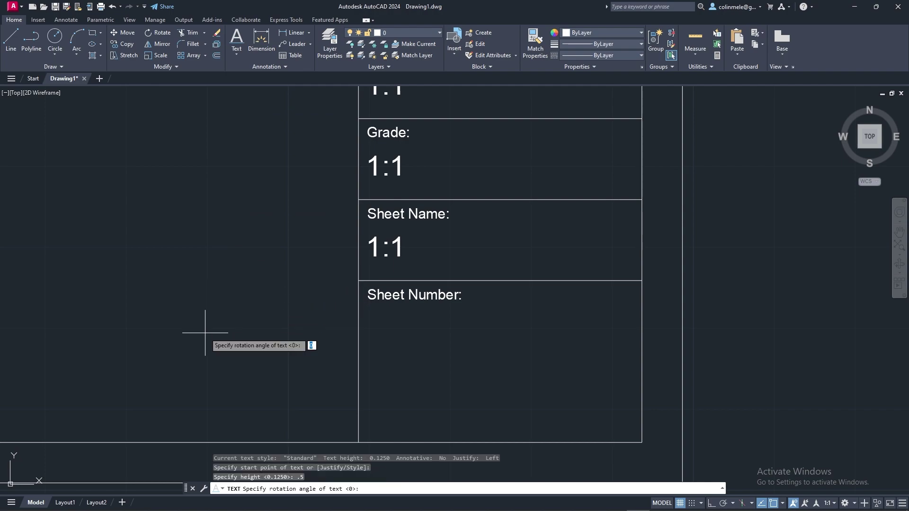
key("Return")
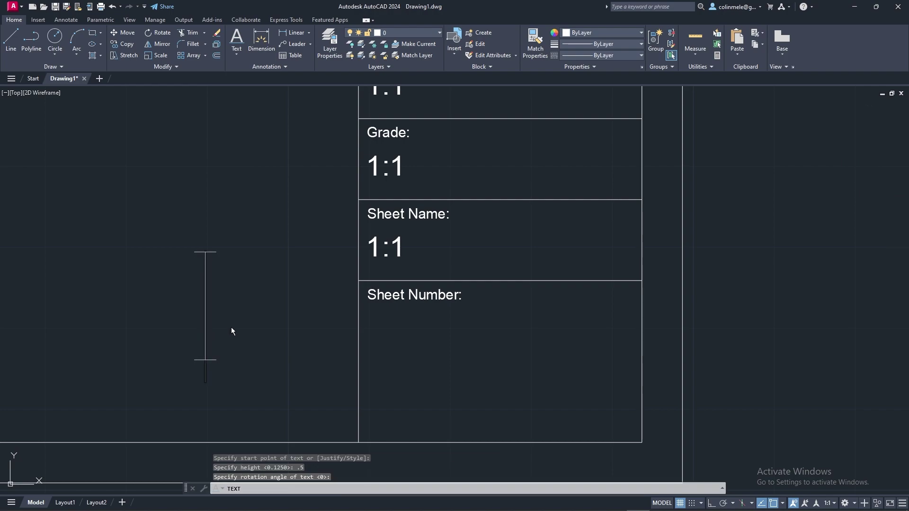
type("A-1")
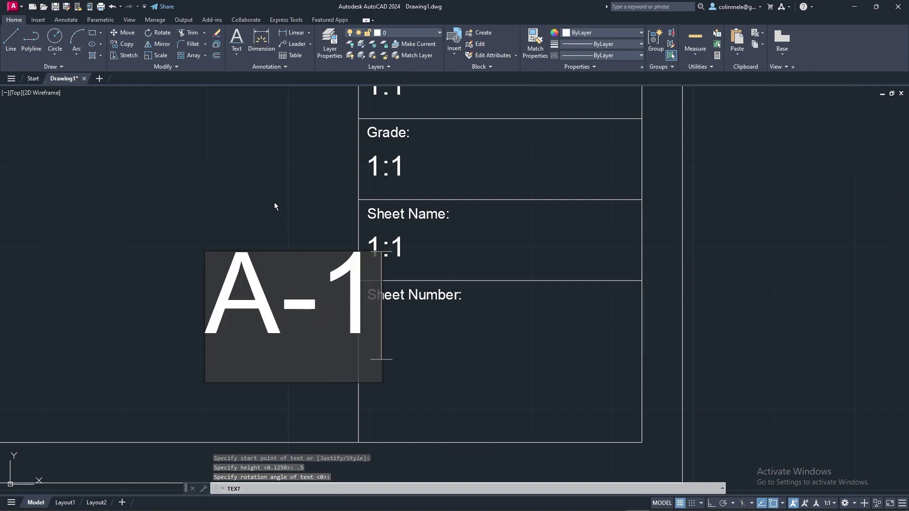
left_click(267, 199)
key("Return")
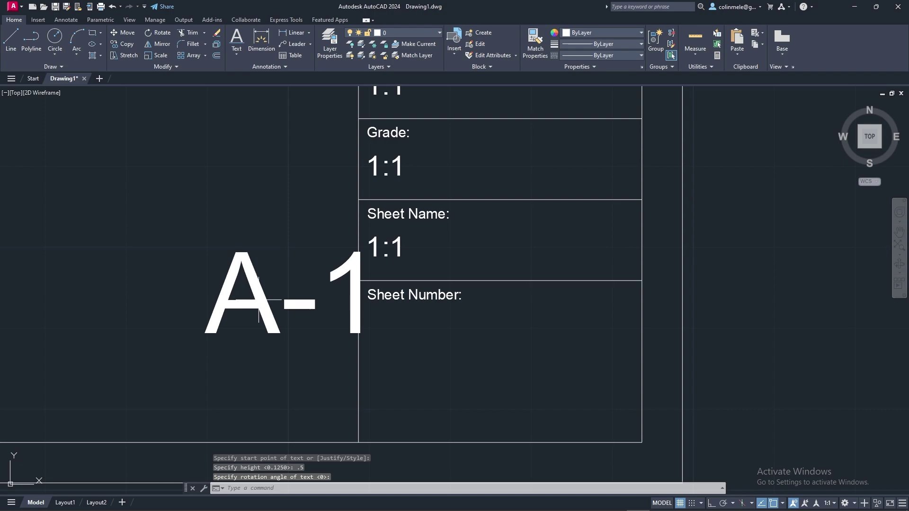
Move the A-1 text into the Sheet Number cell.
left_click(259, 300)
left_click(240, 254)
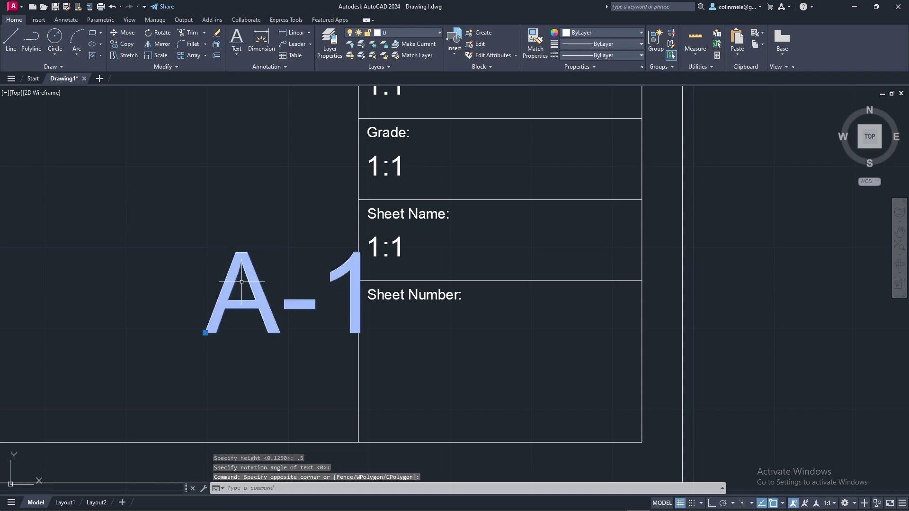
left_click(205, 333)
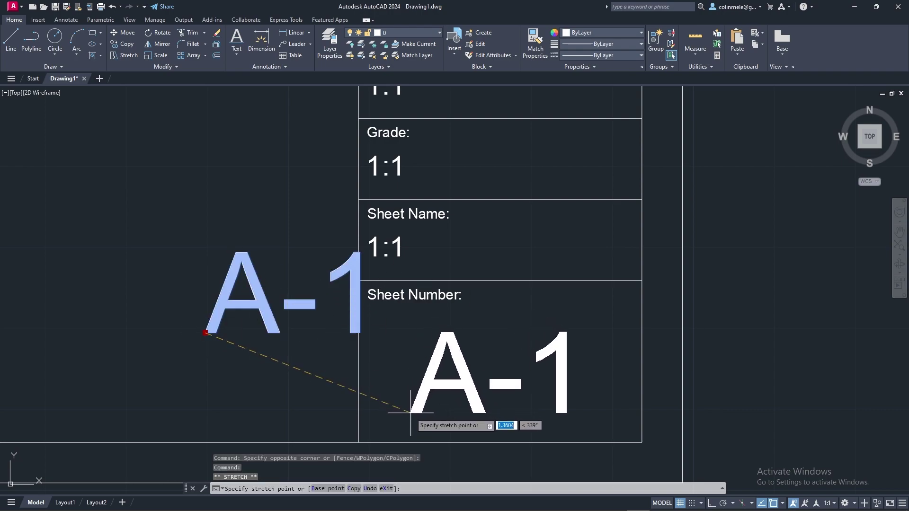
left_click(413, 410)
left_click(251, 363)
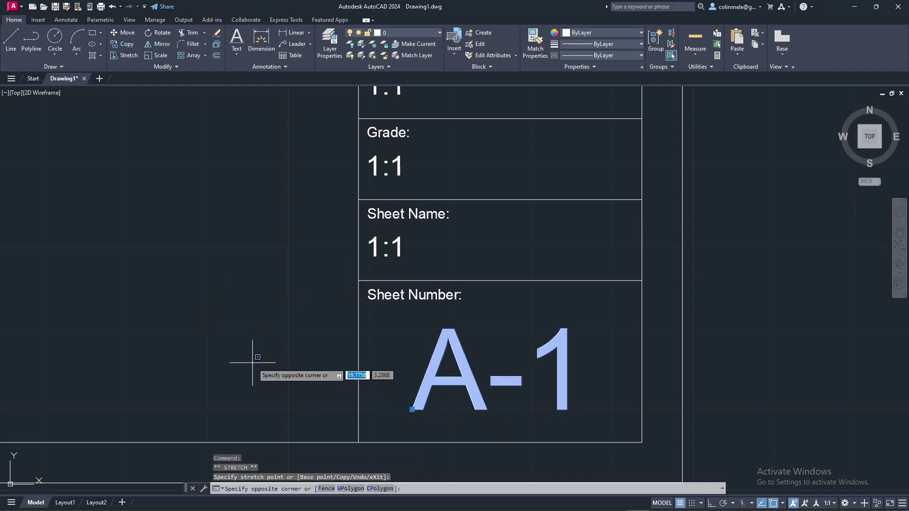
key("Escape")
key("Escape")
key("Escape")
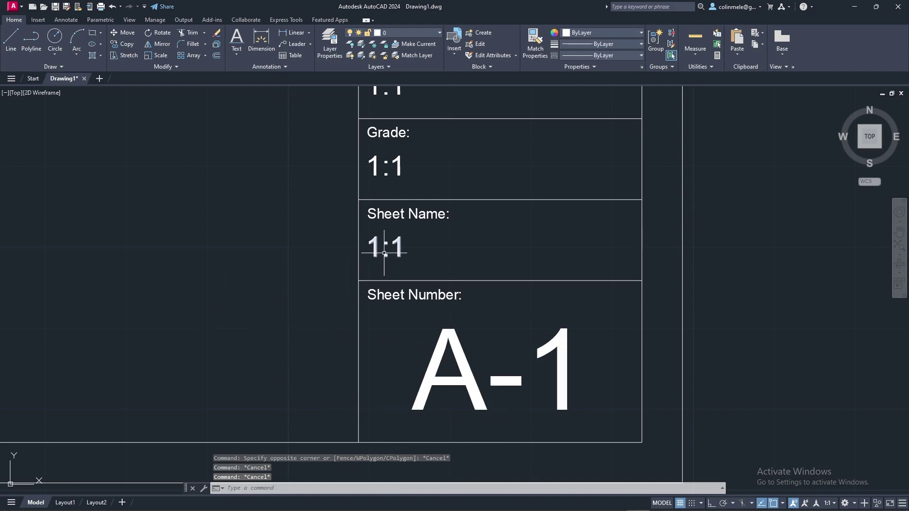
Retype the Sheet Name value, trying 'Digital Hand Drawings' first, and settle on A1: DHD.
double_click(380, 253)
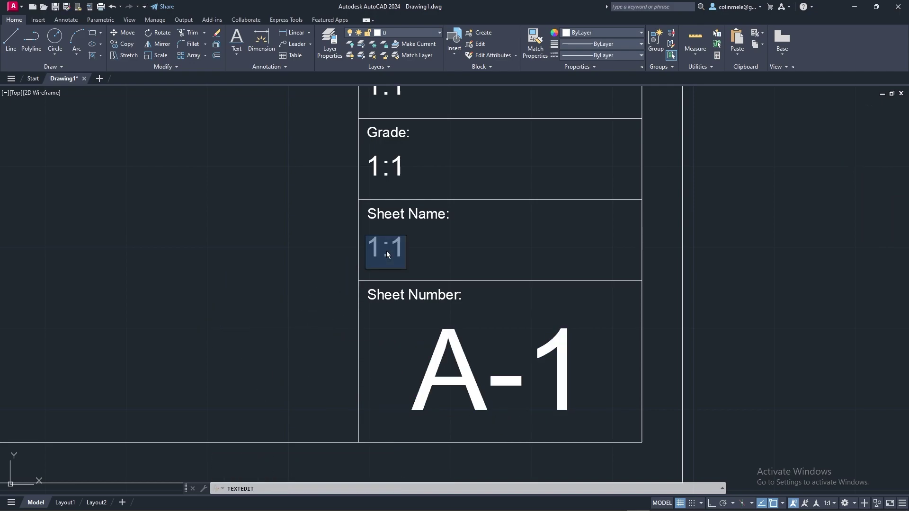
type("Digitsal")
key("BackSpace")
key("BackSpace")
key("BackSpace")
type("al")
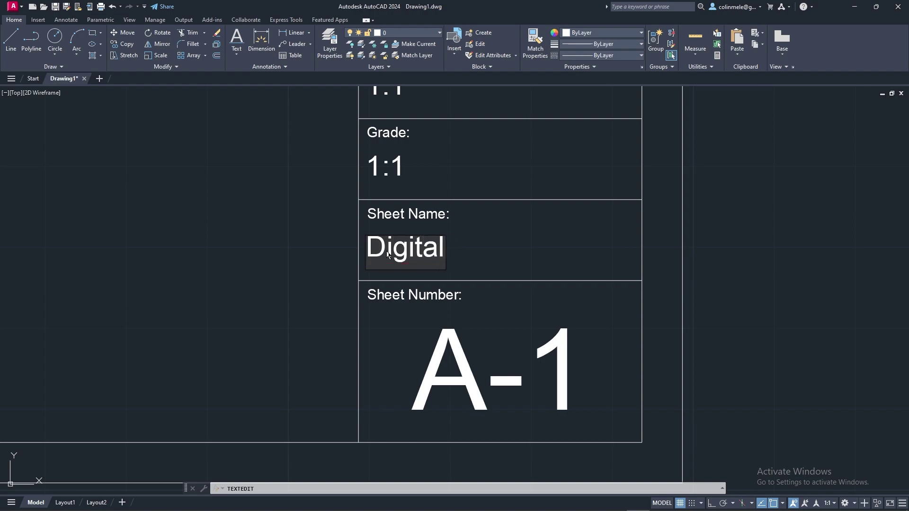
type(" Hand Dr")
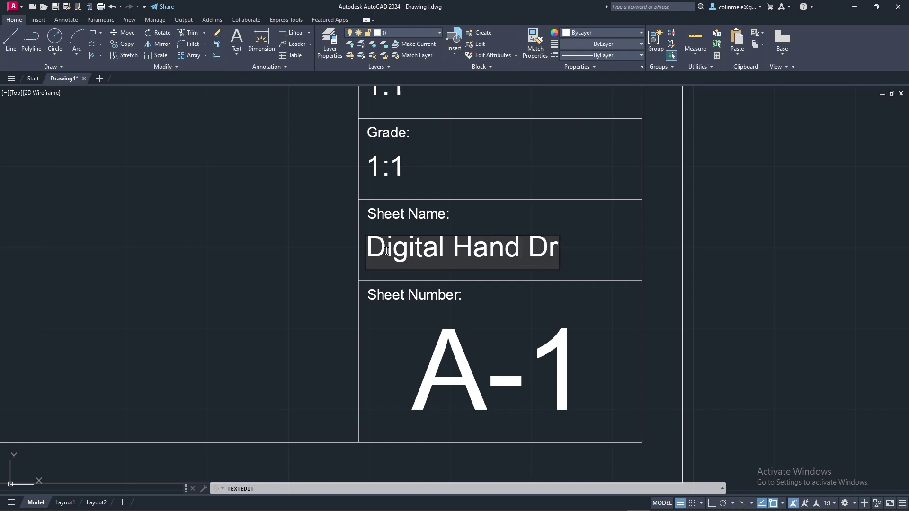
type("awings")
key("ctrl+a")
type("DH")
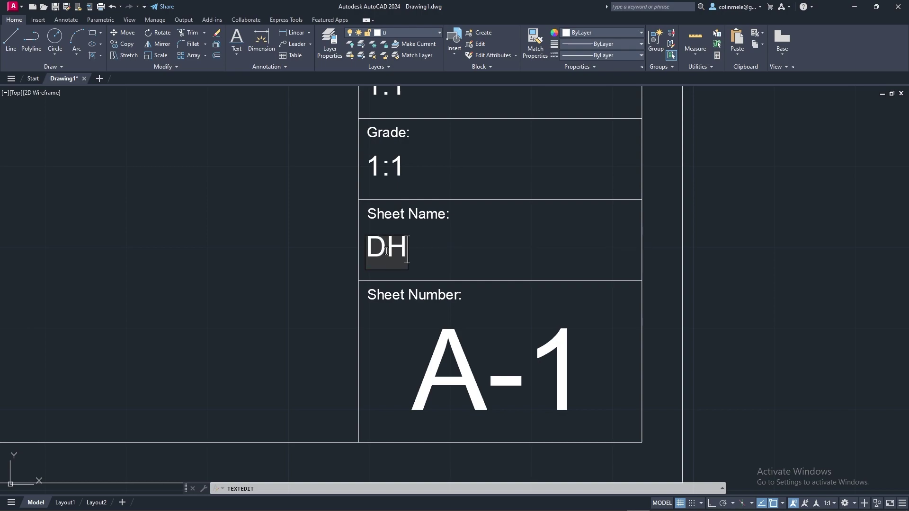
type("D-")
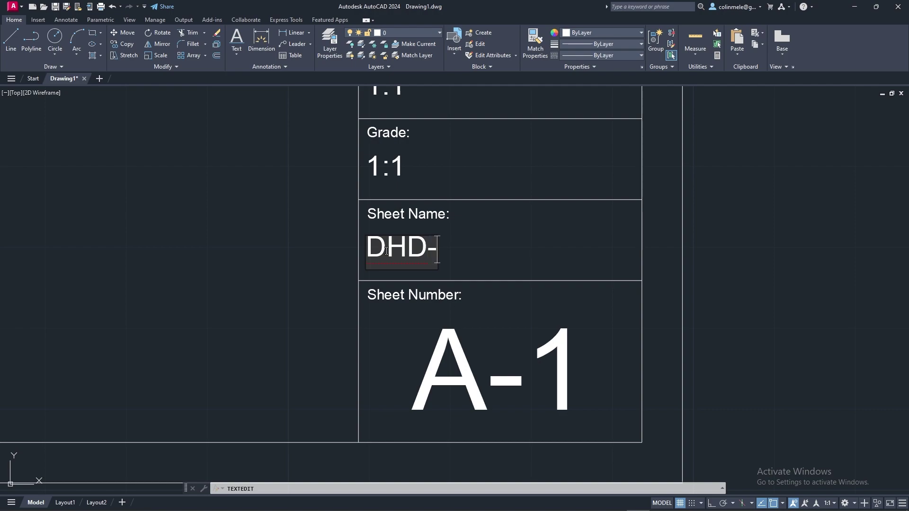
key("BackSpace")
key("Home")
type("Assig")
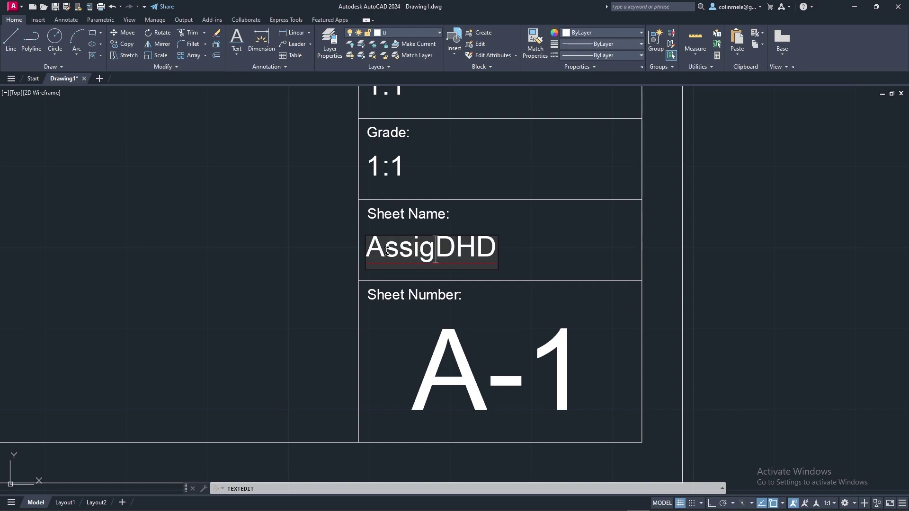
key("BackSpace")
key("BackSpace")
key("BackSpace")
key("BackSpace")
type("1")
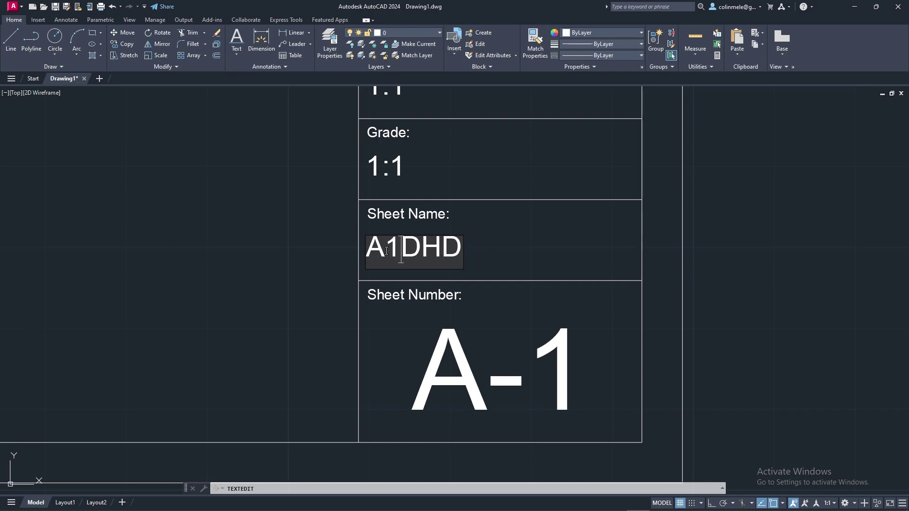
type(":")
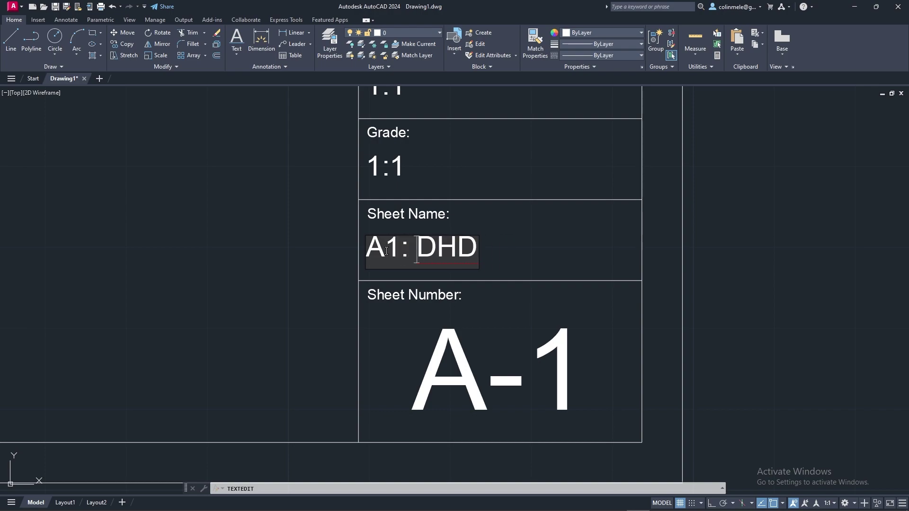
left_click(126, 188)
Delete the Grade cell's 1:1 text and change the Date value to Aug 25th, 2023.
scroll(425, 349, "down", 4)
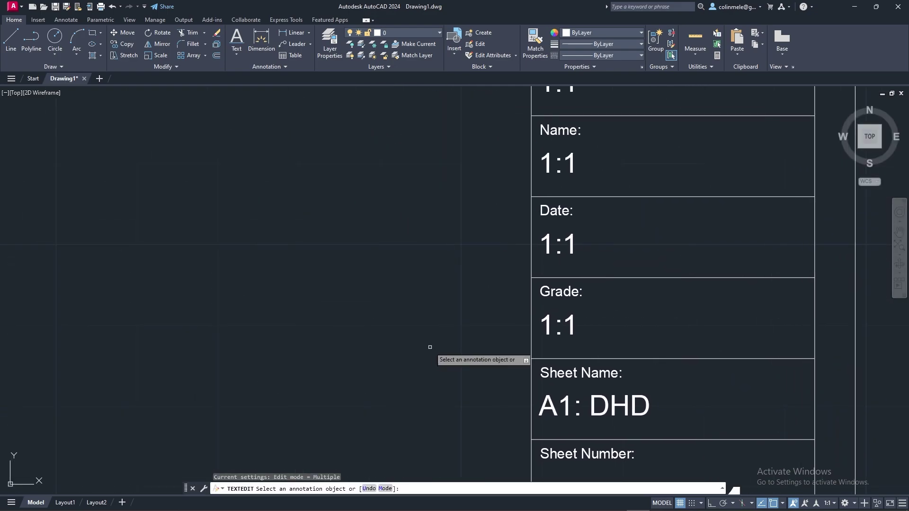
scroll(432, 345, "up", 4)
scroll(435, 344, "up", 2)
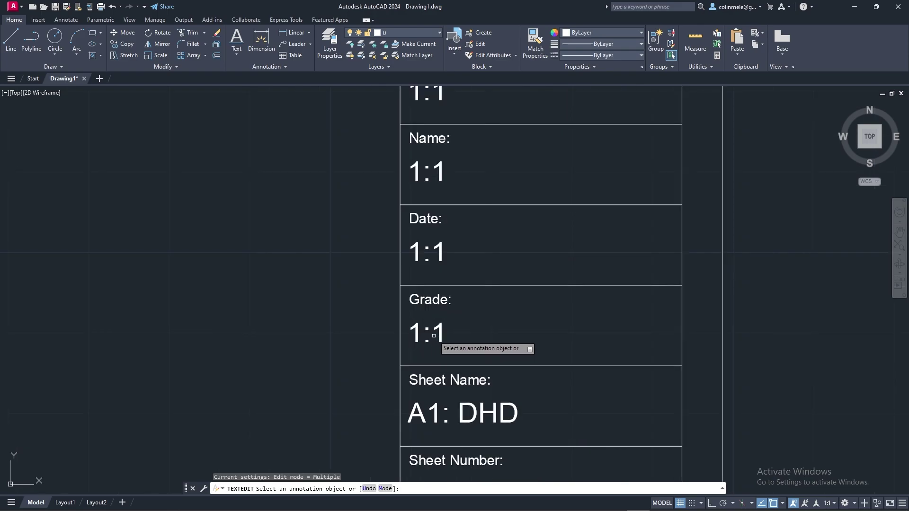
key("Escape")
key("Escape")
left_click(425, 328)
key("Delete")
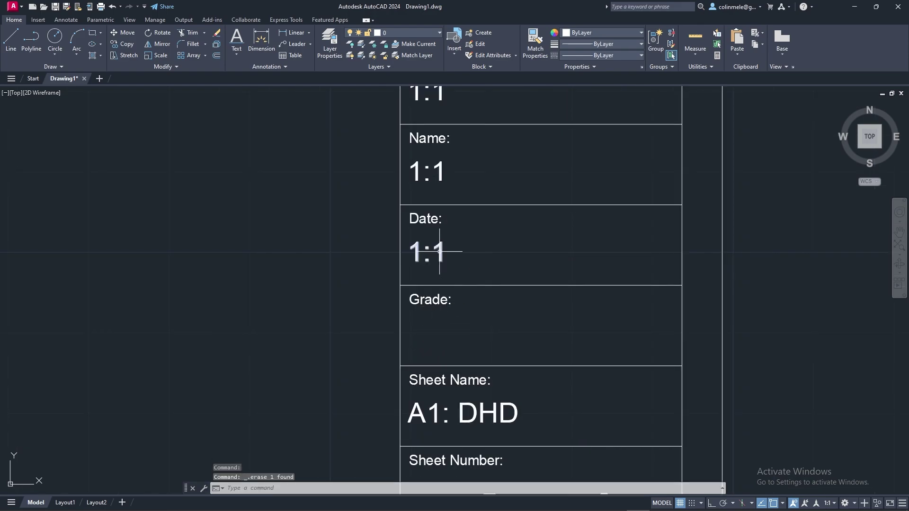
double_click(427, 251)
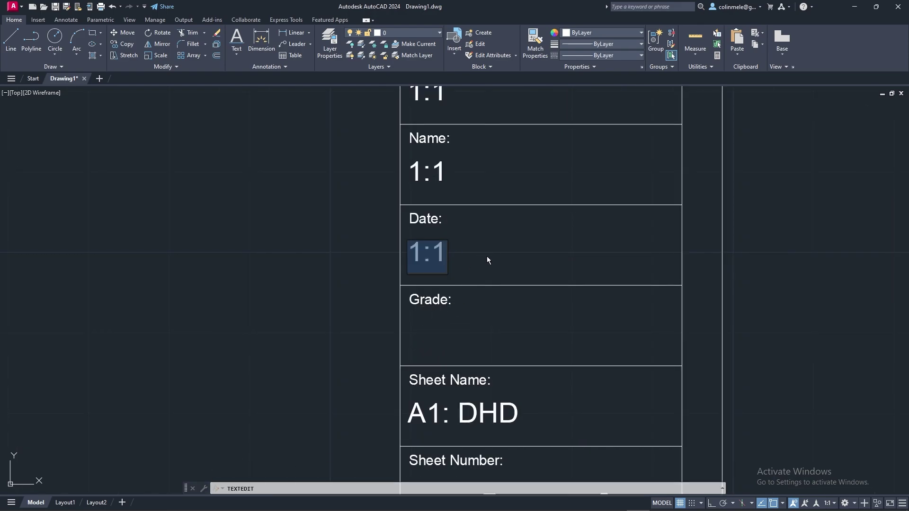
type("Aug")
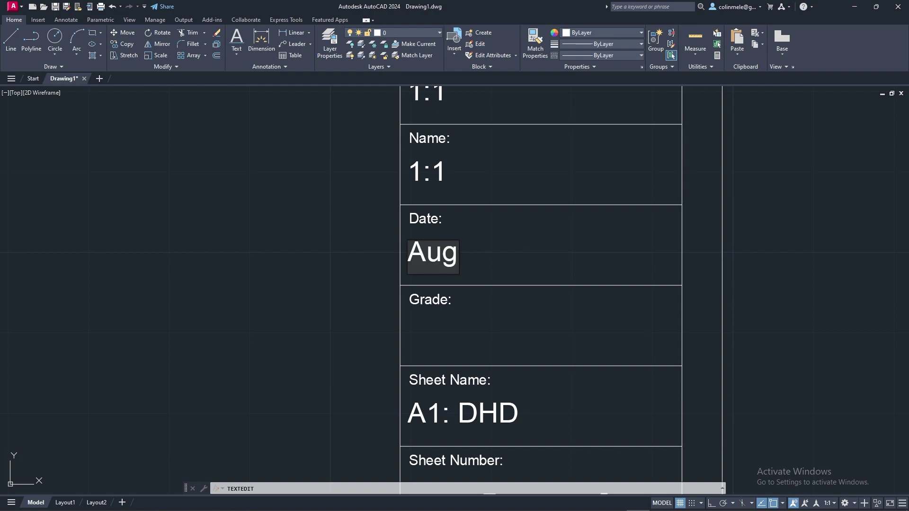
type(" 2")
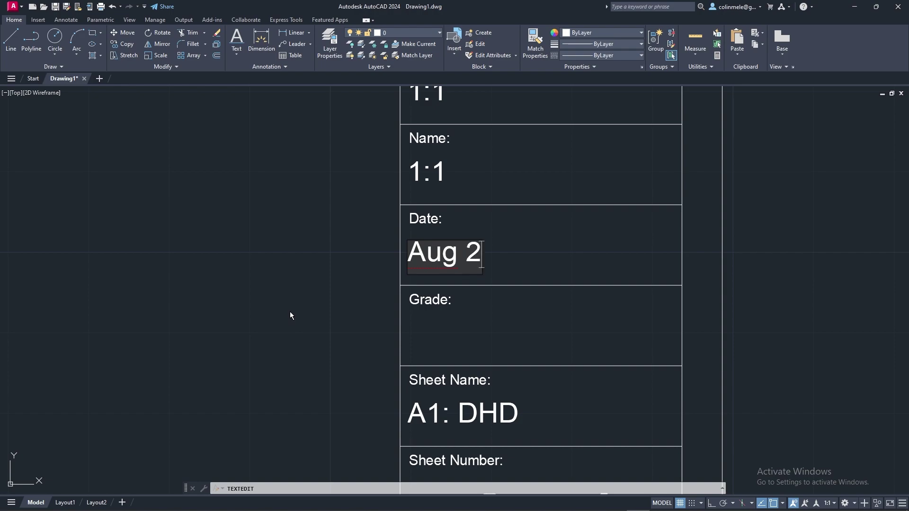
type("5th, 2023")
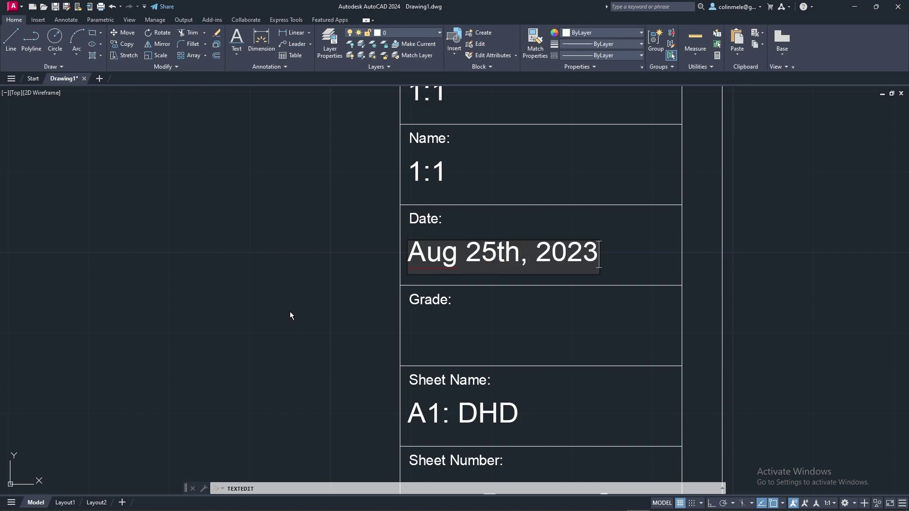
left_click(291, 300)
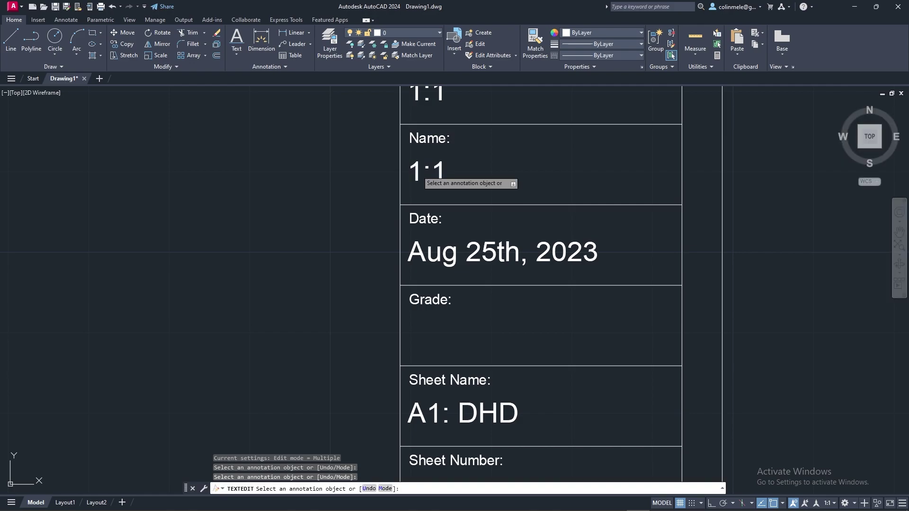
Replace the Name cell's value with the student's name.
left_click(417, 173)
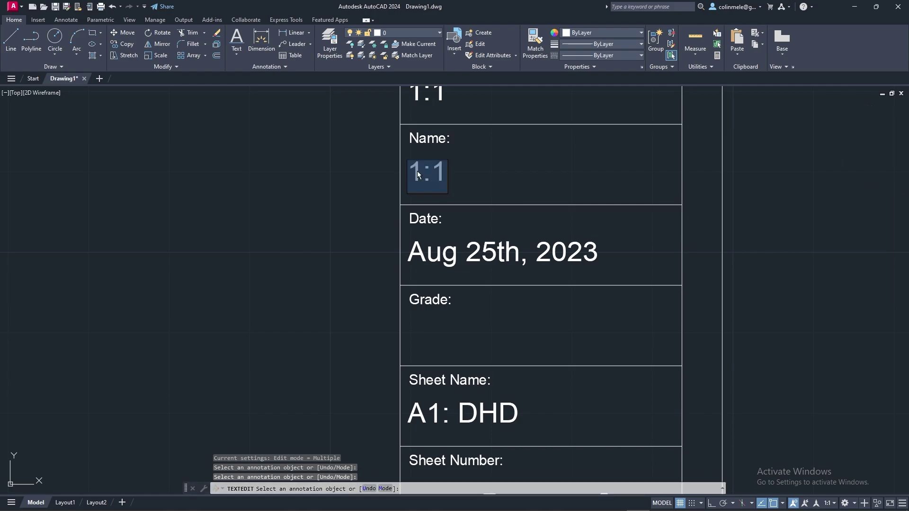
type("Jane Doe")
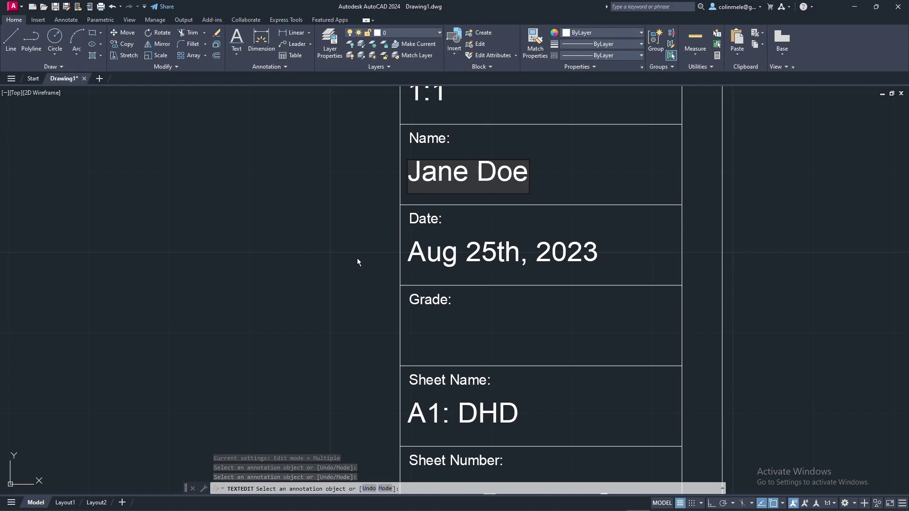
left_click(357, 257)
key("Escape")
key("Escape")
scroll(348, 256, "down", 3)
scroll(507, 293, "down", 4)
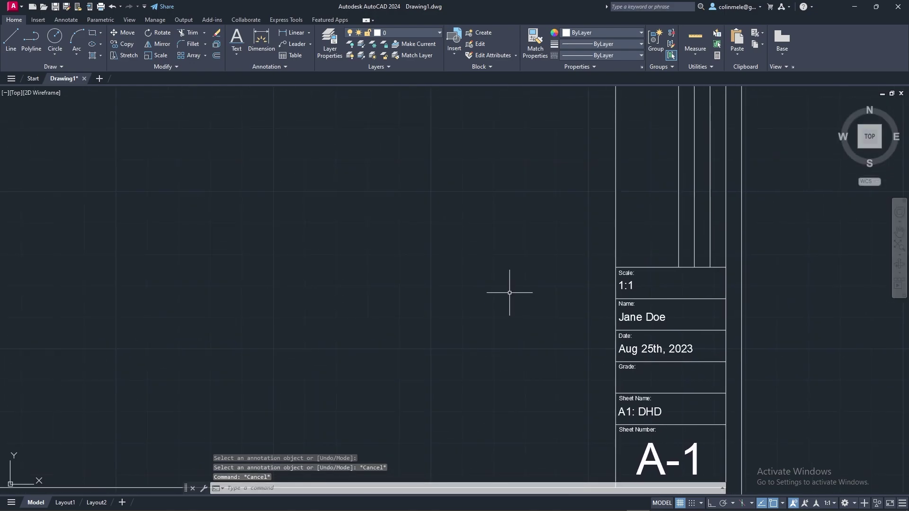
scroll(482, 308, "up", 2)
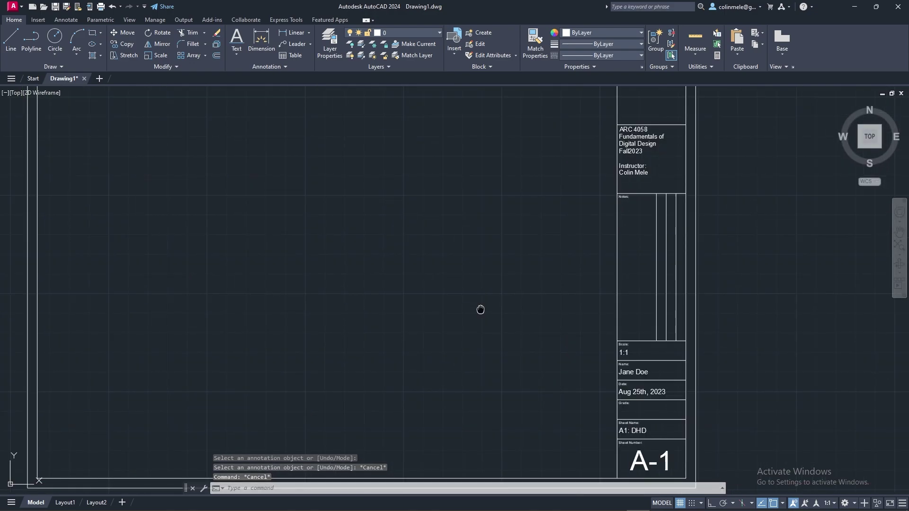
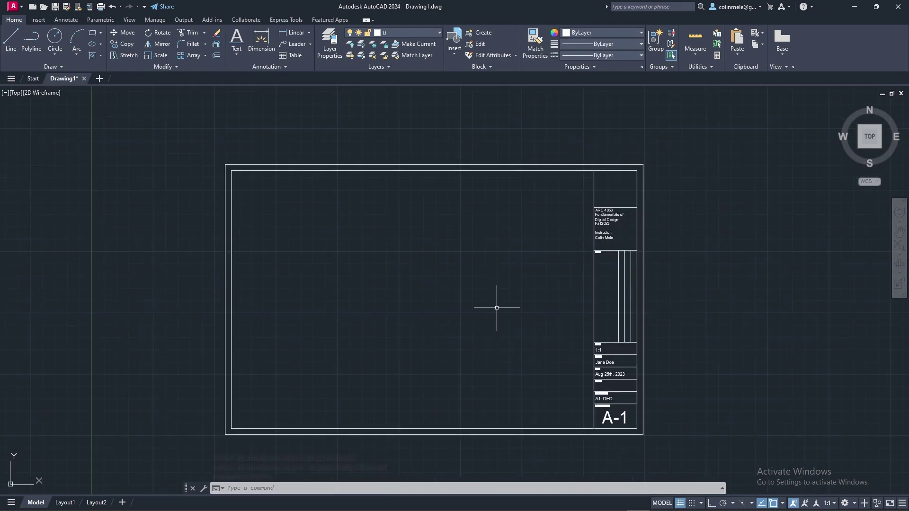
Bring the Downloads folder window with FIU_Architecture.png up beside the drawing.
scroll(599, 190, "up", 2)
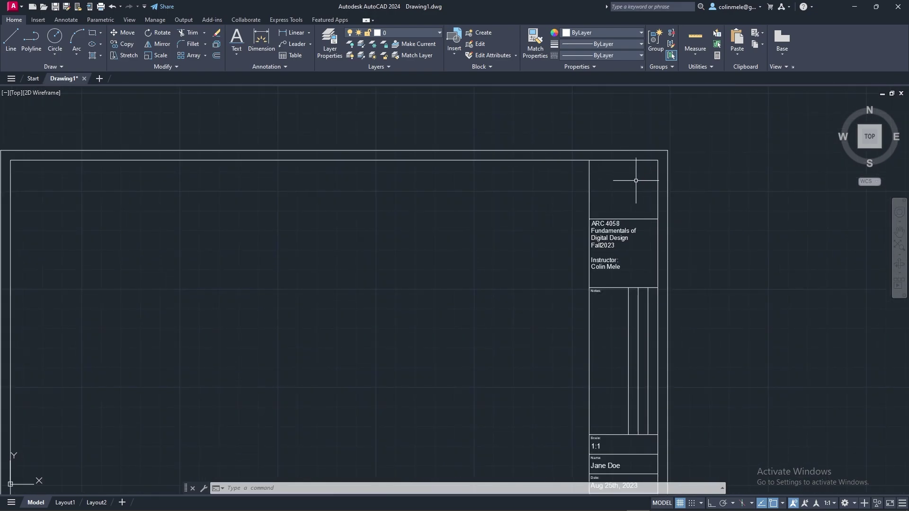
middle_click_drag(496, 293, 387, 308)
scroll(387, 308, "up", 1)
scroll(411, 270, "down", 1)
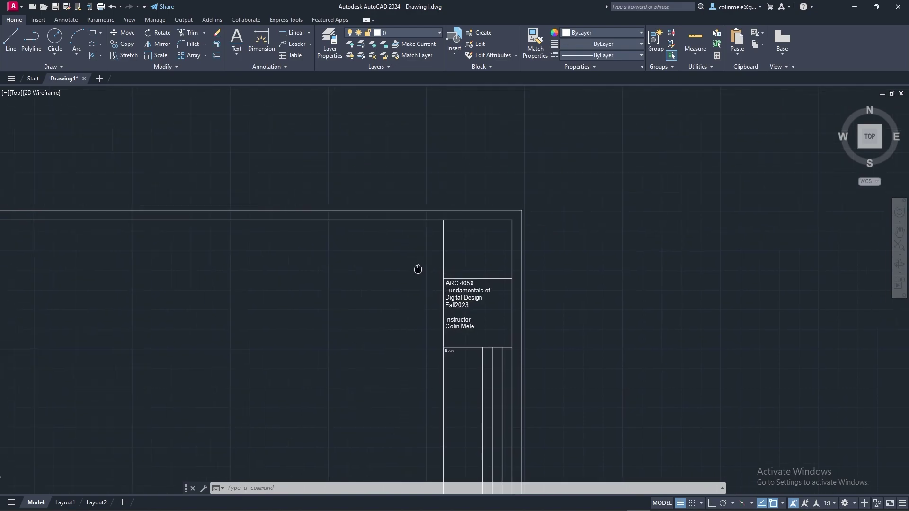
mouse_move(104, 501)
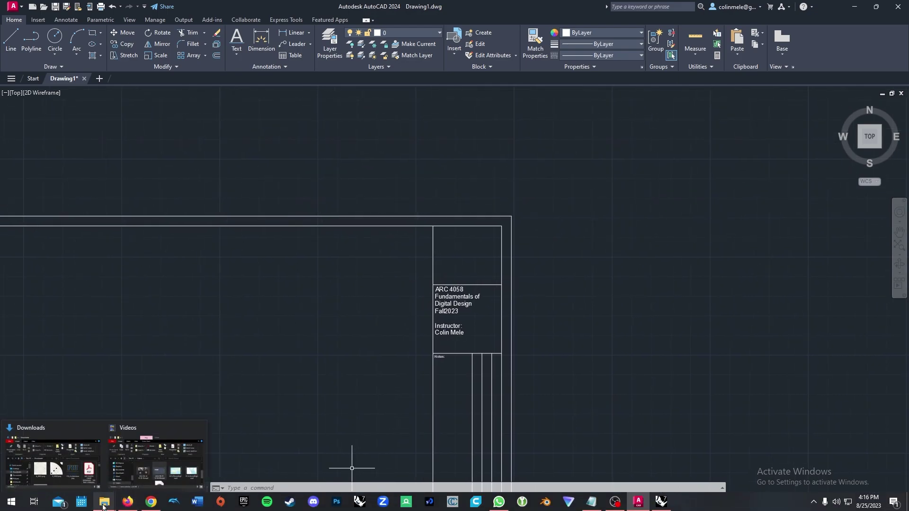
left_click(73, 469)
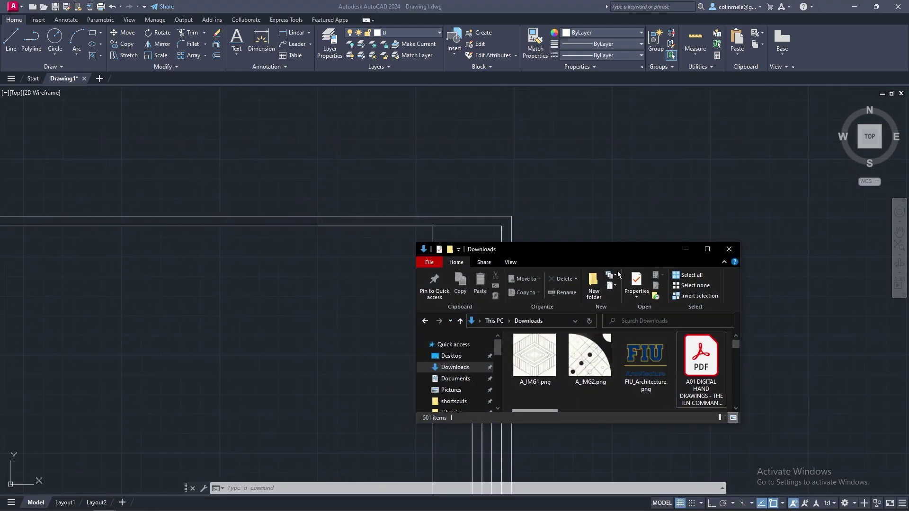
left_click_drag(609, 252, 749, 239)
Drop FIU_Architecture.png into the sheet at scale 1 with 0 rotation.
left_click_drag(782, 344, 489, 258)
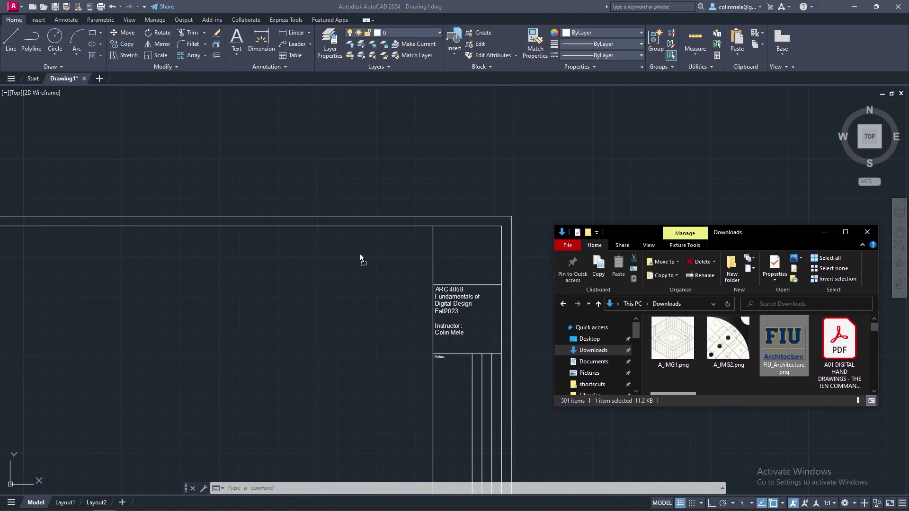
left_click_drag(360, 253, 360, 256)
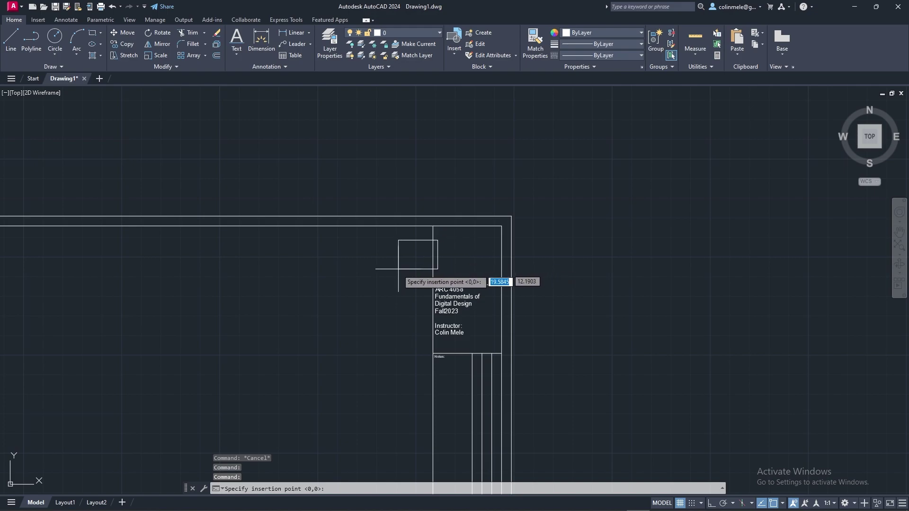
left_click(363, 271)
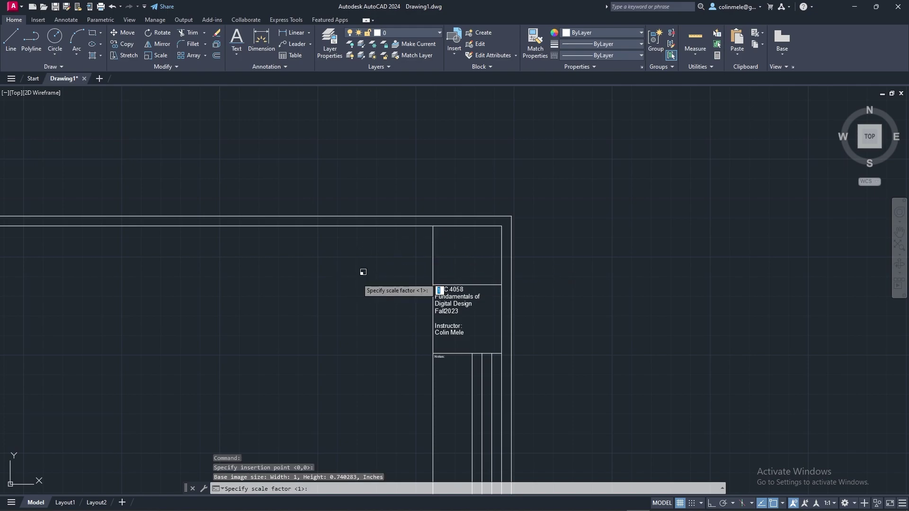
key("Return")
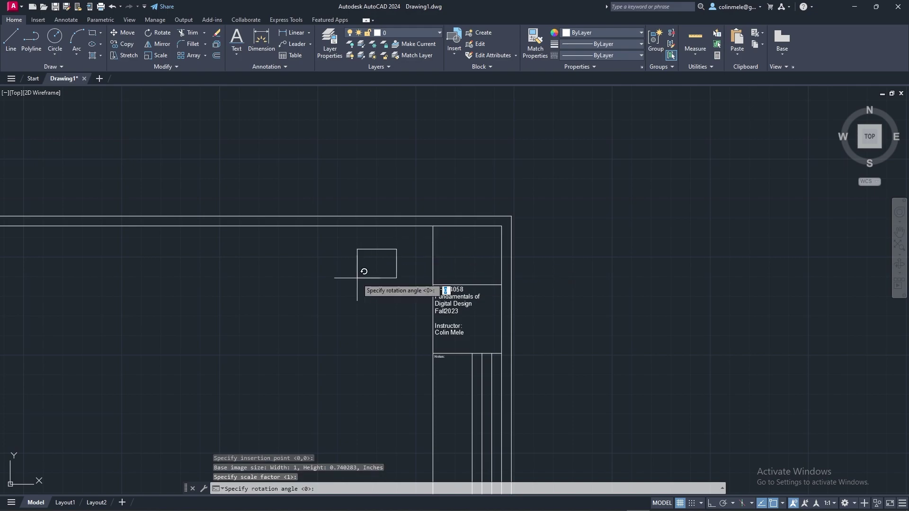
key("Return")
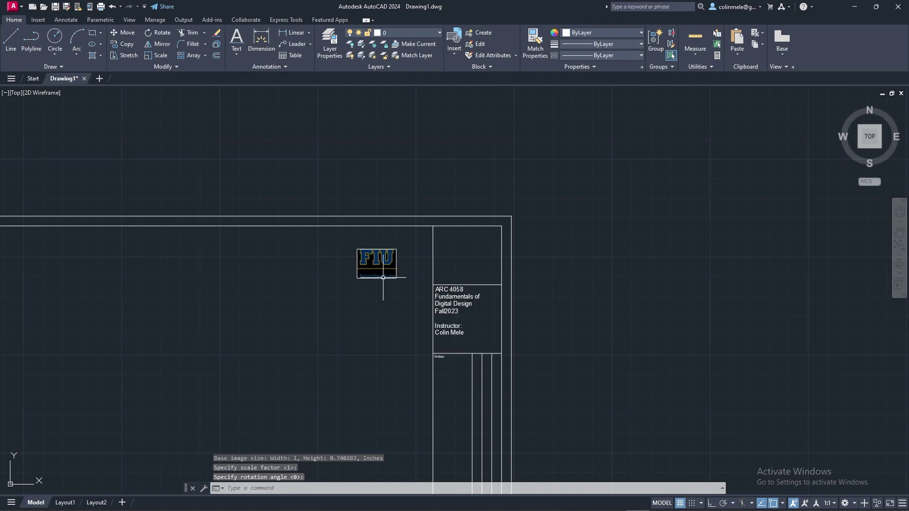
scroll(376, 270, "up", 5)
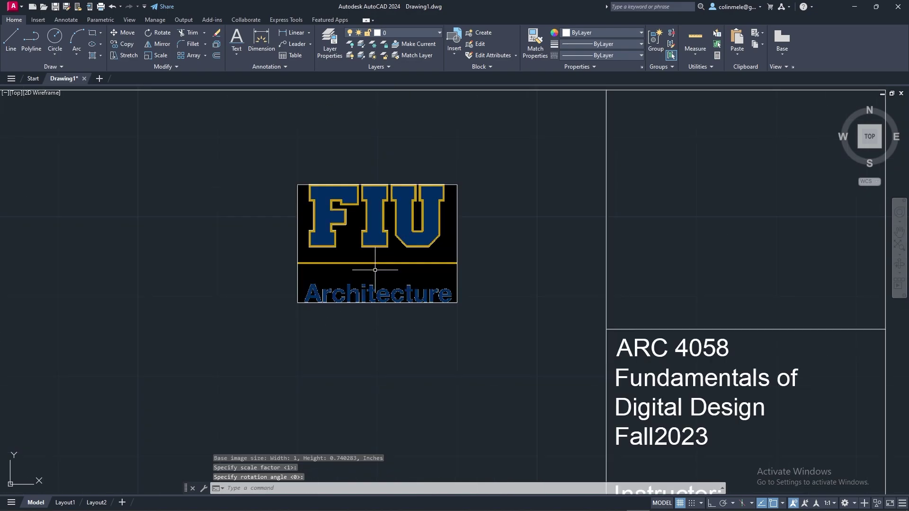
Turn on Background Transparency for the FIU image so its black backdrop disappears.
left_click(398, 302)
left_click(251, 237)
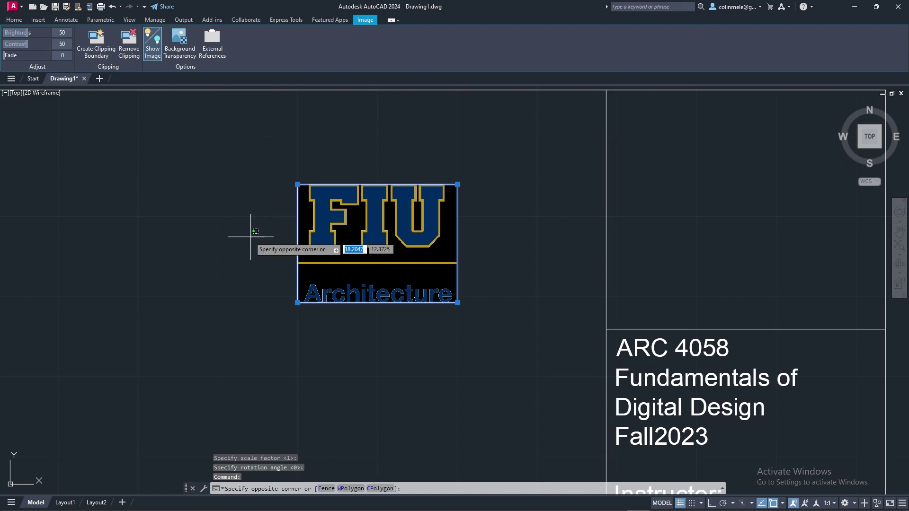
key("Escape")
key("Escape")
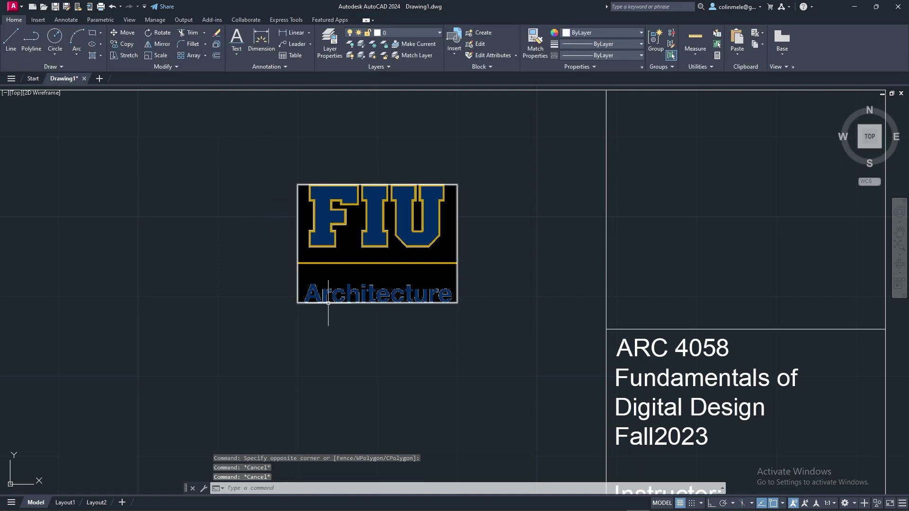
left_click(328, 302)
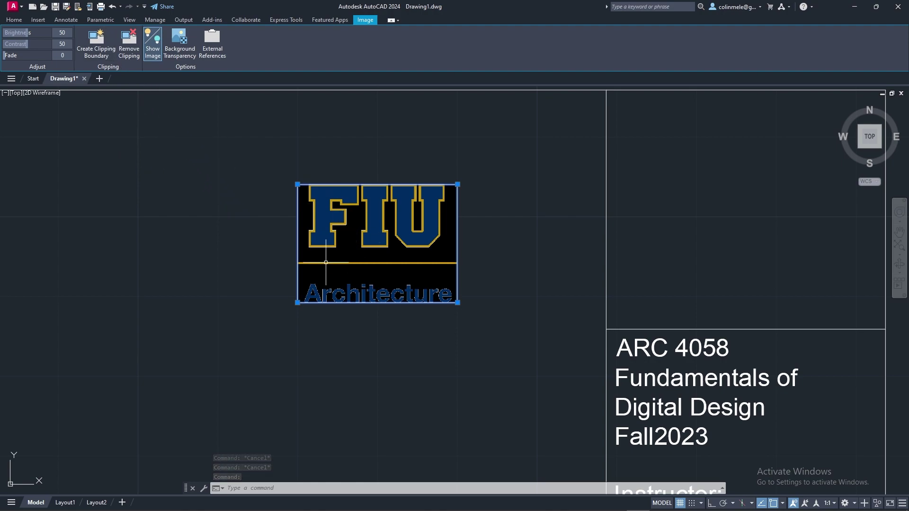
left_click(183, 45)
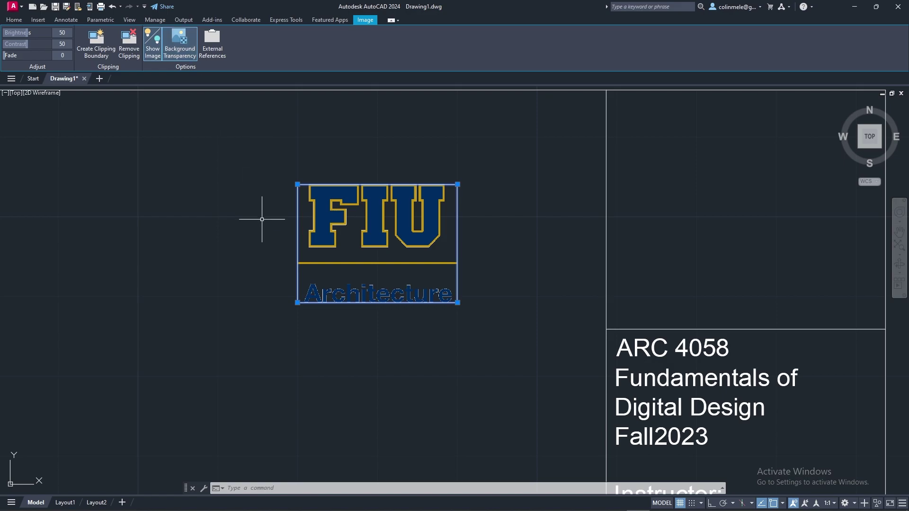
key("Escape")
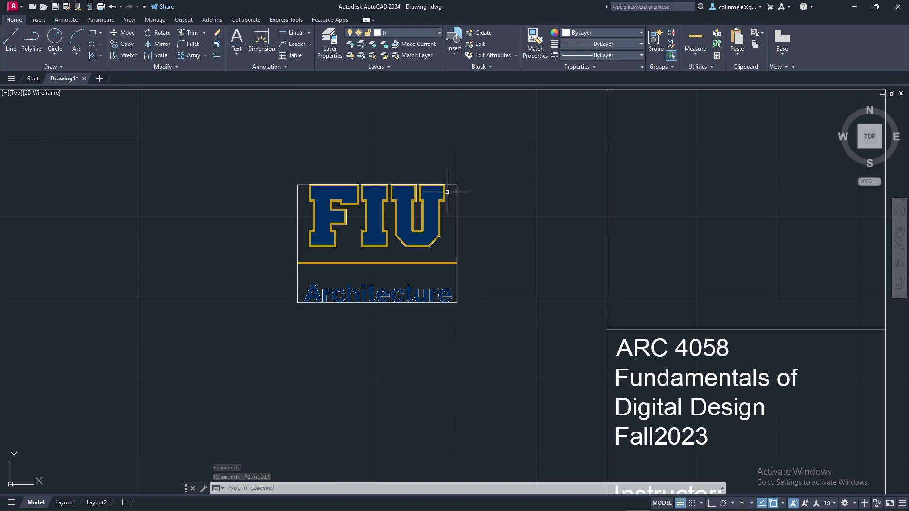
left_click(457, 289)
left_click(185, 179)
key("Escape")
key("Escape")
key("Escape")
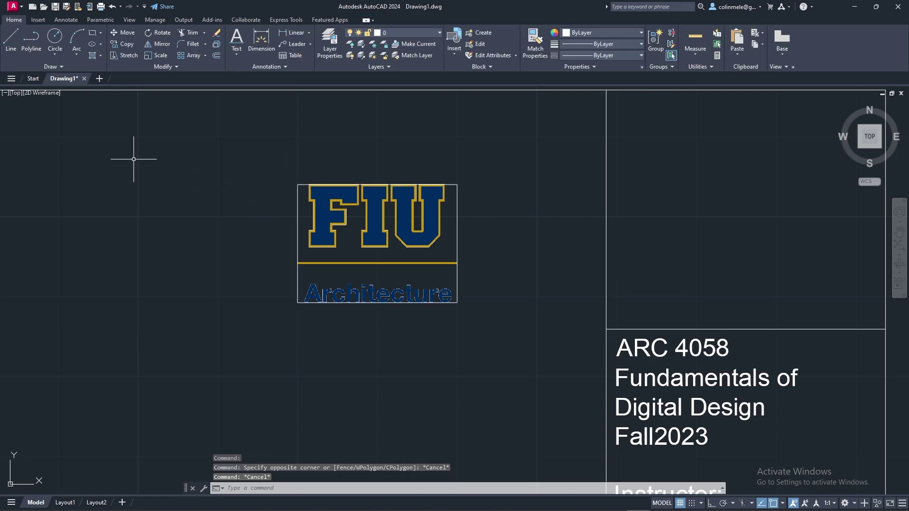
Hide image frames from the Insert tab's Frames dropdown.
left_click(44, 21)
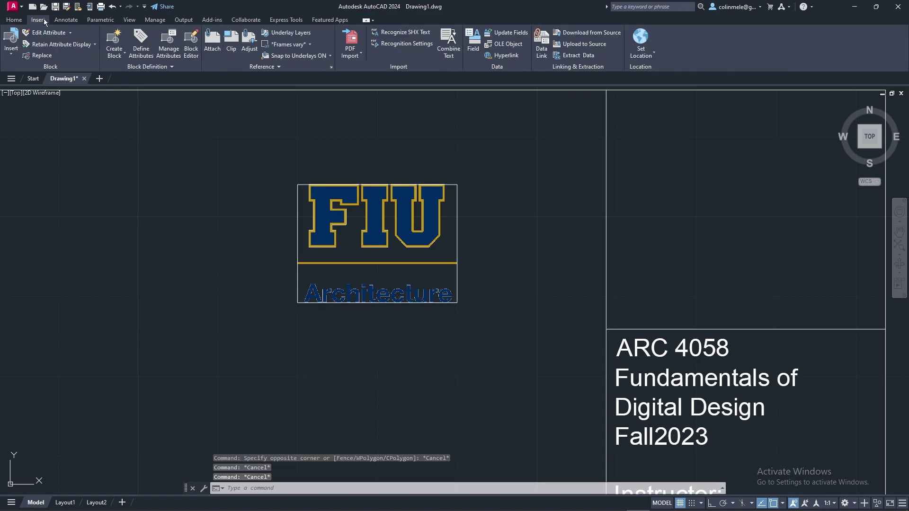
left_click(290, 46)
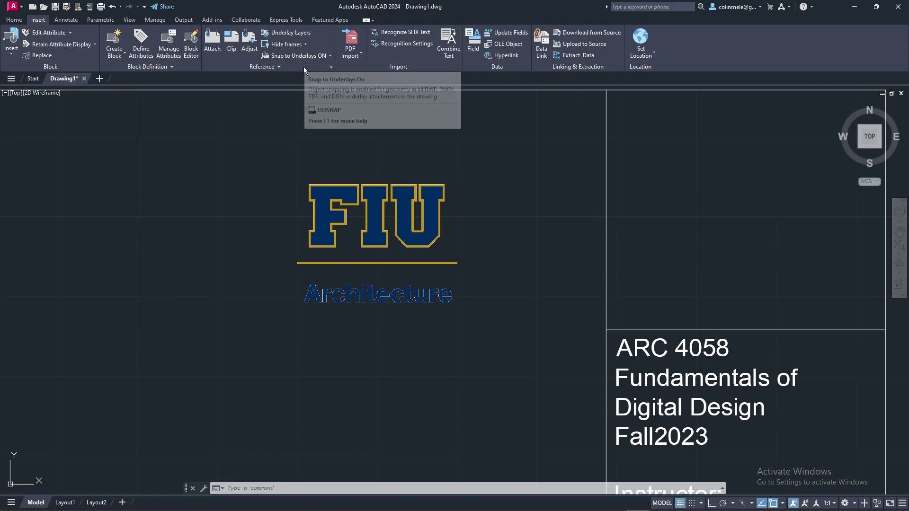
left_click(302, 63)
Select the FIU image and start moving it, then cancel the move and reselect it.
left_click(315, 240)
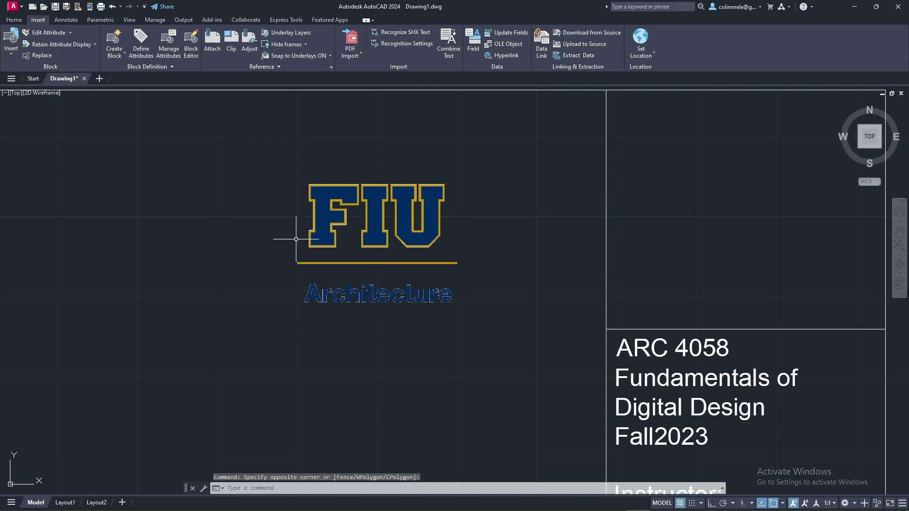
left_click(296, 239)
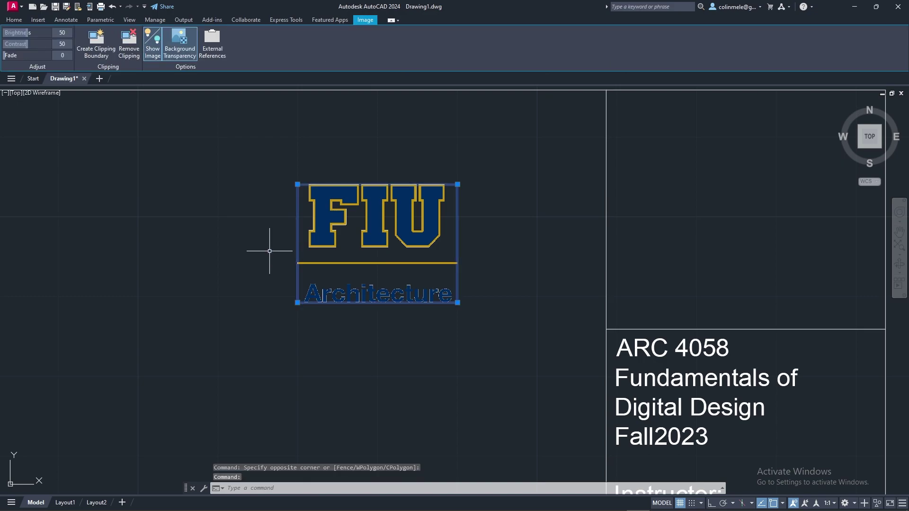
scroll(259, 256, "down", 2)
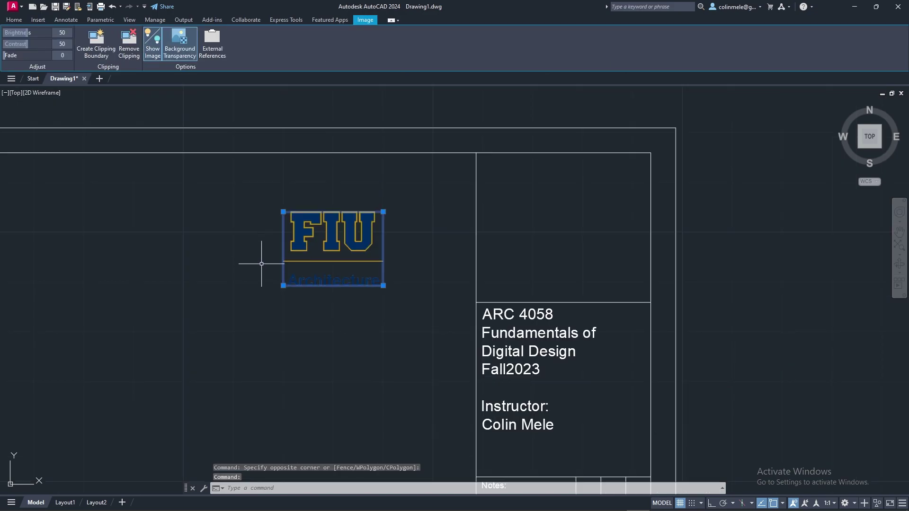
type("m")
key("Return")
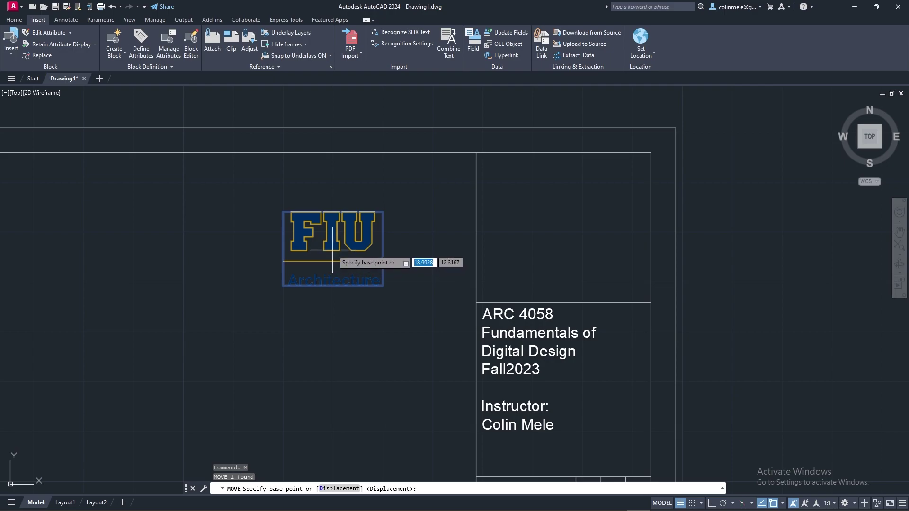
left_click(332, 250)
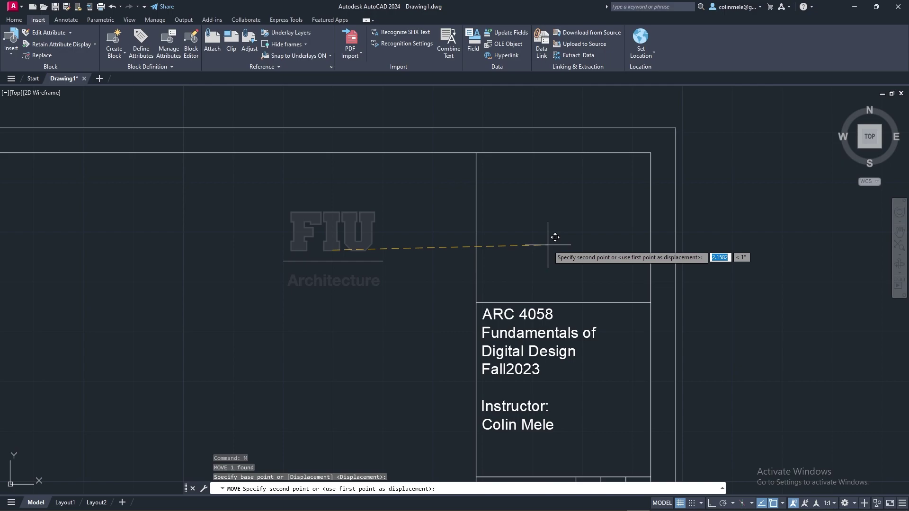
scroll(270, 251, "down", 2)
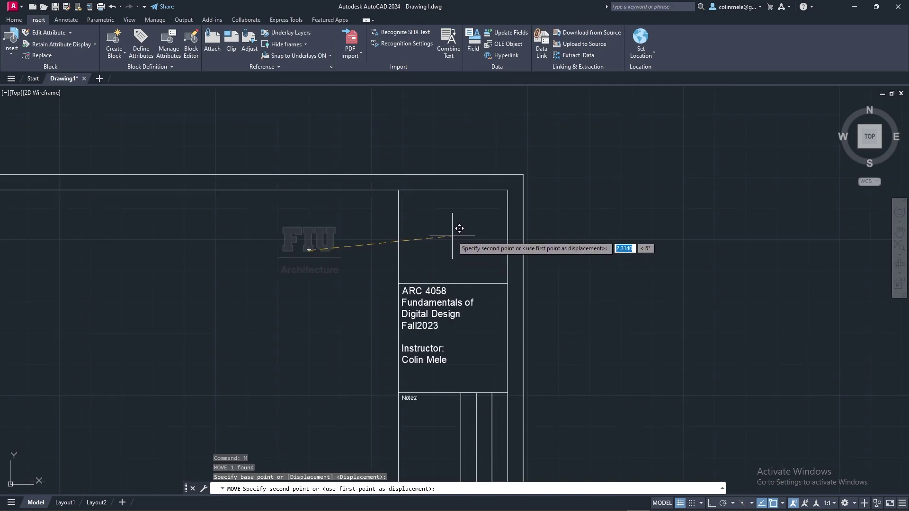
key("Escape")
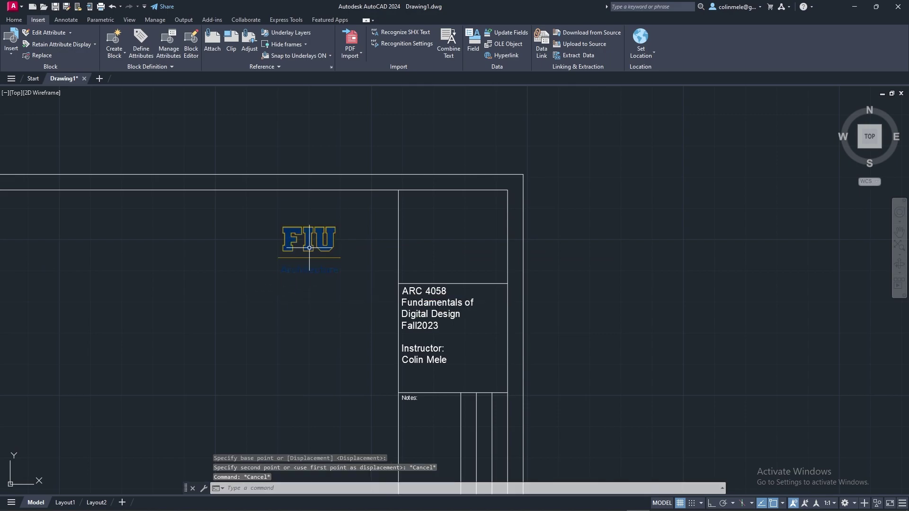
scroll(270, 250, "up", 4)
left_click_drag(269, 251, 227, 227)
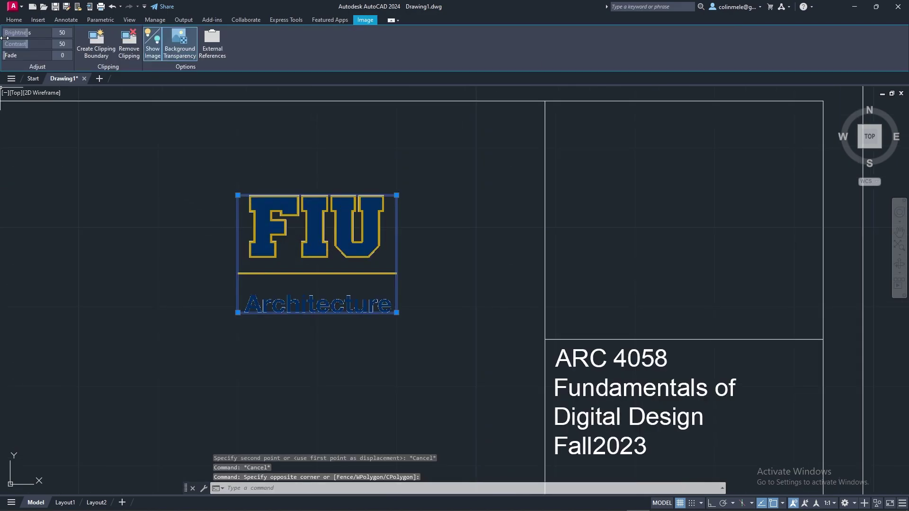
Draw corner-to-corner diagonals across the FIU logo and the empty title-block box.
left_click(14, 20)
left_click(7, 44)
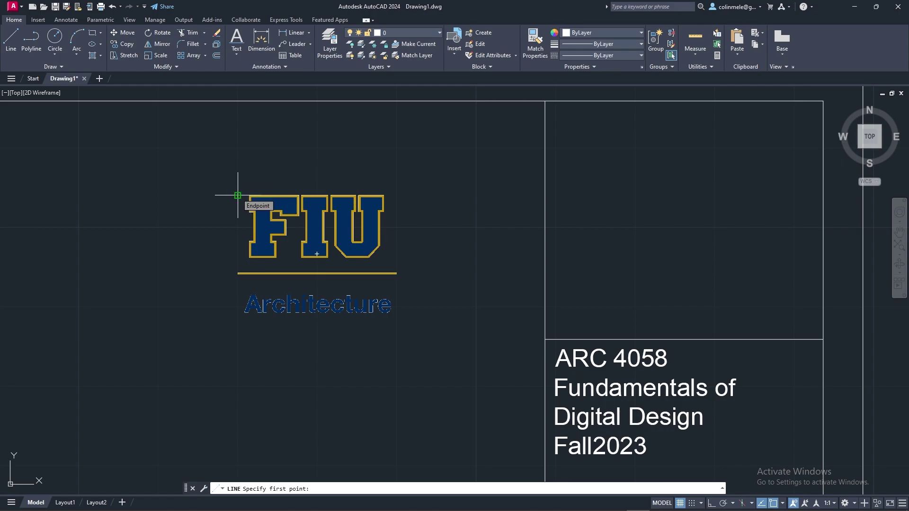
left_click(237, 195)
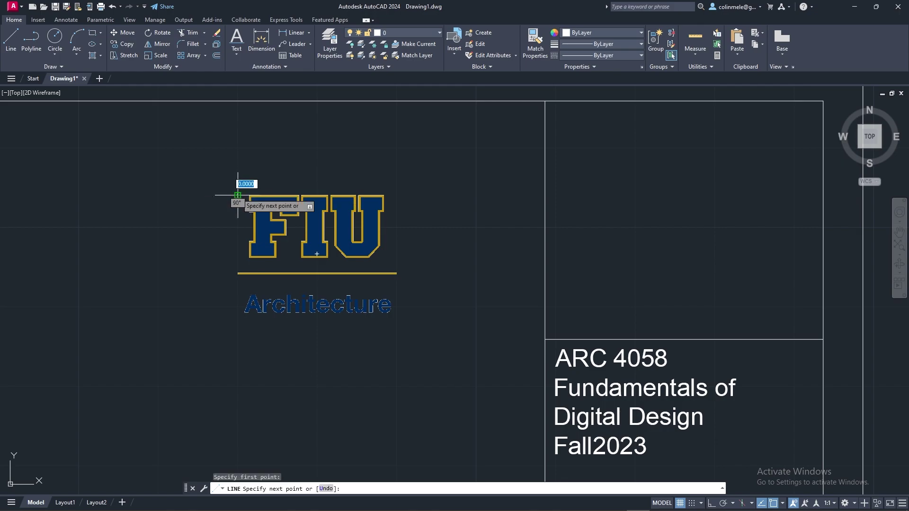
left_click(396, 312)
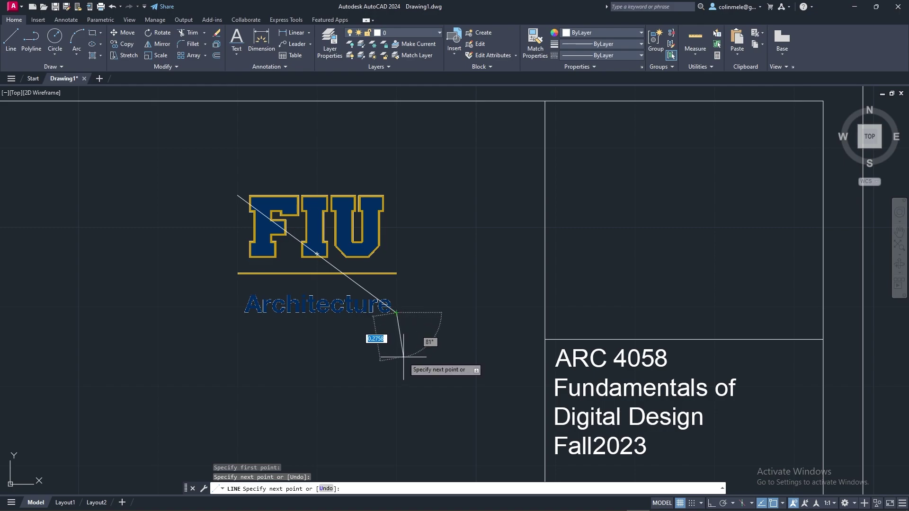
key("Return")
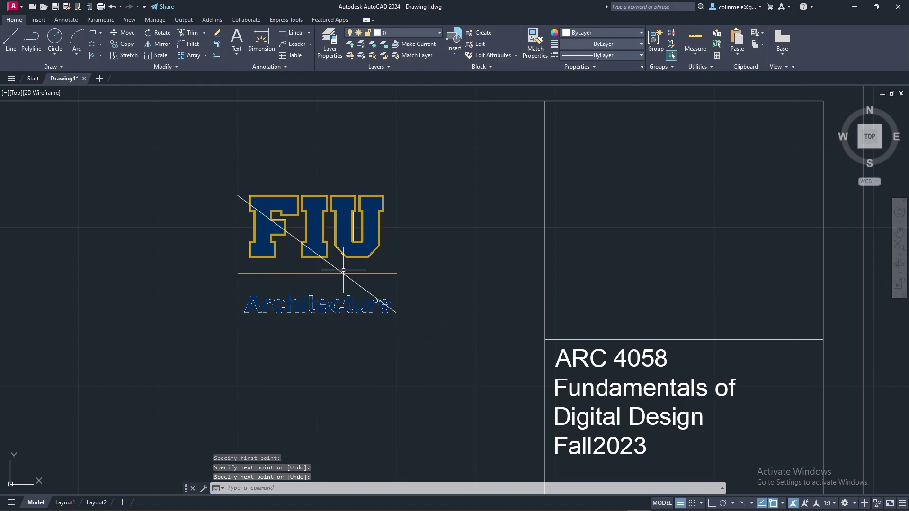
left_click(11, 39)
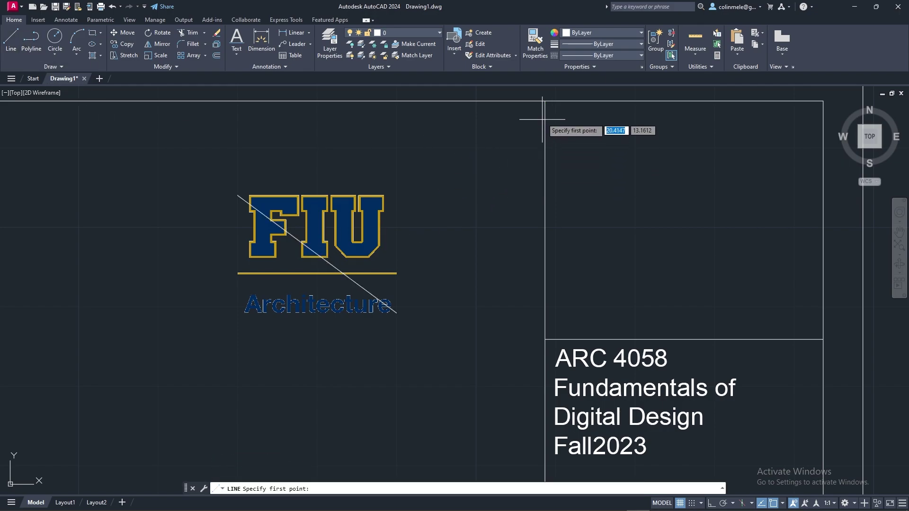
left_click(545, 101)
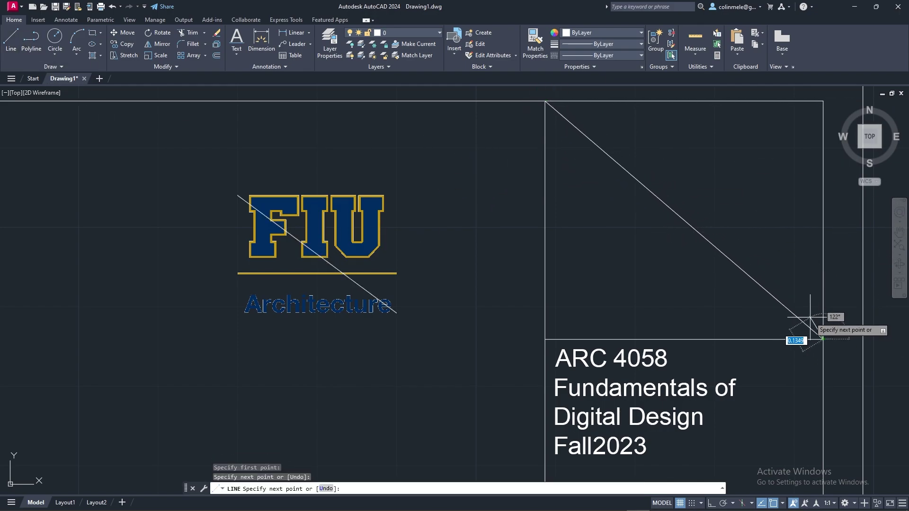
key("Escape")
Select the logo together with its diagonal and start the Move command.
left_click(370, 354)
left_click(277, 201)
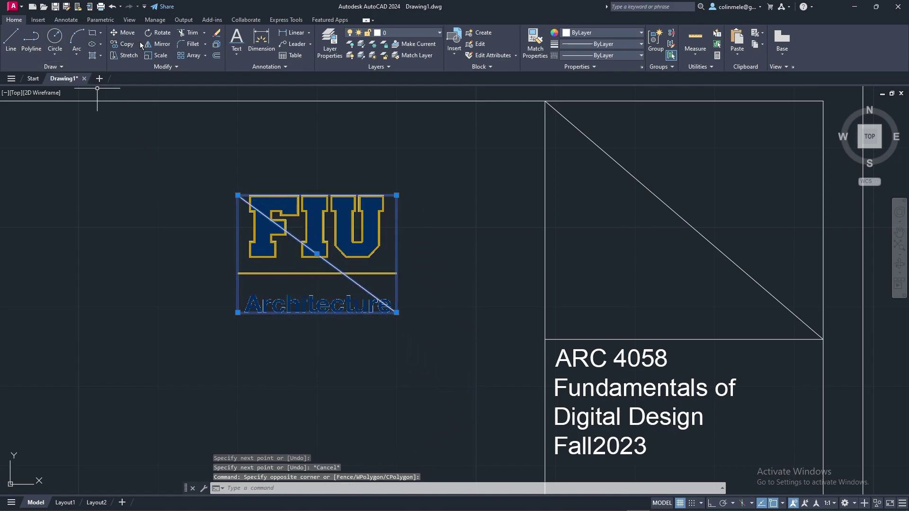
left_click(124, 32)
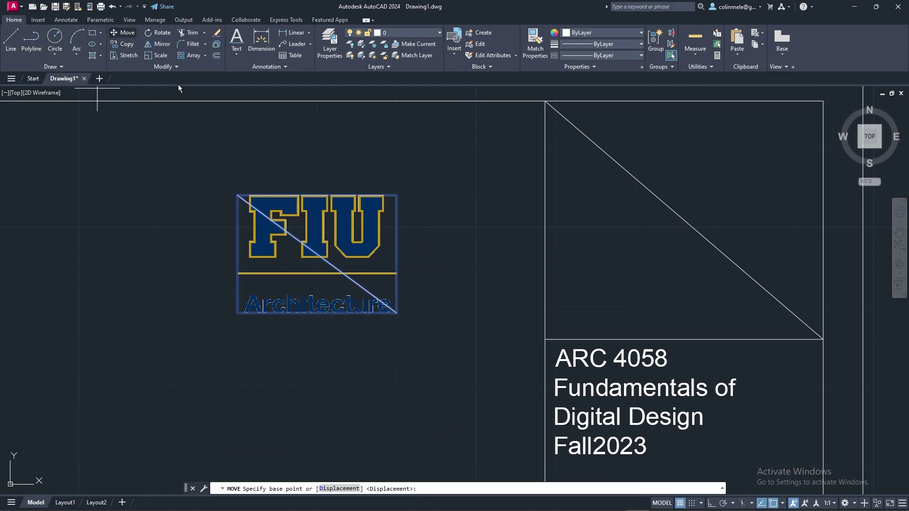
Enable Midpoint snap and move the logo from its diagonal's midpoint to the box diagonal's midpoint.
left_click(782, 504)
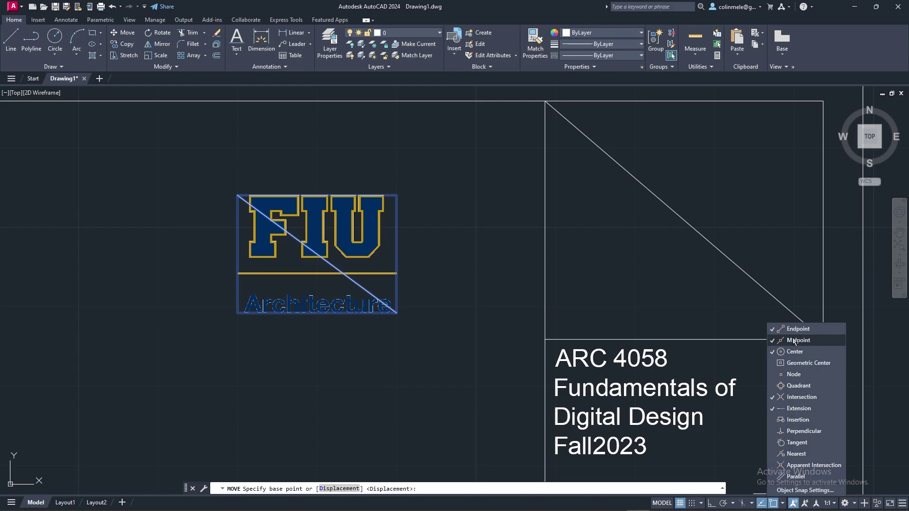
left_click(405, 346)
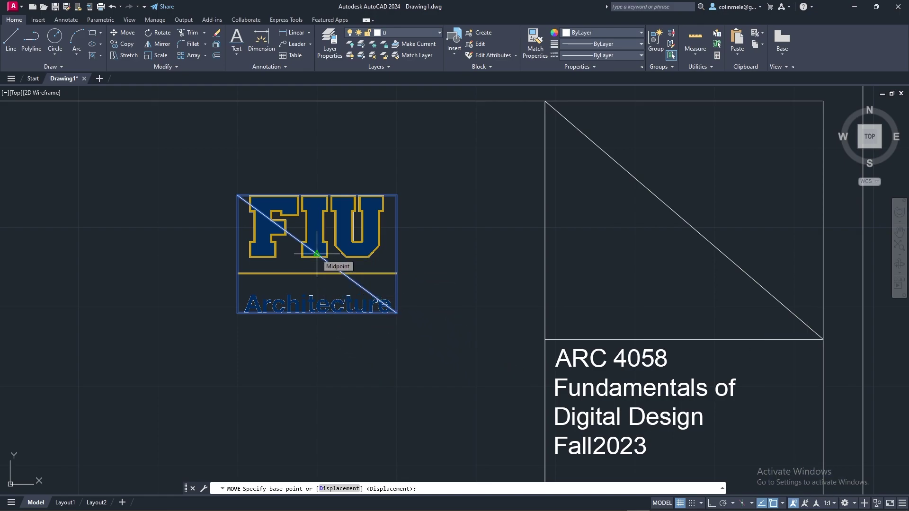
left_click(317, 254)
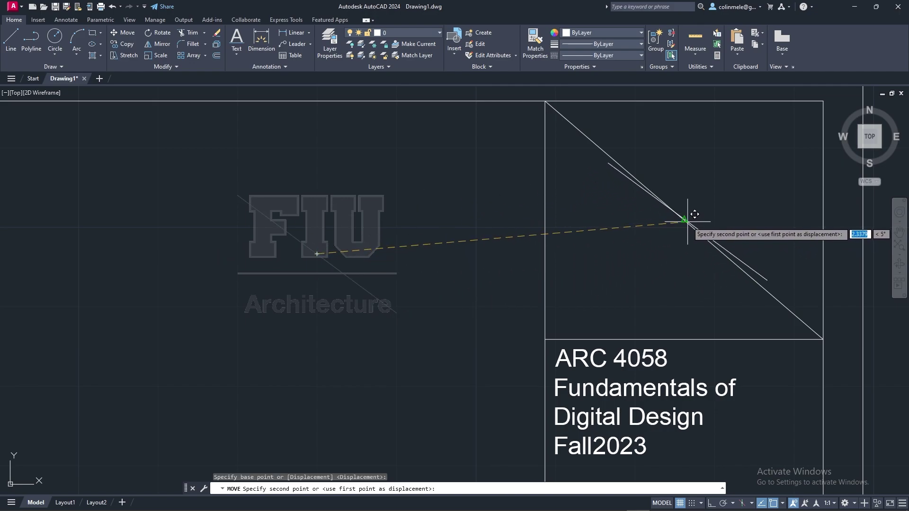
left_click(685, 220)
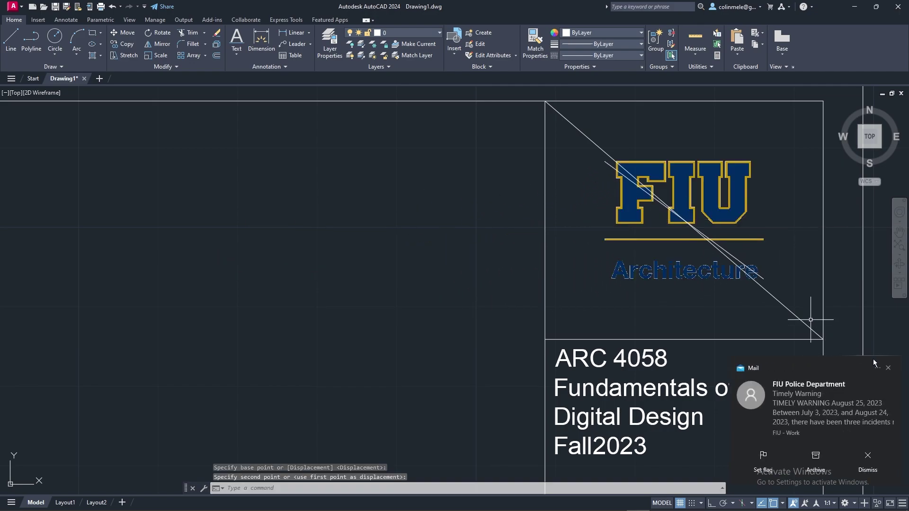
Erase both construction diagonal lines.
left_click(888, 369)
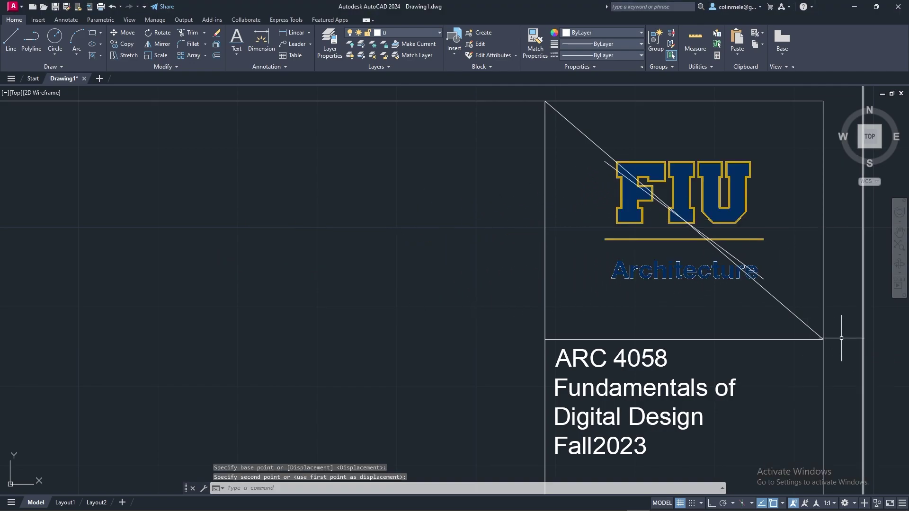
left_click(781, 303)
key("Delete")
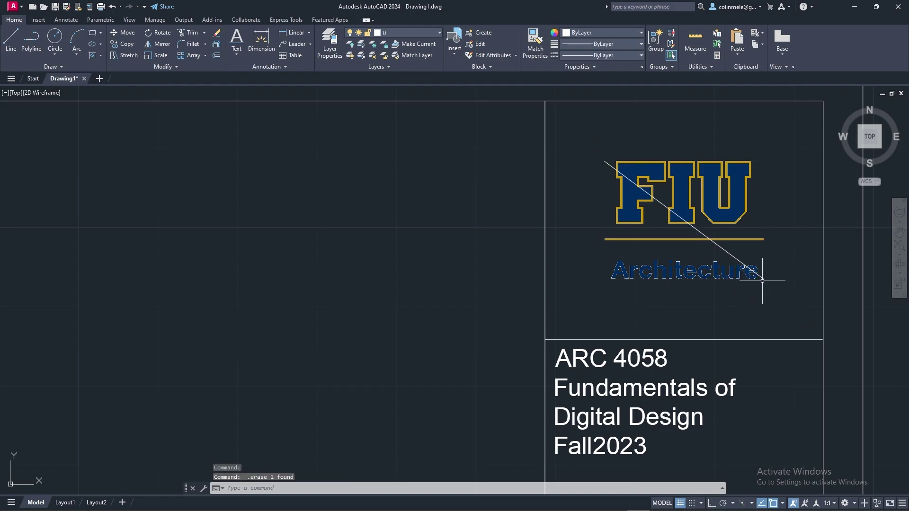
left_click(759, 280)
key("Delete")
Recentre the view and window-select the entire sheet with its title block.
left_click(683, 304)
scroll(611, 290, "down", 4)
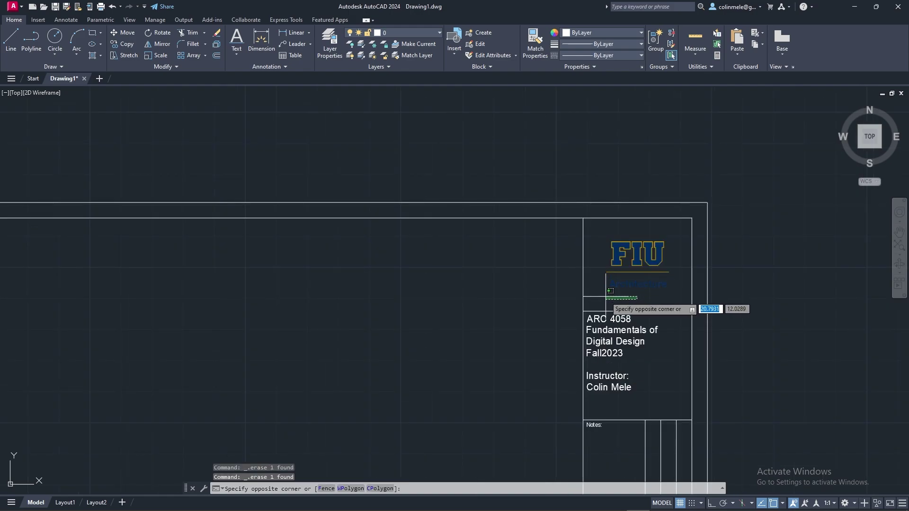
left_click(611, 291)
scroll(477, 361, "down", 4)
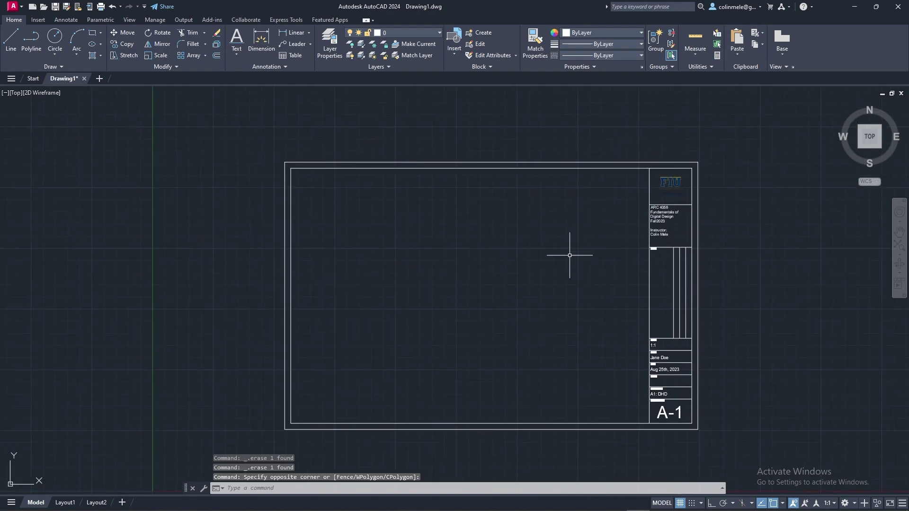
middle_click_drag(570, 297, 526, 274)
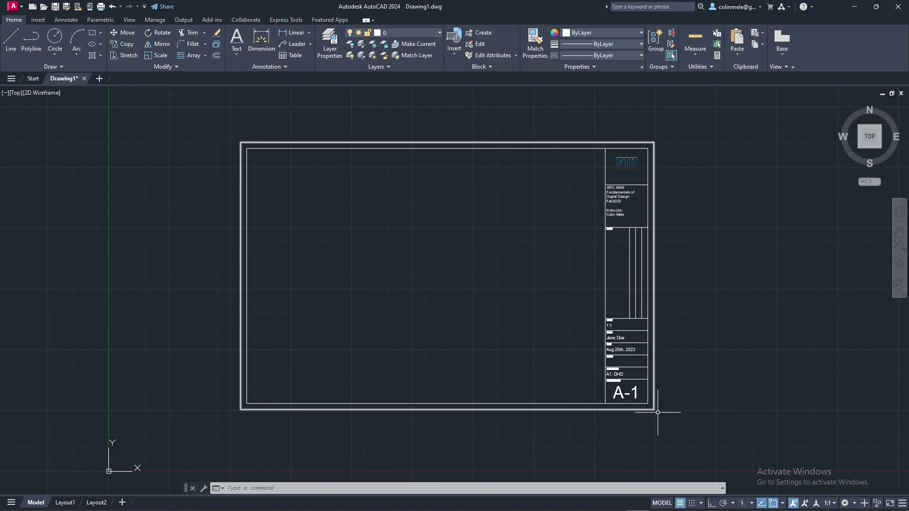
left_click(686, 428)
left_click(194, 125)
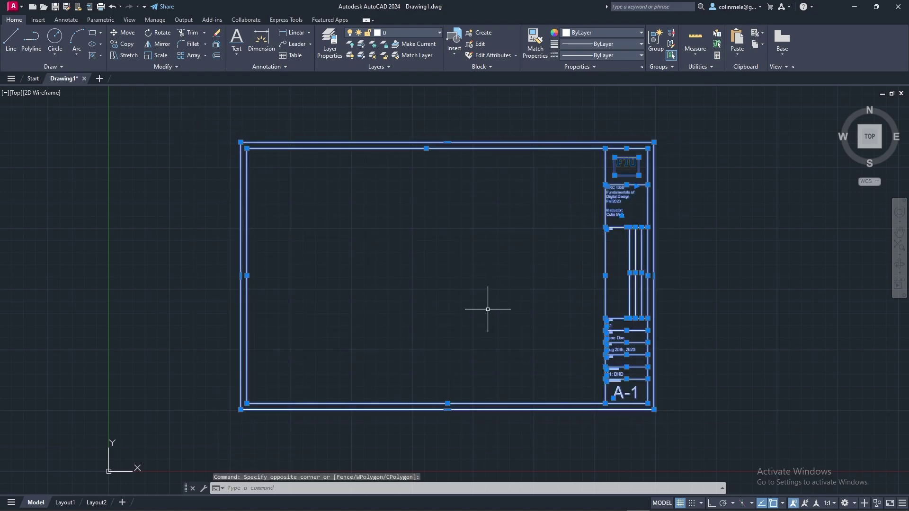
Move the selected sheet from its lower-left corner to the 0,0 origin using grid Snap.
type("m")
key("Return")
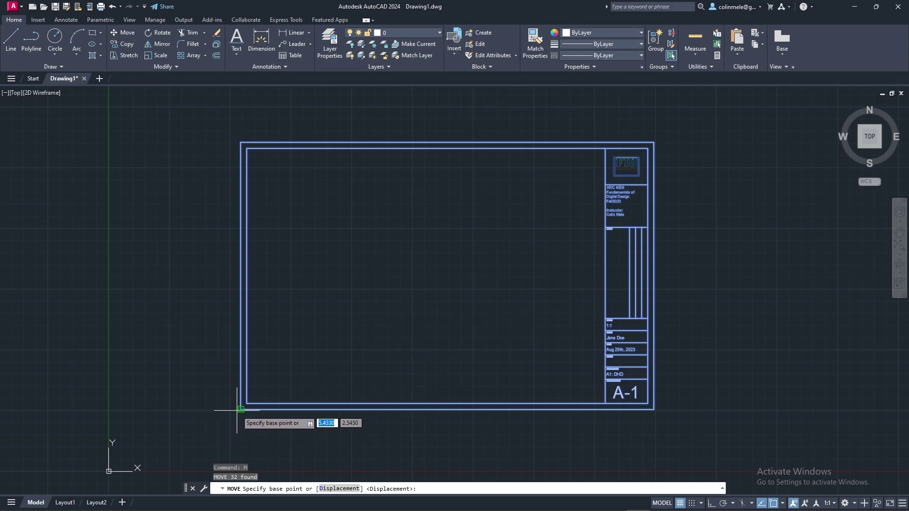
left_click(241, 409)
type("0")
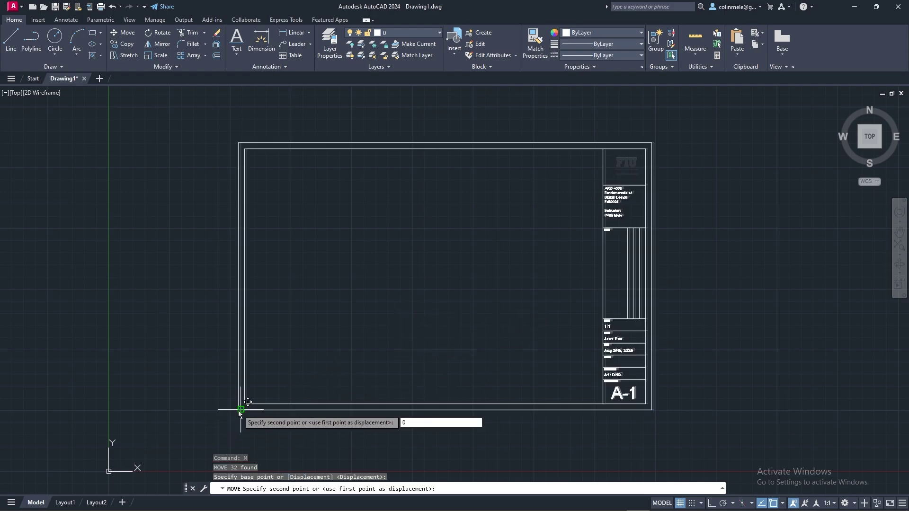
key("Return")
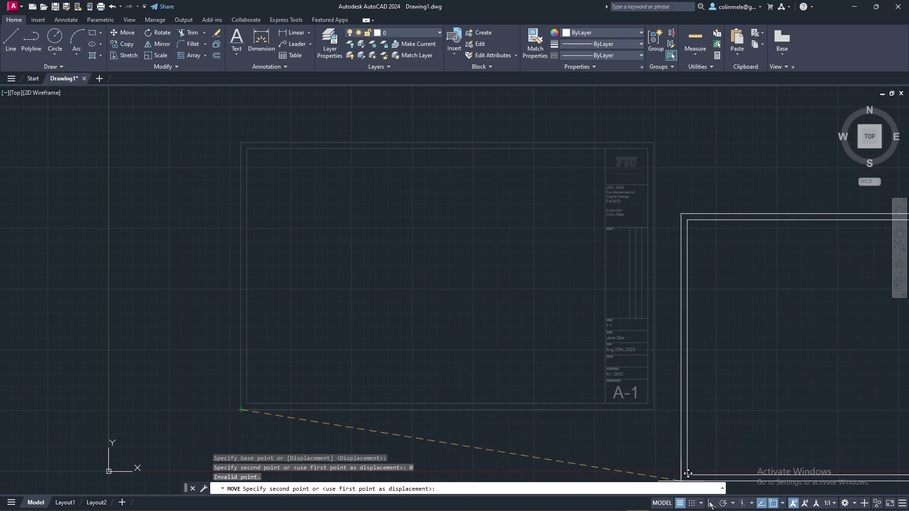
left_click(691, 503)
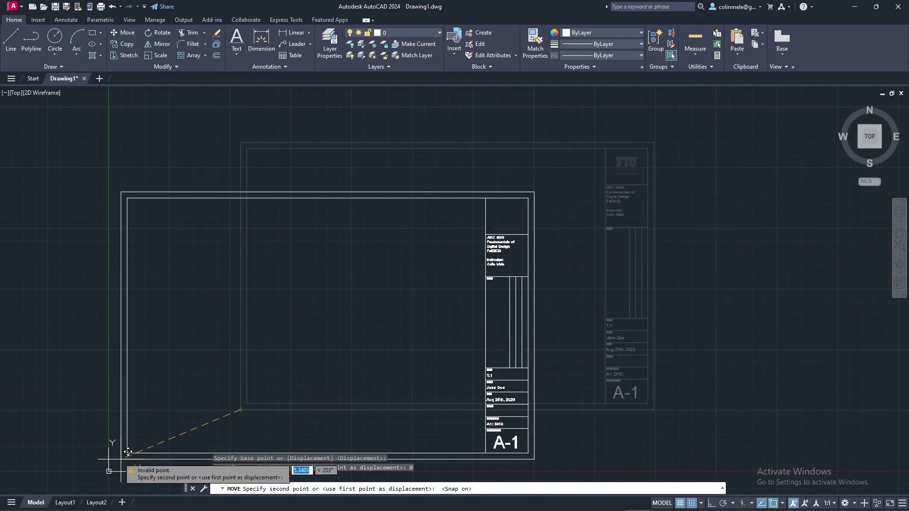
middle_click_drag(128, 451, 246, 299)
scroll(246, 298, "up", 5)
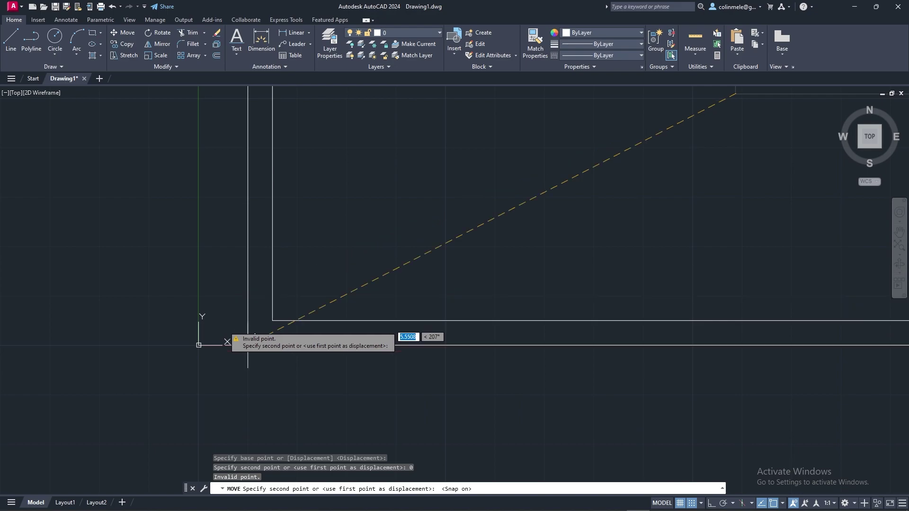
left_click(206, 338)
scroll(403, 336, "down", 7)
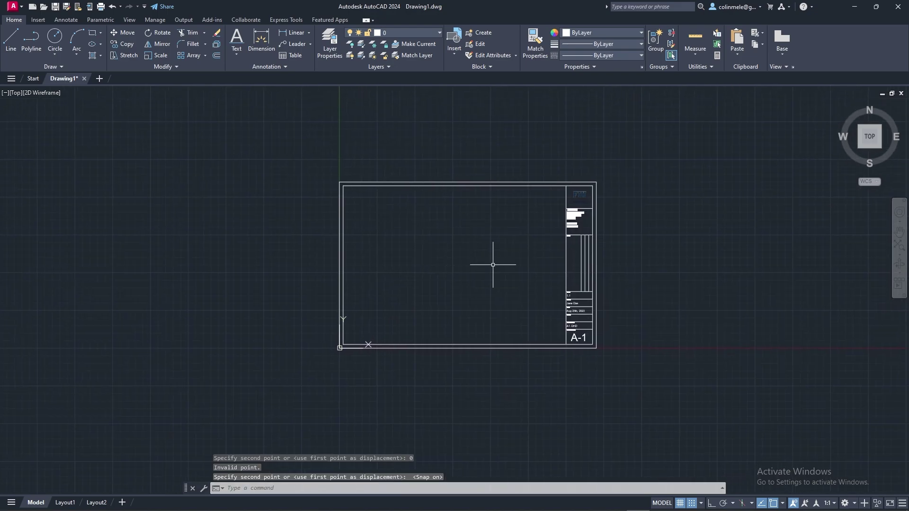
scroll(493, 265, "up", 2)
middle_click_drag(507, 264, 474, 286)
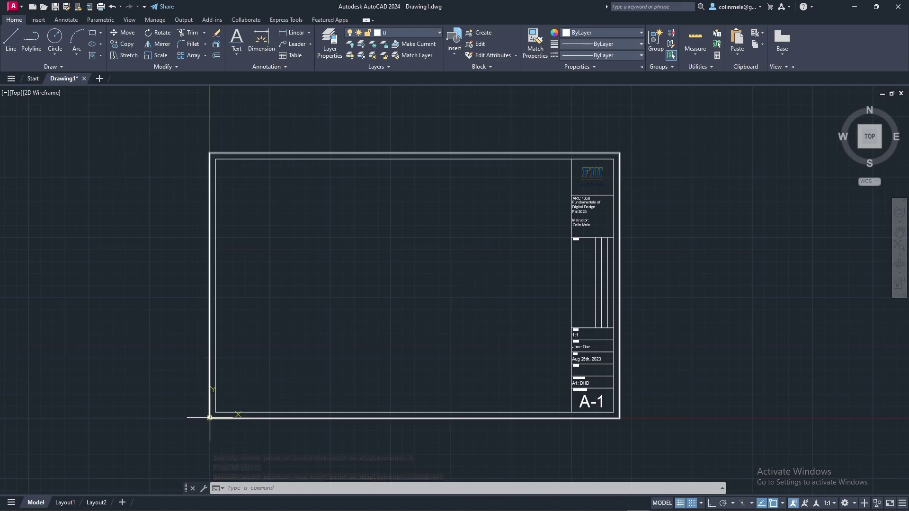
Pan and zoom until the whole sheet, anchored at the origin, is in view.
scroll(580, 250, "up", 6)
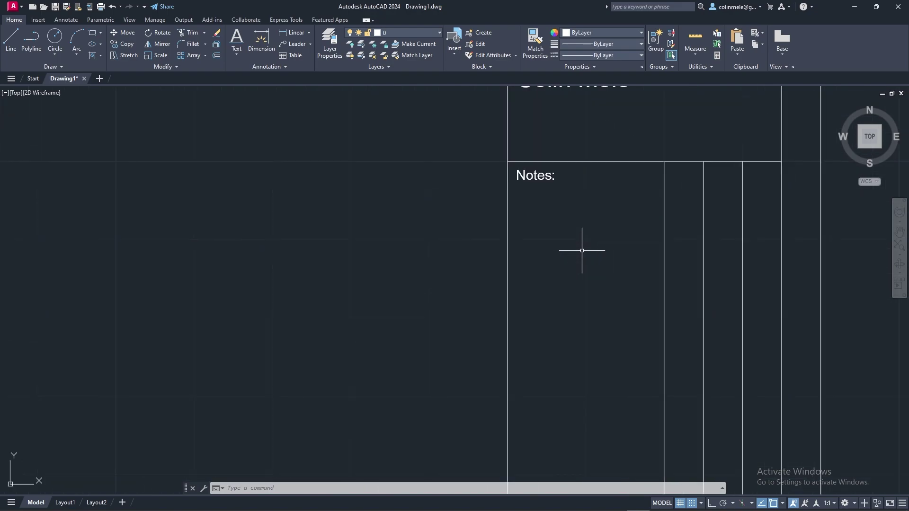
scroll(579, 251, "down", 6)
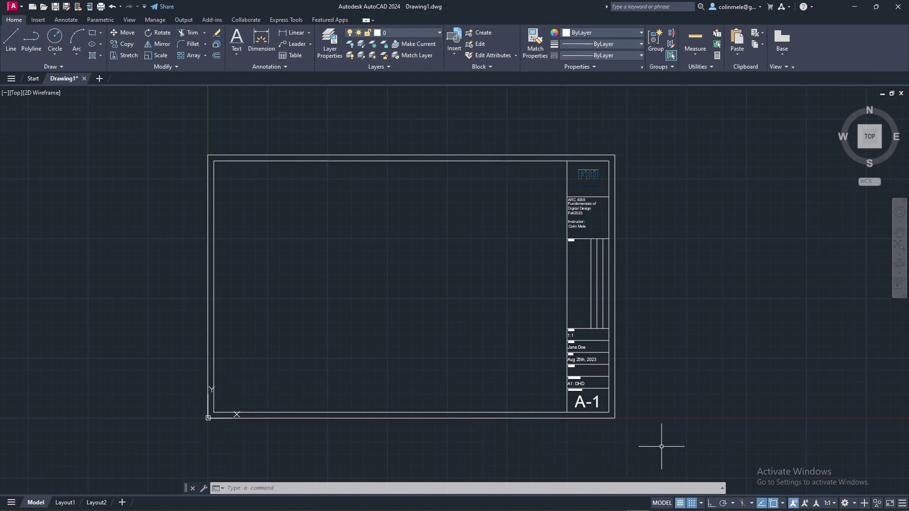
scroll(195, 426, "up", 8)
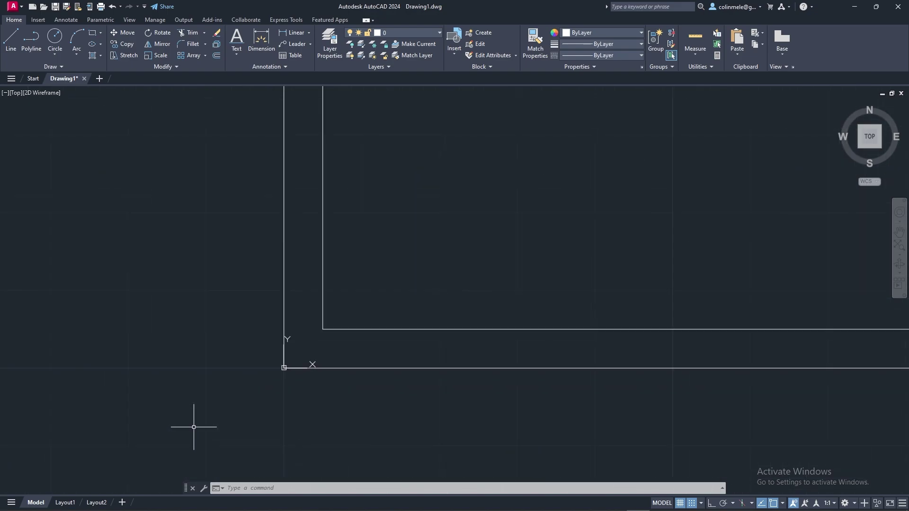
scroll(289, 374, "down", 8)
mouse_move(476, 272)
middle_mouse_down()
mouse_move(393, 306)
mouse_move(421, 289)
mouse_move(482, 302)
mouse_move(423, 307)
middle_mouse_up()
scroll(537, 335, "up", 2)
scroll(477, 296, "down", 2)
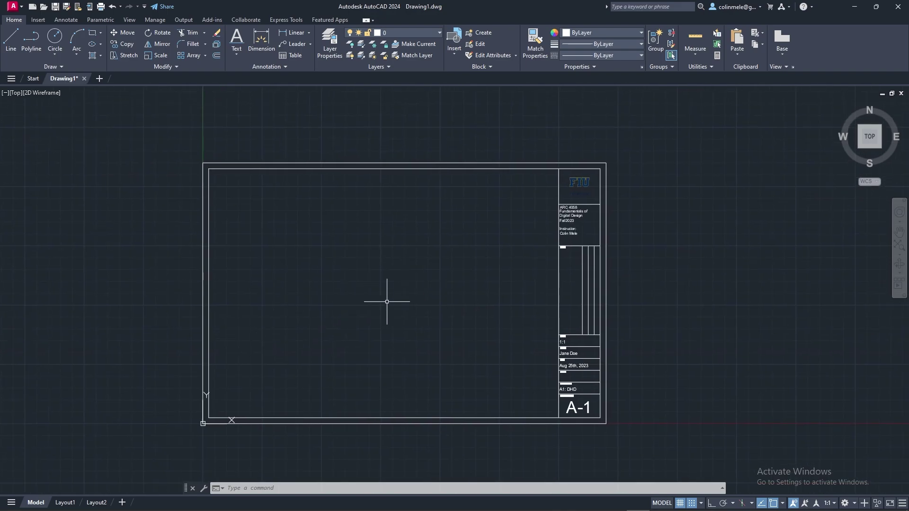
middle_click_drag(387, 302, 419, 299)
middle_click_drag(670, 289, 562, 288)
mouse_move(96, 498)
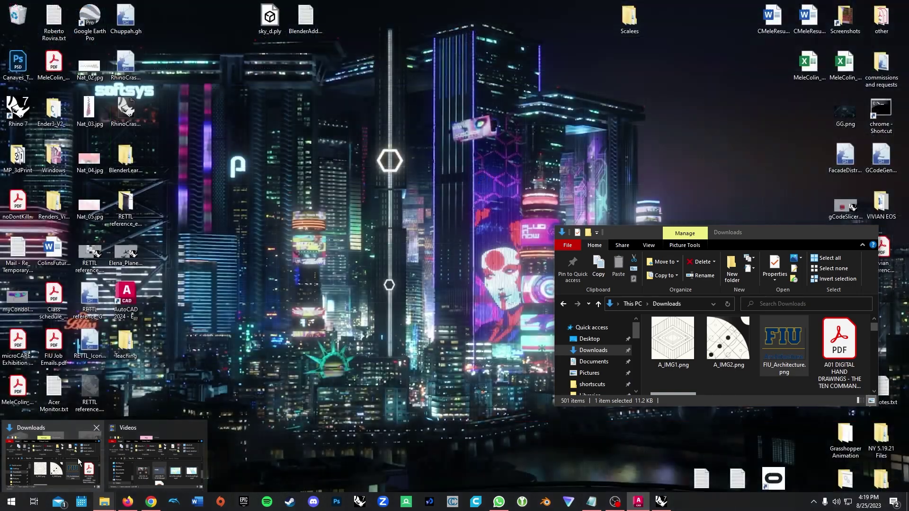
Drag A_IMG1.png from Downloads into the sheet's drawing area at scale 1, unrotated.
left_click(78, 458)
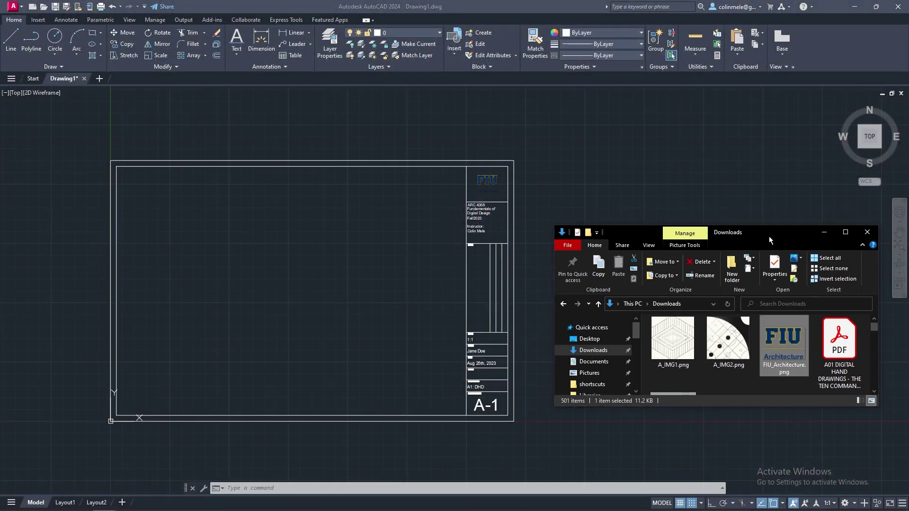
left_click_drag(768, 236, 759, 209)
left_click(716, 351)
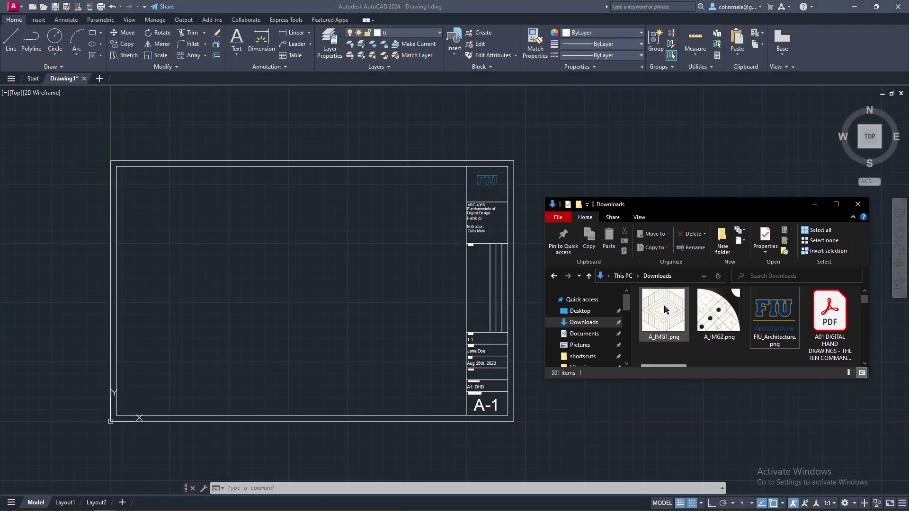
left_click_drag(659, 310, 243, 256)
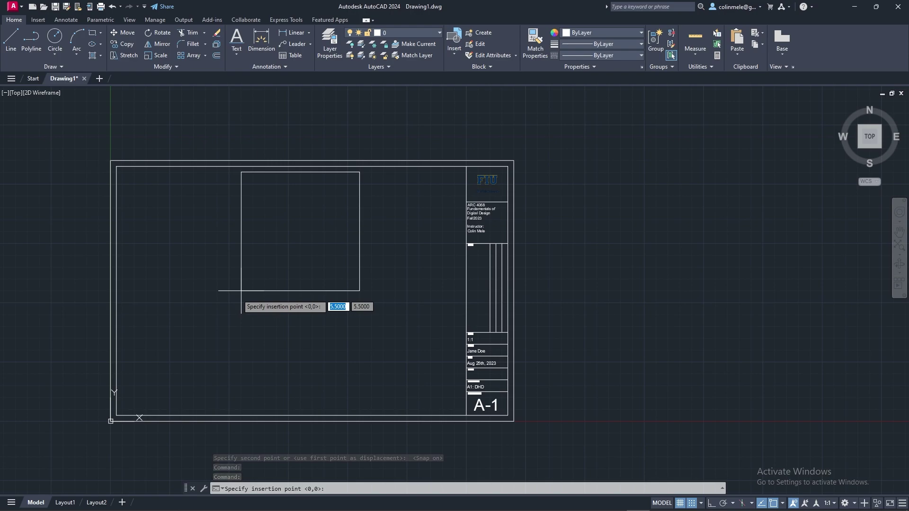
left_click(241, 290)
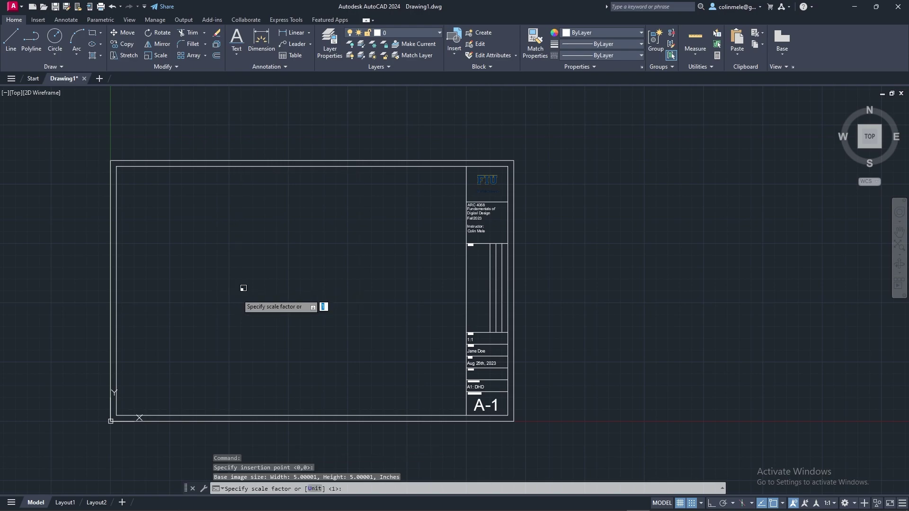
key("Return")
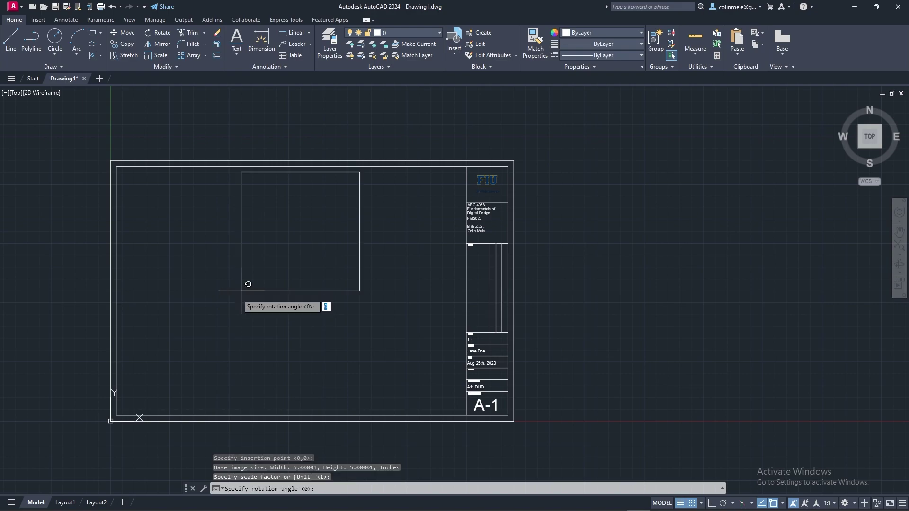
key("Return")
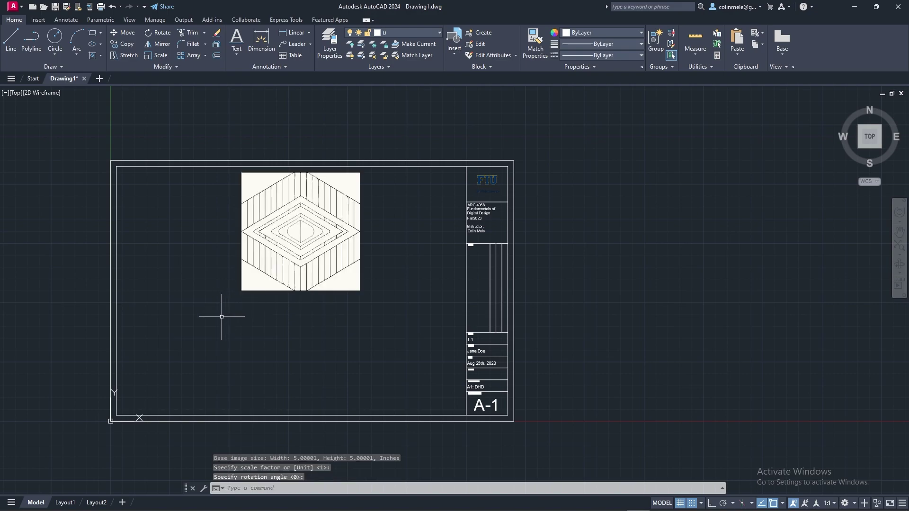
left_click(203, 260)
scroll(243, 258, "up", 4)
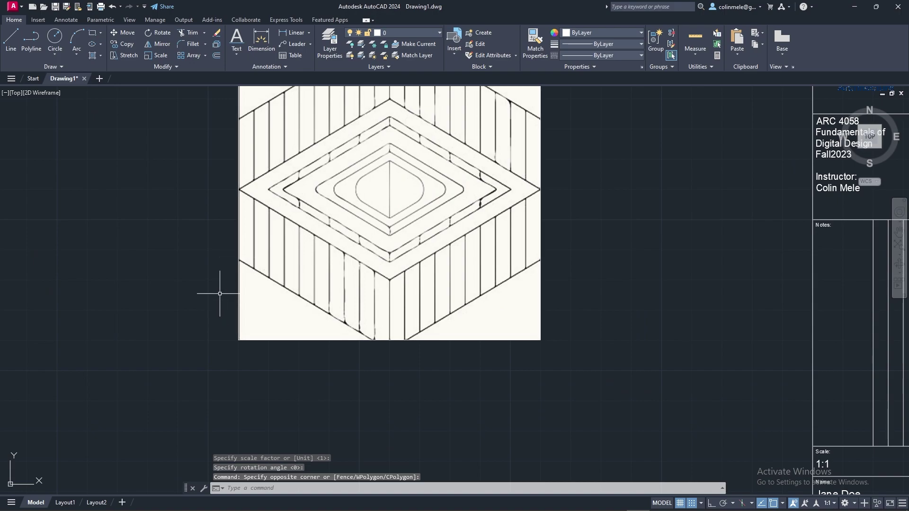
Insert another A_IMG1.png copy right of the sheet at scale 1, rotation 0.
scroll(220, 294, "down", 4)
left_click(104, 505)
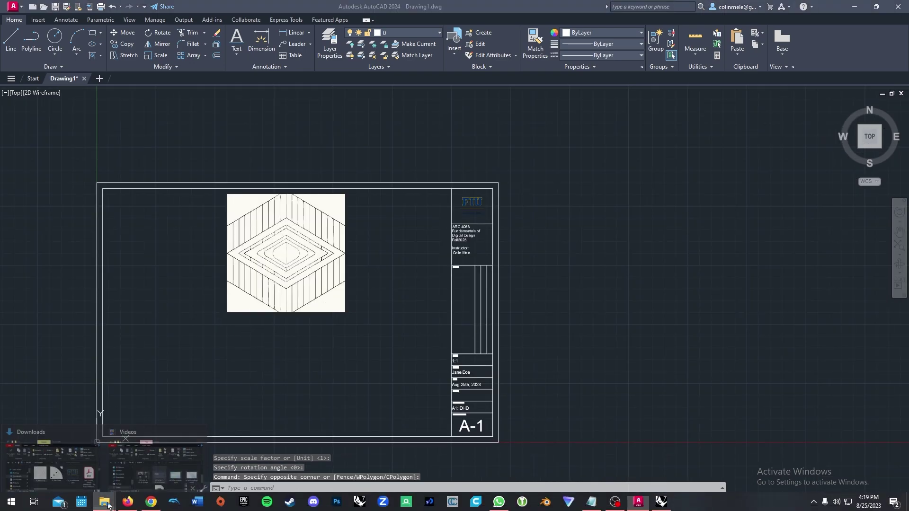
left_click(53, 457)
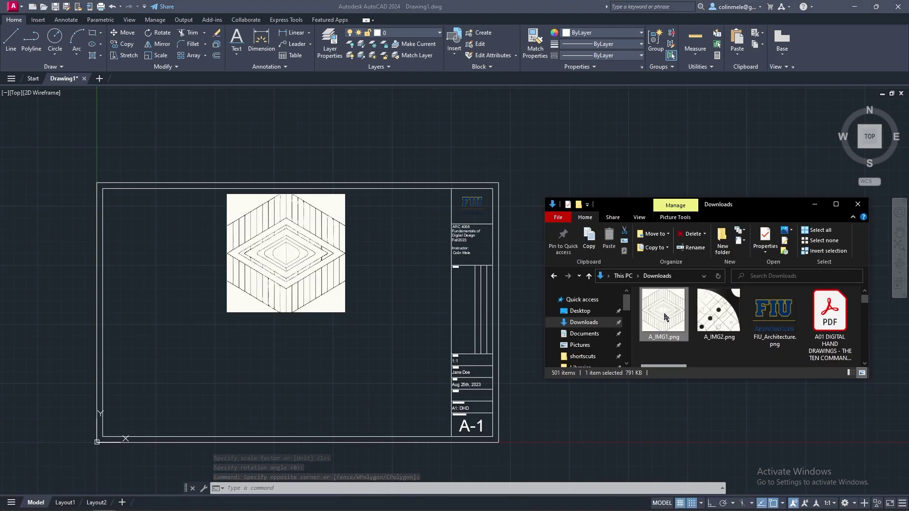
left_click_drag(664, 317, 568, 278)
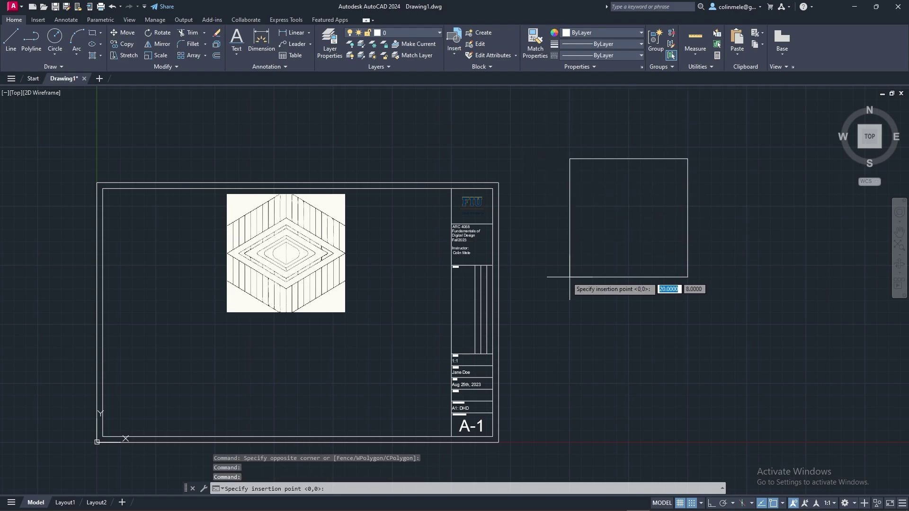
left_click(570, 335)
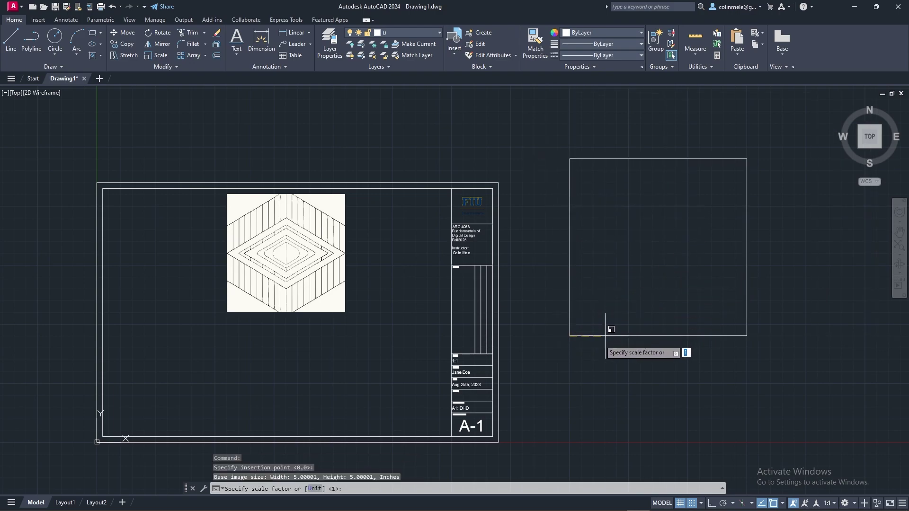
key("Return")
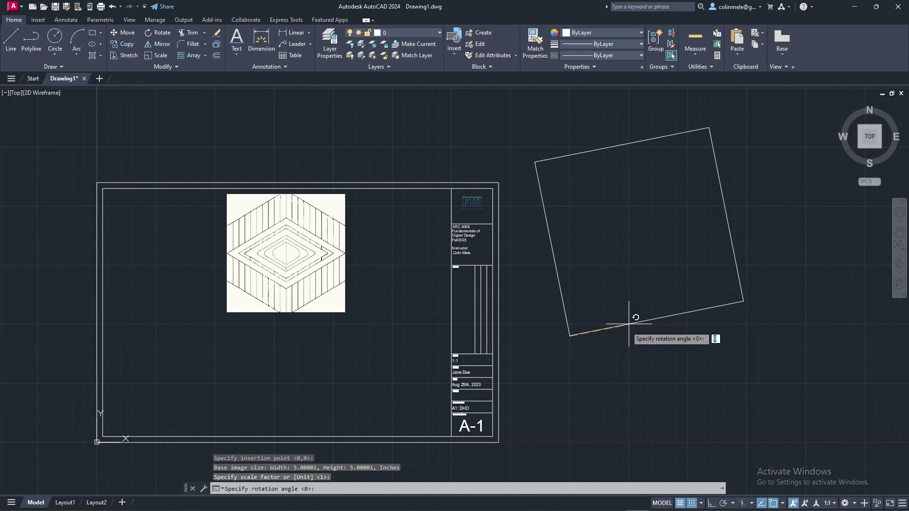
left_click(681, 337)
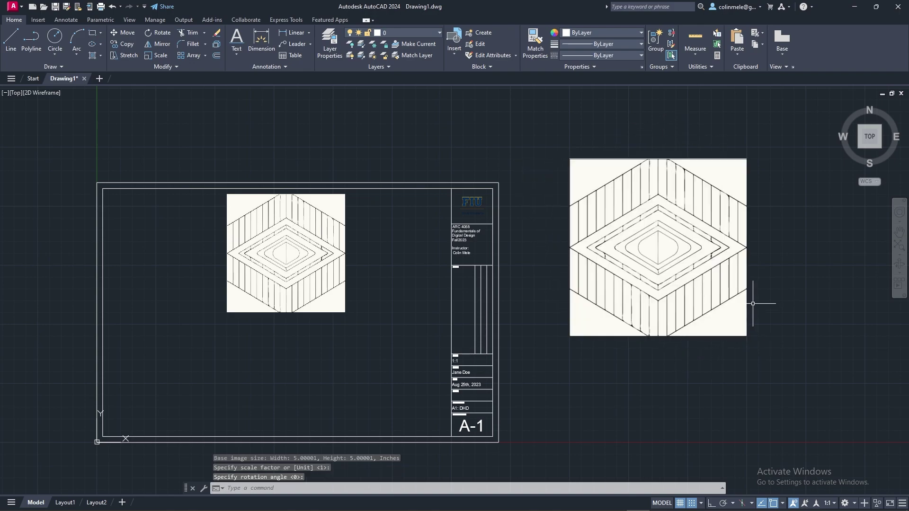
Cancel the accidental grip resize and recentre the view on the unchanged copy.
left_click(747, 335)
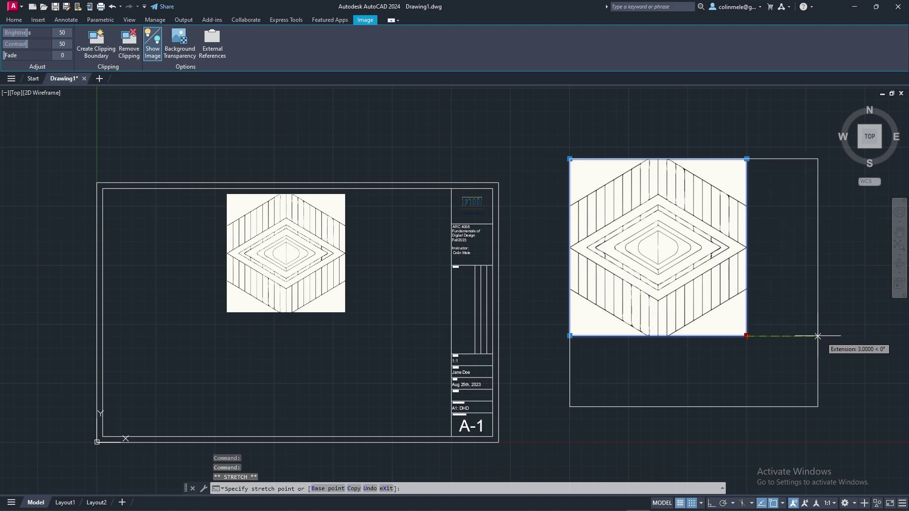
key("Escape")
middle_click_drag(767, 276, 594, 295)
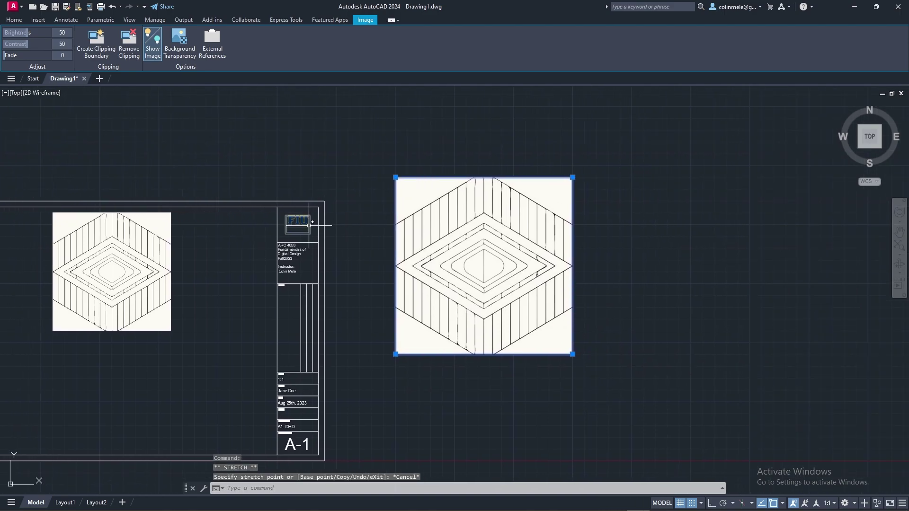
key("Escape")
key("Escape")
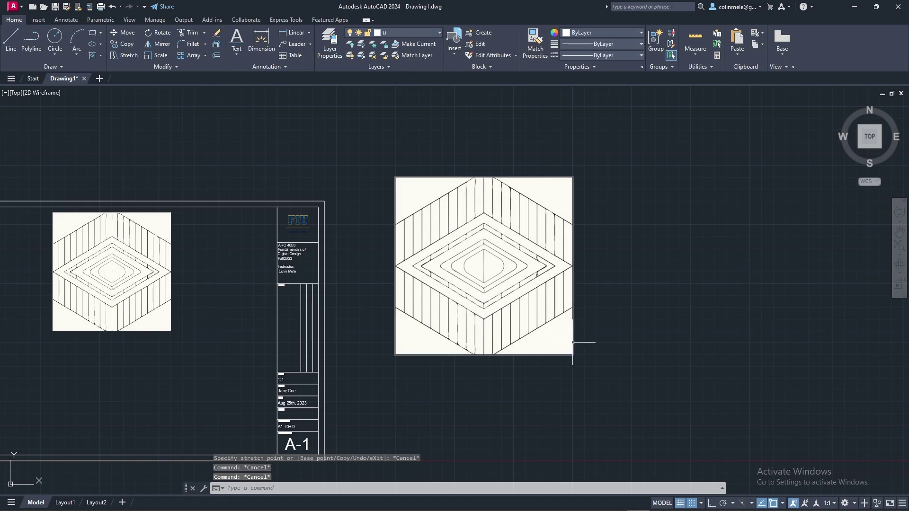
left_click(572, 343)
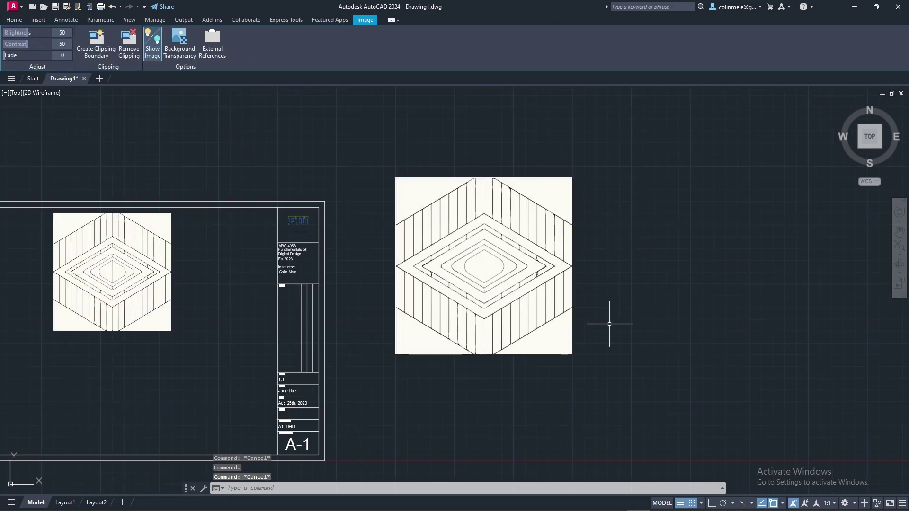
key("Escape")
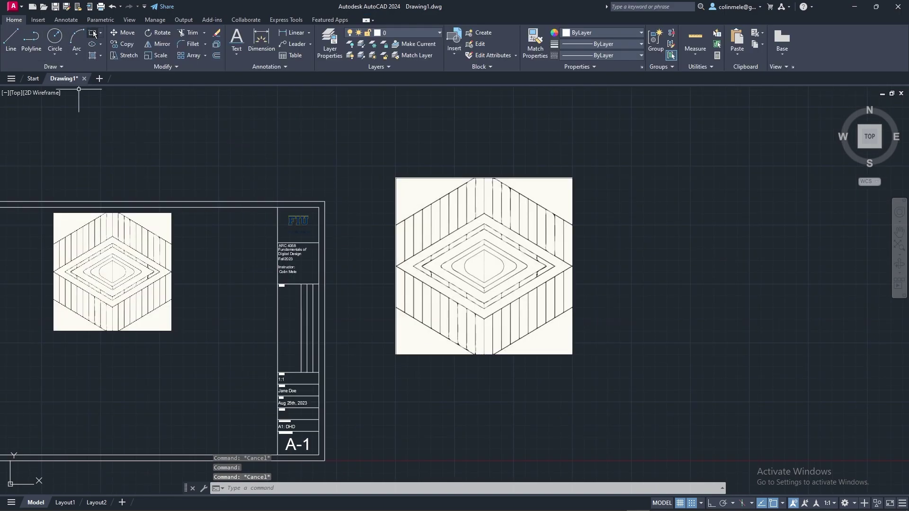
Draw a 5 x 5 rectangle to the right of the second image copy.
left_click(94, 34)
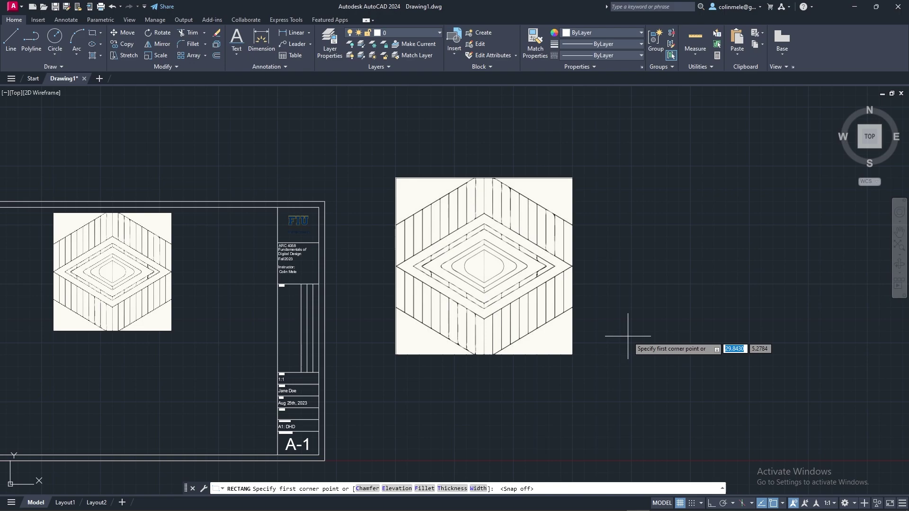
left_click(616, 345)
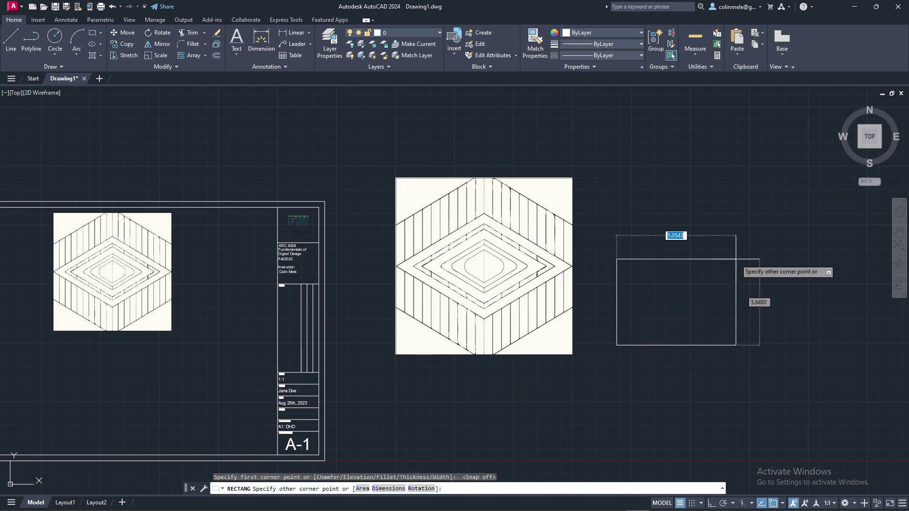
key("Tab")
type("5")
key("Tab")
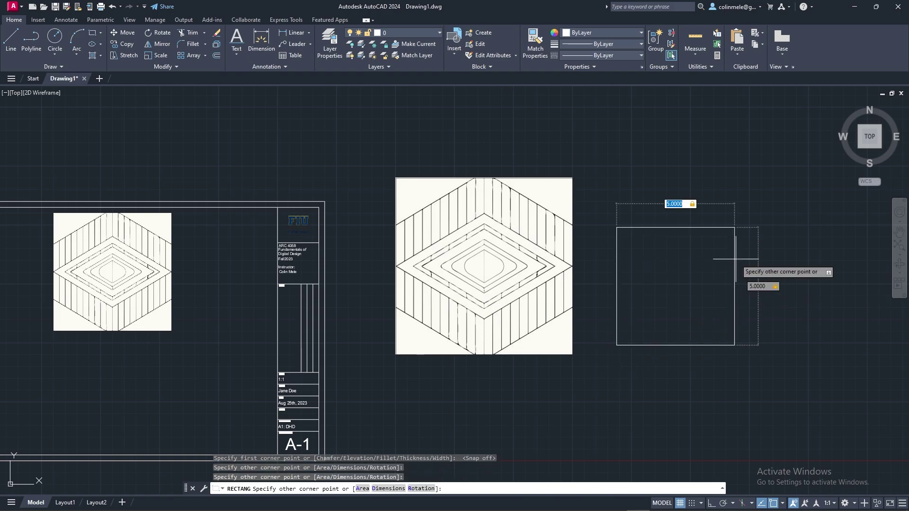
key("Return")
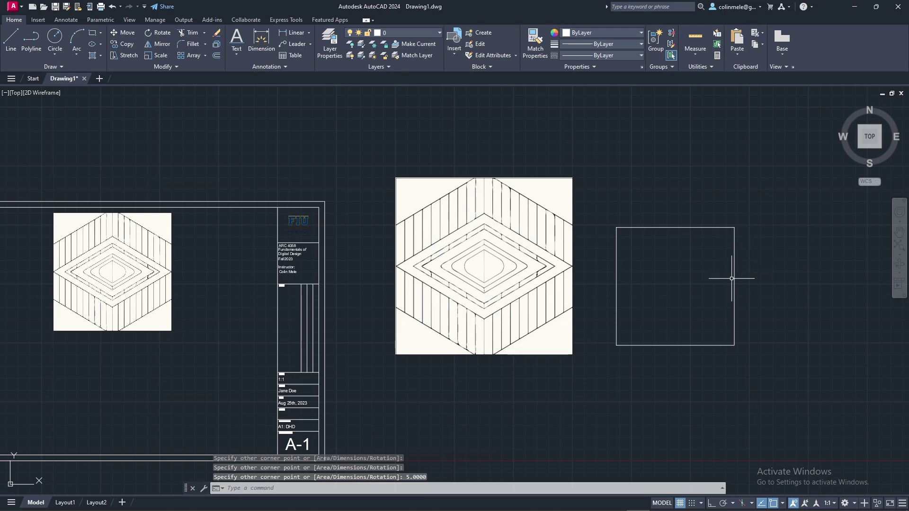
Clear a stray selection window and select the large copied image.
left_click(732, 285)
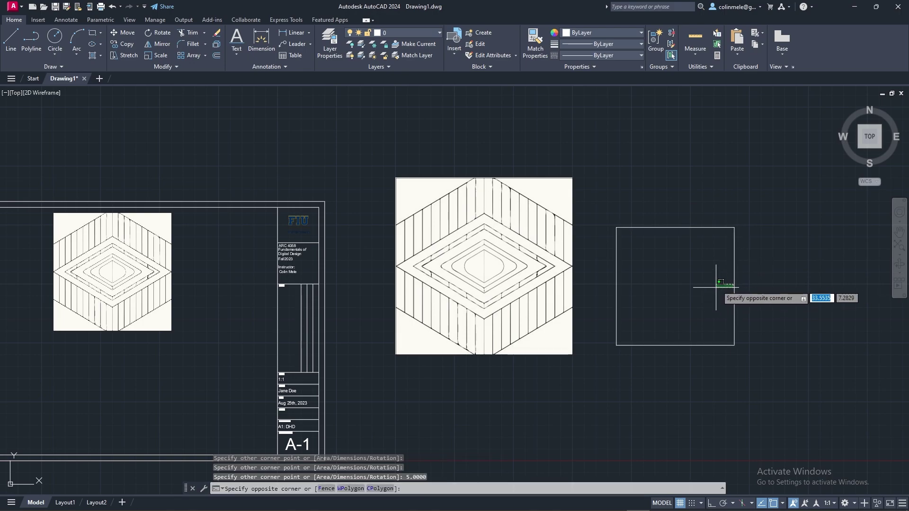
left_click(742, 294)
left_click(575, 302)
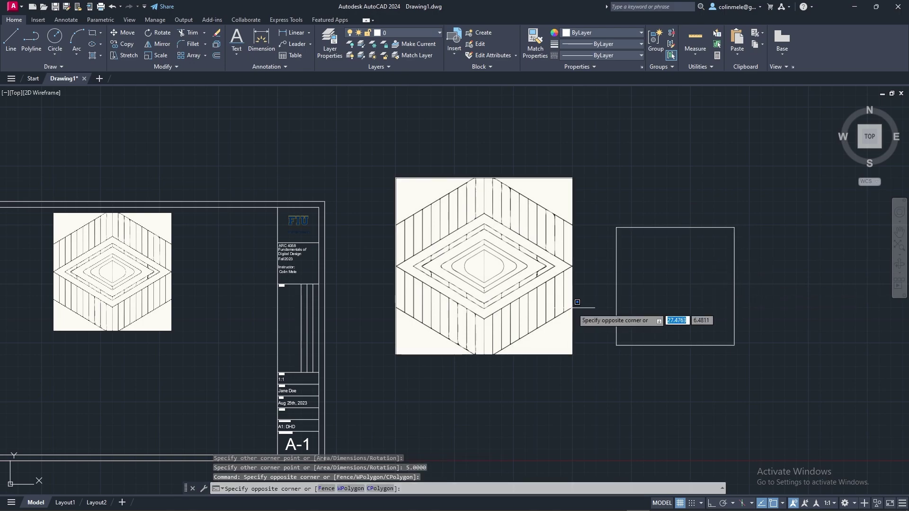
left_click(570, 303)
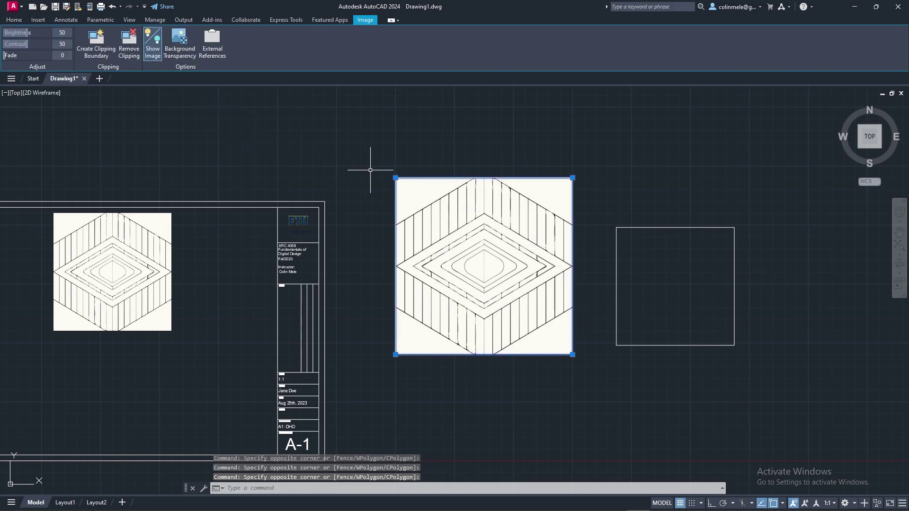
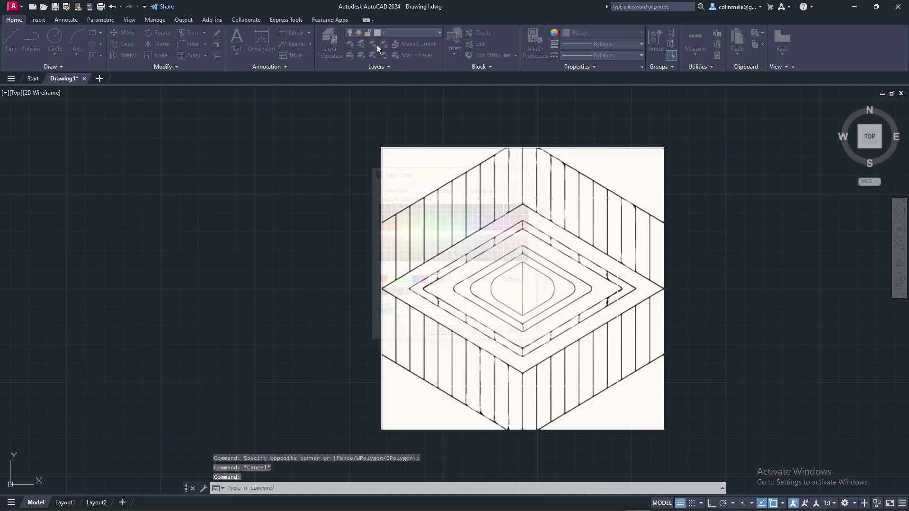
Pick red for layer 0's colour, then pan to show the A-1 sheet and image.
left_click(381, 281)
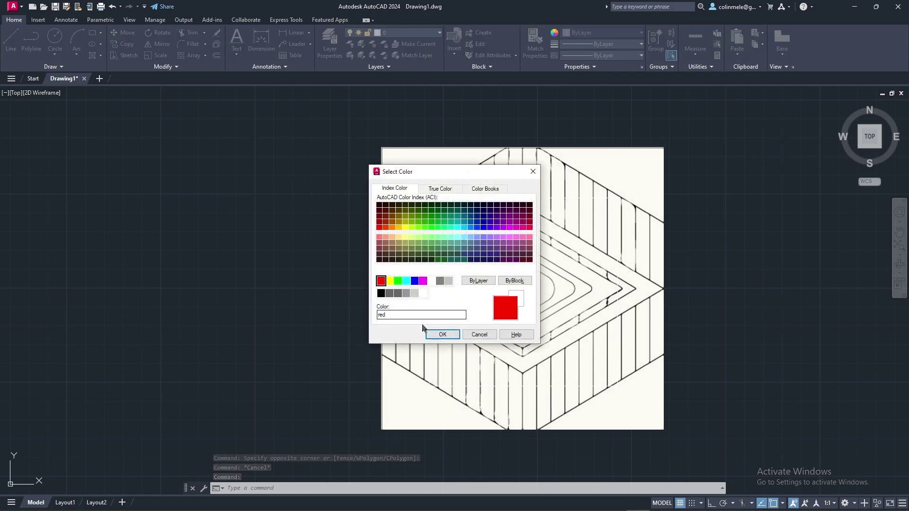
left_click(442, 335)
left_click(314, 326)
key("Escape")
key("Escape")
key("Escape")
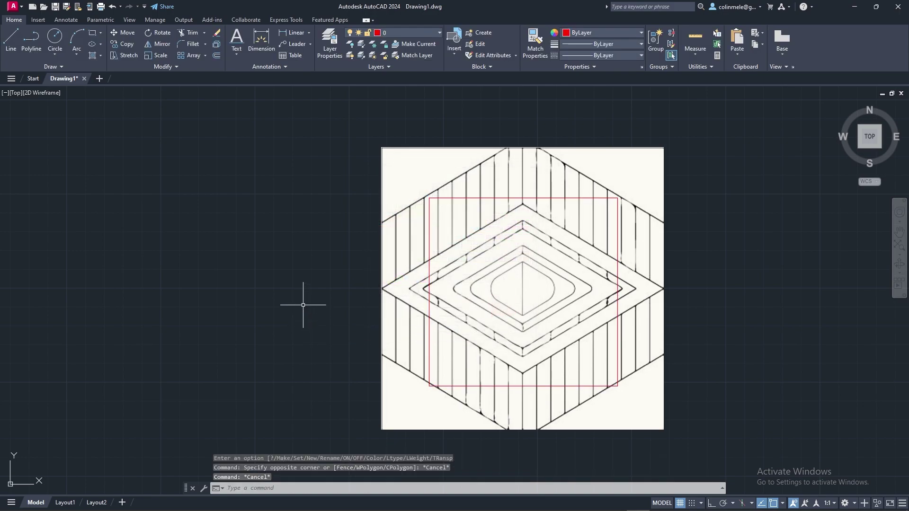
scroll(280, 254, "down", 4)
middle_click_drag(280, 254, 479, 254)
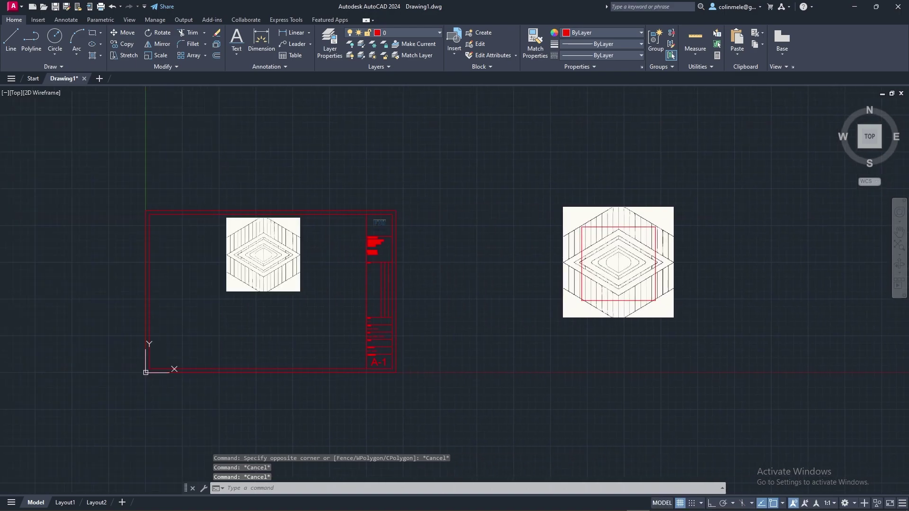
Confirm layer 0's colour as red from the Layer list and centre on the right-hand image.
left_click(440, 34)
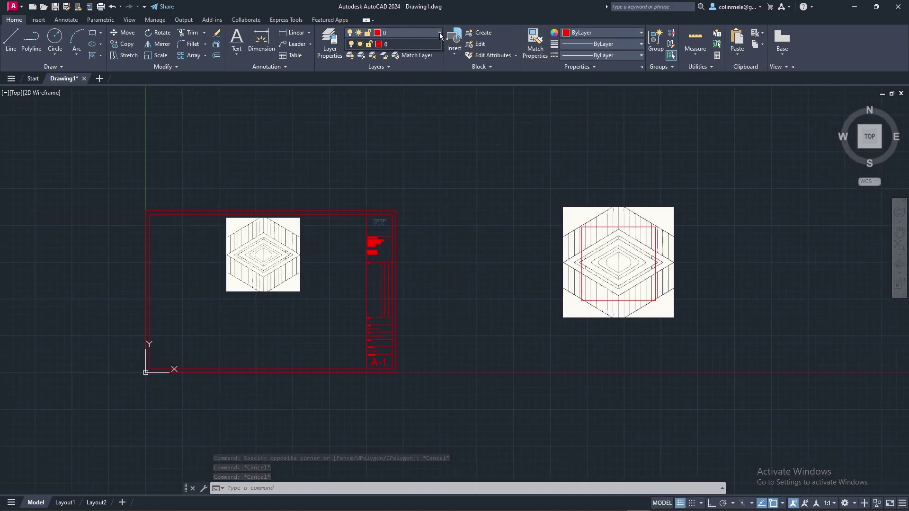
left_click(378, 45)
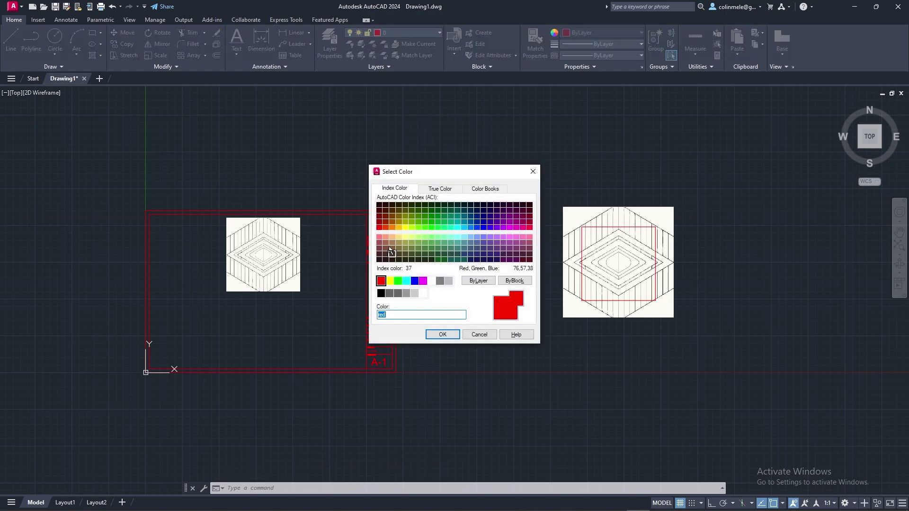
left_click(442, 334)
key("Escape")
key("Escape")
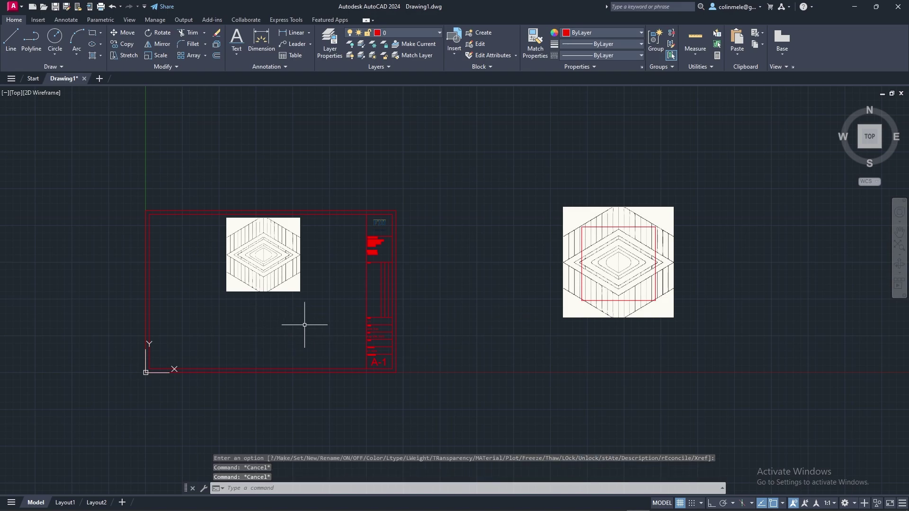
scroll(615, 251, "up", 5)
scroll(612, 253, "down", 2)
middle_click_drag(613, 253, 496, 279)
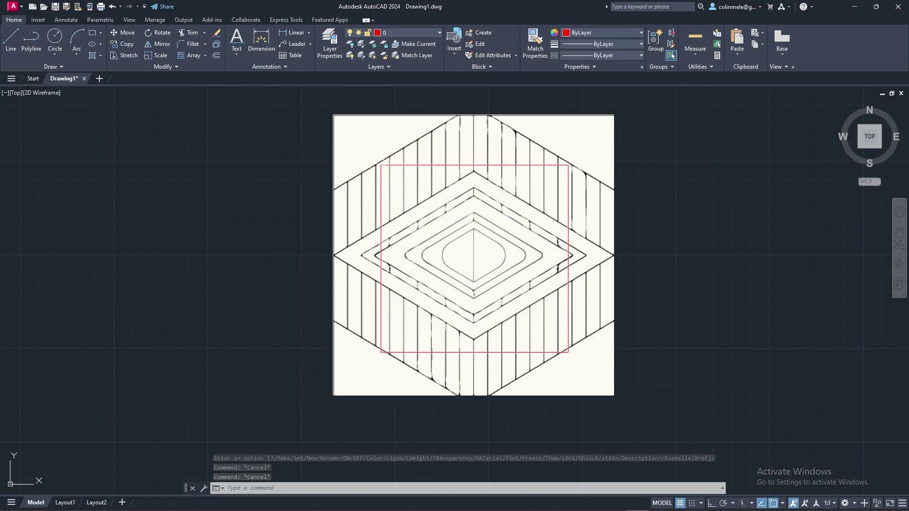
Clip the right-hand pattern image to a boundary at the red rectangle's corners.
left_click(270, 182)
left_click(335, 146)
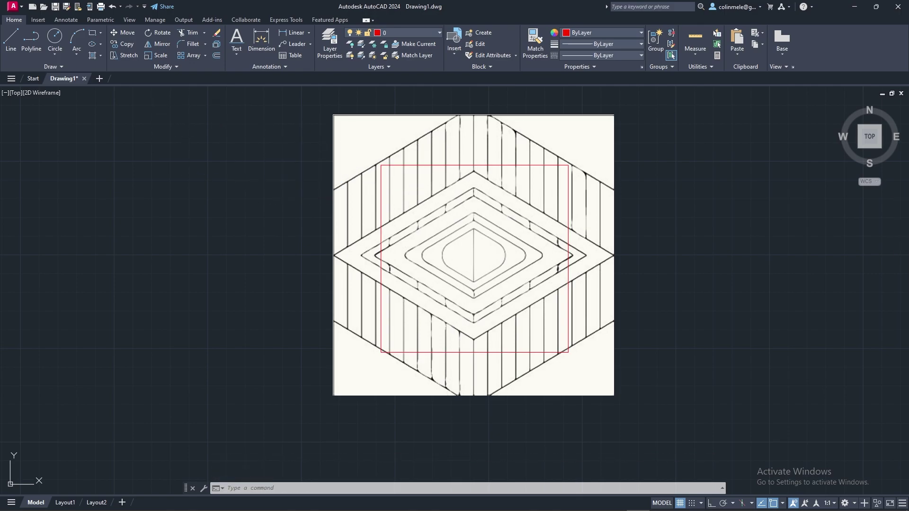
key("Escape")
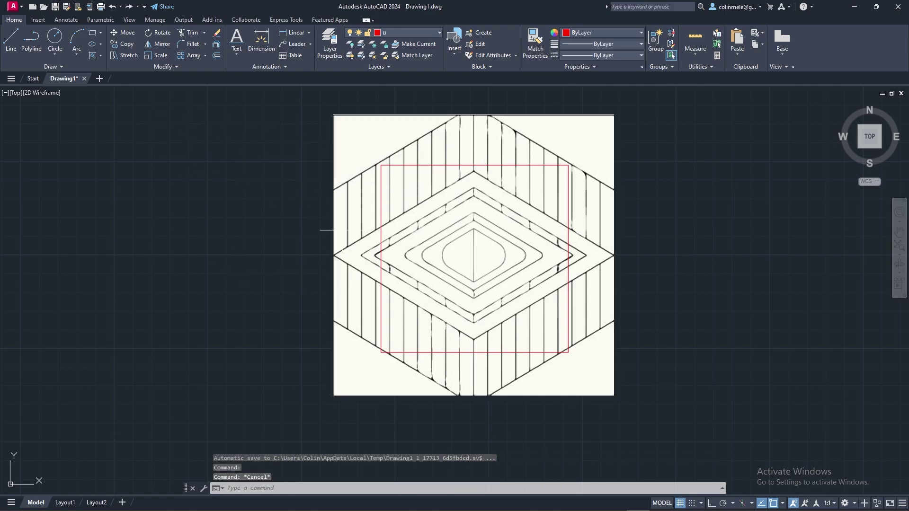
left_click(334, 230)
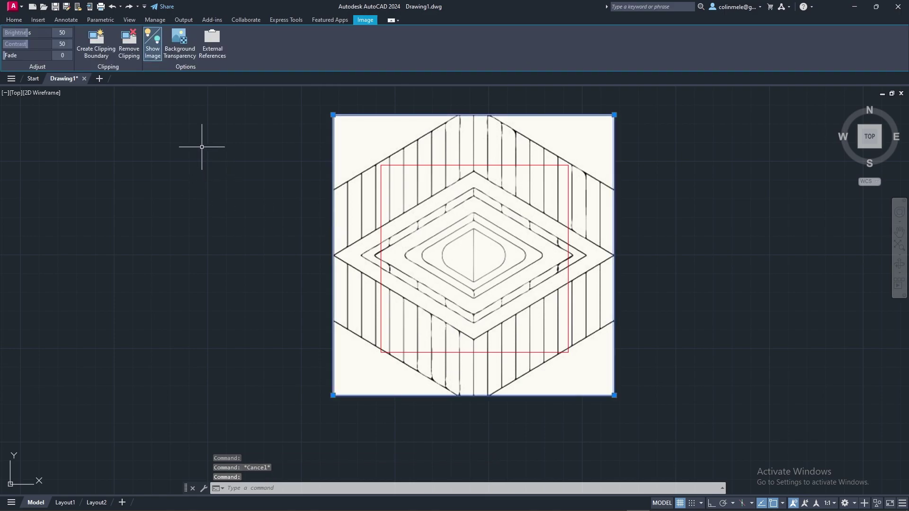
left_click(99, 50)
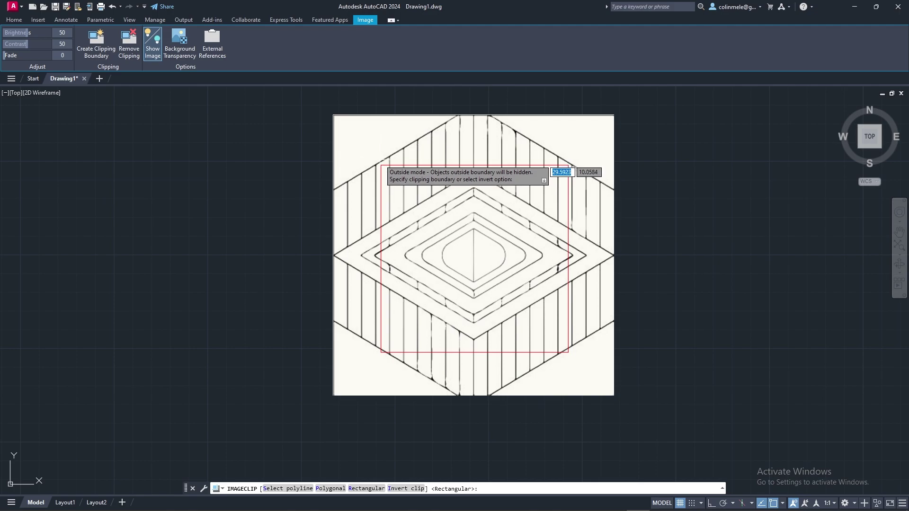
left_click(381, 165)
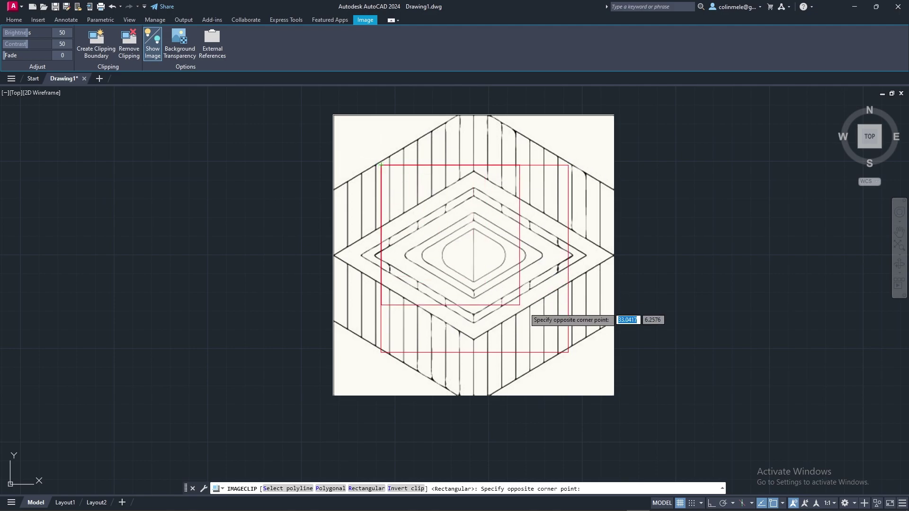
left_click(568, 352)
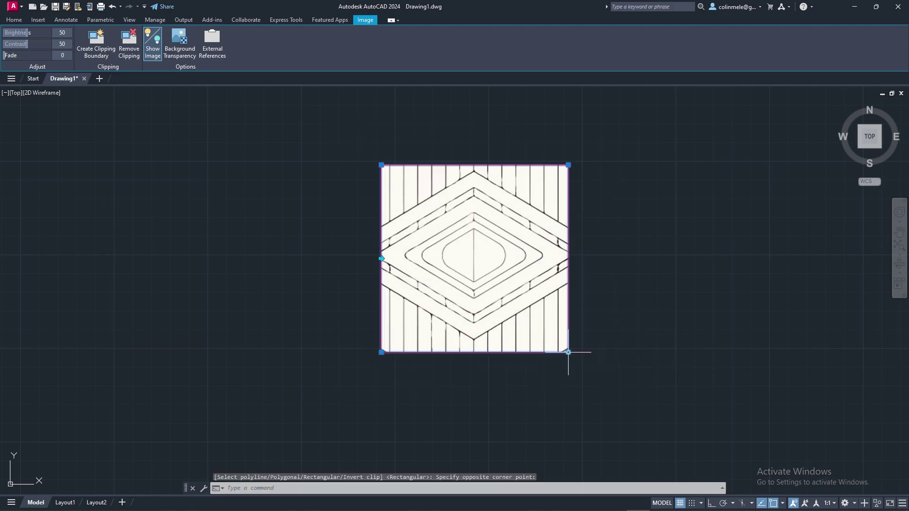
key("Escape")
key("Escape")
key("Escape")
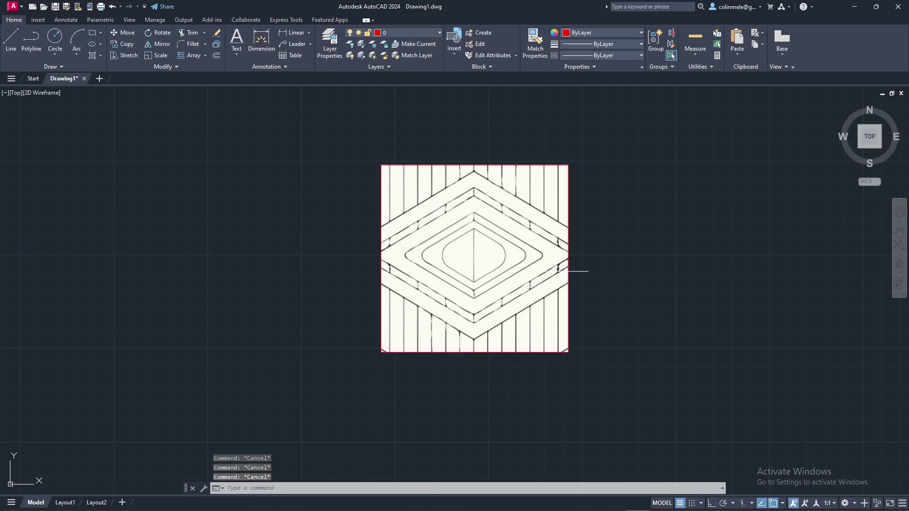
Select the red rectangle via selection cycling, delete it, and reselect the cropped image.
left_click(573, 263)
left_click(608, 308)
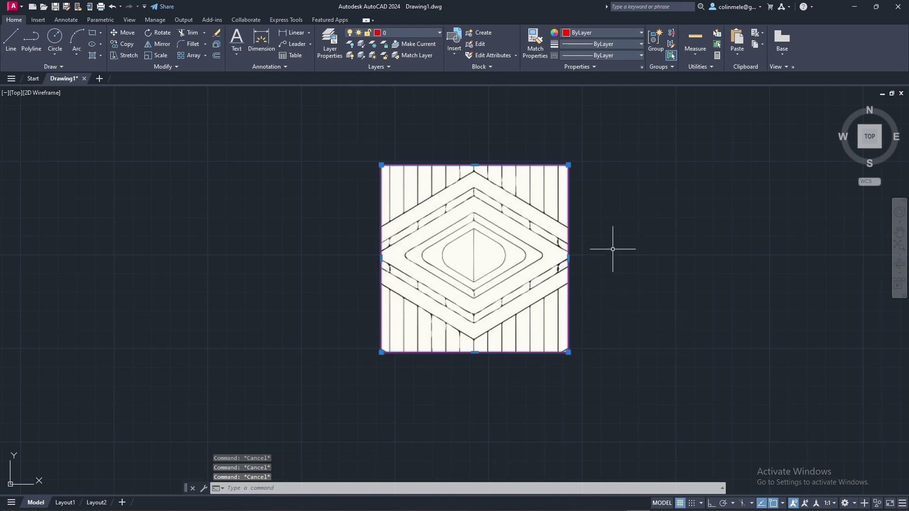
key("Delete")
left_click(568, 255)
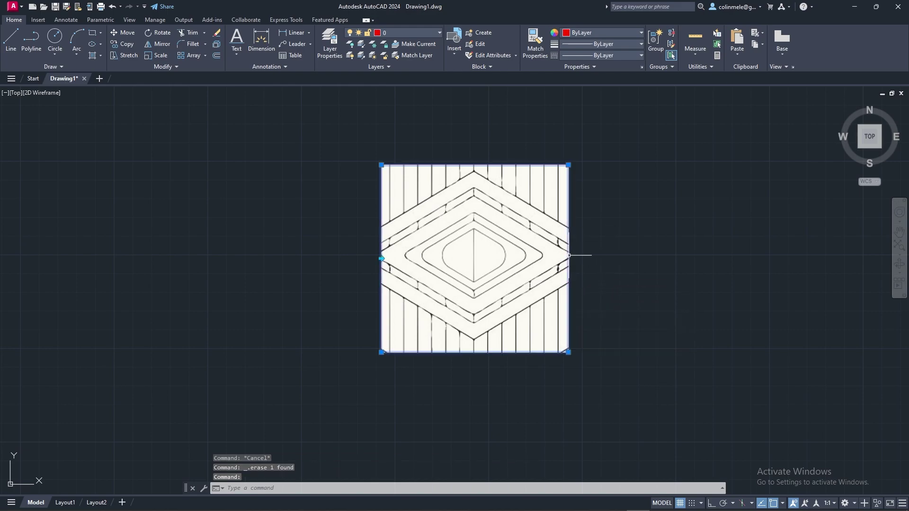
scroll(641, 251, "down", 4)
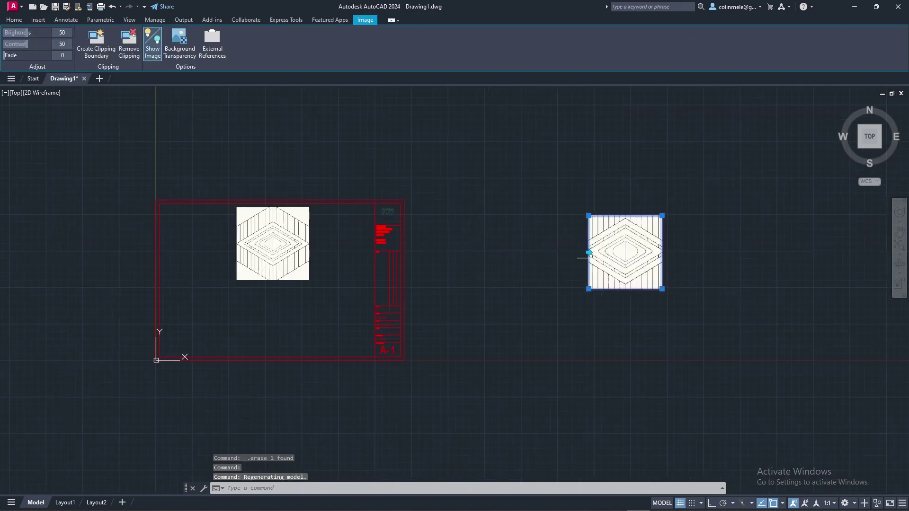
Move the cropped image from its centre to a spot below the first image.
key("Return")
left_click(628, 254)
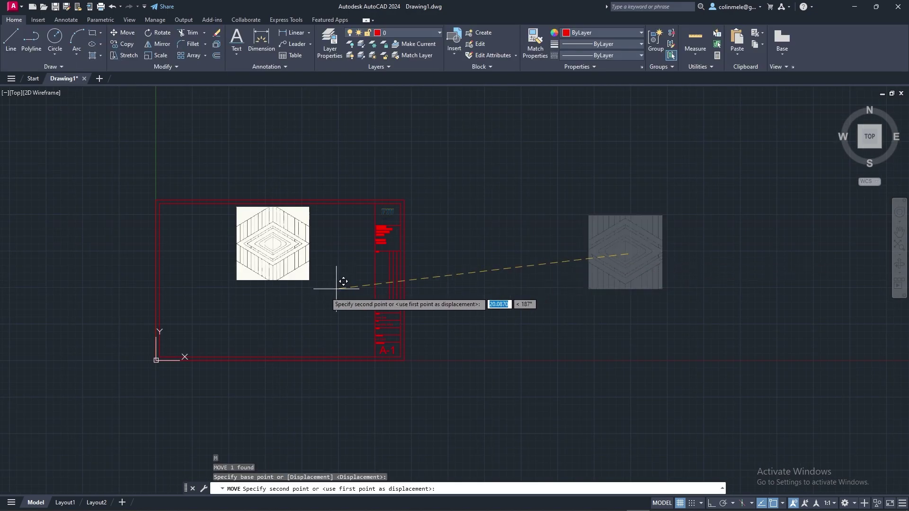
left_click(280, 308)
scroll(280, 307, "up", 4)
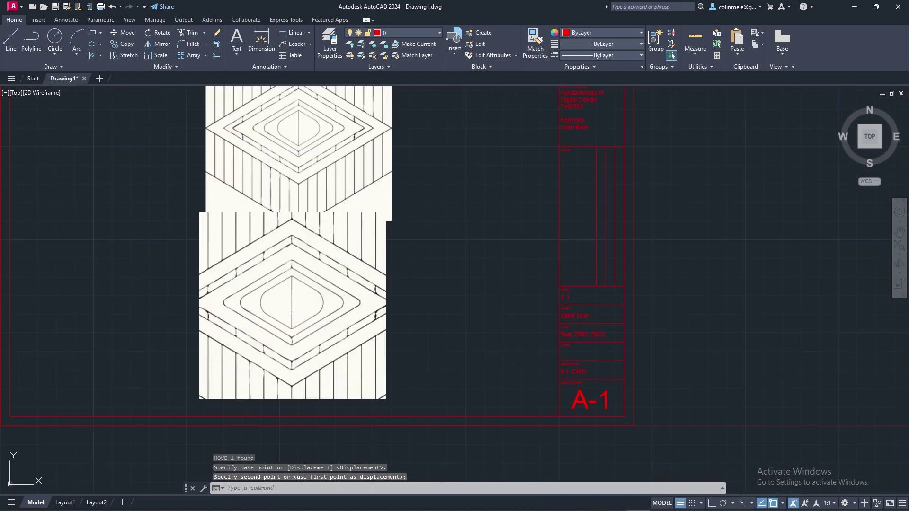
Move the lower pattern image further right, beside the A-1 title block.
left_click(395, 298)
left_click(321, 241)
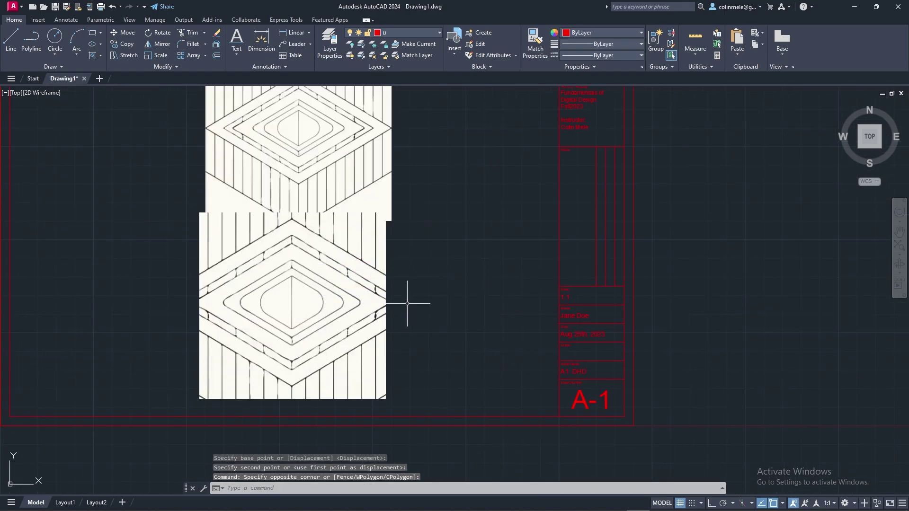
left_click(426, 313)
left_click(359, 265)
type("m")
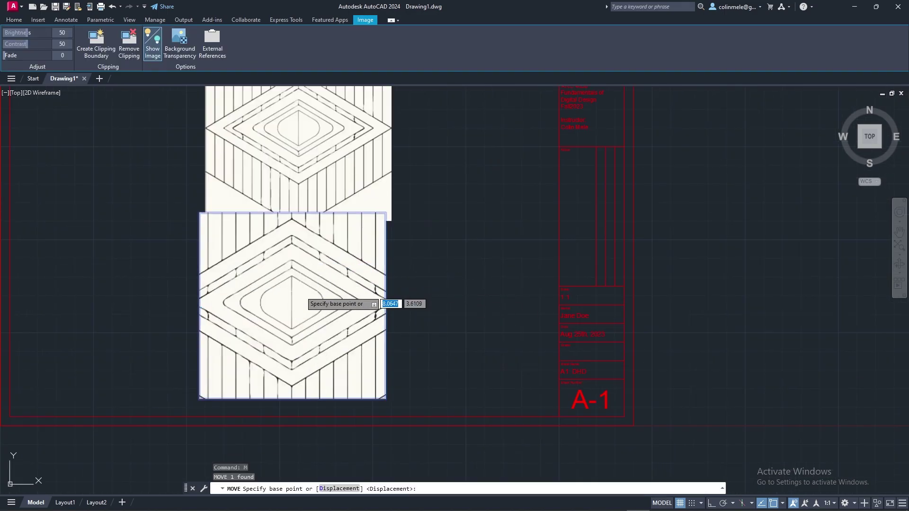
key("Return")
left_click(292, 299)
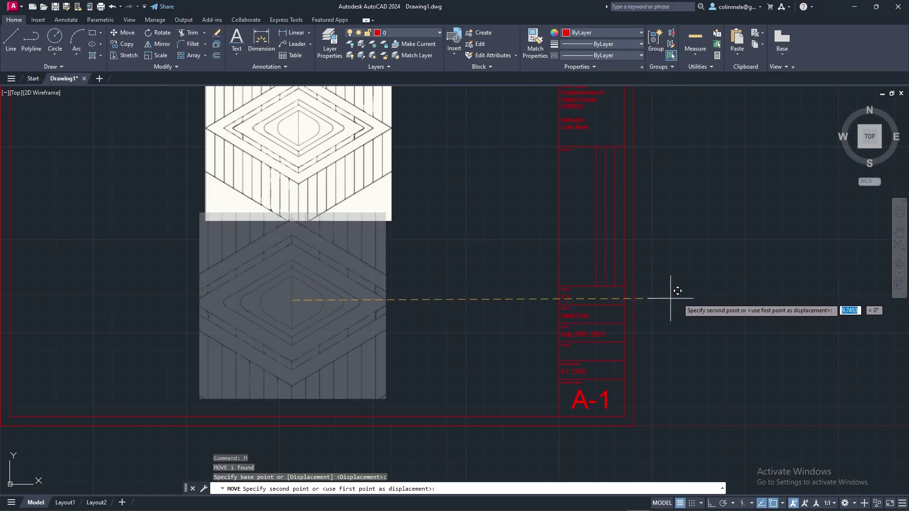
left_click(772, 311)
scroll(713, 312, "down", 2)
scroll(670, 178, "up", 3)
scroll(634, 161, "down", 4)
scroll(724, 265, "up", 5)
middle_click_drag(702, 267, 589, 277)
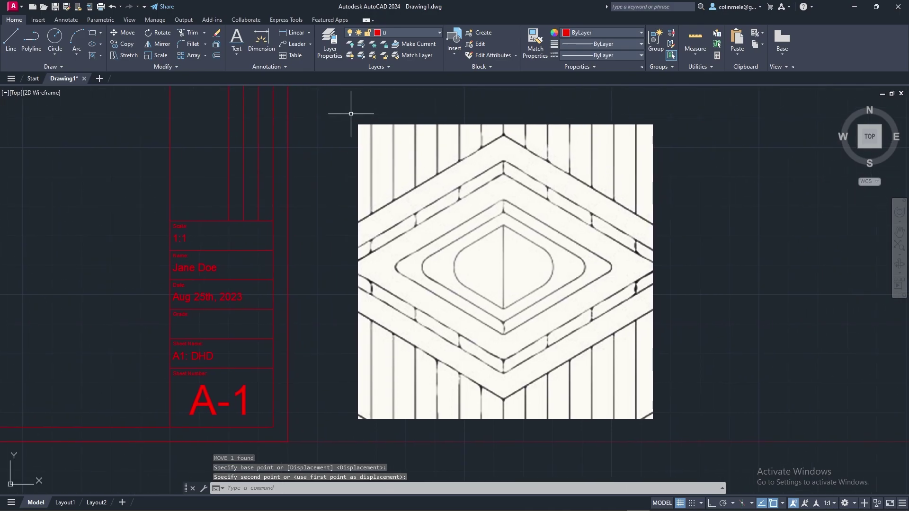
Set image frames to Display and plot frames on the Insert tab.
left_click(47, 21)
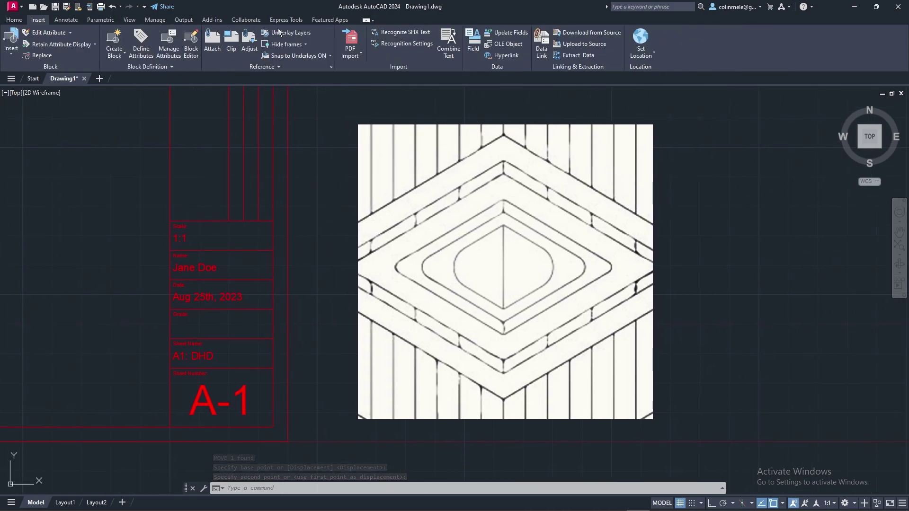
left_click(284, 33)
key("Escape")
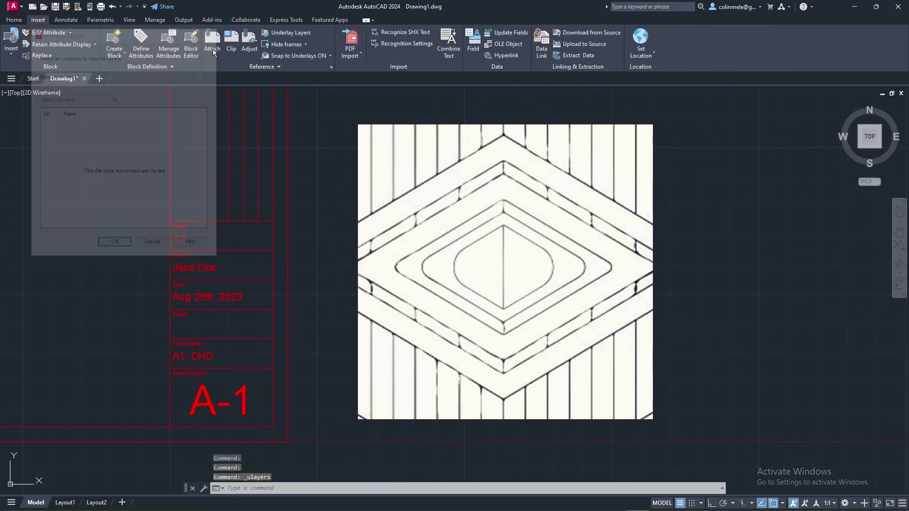
left_click(295, 44)
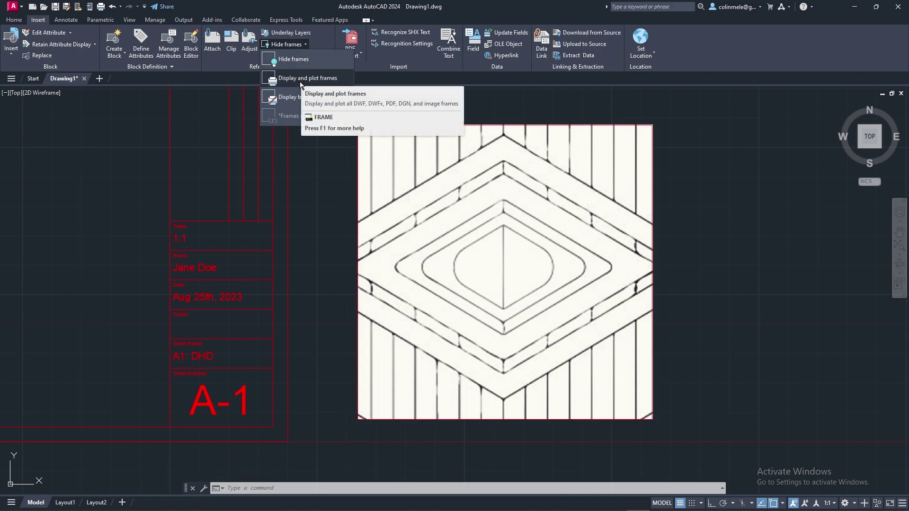
left_click(299, 80)
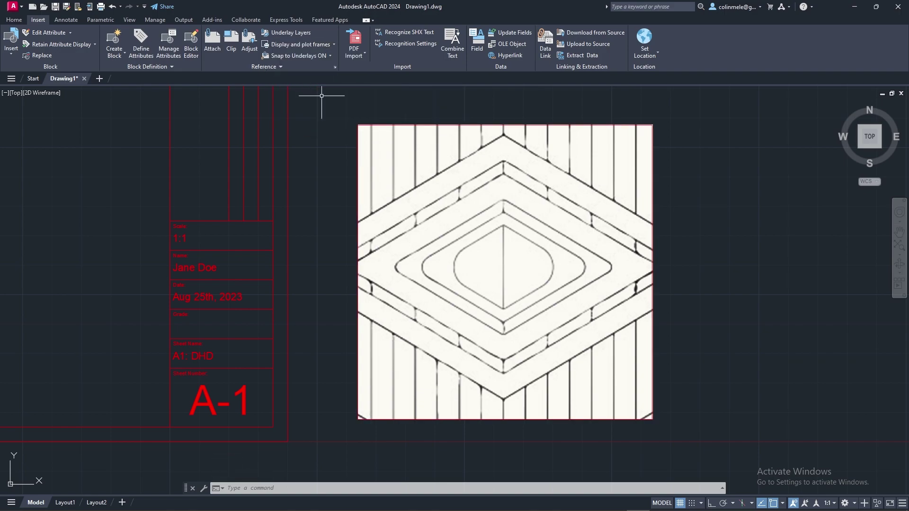
Select the pattern image and start moving it from a base point on the image.
left_click(357, 207)
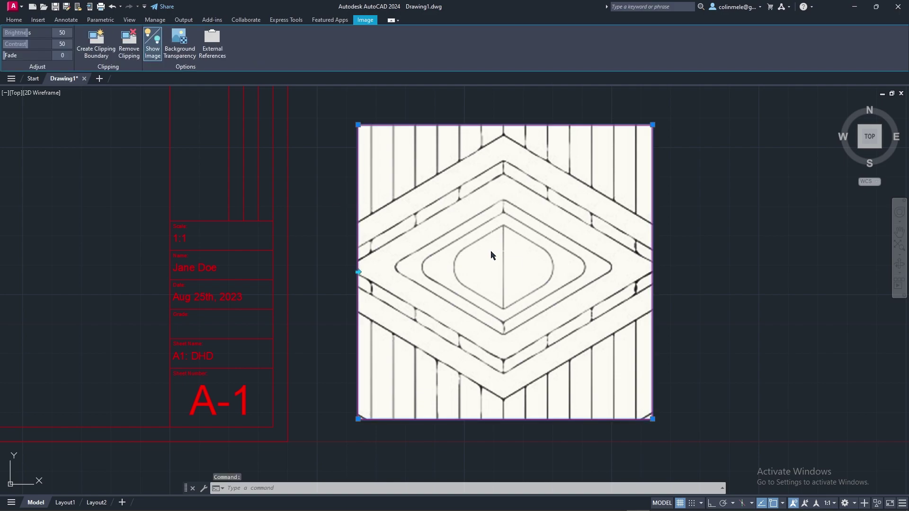
type("m")
key("Return")
left_click(503, 258)
Drop the diamond image into the sheet's empty upper frame and pan to the title block.
scroll(350, 255, "down", 4)
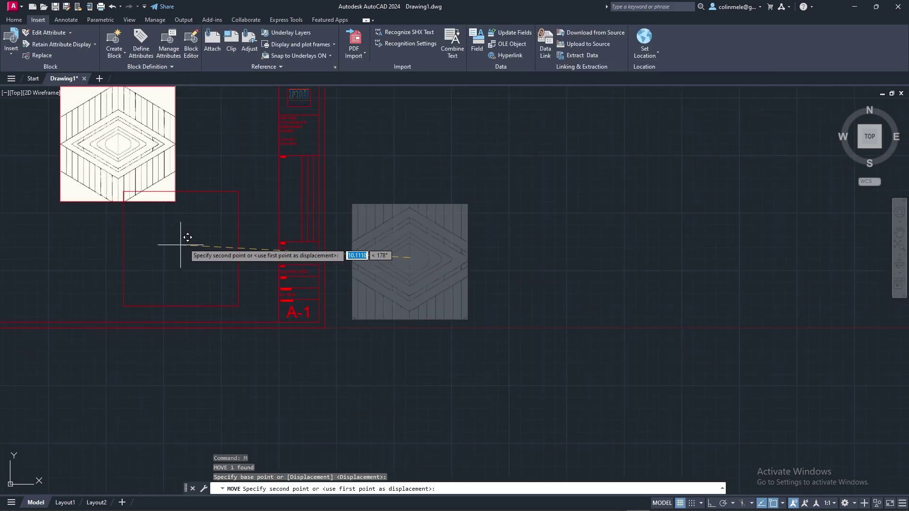
left_click(116, 258)
middle_click_drag(224, 246, 391, 285)
key("Escape")
key("Escape")
scroll(287, 247, "up", 3)
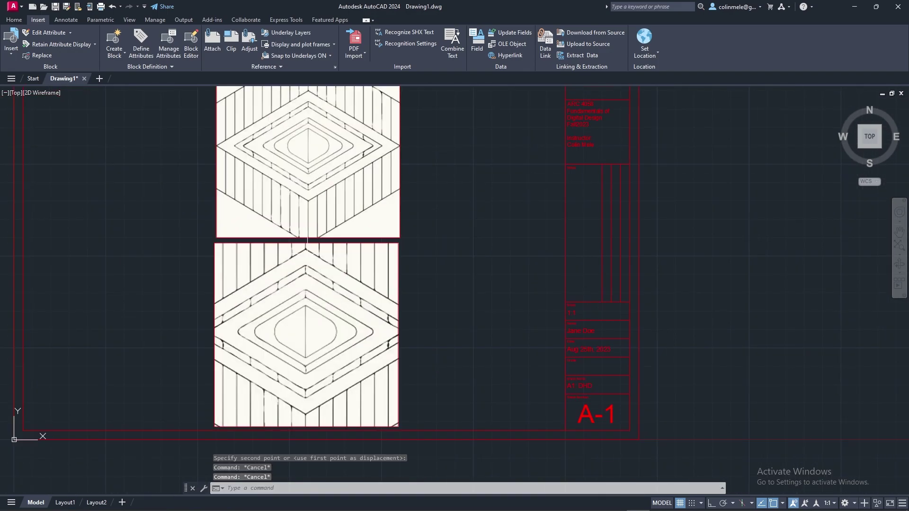
middle_click_drag(468, 201, 551, 253)
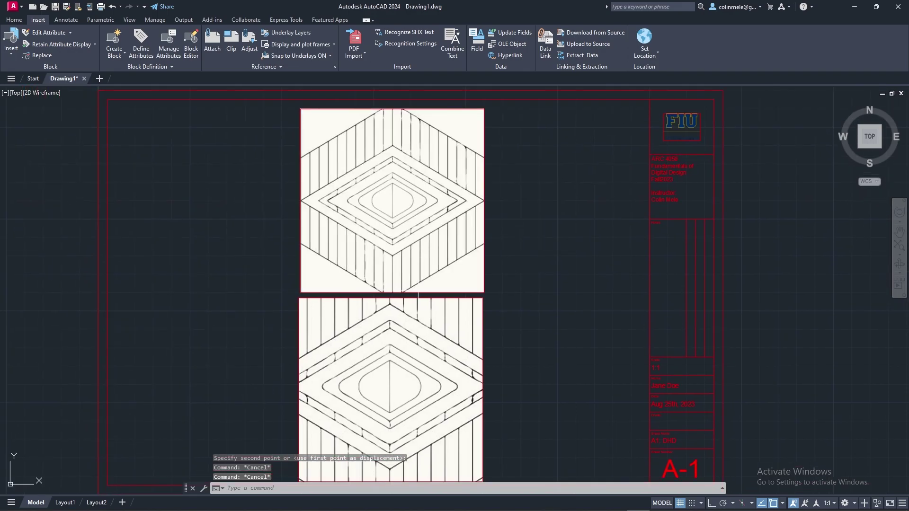
Crossing-select the duplicate lower pattern image and delete it.
left_click(482, 326)
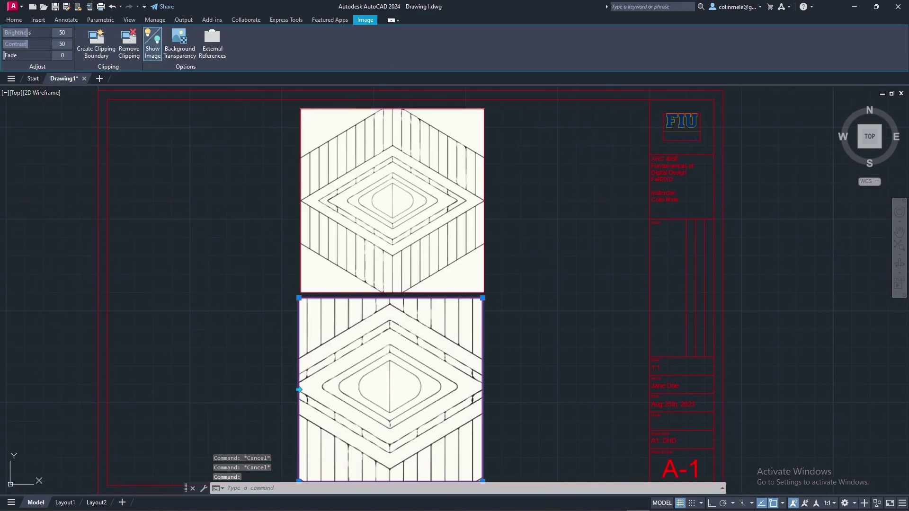
type("m")
key("Return")
left_click(299, 298)
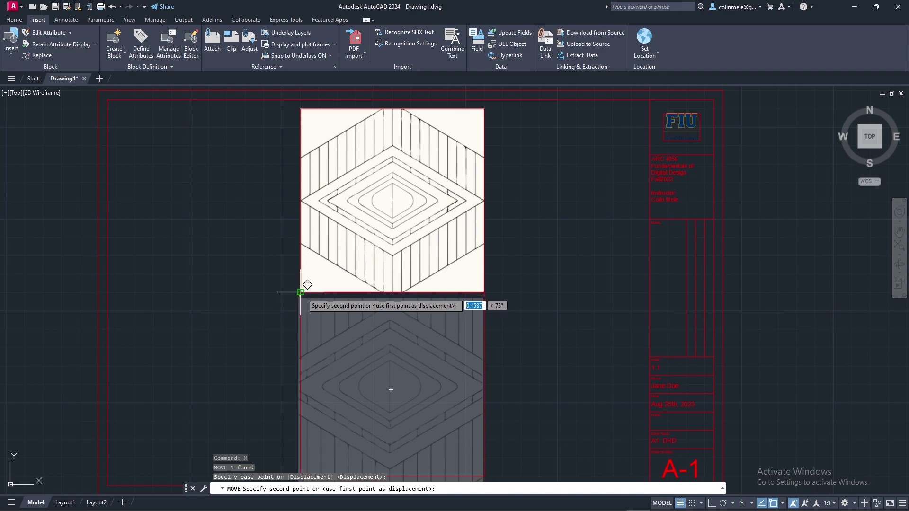
key("Escape")
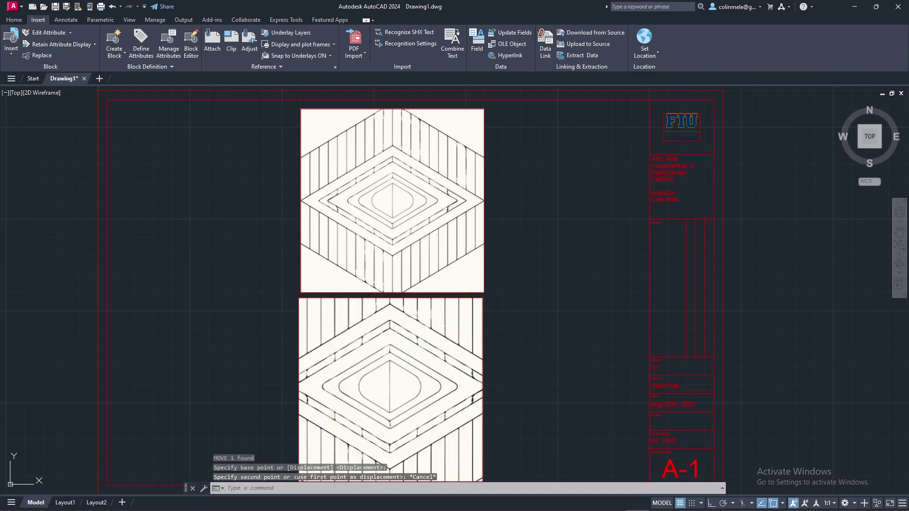
left_click(523, 353)
left_click(462, 339)
key("Delete")
Insert A_IMG2.png from Downloads at the upper image's corner with scale 1 and rotation 0.
mouse_move(98, 508)
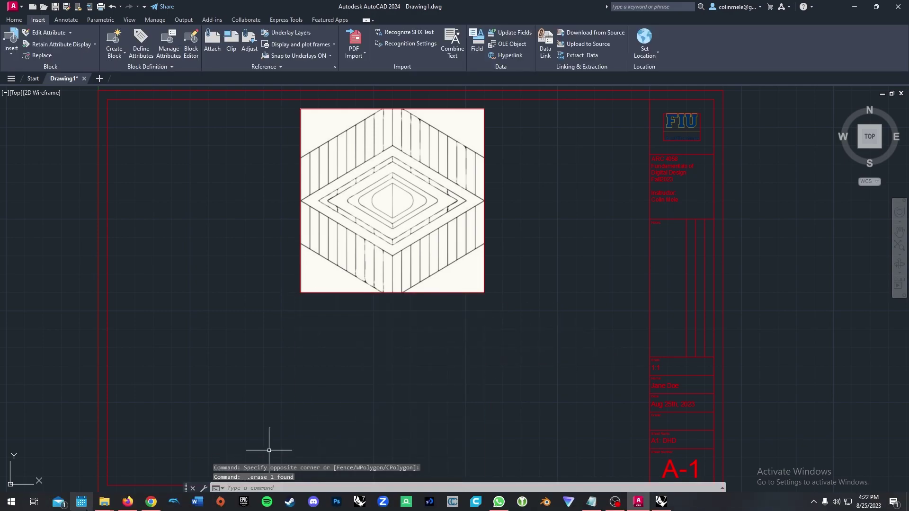
left_click(78, 463)
mouse_move(718, 312)
left_mouse_down()
mouse_move(310, 323)
mouse_move(324, 333)
left_mouse_up()
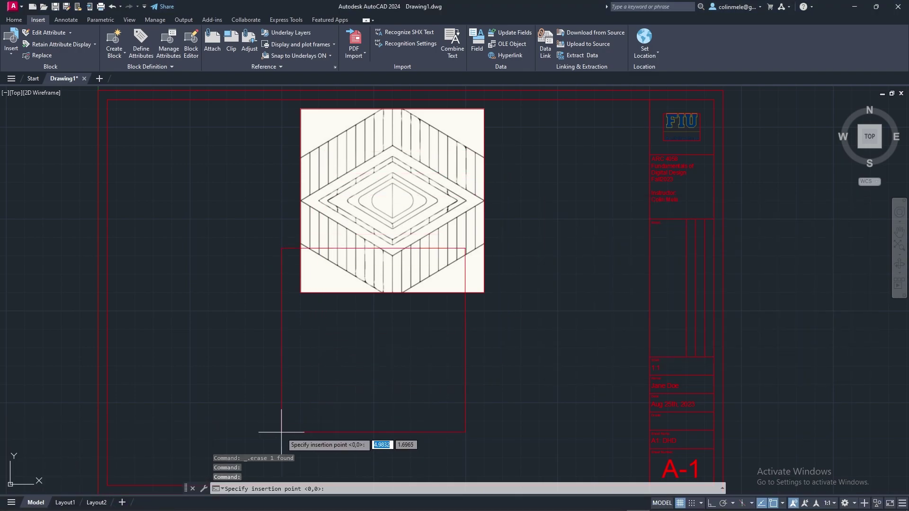
left_click(300, 292)
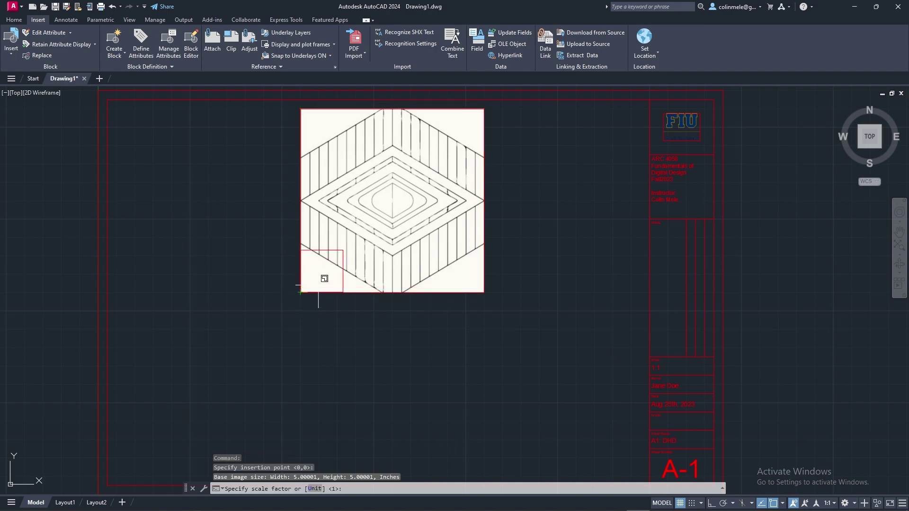
key("Return")
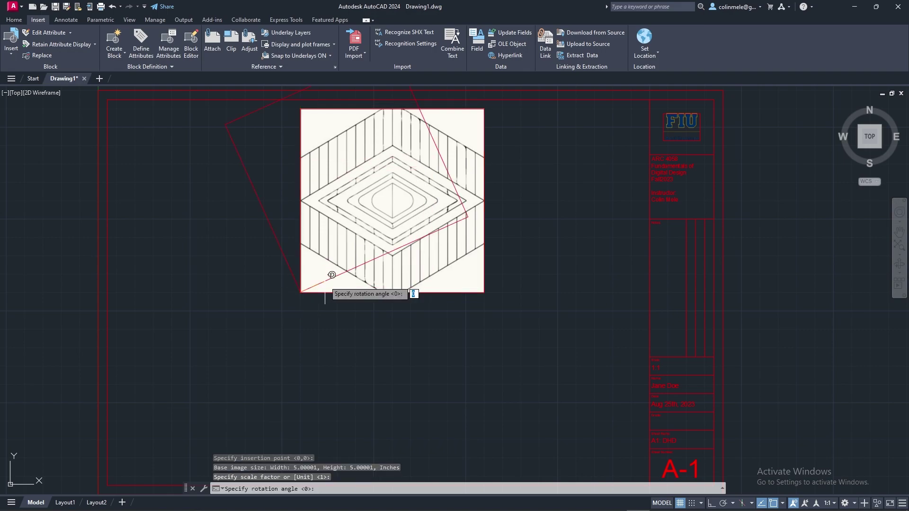
key("Return")
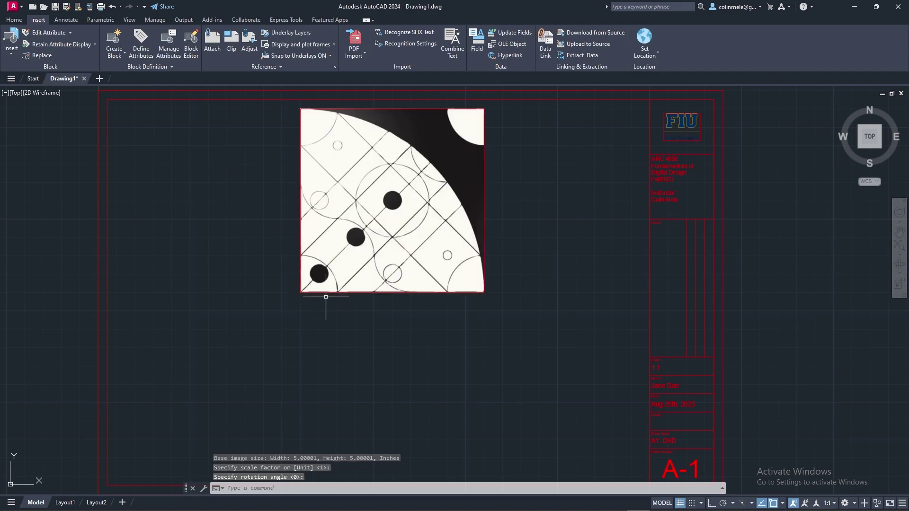
Select the new image and nudge it slightly higher with MOVE.
left_click(331, 292)
left_click(373, 328)
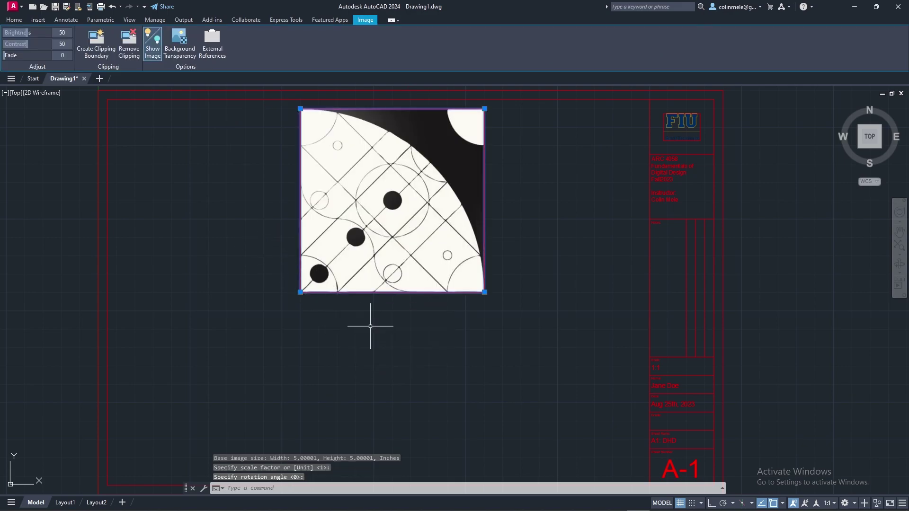
left_click(399, 358)
left_click(276, 304)
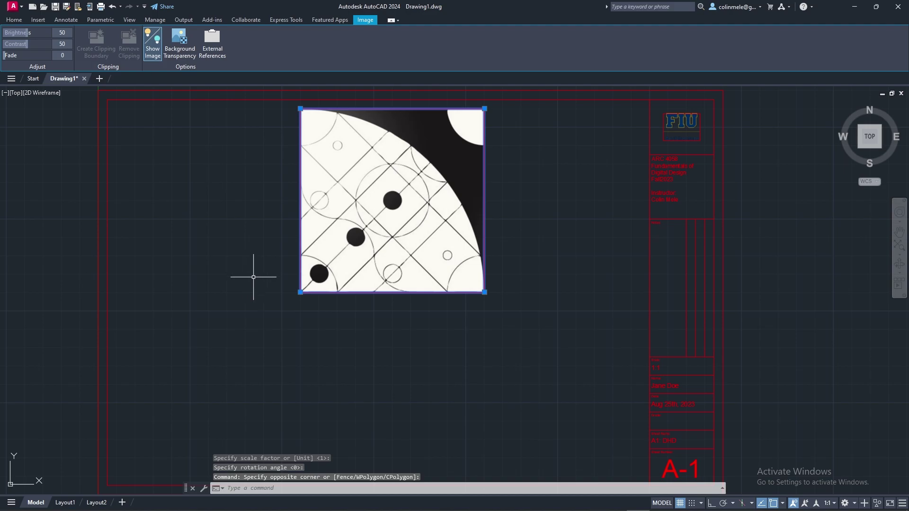
type("m")
key("Return")
left_click(236, 275)
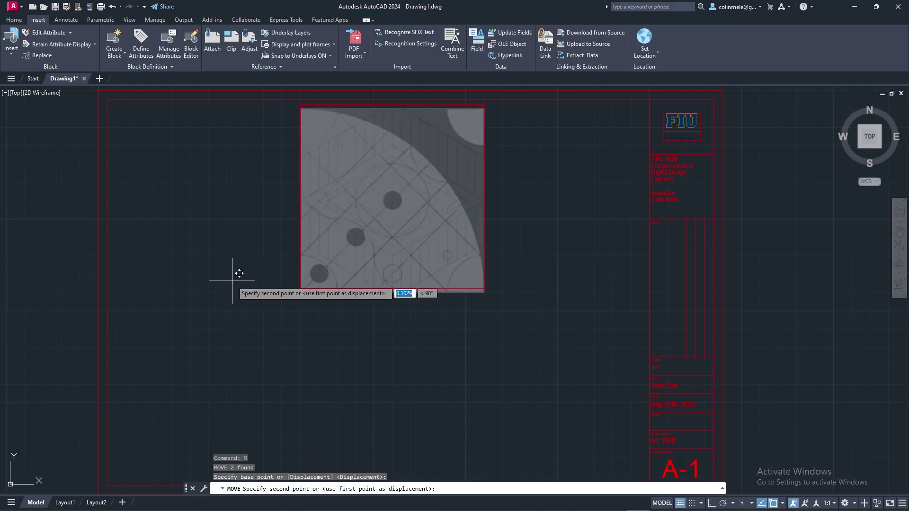
left_click(237, 270)
left_click(322, 289)
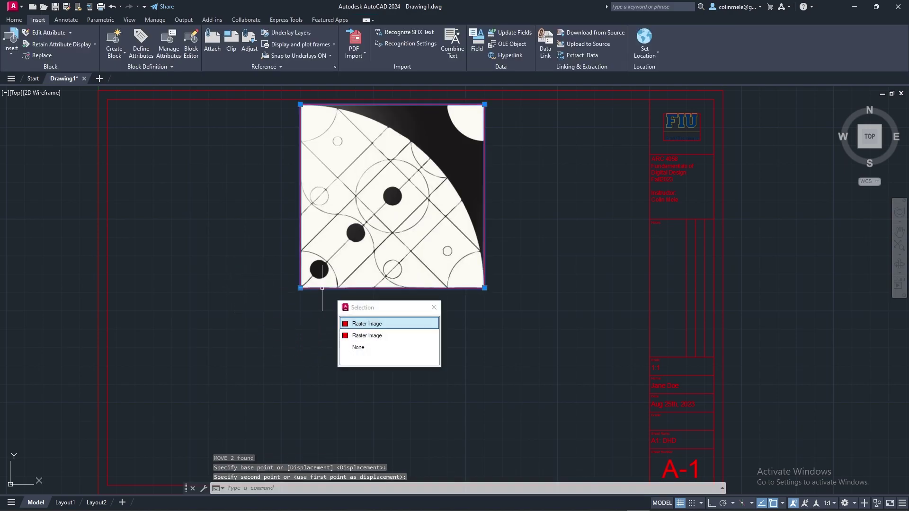
Move the circle-pattern image straight down at 270° with Ortho into the lower frame.
type("m")
key("Return")
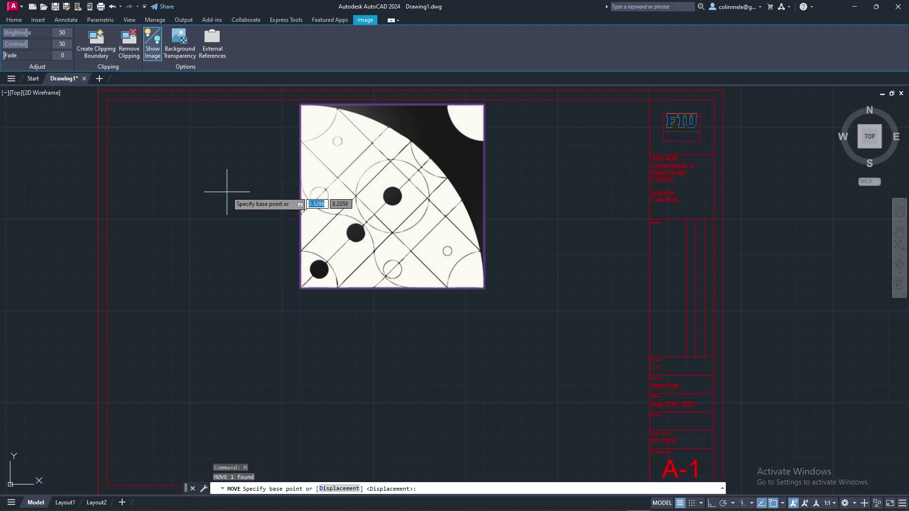
left_click(220, 148)
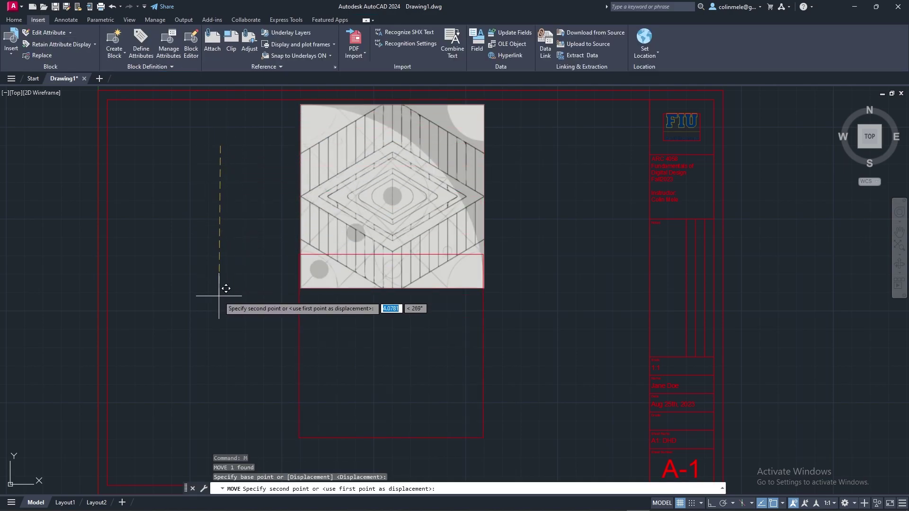
key("F8")
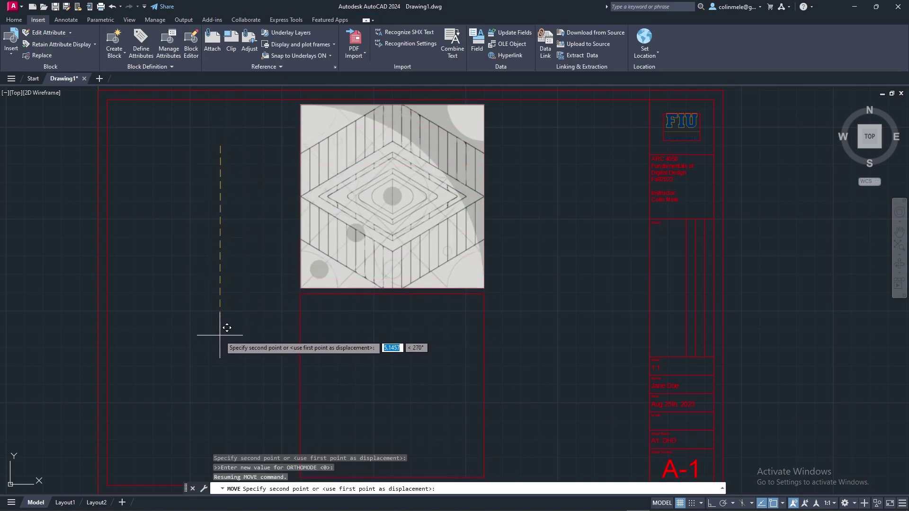
key("Tab")
type("270")
key("Tab")
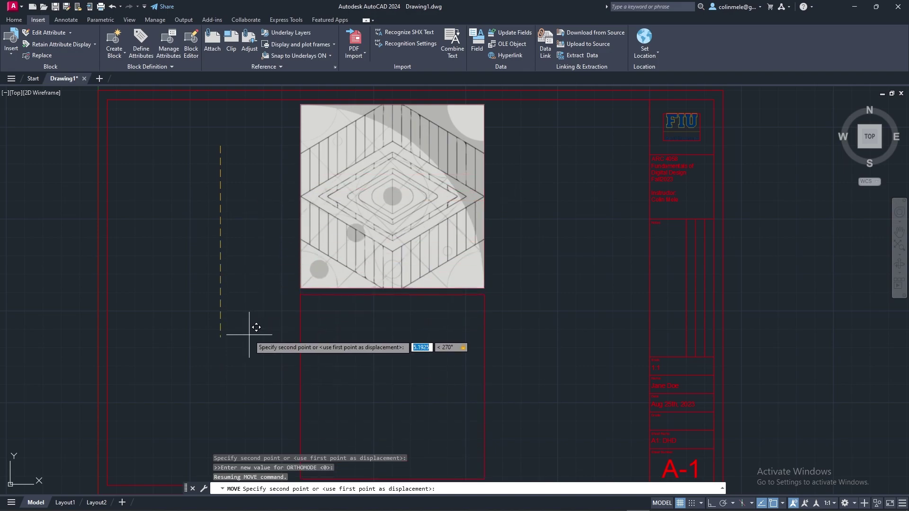
left_click(251, 325)
middle_click_drag(252, 329, 260, 284)
scroll(256, 327, "down", 2)
left_click(253, 312)
key("Escape")
key("Escape")
scroll(251, 271, "up", 2)
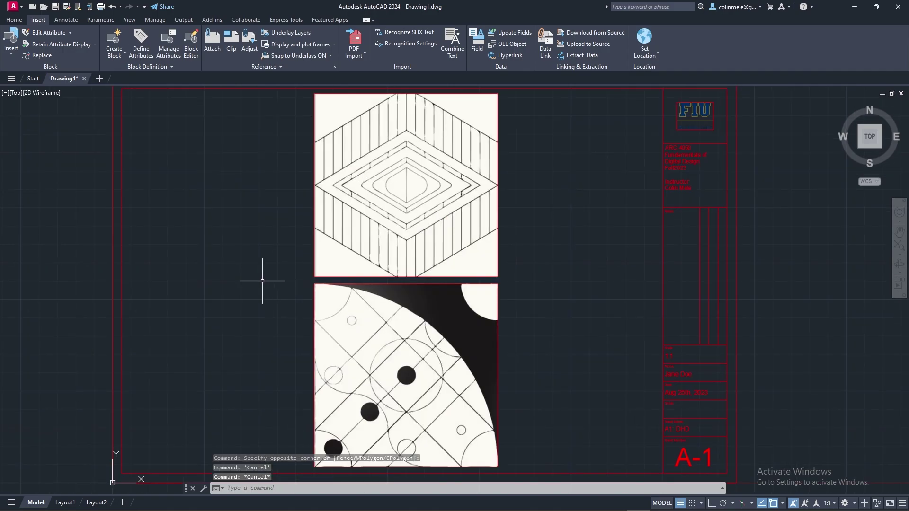
Copy the title block's name text to the sheet's top-left corner.
middle_click_drag(264, 280, 280, 294)
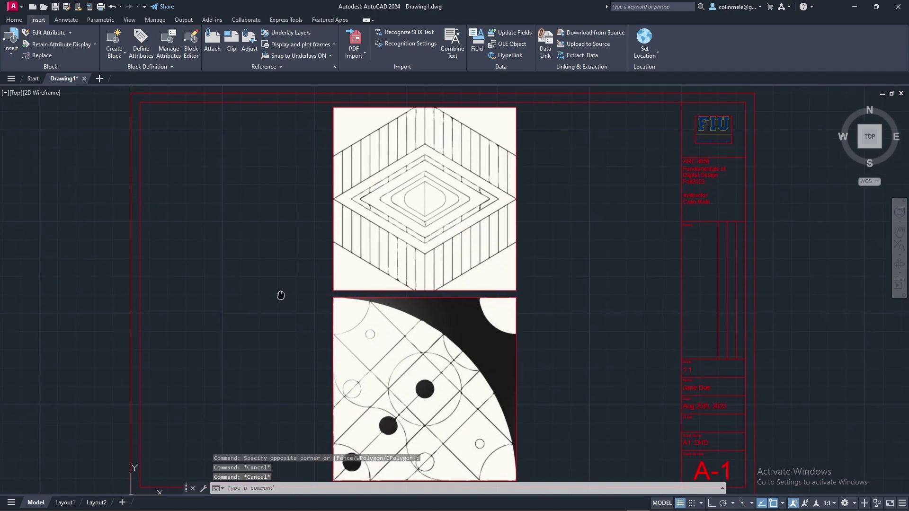
left_click(695, 387)
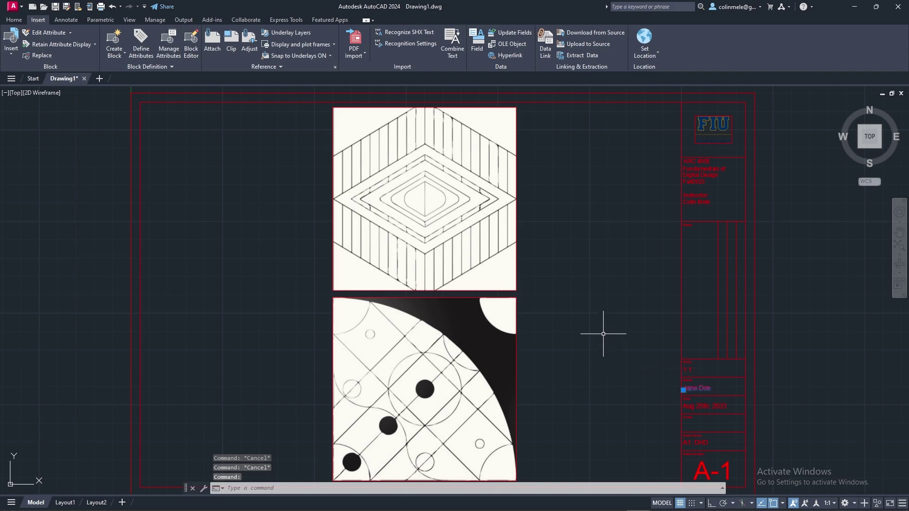
type("y")
key("Return")
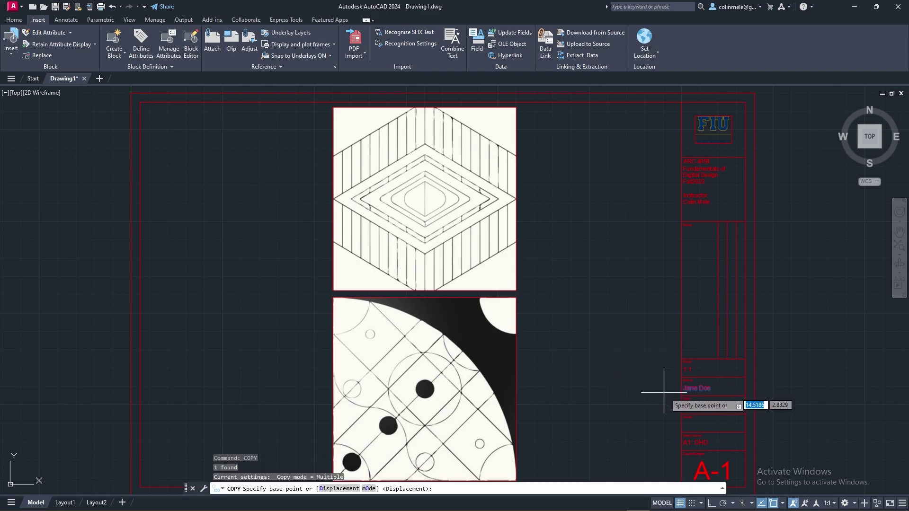
left_click(669, 394)
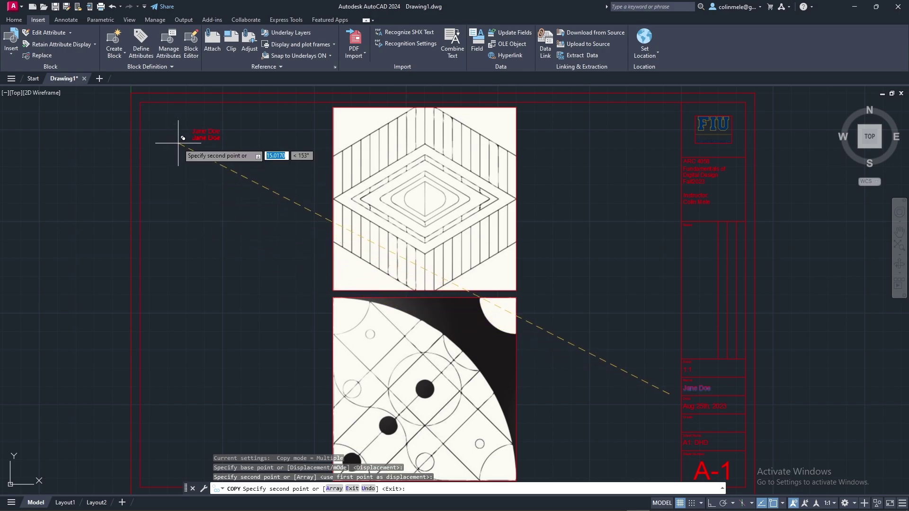
left_click(181, 138)
key("Escape")
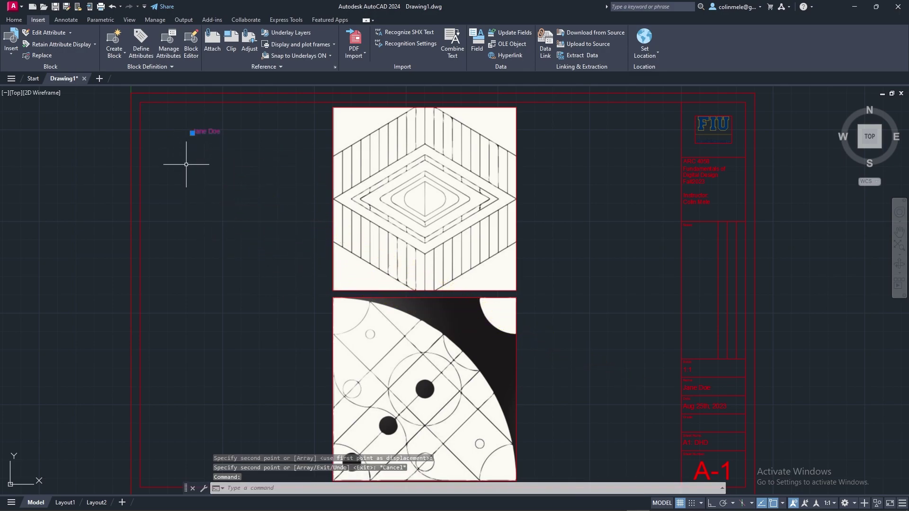
Copy the label straight down once, then delete the extra copy and reselect the original.
type("co")
key("Return")
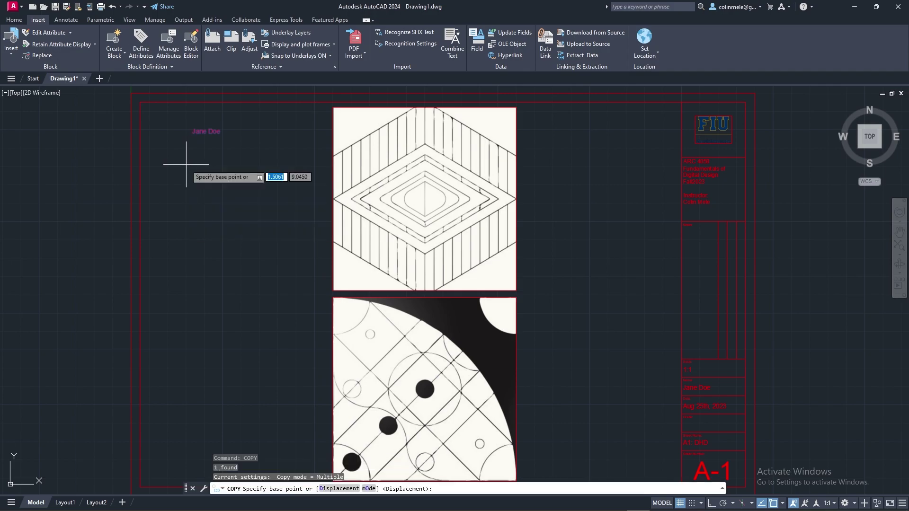
left_click(167, 126)
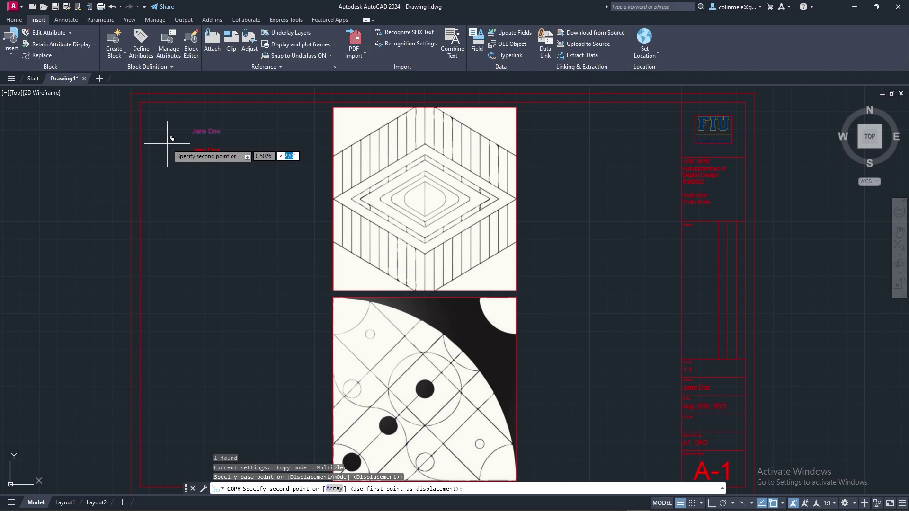
key("Tab")
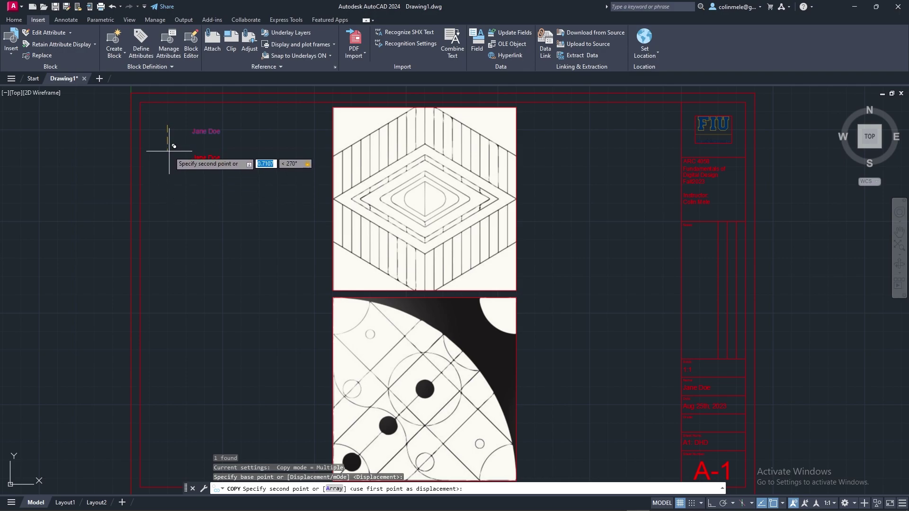
left_click(169, 151)
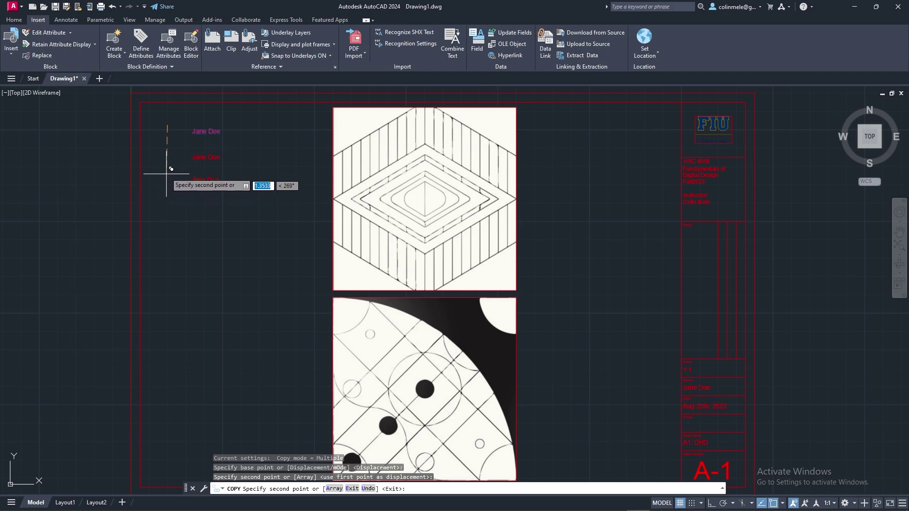
key("Escape")
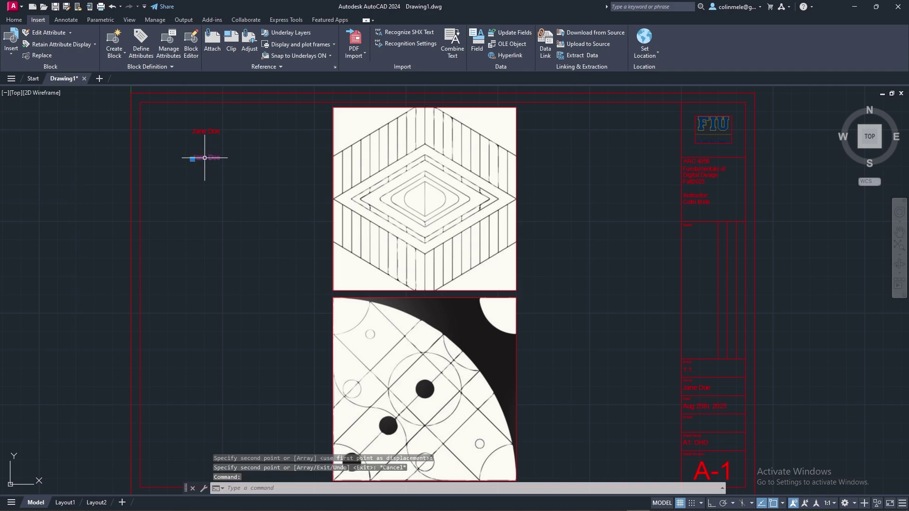
key("Delete")
left_click(201, 132)
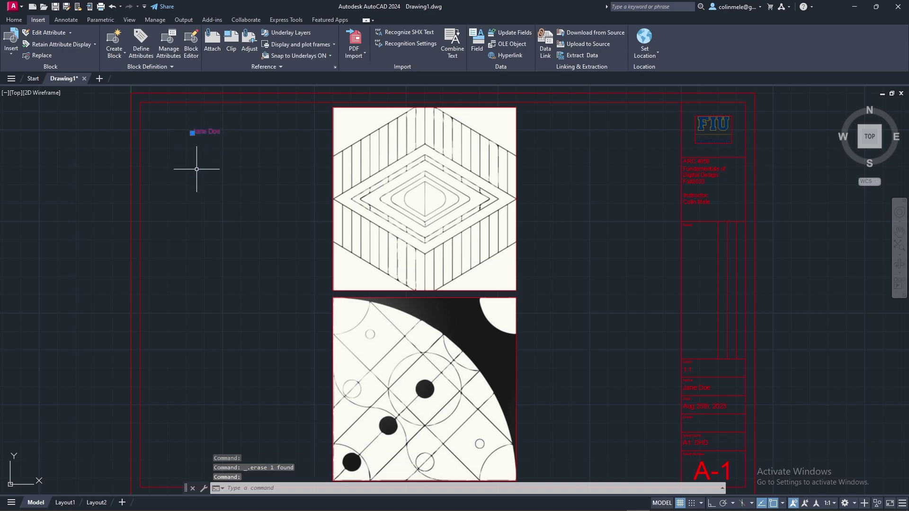
Start a rectangular array of the label with 1 column and rows -0.2 apart.
type("y")
key("Return")
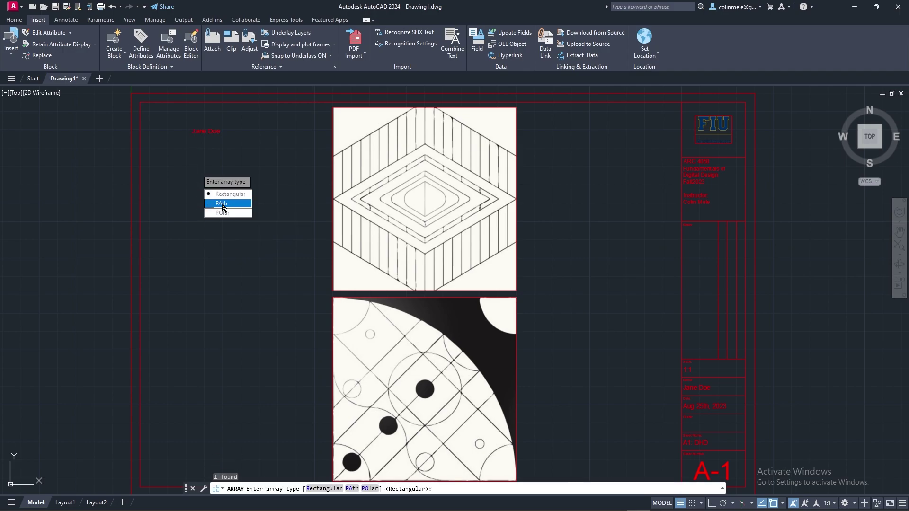
left_click(228, 194)
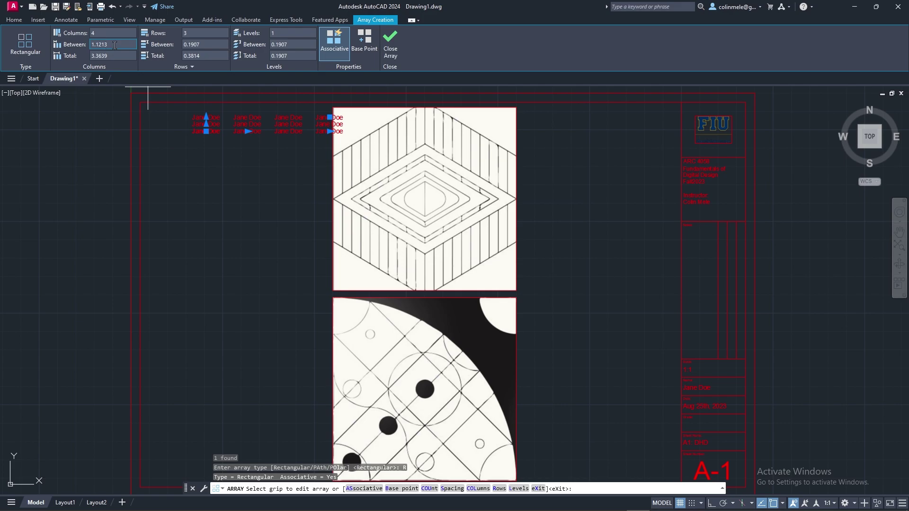
left_click(95, 45)
key("Return")
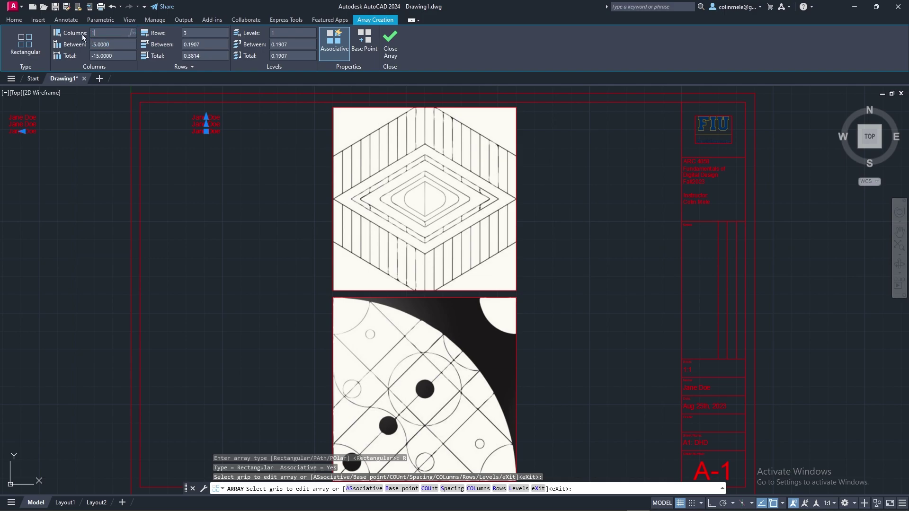
key("Return")
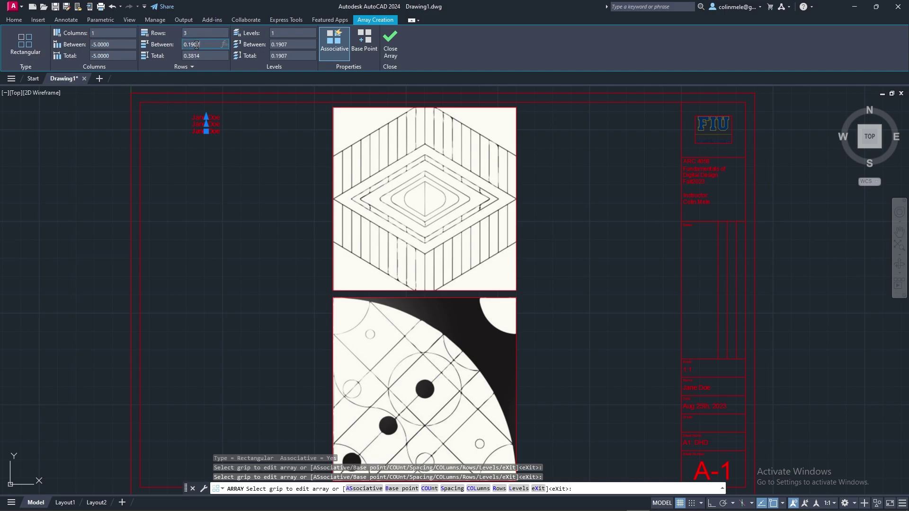
type("-.2")
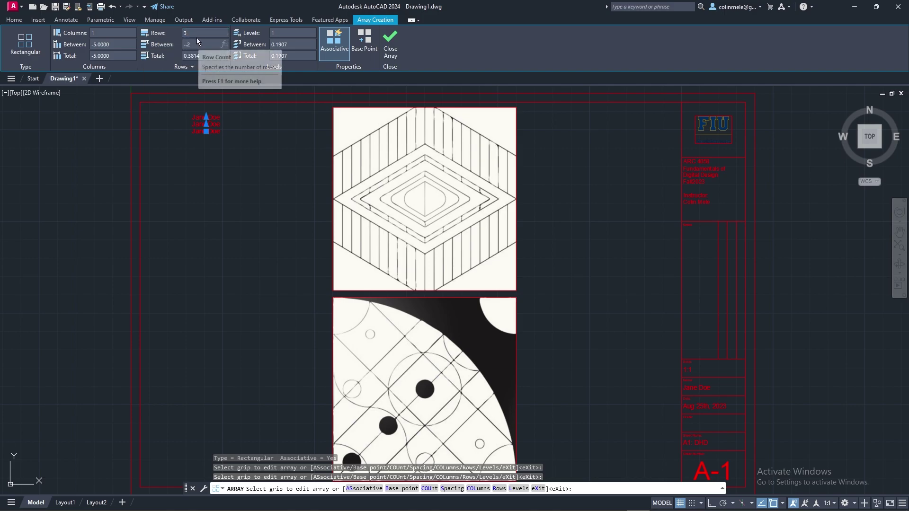
key("Return")
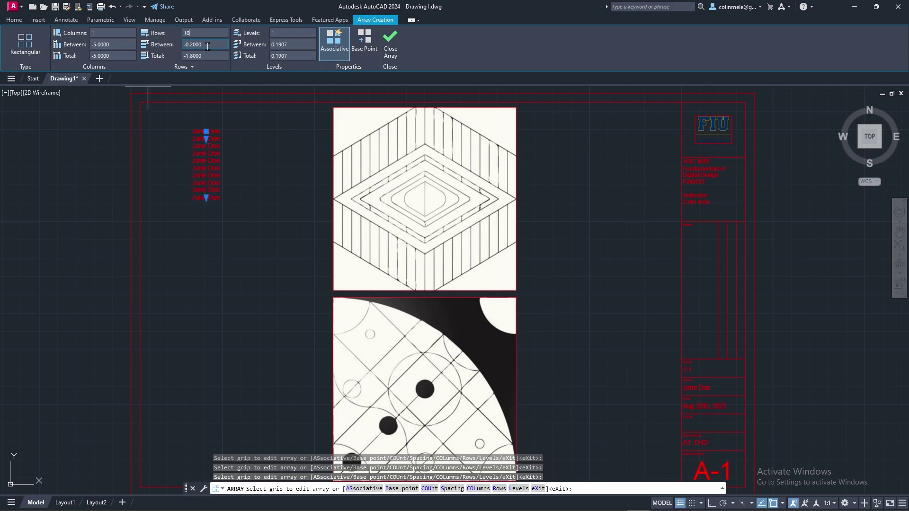
Set 11 rows at -0.8875 spacing, close the array and explode it into separate labels.
left_click(206, 196)
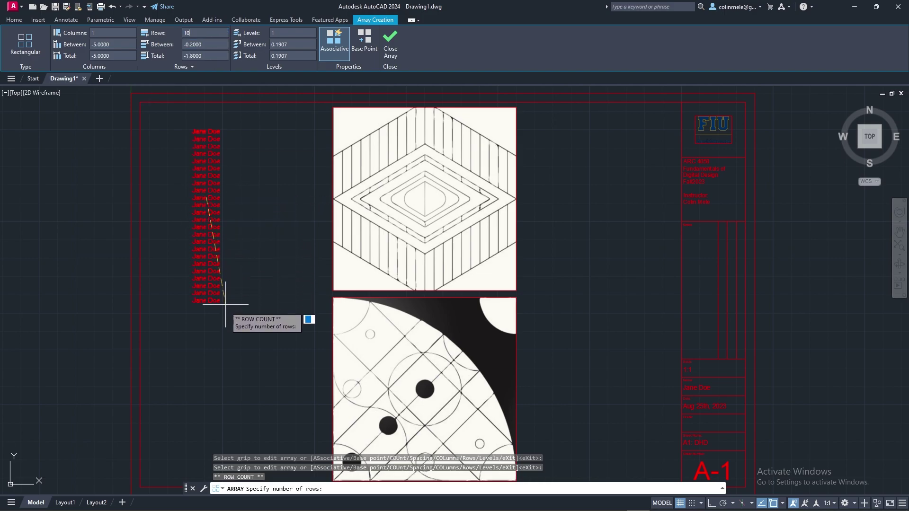
left_click(206, 200)
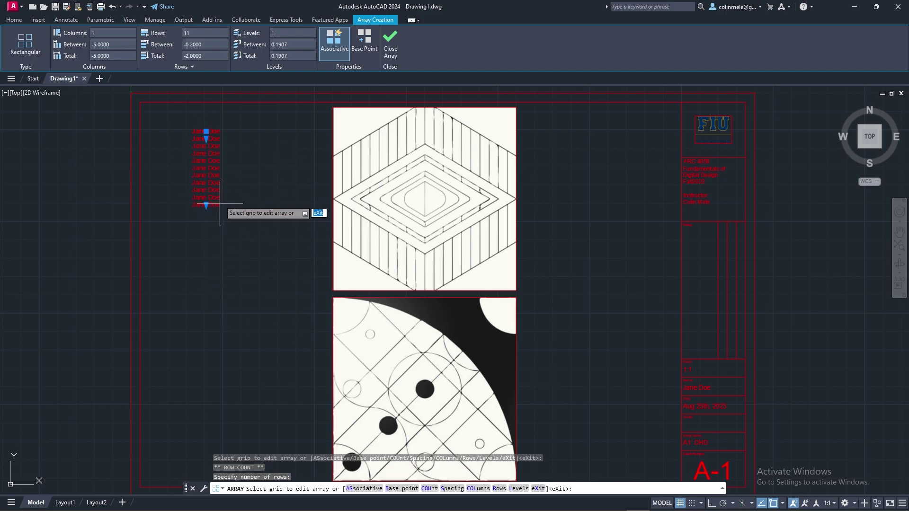
left_click(204, 139)
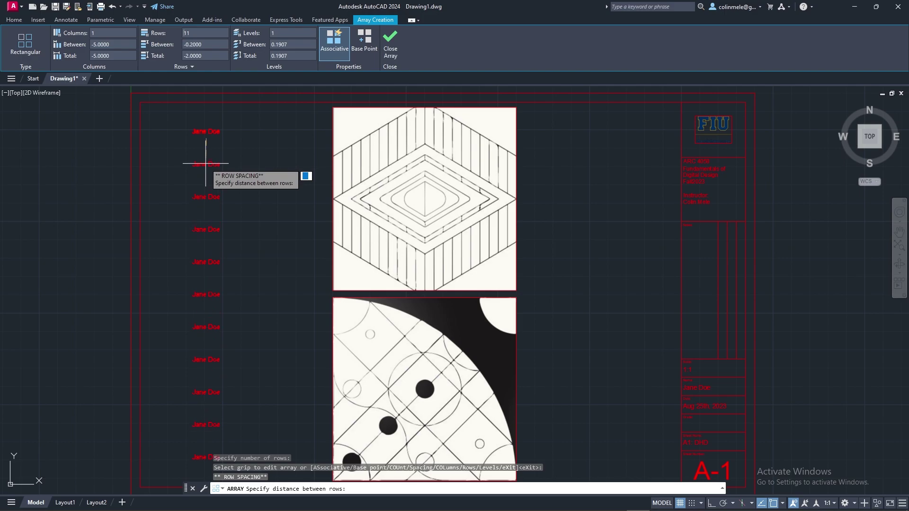
left_click(206, 164)
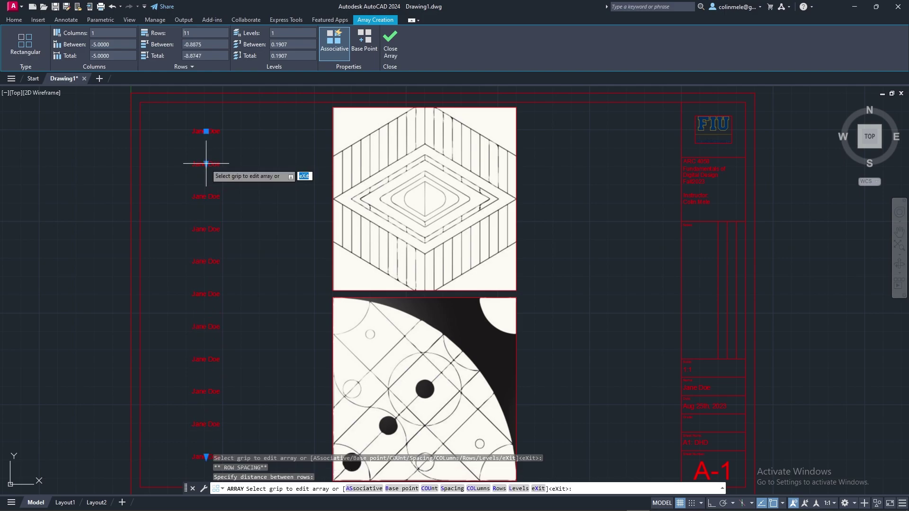
left_click(389, 52)
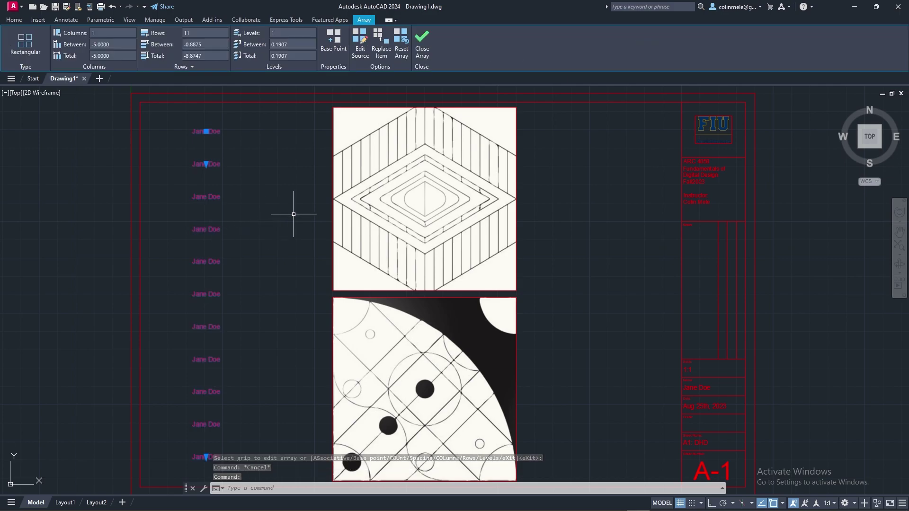
type("EXPLODE")
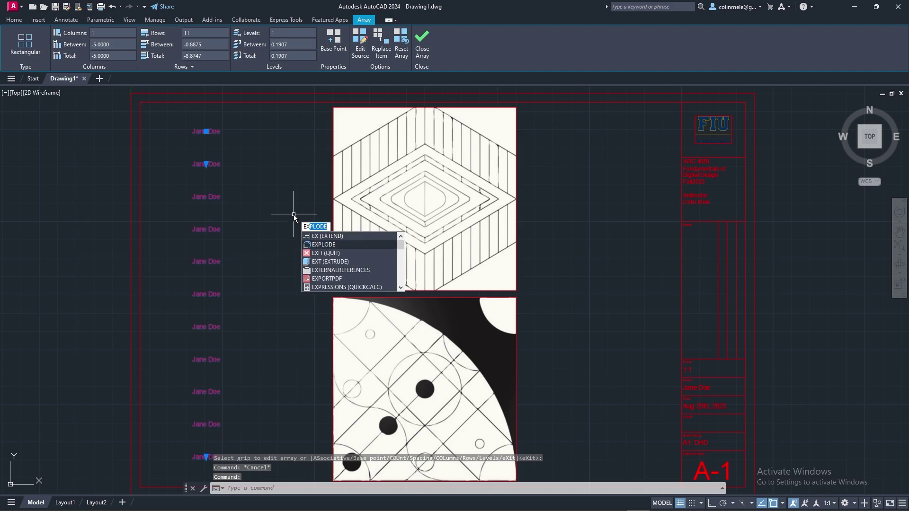
key("Return")
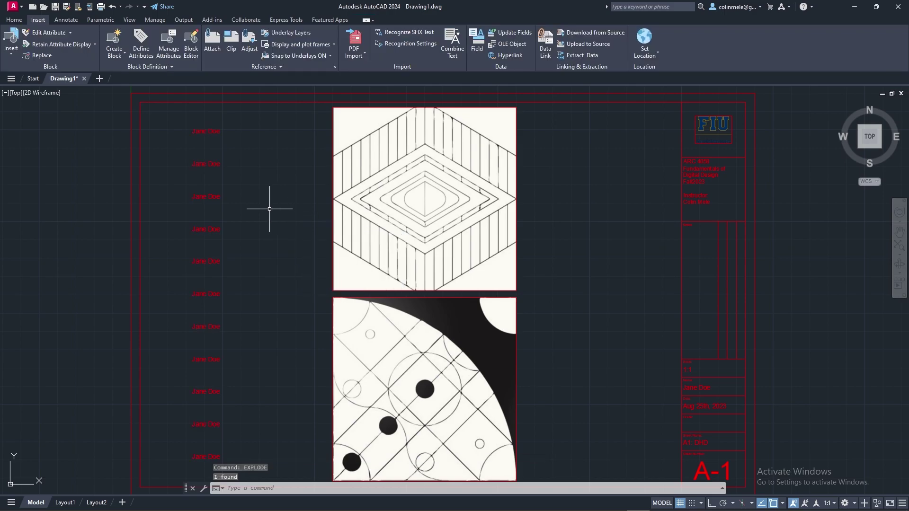
Rename the top three margin labels to Offset, Fillet and Chamfer.
key("Escape")
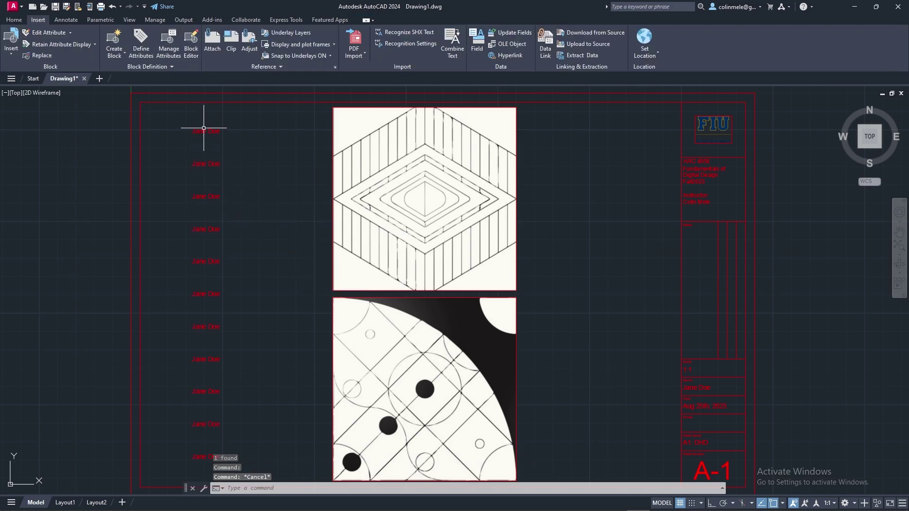
left_click(203, 132)
double_click(203, 132)
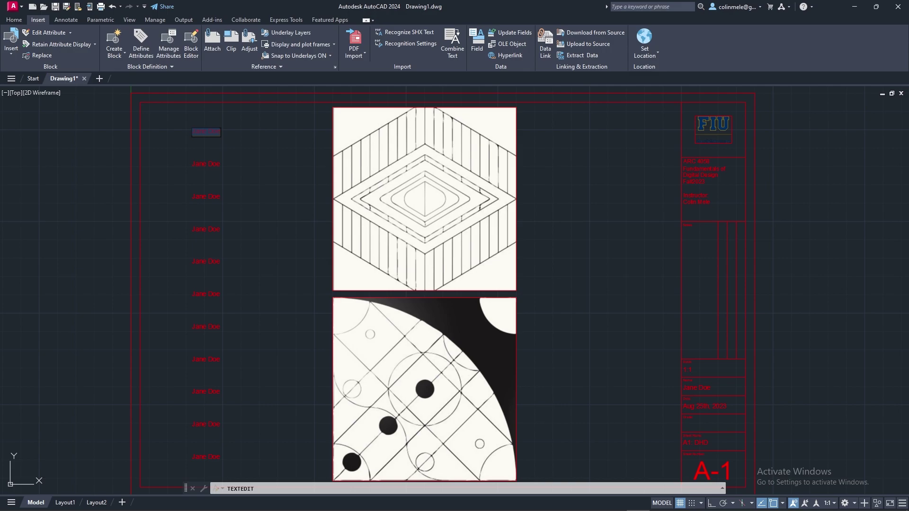
left_click(270, 207)
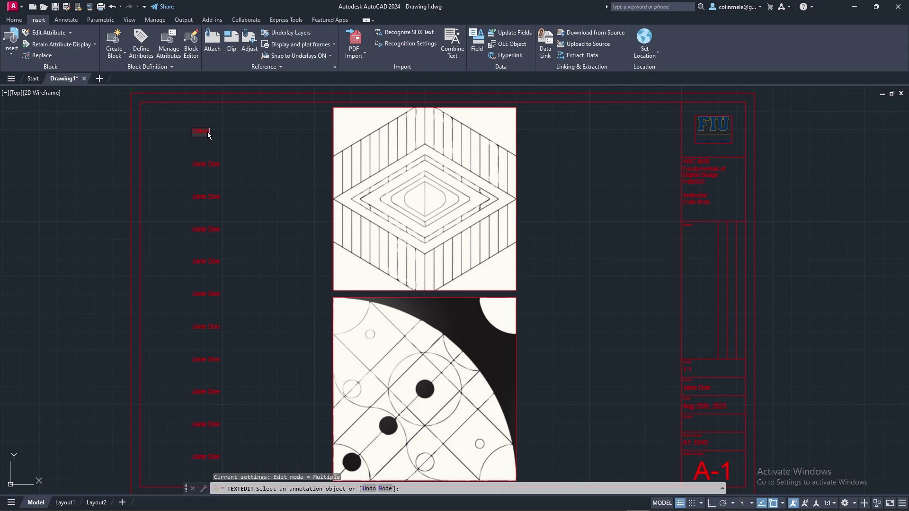
left_click(211, 164)
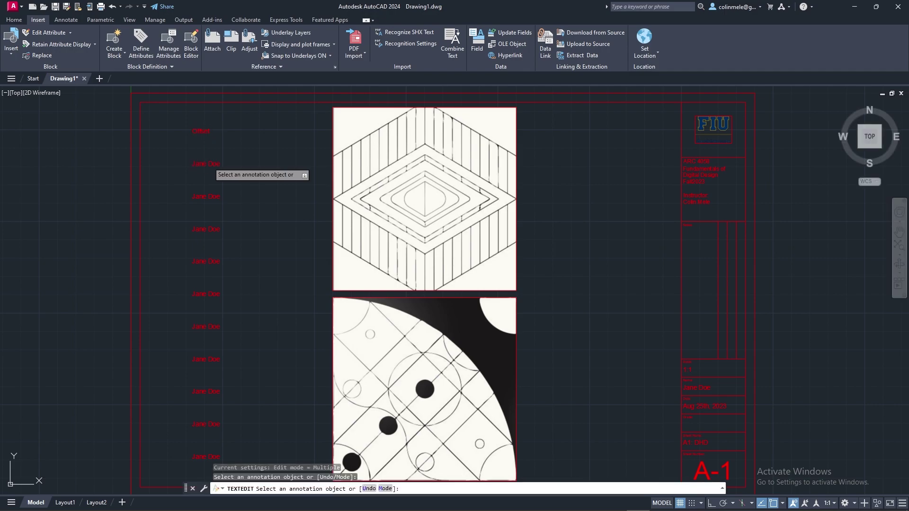
left_click(209, 165)
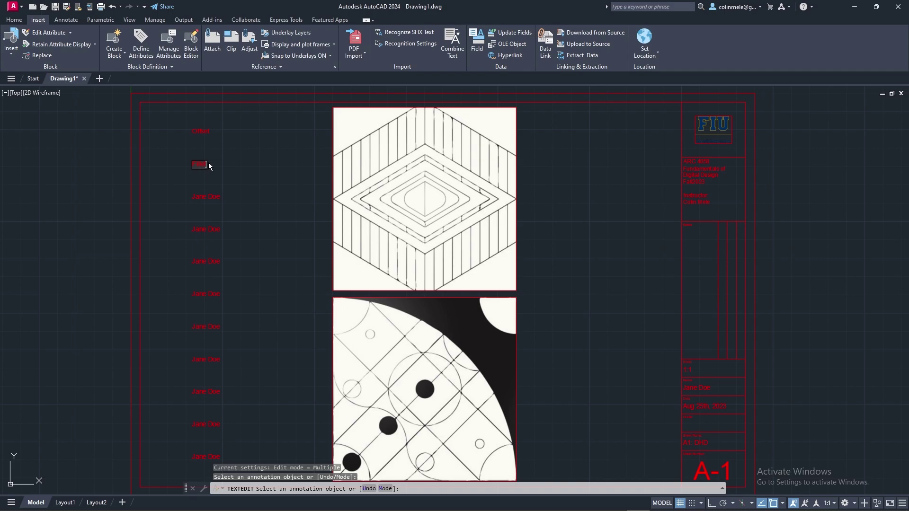
left_click(190, 198)
left_click(205, 198)
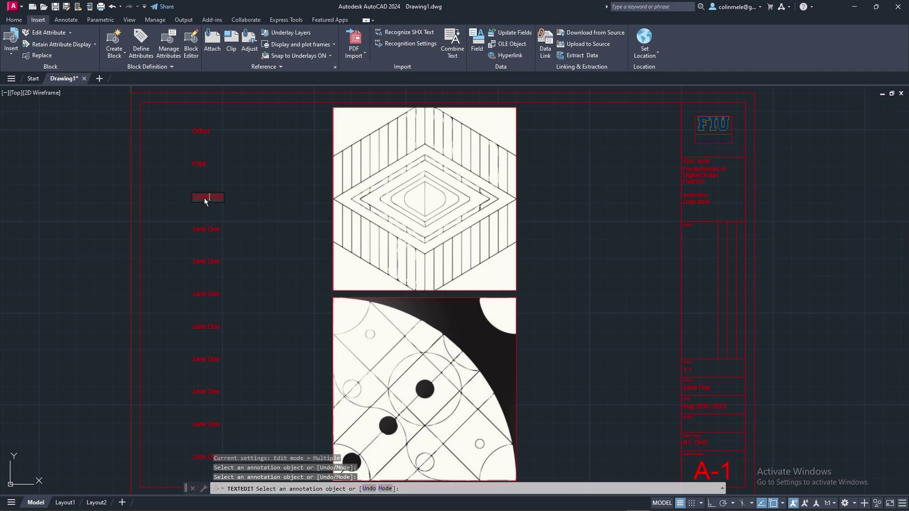
key("Delete")
key("Delete")
key("Delete")
key("Delete")
key("BackSpace")
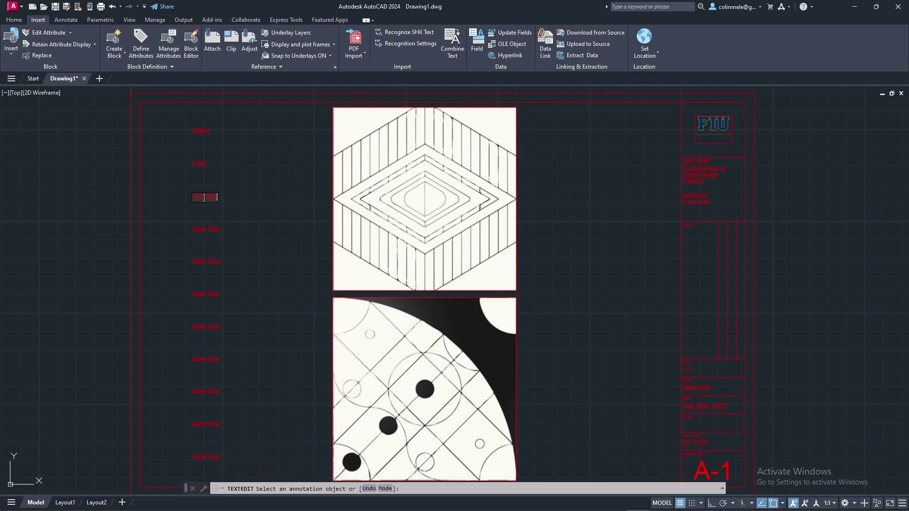
left_click(222, 229)
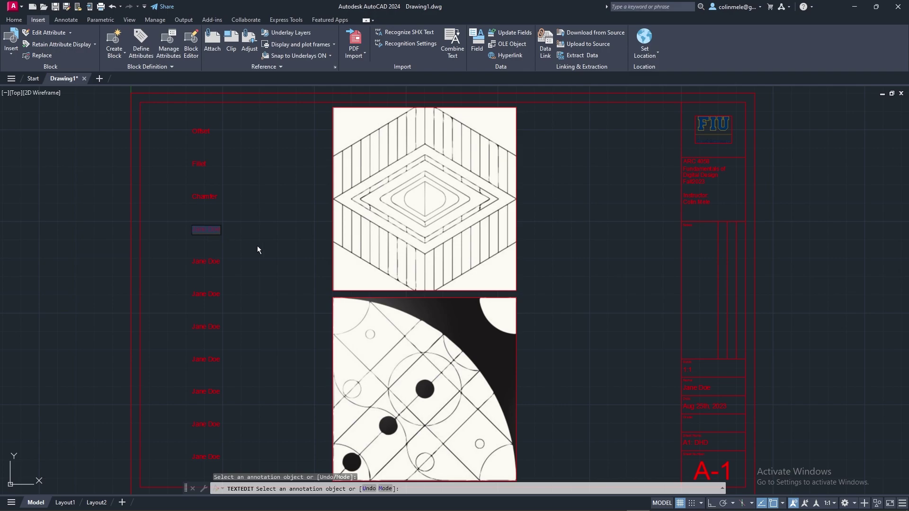
Rename the fourth and fifth labels to Trim and extend.
type("Trim")
key("Return")
left_click(212, 263)
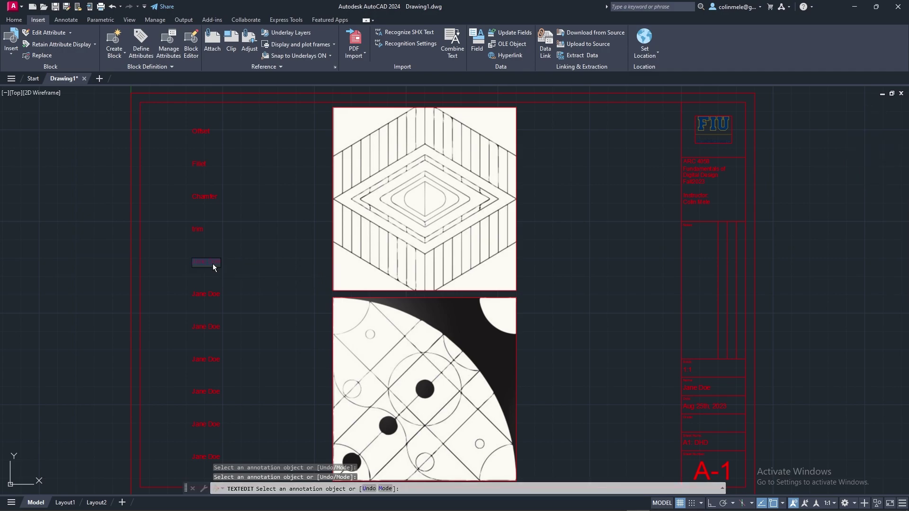
type("extend")
key("Return")
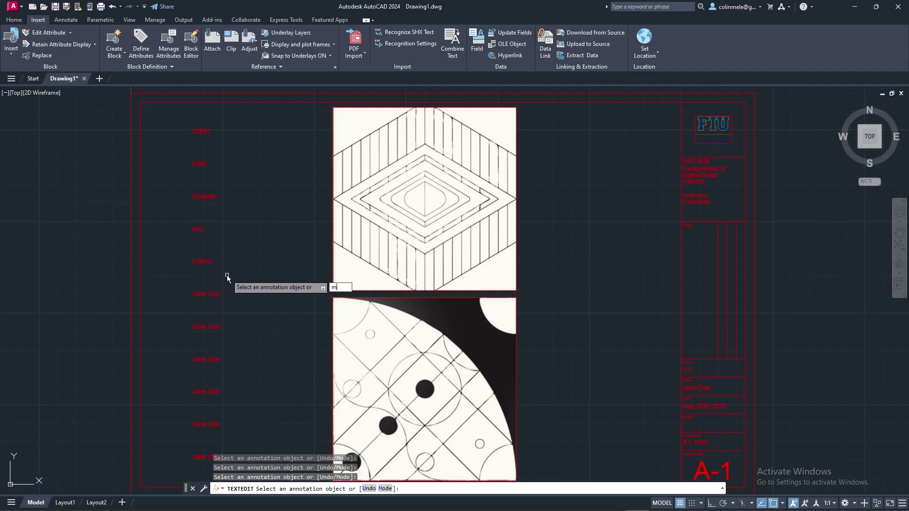
key("Escape")
key("Escape")
key("Escape")
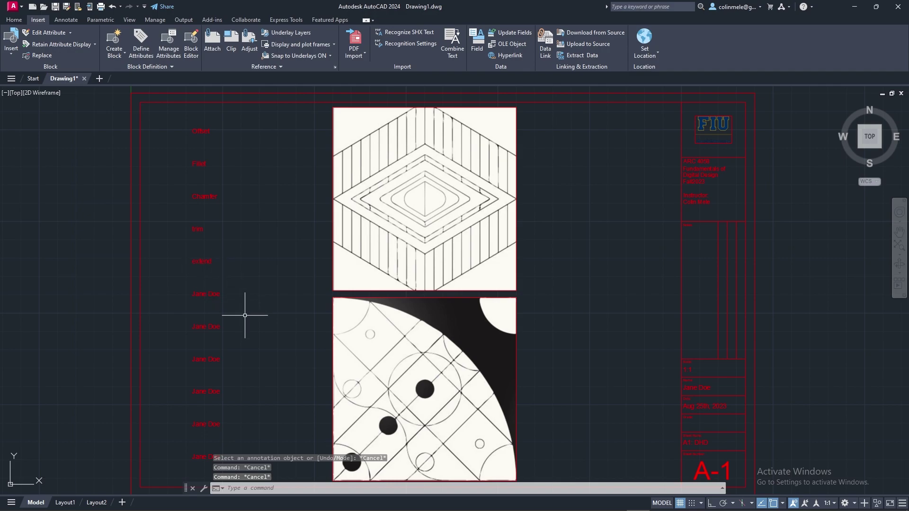
Move the five lower name labels with Ortho to just right of the lower image.
middle_click_drag(241, 317, 261, 270)
left_click(283, 418)
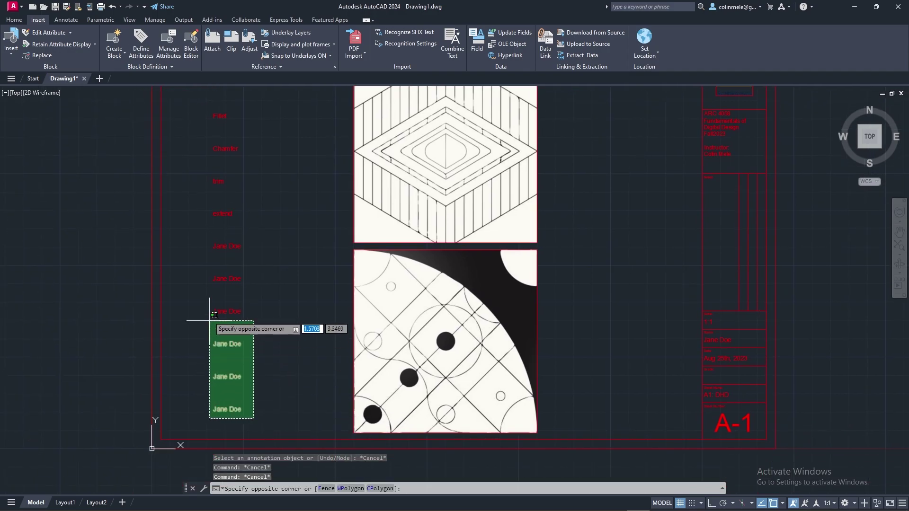
left_click(199, 264)
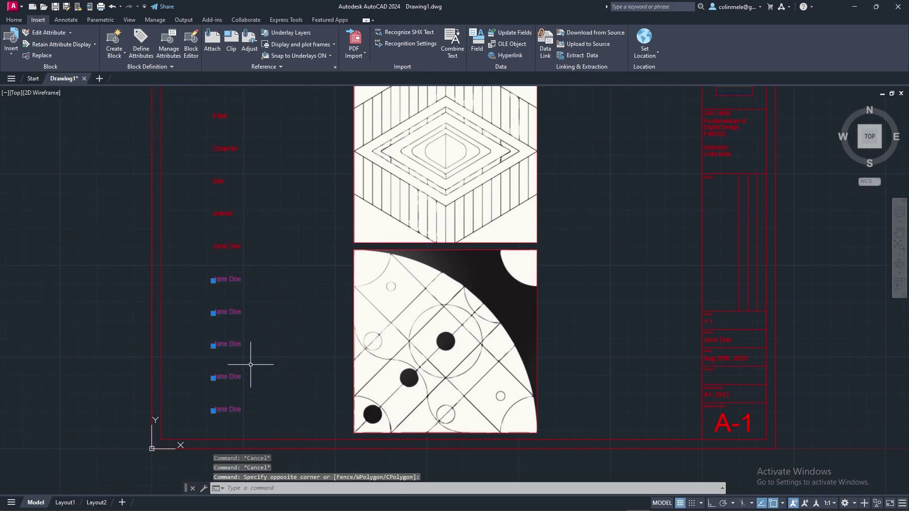
type("m")
key("Return")
left_click(250, 343)
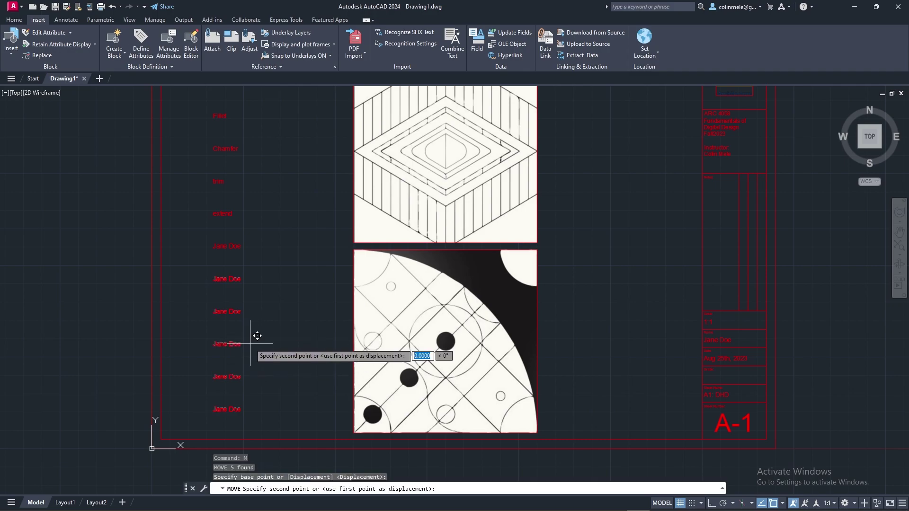
key("F8")
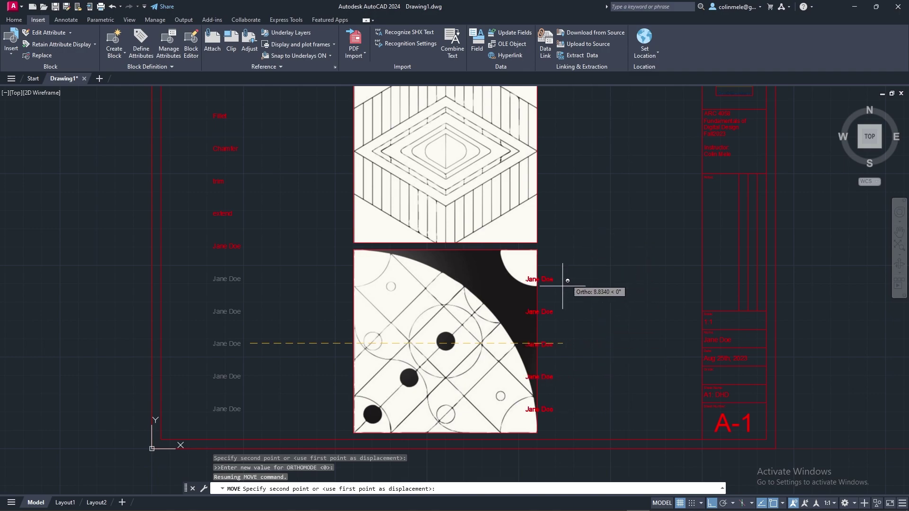
key("F8")
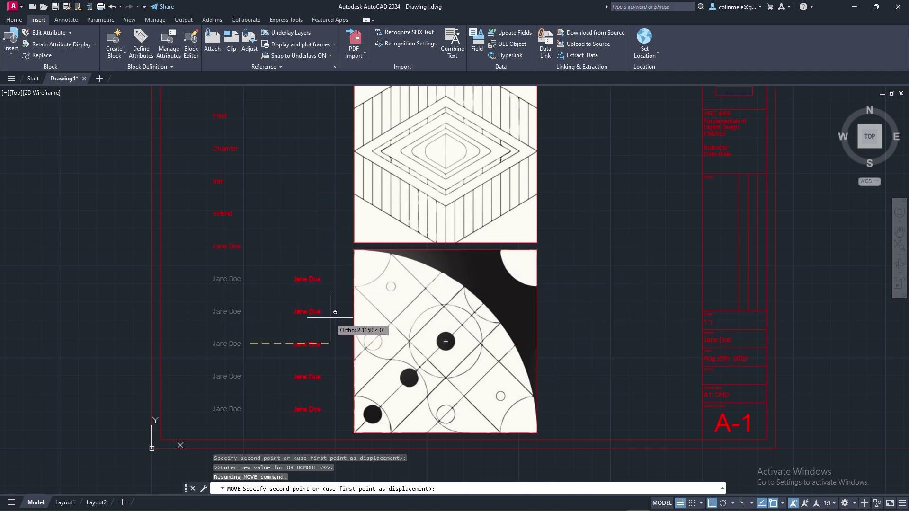
key("F8")
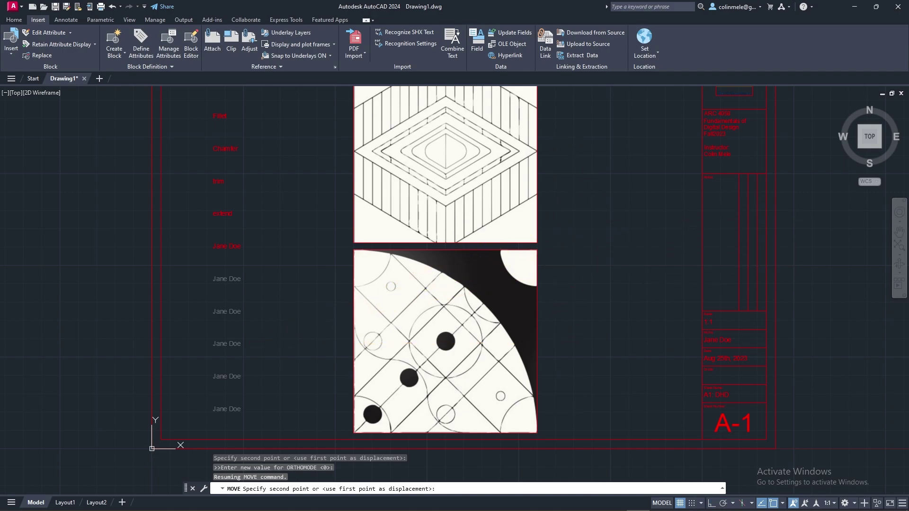
key("F8")
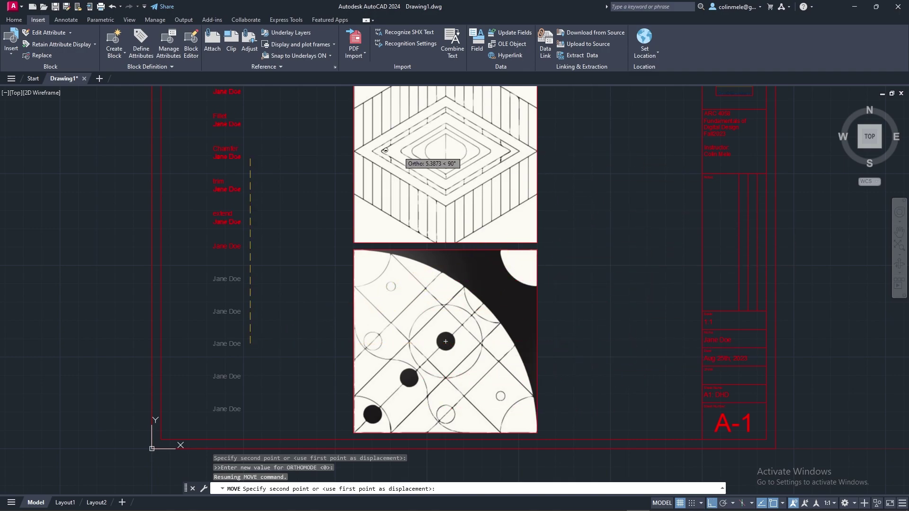
left_click(615, 324)
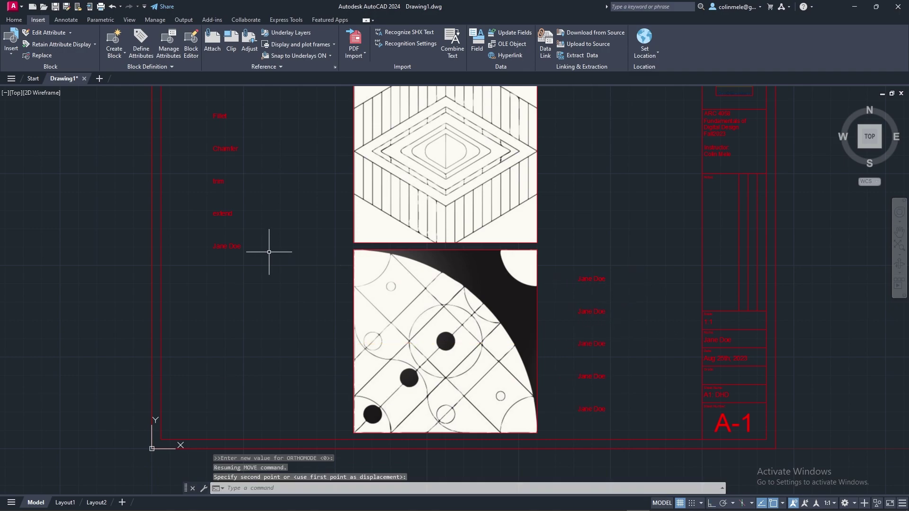
Select the column of labels remaining in the left margin.
left_click(340, 270)
left_click(206, 121)
middle_click_drag(278, 190, 266, 253)
Erase the leftover placeholder label in the left margin.
left_click(264, 306)
key("Escape")
key("Escape")
key("Escape")
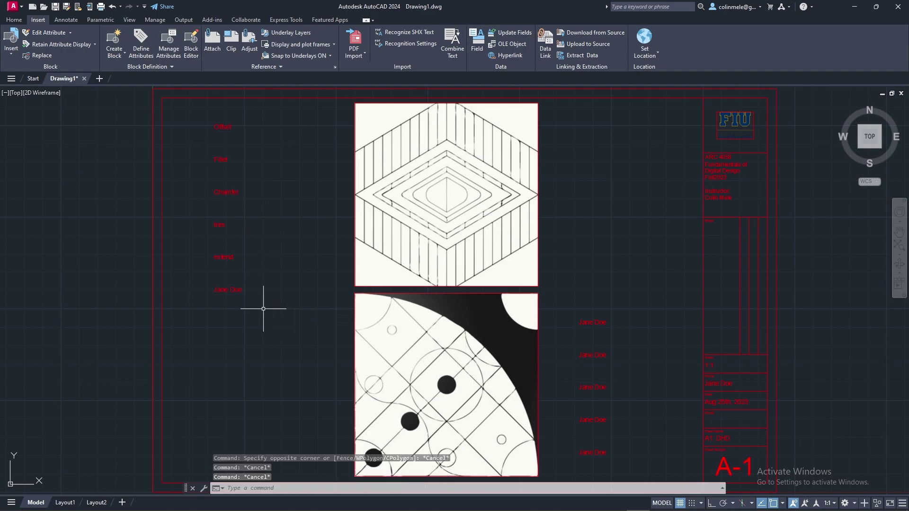
left_click(223, 289)
key("Delete")
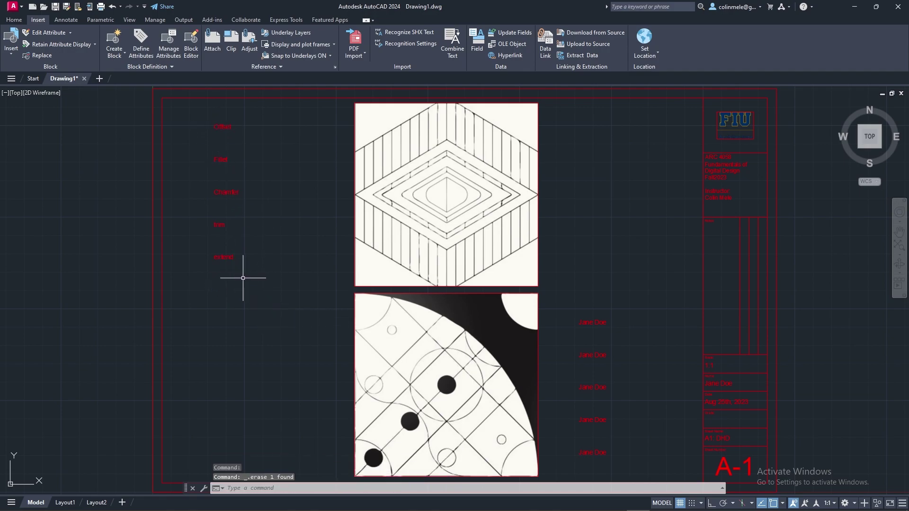
Retype the first three right-hand labels as Copy, Array Doe and Hatch.
double_click(592, 322)
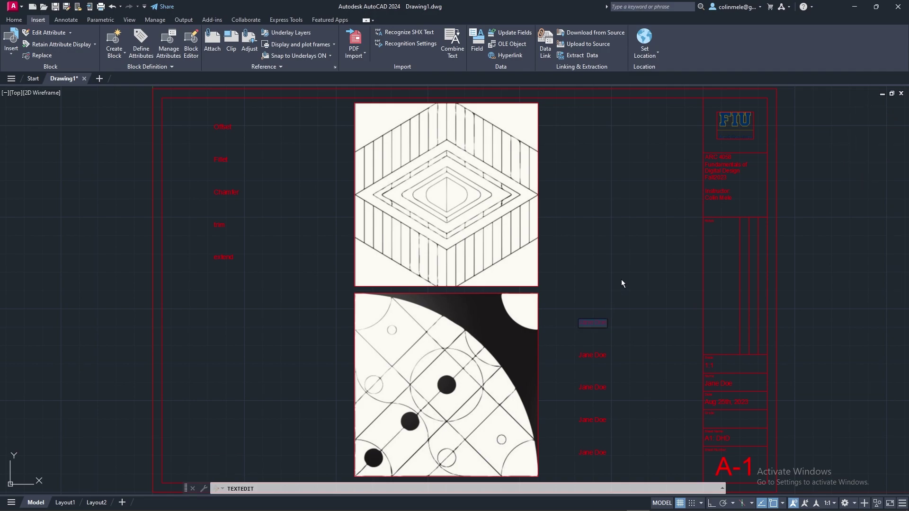
type("Fillet")
left_click(586, 354)
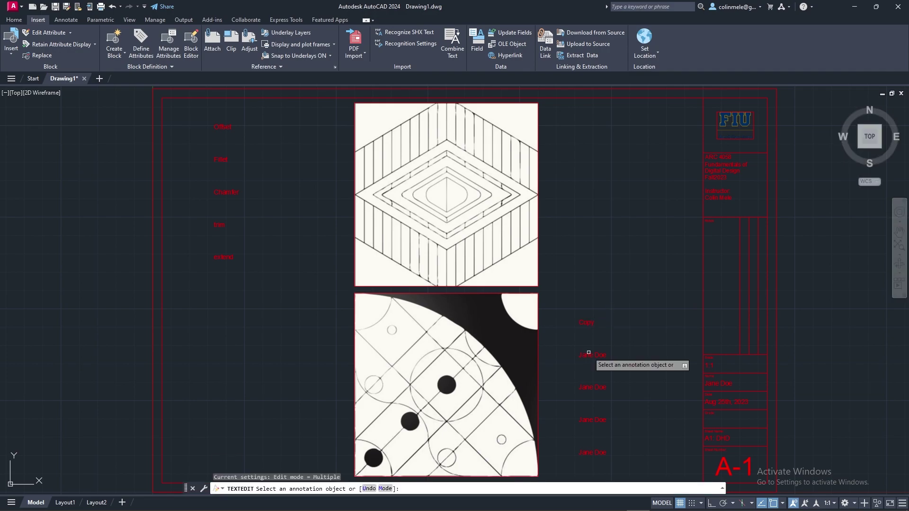
left_click(588, 355)
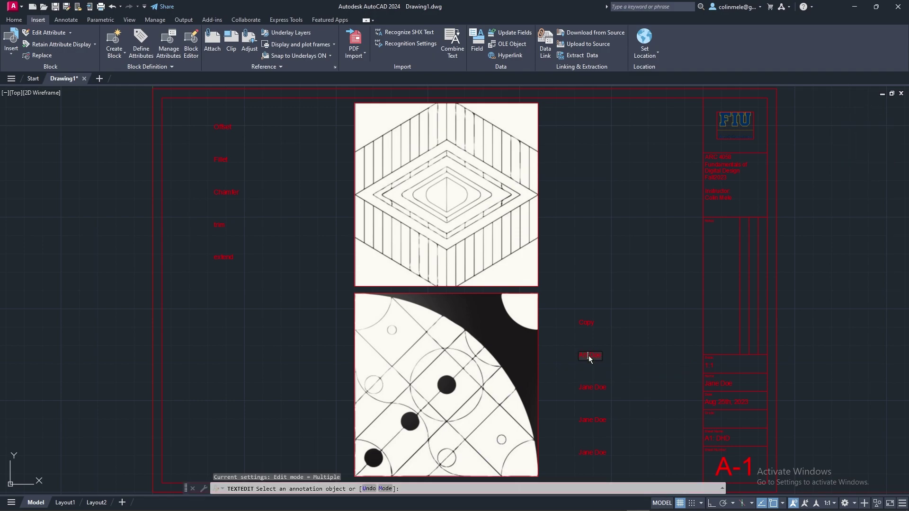
type("Array")
left_click(588, 390)
left_click(588, 389)
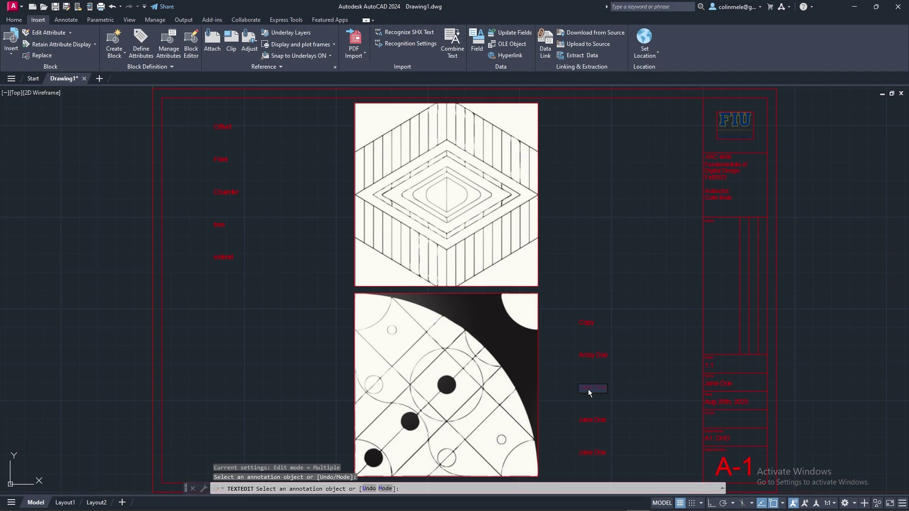
type("Hatch")
left_click(598, 419)
Retype the last two right-hand labels as Arc/Circl and Mirror.
left_click(598, 419)
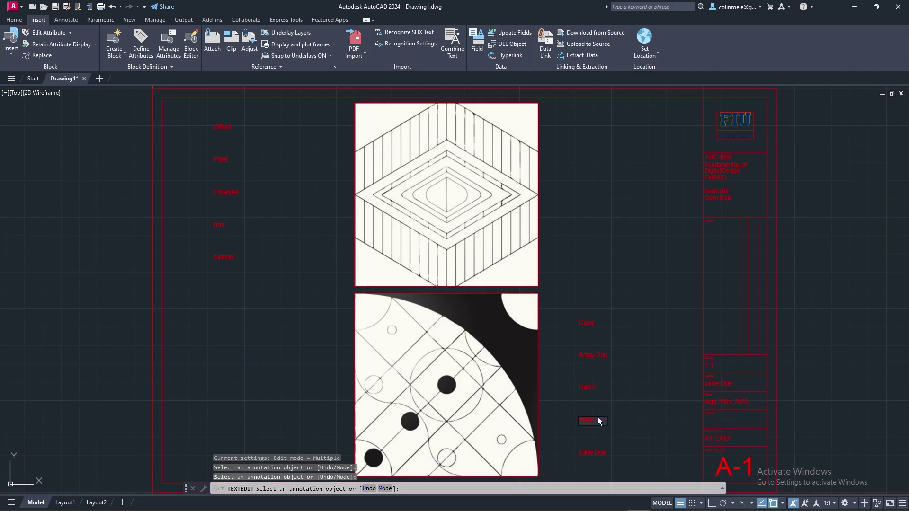
type("Arc")
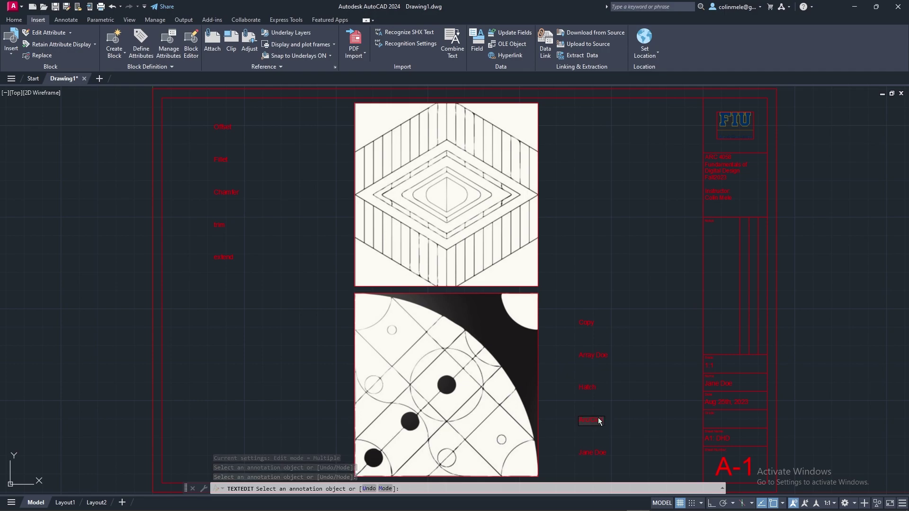
type("/Circl")
left_click(654, 439)
left_click(589, 453)
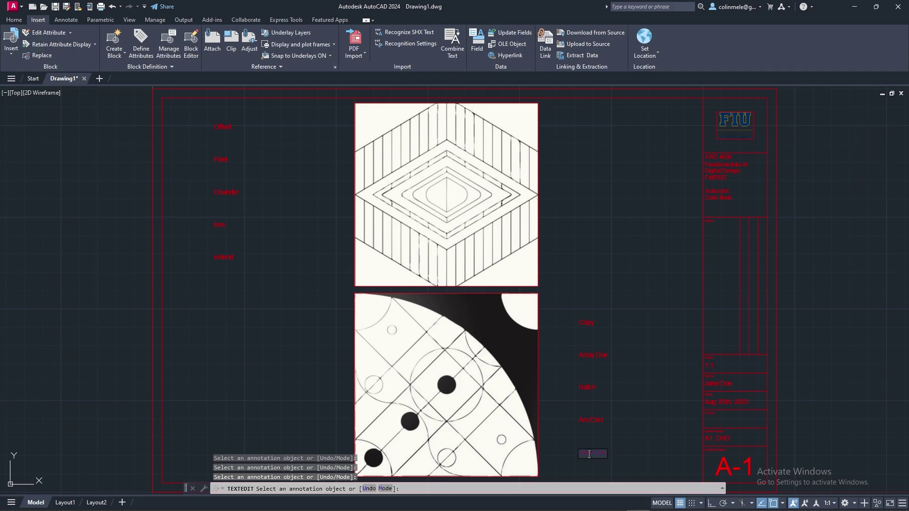
type("Mirror")
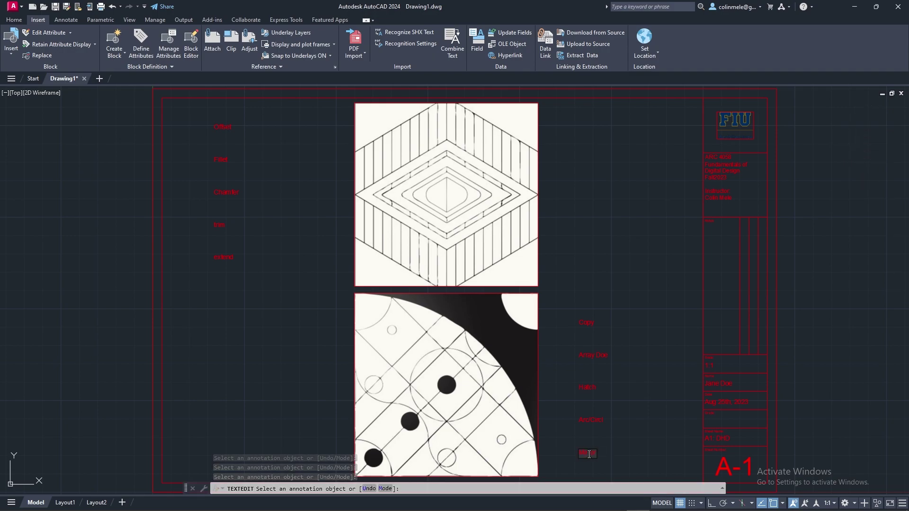
key("Return")
key("Escape")
key("Escape")
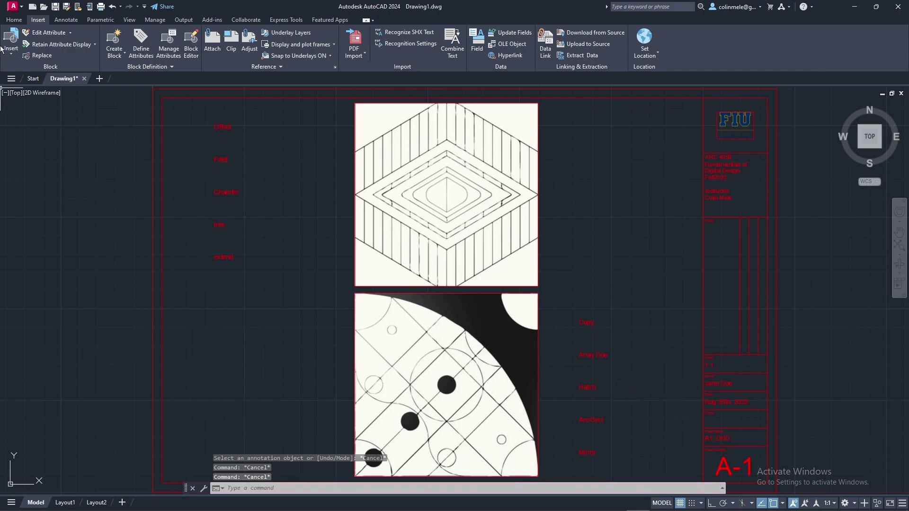
Delete the lower pattern image, undo the deletion, and clear the stray selection.
left_click(14, 20)
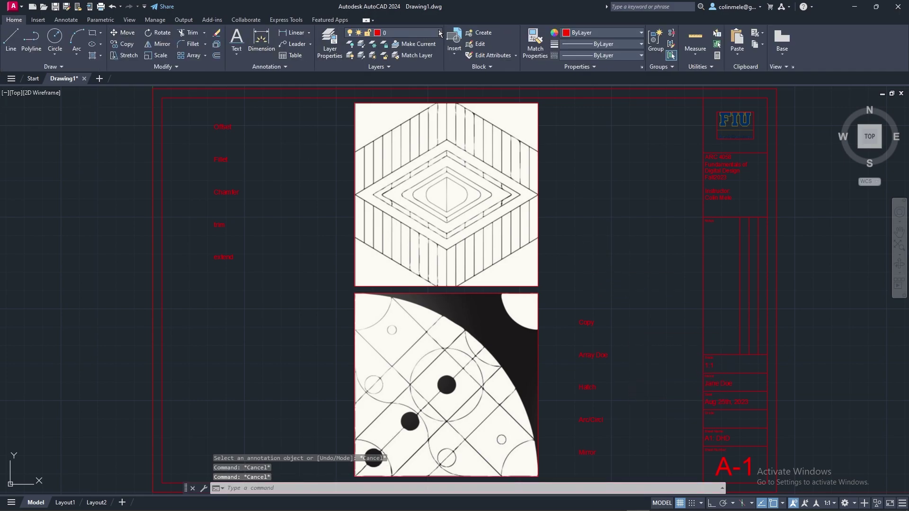
scroll(590, 202, "down", 2)
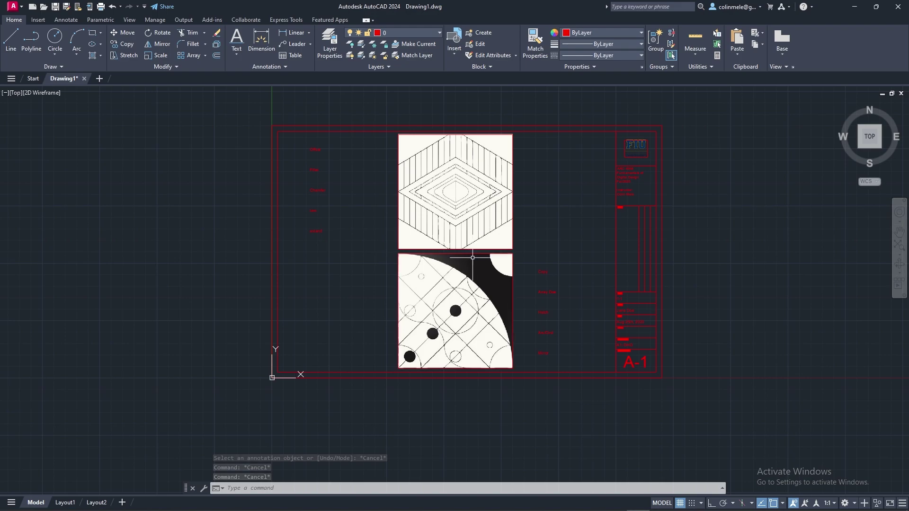
scroll(472, 257, "up", 2)
left_click(448, 253)
key("Delete")
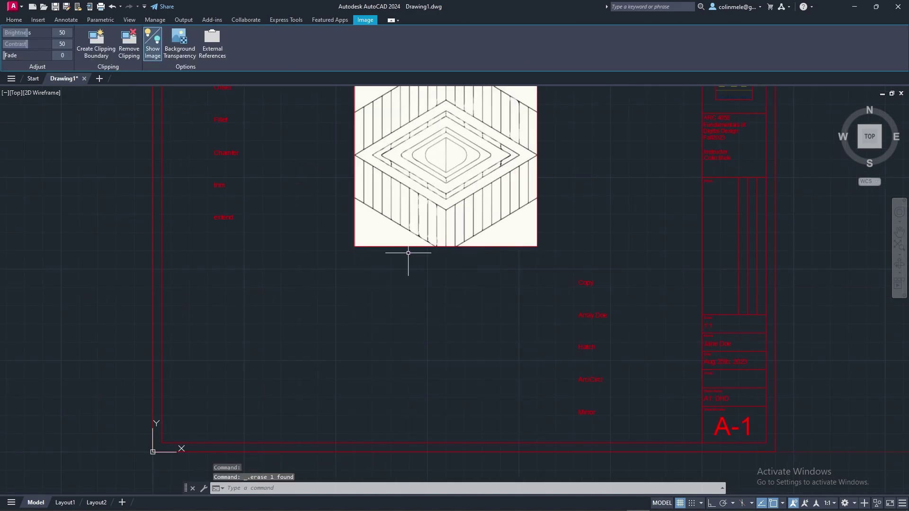
key("ctrl+z")
left_click(650, 225)
key("Escape")
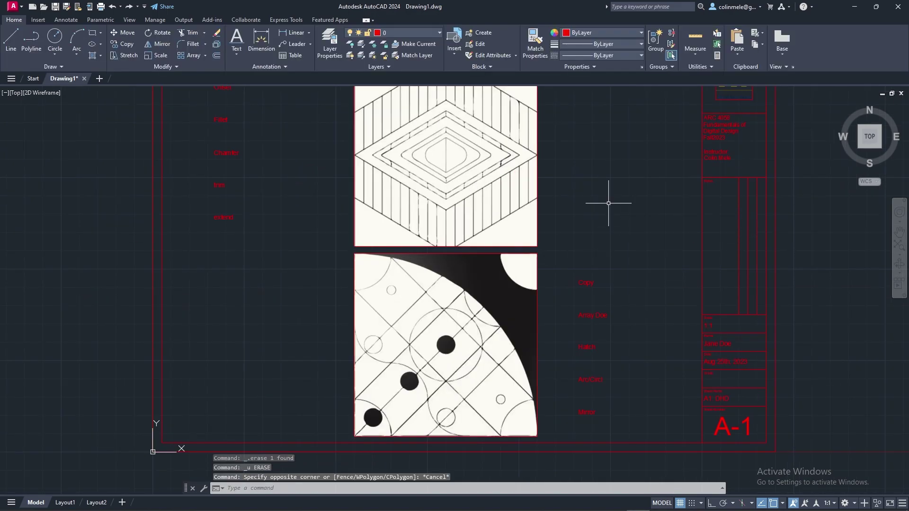
key("Escape")
Set layer 0's colour to white in the Layer list.
left_click(411, 33)
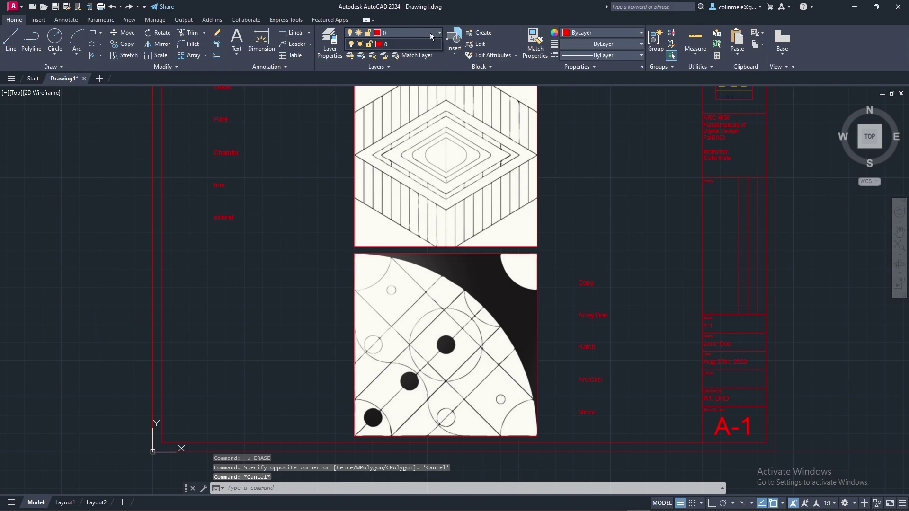
left_click(379, 45)
left_click(431, 281)
left_click(442, 334)
mouse_move(605, 215)
middle_mouse_down()
mouse_move(561, 252)
mouse_move(562, 237)
mouse_move(578, 245)
middle_mouse_up()
key("Escape")
key("Escape")
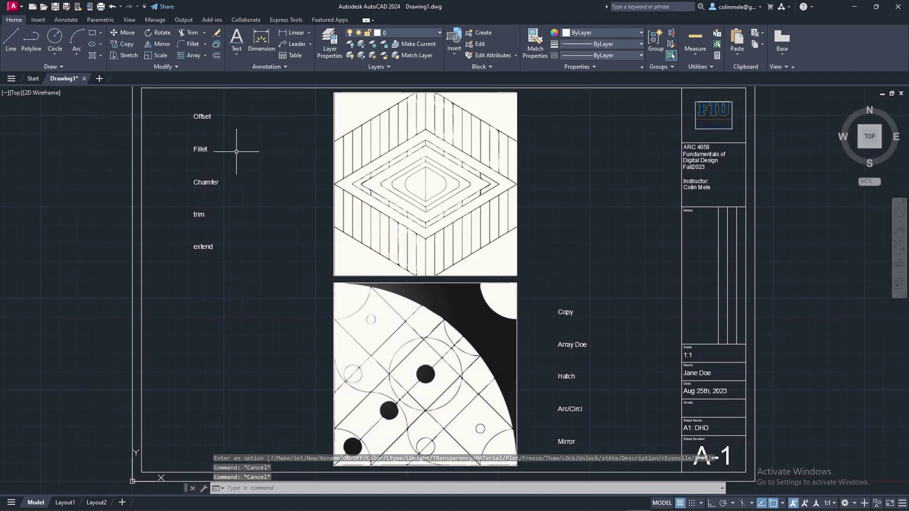
middle_click_drag(237, 151, 278, 195)
Draw a short horizontal line just right of the Offset label.
scroll(256, 160, "up", 1)
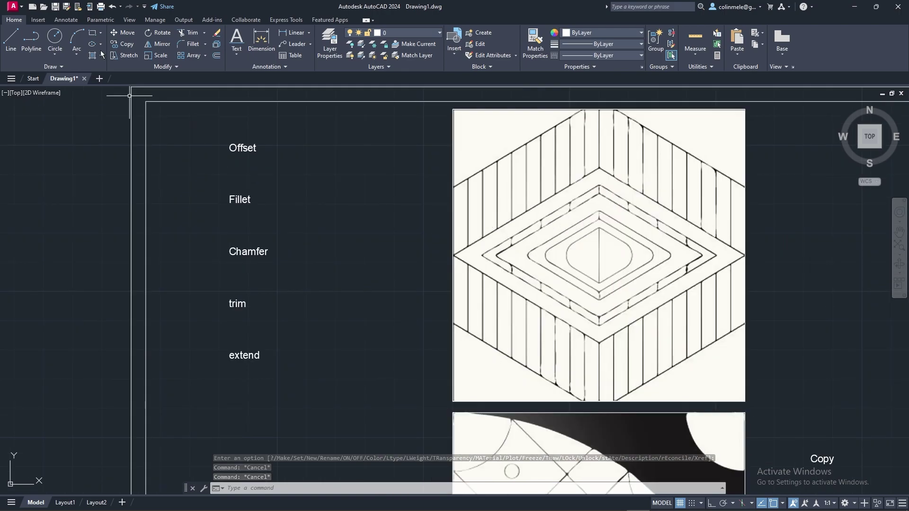
left_click(14, 37)
left_click(273, 147)
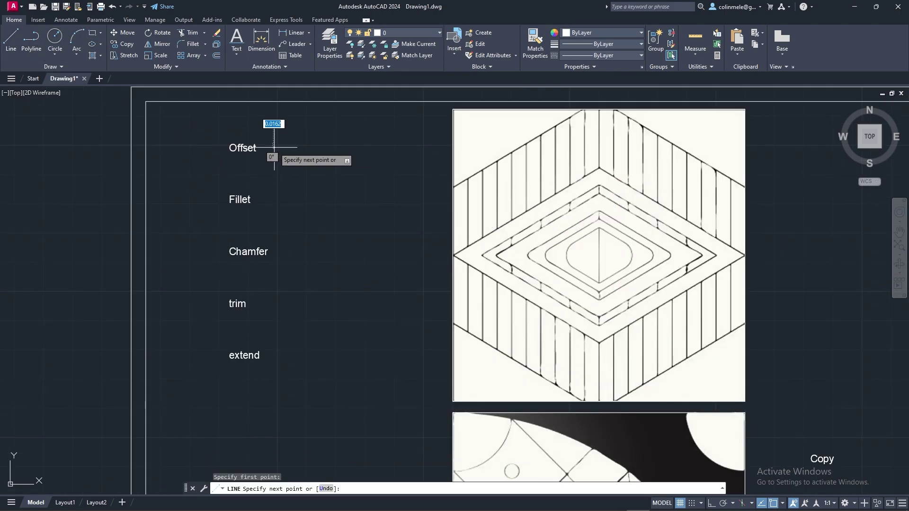
key("F8")
left_click(313, 148)
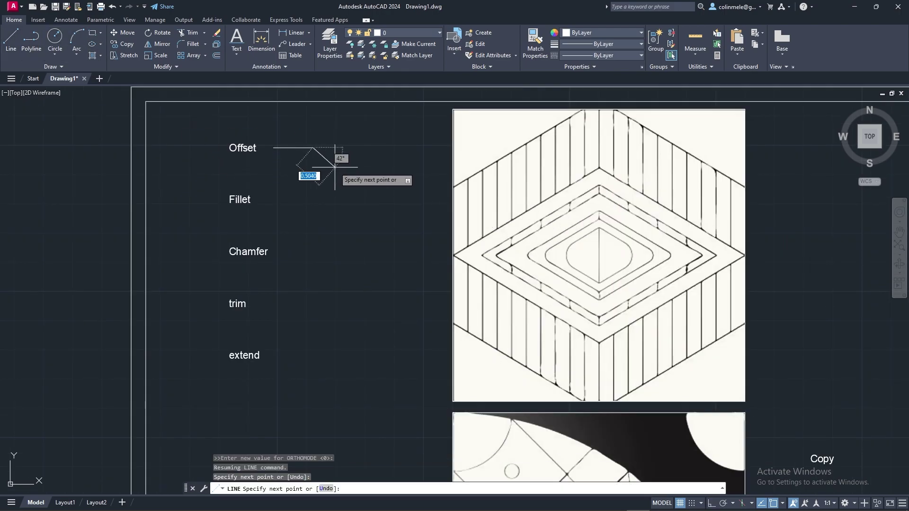
key("Return")
key("Return")
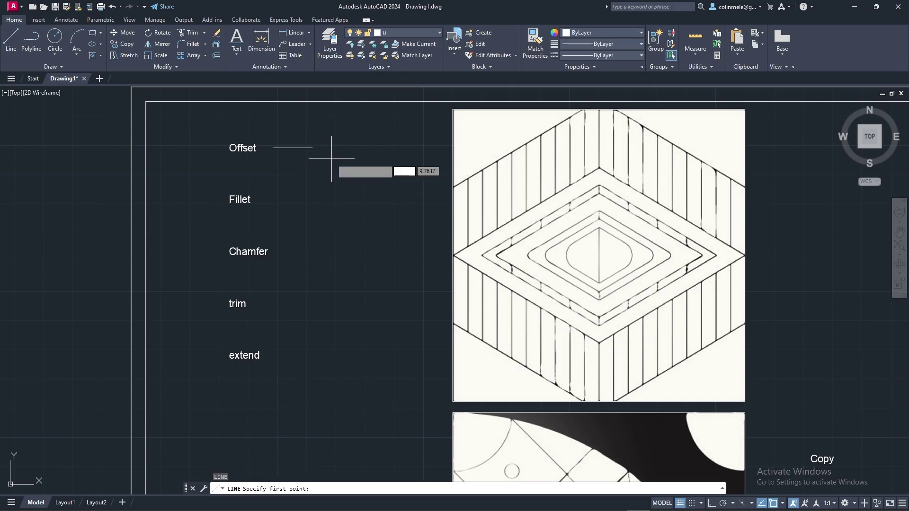
key("Escape")
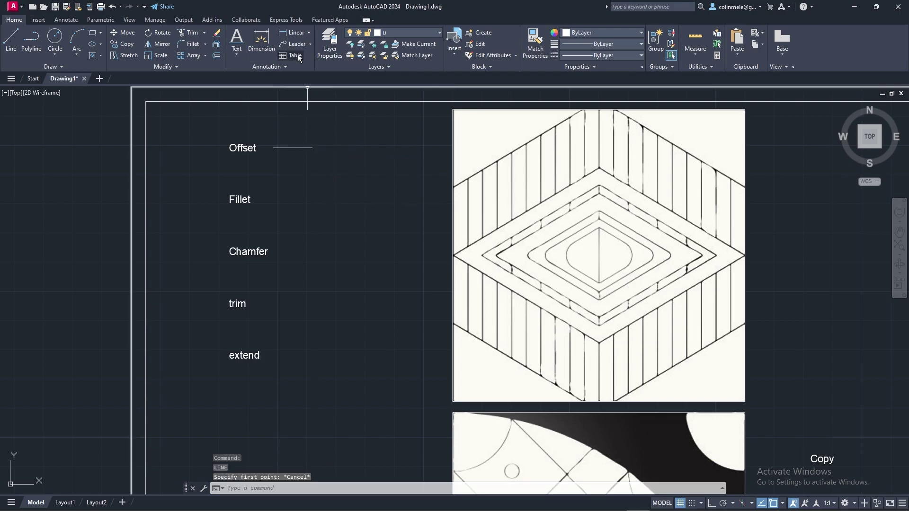
Add a multileader pointing into the top diamond image with the text Offset.
left_click(296, 43)
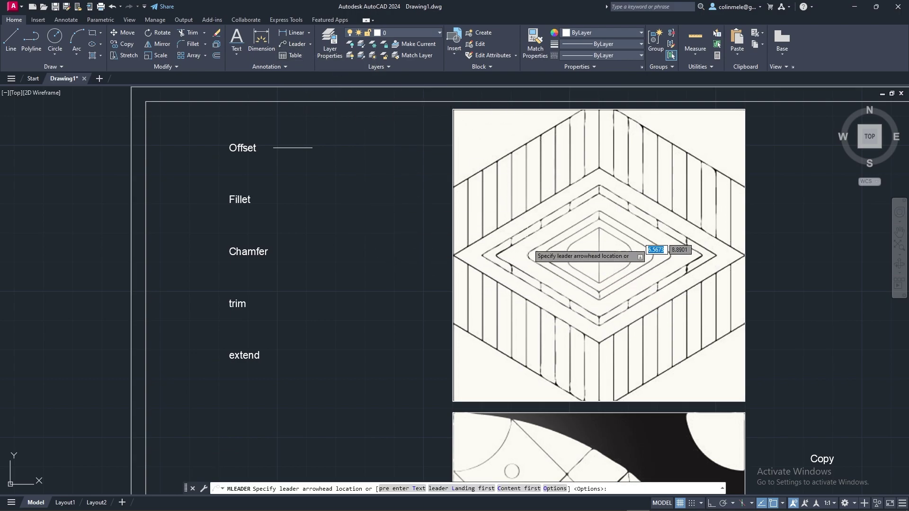
left_click(472, 247)
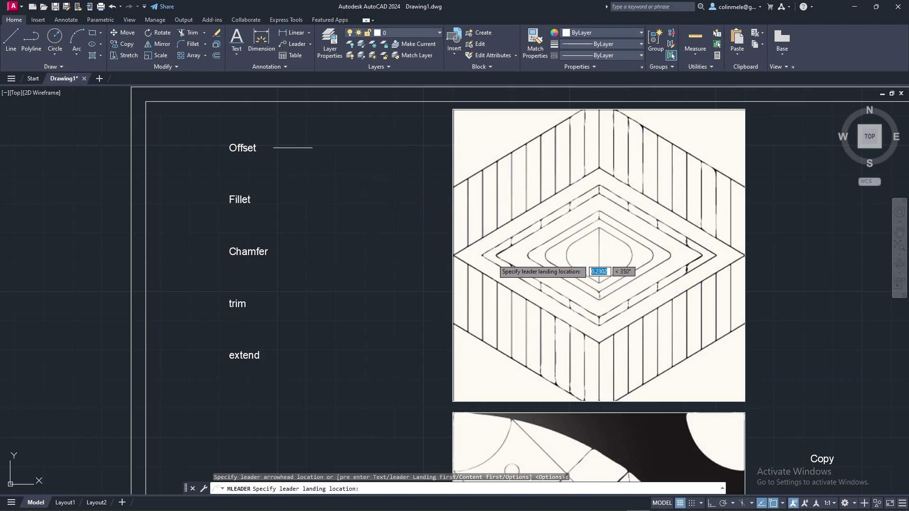
left_click(393, 170)
type("bhjbds")
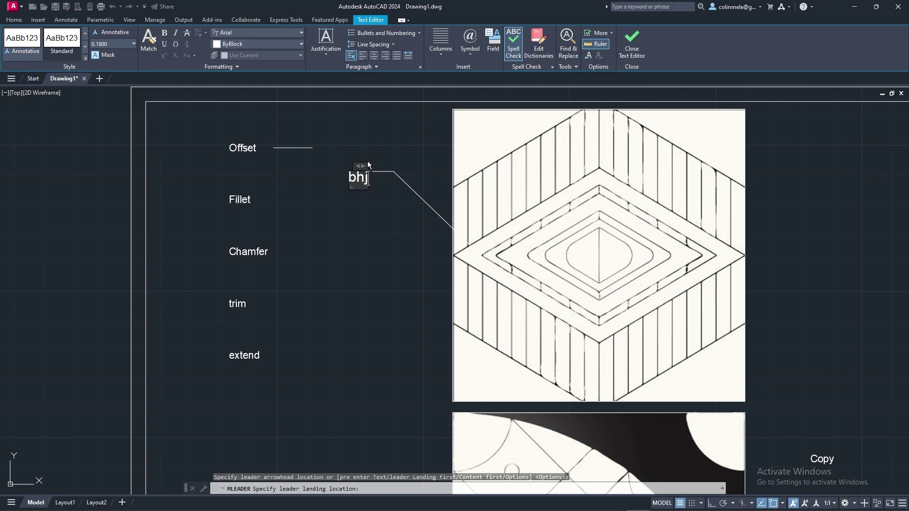
key("BackSpace")
key("BackSpace")
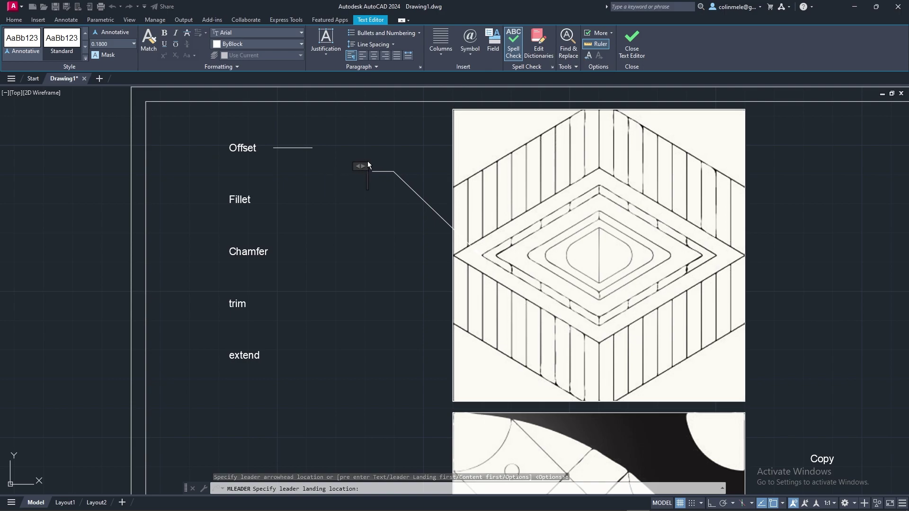
type("Offset")
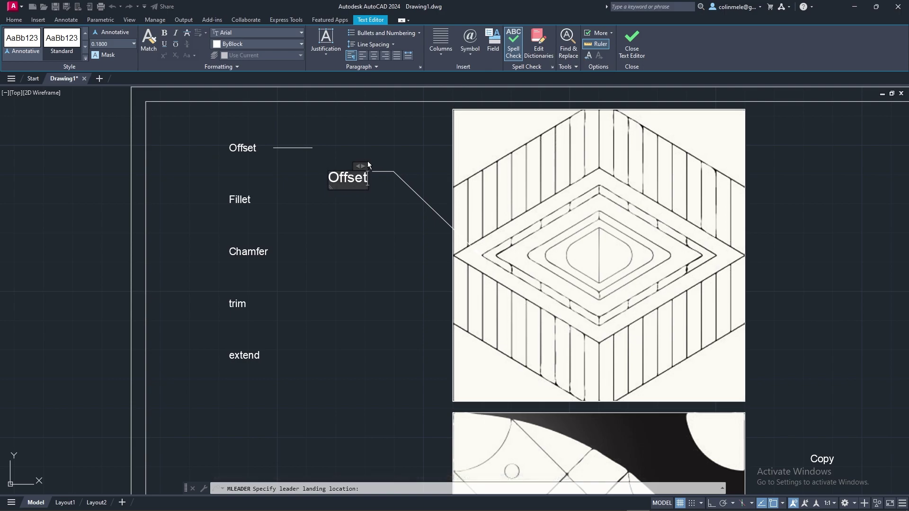
left_click(631, 50)
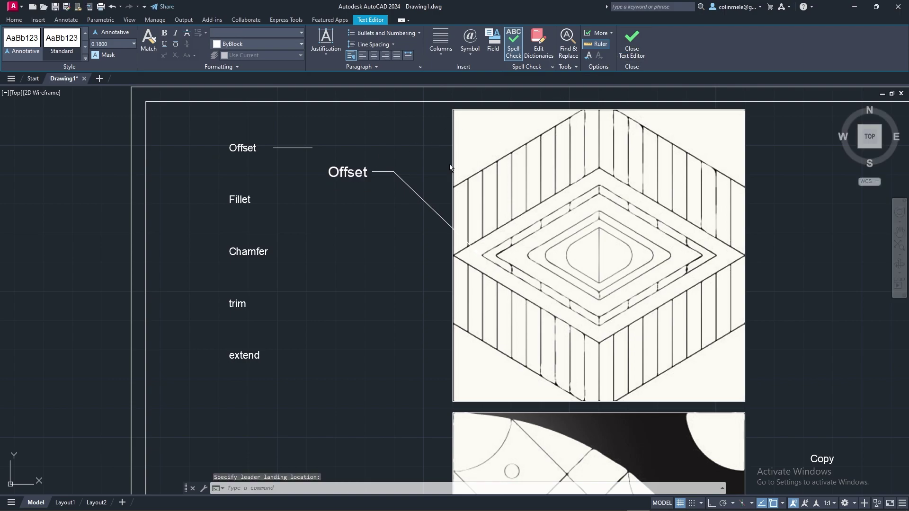
Select the Offset leader to check it, then clear the selection.
left_click(404, 173)
key("Escape")
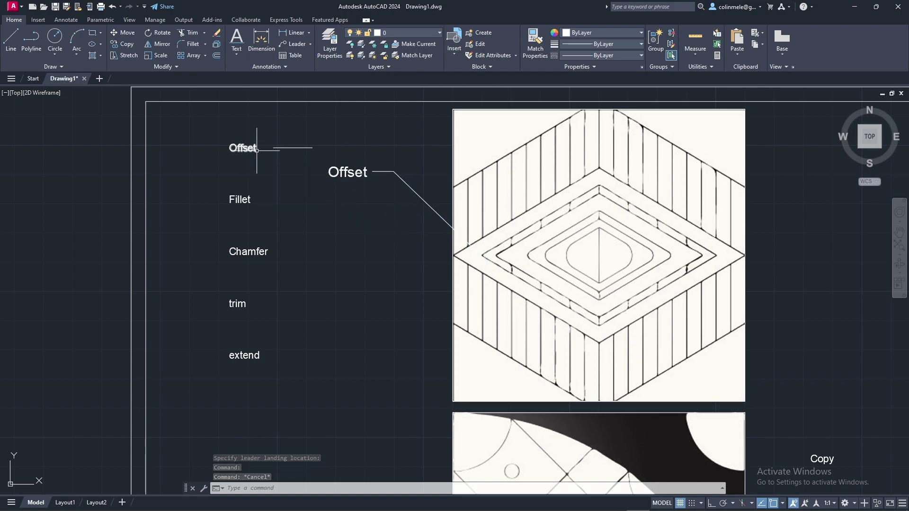
left_click(438, 212)
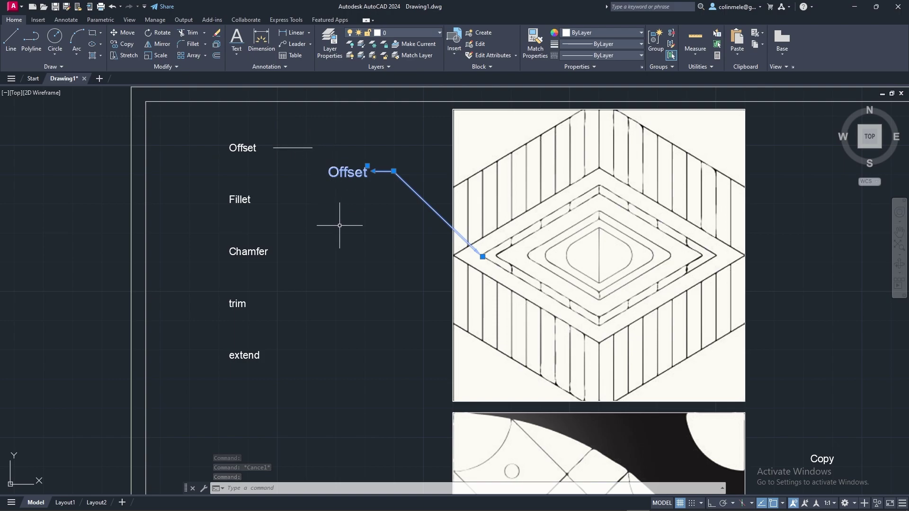
scroll(326, 236, "down", 3)
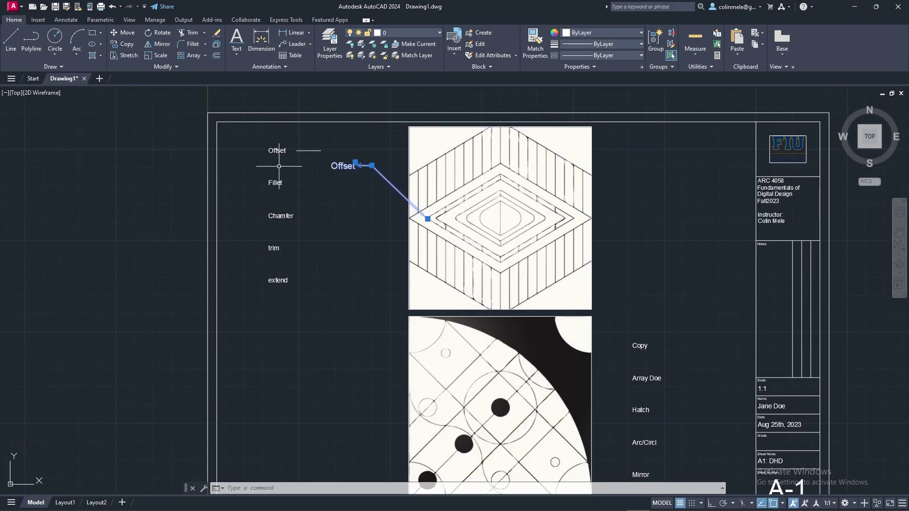
scroll(357, 203, "up", 2)
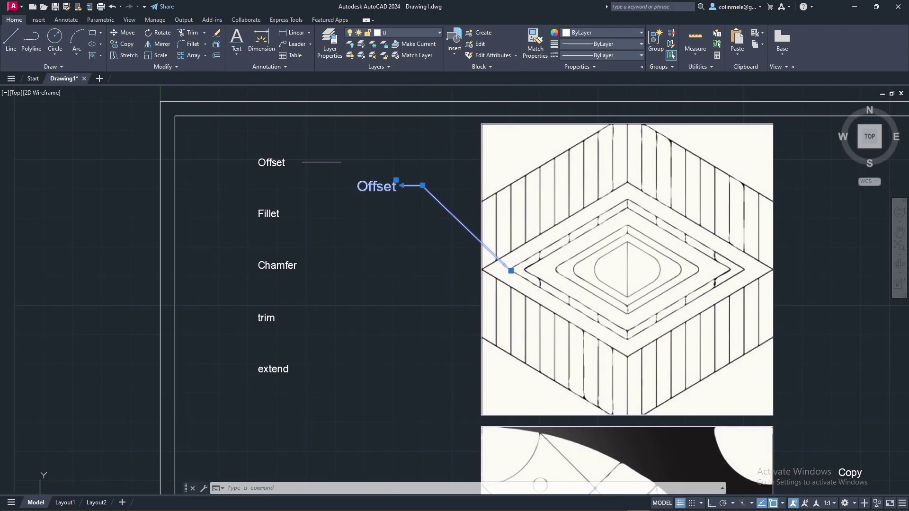
key("Escape")
key("Escape")
Delete the Offset leader and copy the short line beside Fillet, Chamfer, trim and extend.
left_click(371, 187)
key("Delete")
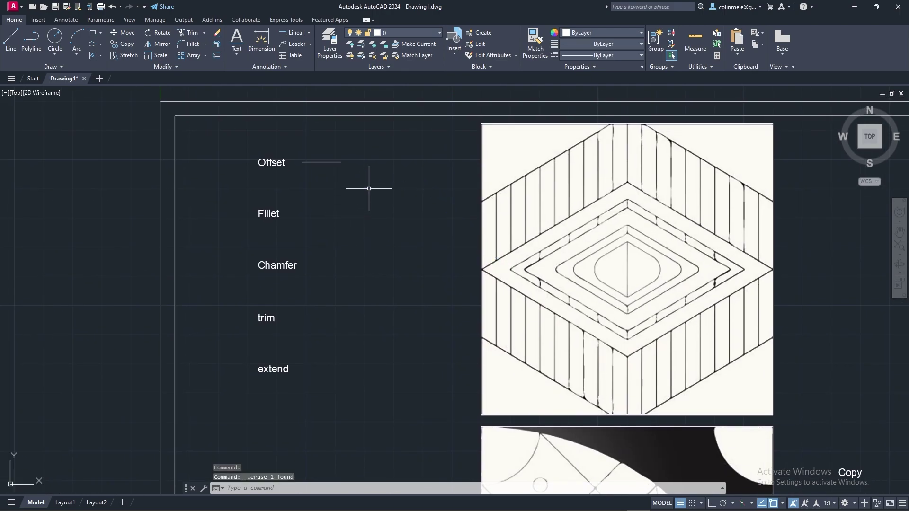
left_click(313, 163)
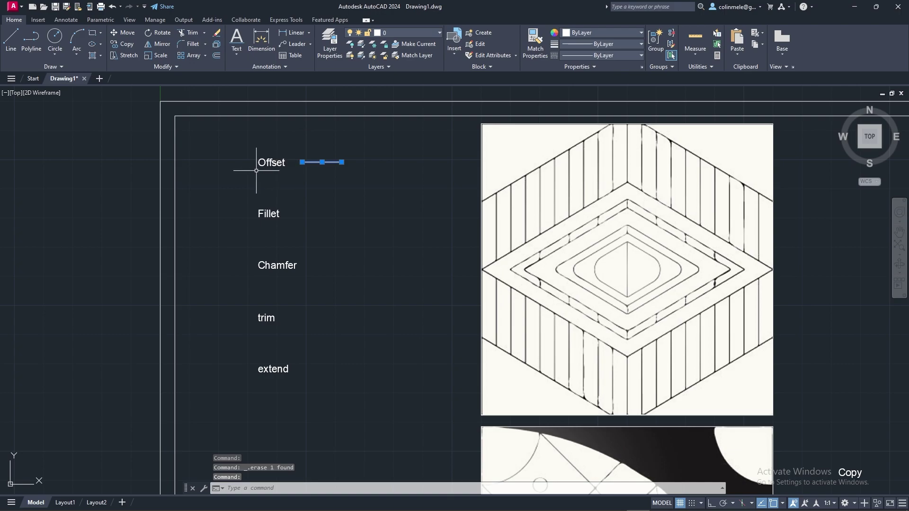
type("copy")
key("Return")
left_click(302, 163)
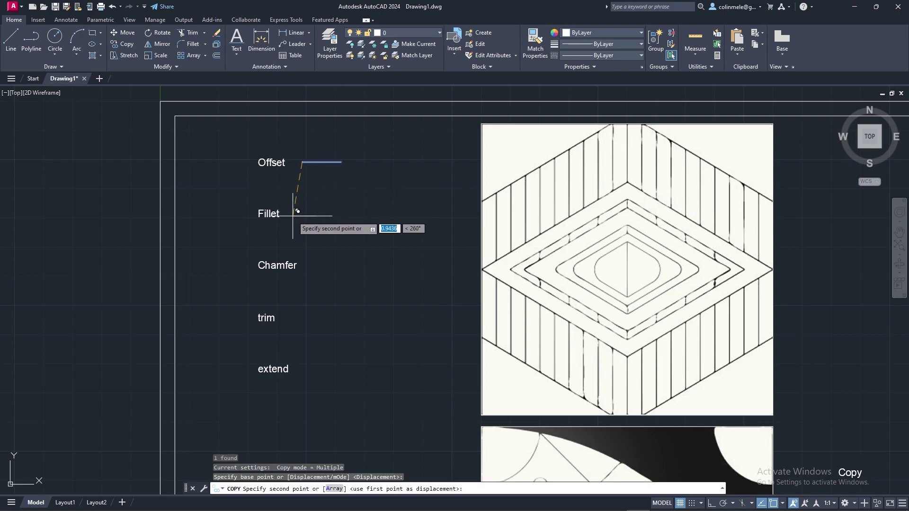
left_click(292, 214)
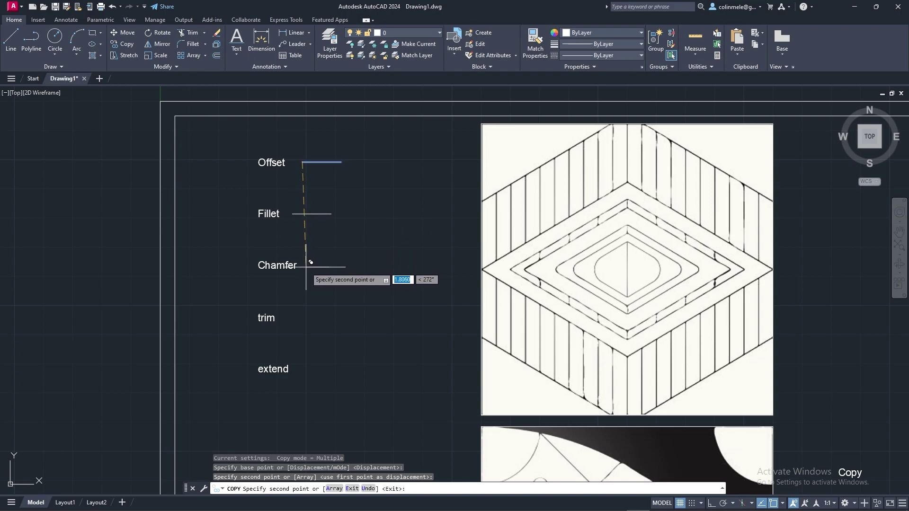
left_click(307, 267)
left_click(282, 319)
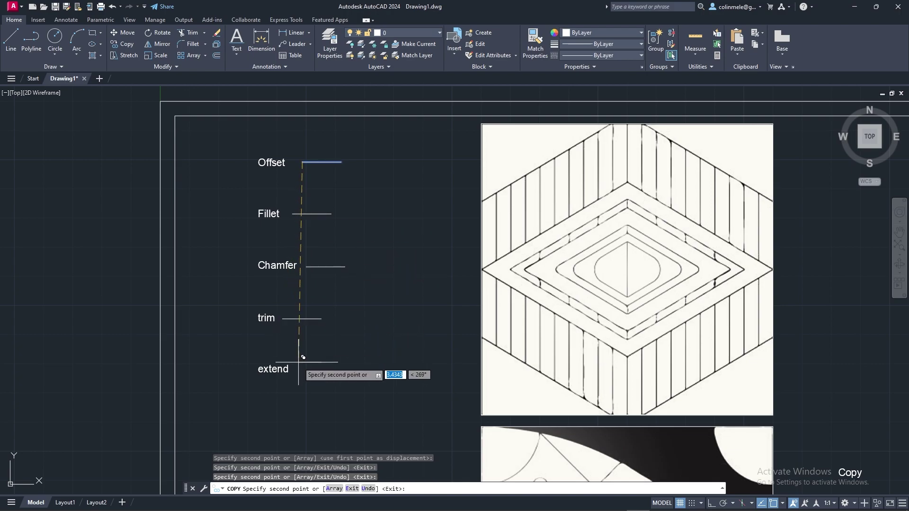
left_click(300, 369)
Place further copies of the line beside Copy, Array Doe, Hatch and Arc/Circl.
middle_click_drag(397, 358, 195, 169)
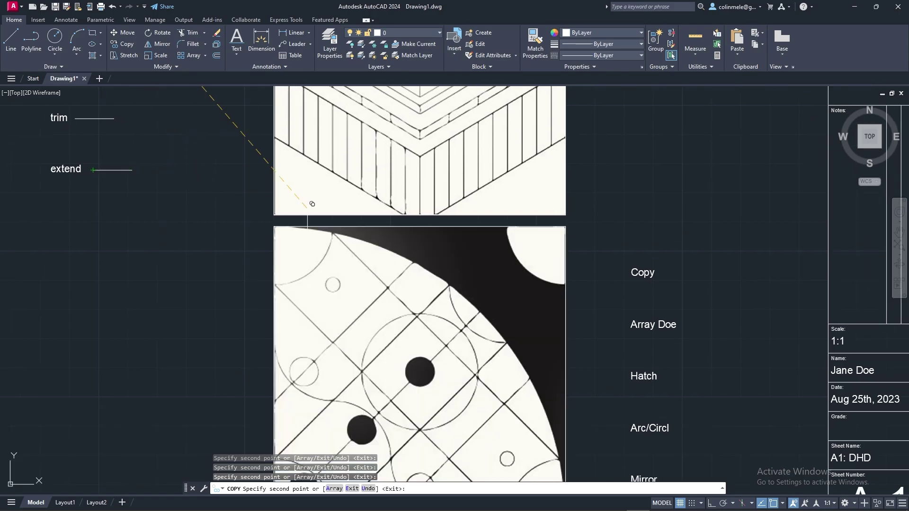
left_click(585, 272)
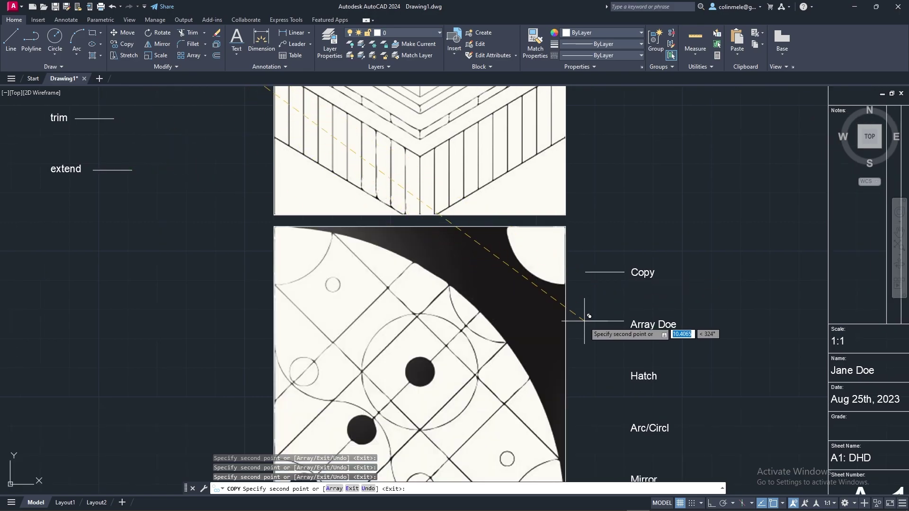
left_click(585, 324)
left_click(584, 376)
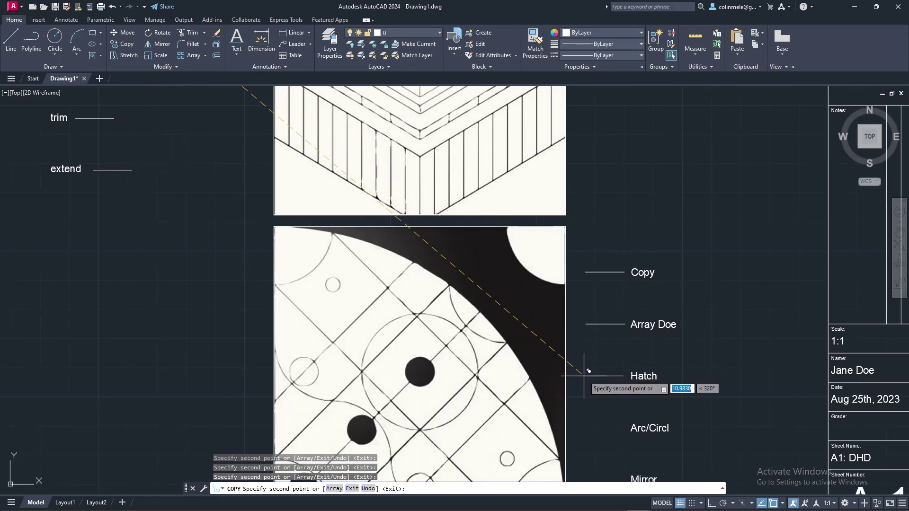
left_click(584, 428)
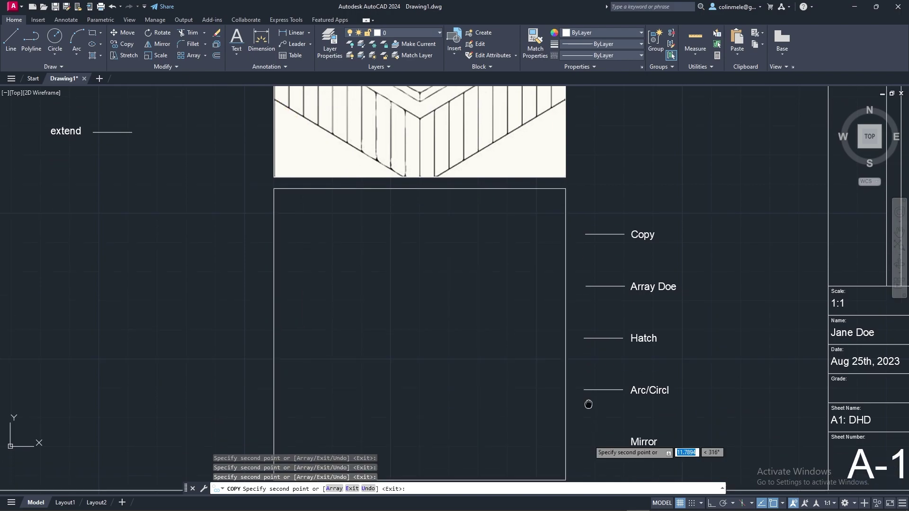
scroll(589, 416, "up", 2)
key("Escape")
key("Escape")
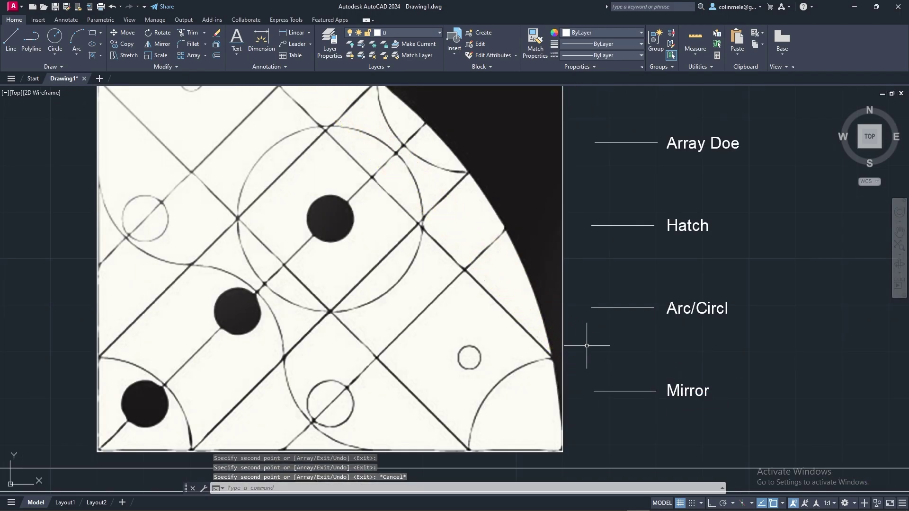
scroll(588, 359, "down", 6)
scroll(364, 225, "up", 4)
scroll(364, 224, "up", 2)
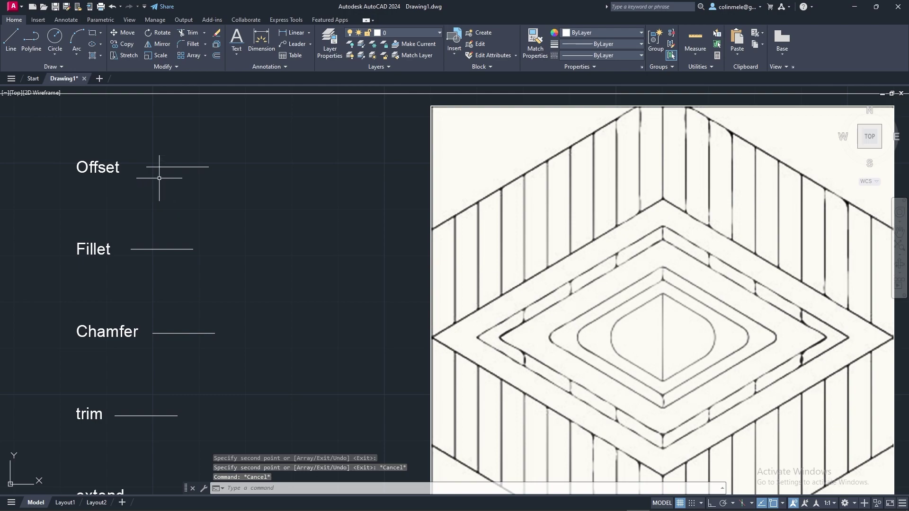
Draw a leader line from the Offset label's line end into the diamond image.
left_click(11, 41)
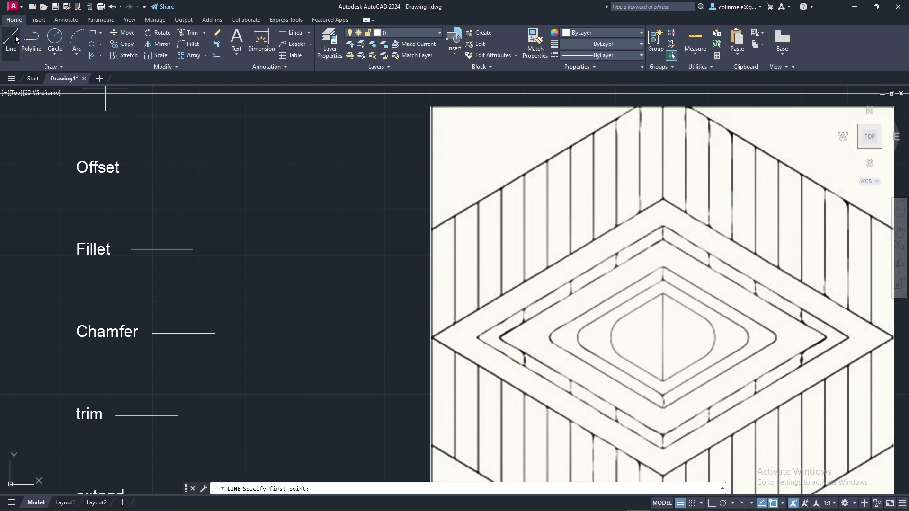
left_click(208, 166)
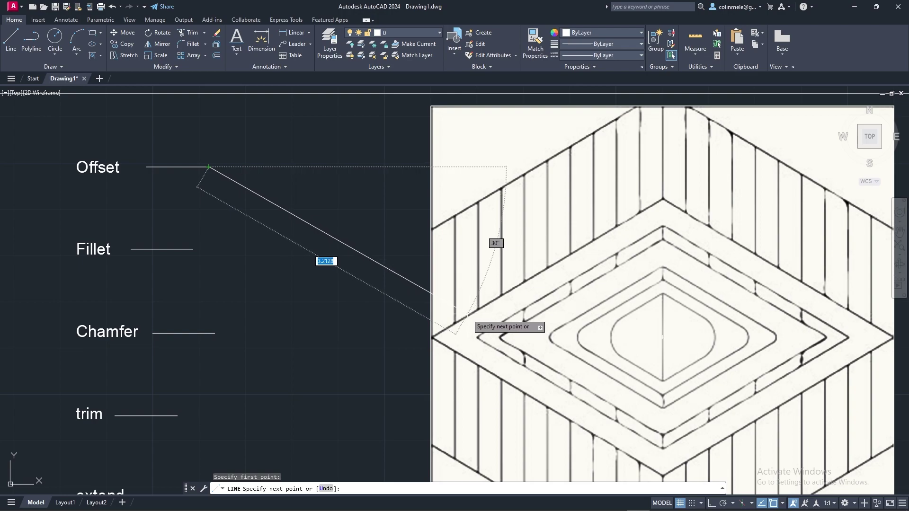
left_click(468, 313)
key("Return")
key("Return")
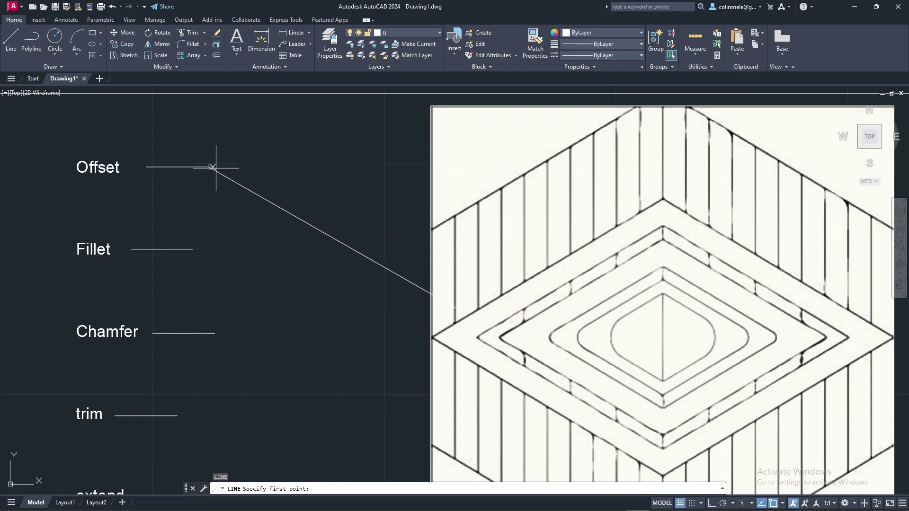
key("Escape")
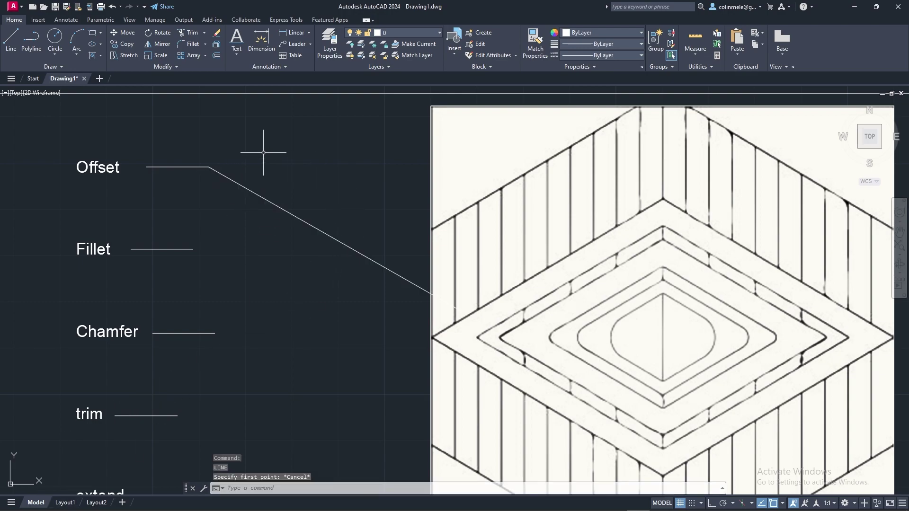
left_click(11, 41)
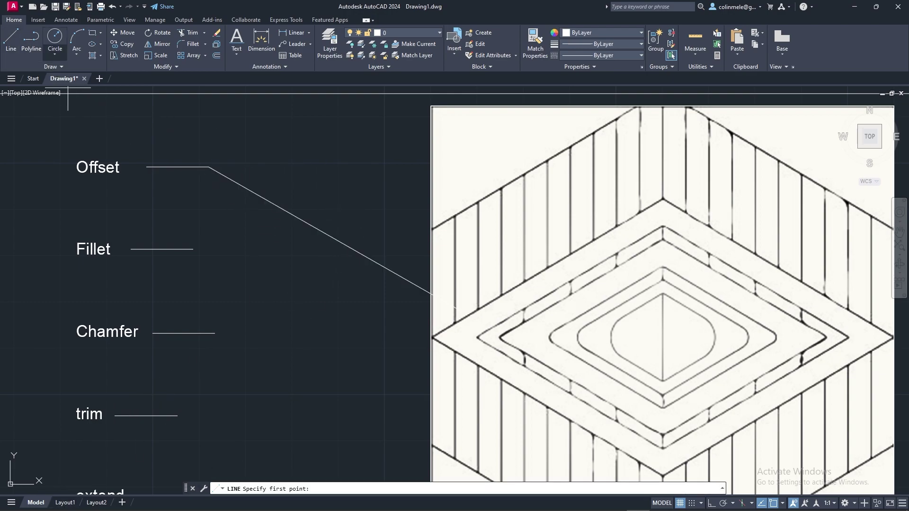
left_click(209, 167)
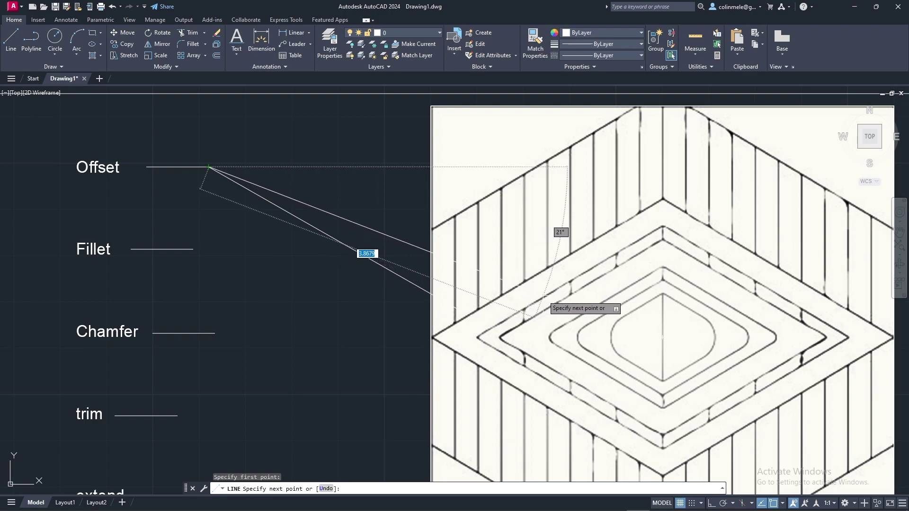
key("Escape")
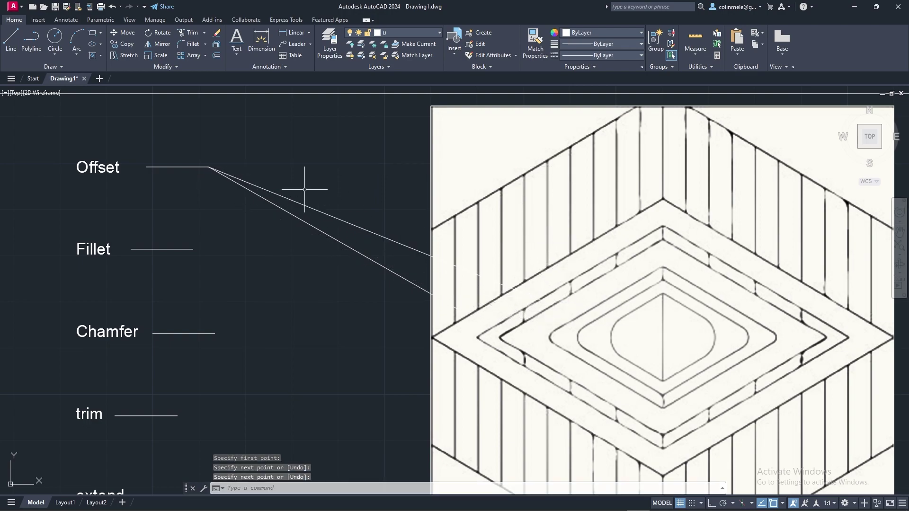
key("Return")
left_click(209, 167)
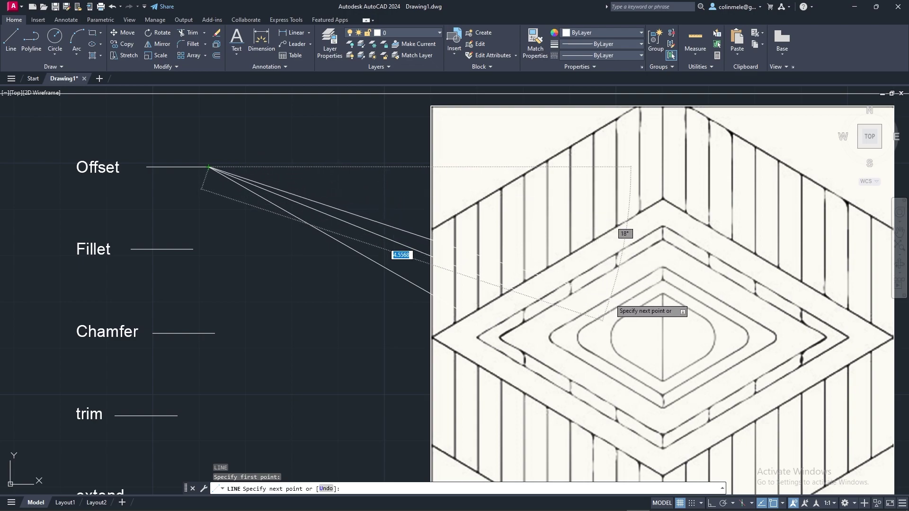
key("Return")
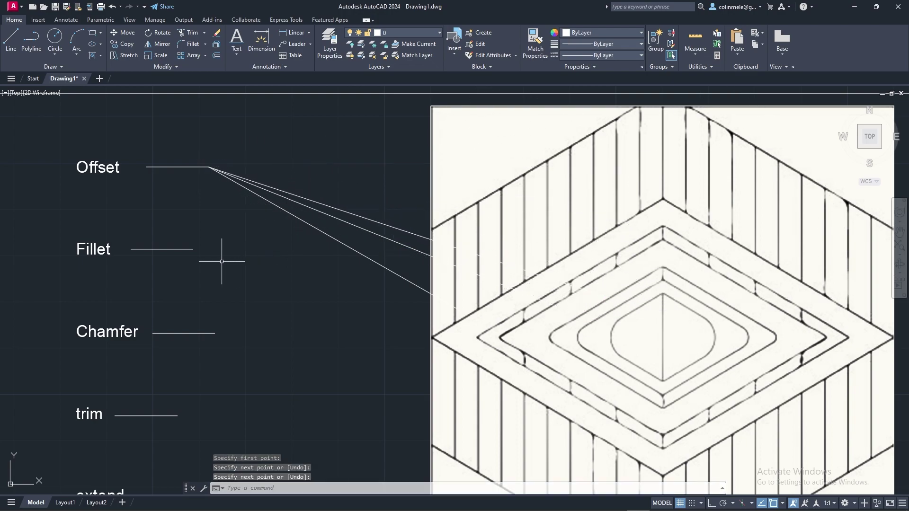
key("Return")
Draw three leader lines from the Fillet label's line end to points on the diamond image.
left_click(193, 248)
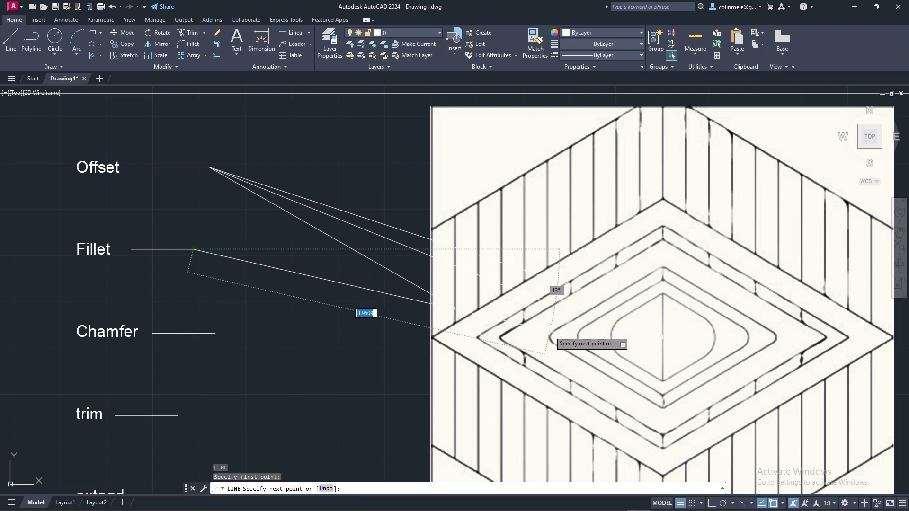
left_click(549, 330)
key("Return")
key("Return")
left_click(193, 249)
left_click(573, 354)
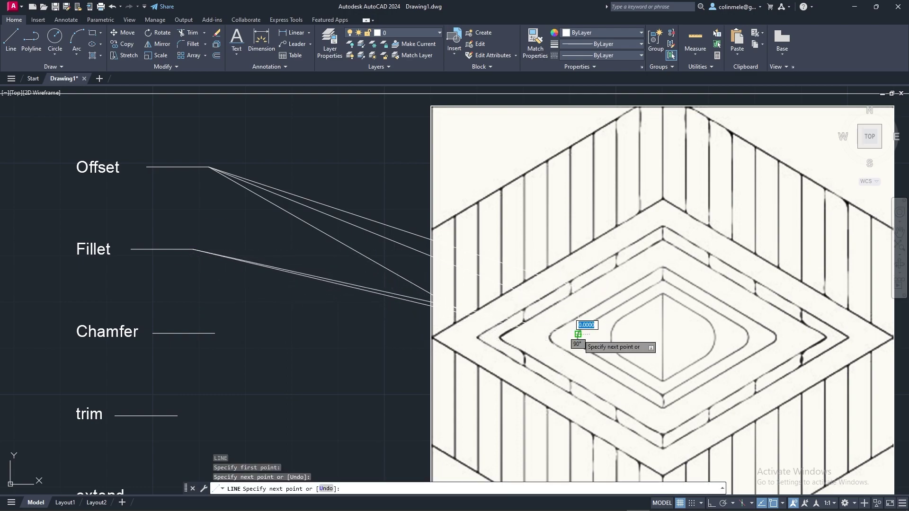
key("Return")
key("Return")
left_click(193, 249)
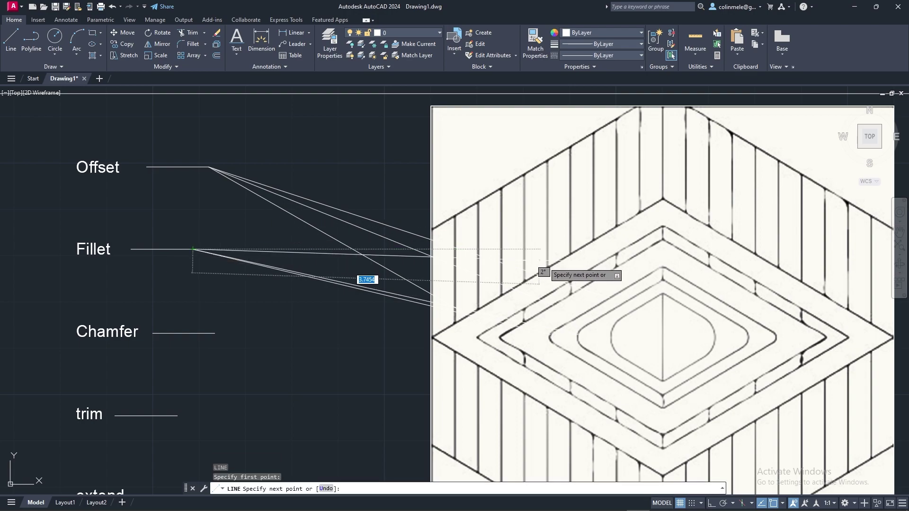
left_click(612, 333)
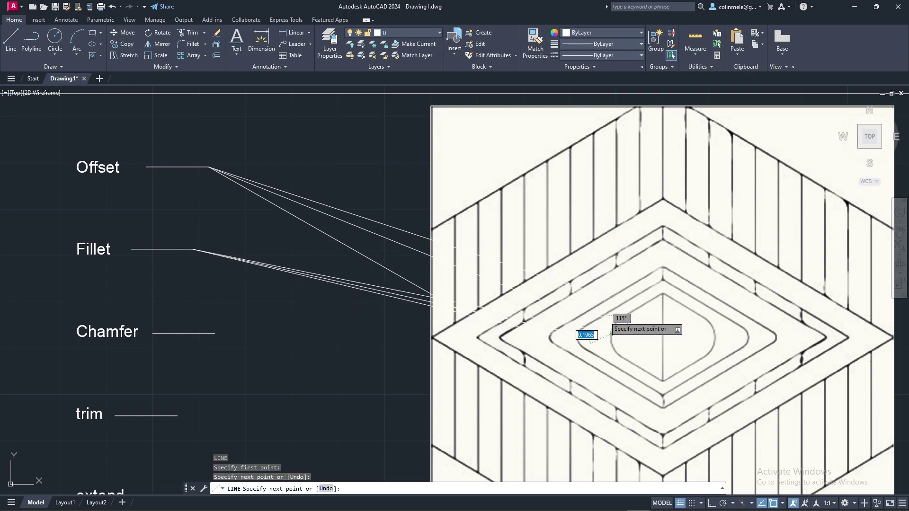
key("Return")
Draw two Chamfer leaders to the image's upper part and the diamond's left corner.
middle_click_drag(252, 331, 246, 249)
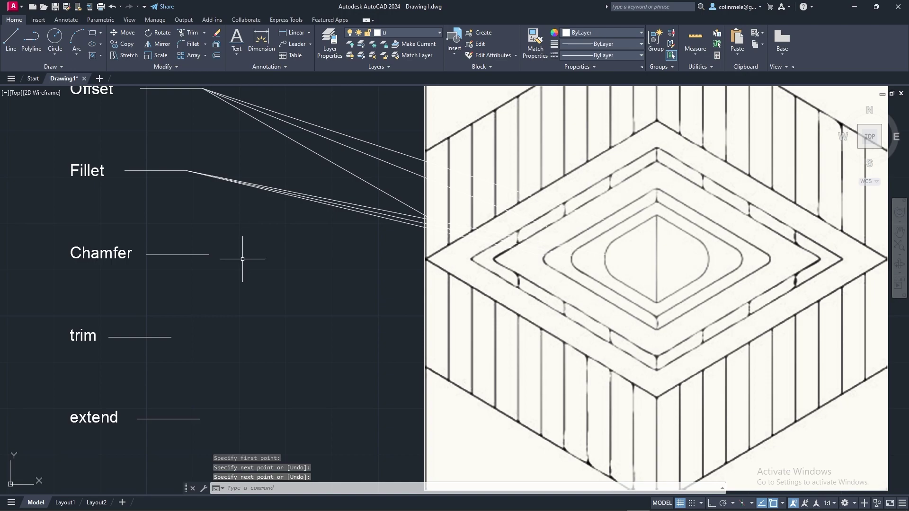
key("Return")
left_click(208, 255)
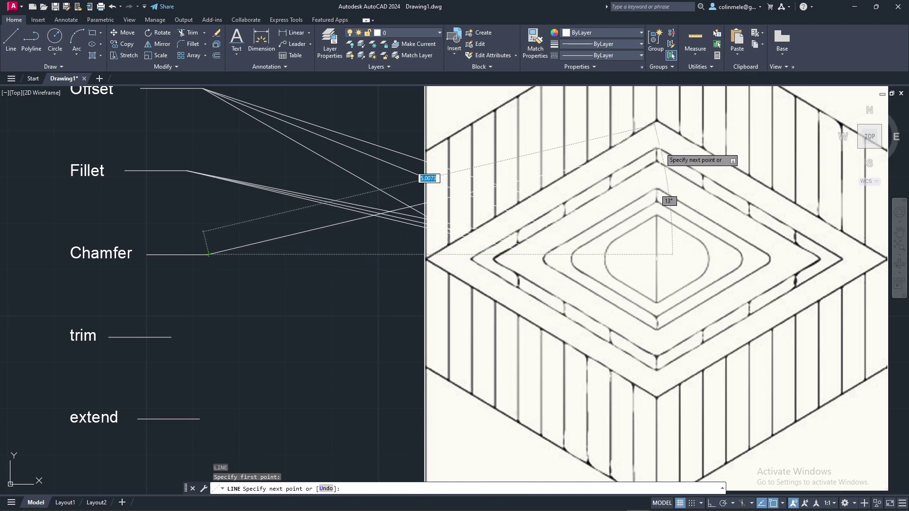
left_click(657, 148)
key("Return")
key("Return")
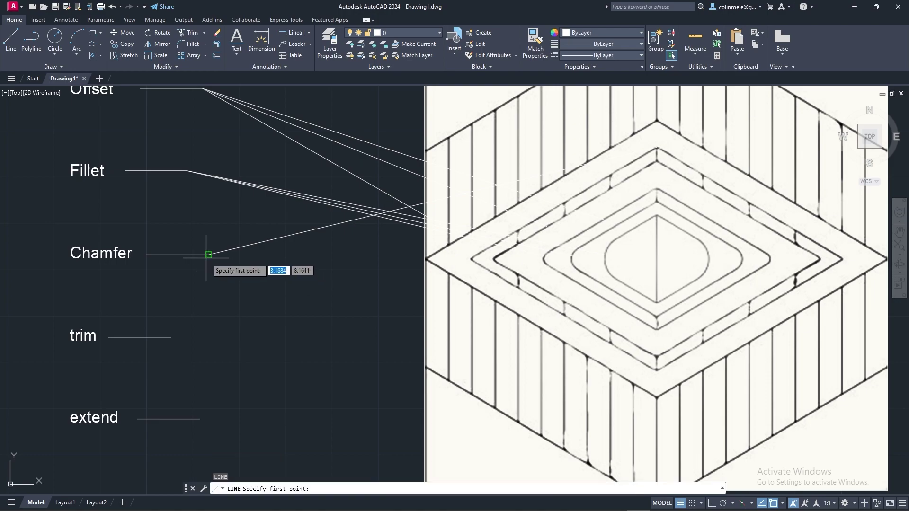
left_click(209, 255)
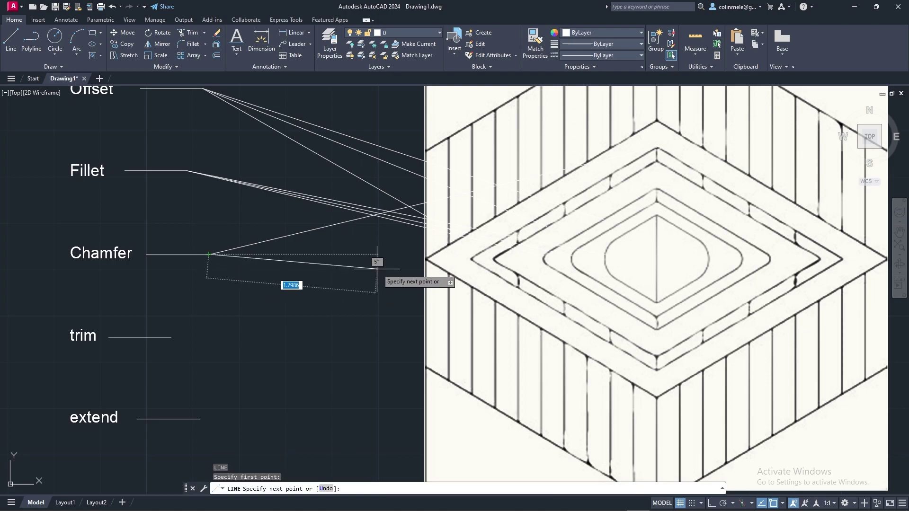
left_click(472, 259)
key("Return")
Draw two lines from the trim label line's endpoint to two points inside the diamond pattern image.
scroll(280, 316, "down", 4)
scroll(281, 293, "up", 3)
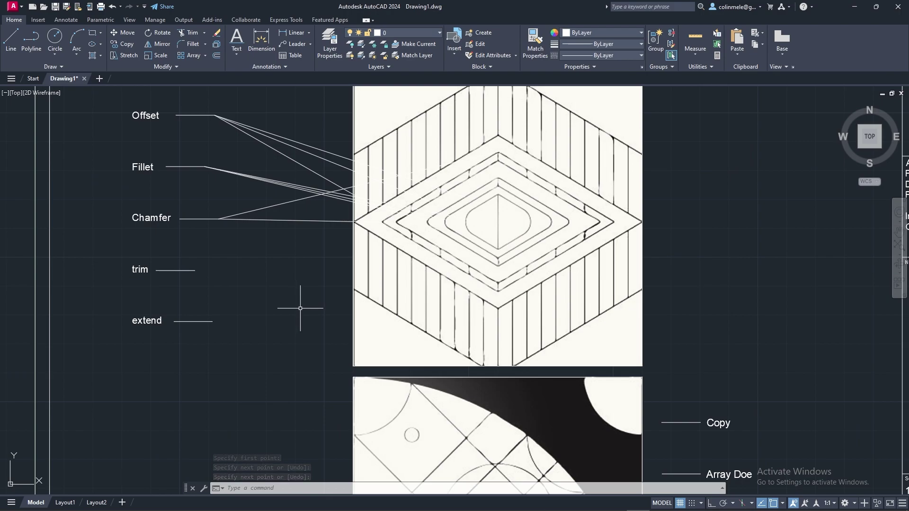
scroll(239, 260, "up", 3)
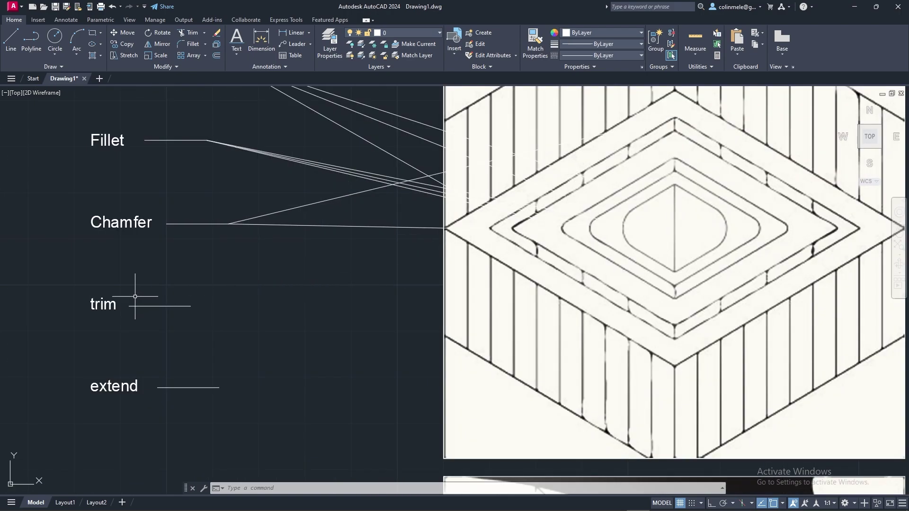
type("l")
key("Return")
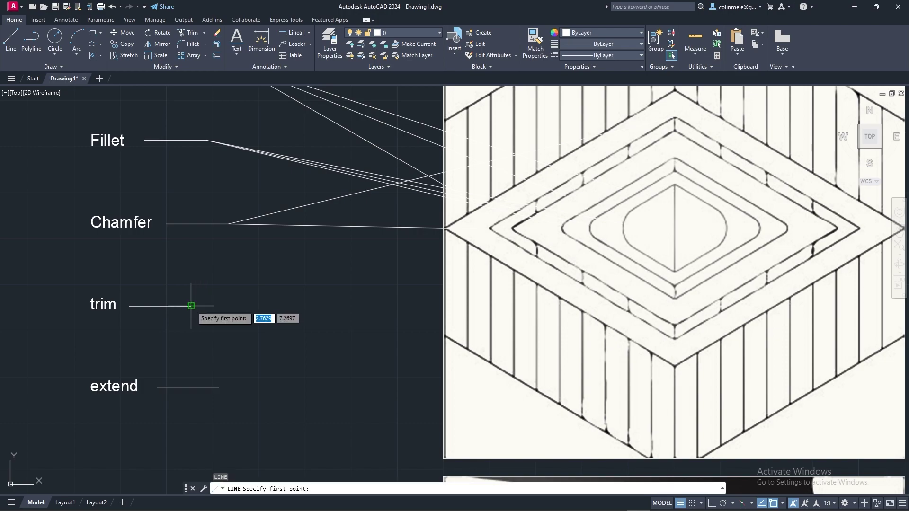
left_click(191, 306)
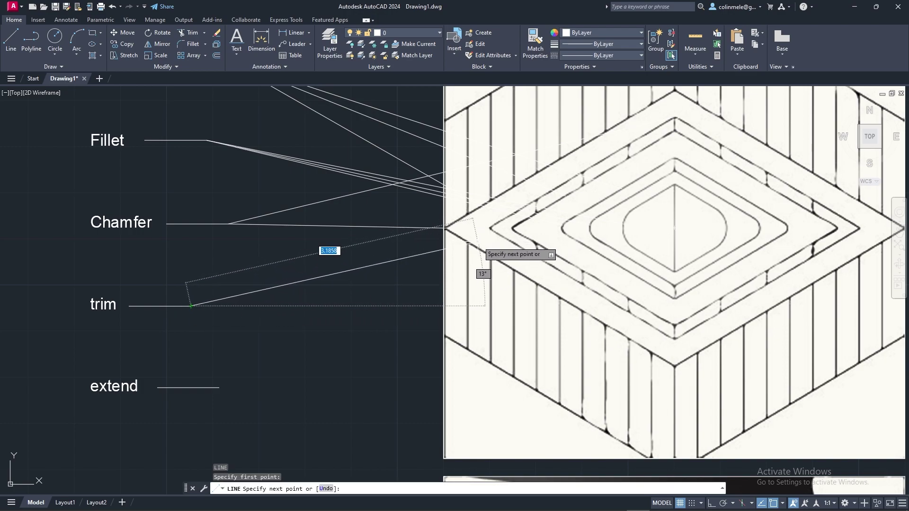
left_click(538, 274)
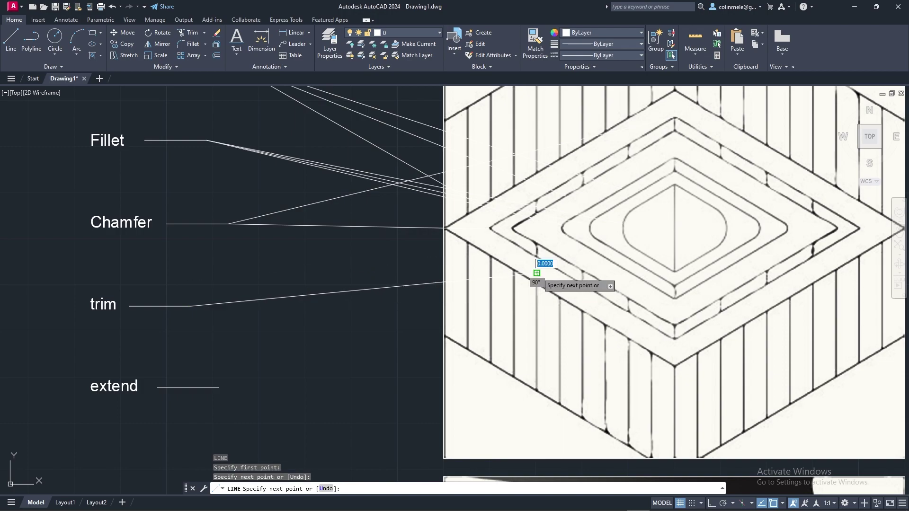
key("Return")
key("Return")
left_click(191, 306)
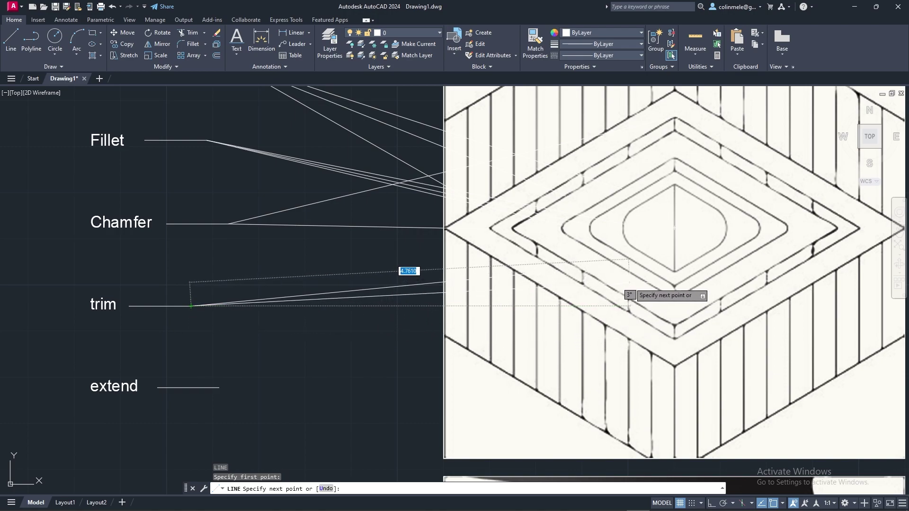
left_click(629, 282)
key("Escape")
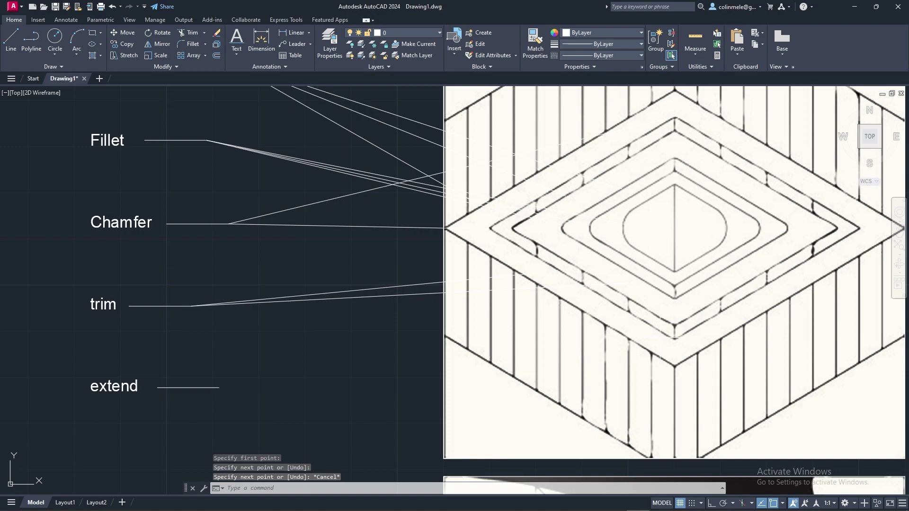
middle_click_drag(659, 343, 365, 392)
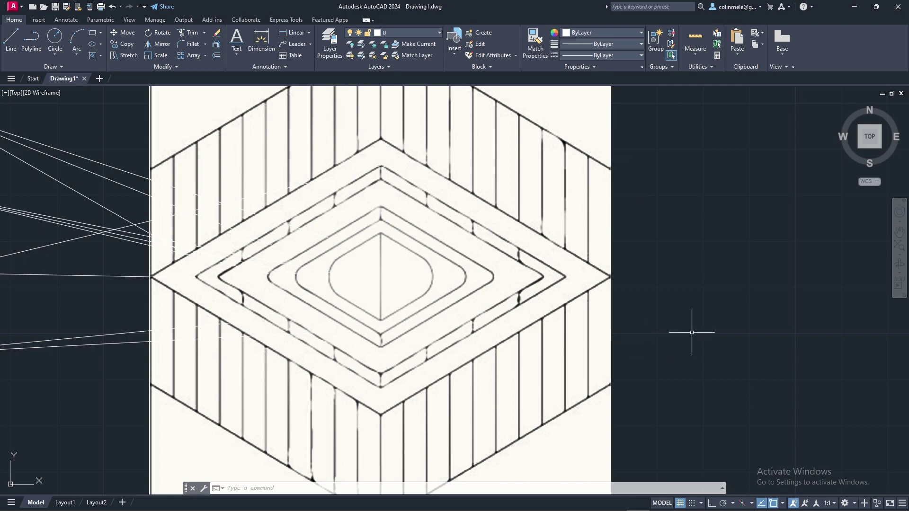
Zoom in on the diamond image, then pan down to the lower circle-pattern image and title block.
scroll(691, 332, "down", 4)
scroll(700, 257, "up", 2)
middle_click_drag(699, 258, 708, 269)
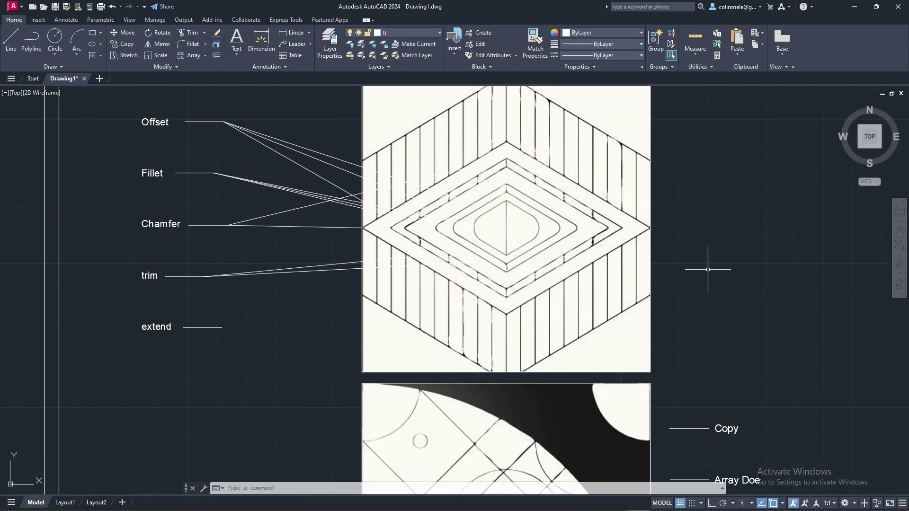
scroll(458, 170, "up", 6)
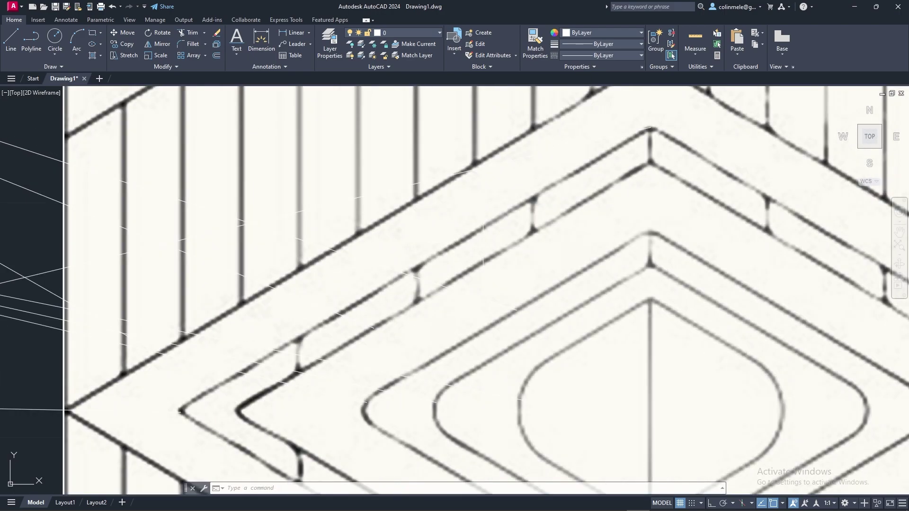
scroll(488, 258, "down", 6)
scroll(649, 306, "down", 2)
middle_click_drag(613, 363, 572, 249)
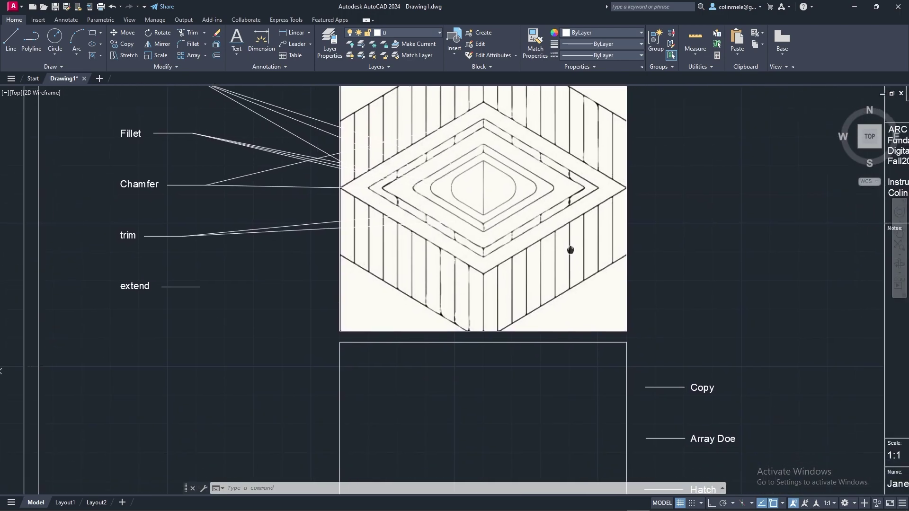
middle_click_drag(255, 270, 284, 315)
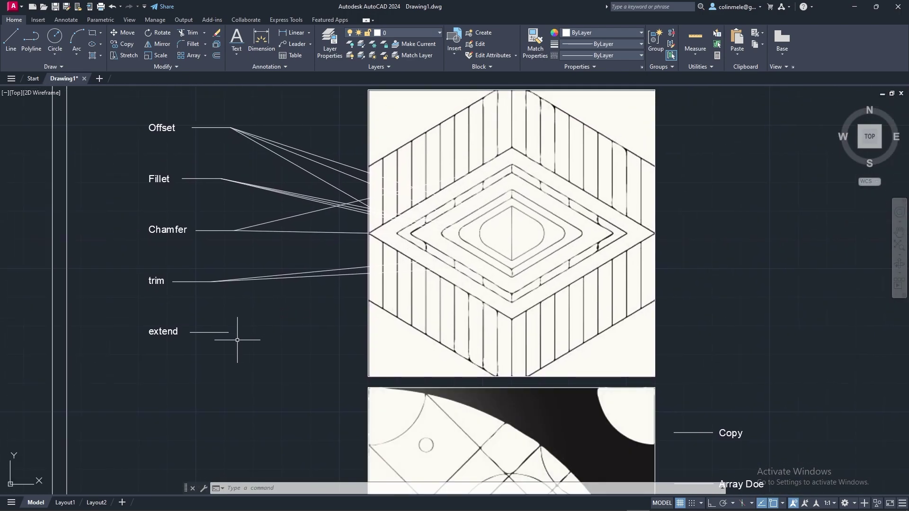
middle_click_drag(237, 340, 229, 183)
mouse_move(258, 302)
middle_mouse_down()
mouse_move(233, 254)
mouse_move(189, 209)
mouse_move(183, 245)
middle_mouse_up()
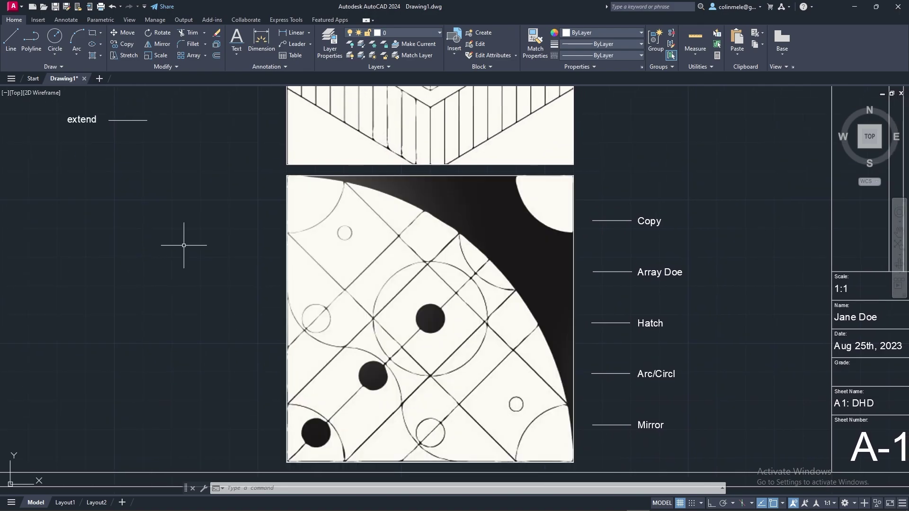
Delete the stray extra word from the Array label text.
double_click(663, 272)
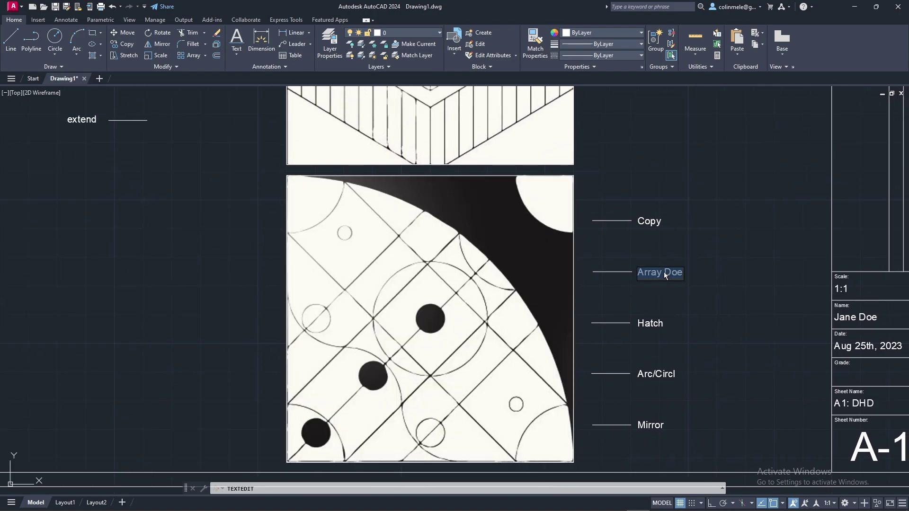
key("BackSpace")
key("BackSpace")
key("BackSpace")
key("BackSpace")
left_click(706, 246)
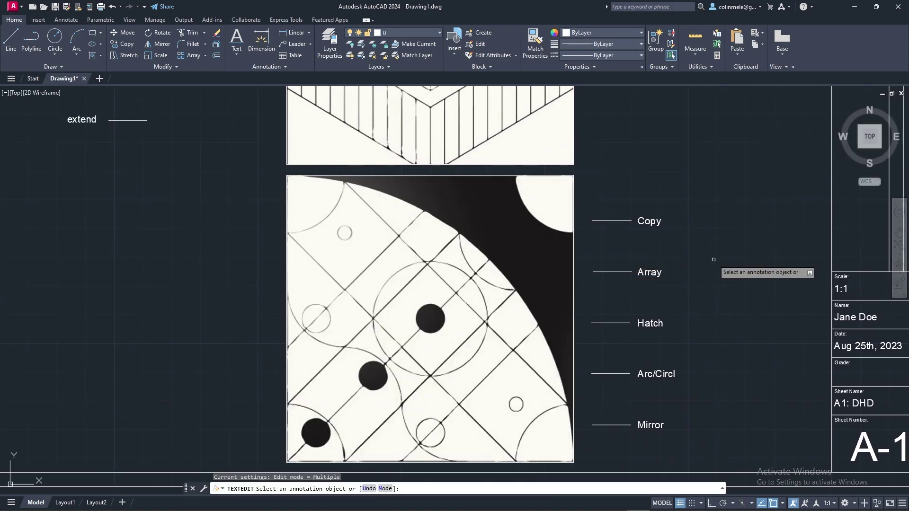
key("Escape")
key("Escape")
Retype the fifth left-margin label, extend, so it reads 'array'.
mouse_move(698, 281)
middle_mouse_down()
mouse_move(740, 318)
mouse_move(727, 328)
middle_mouse_up()
mouse_move(723, 247)
middle_mouse_down()
mouse_move(734, 263)
mouse_move(734, 169)
mouse_move(745, 267)
middle_mouse_up()
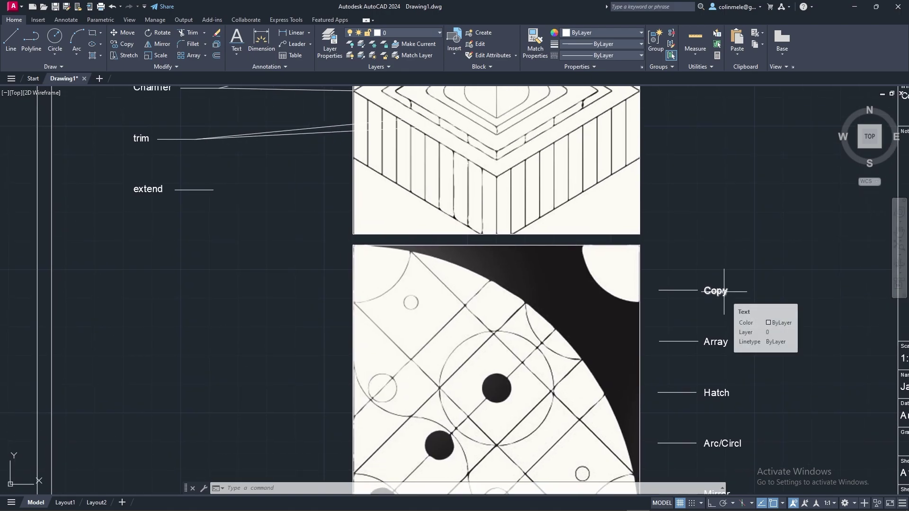
middle_click_drag(723, 291, 715, 213)
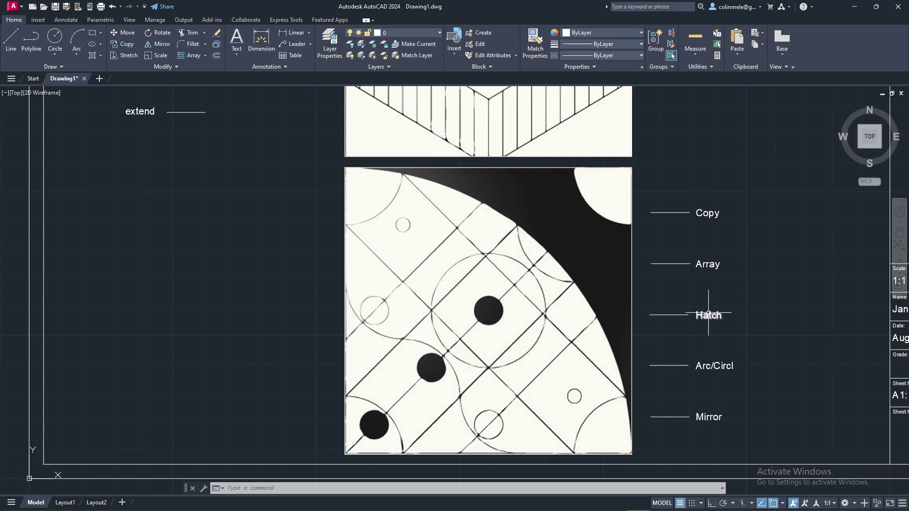
mouse_move(739, 259)
middle_mouse_down()
mouse_move(753, 361)
mouse_move(731, 364)
middle_mouse_up()
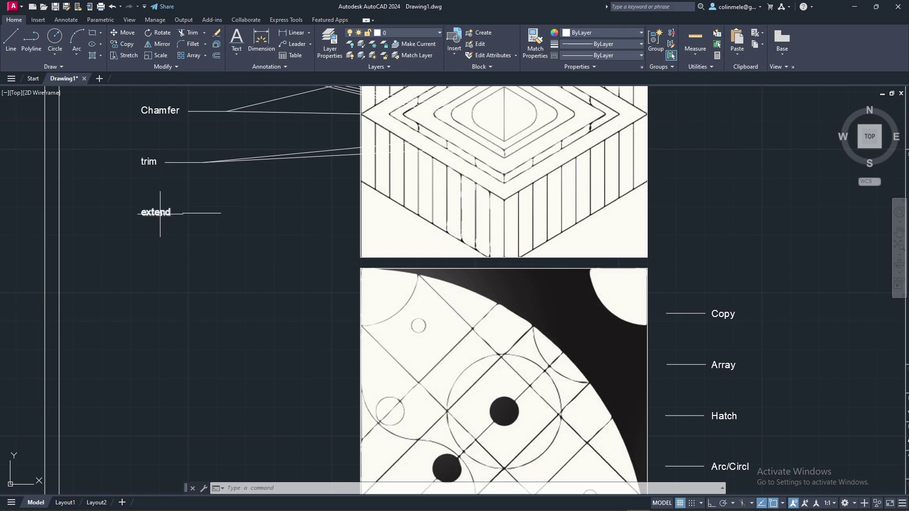
type("array")
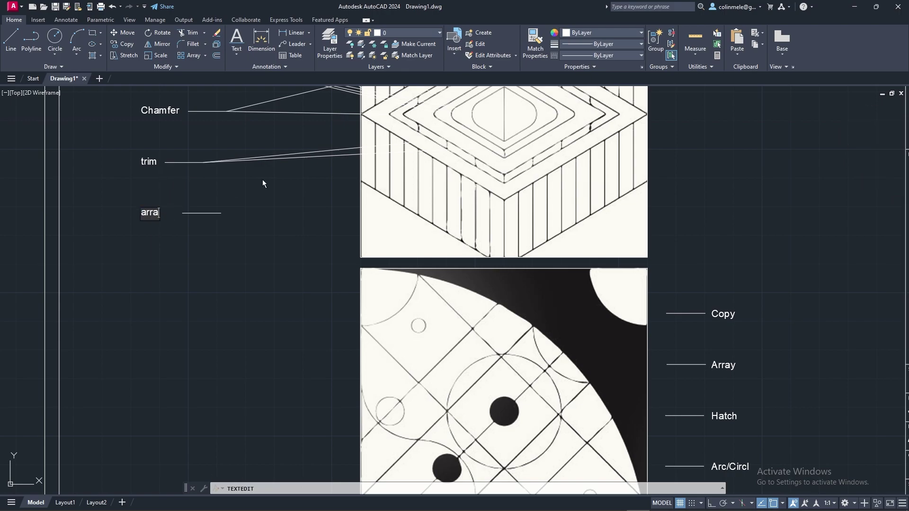
left_click(262, 183)
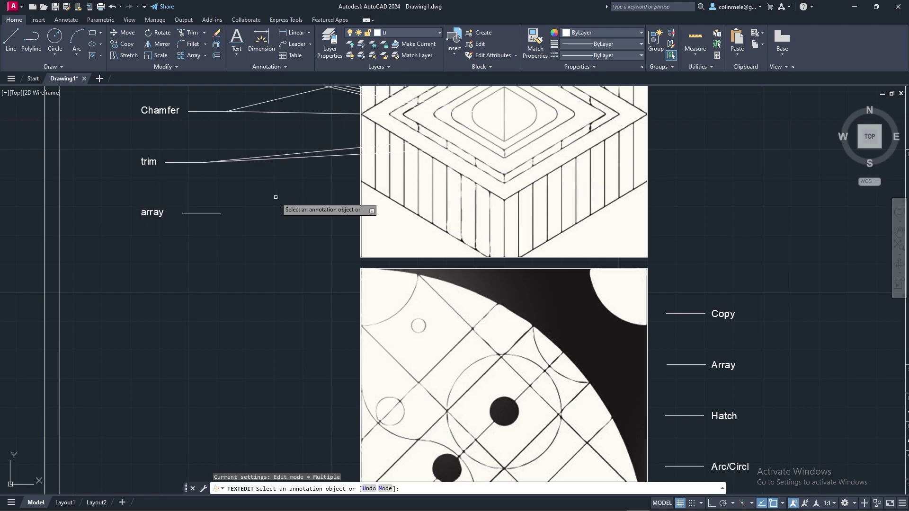
middle_click_drag(285, 207, 260, 296)
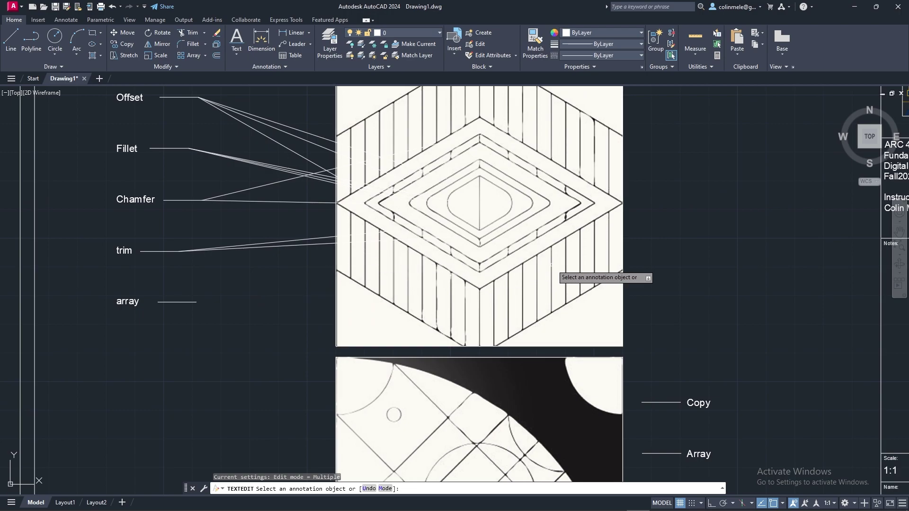
key("Escape")
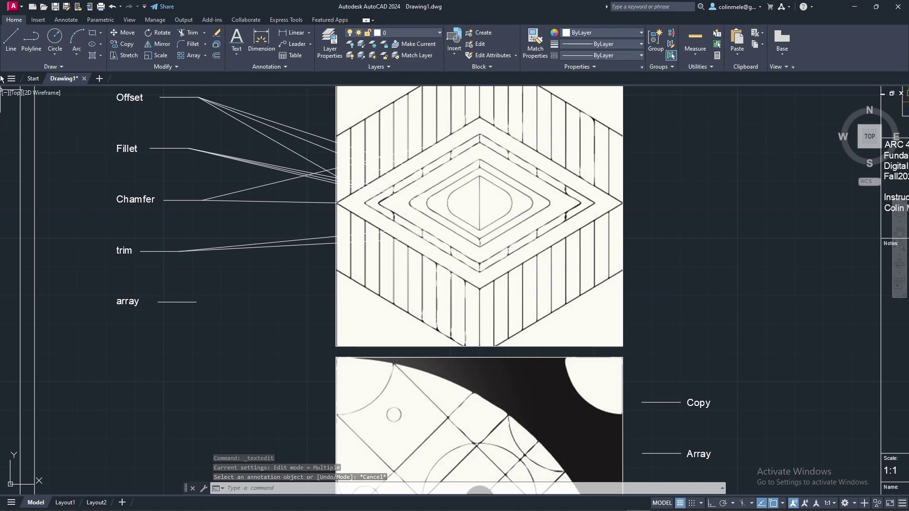
left_click(11, 38)
Draw leader lines from the array label's end into the upper diamond pattern image.
left_click(196, 302)
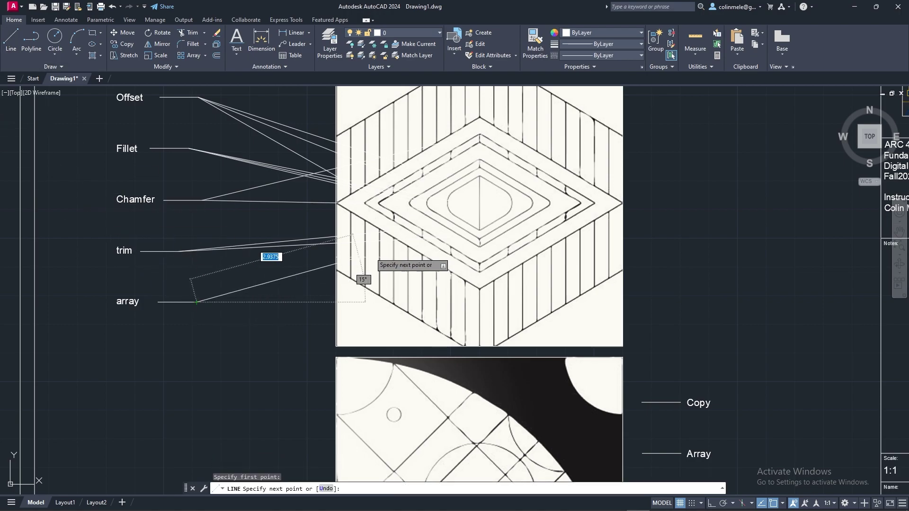
left_click(363, 256)
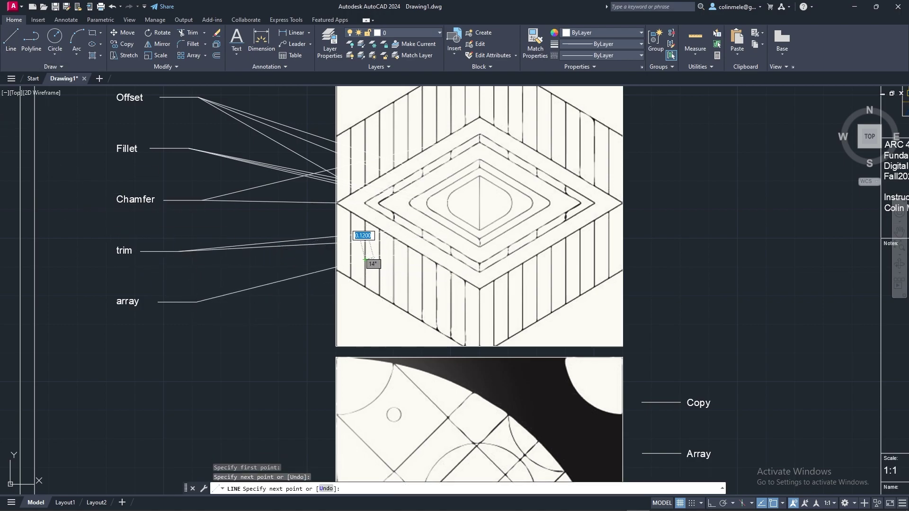
key("Return")
key("Return")
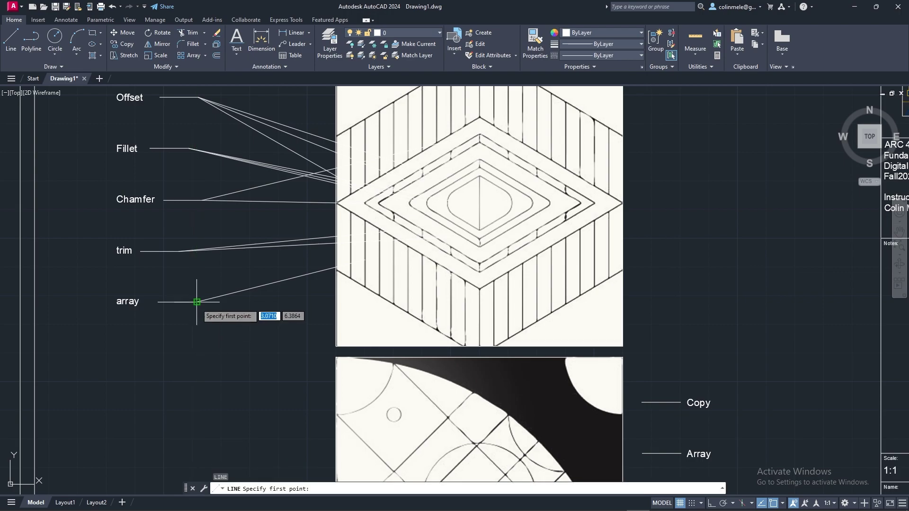
left_click(196, 301)
left_click(437, 300)
key("Return")
mouse_move(709, 330)
middle_mouse_down()
mouse_move(663, 156)
mouse_move(663, 118)
middle_mouse_up()
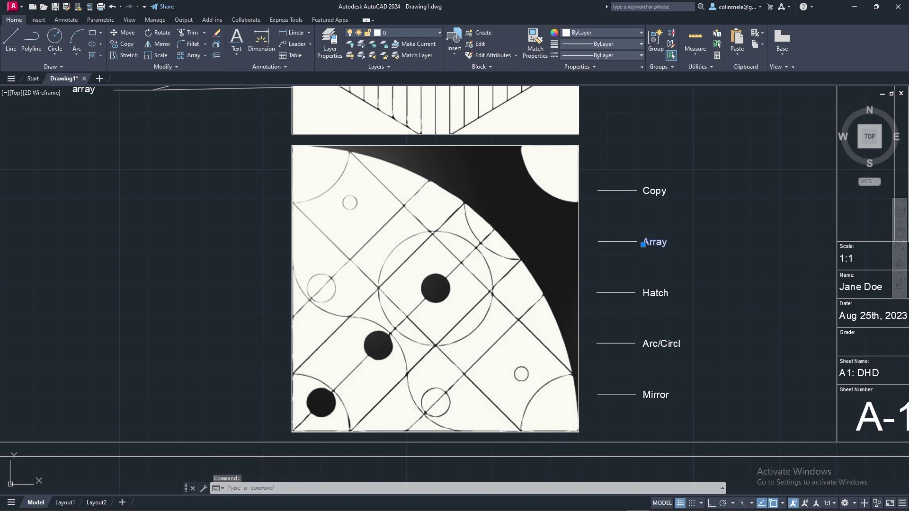
Change the second right-margin label's text from Array to Extend.
double_click(654, 243)
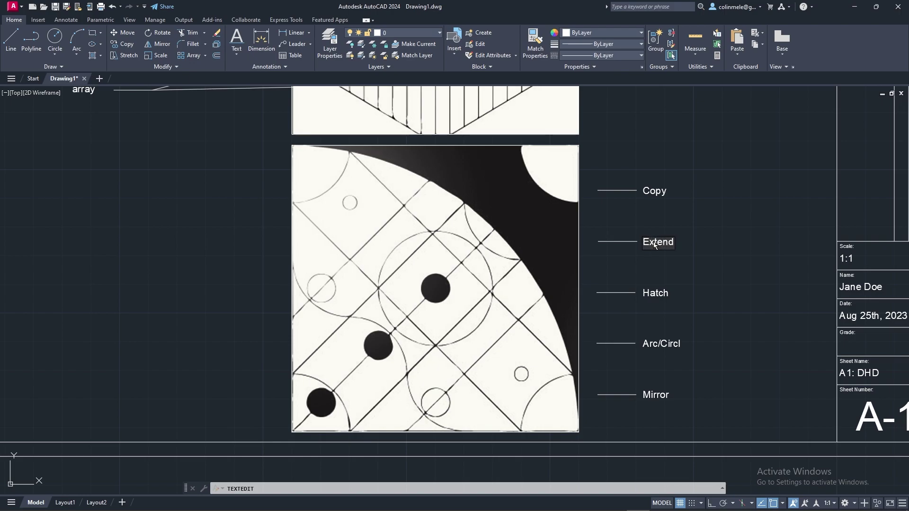
left_click(717, 221)
key("Escape")
key("Escape")
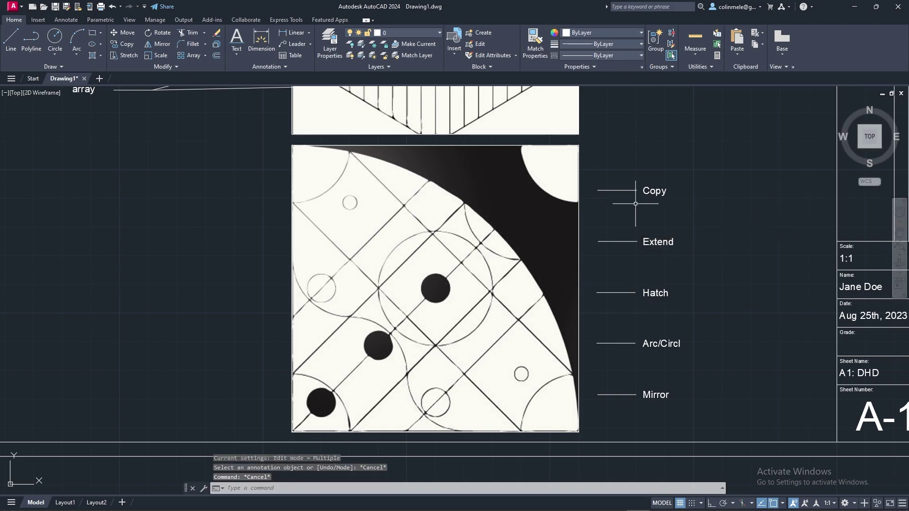
Attempt a line from the Copy leader, then erase the two stray lines.
left_click(11, 39)
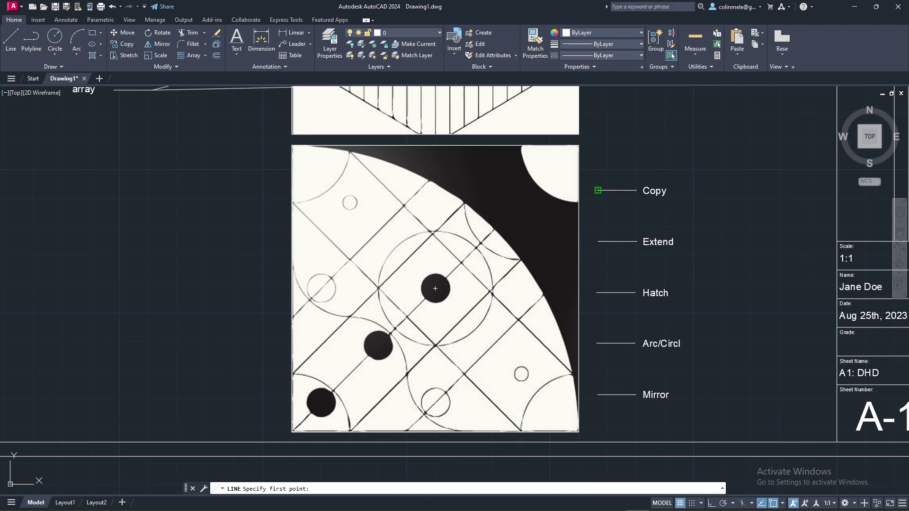
left_click(597, 190)
left_click(548, 305)
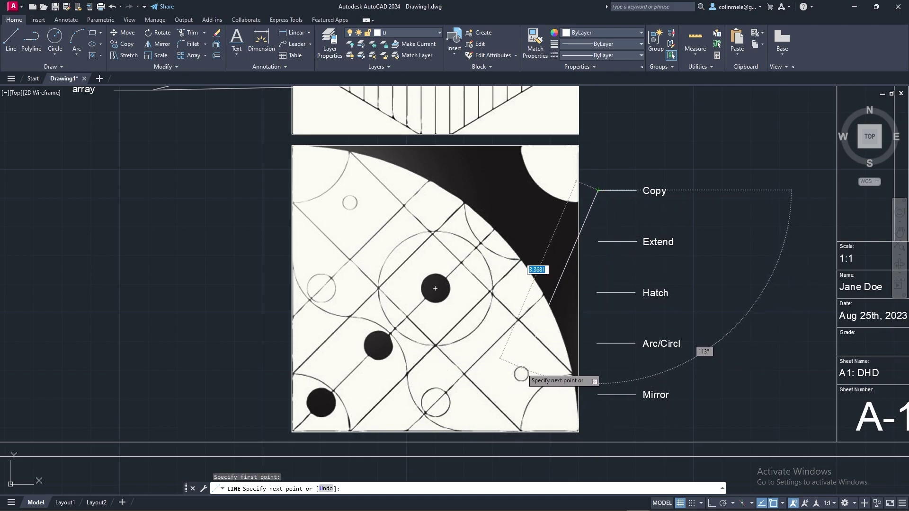
key("Return")
key("Return")
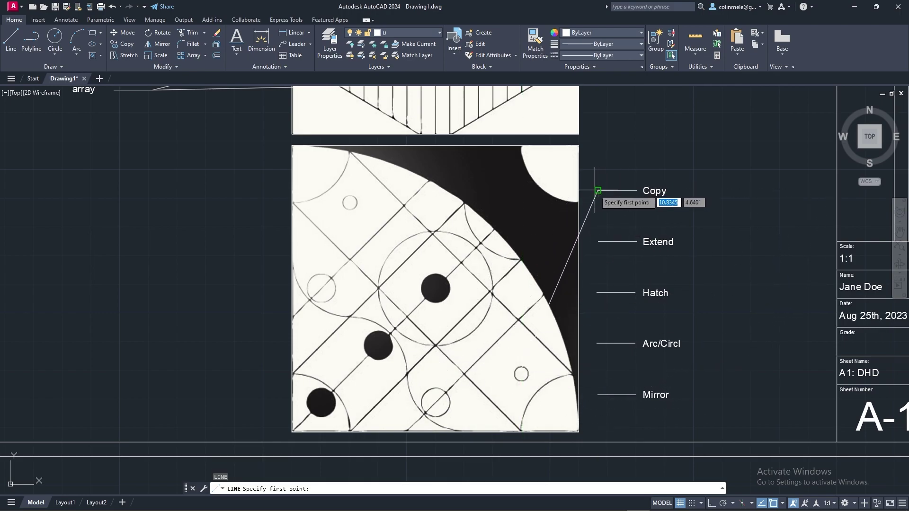
left_click(597, 190)
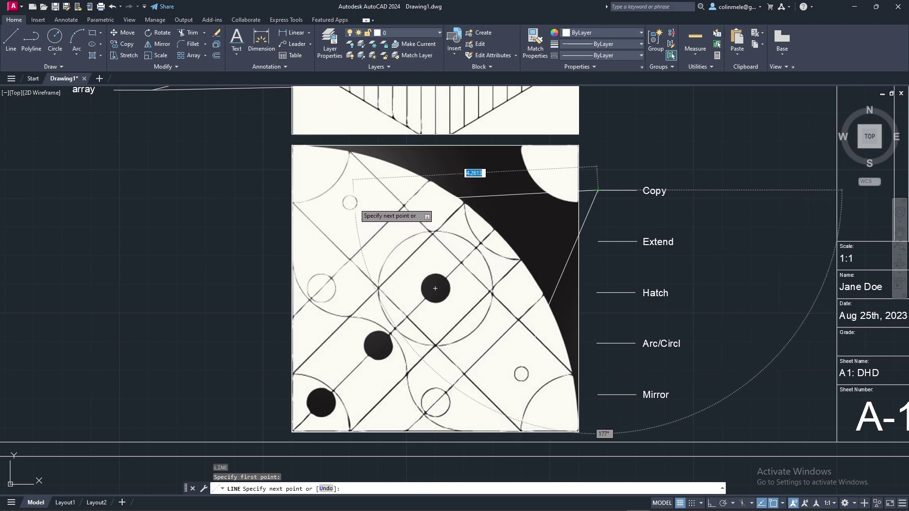
key("Return")
key("Return")
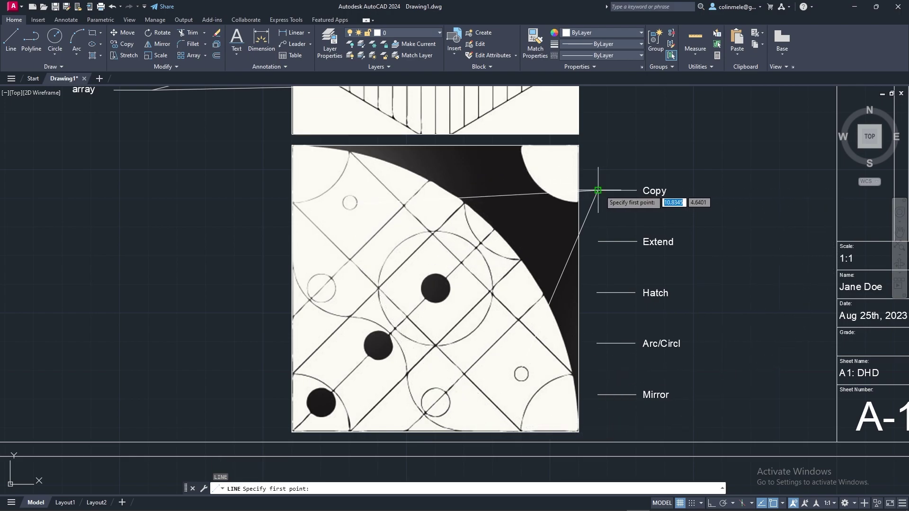
left_click(597, 189)
key("Escape")
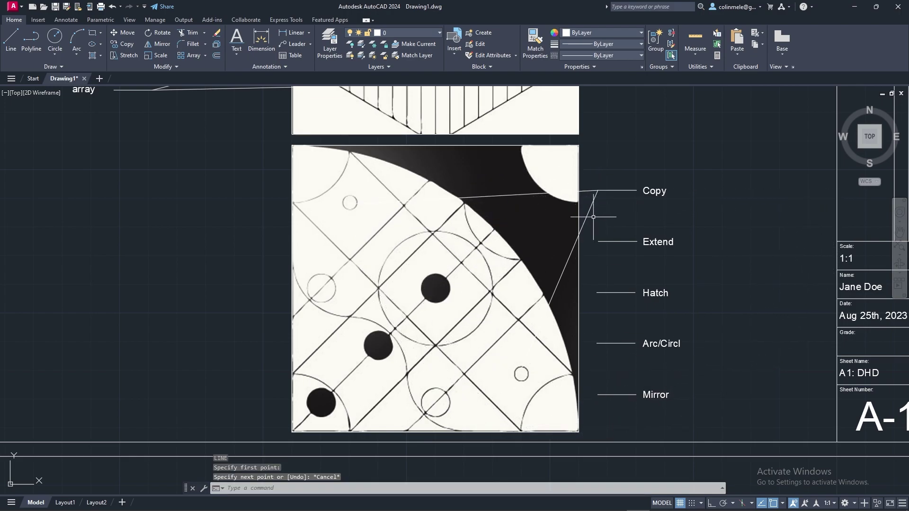
left_click(587, 216)
key("Delete")
left_click(358, 200)
key("Delete")
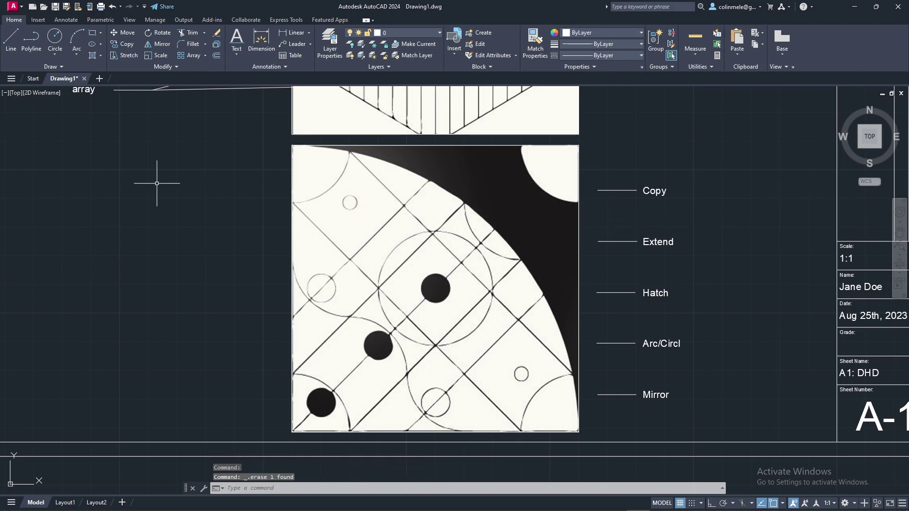
Draw three lines from the Copy leader's end to the upper, middle and lower black dots.
left_click(10, 39)
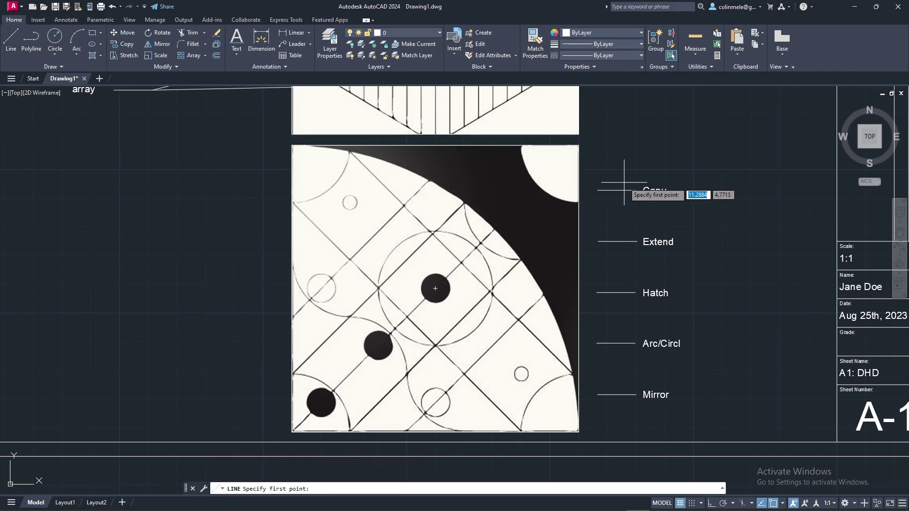
left_click(597, 190)
left_click(430, 289)
key("Return")
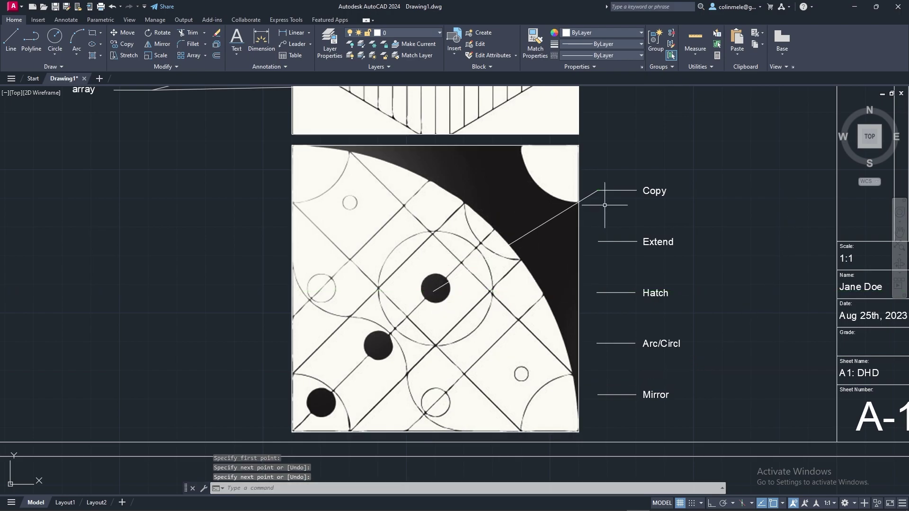
key("Return")
left_click(597, 190)
left_click(379, 347)
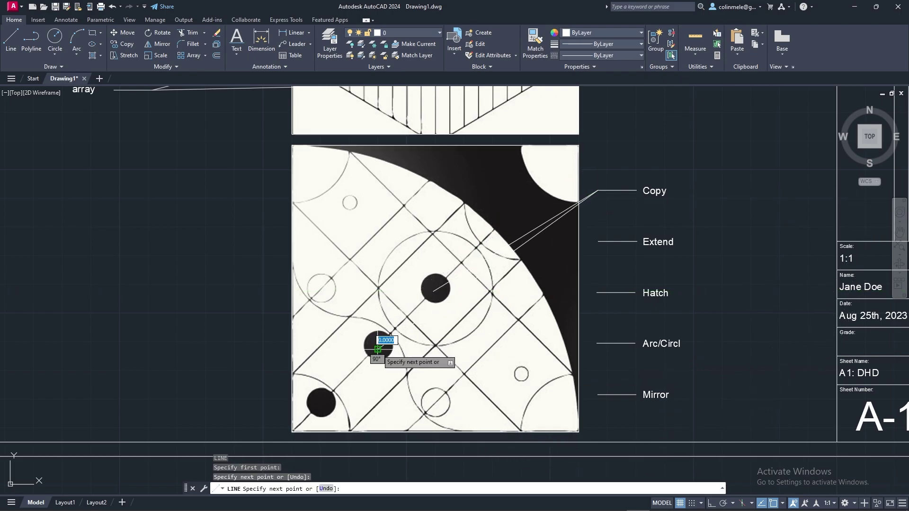
key("Return")
key("Return")
left_click(597, 190)
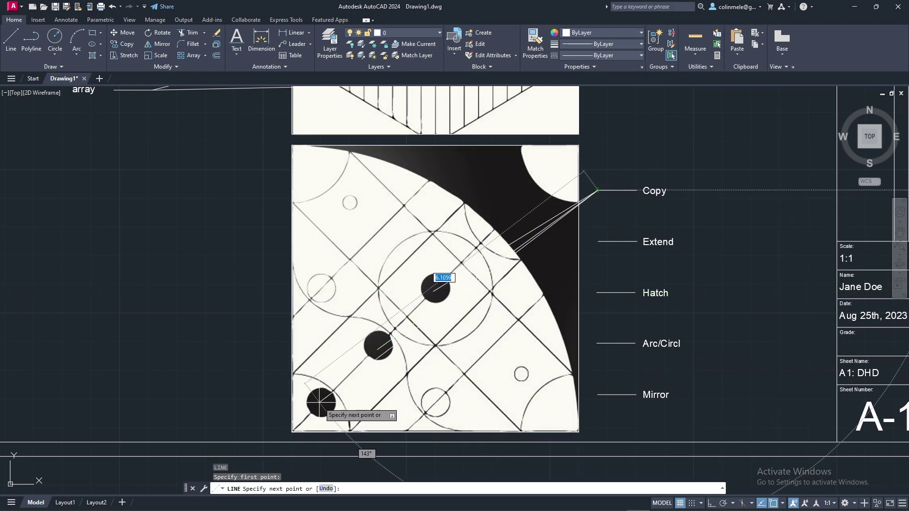
left_click(321, 402)
key("Return")
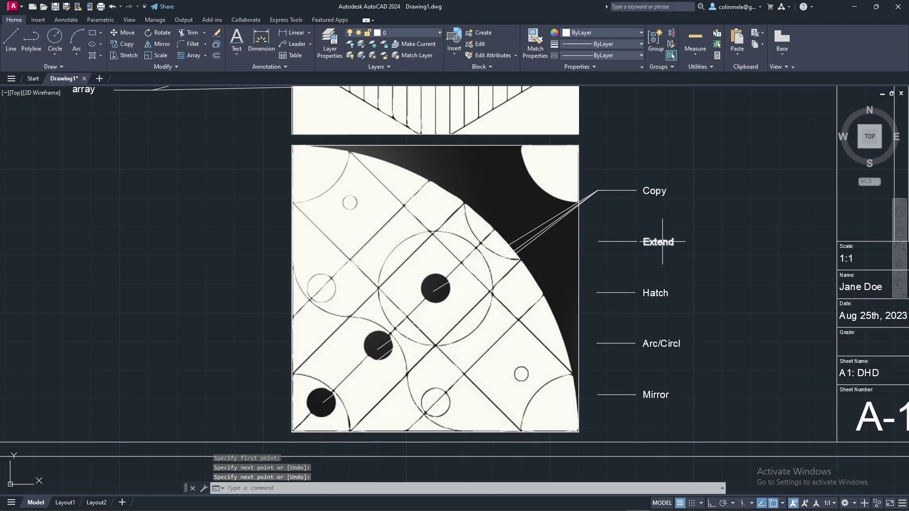
Run a line from the Mirror leader's end to the lower image's top-right corner.
key("Return")
left_click(597, 394)
key("Escape")
key("Return")
left_click(597, 394)
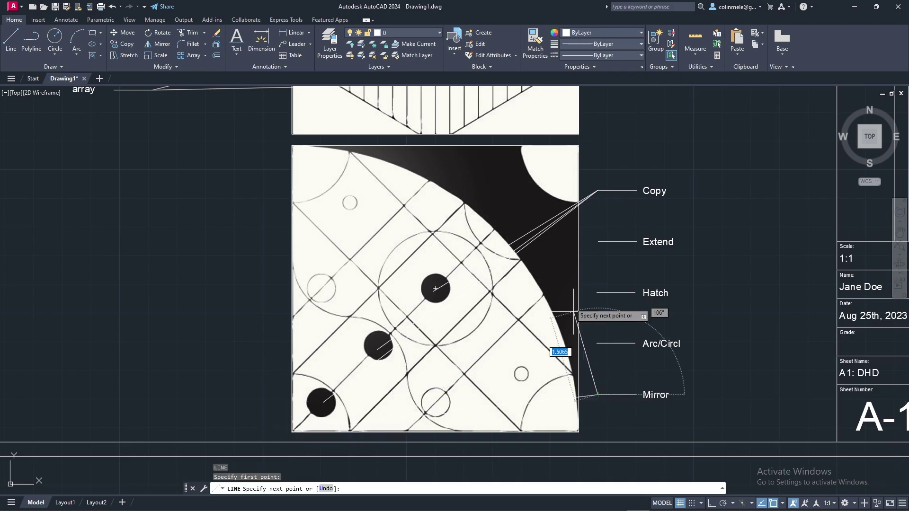
left_click(578, 146)
key("Return")
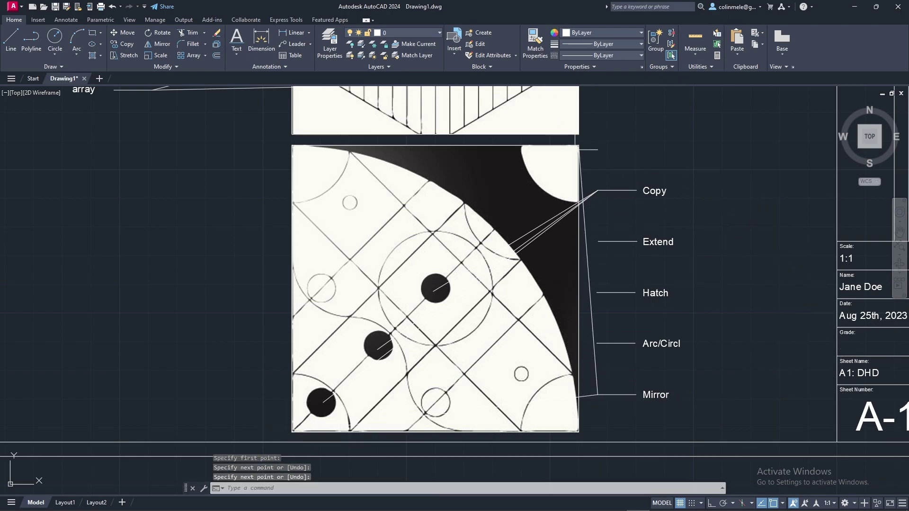
Connect the Hatch leader's end to the middle black dot with a line.
key("Return")
left_click(597, 293)
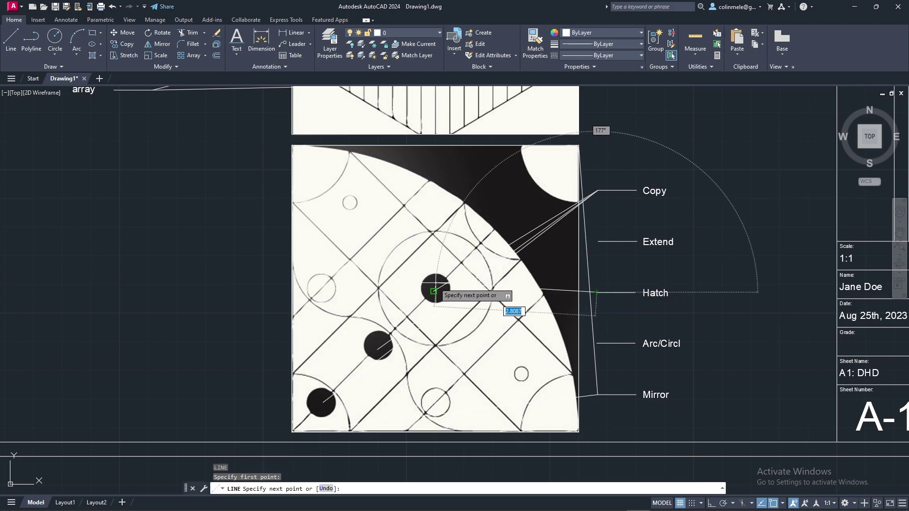
key("Escape")
key("Return")
left_click(596, 292)
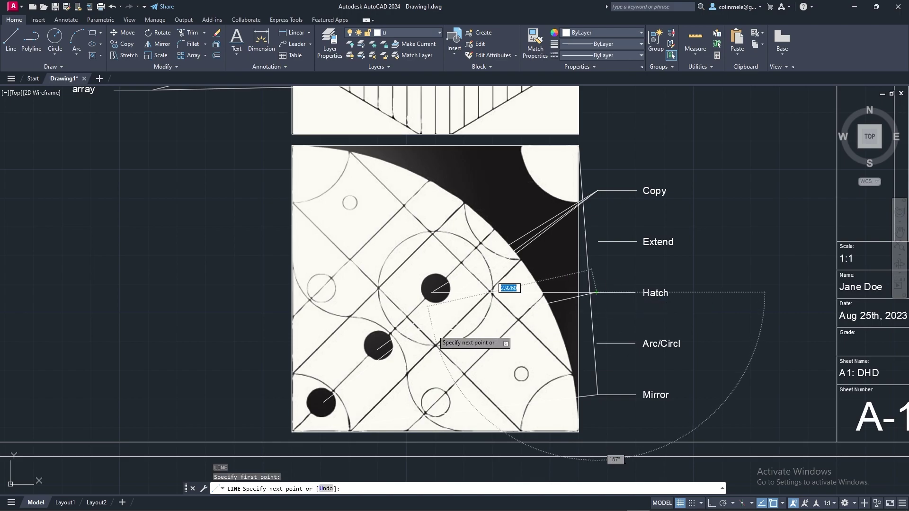
left_click(378, 347)
key("Return")
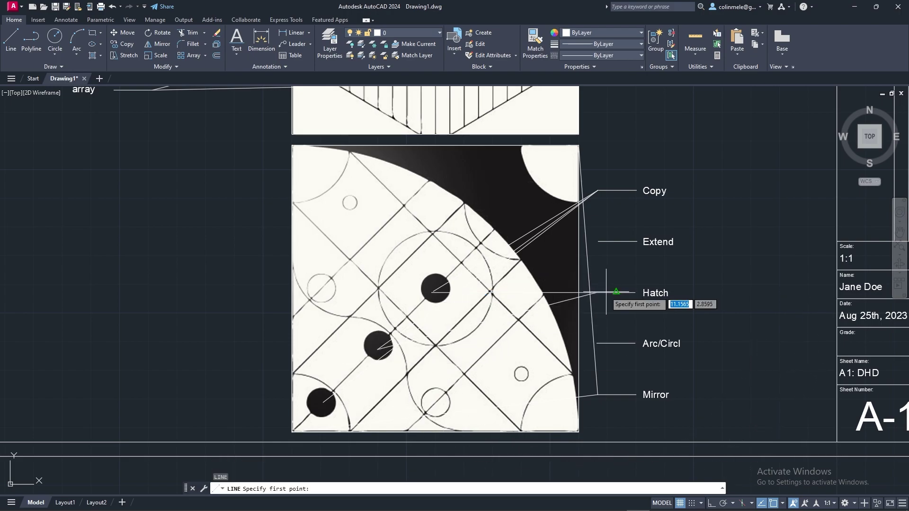
Add two more Hatch leaders, to the lower-left black dot and the image's dark area.
left_click(597, 292)
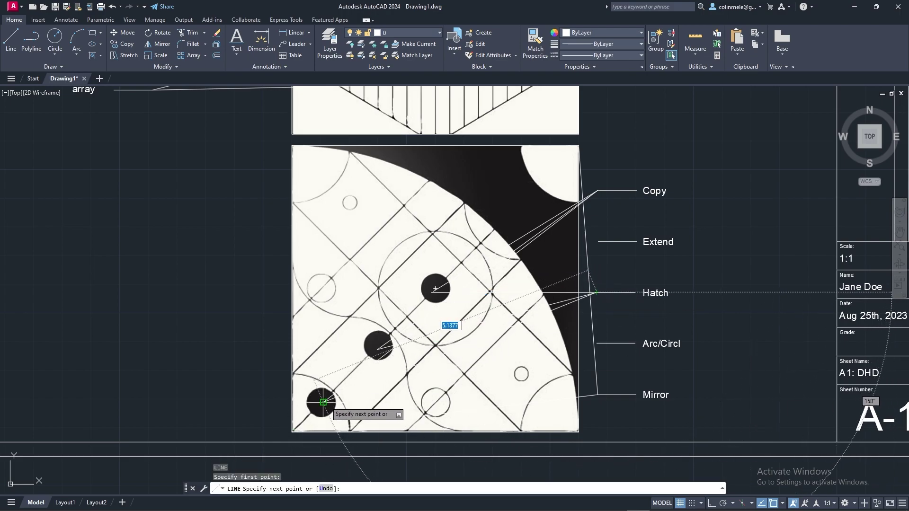
left_click(323, 402)
key("Return")
key("Return")
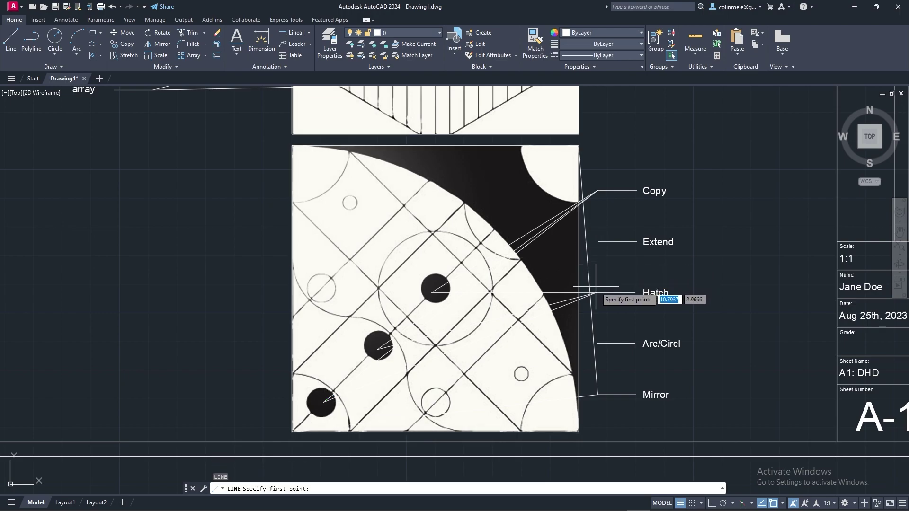
left_click(596, 292)
left_click(510, 200)
key("Return")
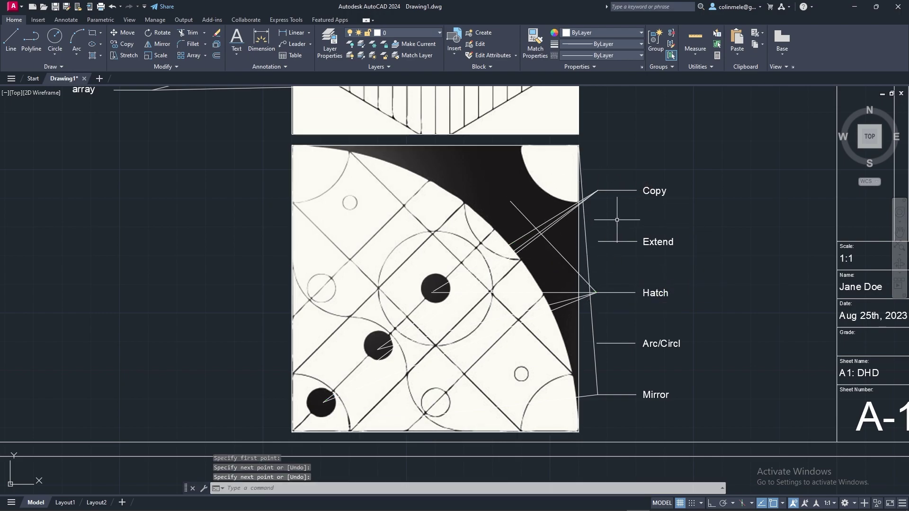
key("Return")
Draw three lines from the Extend leader's end into the upper part of the lower image.
left_click(598, 241)
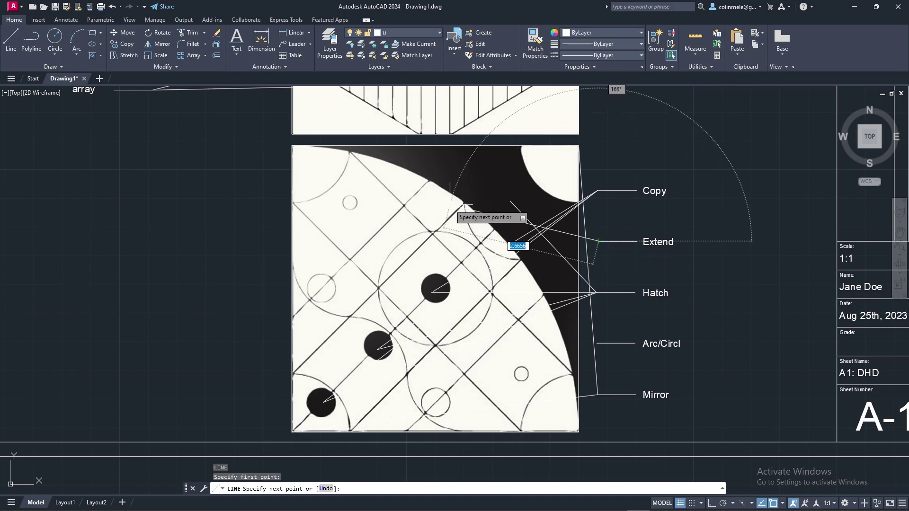
left_click(429, 180)
key("Return")
key("Return")
left_click(598, 241)
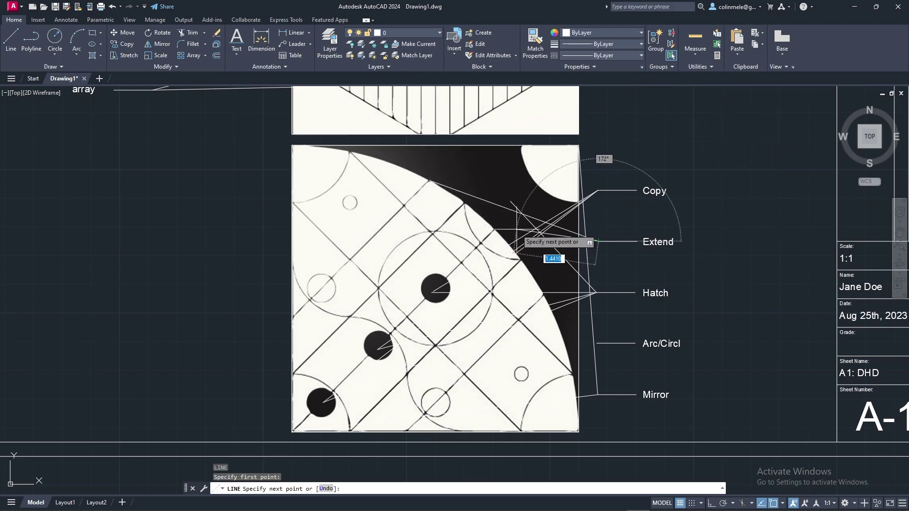
left_click(464, 203)
key("Return")
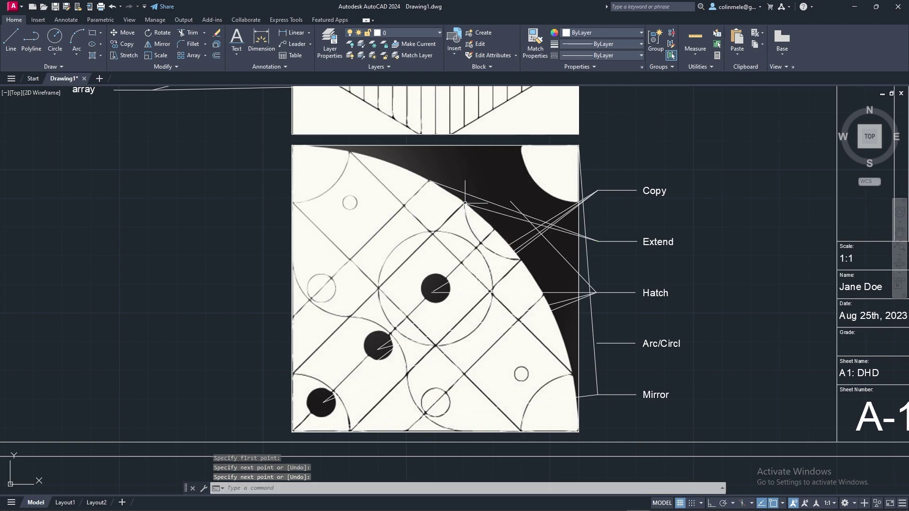
key("Return")
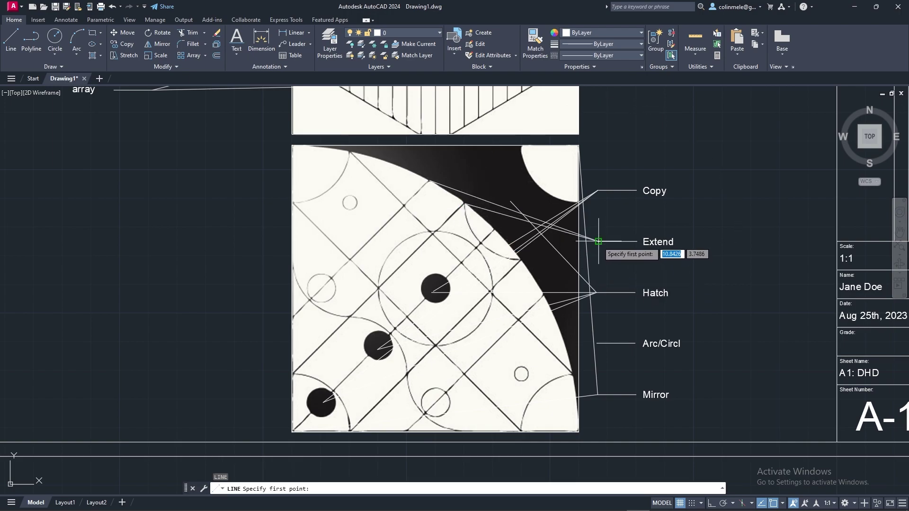
left_click(598, 241)
left_click(495, 228)
key("Return")
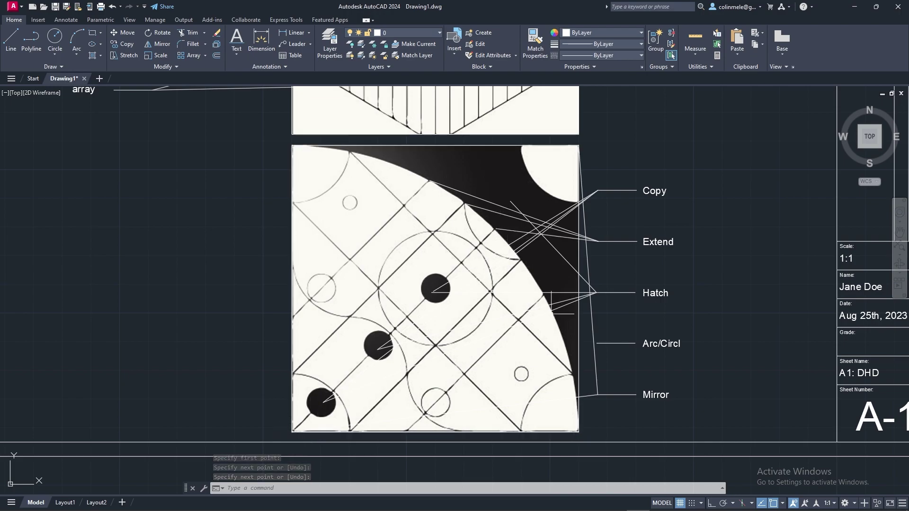
Add two more Extend leader lines, via the L command, ending at the image's arc edge.
type("l")
key("Return")
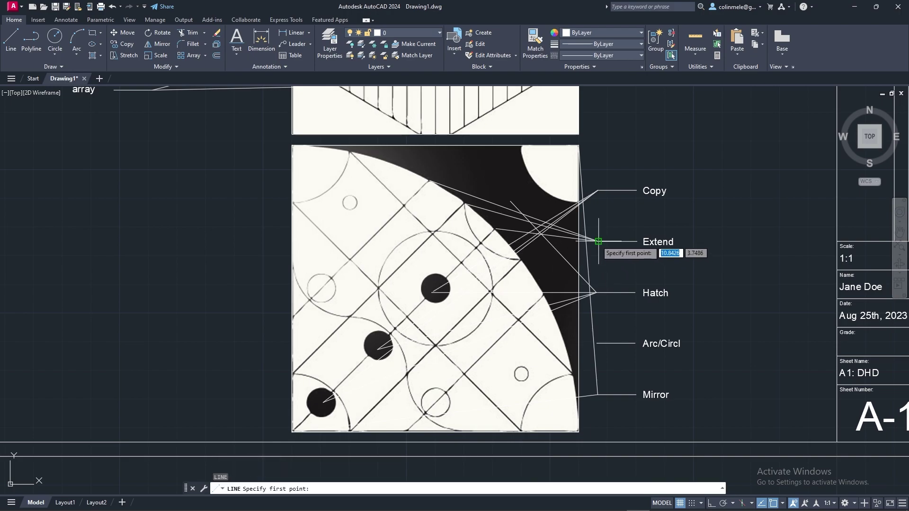
left_click(599, 241)
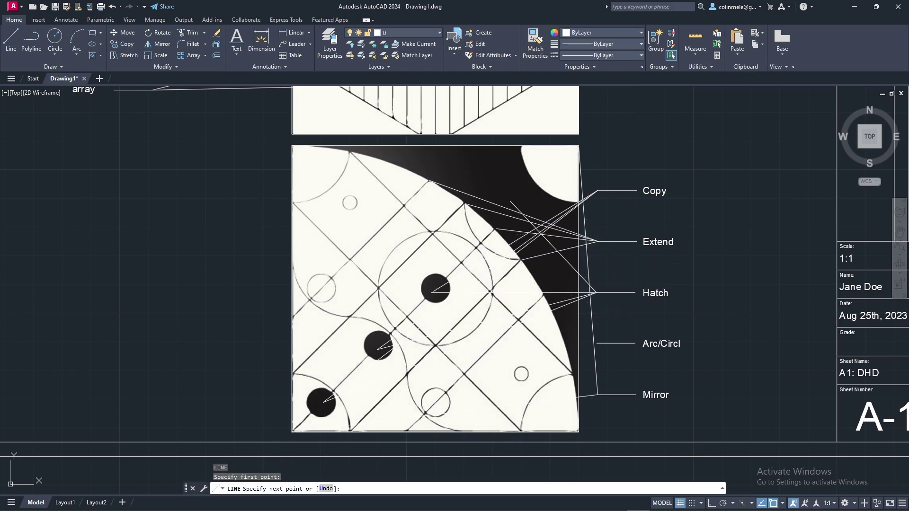
left_click(520, 258)
key("Return")
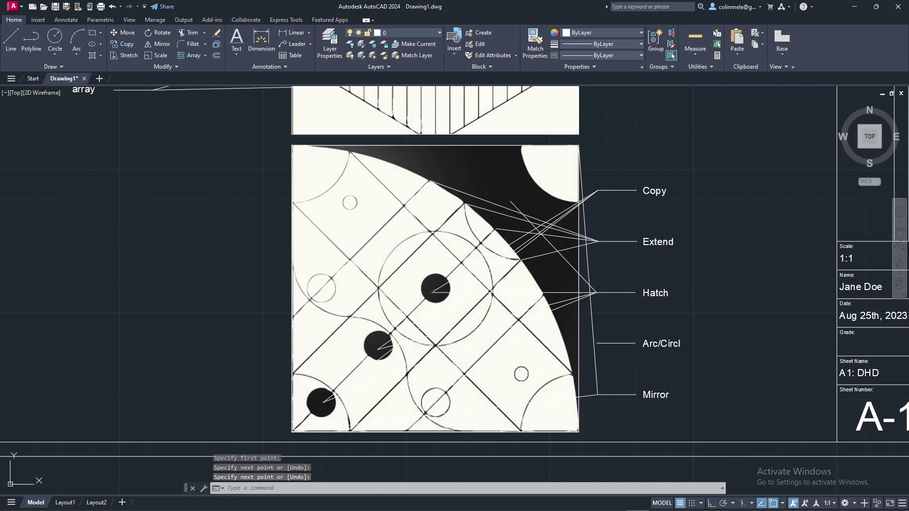
key("Return")
left_click(598, 241)
left_click(534, 280)
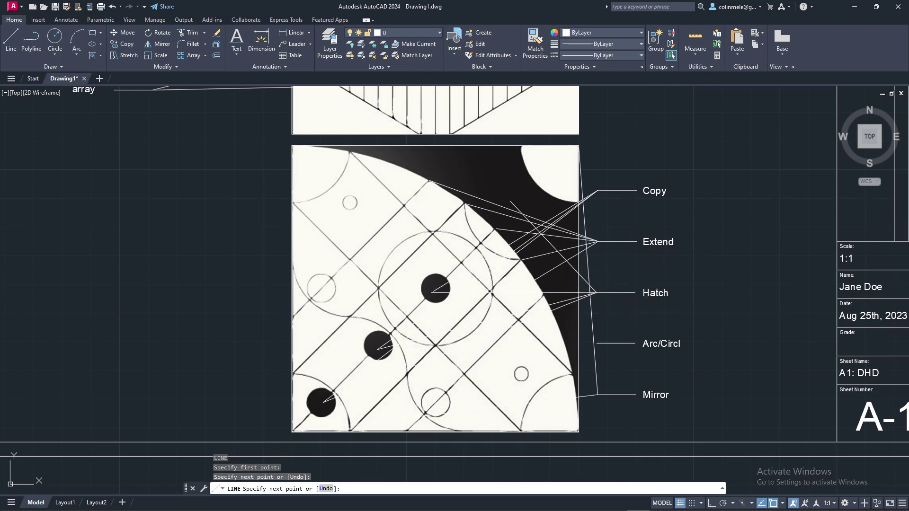
Draw two lines from the Arc/Circl leader's end to the lower image's curved edge.
key("Return")
key("Return")
left_click(596, 343)
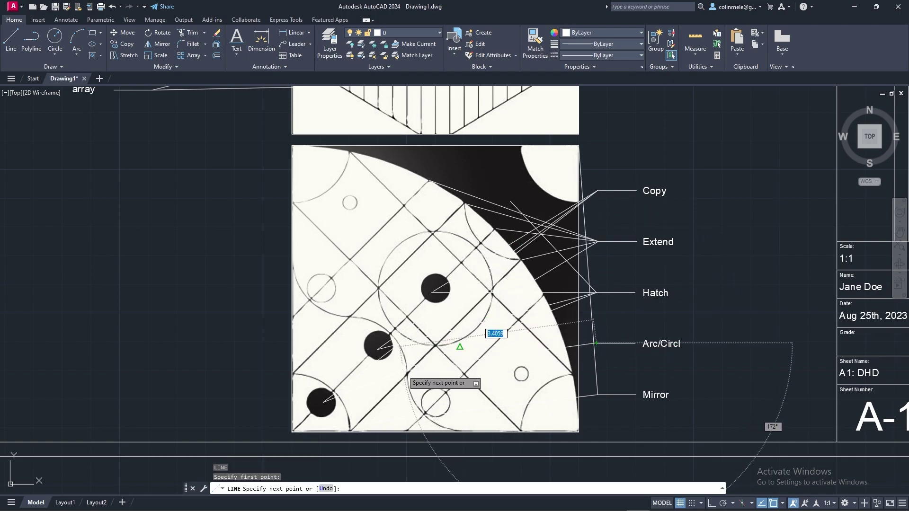
left_click(567, 350)
key("Return")
key("Return")
left_click(595, 343)
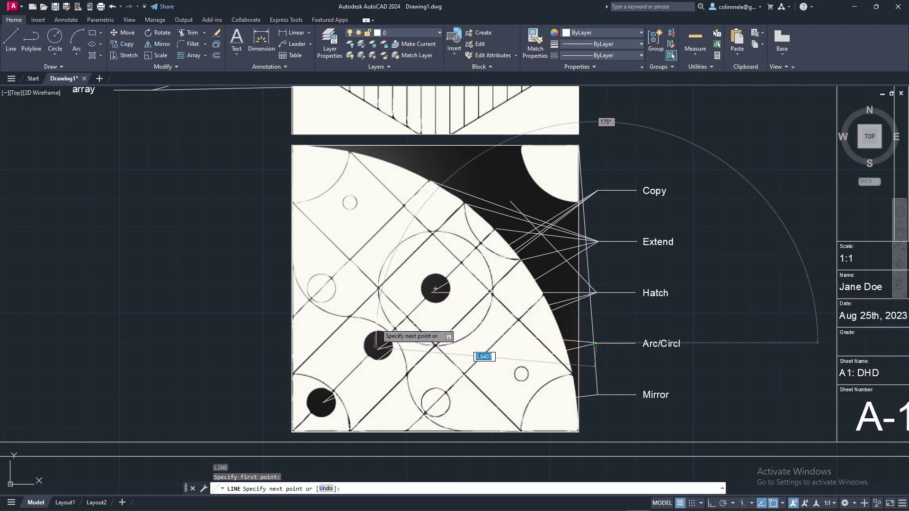
key("Escape")
key("Return")
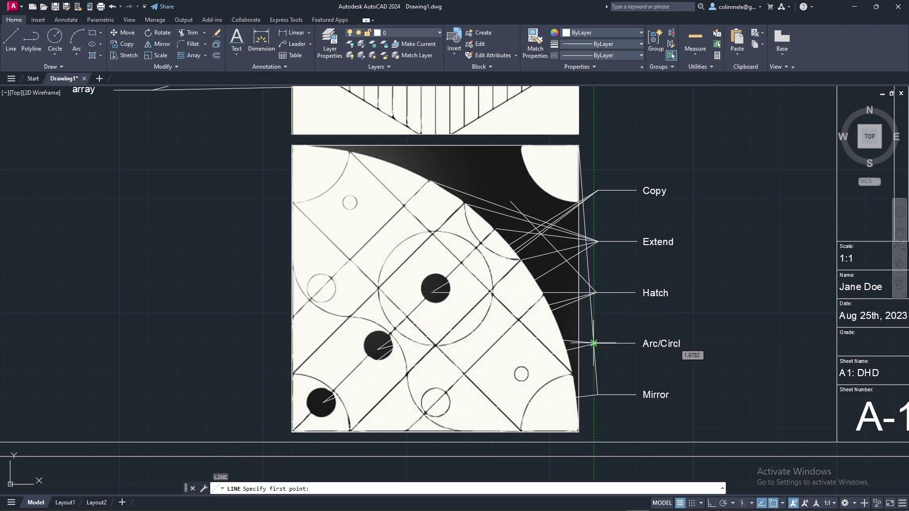
left_click(593, 342)
left_click(305, 300)
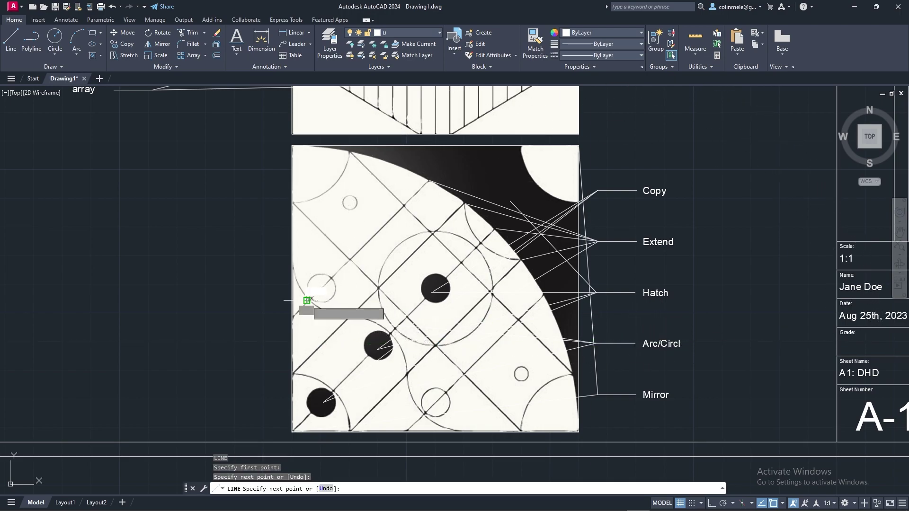
key("Return")
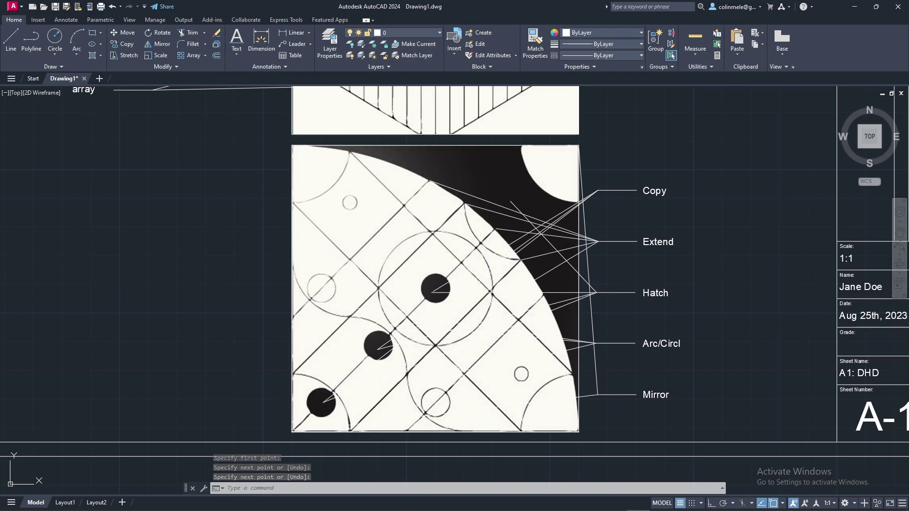
Switch to the Layout1 paper sheet showing the full A-1 drawing and right-click its tab.
scroll(588, 244, "down", 4)
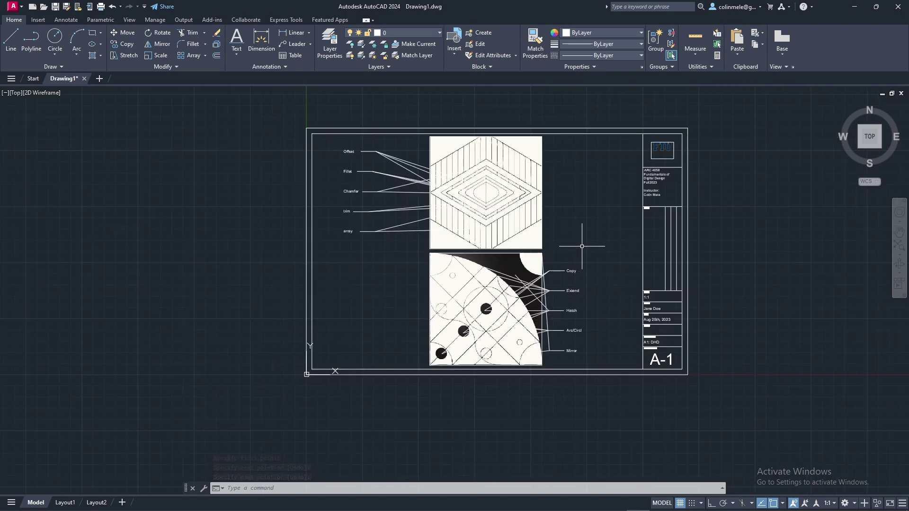
scroll(531, 277, "up", 3)
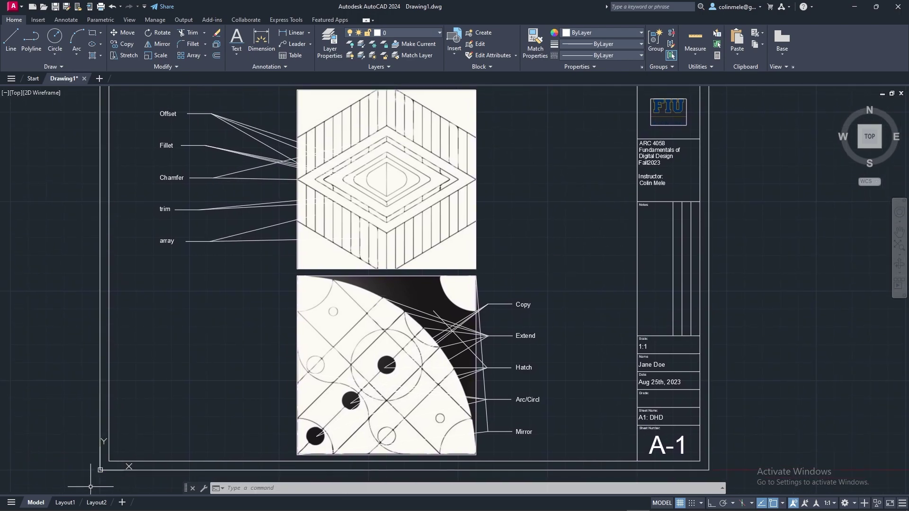
left_click(66, 503)
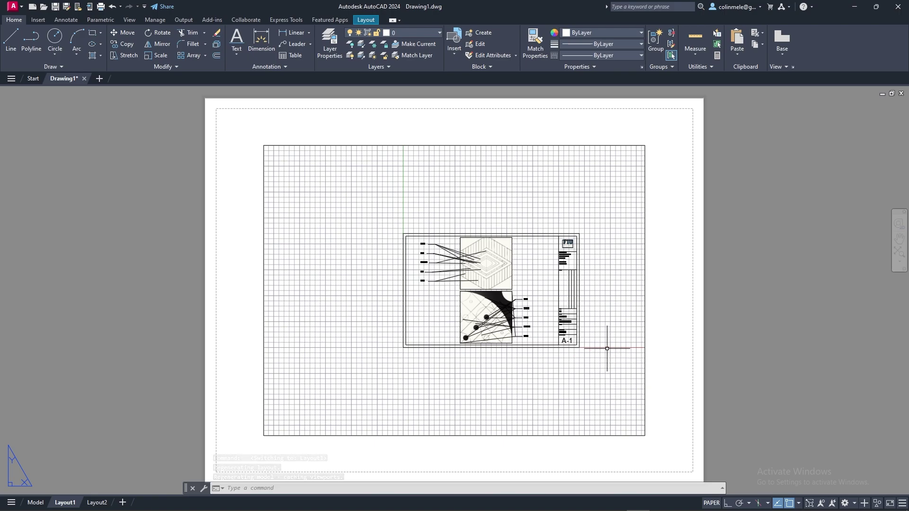
right_click(65, 505)
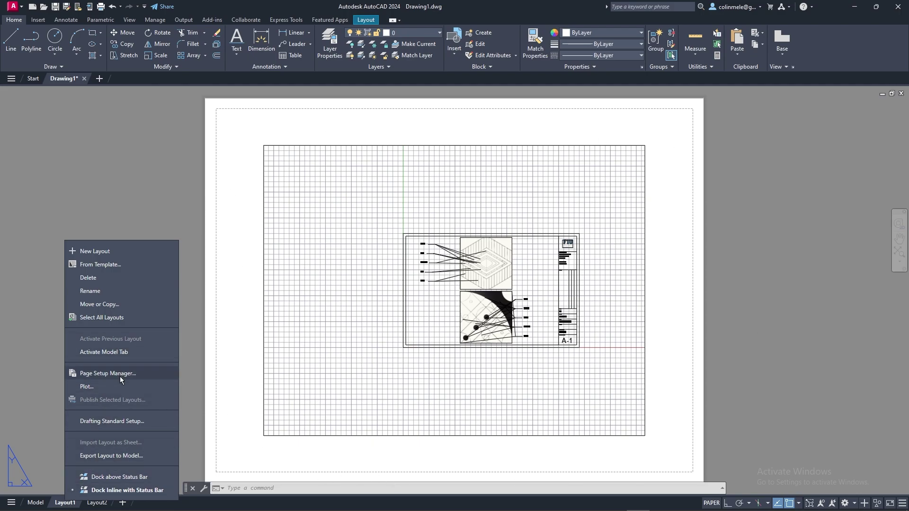
Modify Layout1's page setup through Page Setup Manager, choosing DWG To PDF.pc3 as the plotter.
left_click(95, 373)
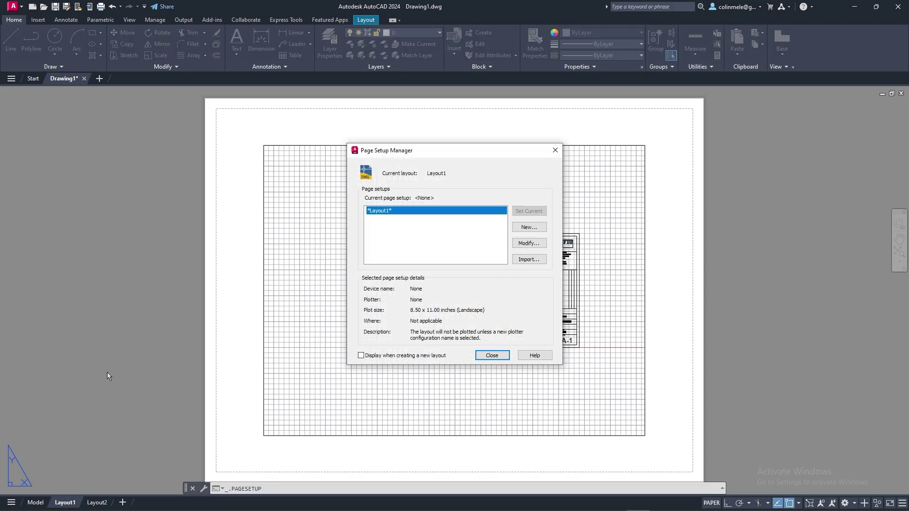
left_click(533, 245)
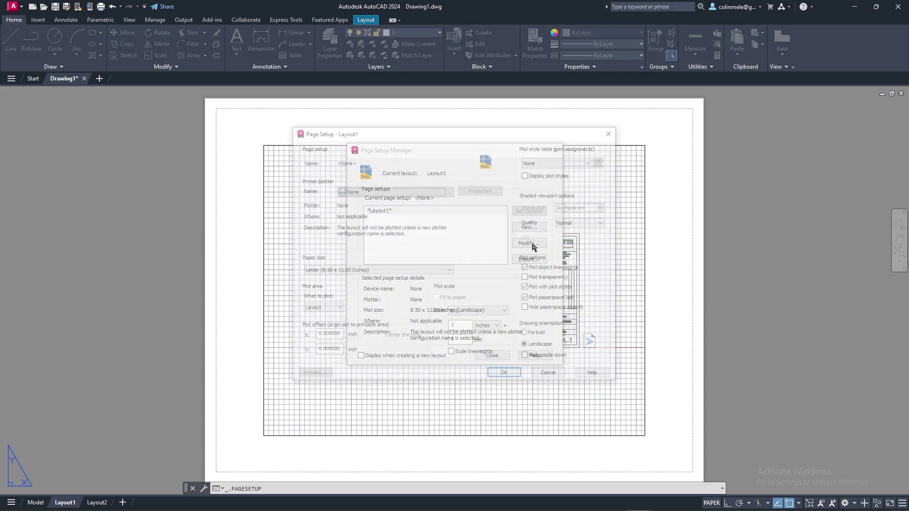
left_click_drag(421, 131, 419, 182)
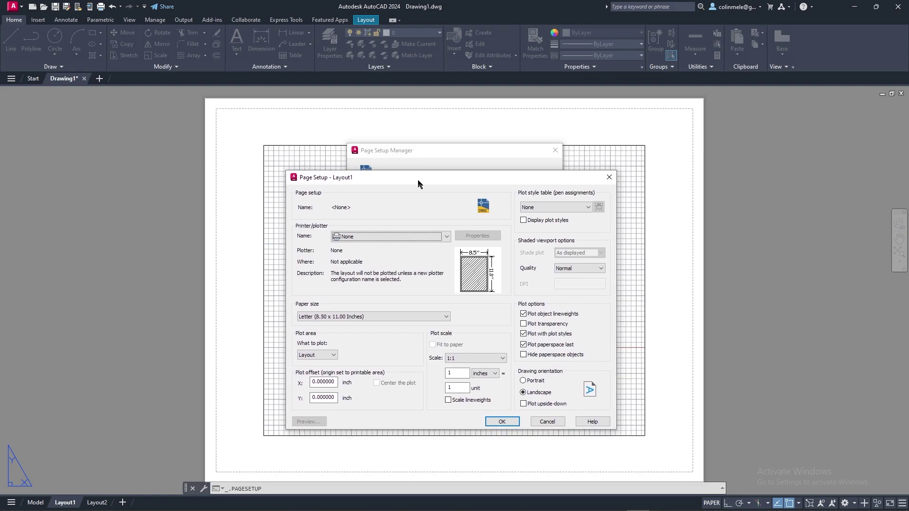
left_click(355, 238)
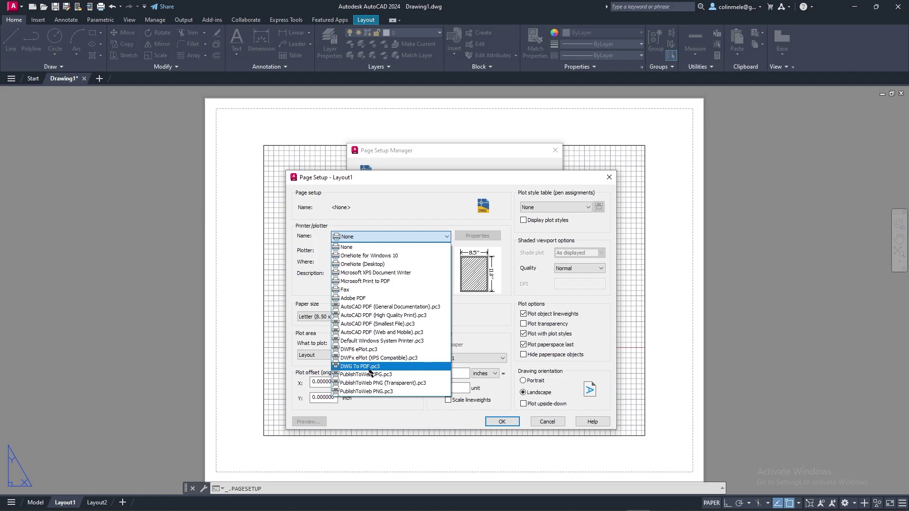
left_click(359, 367)
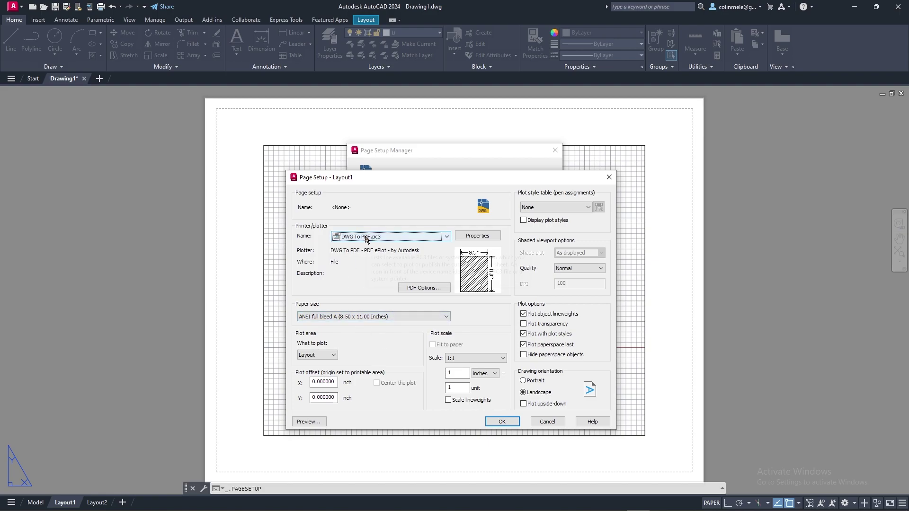
Select ANSI full bleed B (11.00 x 17.00 Inches) as the paper size.
left_click(352, 317)
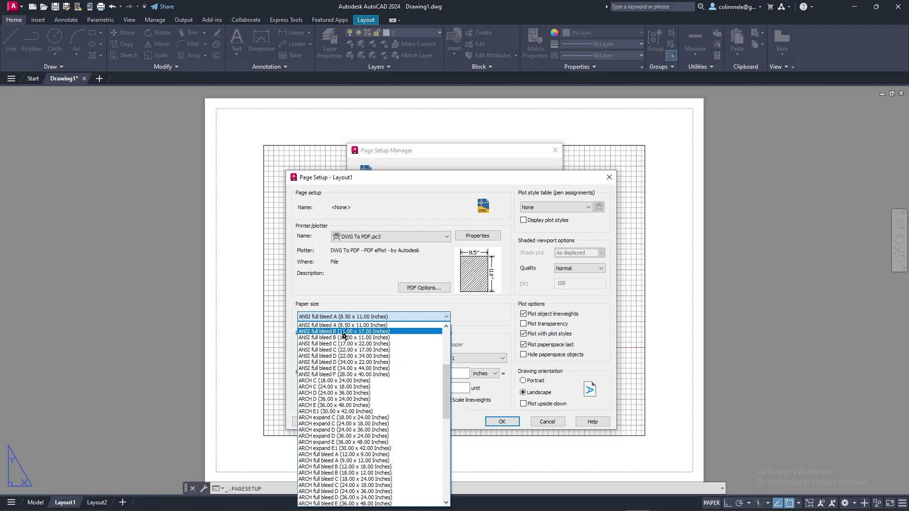
left_click(343, 325)
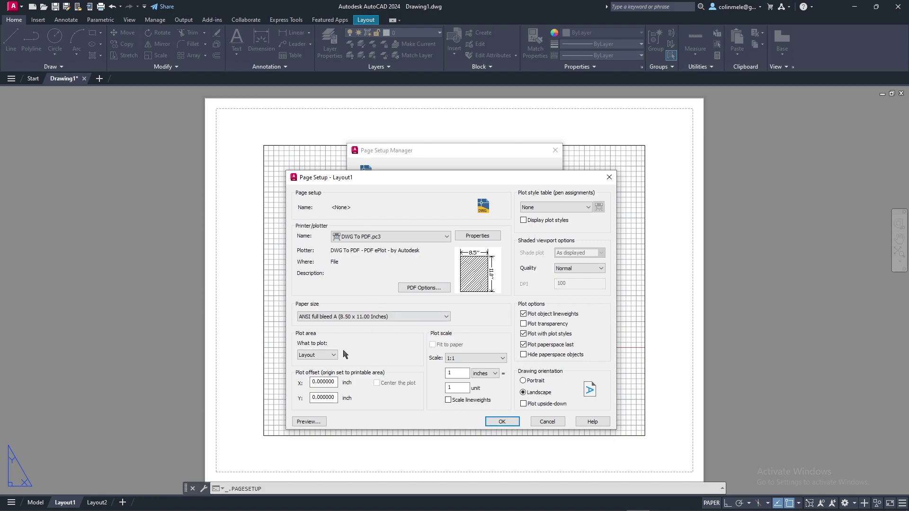
left_click(324, 317)
left_click(325, 318)
left_click(325, 318)
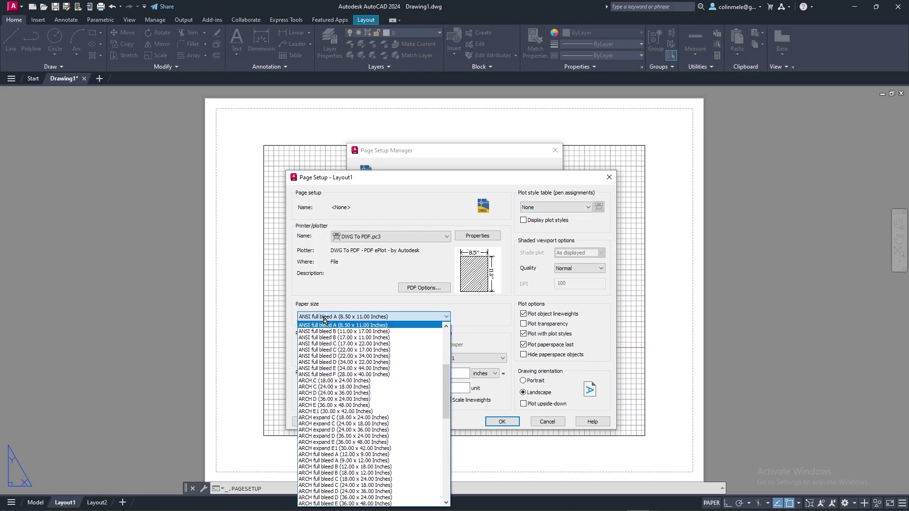
left_click(327, 332)
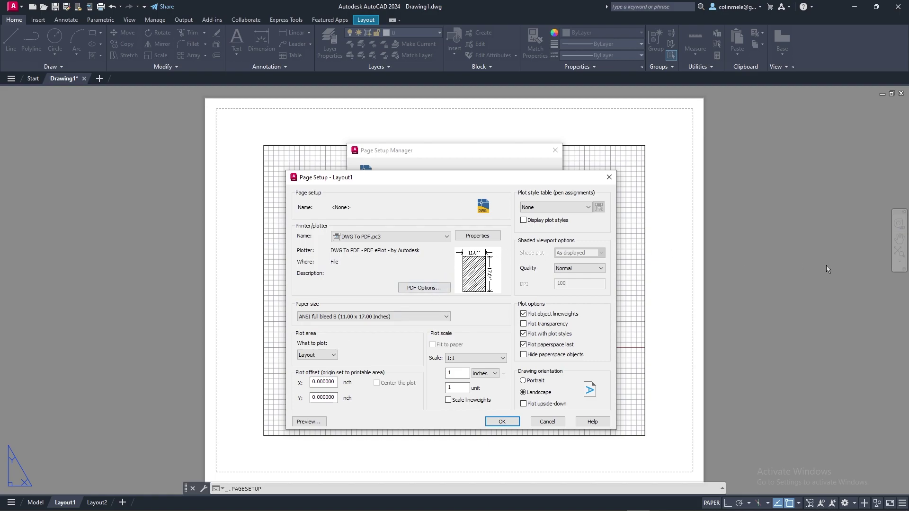
left_click(551, 209)
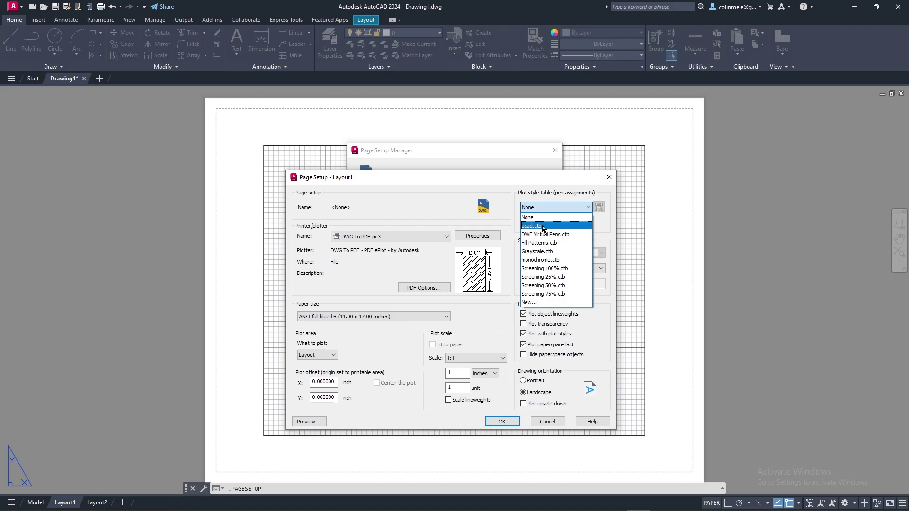
Pick acad.ctb as Layout1's plot style table, confirm, and close the Page Setup Manager.
left_click(532, 226)
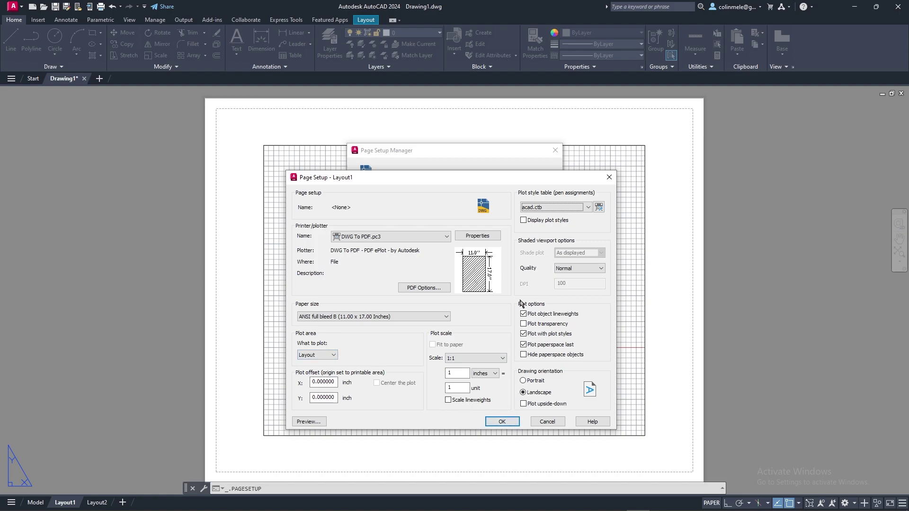
left_click(501, 421)
left_click(504, 424)
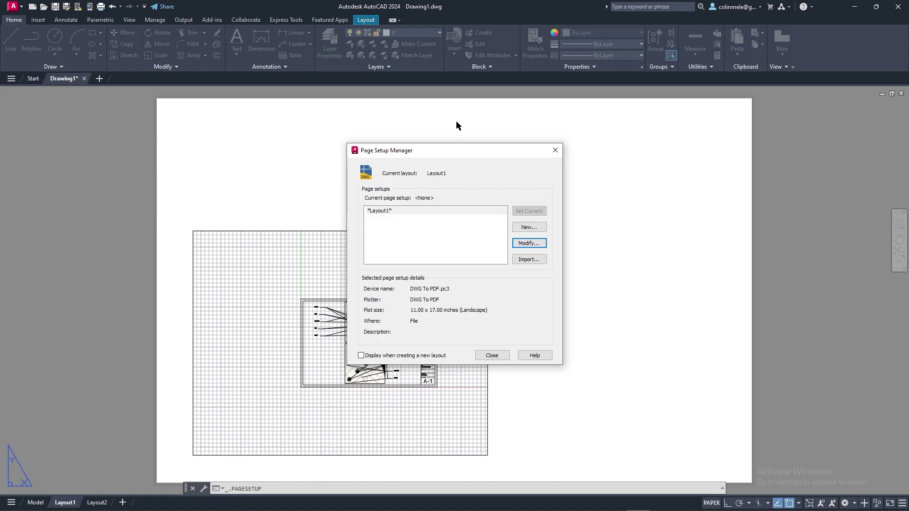
left_click(492, 355)
Pan and zoom the drawing inside the viewport, then return to paper and clear the selection.
middle_click_drag(351, 455, 389, 406)
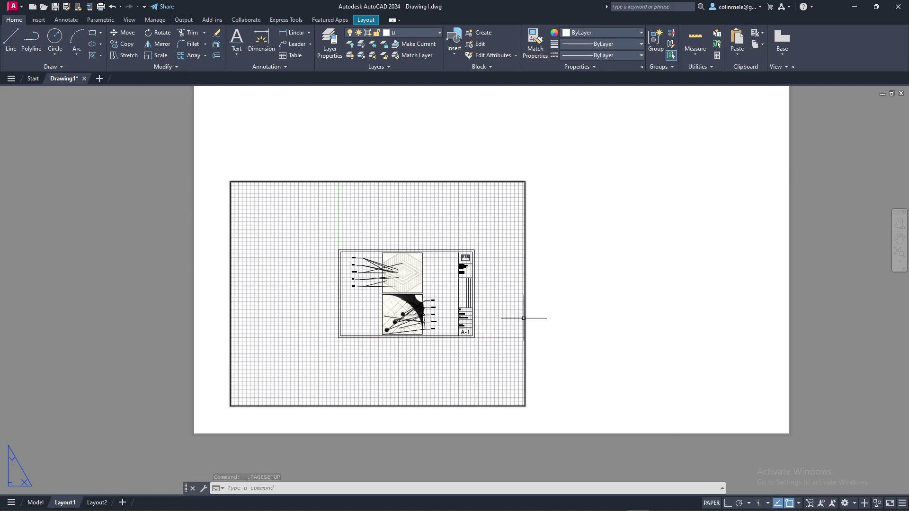
double_click(503, 301)
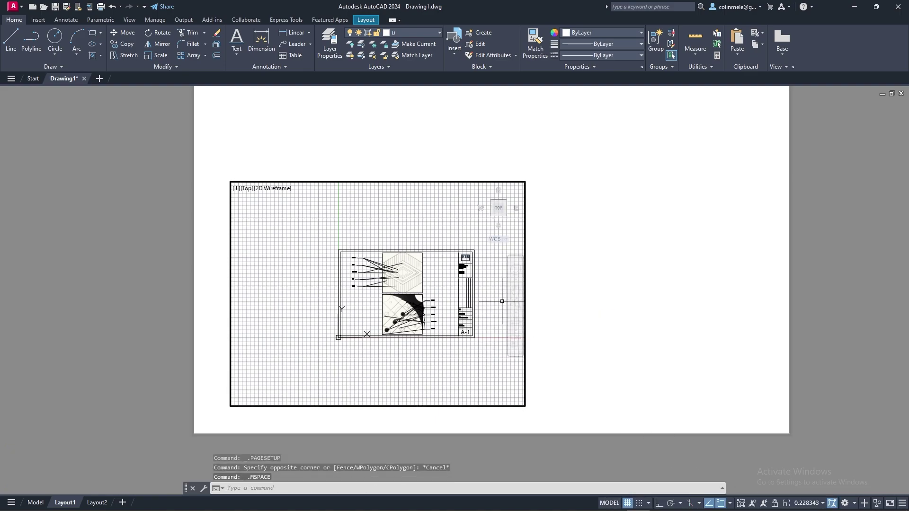
mouse_move(494, 278)
middle_mouse_down()
mouse_move(465, 258)
mouse_move(410, 262)
mouse_move(487, 284)
middle_mouse_up()
scroll(378, 331, "up", 4)
scroll(378, 332, "up", 2)
scroll(383, 324, "down", 5)
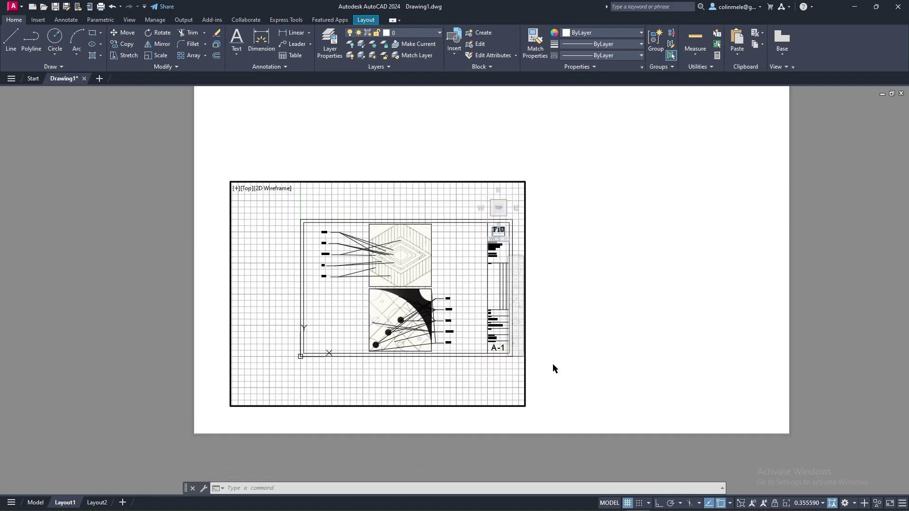
double_click(587, 356)
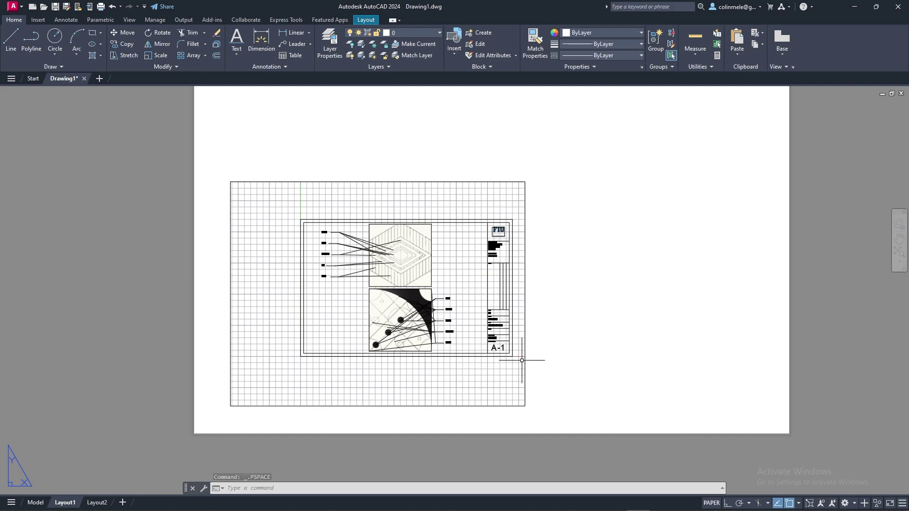
left_click_drag(533, 379, 470, 376)
left_click(597, 373)
key("Escape")
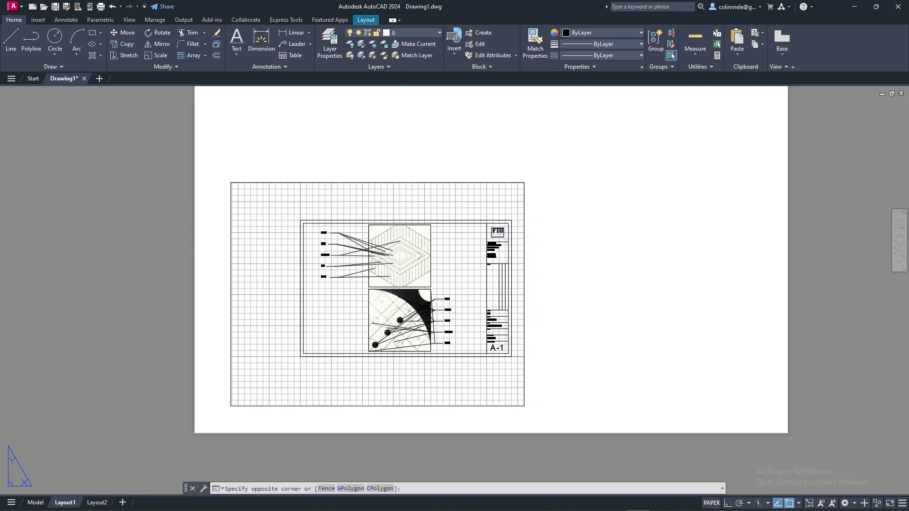
Re-enter the viewport and zoom its model view out further.
double_click(467, 372)
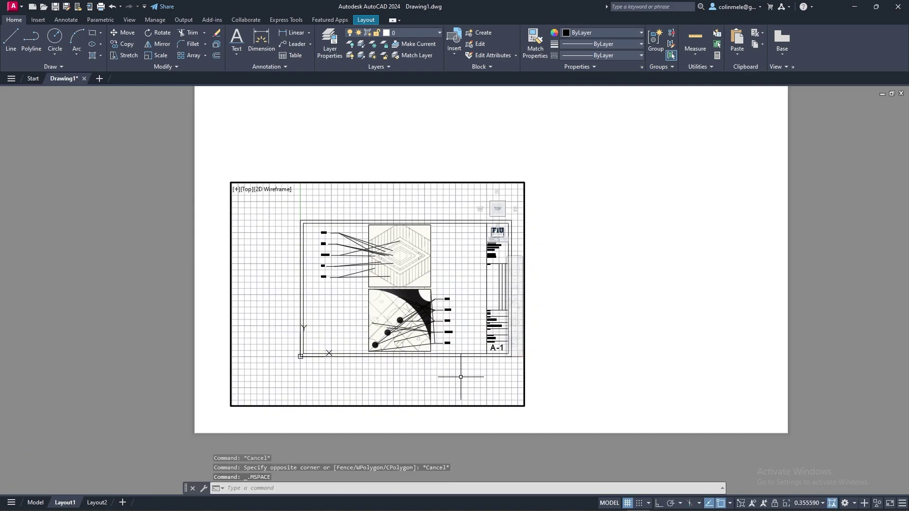
scroll(463, 374, "up", 2)
scroll(458, 375, "down", 5)
scroll(458, 376, "up", 5)
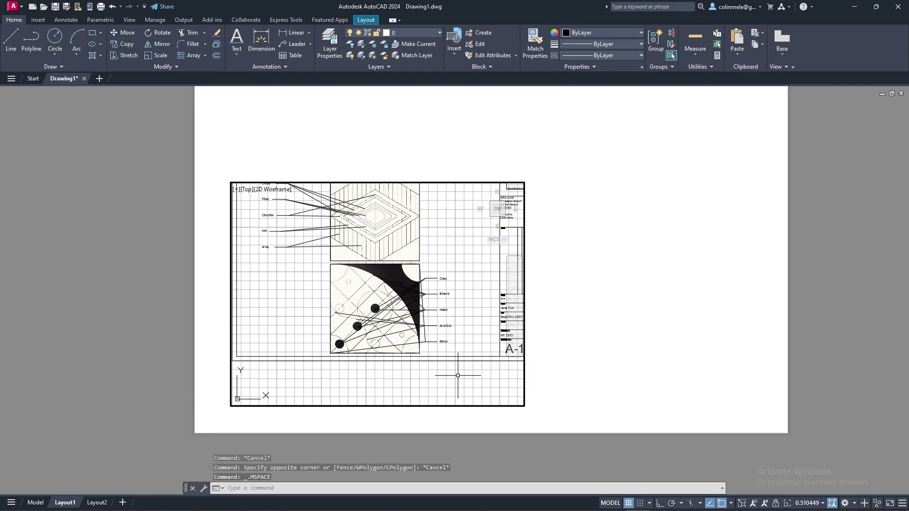
scroll(457, 376, "down", 2)
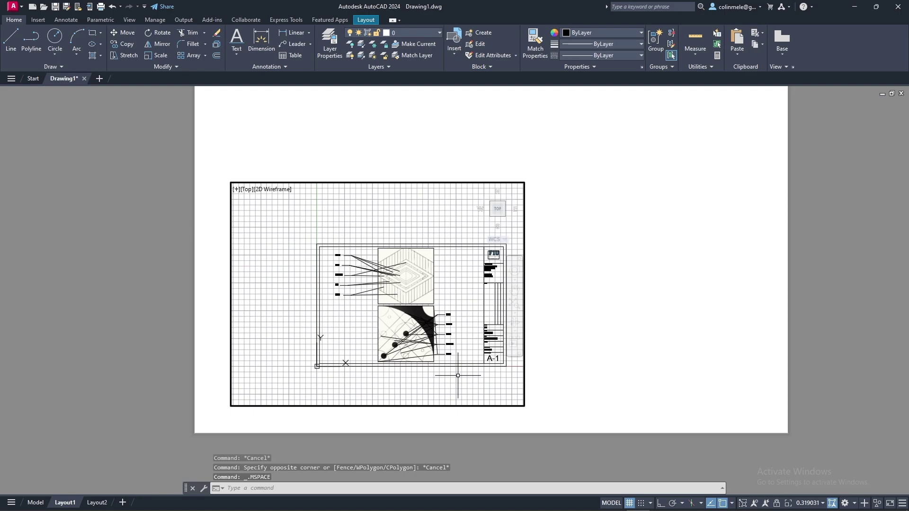
double_click(547, 339)
scroll(552, 342, "down", 3)
scroll(553, 354, "up", 3)
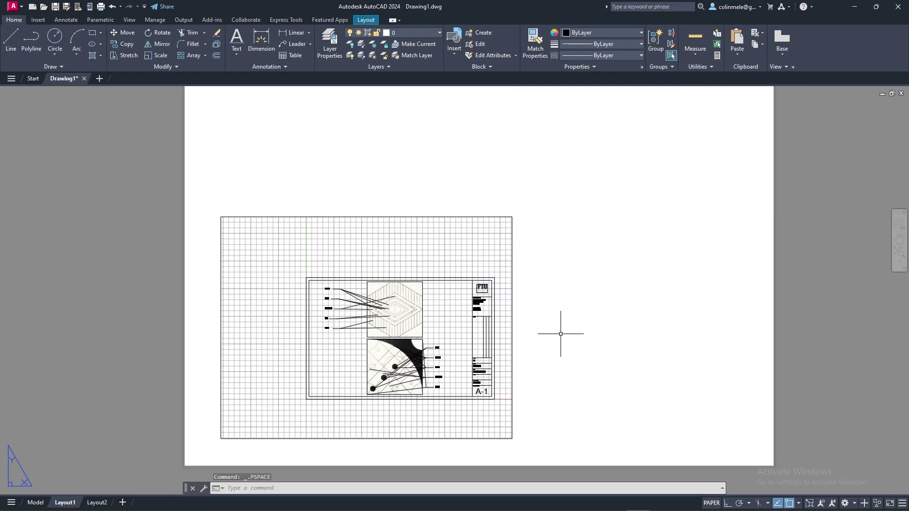
scroll(331, 388, "up", 4)
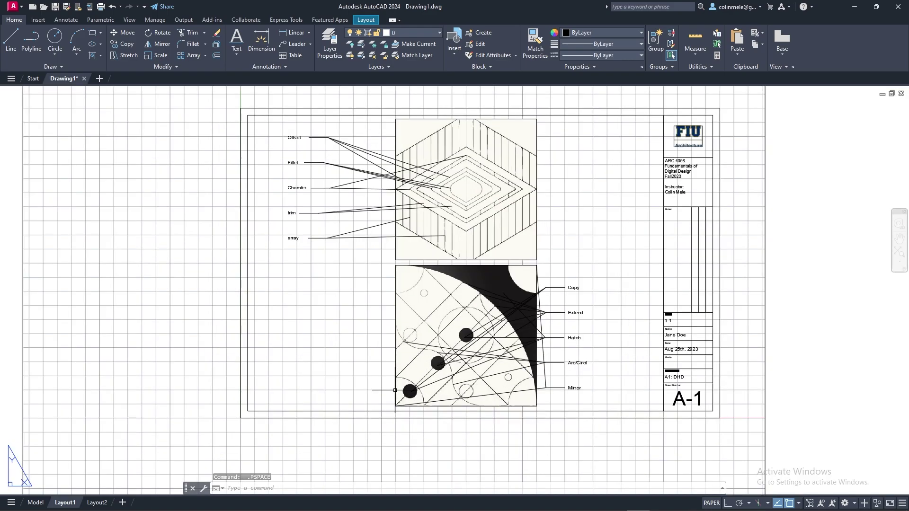
scroll(459, 349, "up", 4)
scroll(381, 331, "down", 2)
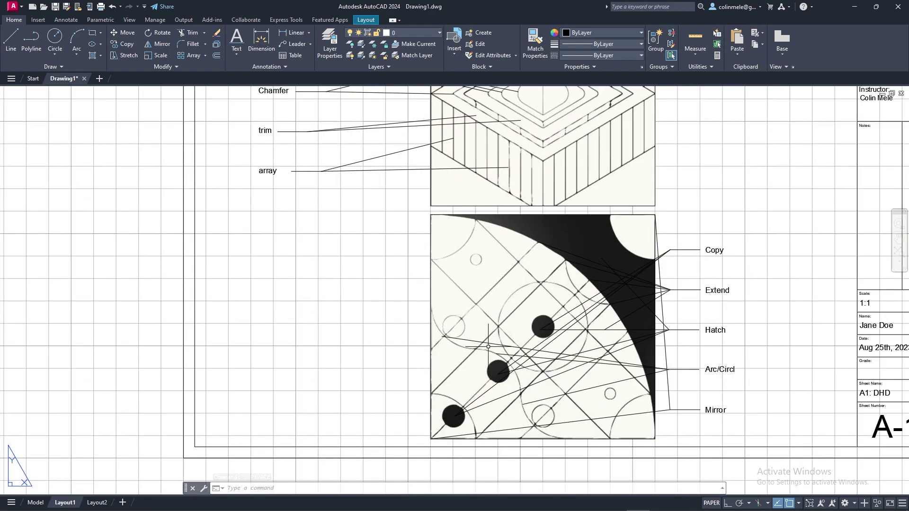
double_click(381, 324)
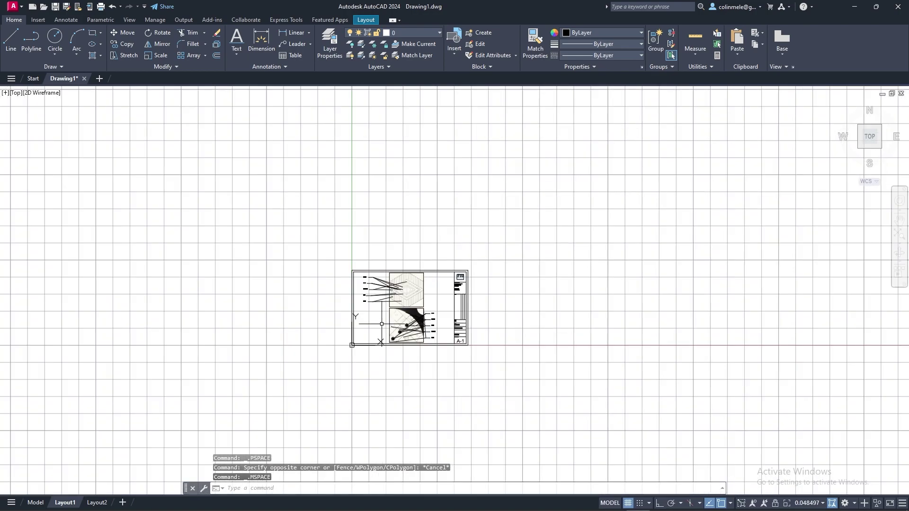
scroll(414, 309, "up", 4)
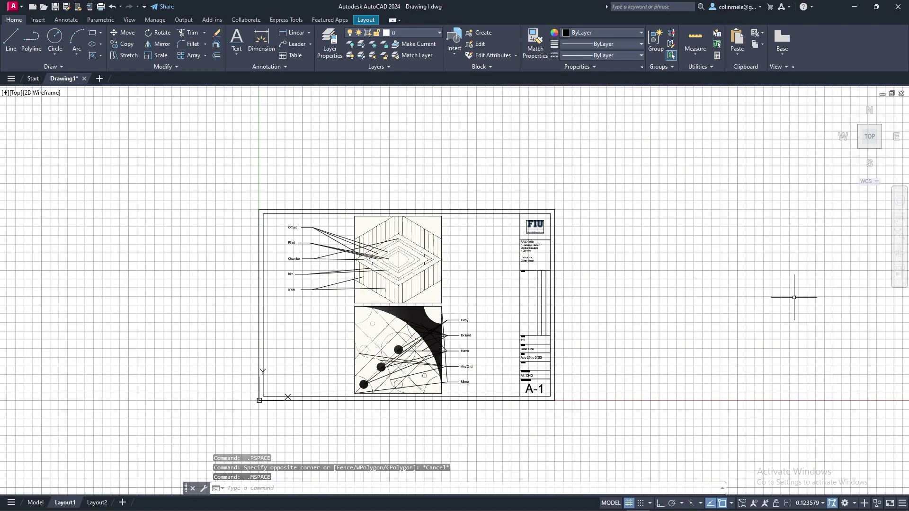
Toggle MODEL/PAPER on the status bar, ending in paper space, and recentre the sheet.
left_click(609, 505)
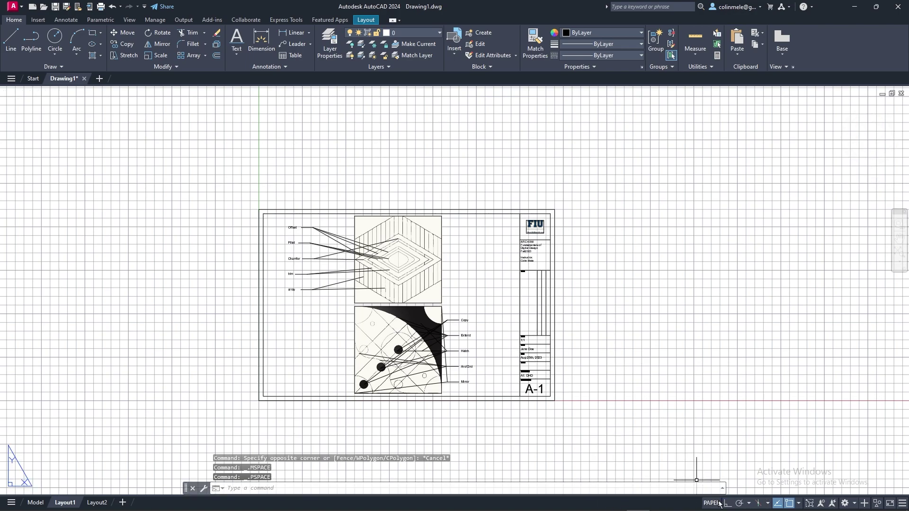
scroll(565, 269, "down", 6)
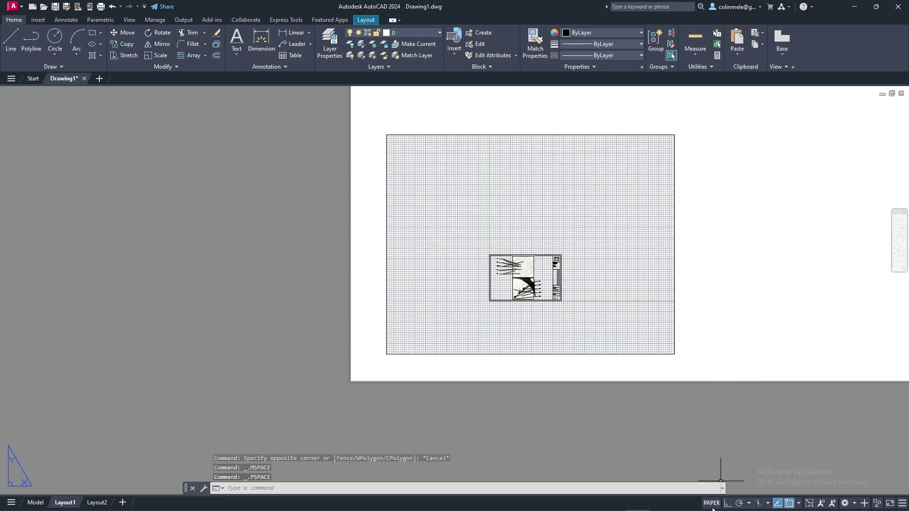
left_click(712, 503)
left_click(616, 503)
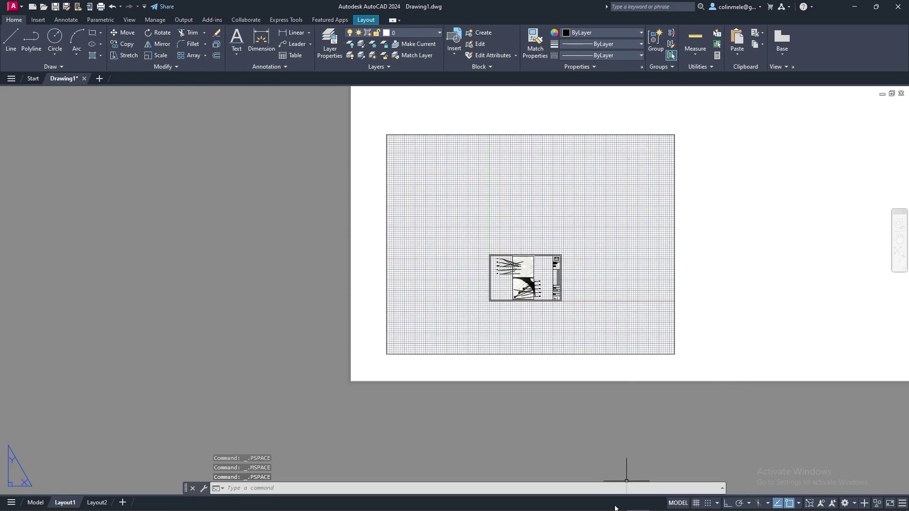
left_click(706, 503)
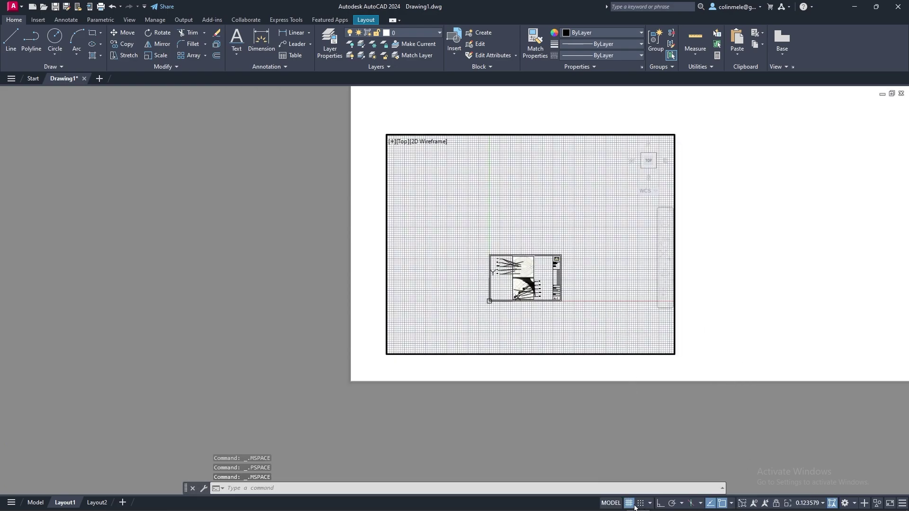
left_click(611, 502)
left_click(782, 265)
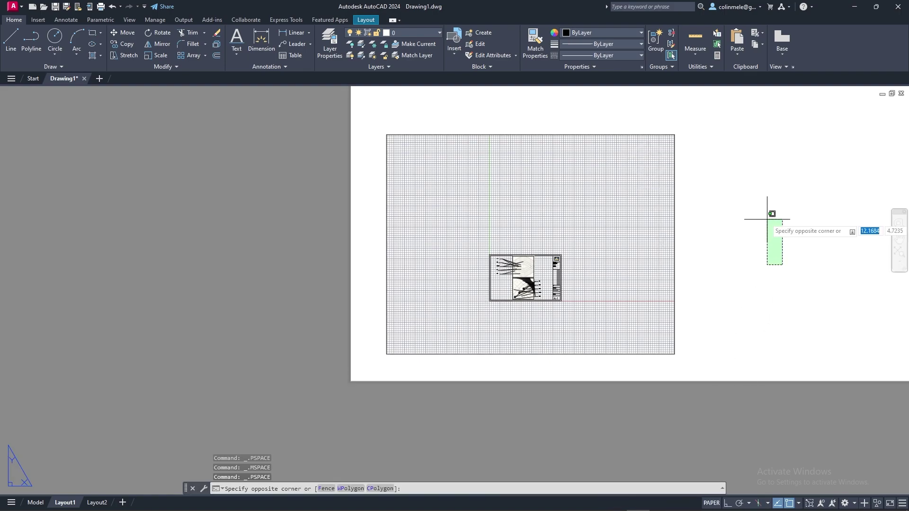
middle_click_drag(768, 220, 648, 278)
left_click(639, 253)
scroll(655, 254, "down", 2)
scroll(655, 254, "up", 2)
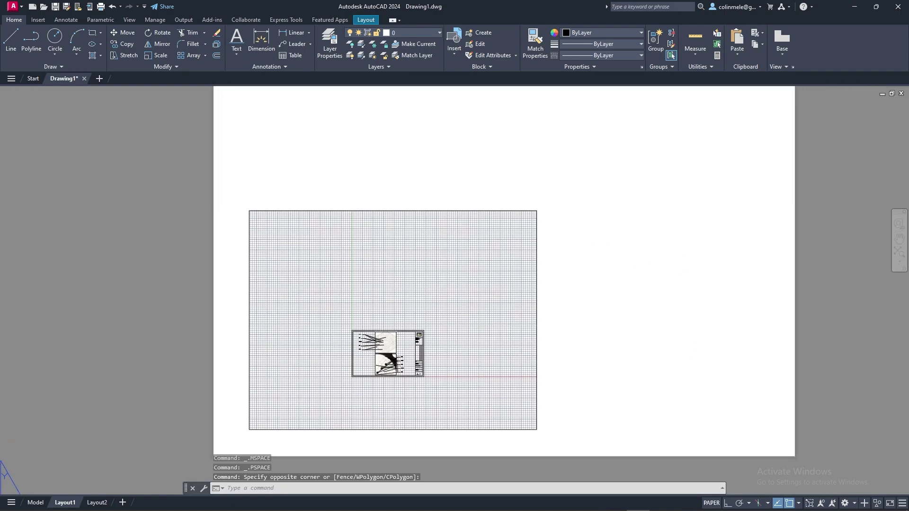
Turn Snap On with 0.5 spacing on the Snap and Grid tab of Drafting Settings.
left_click(797, 503)
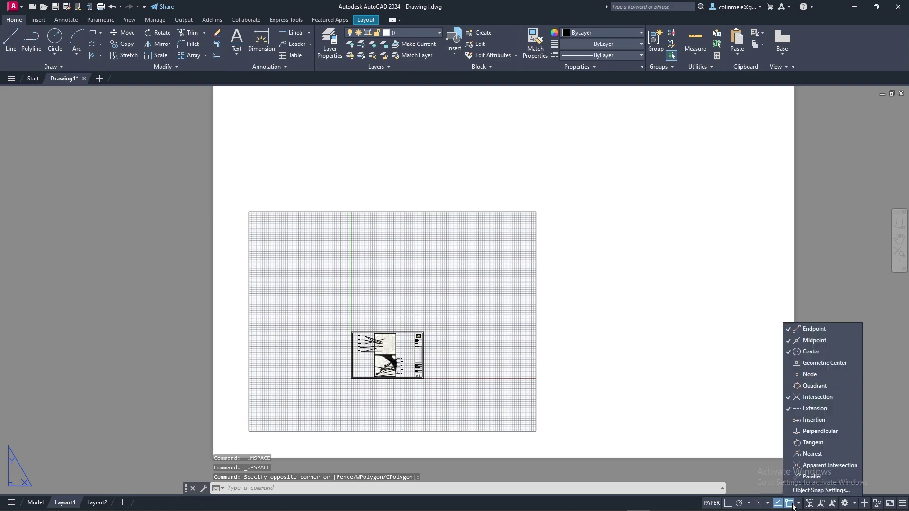
left_click(798, 492)
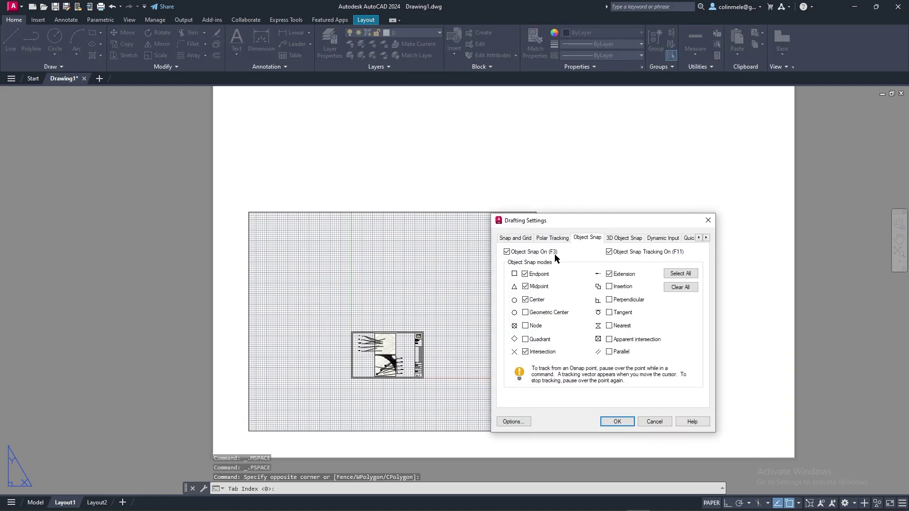
left_click(515, 239)
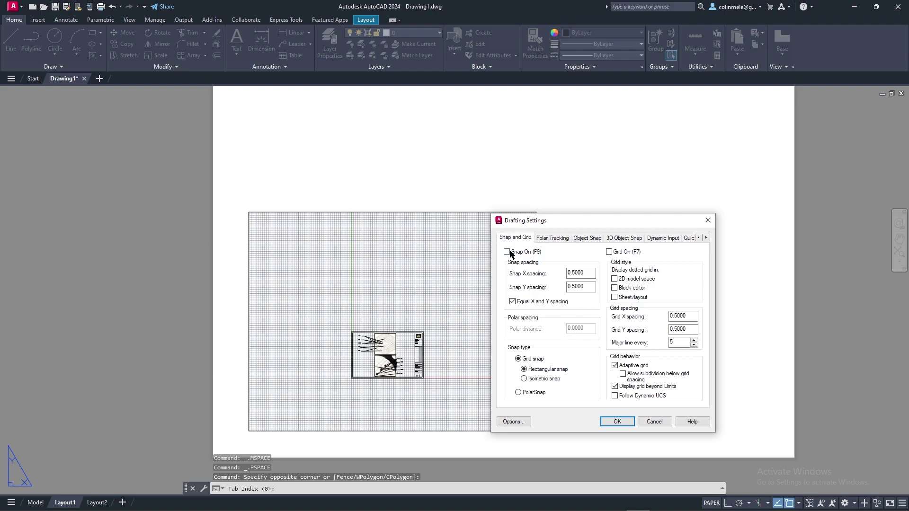
left_click(507, 252)
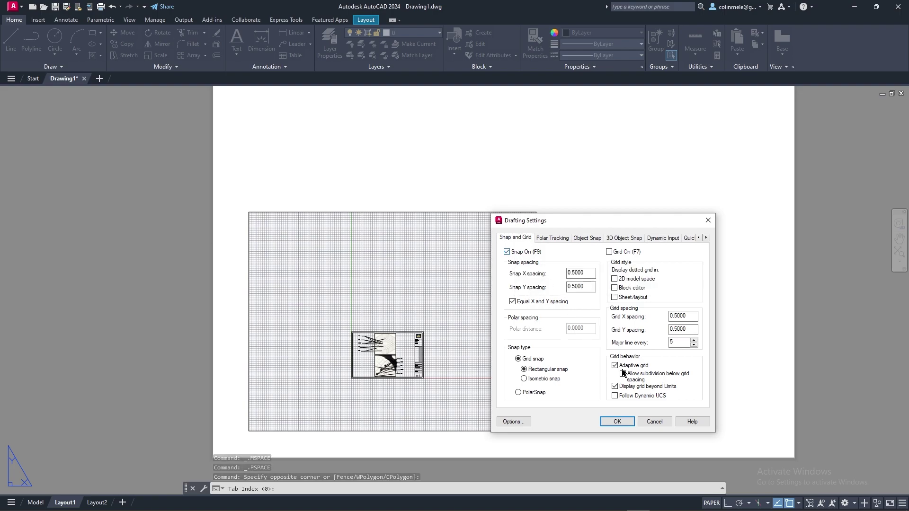
left_click(615, 422)
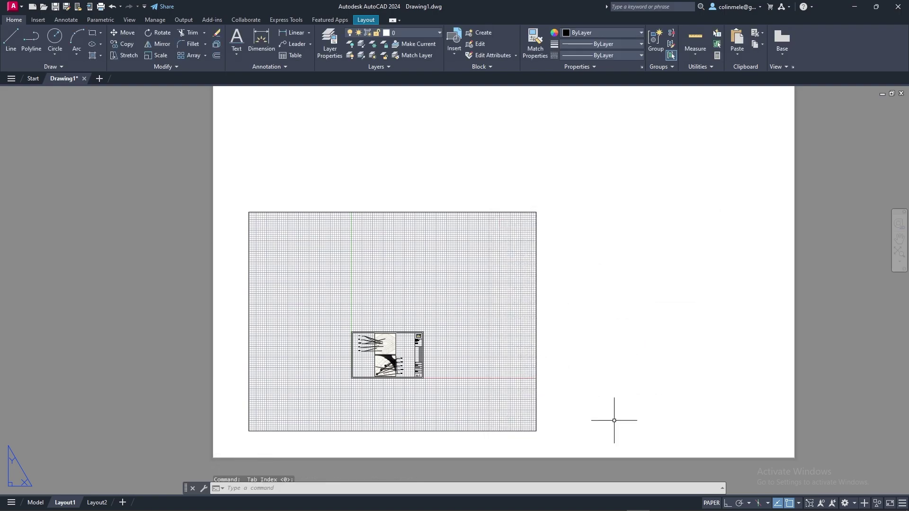
left_click(535, 212)
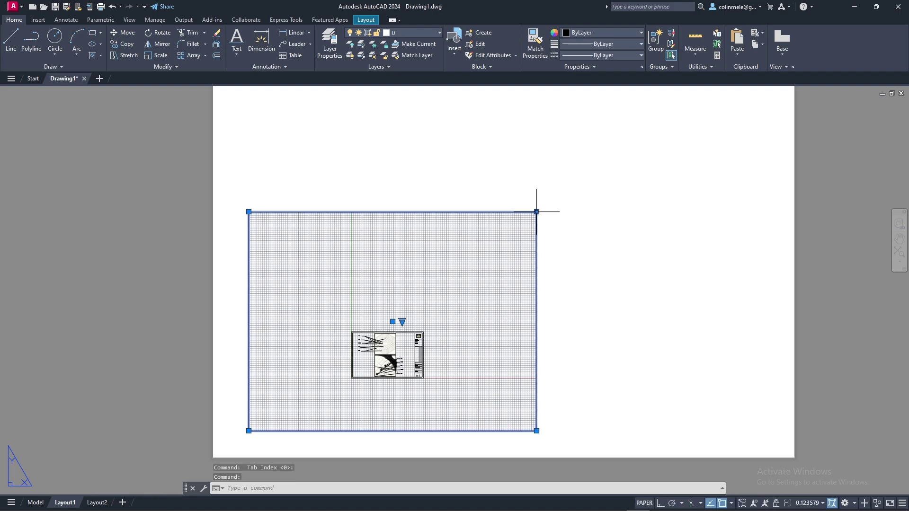
Stretch the viewport's corners out to the sheet's bottom-left and top-right edges.
left_click(249, 430)
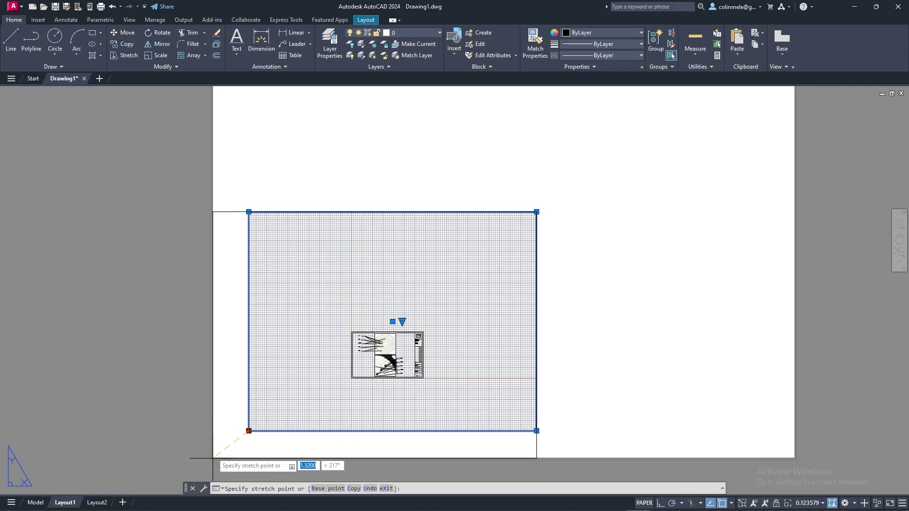
left_click(213, 458)
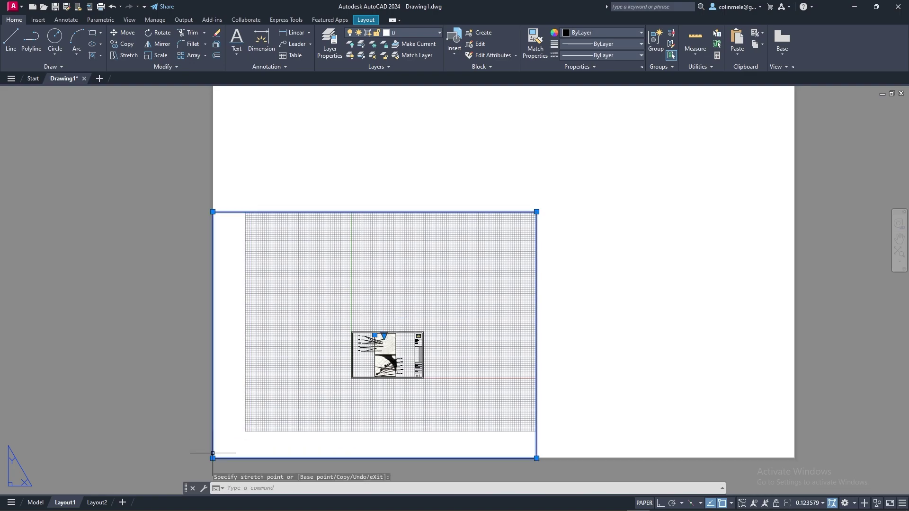
scroll(619, 294, "down", 2)
middle_click_drag(619, 295, 484, 361)
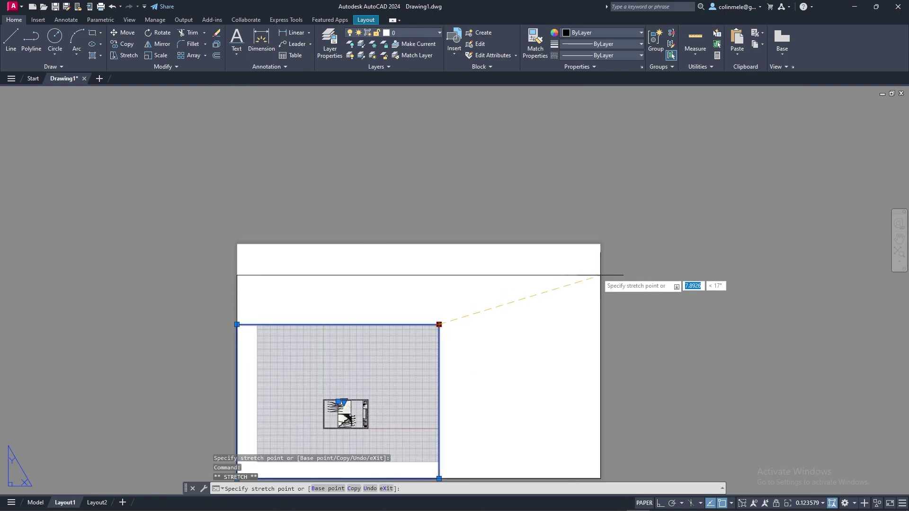
left_click(600, 244)
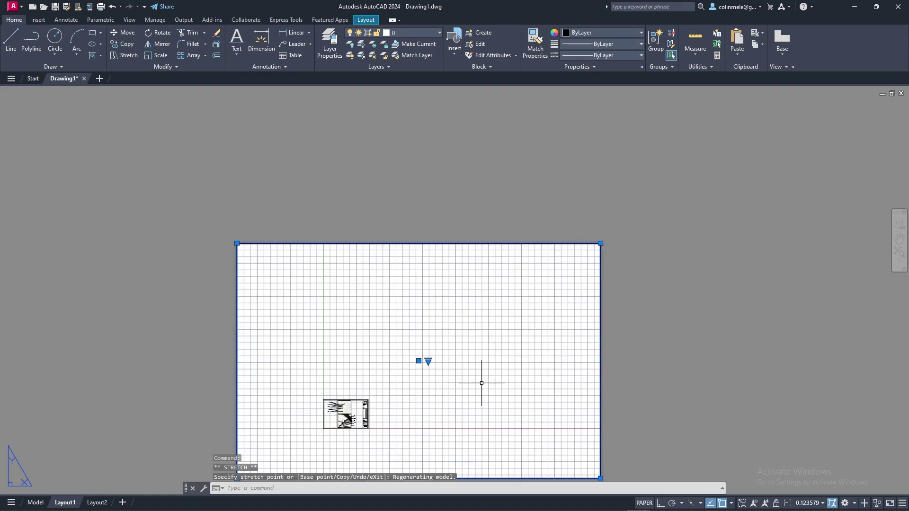
Deselect the viewport and pan and zoom so the layout sheet is centred and larger.
left_click(659, 335)
key("Escape")
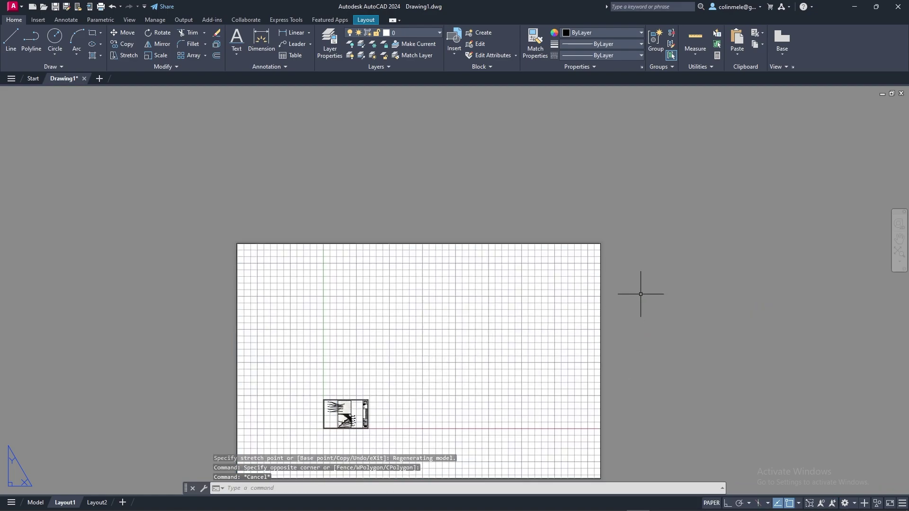
middle_click_drag(540, 387, 509, 316)
scroll(412, 320, "up", 2)
middle_click_drag(445, 293, 433, 331)
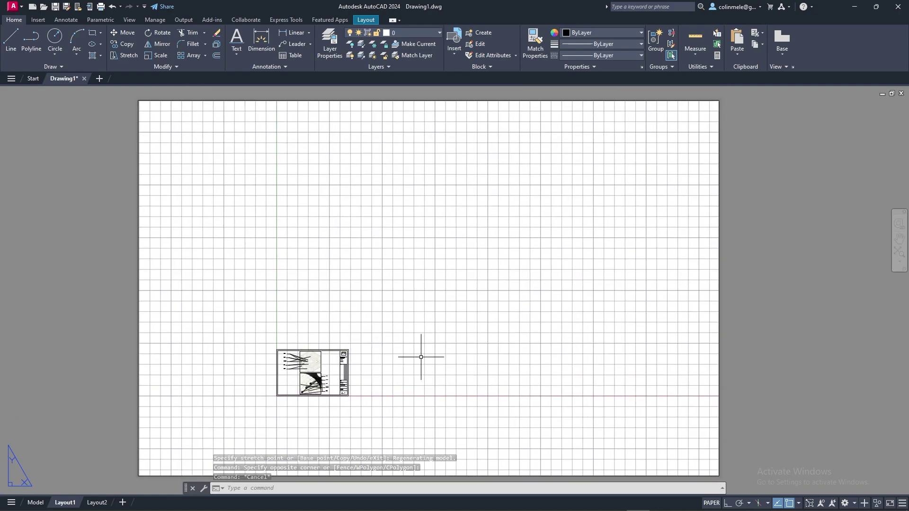
Inside the viewport, turn the grid off and pan the title-block drawing.
double_click(426, 357)
middle_click_drag(399, 384, 546, 324)
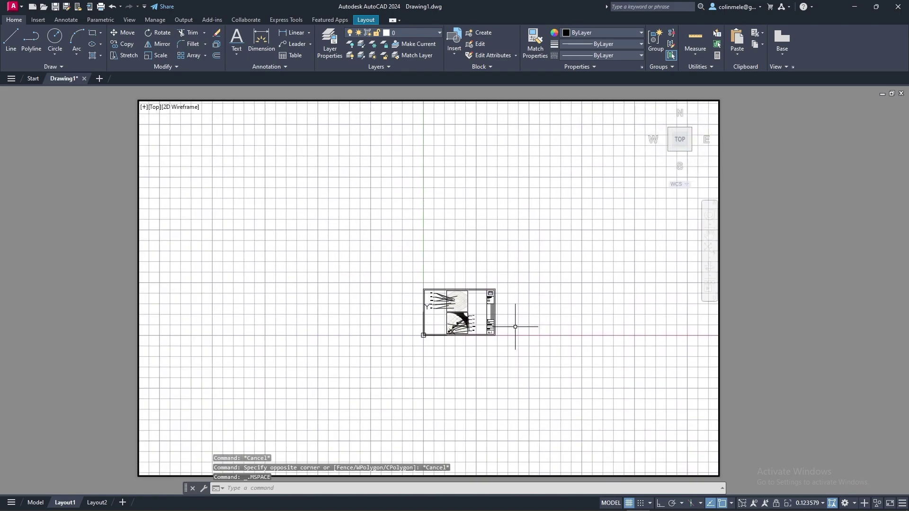
left_click(629, 503)
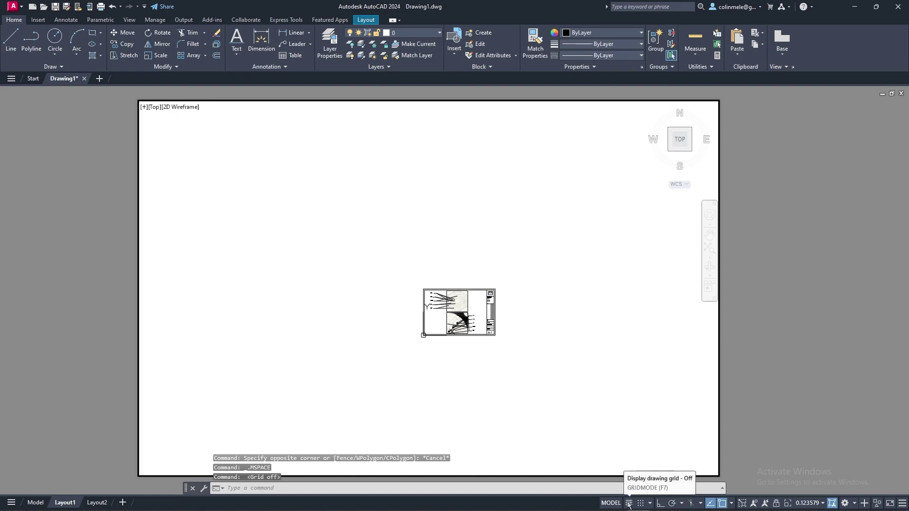
scroll(458, 326, "up", 2)
scroll(458, 327, "up", 6)
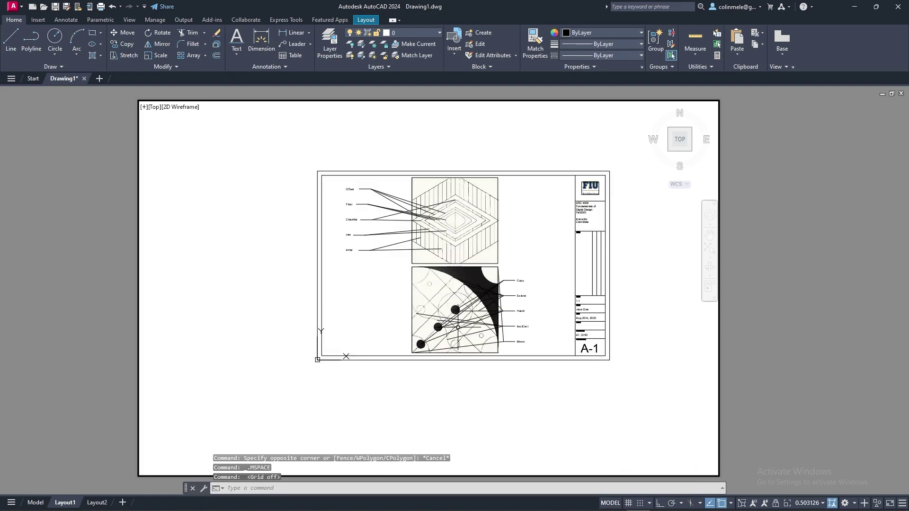
mouse_move(570, 236)
middle_mouse_down()
mouse_move(571, 229)
mouse_move(541, 280)
mouse_move(550, 285)
middle_mouse_up()
scroll(550, 285, "down", 1)
scroll(552, 295, "up", 3)
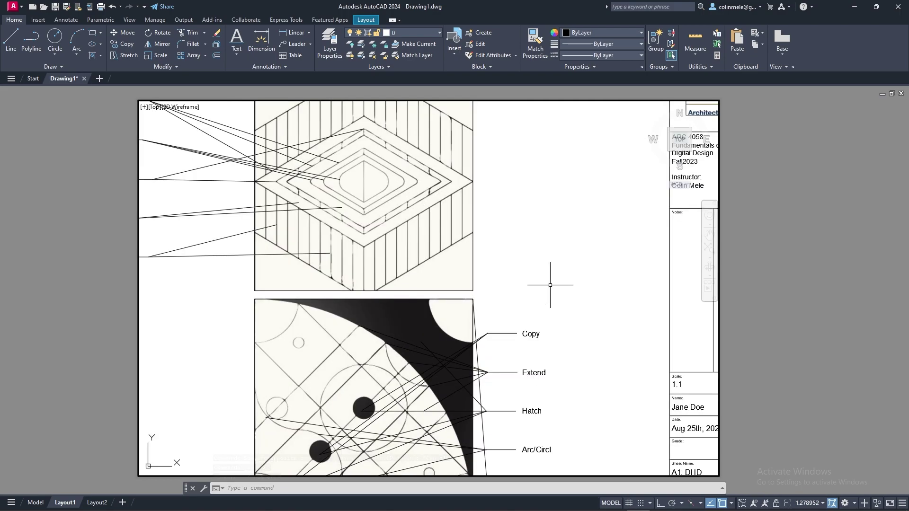
scroll(552, 275, "down", 2)
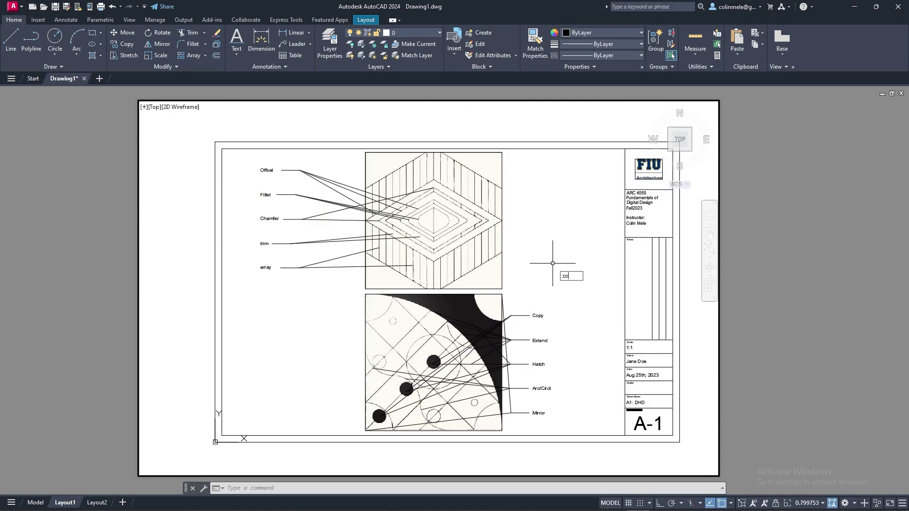
Zoom the viewport's drawing to its extents with the ZOOM command.
key("Return")
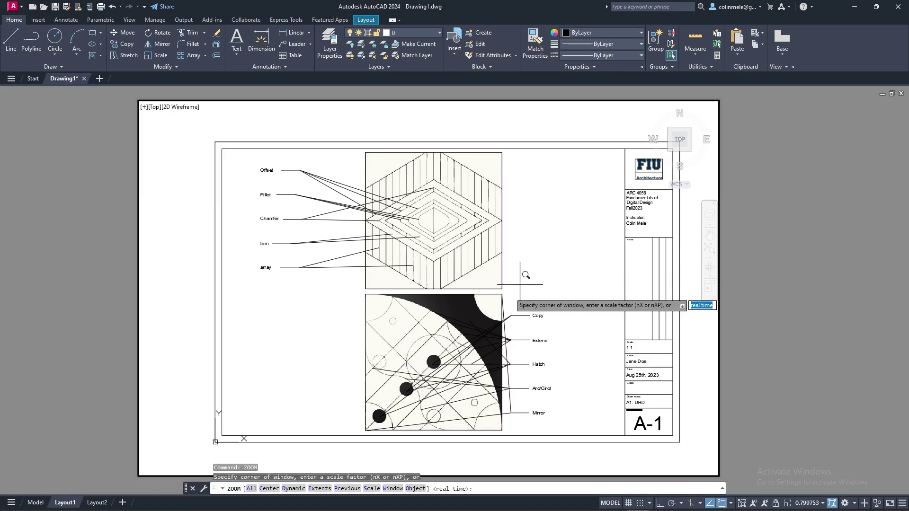
left_click(394, 489)
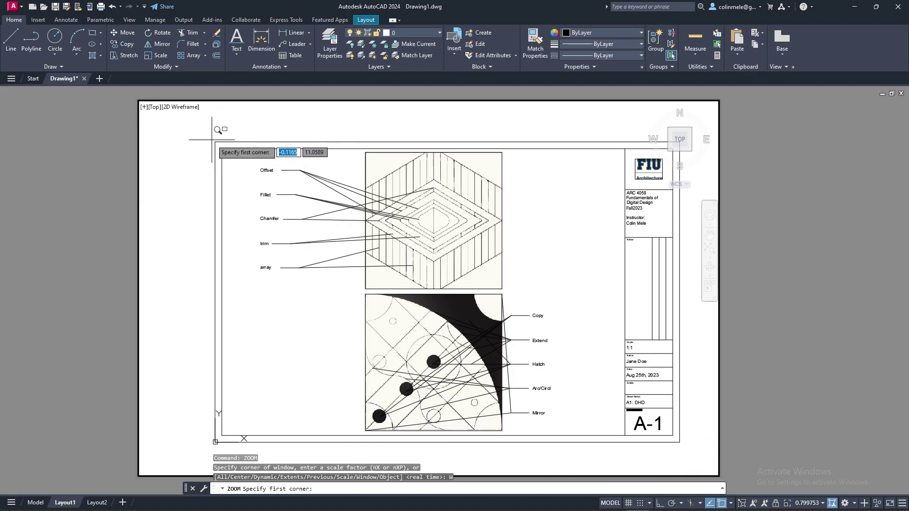
scroll(218, 141, "up", 3)
scroll(216, 142, "down", 6)
scroll(214, 141, "up", 3)
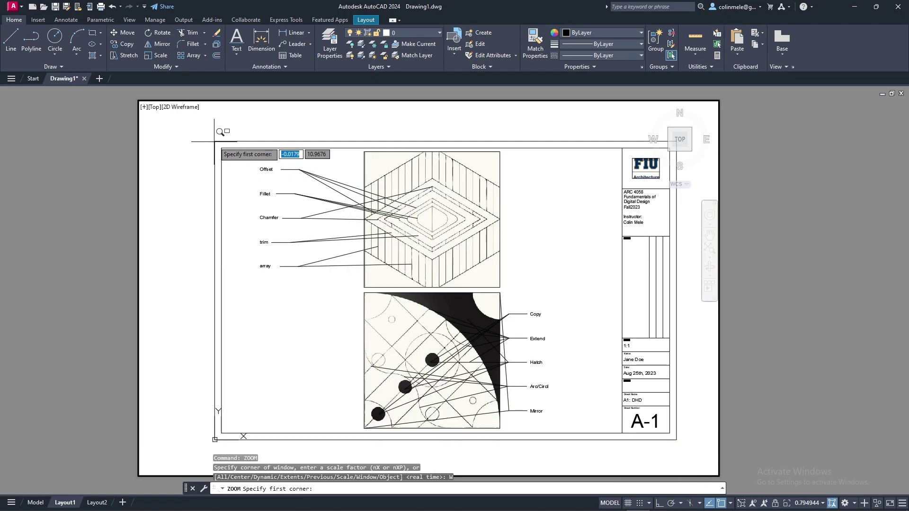
key("Escape")
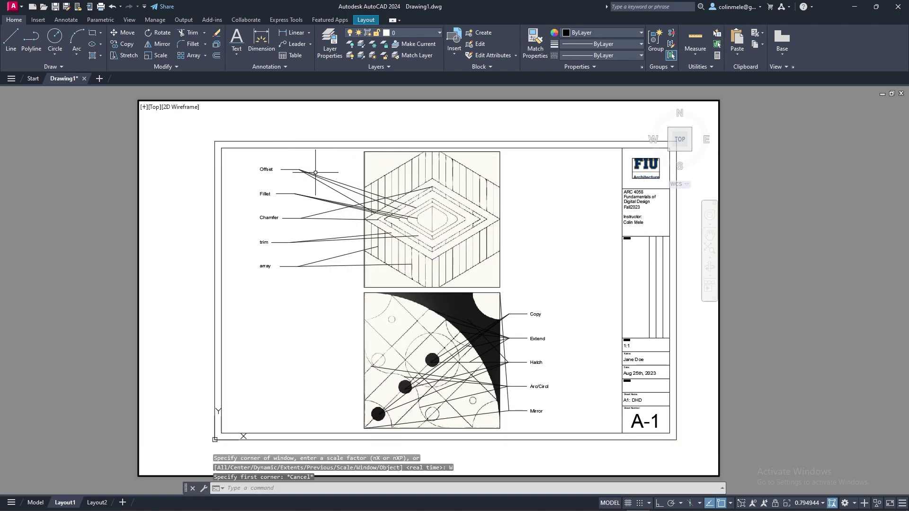
left_click(729, 505)
left_click(729, 504)
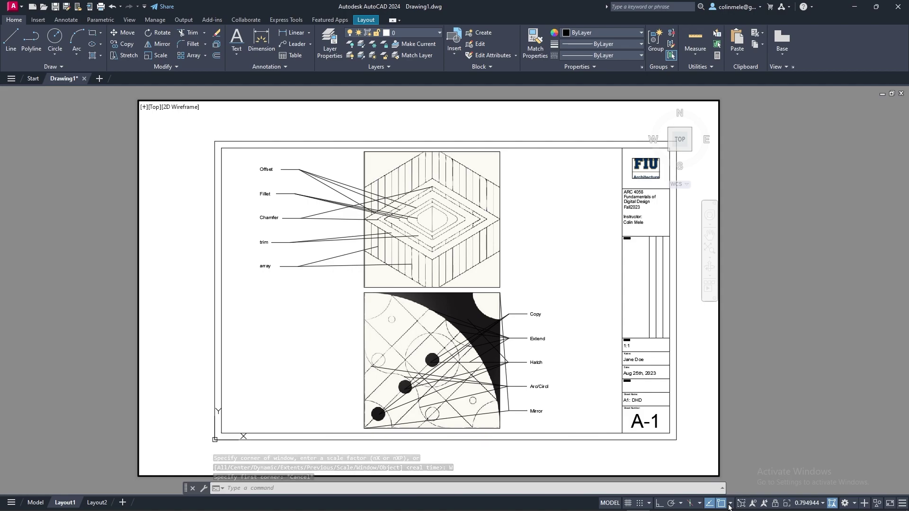
type("zoom")
key("Return")
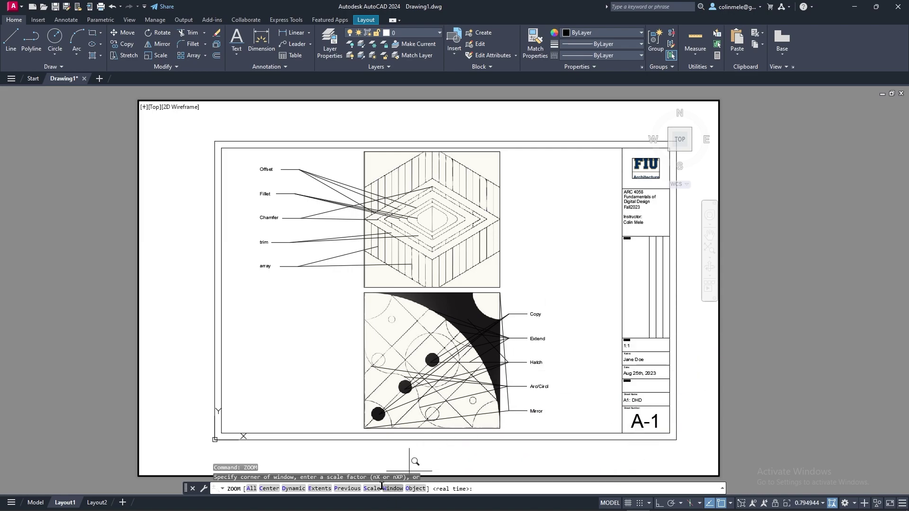
left_click(319, 489)
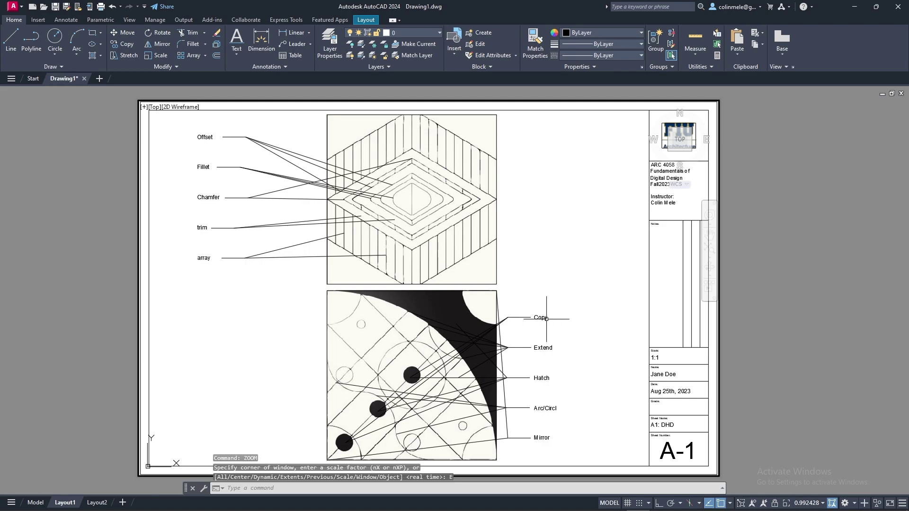
scroll(371, 291, "down", 8)
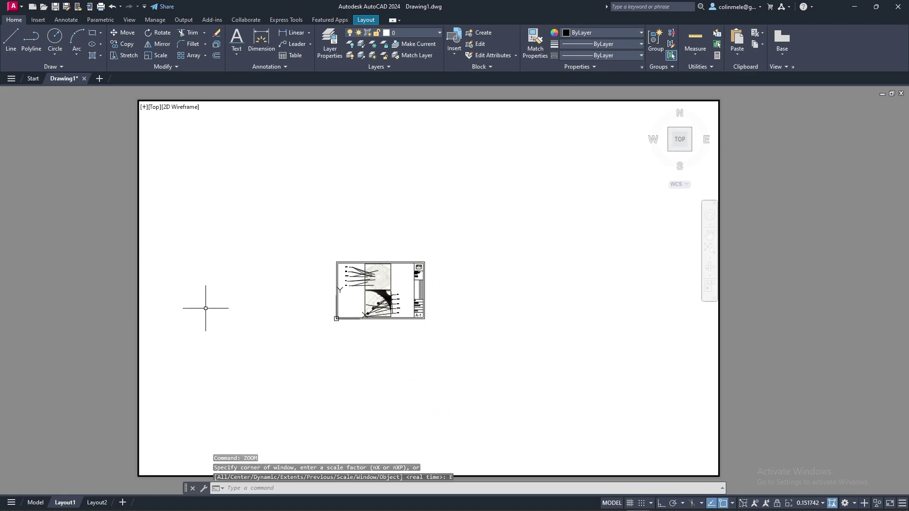
scroll(359, 287, "up", 6)
Run ZOOM Object on the A-1 sheet border so it fills the viewport, then return to paper.
type("zoom")
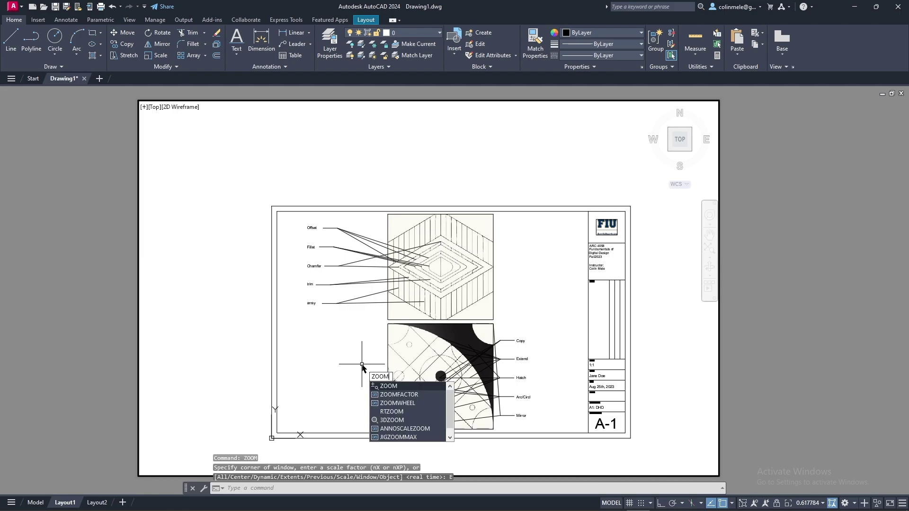
left_click(387, 386)
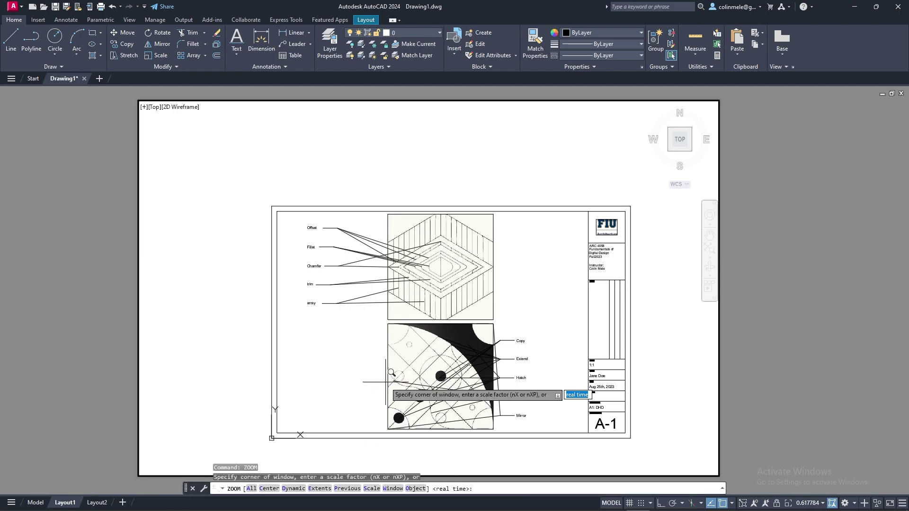
left_click(419, 489)
left_click(355, 438)
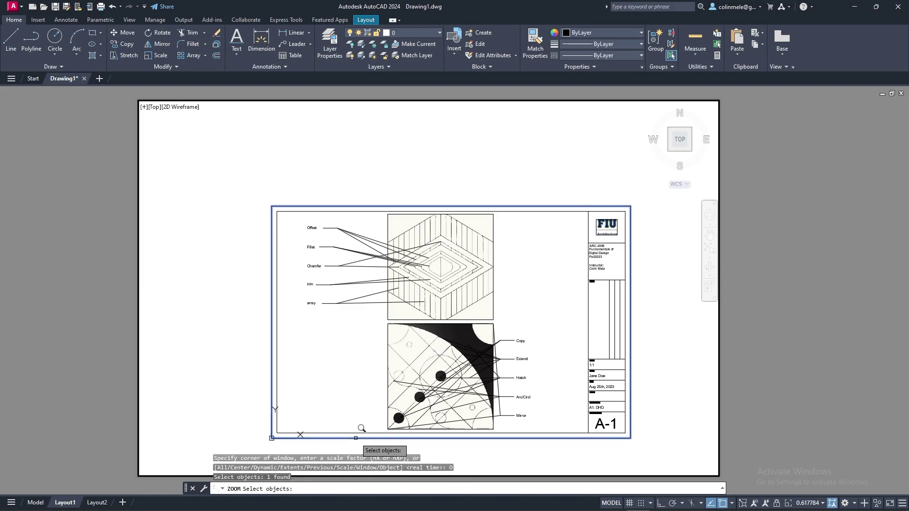
key("Return")
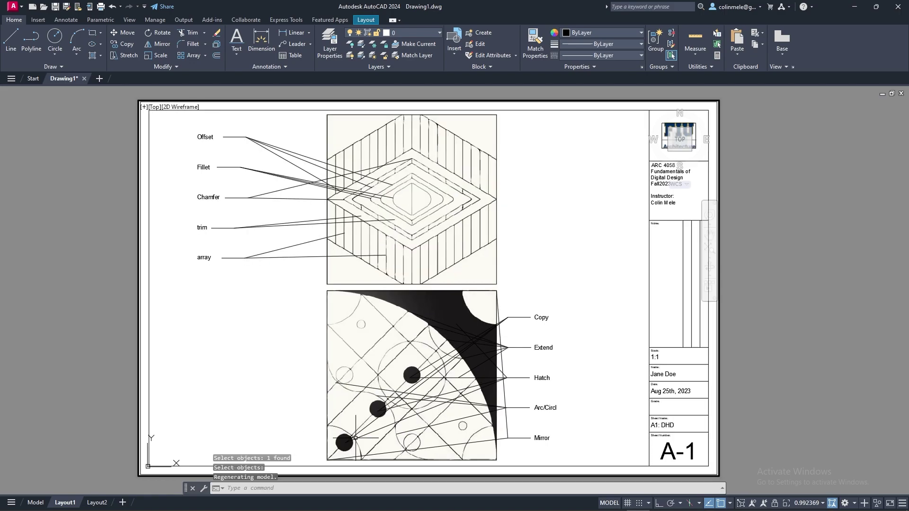
double_click(767, 327)
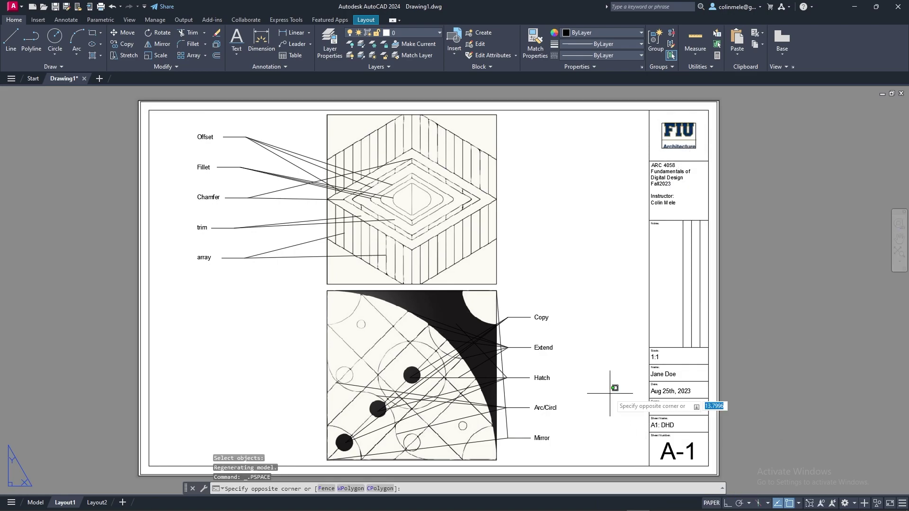
Set the viewport scale to 1:1 from the status bar and open the Plot dialog.
double_click(628, 392)
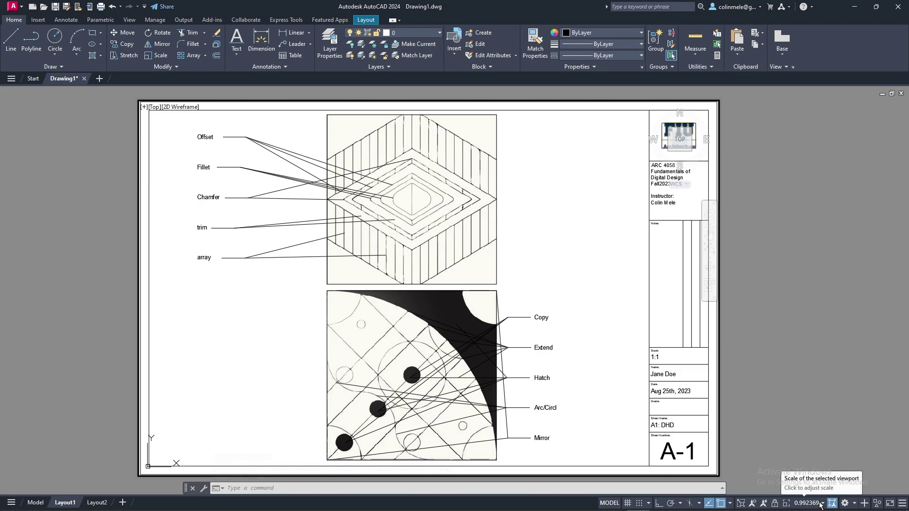
left_click(820, 504)
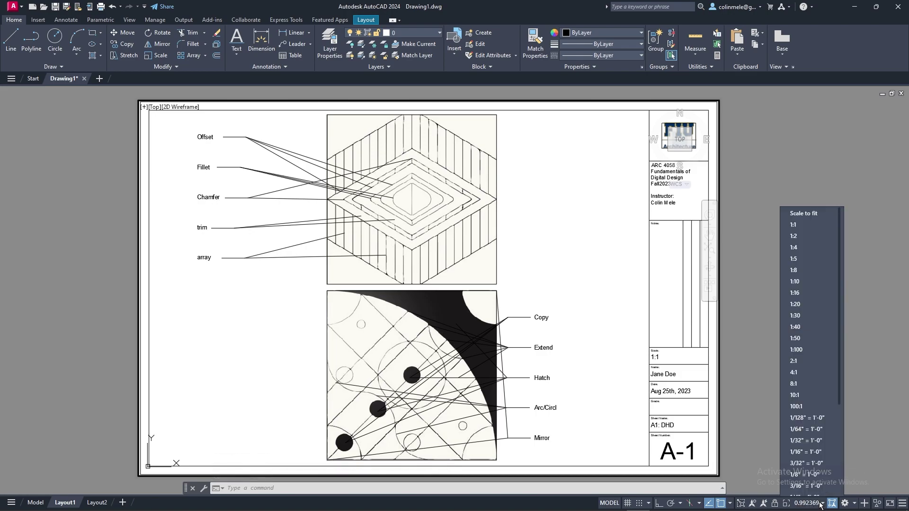
left_click(805, 225)
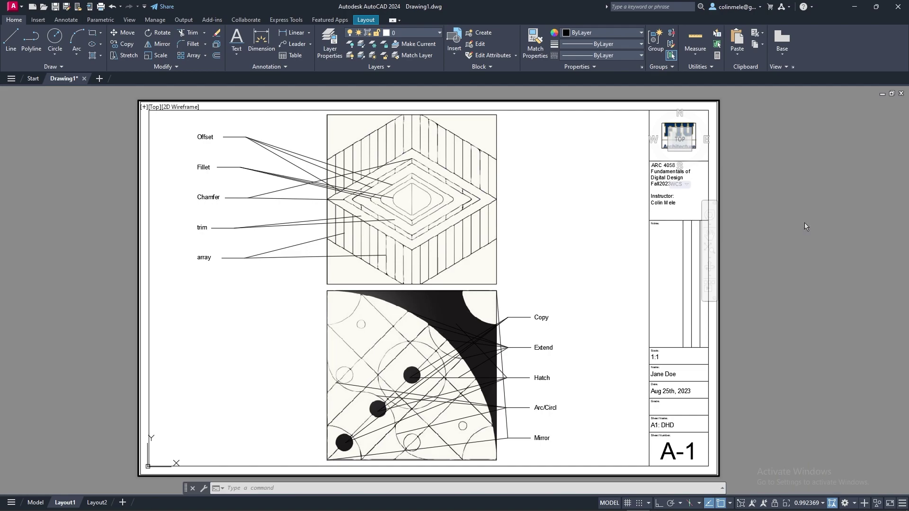
double_click(740, 128)
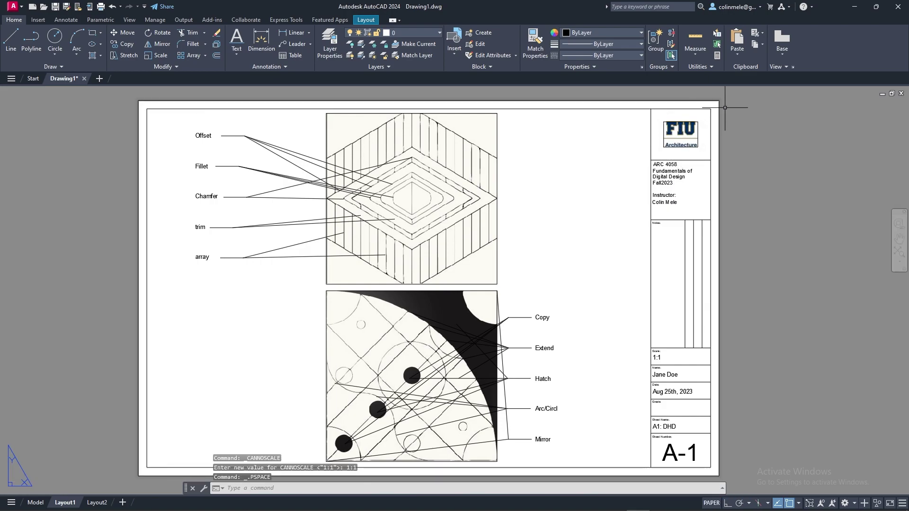
left_click(88, 348)
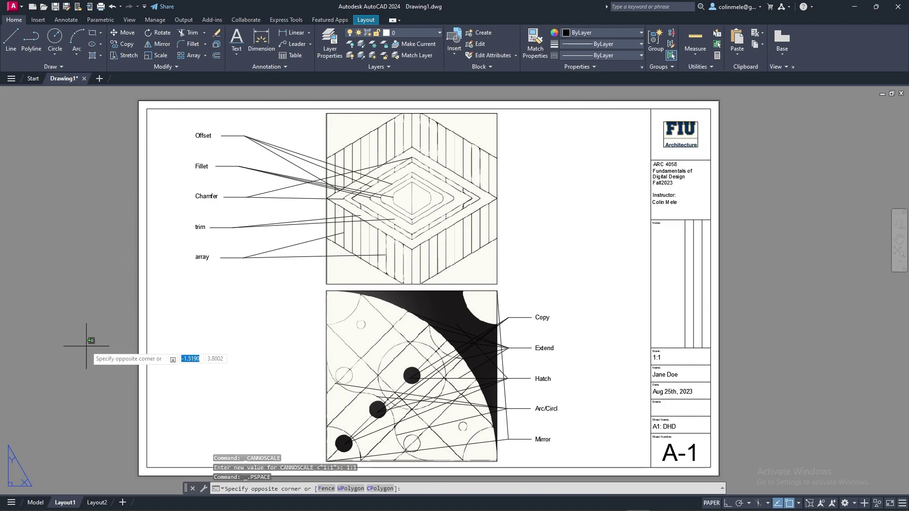
left_click(53, 320)
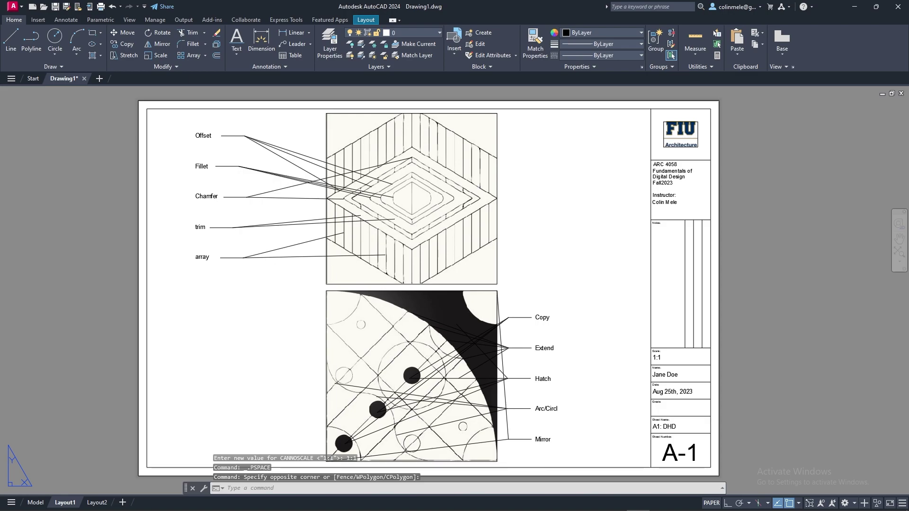
key("ctrl+p")
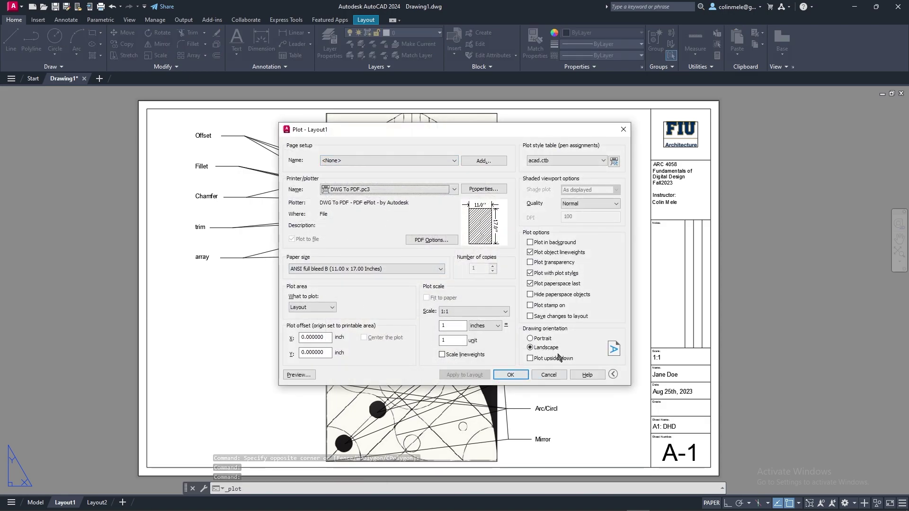
Plot the layout to Drawing1-Layout1.pdf saved in the Downloads folder.
left_click(511, 375)
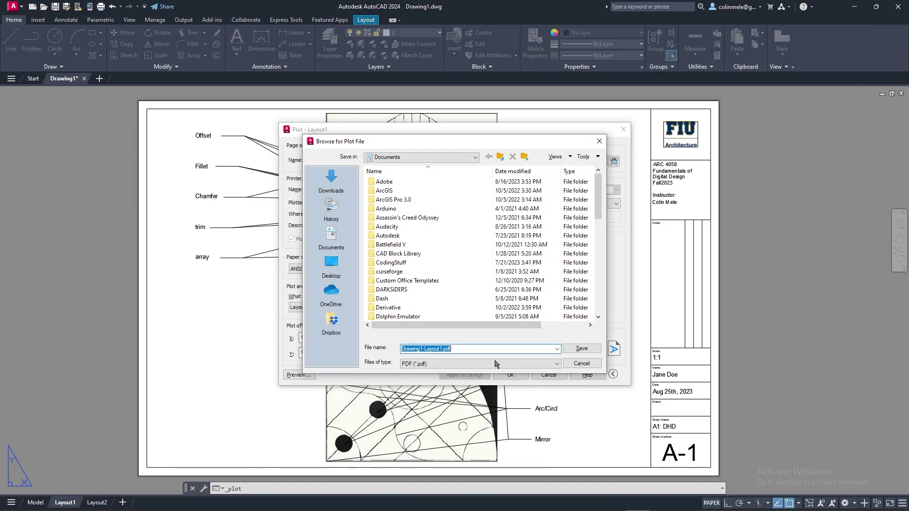
left_click(333, 177)
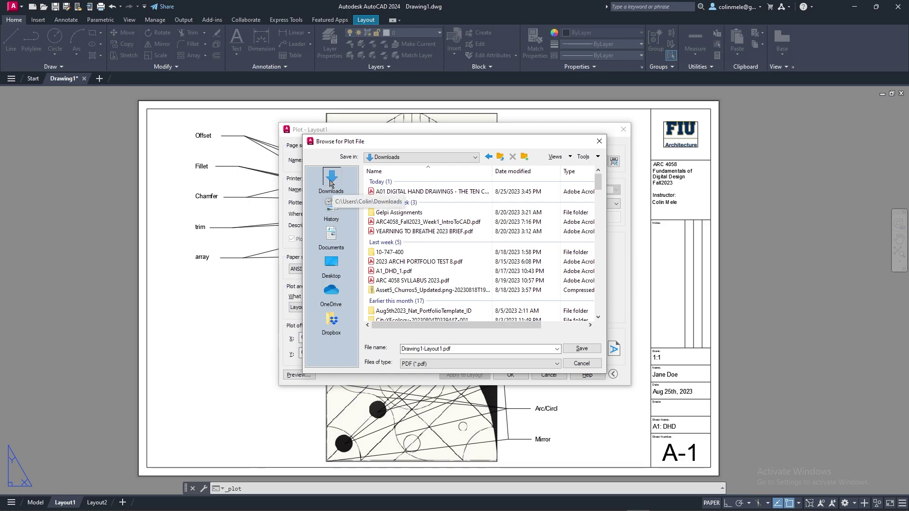
left_click(377, 158)
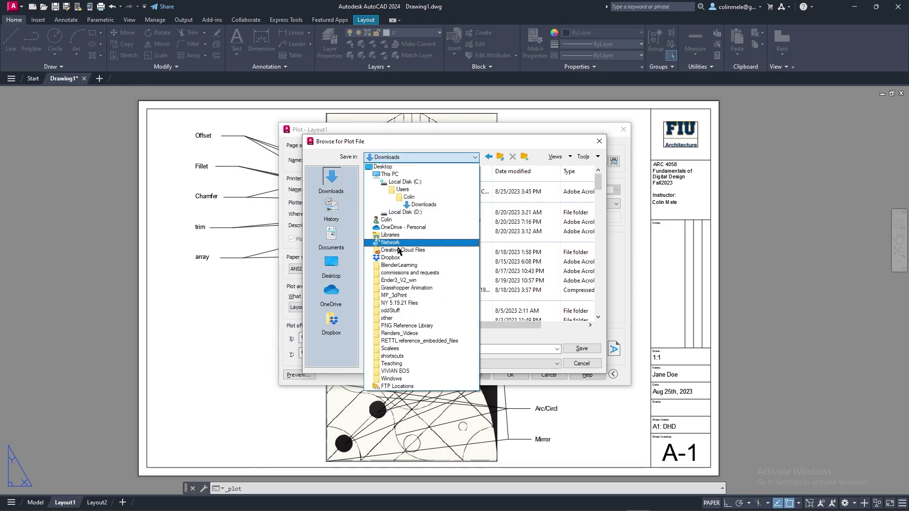
left_click(418, 157)
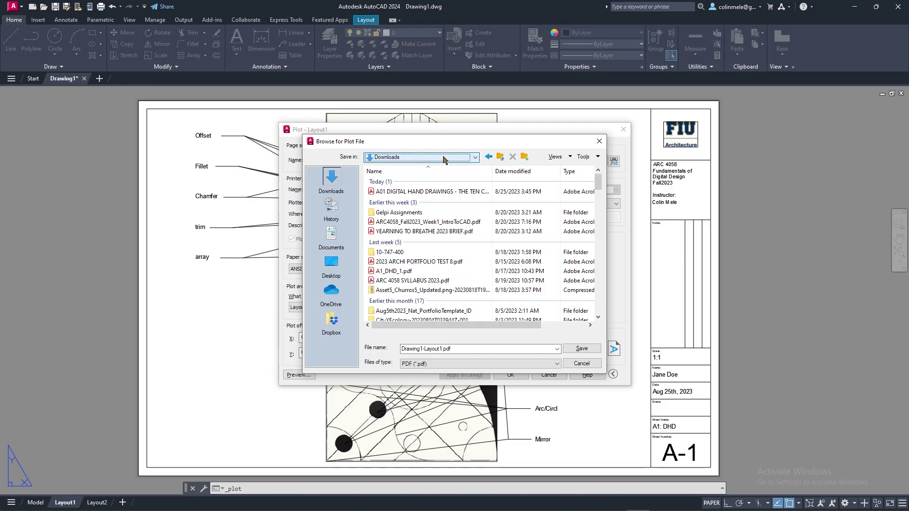
left_click(580, 156)
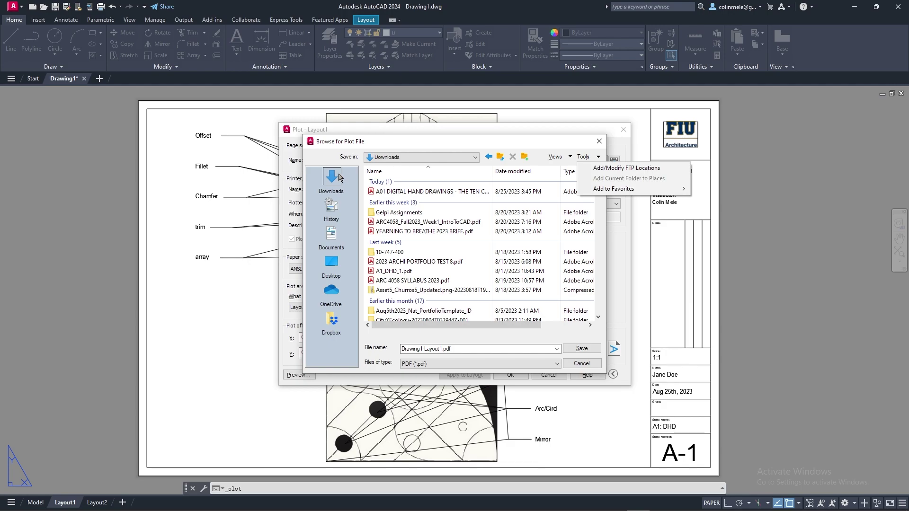
left_click(331, 178)
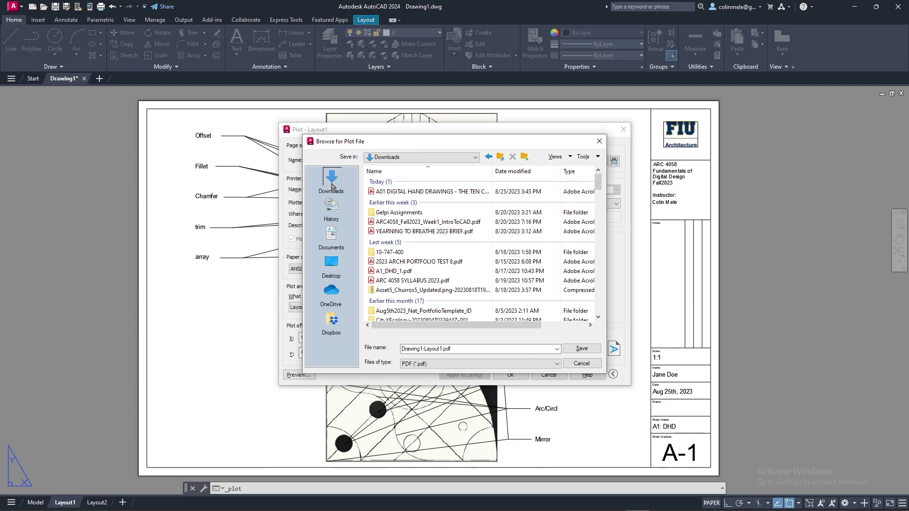
left_click(581, 349)
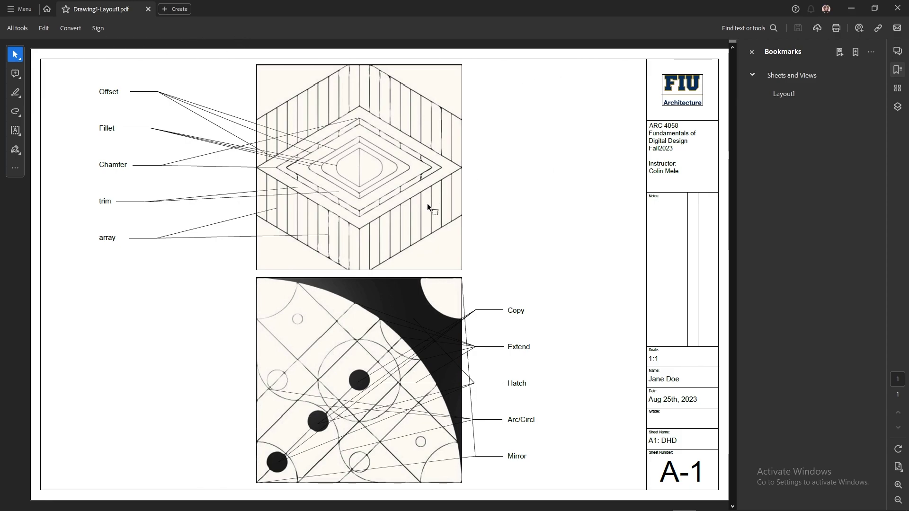
Zoom out on the exported PDF, dismiss the What's New popup, and close Acrobat.
scroll(433, 204, "down", 1, "ctrl")
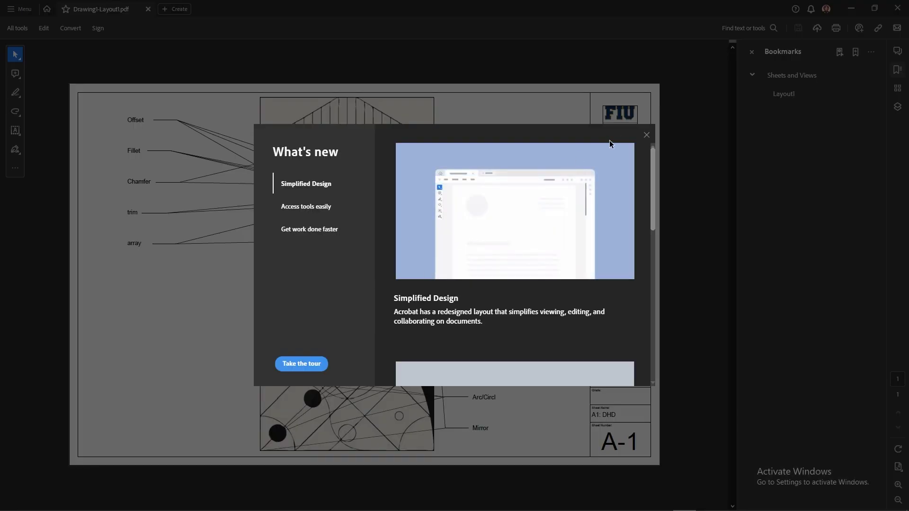
left_click(646, 136)
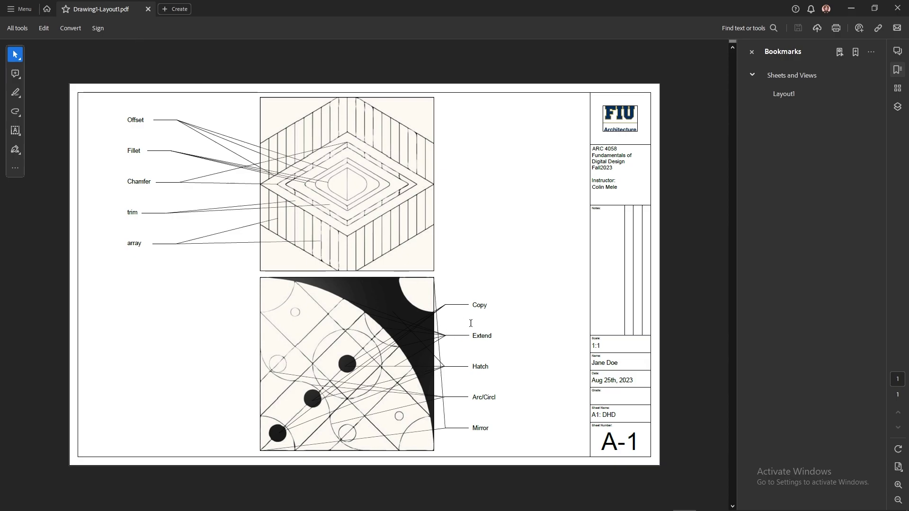
mouse_move(600, 505)
left_click(896, 9)
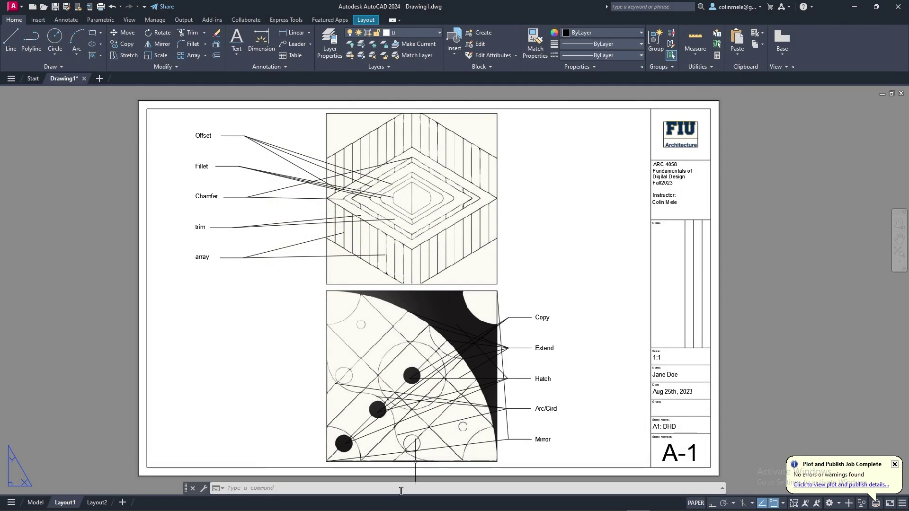
Switch to Rhino, maximize the Top viewport, and pan and zoom toward the origin.
mouse_move(294, 507)
left_click(673, 505)
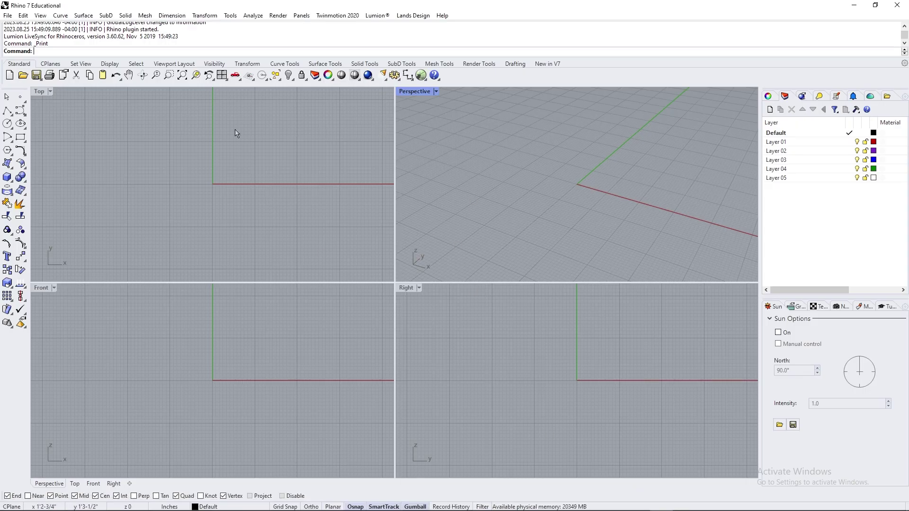
double_click(39, 92)
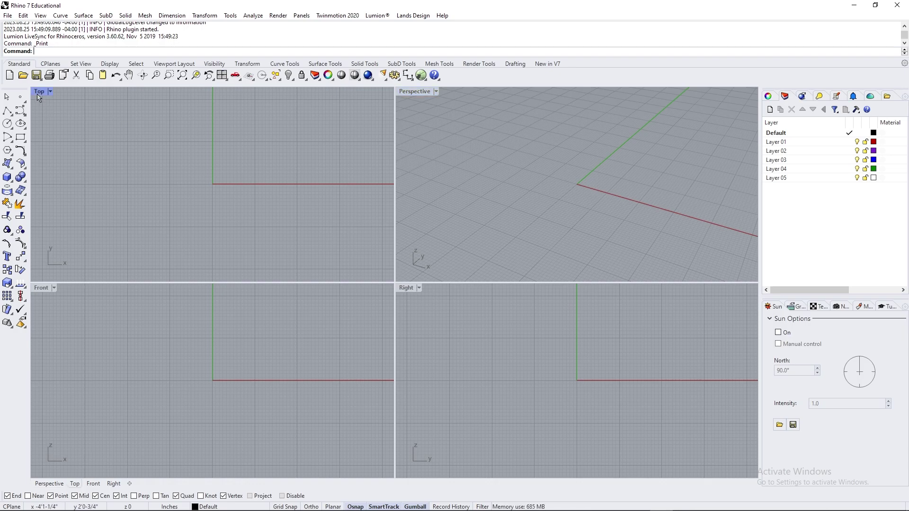
right_click_drag(505, 220, 276, 337)
scroll(270, 345, "up", 2)
scroll(221, 353, "up", 3)
right_click_drag(223, 355, 255, 350)
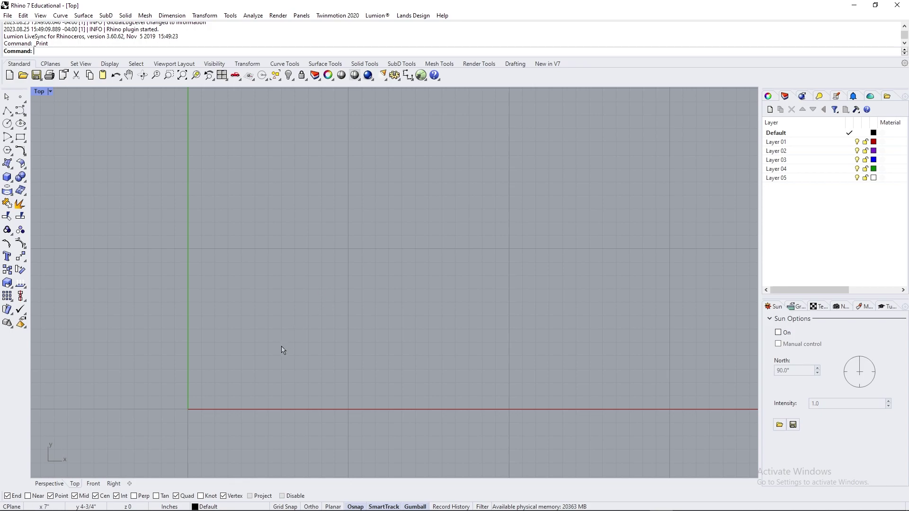
Draw a 17 by 11 rectangle in the Top view as the sheet outline.
left_click(21, 137)
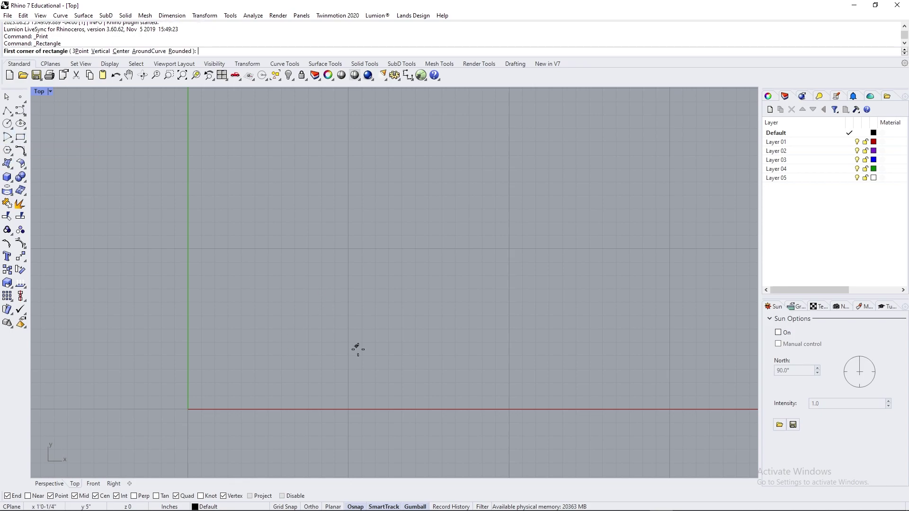
left_click(272, 358)
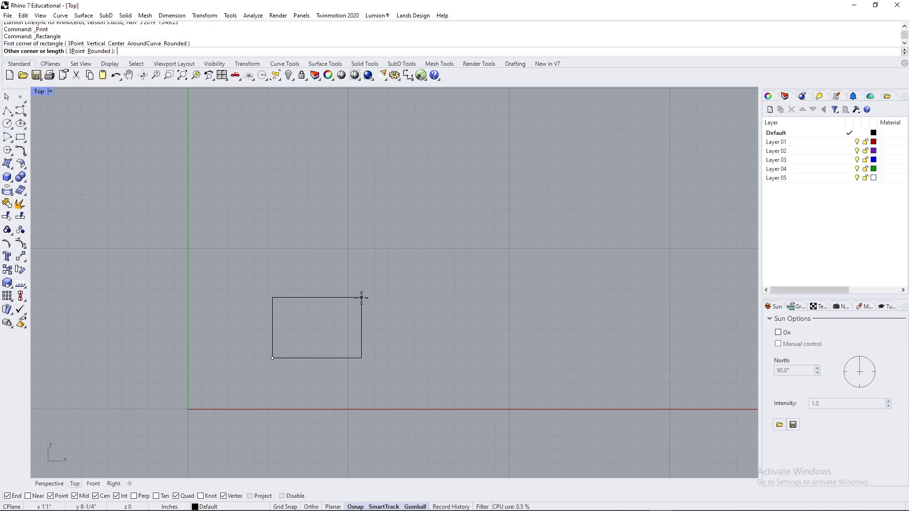
type("11")
key("BackSpace")
key("BackSpace")
type("13")
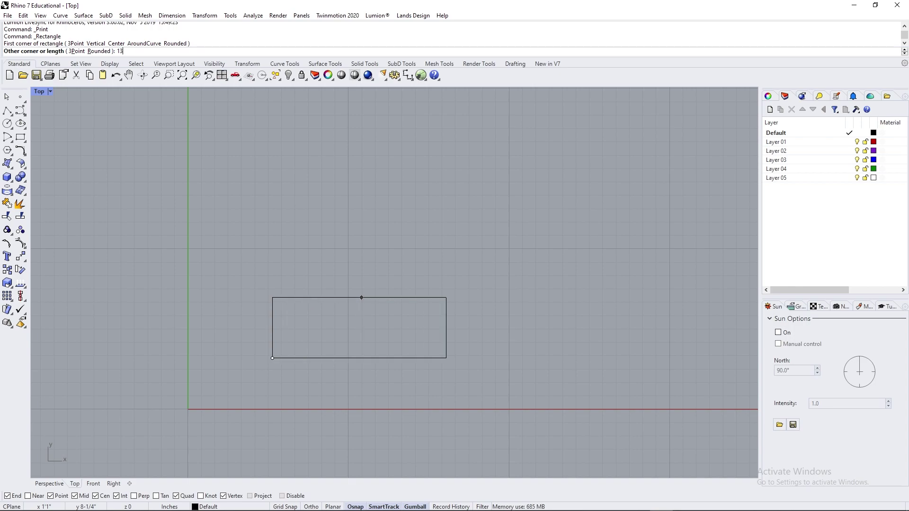
key("BackSpace")
type("1")
key("BackSpace")
type("7")
key("Return")
type("11")
key("Return")
Select the rectangle and start the Offset command on it.
left_click_drag(523, 327, 457, 287)
type("offset")
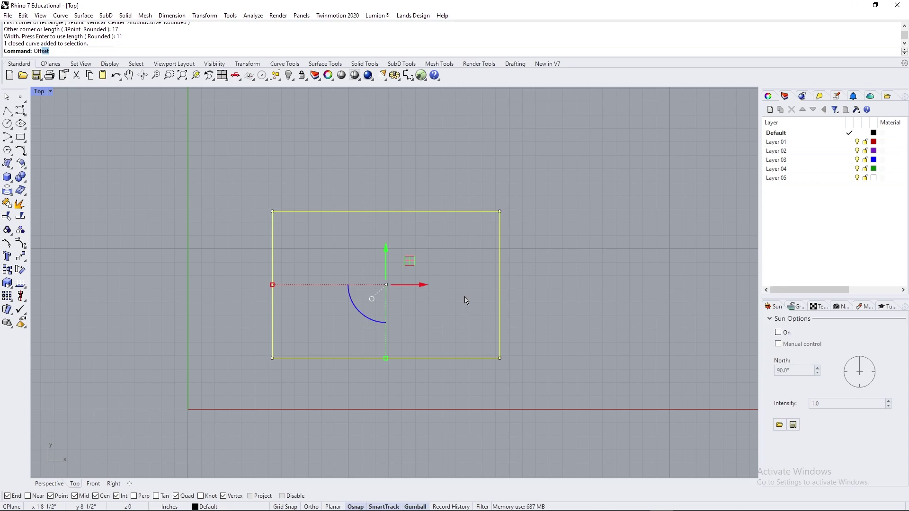
key("Return")
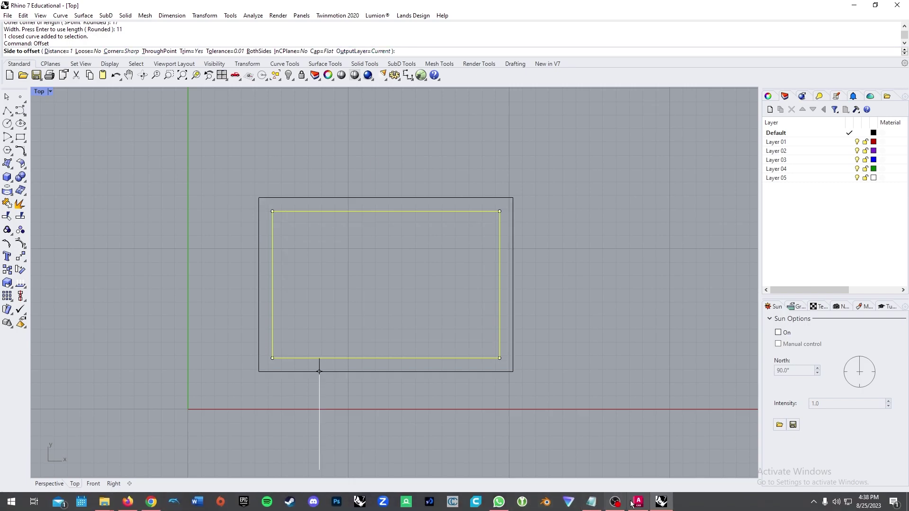
left_click(637, 502)
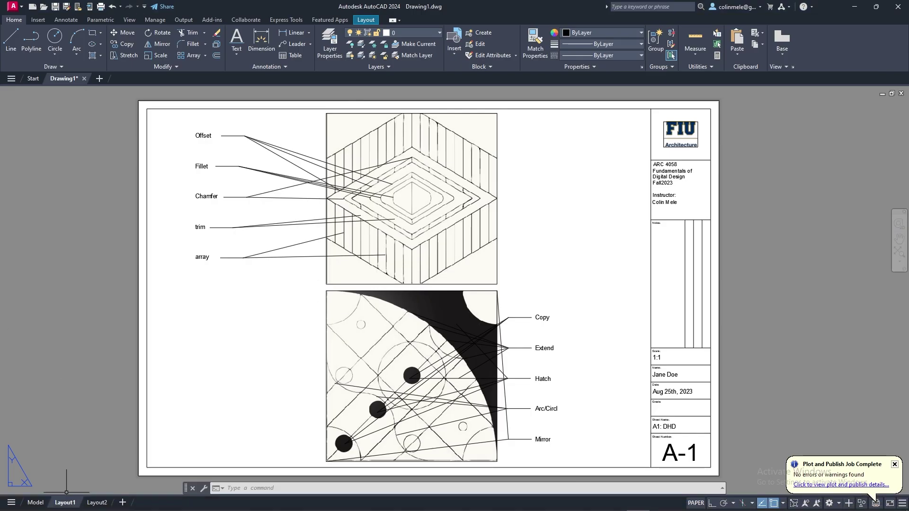
left_click(36, 503)
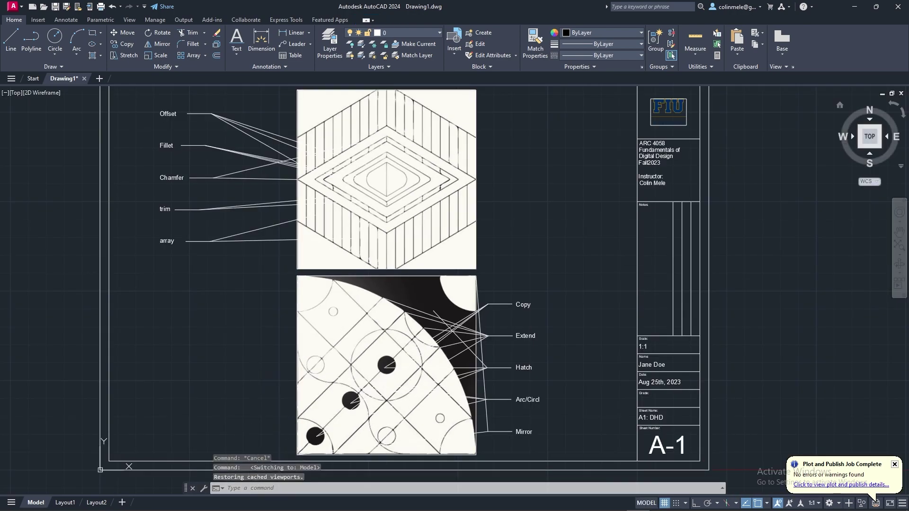
left_click(855, 7)
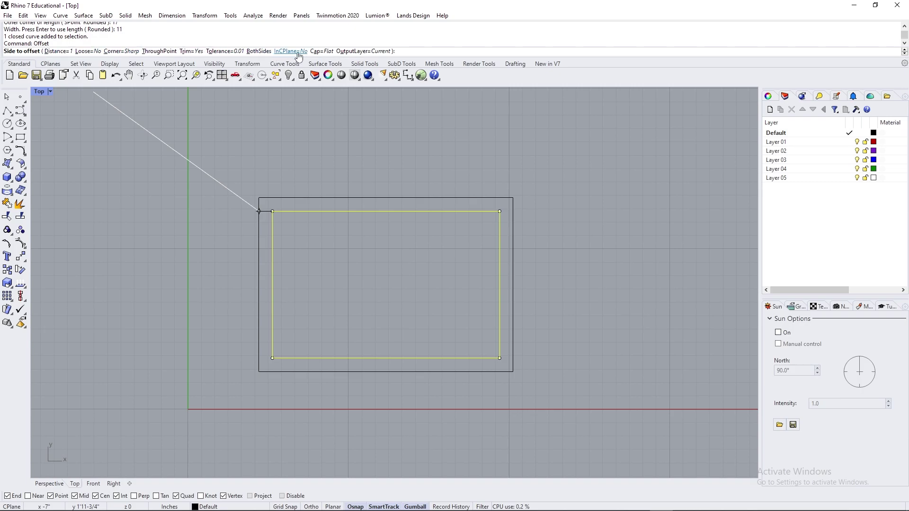
Offset the sheet outline 0.25 inward to create the inner border rectangle.
left_click(58, 51)
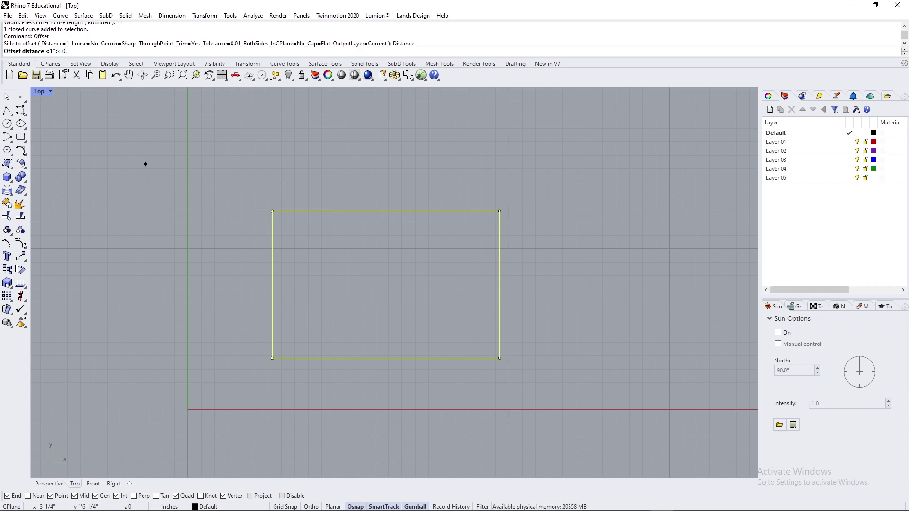
key("Return")
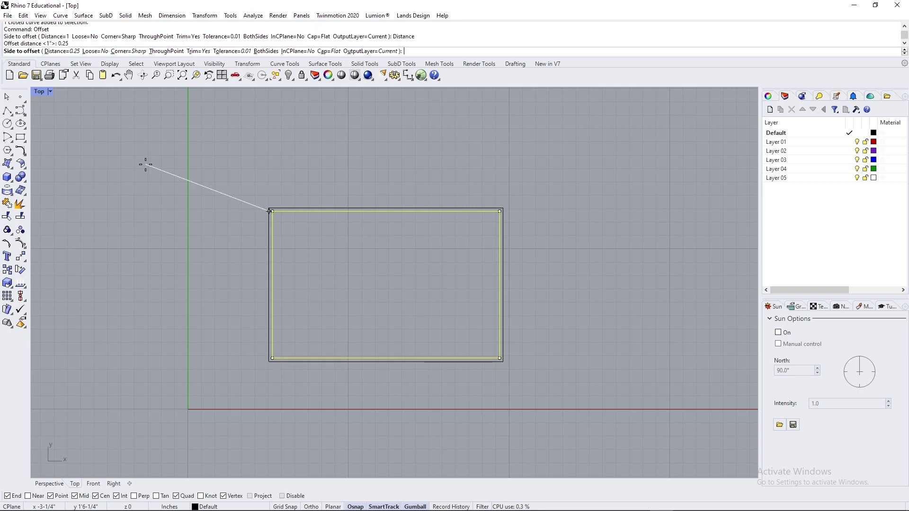
left_click(402, 285)
key("Escape")
Zoom in on the border and select the inner rectangle's right edge.
scroll(474, 268, "up", 3)
right_click_drag(385, 281, 452, 268)
scroll(452, 268, "up", 2)
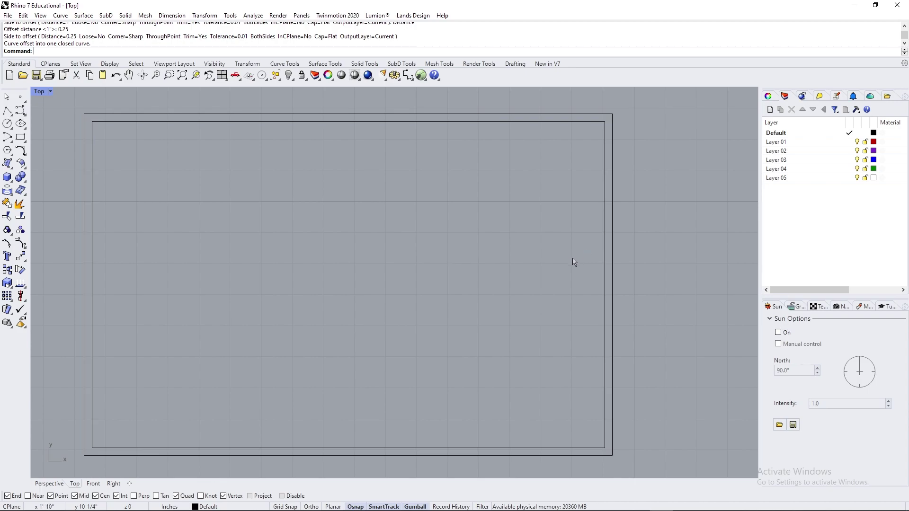
left_click(605, 252, "ctrl+shift")
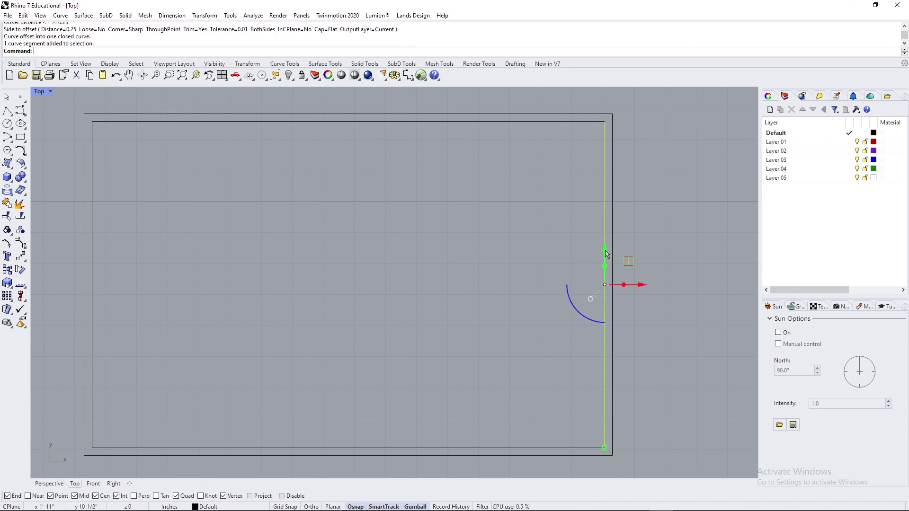
left_click(545, 137)
left_click(550, 122)
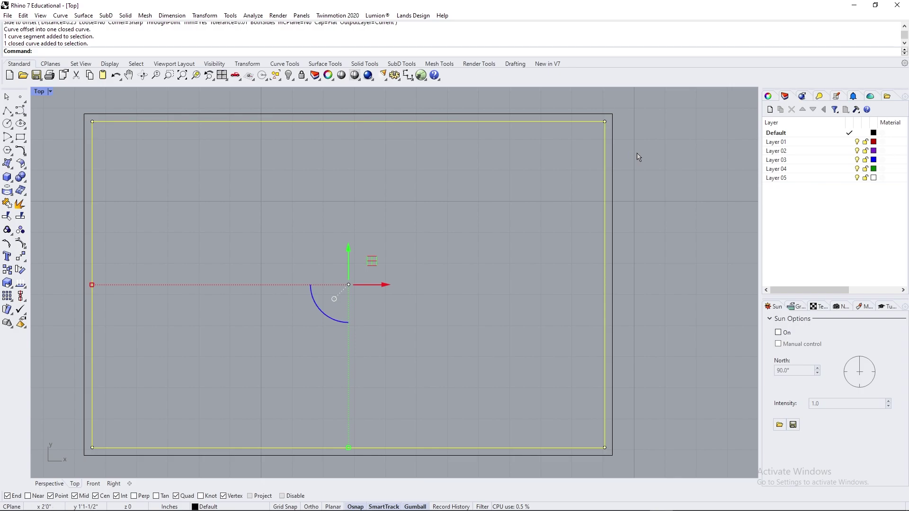
key("Escape")
key("ctrl+z")
key("Escape")
key("ctrl+z")
key("Escape")
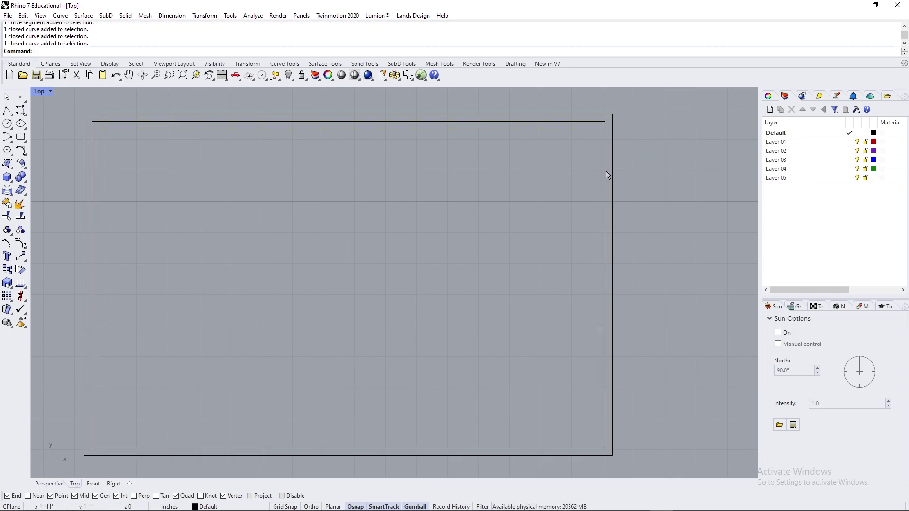
left_click(604, 174, "ctrl+shift")
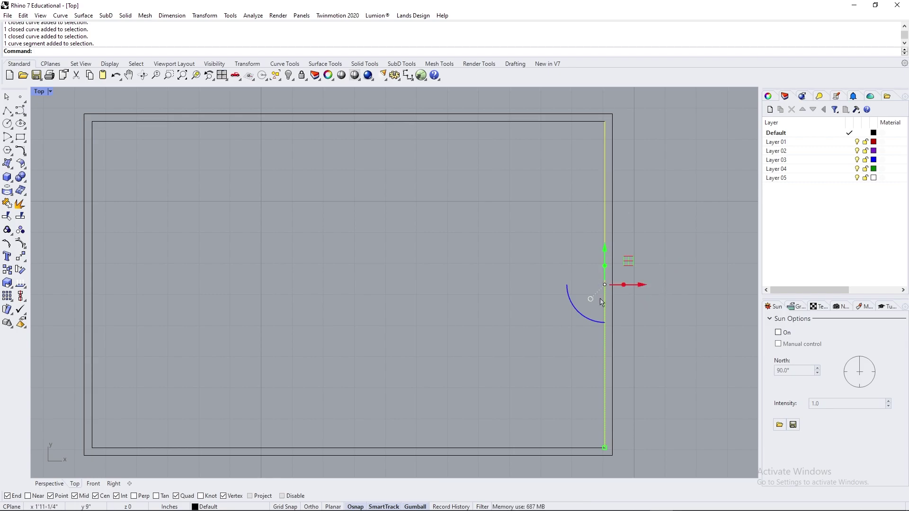
left_click(51, 484)
scroll(536, 263, "up", 10)
scroll(537, 263, "down", 10)
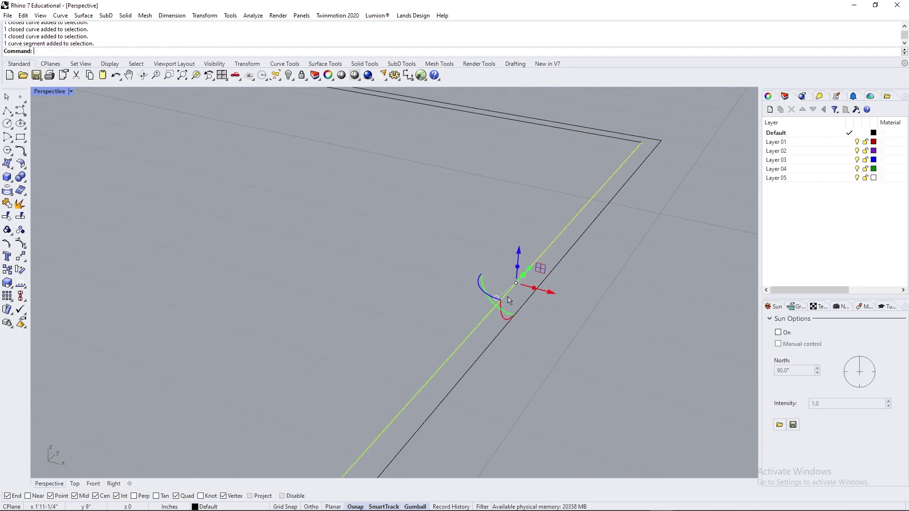
left_click(452, 292)
left_click(479, 322)
scroll(349, 252, "up", 5)
scroll(341, 246, "down", 5)
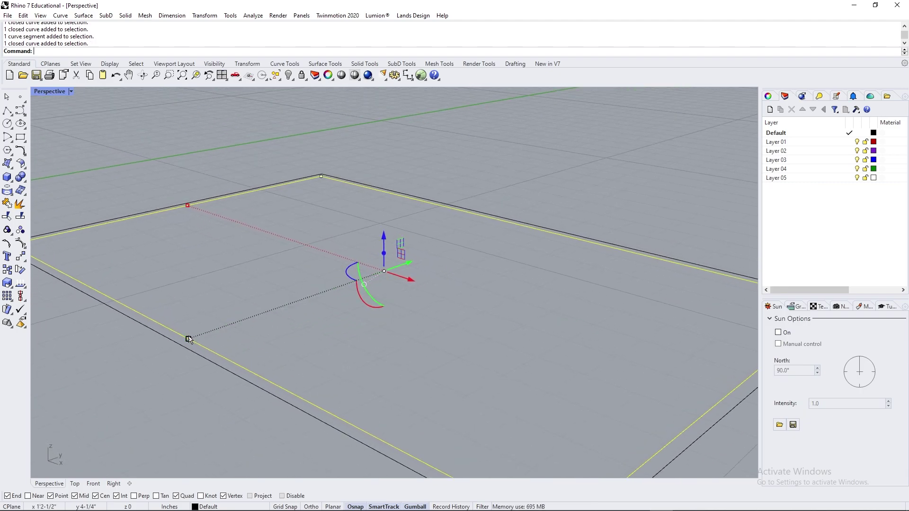
left_click_drag(188, 339, 206, 369)
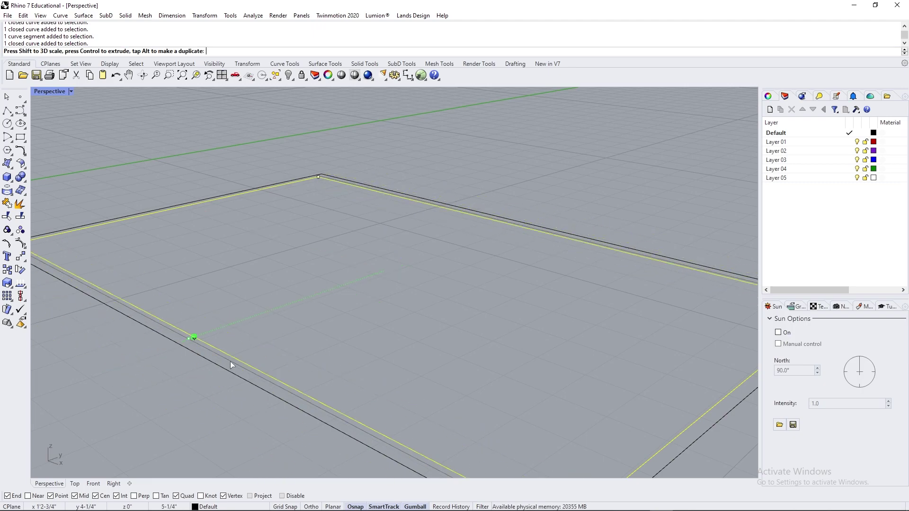
key("ctrl+z")
left_click_drag(189, 211, 231, 245)
key("ctrl+z")
left_click_drag(353, 273, 391, 315)
key("ctrl+z")
mouse_move(438, 293)
left_mouse_down()
mouse_move(351, 273)
mouse_move(439, 282)
left_mouse_up()
key("ctrl+z")
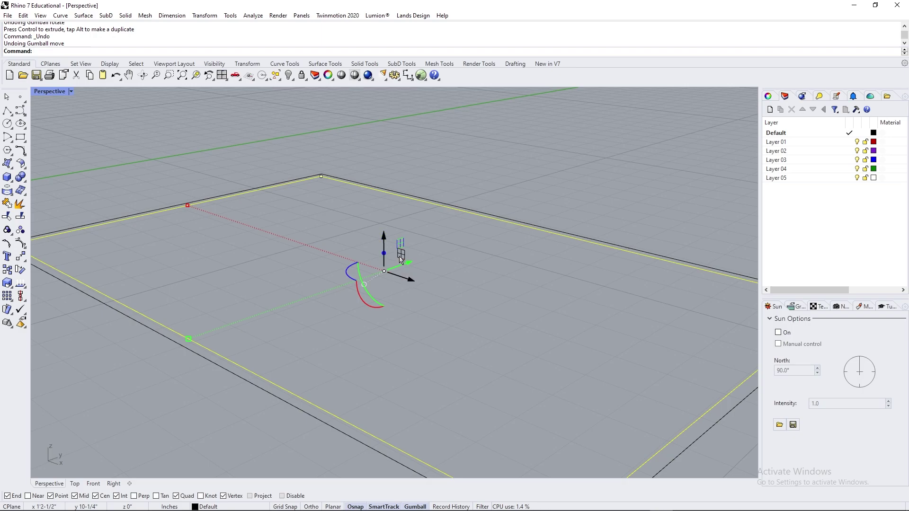
scroll(384, 260, "up", 1)
left_click_drag(384, 261, 427, 234, "ctrl")
left_click(427, 234)
key("ctrl+z")
scroll(370, 247, "down", 2)
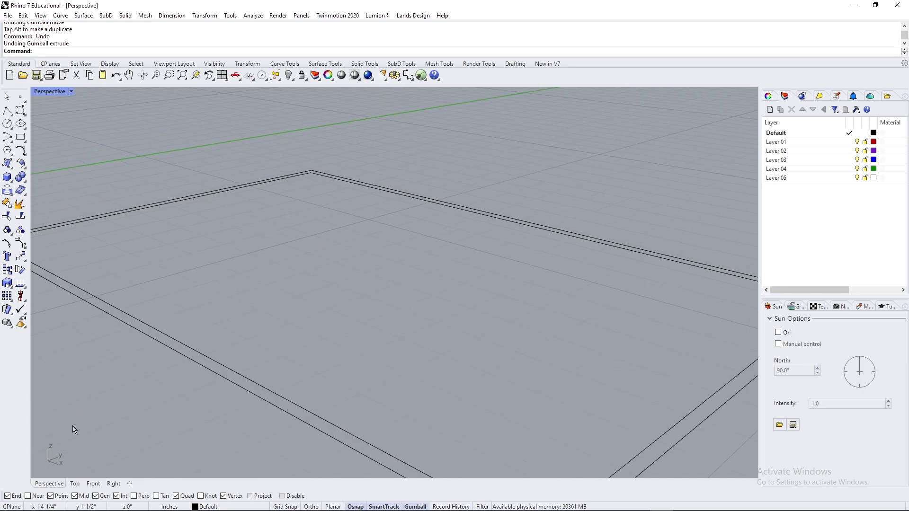
left_click(75, 483)
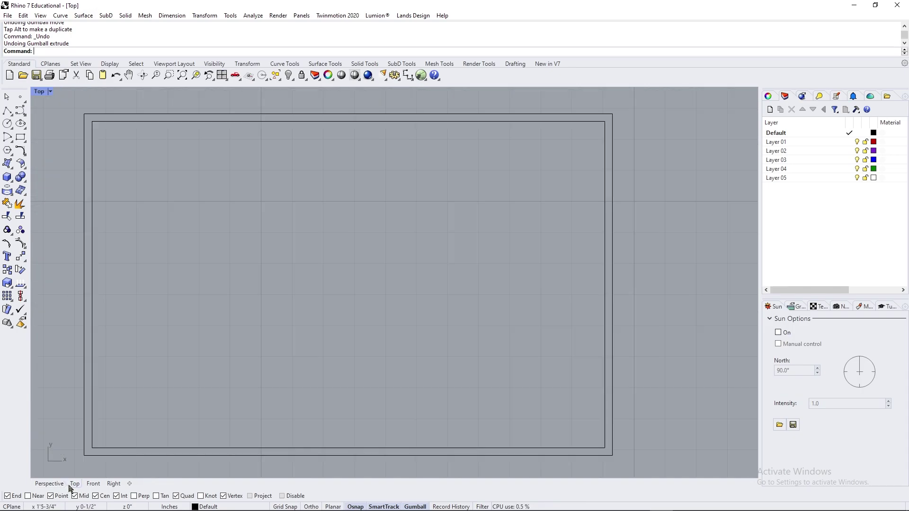
left_click(605, 232, "ctrl+shift")
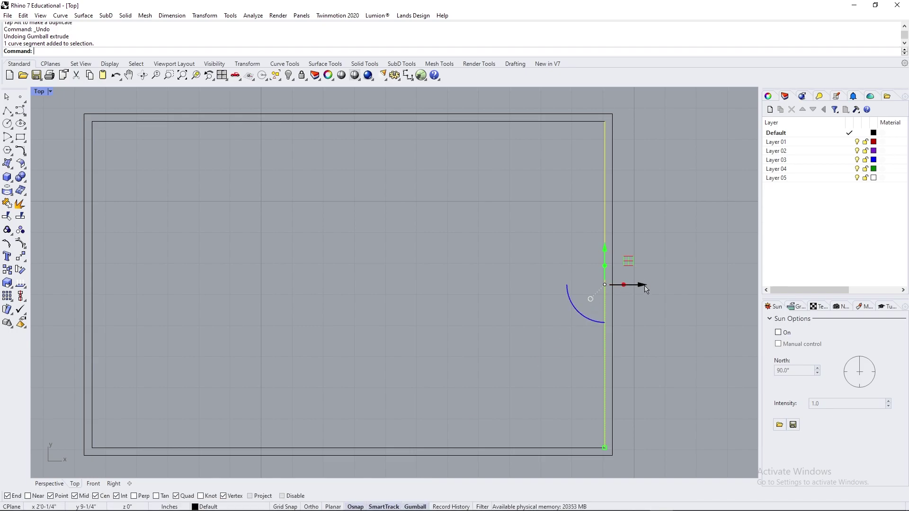
left_click_drag(651, 288, 568, 293)
key("ctrl+z")
left_click(604, 298)
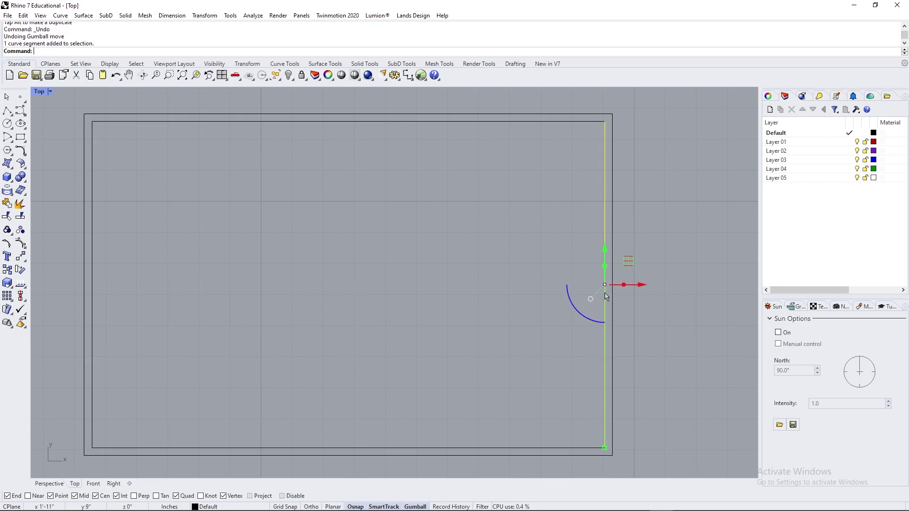
left_click(646, 284)
key("Escape")
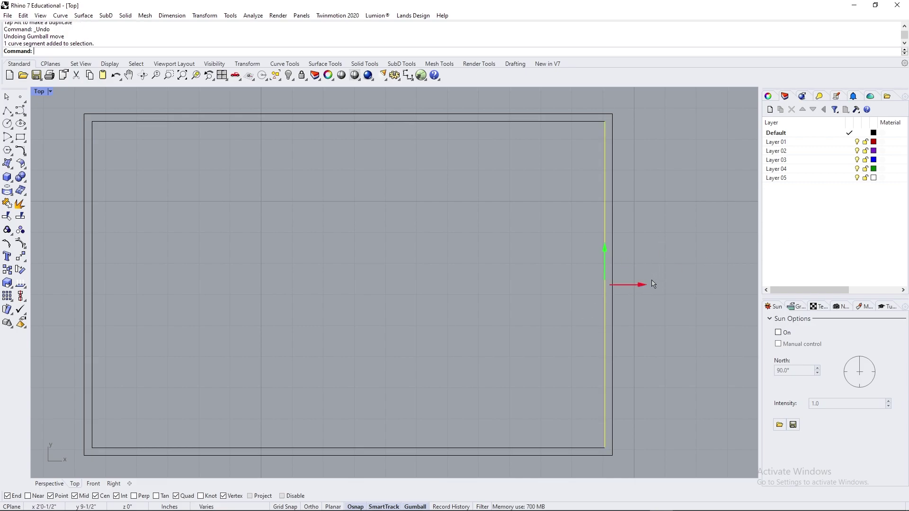
left_click(639, 287)
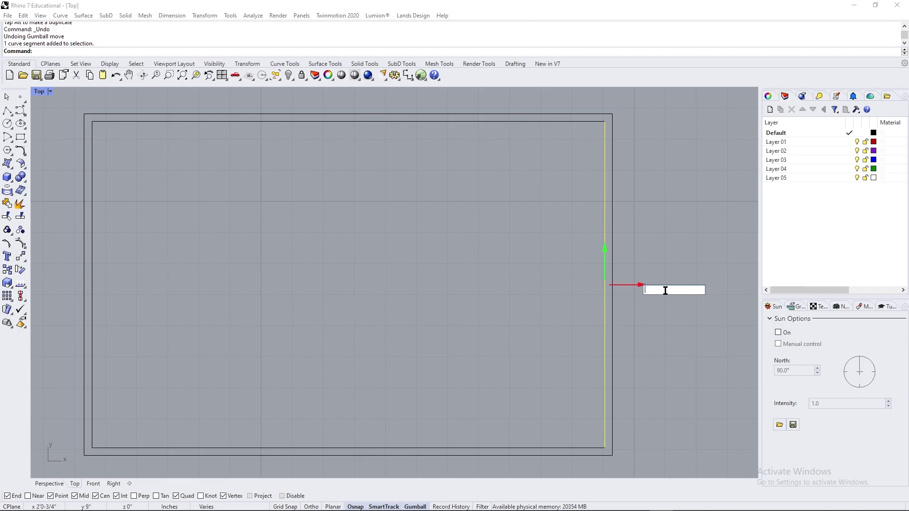
key("Escape")
key("Escape")
left_click(604, 281)
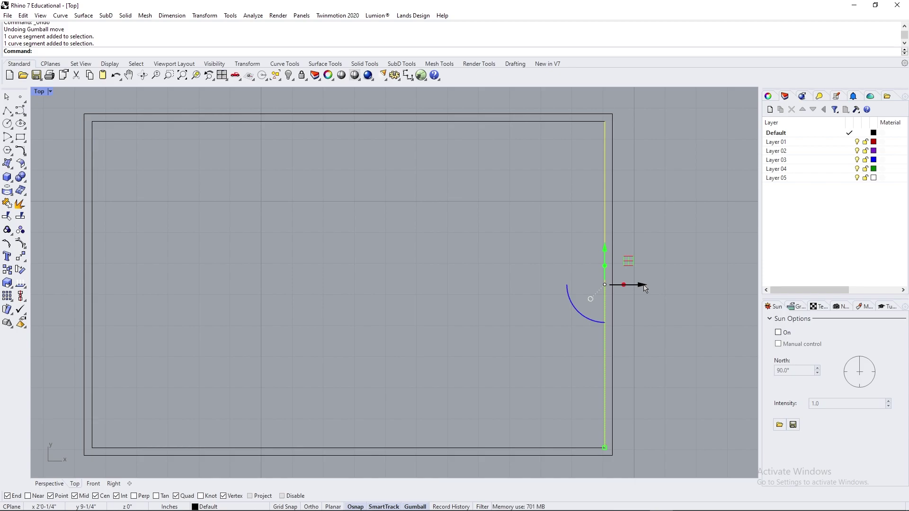
left_click(642, 286)
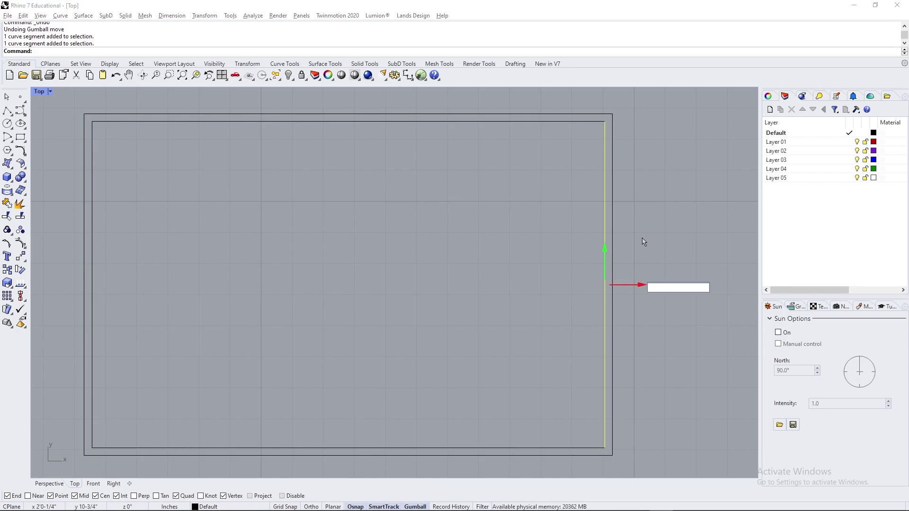
key("Escape")
key("Escape")
left_click(604, 299)
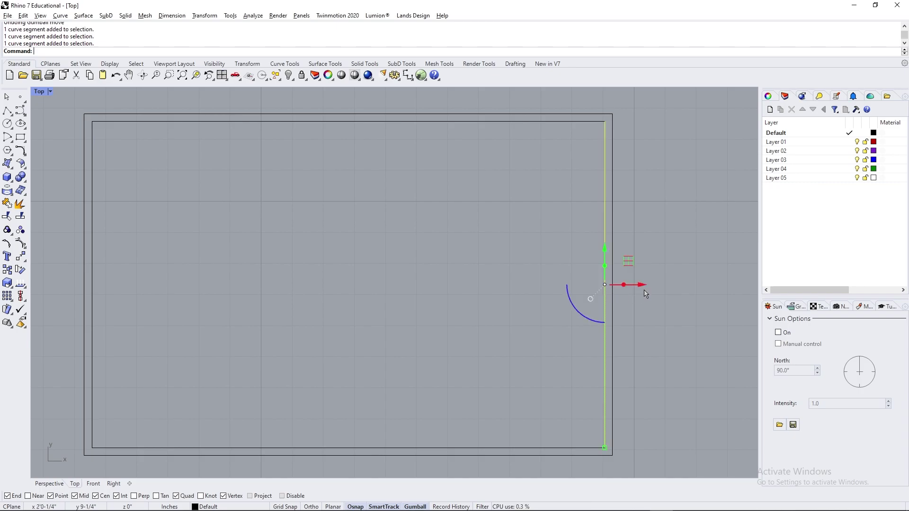
left_click(642, 286)
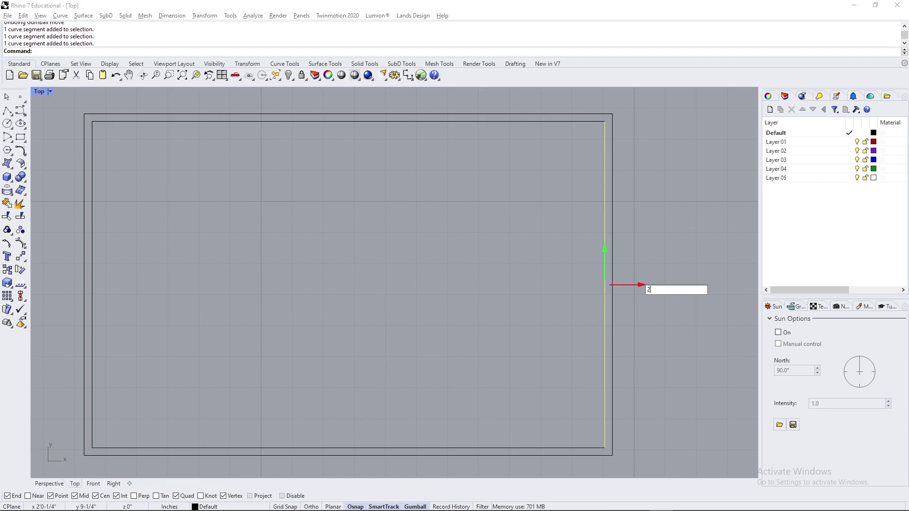
type("2")
key("Return")
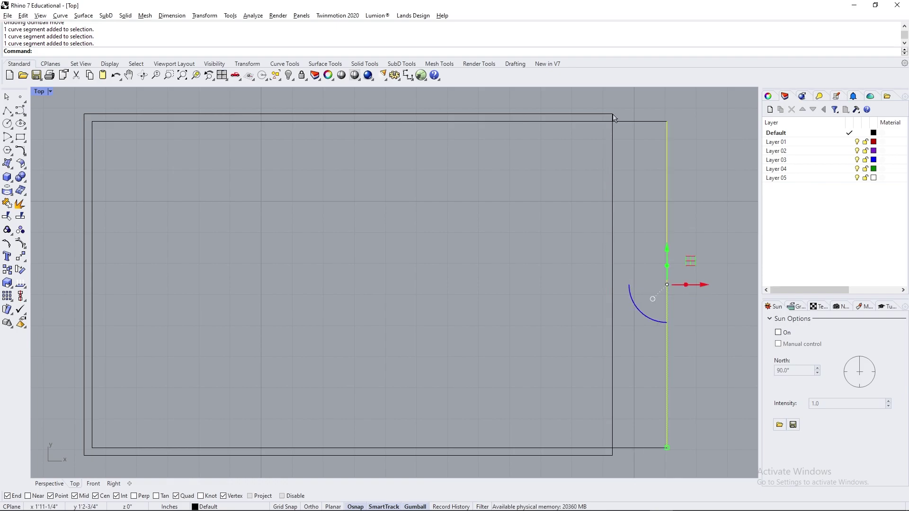
key("Escape")
left_click(667, 417)
left_click(666, 408)
key("Escape")
key("ctrl+z")
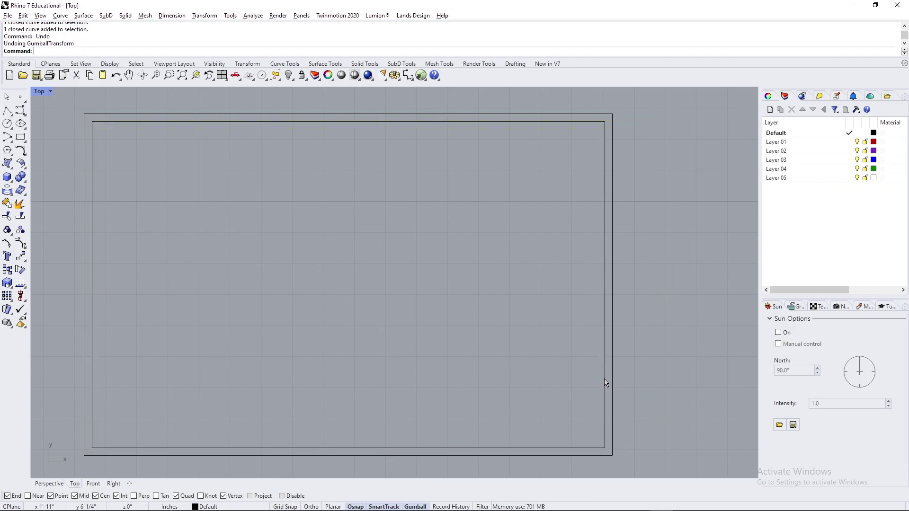
left_click(604, 379, "ctrl+shift")
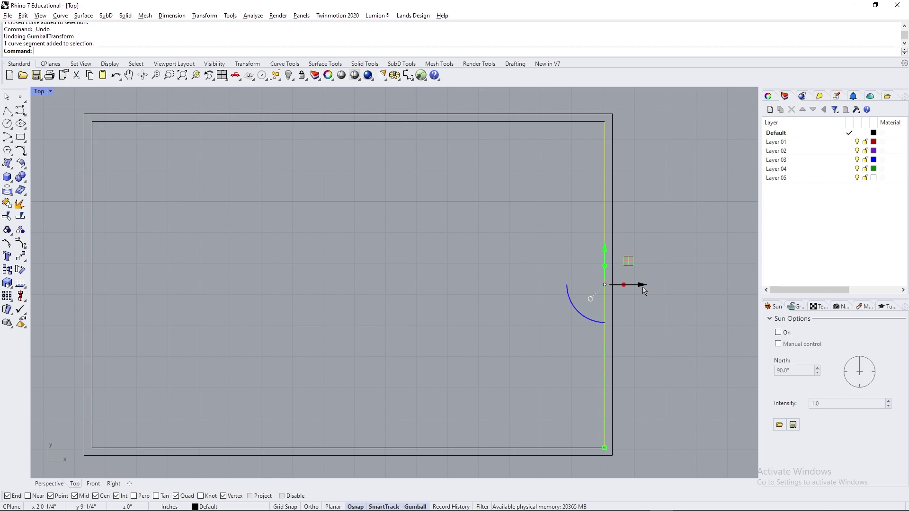
Discard an accidental outward copy of the border's right edge.
left_click_drag(641, 286, 714, 282)
key("alt")
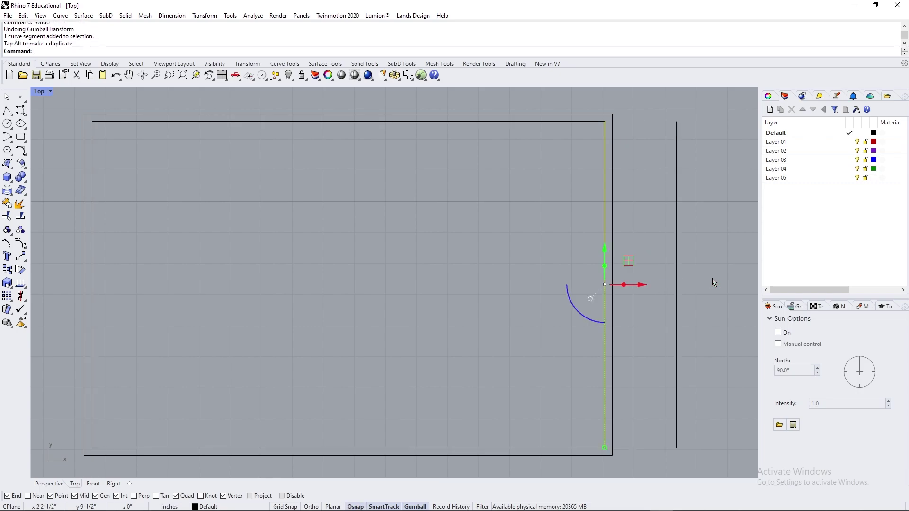
left_click(676, 355)
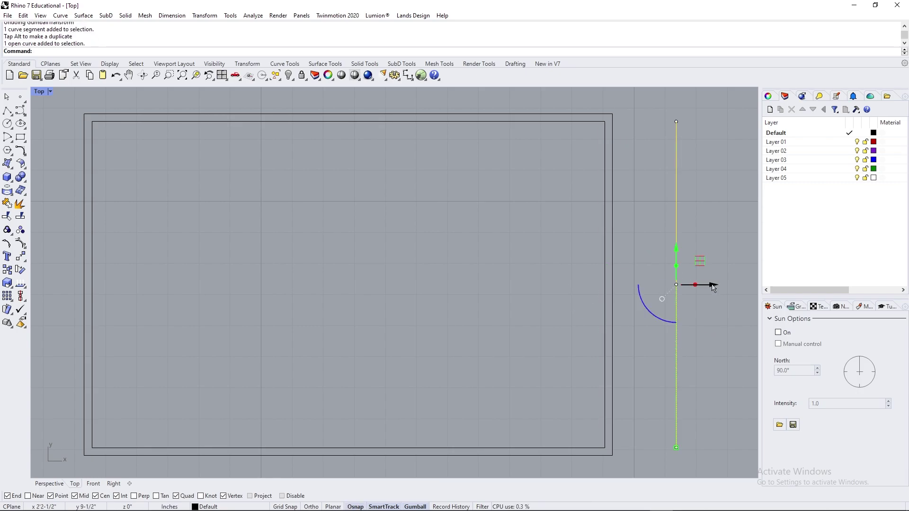
key("Delete")
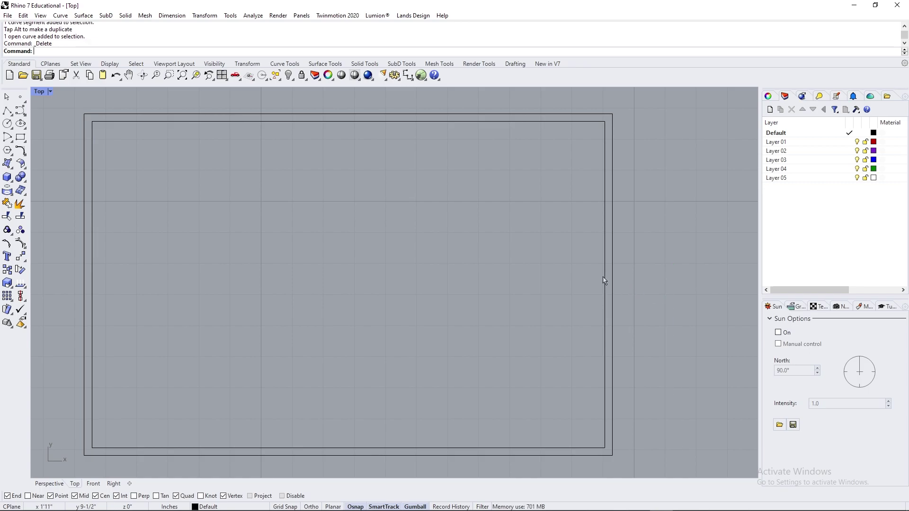
Copy the inner border's right edge 1.75 inches to the left as a divider.
left_click(604, 281, "ctrl+shift")
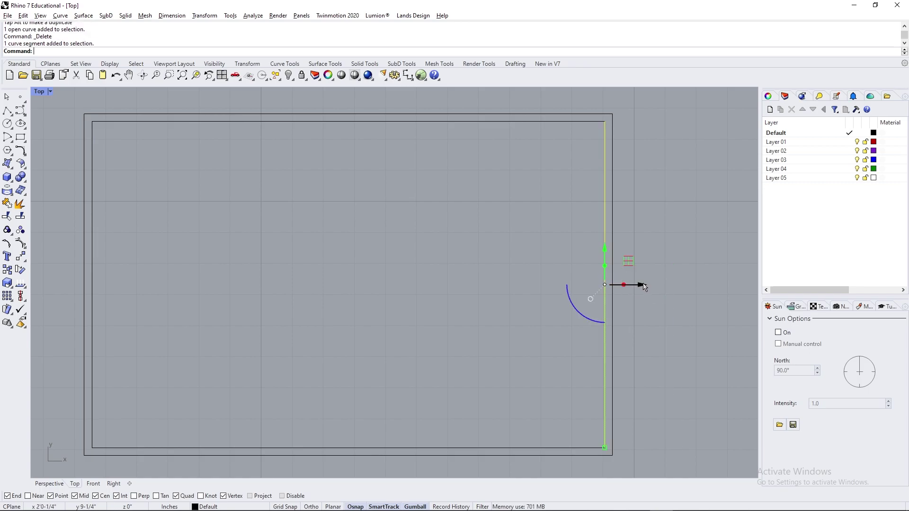
left_click(642, 285)
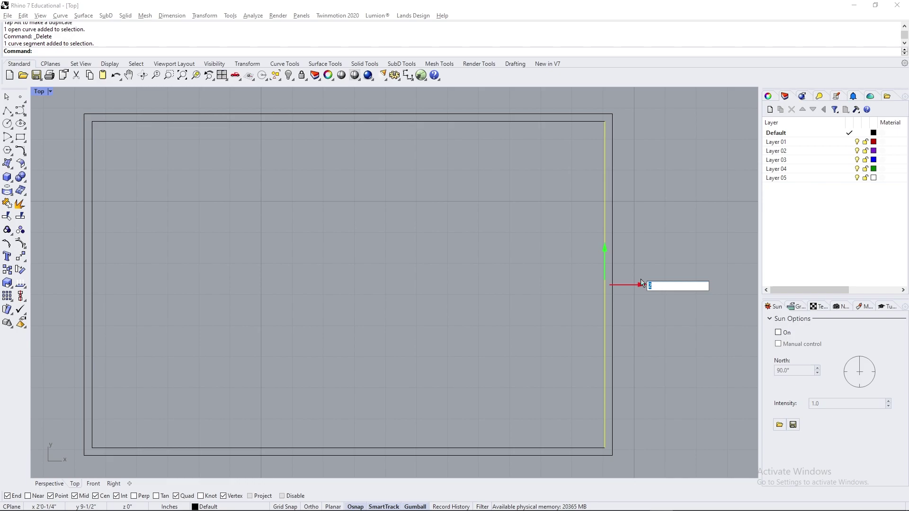
type("-1.75")
key("Return")
key("Escape")
Draw a short line along the top border from the divider to the top-right corner.
left_click(567, 124)
key("Escape")
left_click(567, 124)
key("Escape")
left_click(8, 112)
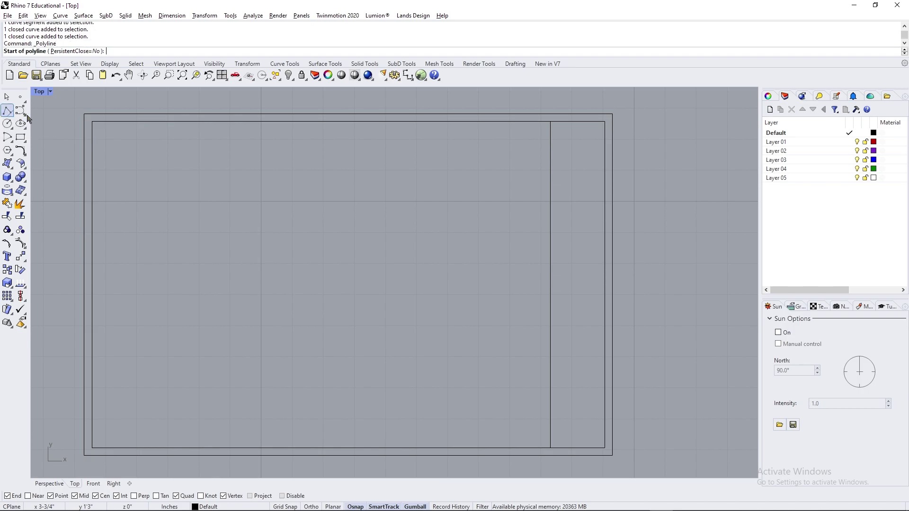
left_click(549, 122)
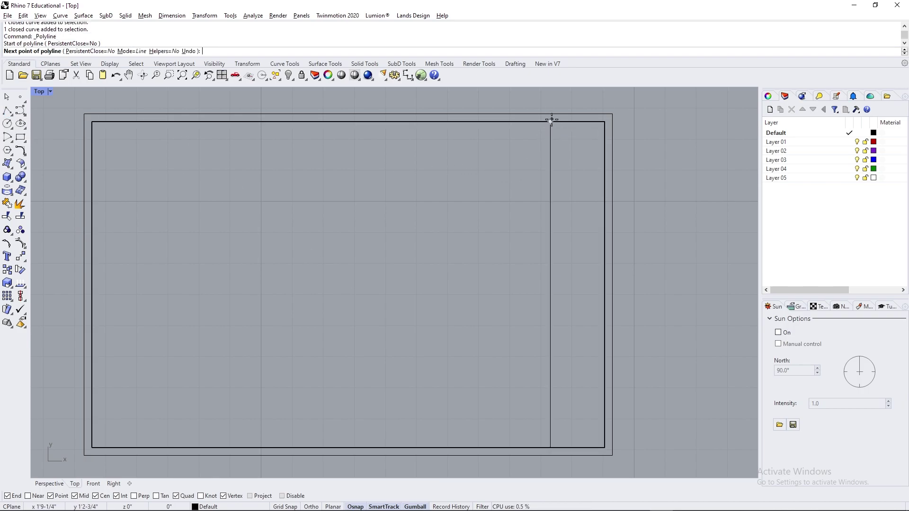
left_click(604, 122)
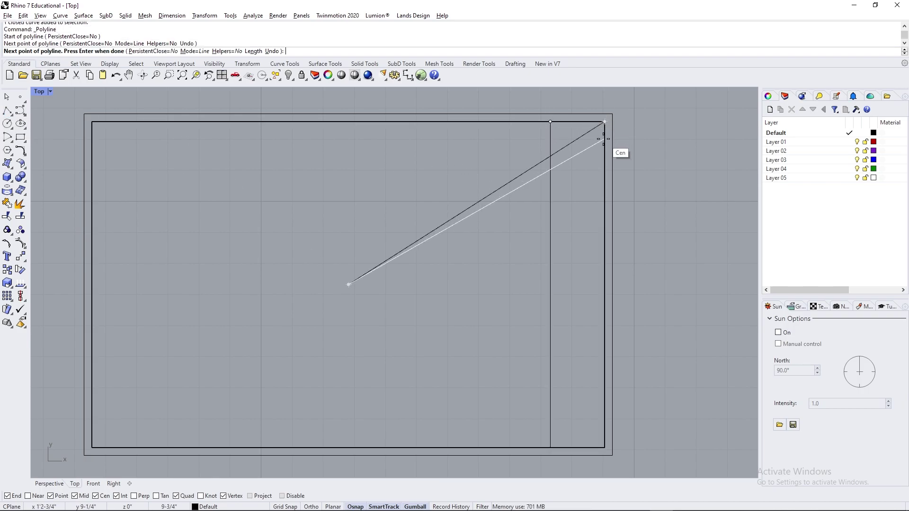
key("Return")
left_click(598, 128)
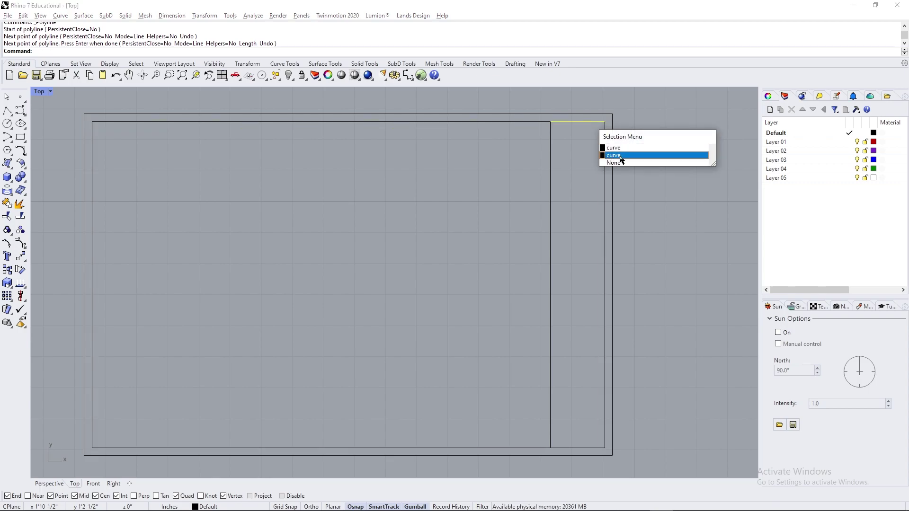
Copy the short top line down by 1.5, 1.75 and 3.75 inches to form the upper rows.
left_click(619, 156)
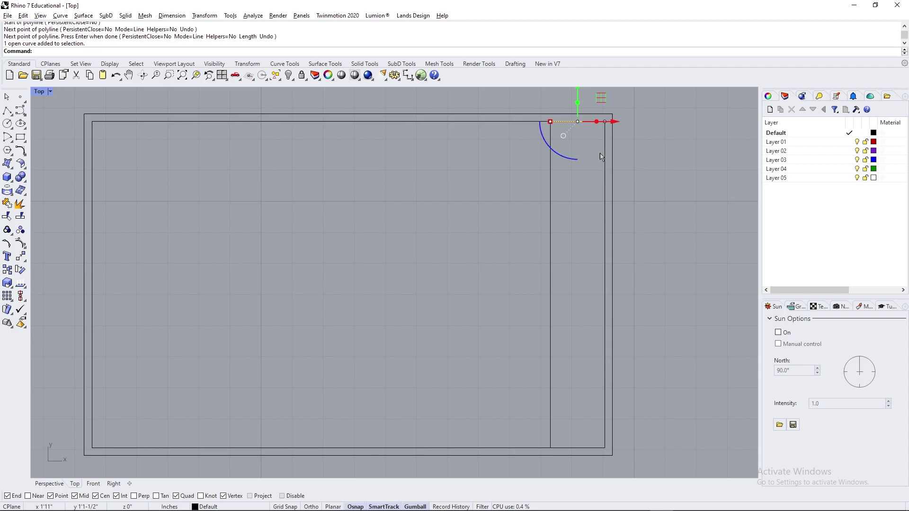
right_click_drag(560, 185, 566, 217)
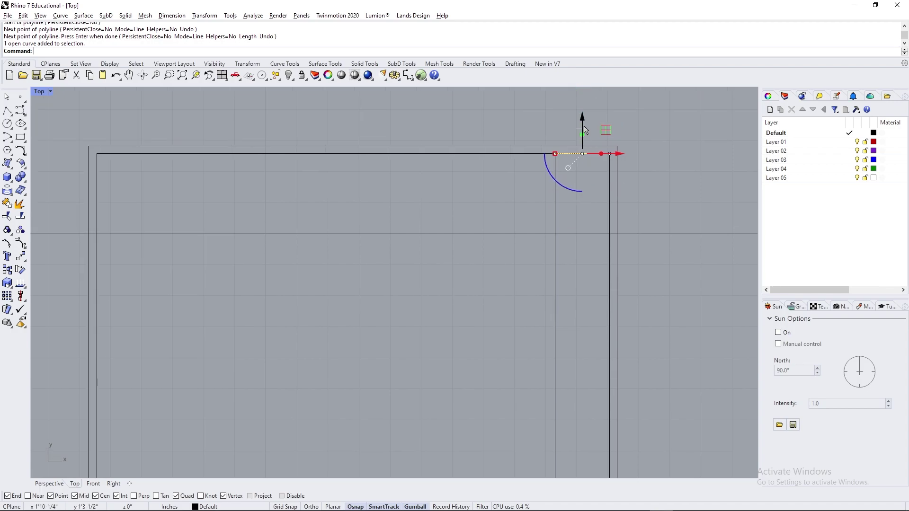
left_click(582, 118)
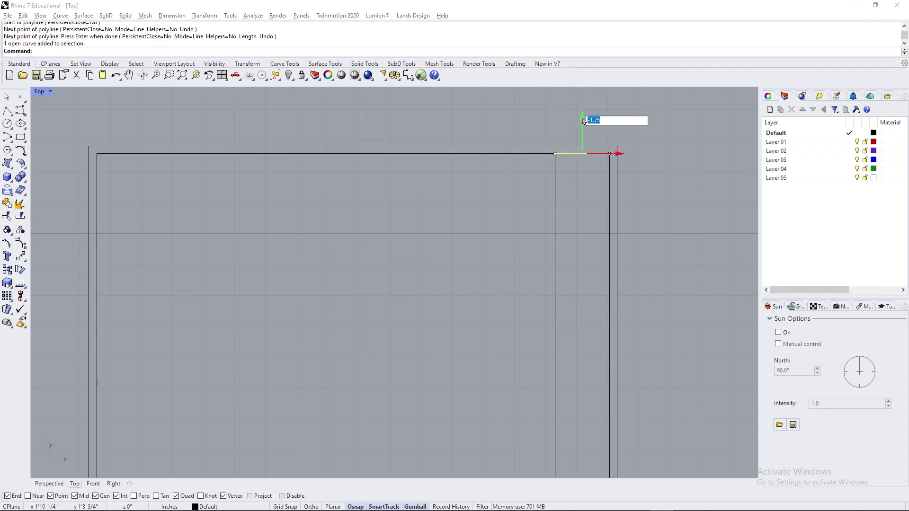
type("-1.5")
key("Return")
left_click(696, 187)
left_click(594, 200)
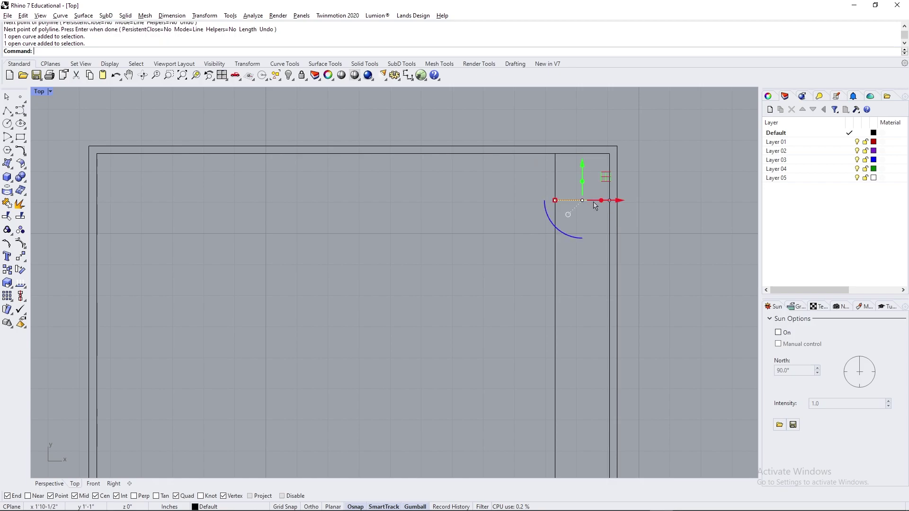
left_click(582, 169)
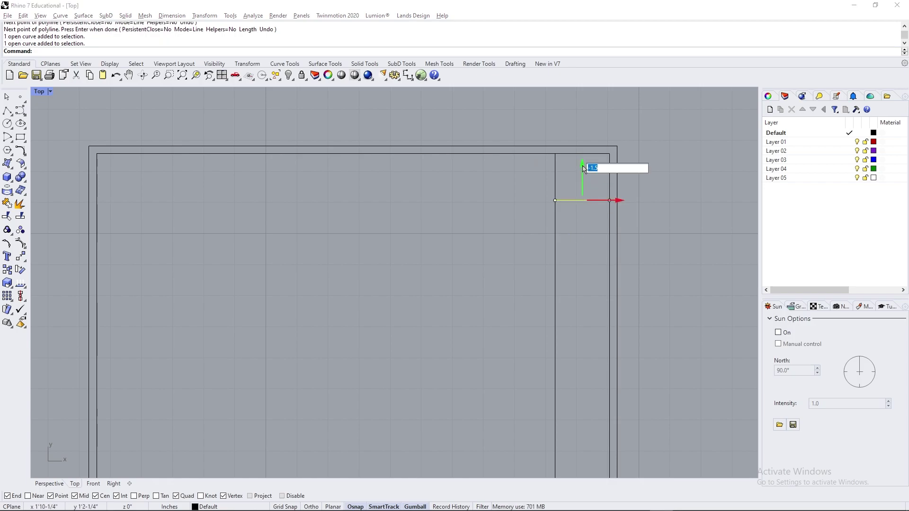
type("-")
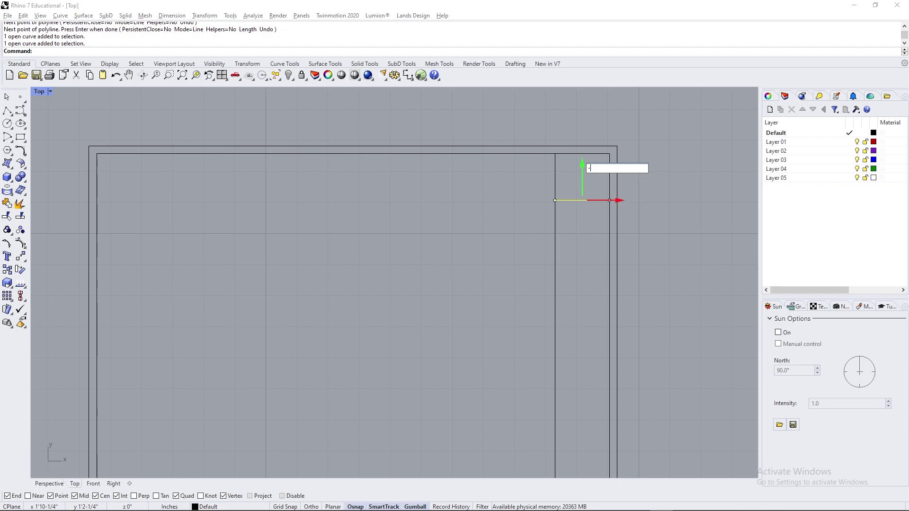
type("1.75")
key("Return")
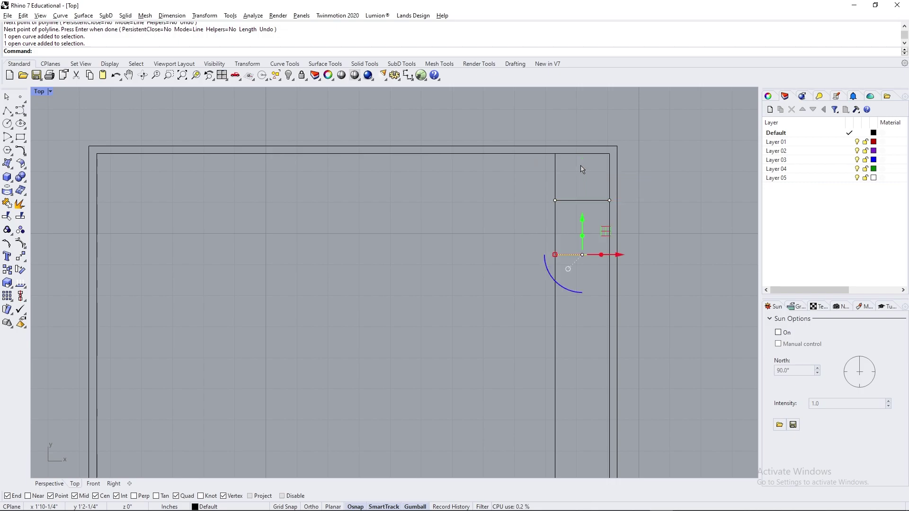
left_click(582, 218)
type("-3.75")
key("Return")
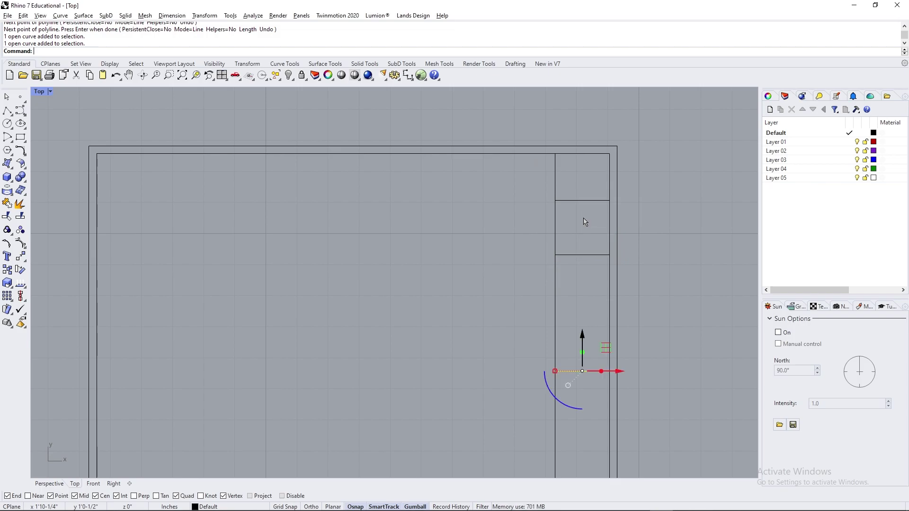
Add a stack of row lines spaced 0.5 inch apart near the bottom of the column.
left_click(582, 339)
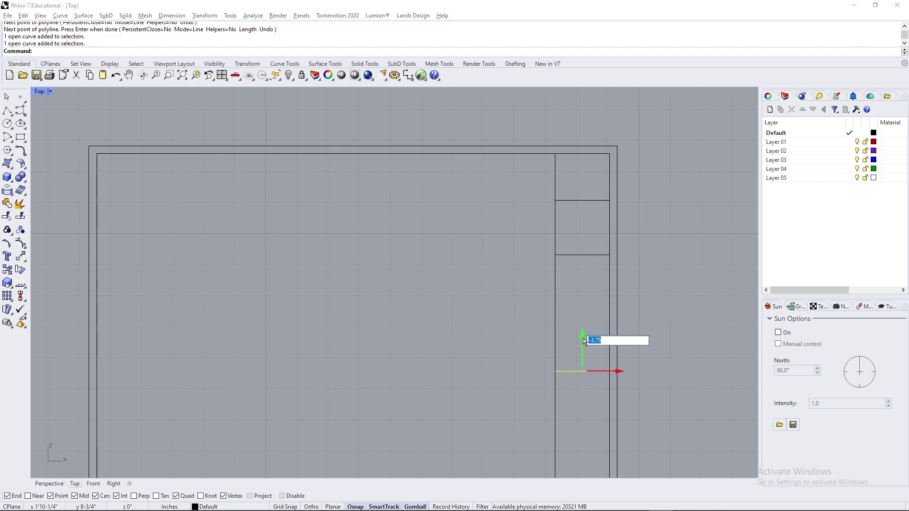
type("-0.5")
key("Return")
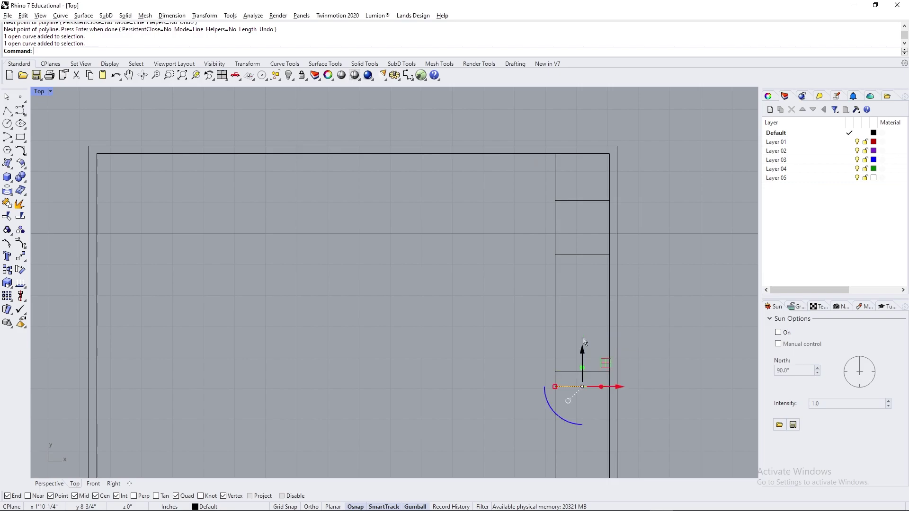
right_click_drag(582, 331, 536, 304)
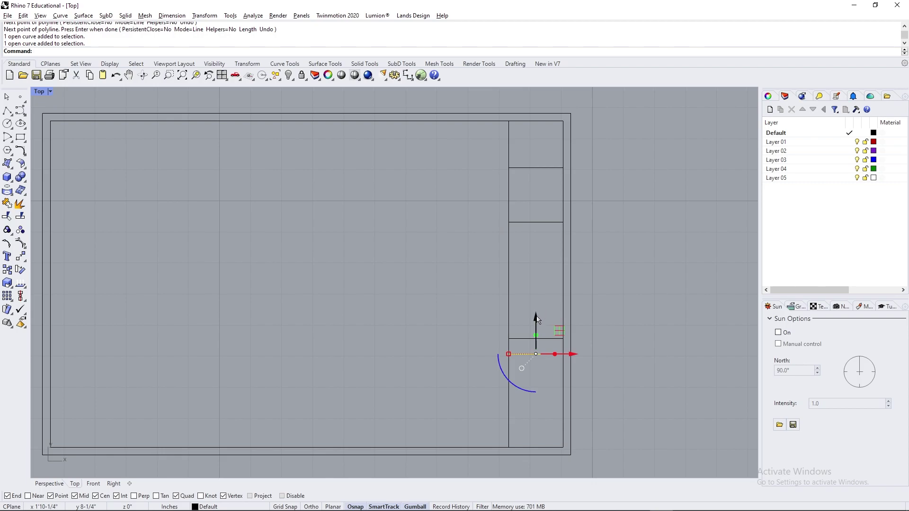
left_click(537, 319)
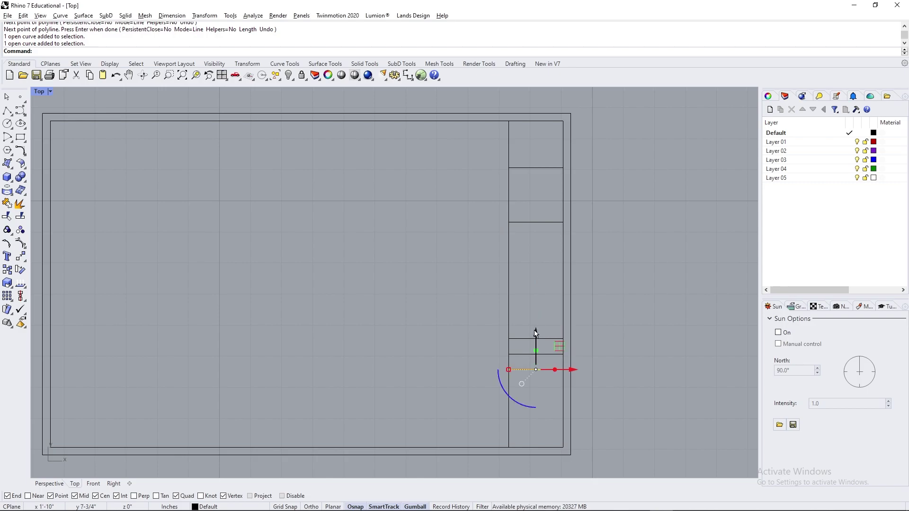
key("Return")
key("Return")
left_click(536, 350)
key("Return")
left_click(536, 364)
key("Return")
key("Escape")
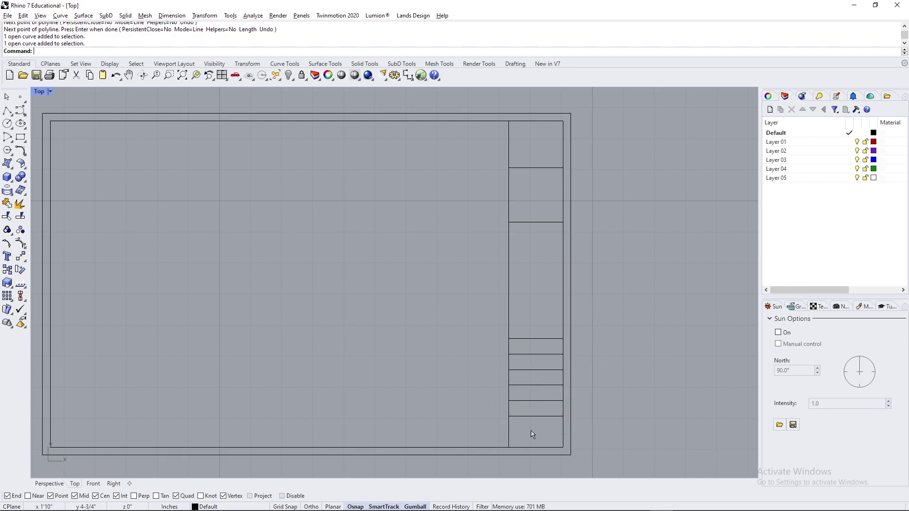
mouse_move(429, 378)
right_mouse_down()
mouse_move(505, 381)
mouse_move(491, 379)
right_mouse_up()
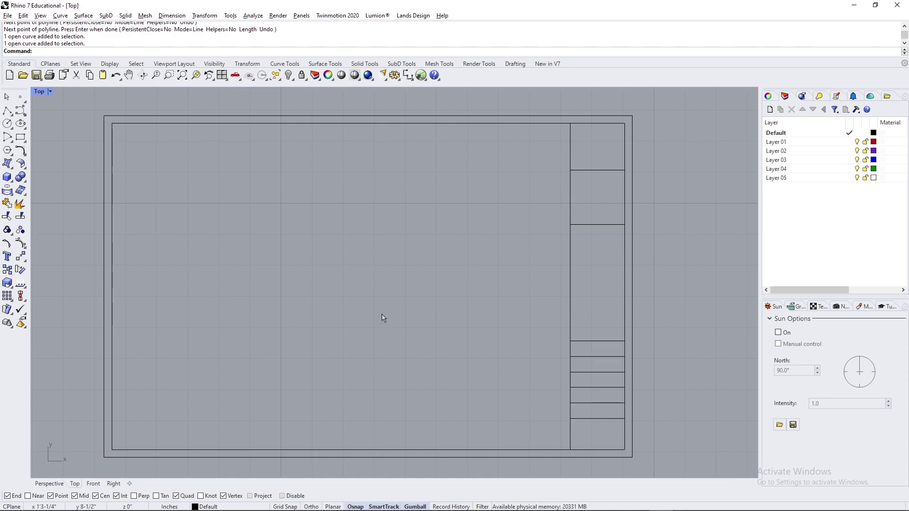
Draw a vertical line across the middle cell and move it onto the title block's right edge.
left_click(7, 110)
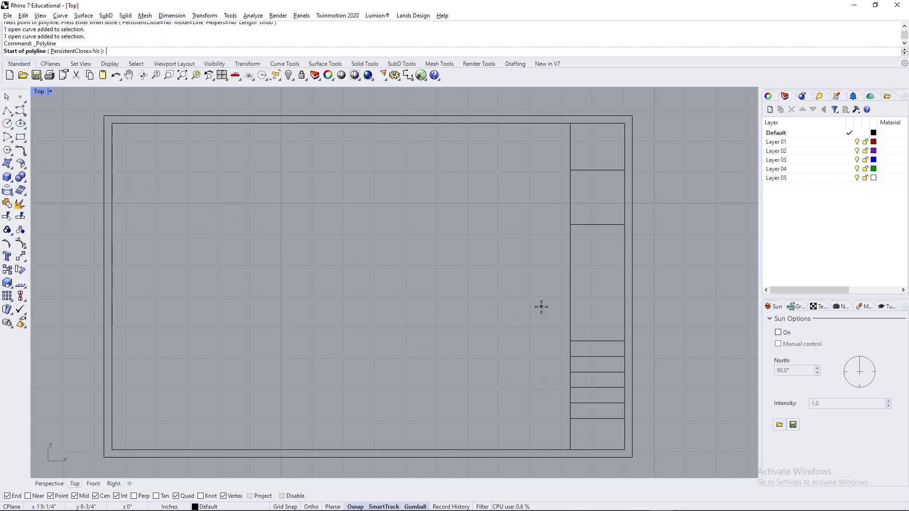
left_click(597, 224)
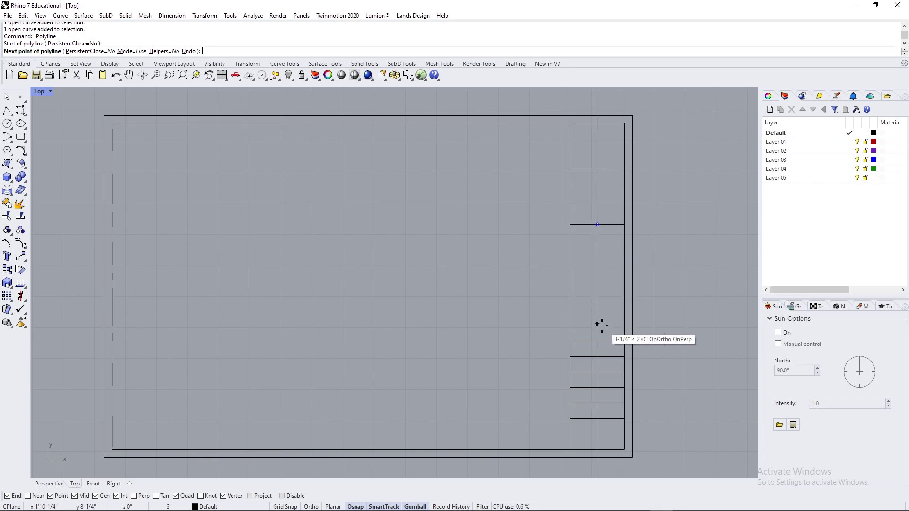
left_click(598, 340)
key("Return")
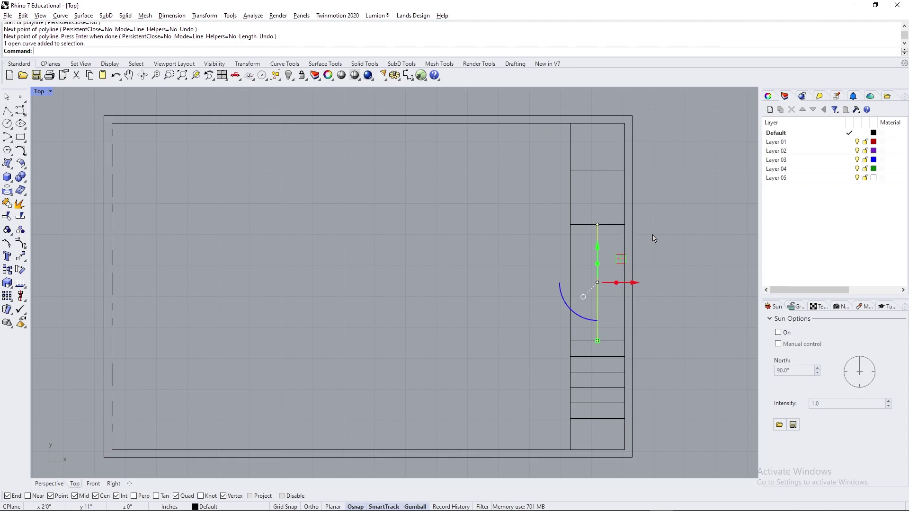
scroll(645, 232, "up", 2)
type("m")
key("Return")
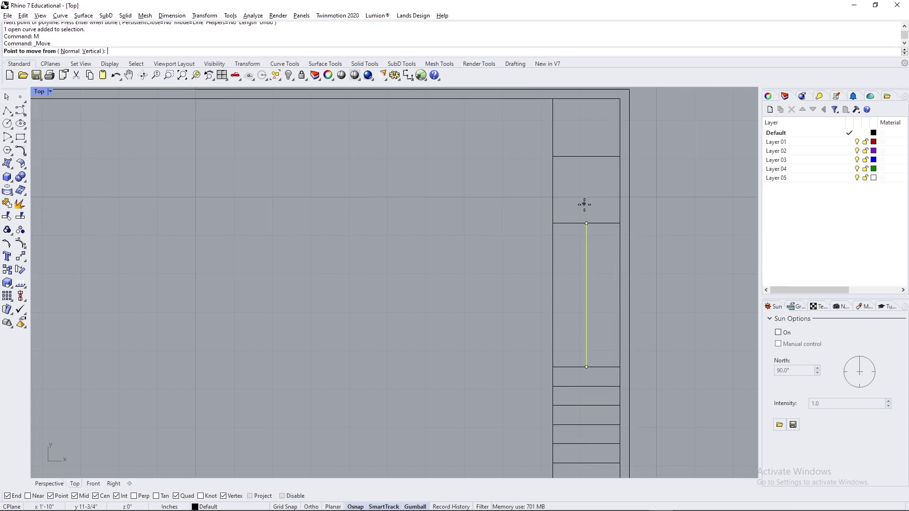
left_click(586, 223)
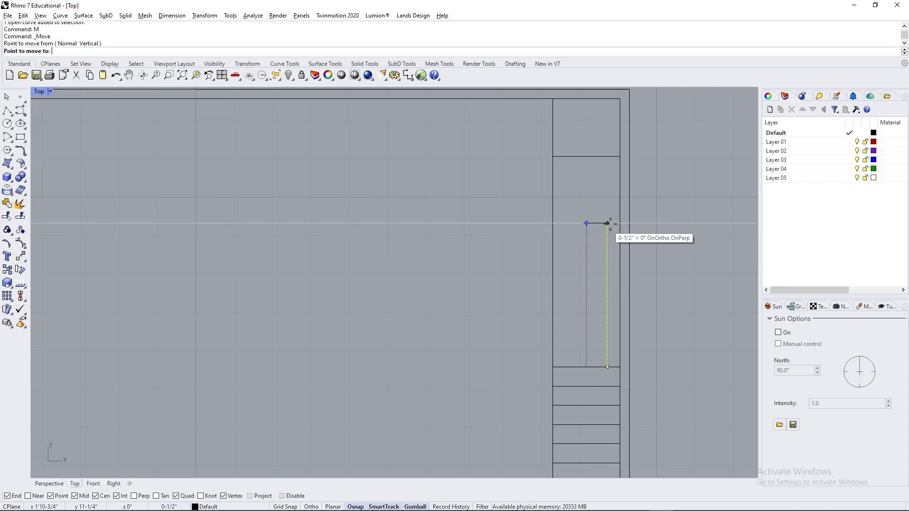
left_click(619, 223)
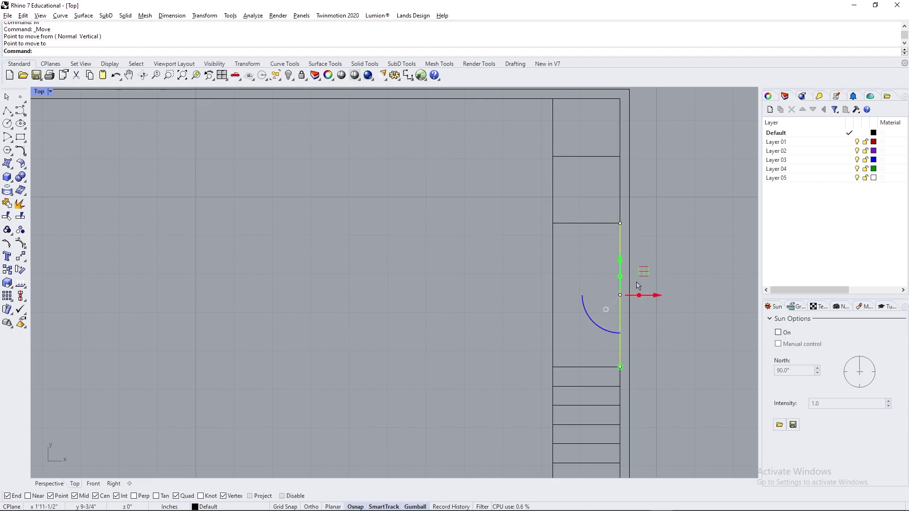
Shift the line 0.25 left and add two more copies spaced 0.25 apart.
left_click(658, 296)
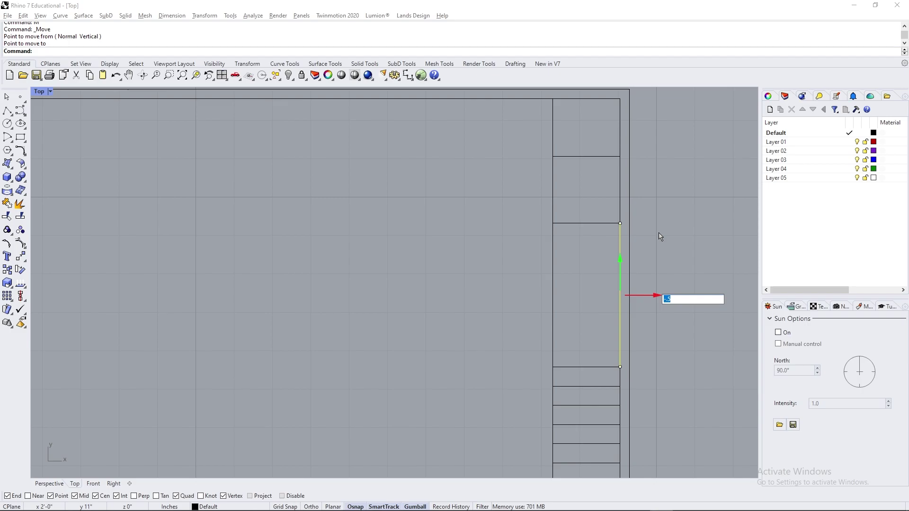
type("-")
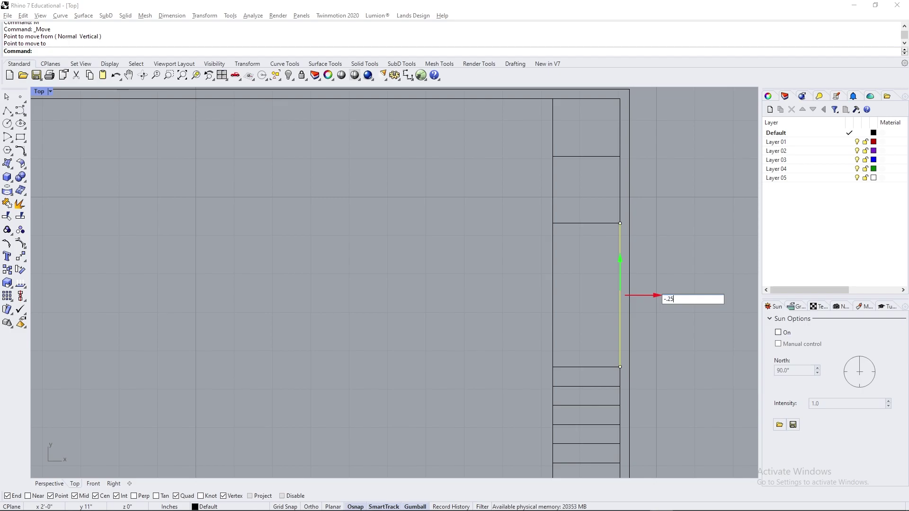
type(".25")
key("Return")
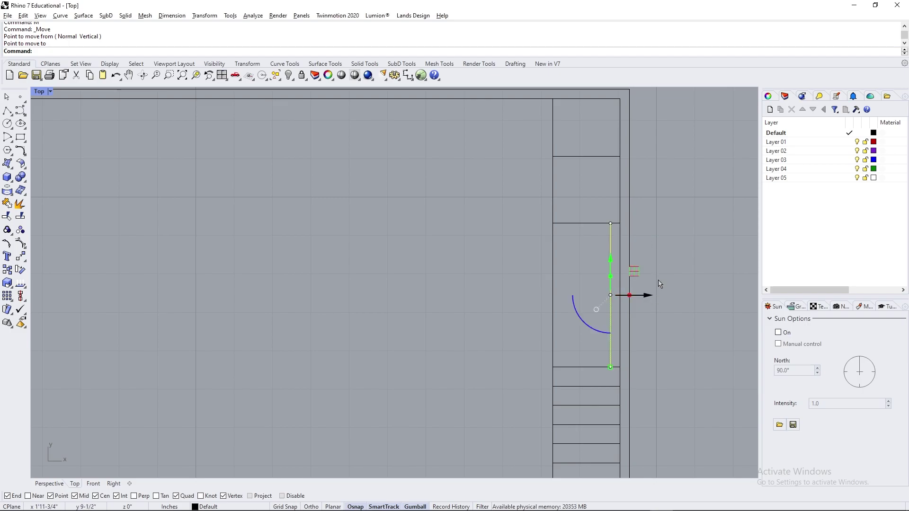
left_click(657, 257)
left_click(623, 257)
left_click(660, 258)
left_click(623, 265)
left_click(610, 273)
left_click(646, 297)
left_click(610, 280)
left_click(646, 297)
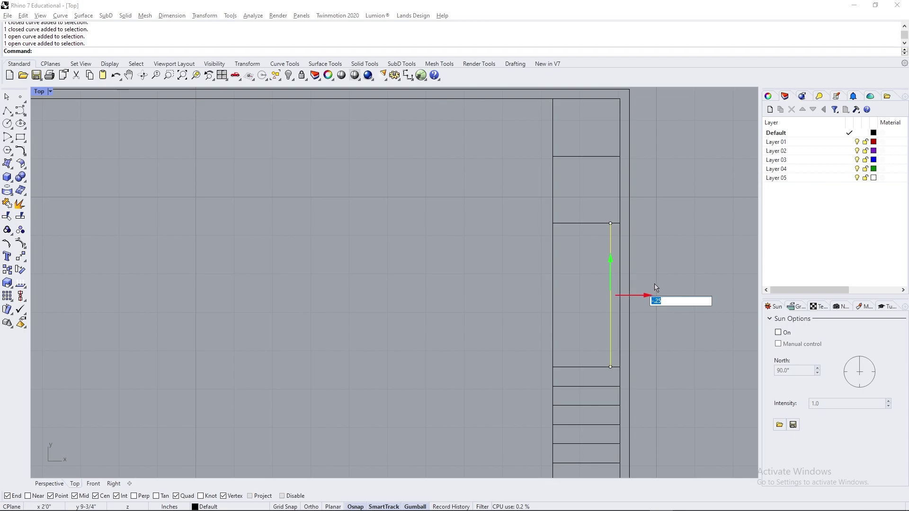
key("Return")
left_click(636, 297)
key("Return")
key("Escape")
Start the Text command to add a label to the sheet.
scroll(645, 282, "down", 2)
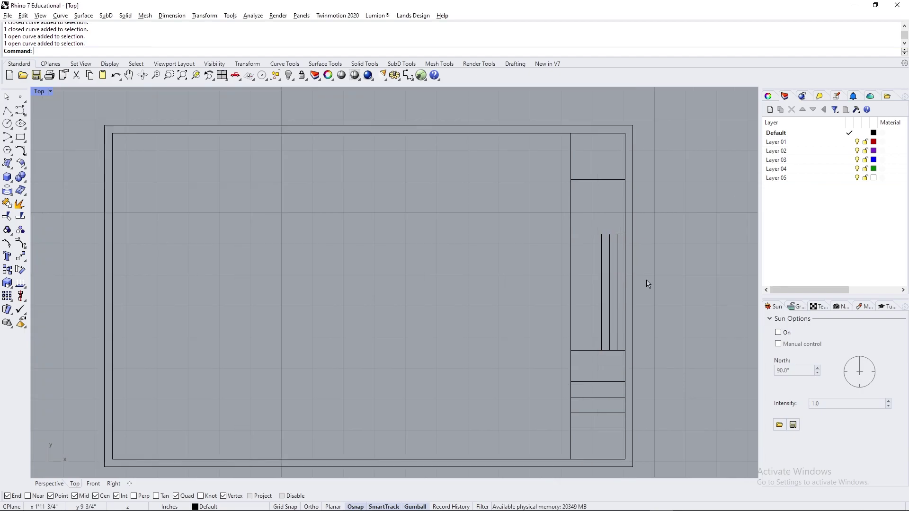
right_click_drag(456, 298, 505, 295)
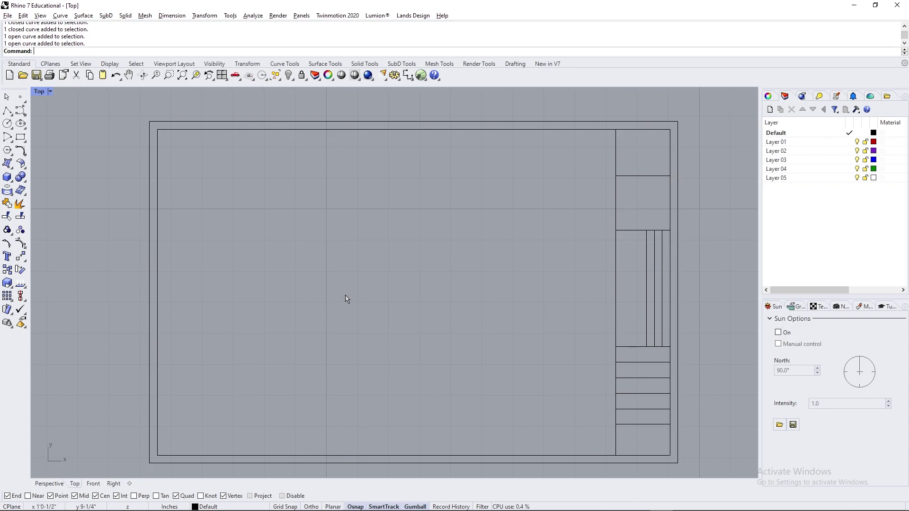
type("Text")
key("Return")
Keep Foot-Inch Architectural style after trying Inch Decimal, enter the 'Note' text, and confirm.
left_click_drag(452, 158, 525, 211)
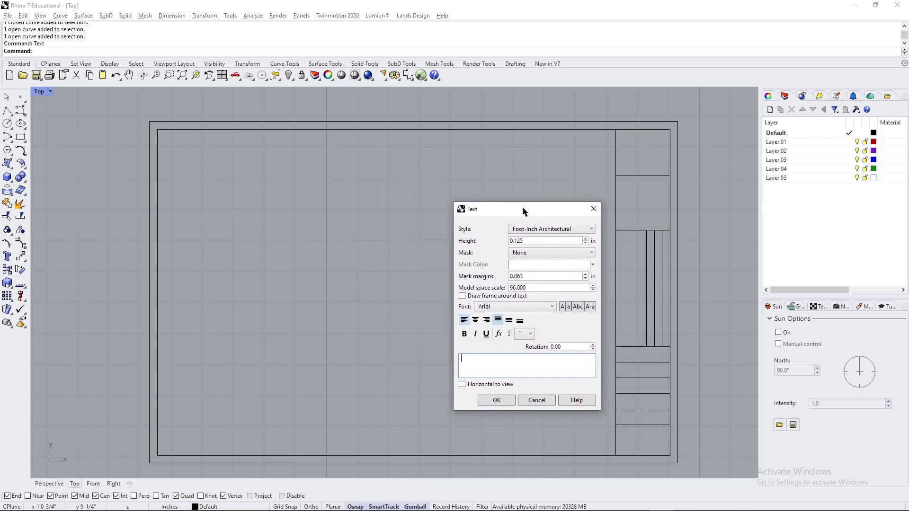
left_click(543, 230)
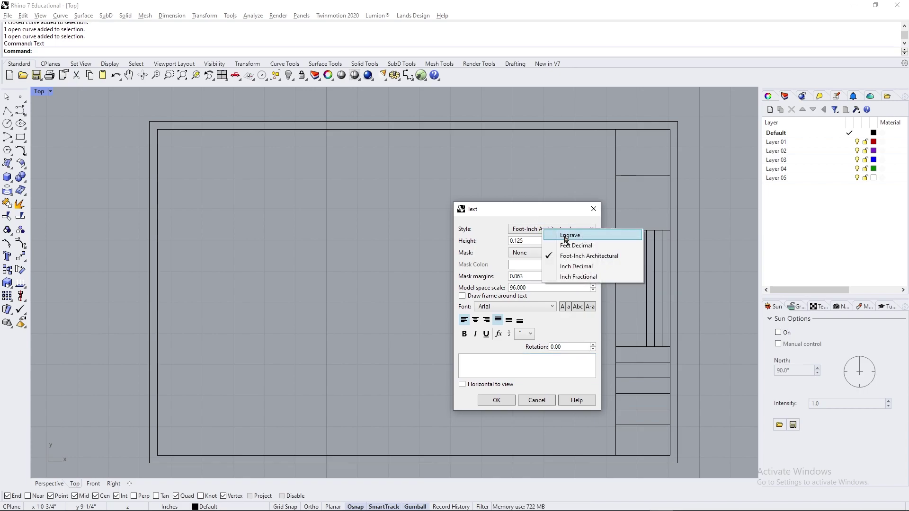
left_click(534, 230)
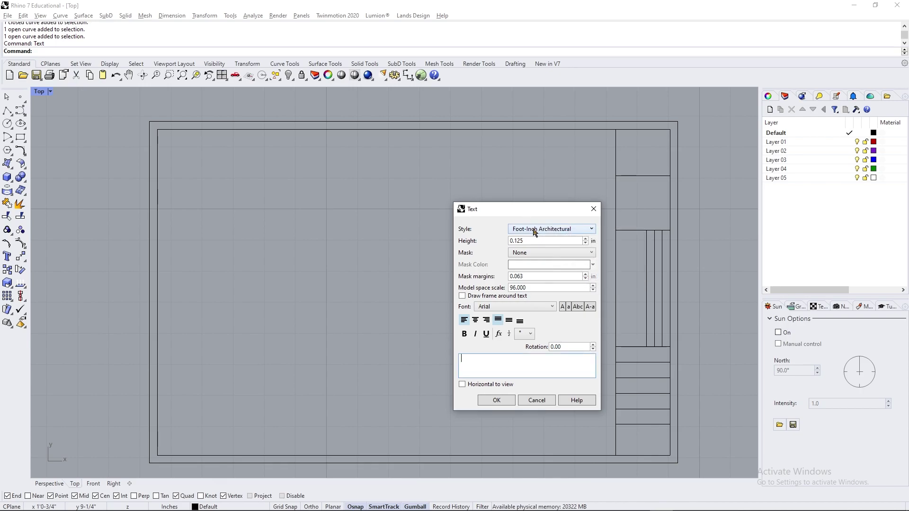
left_click(533, 231)
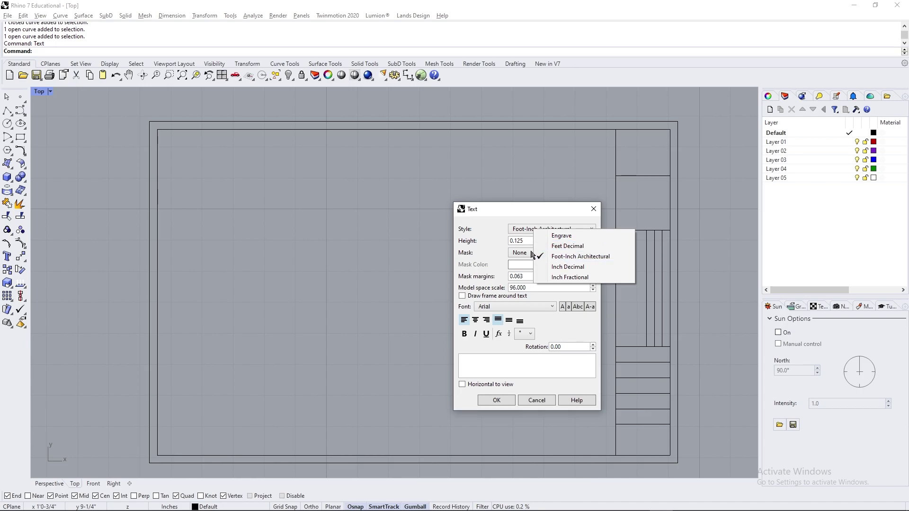
left_click(560, 268)
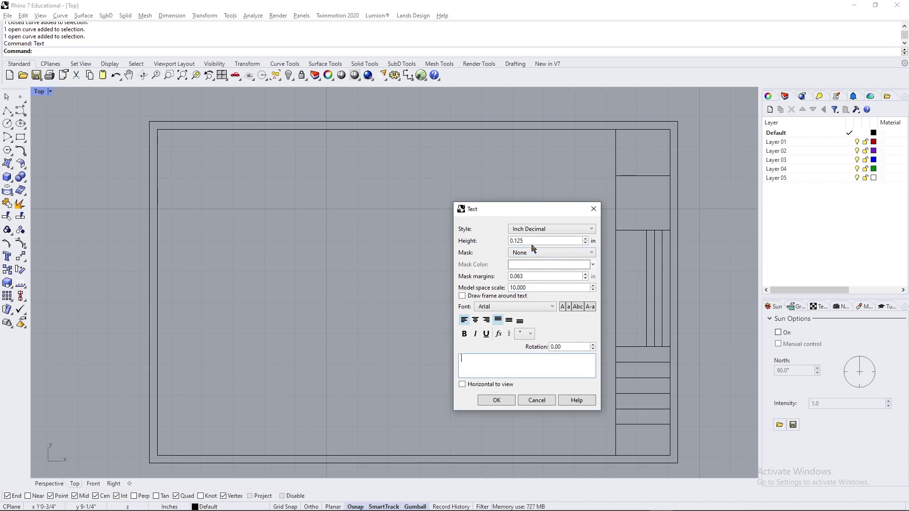
left_click(532, 231)
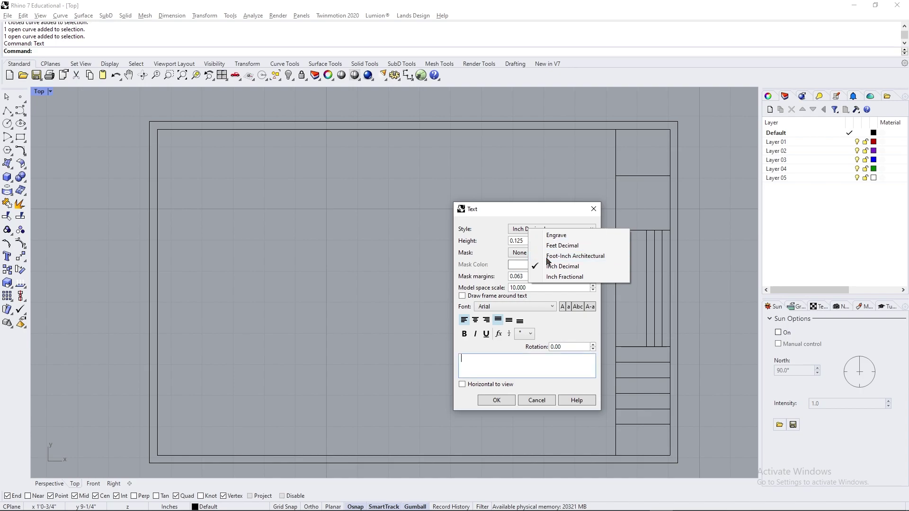
left_click(548, 257)
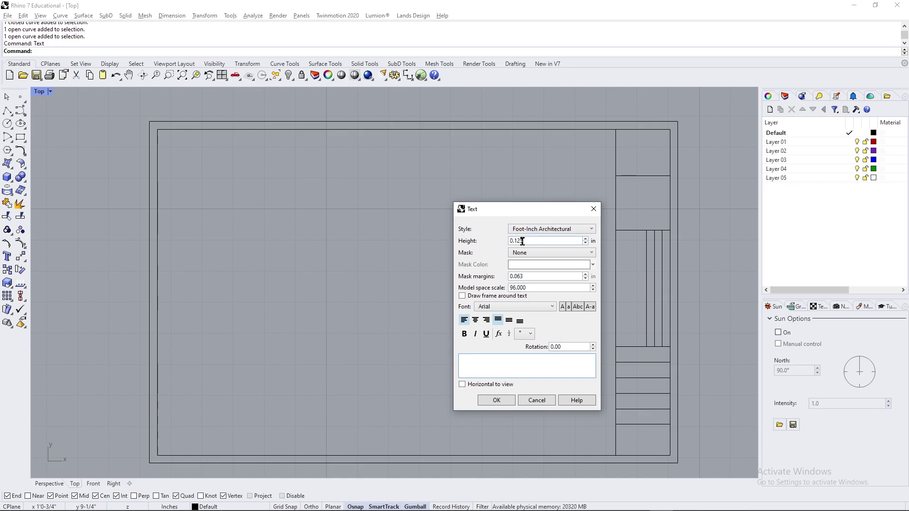
type("Notes")
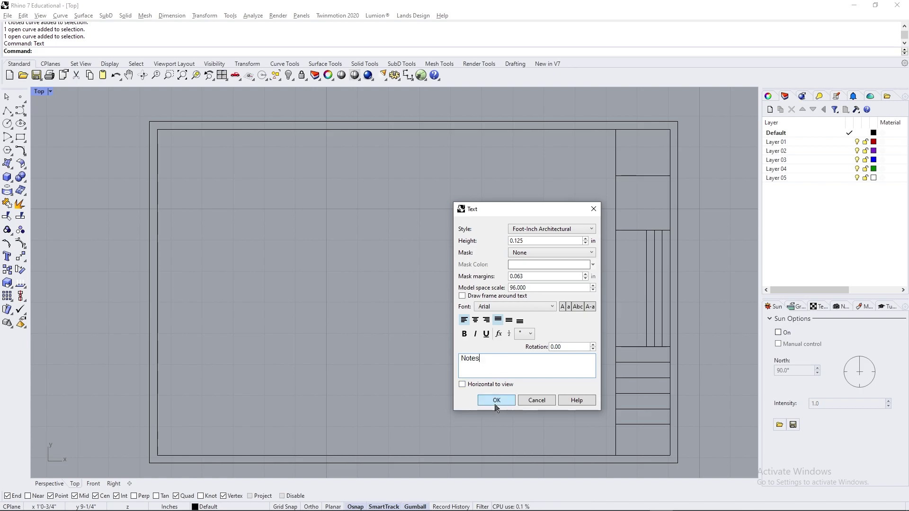
left_click(496, 402)
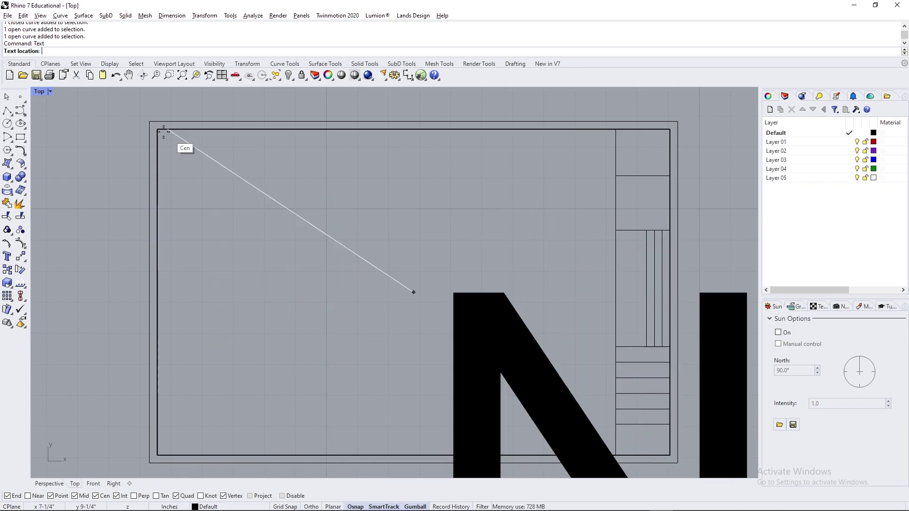
Place the Notes text near the sheet's top-left corner and try Inch Decimal style.
left_click(209, 169)
scroll(339, 240, "down", 5)
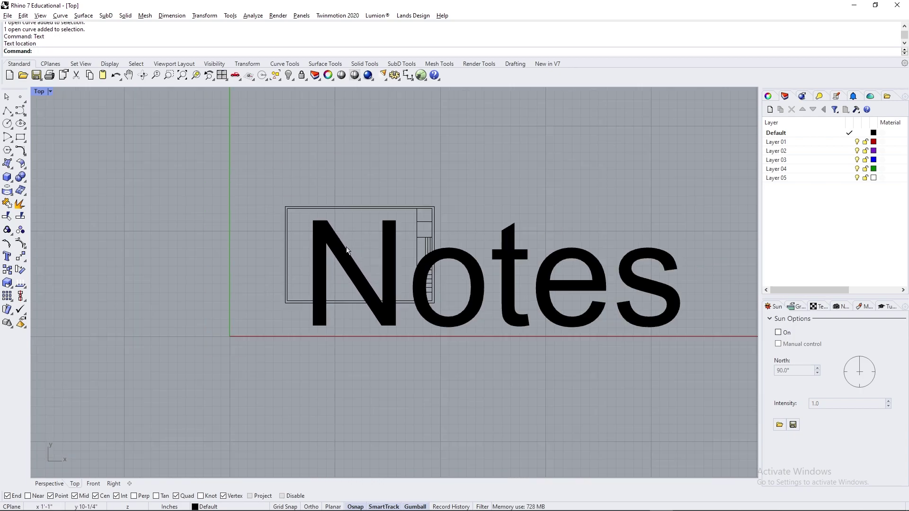
scroll(358, 259, "up", 5)
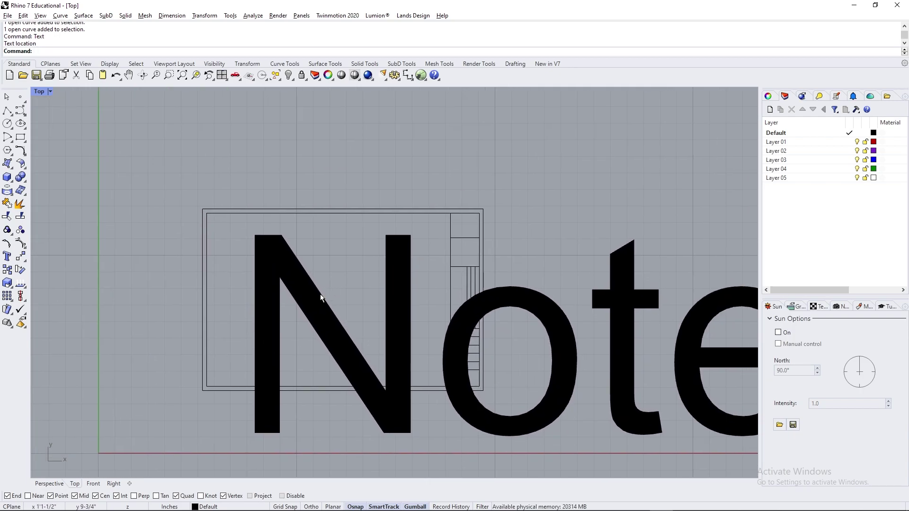
double_click(319, 294)
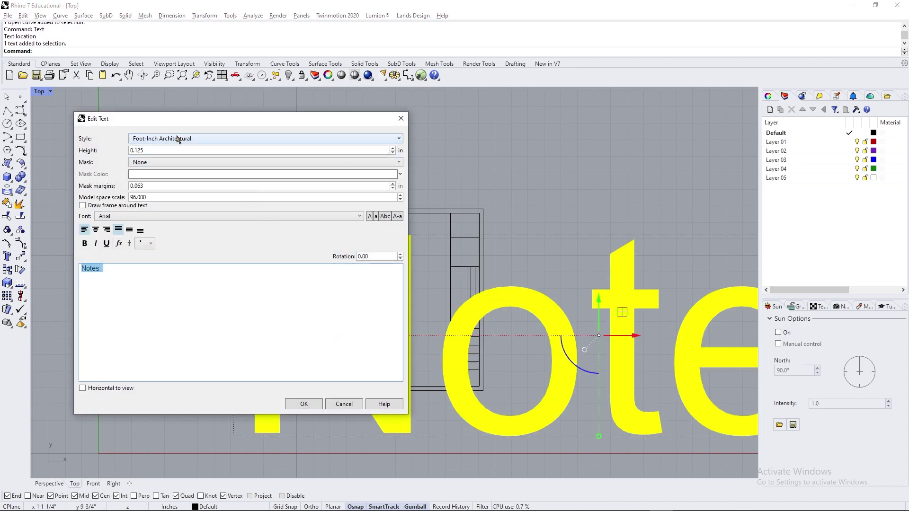
left_click(179, 138)
left_click(211, 173)
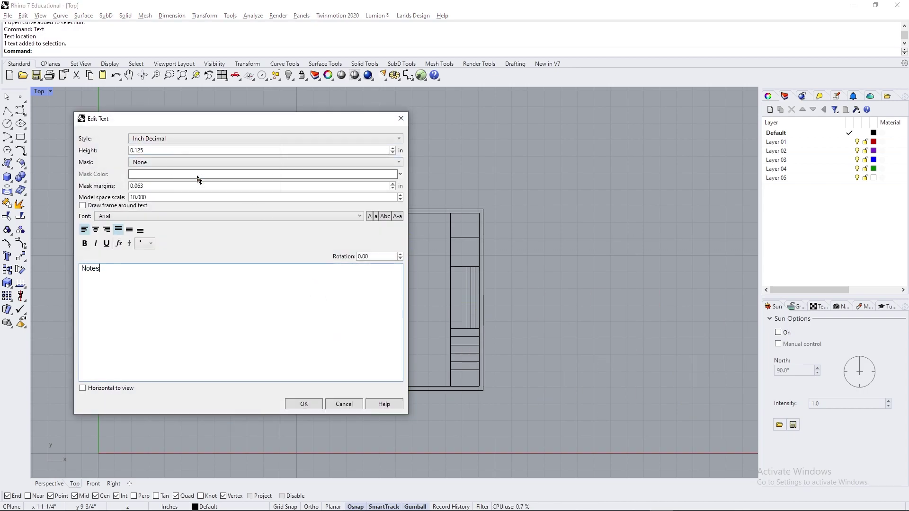
left_click(304, 403)
Change the Notes text to Feet Decimal style with a model space scale of 1.
scroll(258, 257, "up", 3)
scroll(258, 257, "up", 2)
double_click(258, 255)
left_click_drag(211, 119, 590, 116)
left_click(593, 136)
left_click(615, 151)
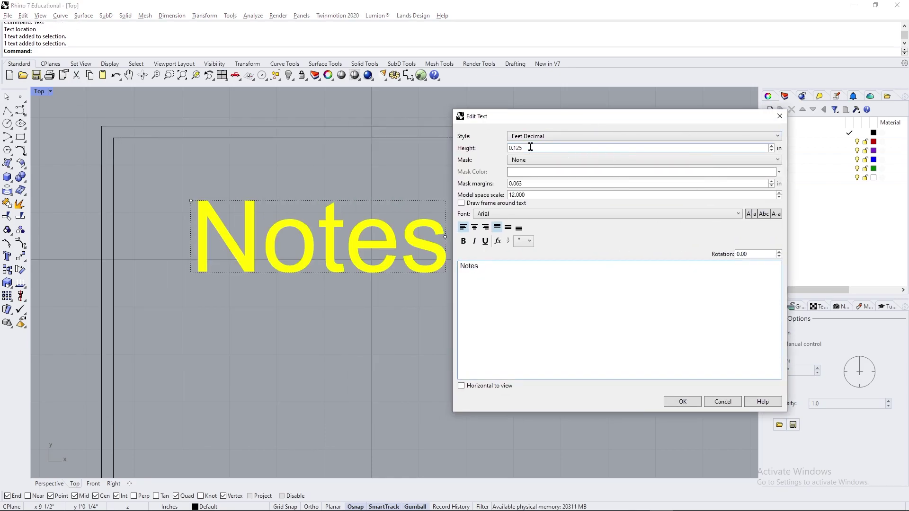
left_click(546, 138)
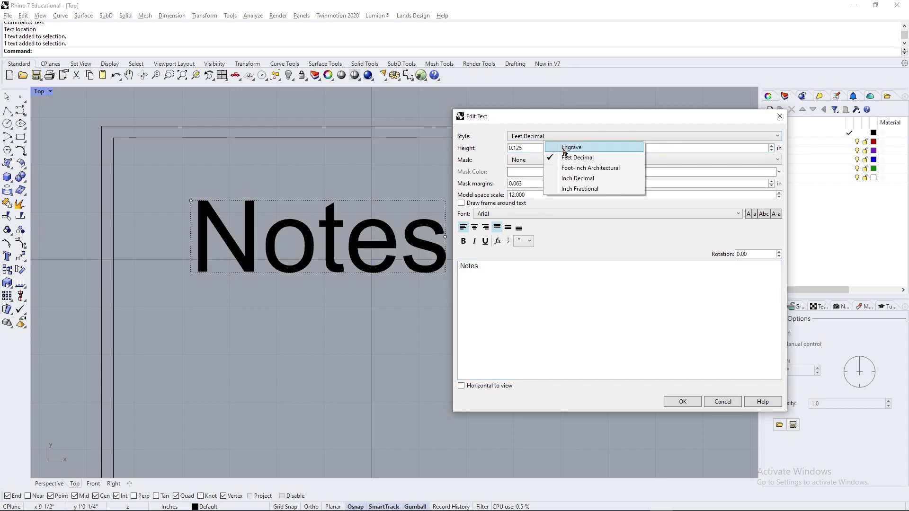
left_click(574, 127)
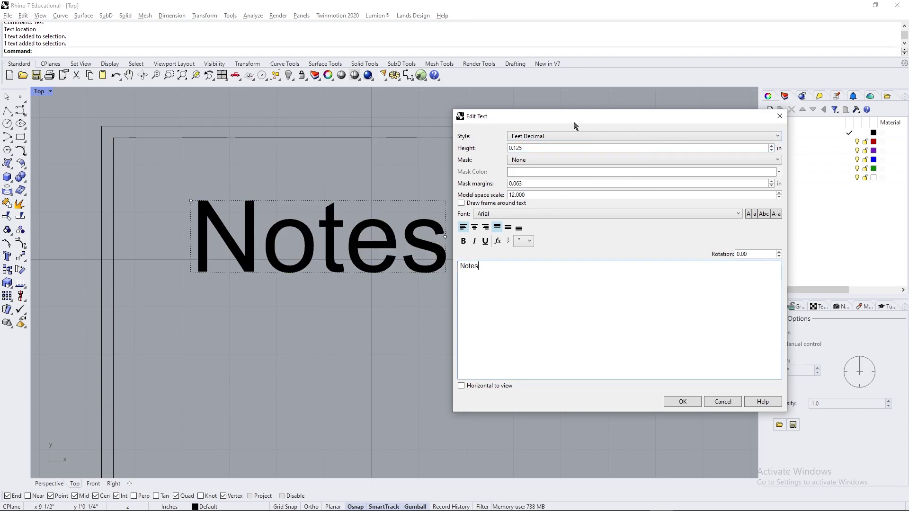
double_click(527, 196)
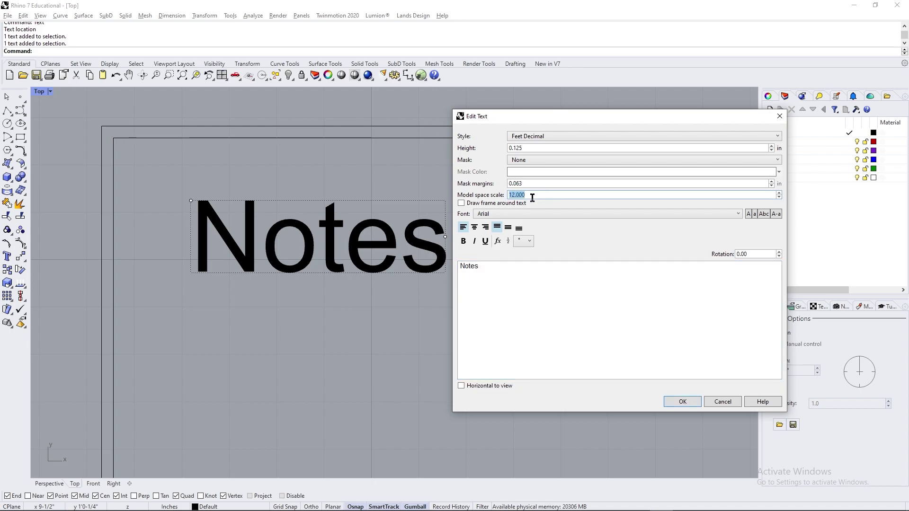
type("1")
key("Return")
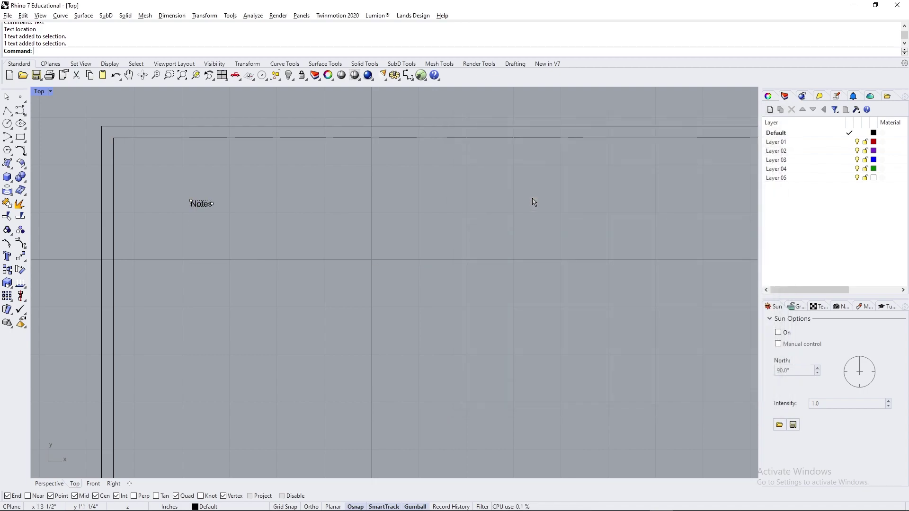
Move the Notes text down into a title-block cell.
left_click(201, 204)
scroll(170, 188, "down", 3)
left_click_drag(208, 175, 516, 365)
scroll(521, 367, "up", 5)
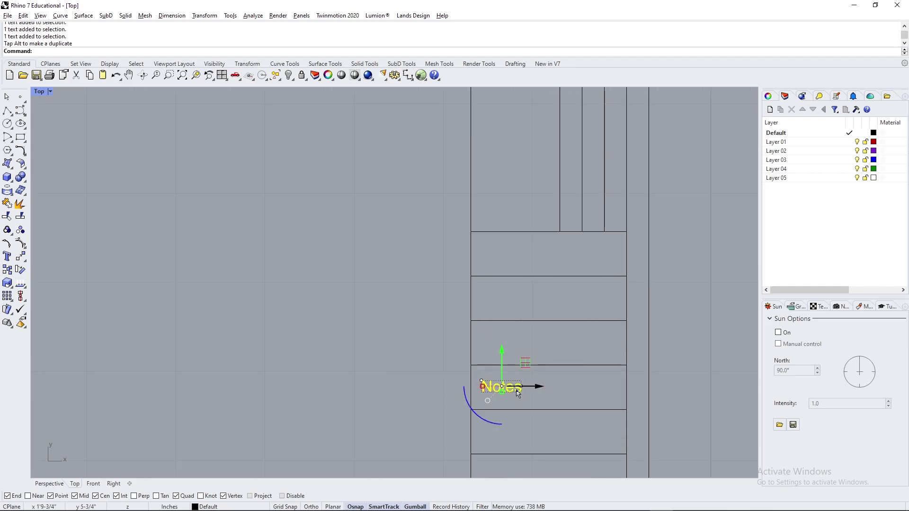
Try Inch Fractional and Feet Decimal styles on the Notes text, settling back on Inch Decimal.
double_click(518, 391)
left_click(537, 137)
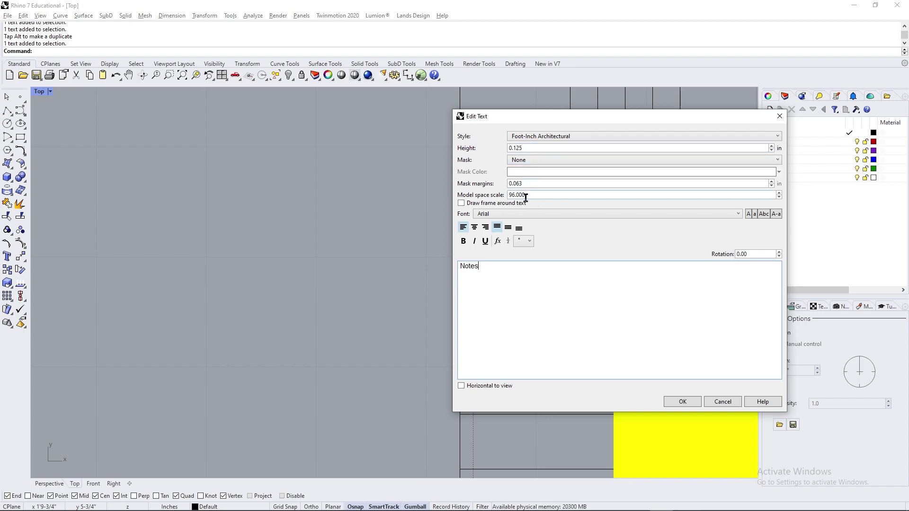
left_click(533, 139)
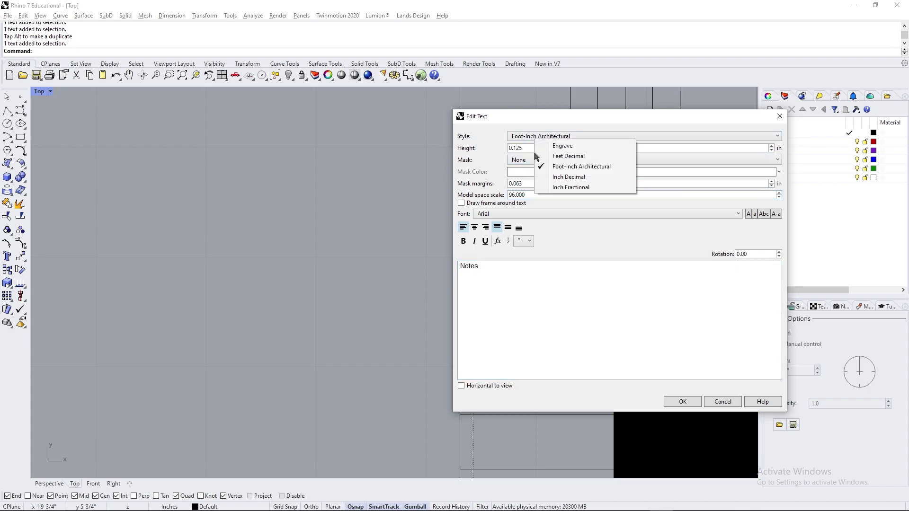
left_click(557, 177)
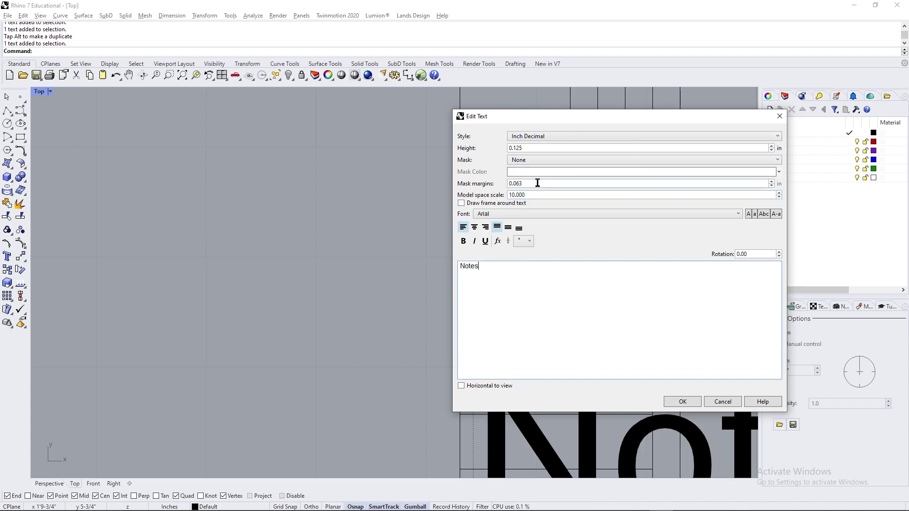
left_click(535, 138)
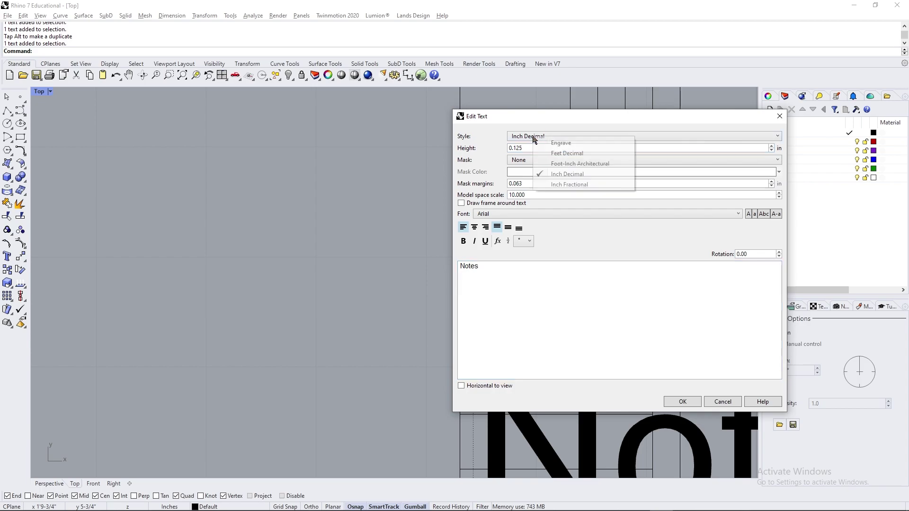
left_click(559, 188)
left_click(545, 137)
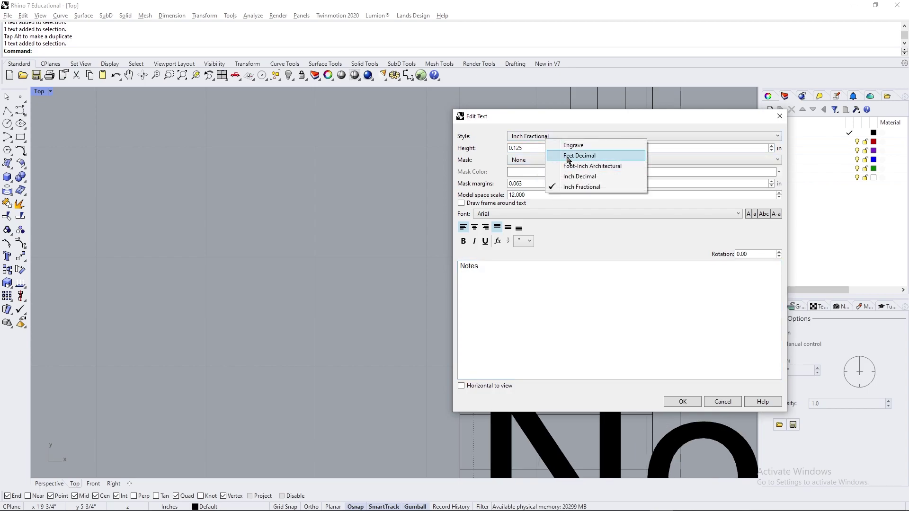
left_click(566, 156)
left_click(544, 136)
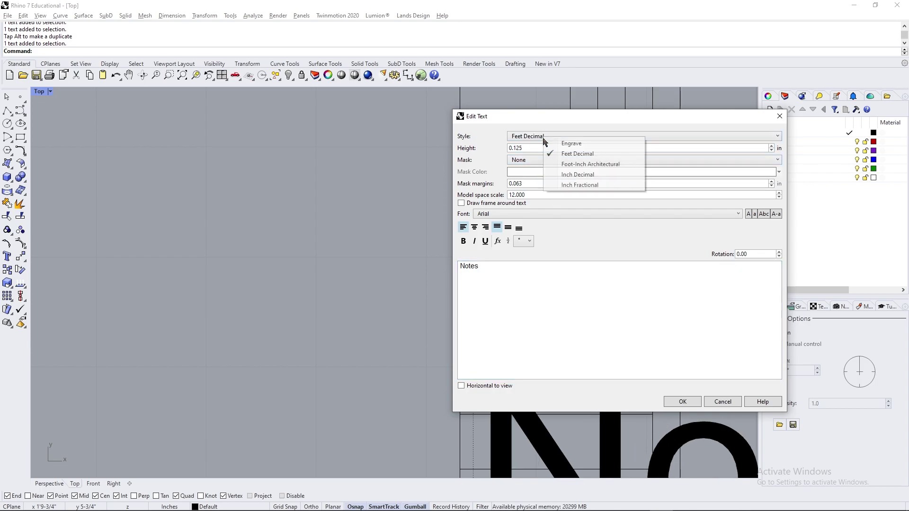
left_click(565, 175)
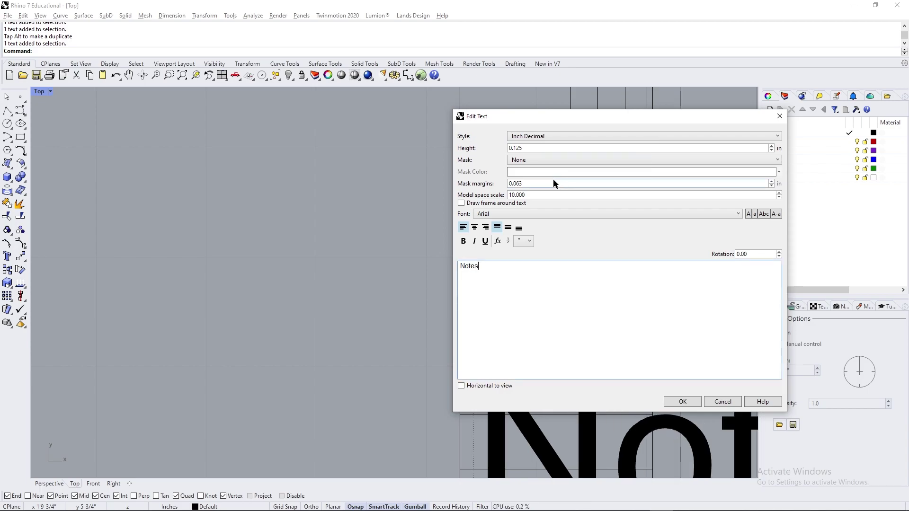
Set the model space scale to 1 and replace Notes with 1/8.
double_click(532, 196)
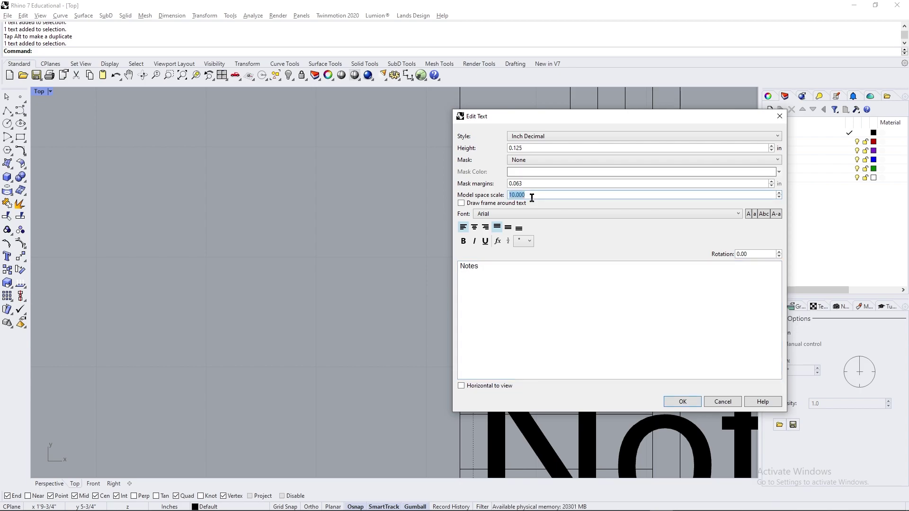
type("1")
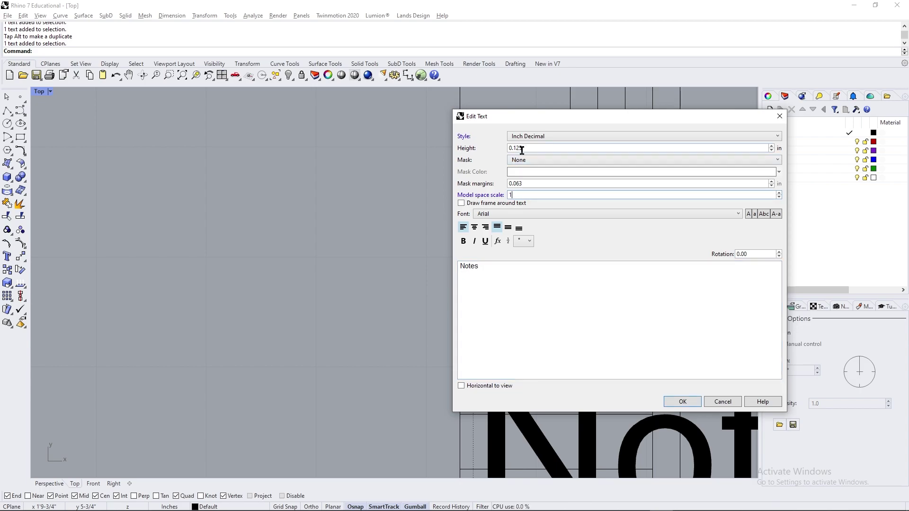
left_click(541, 149)
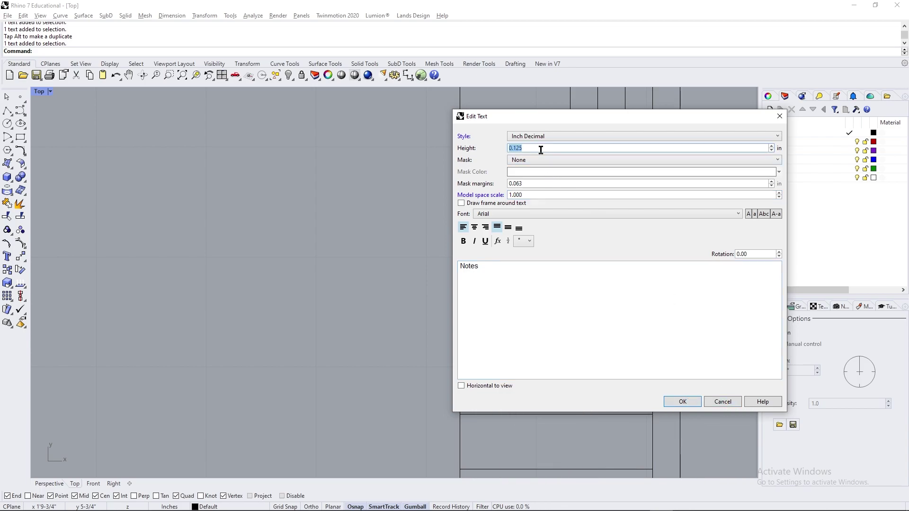
left_click_drag(545, 127, 185, 149)
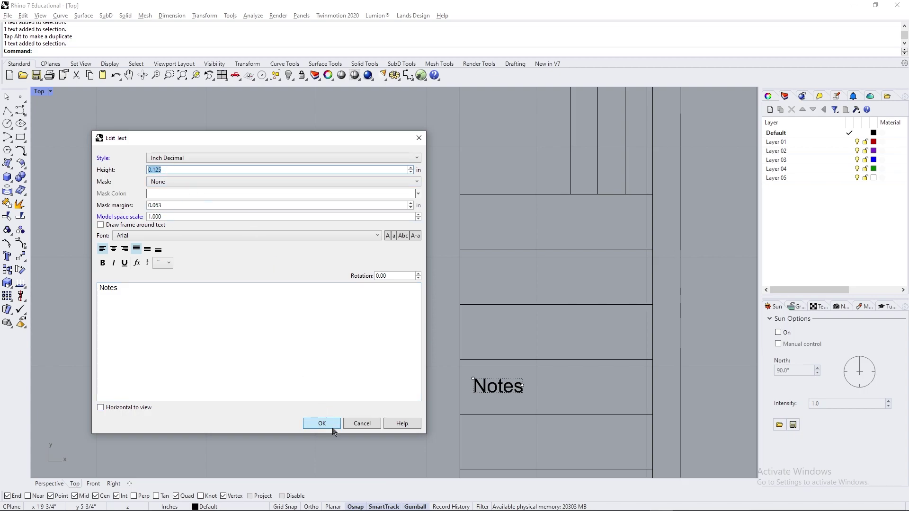
left_click_drag(156, 287, 88, 287)
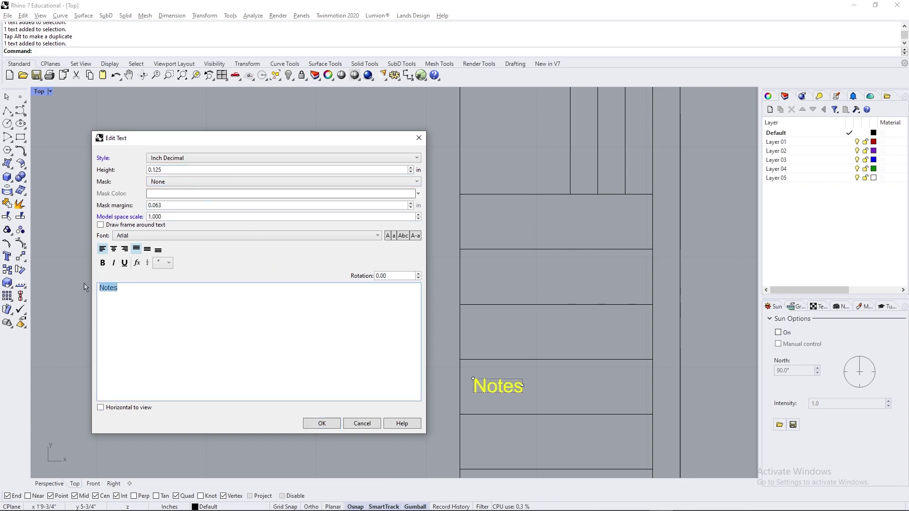
type("1/8")
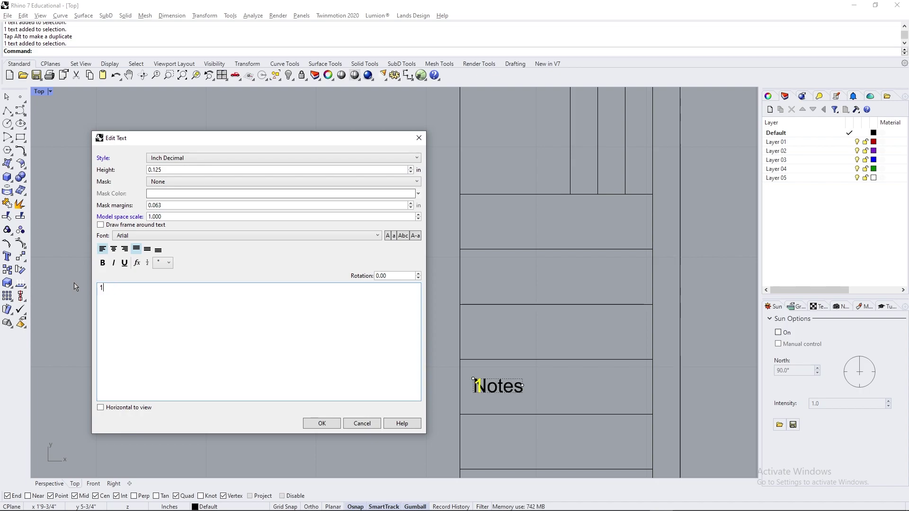
left_click(316, 423)
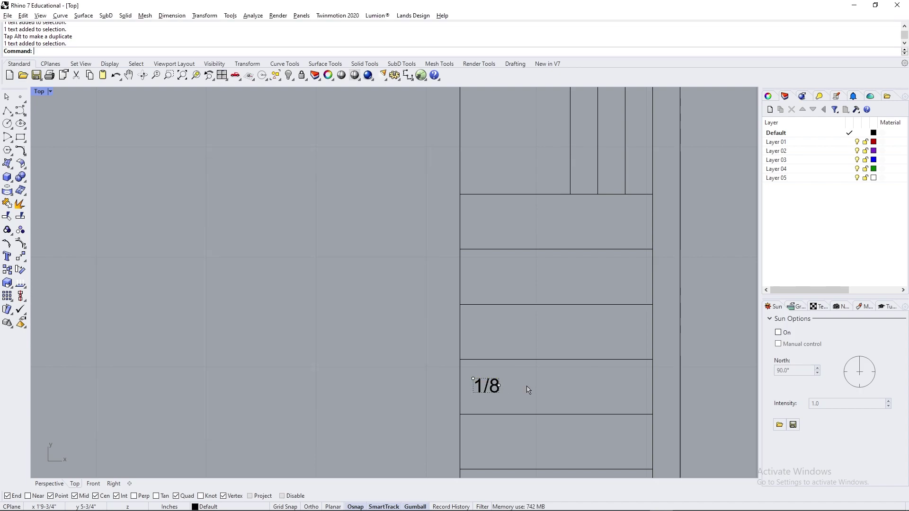
Shift the 1/8 text to the left within the title block.
left_click(489, 390)
left_click_drag(489, 390, 386, 387)
key("Escape")
scroll(383, 302, "down", 3)
left_click(385, 354)
right_click_drag(398, 282, 447, 353)
scroll(440, 307, "down", 2)
scroll(439, 305, "up", 1)
key("Escape")
Reposition the 1/8 text higher up the sheet.
scroll(440, 254, "down", 2)
mouse_move(446, 240)
right_mouse_down()
mouse_move(447, 271)
mouse_move(445, 257)
right_mouse_up()
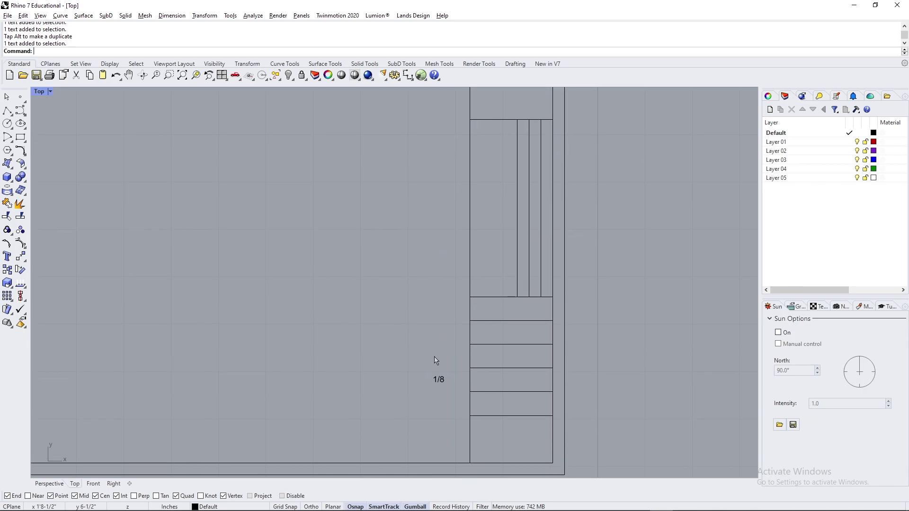
left_click(443, 382)
scroll(443, 383, "up", 2)
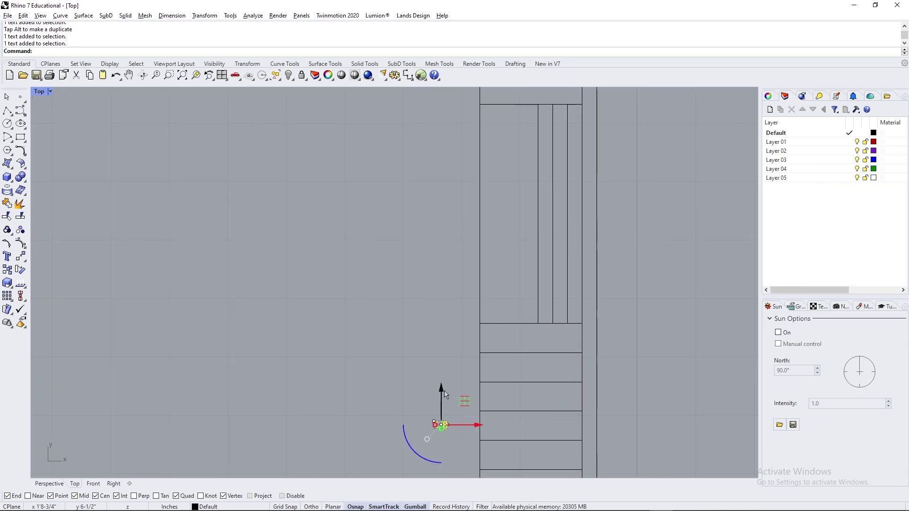
scroll(445, 392, "down", 2)
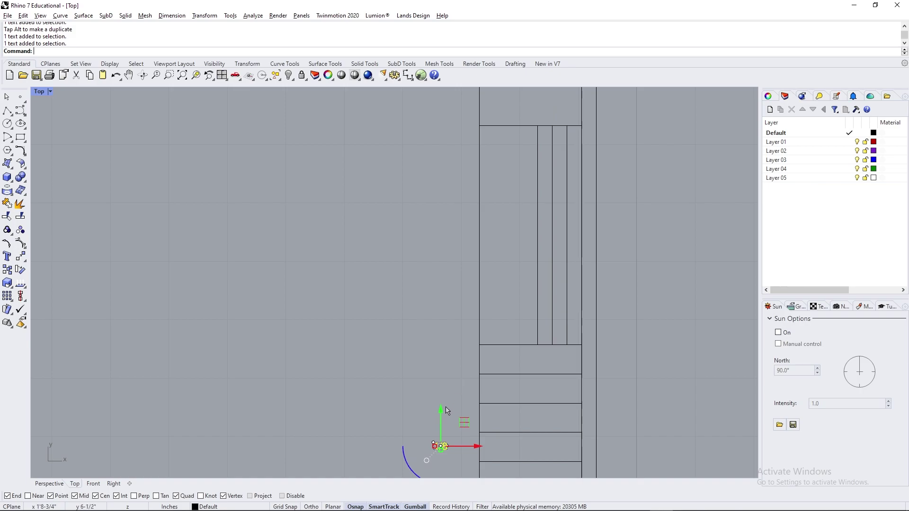
scroll(441, 413, "down", 2)
left_click(442, 371)
left_click(439, 432)
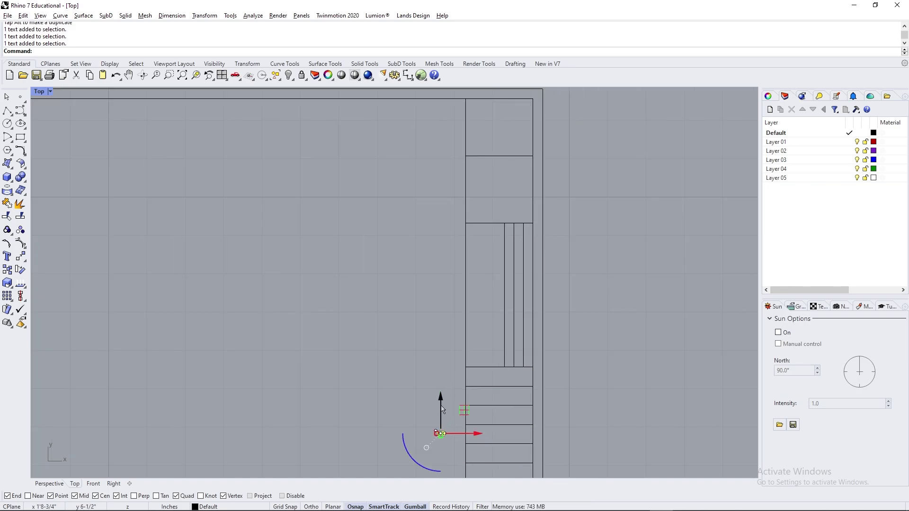
left_click_drag(442, 412, 449, 298)
Delete the three extra 1/8 copies and reopen the remaining 1/8 text for editing.
left_click(449, 298)
left_click_drag(458, 397, 400, 232)
key("Delete")
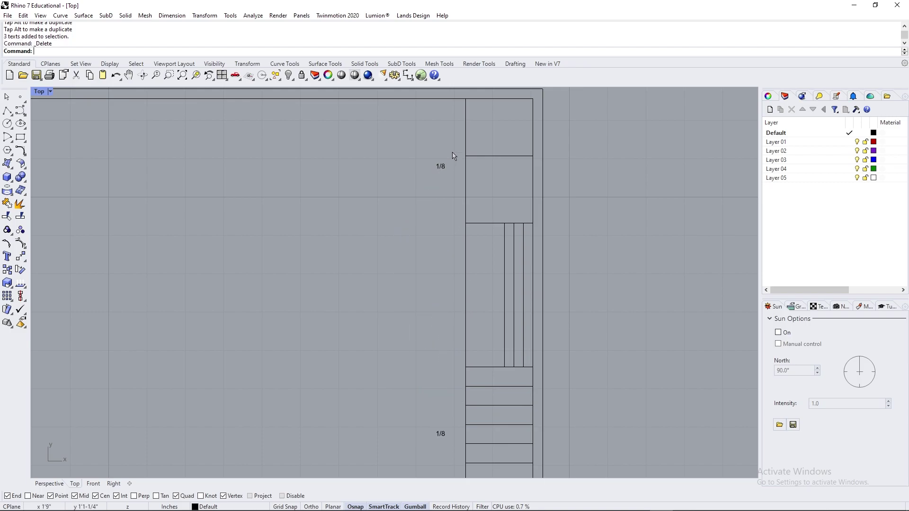
scroll(438, 171, "up", 4)
double_click(429, 232)
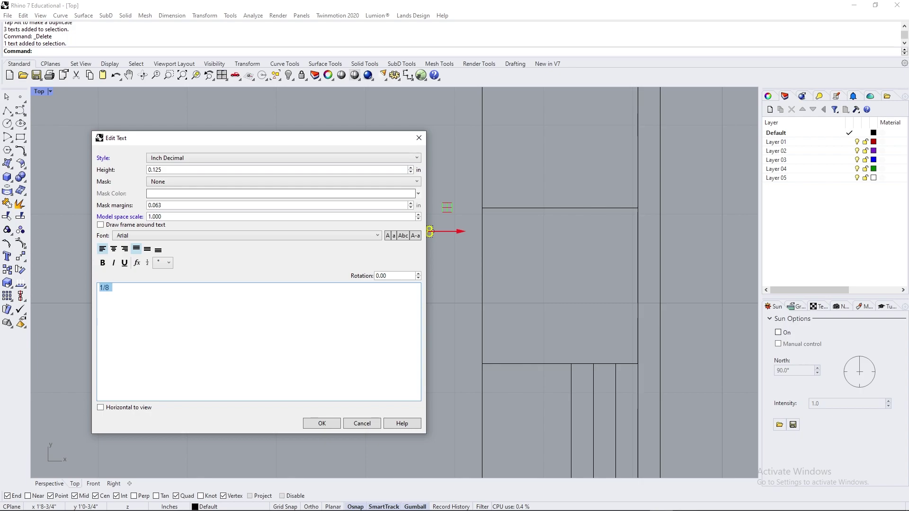
Set text height 0.110 and enter ARC4058, Fundamentals of Digital Design, Fall 2023, and the instructor's name.
left_click(250, 168)
type("0.")
left_click(187, 294)
type("ARC405")
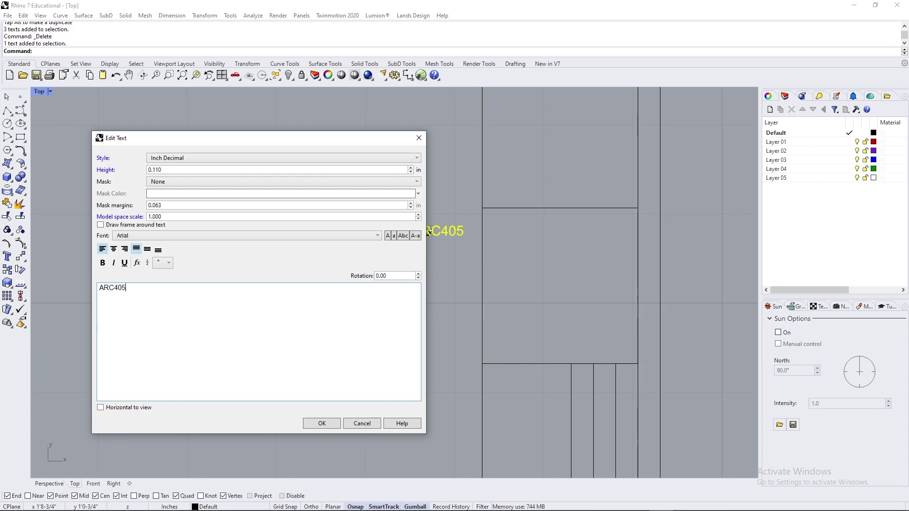
type("8 Fundamentals of")
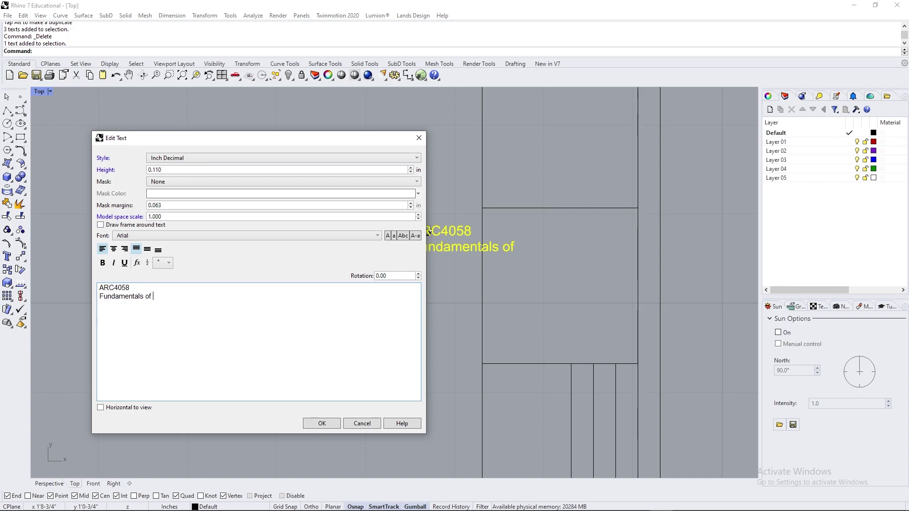
key("BackSpace")
type("De")
type("igital Design")
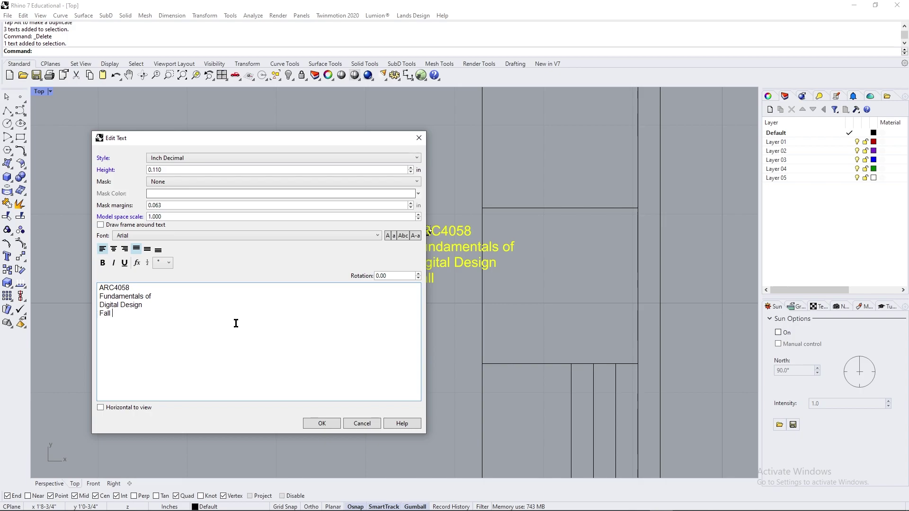
type("2023")
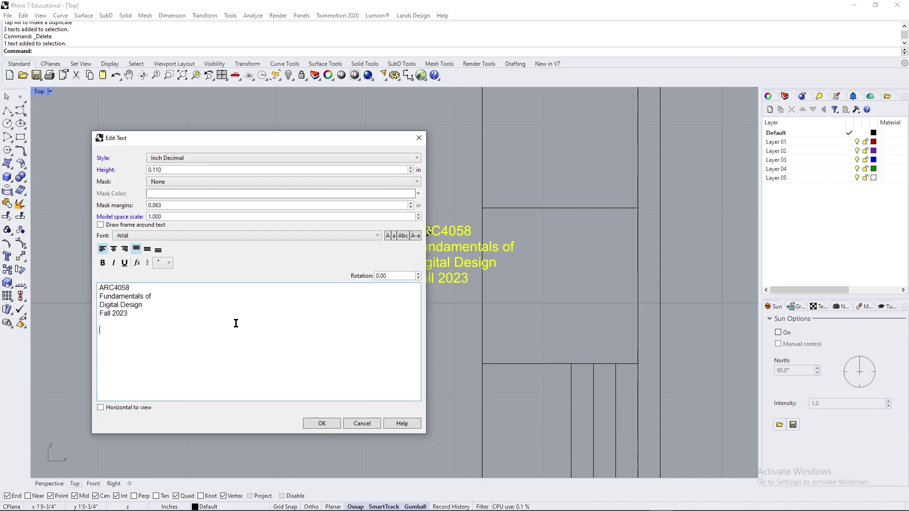
type("Instructor")
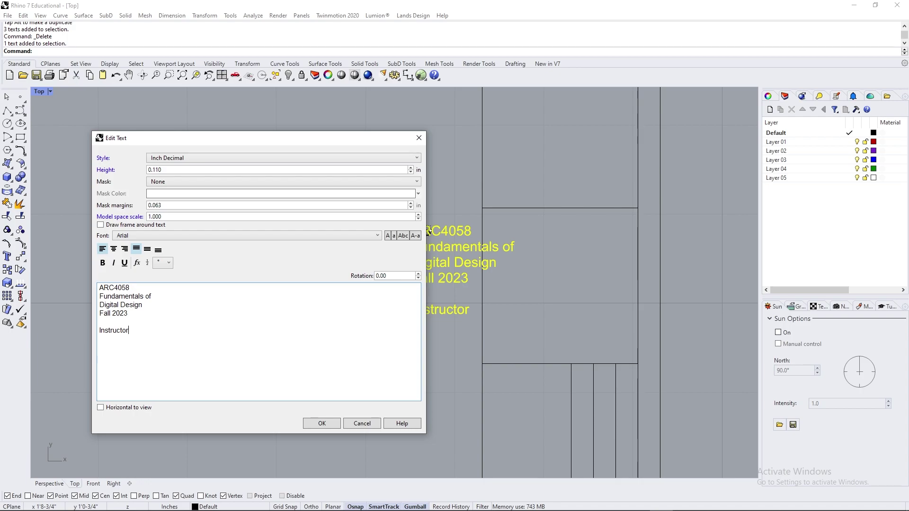
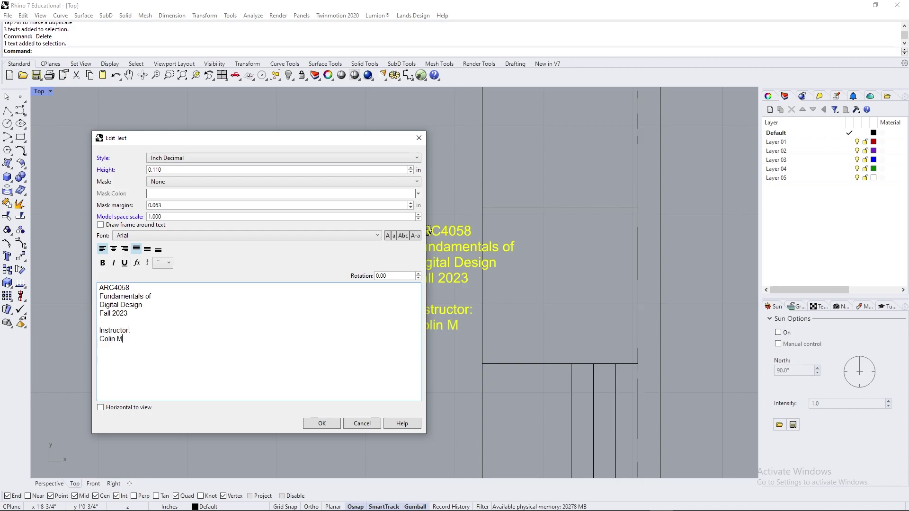
left_click(315, 423)
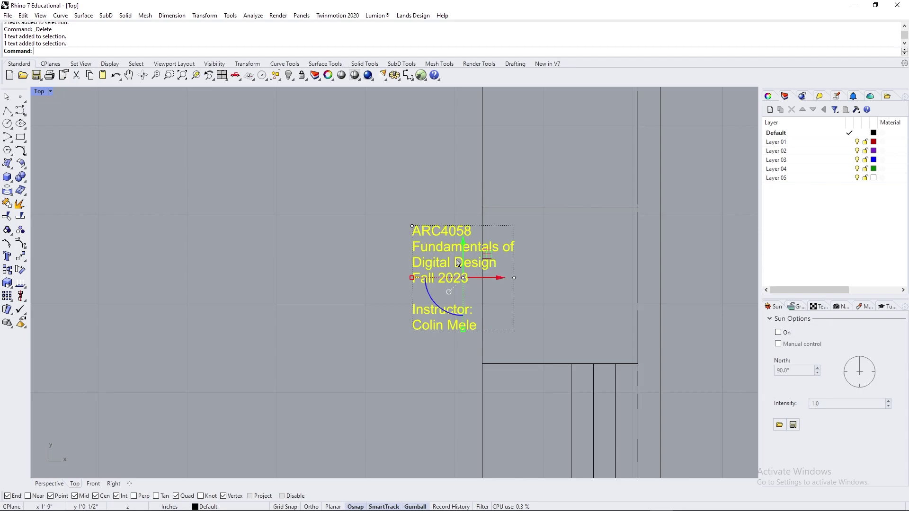
Drag the course text block into its title-block box.
left_click_drag(489, 255, 359, 235)
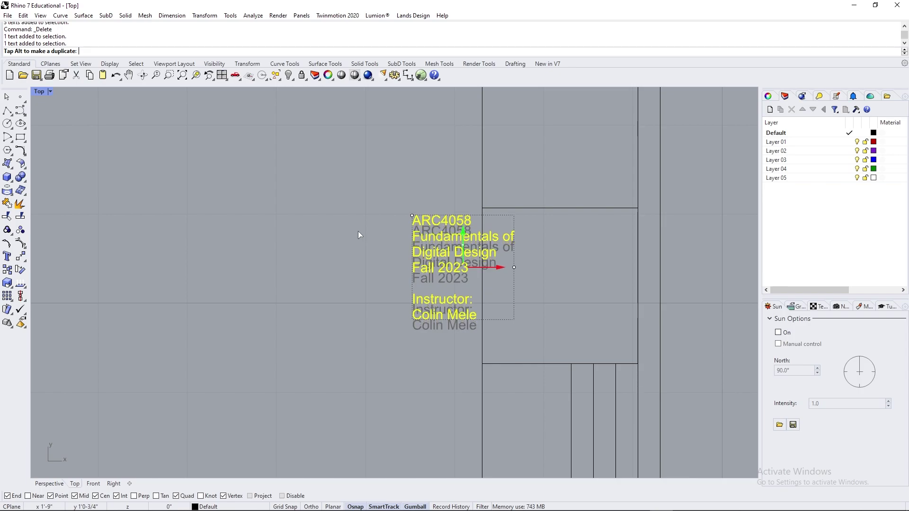
left_click_drag(496, 271, 573, 299)
left_click_drag(539, 267, 287, 269)
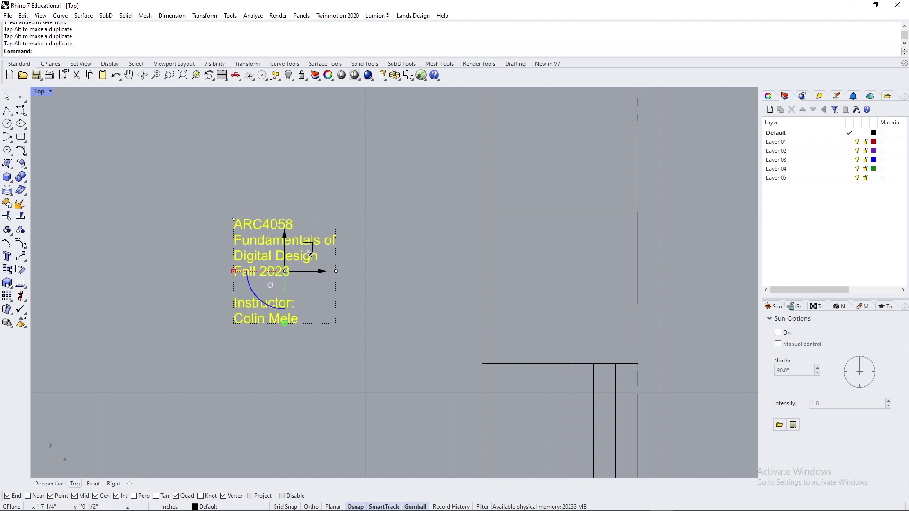
left_click_drag(307, 249, 561, 245)
left_click(424, 277)
right_click_drag(440, 367, 407, 301)
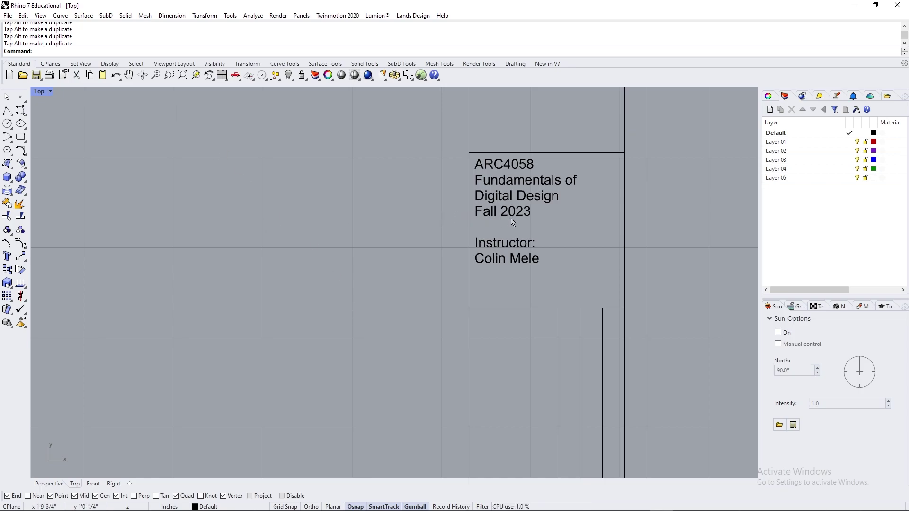
Undo a stray move, then copy the course text block into the box below.
left_click(549, 206)
left_click_drag(556, 208, 447, 184)
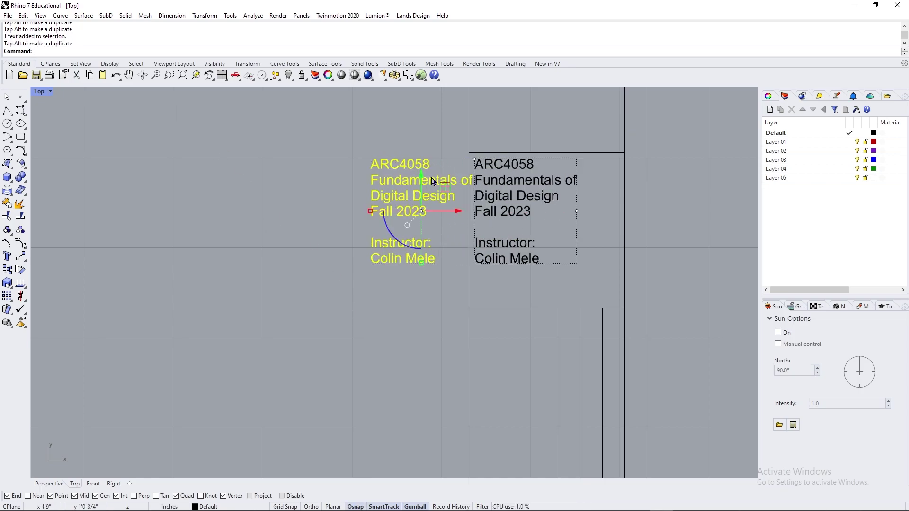
key("ctrl+z")
left_click(546, 201)
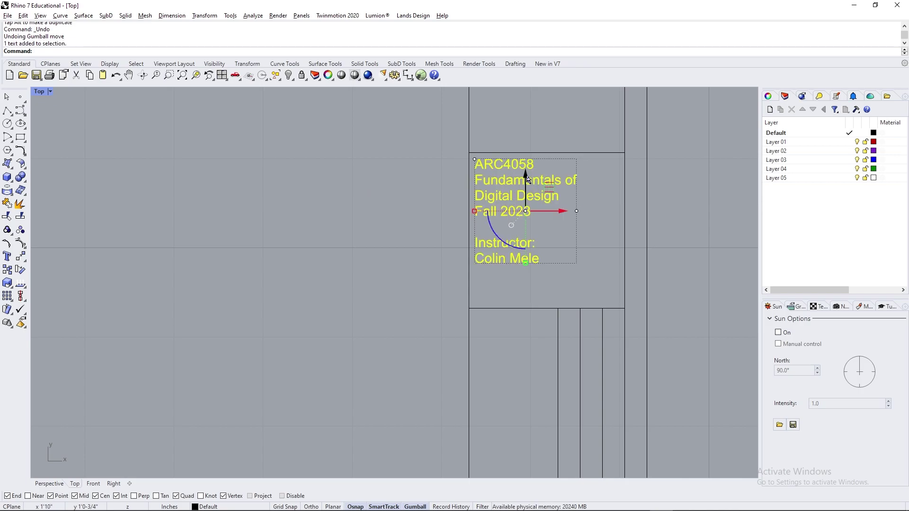
left_click_drag(527, 178, 518, 334)
left_click(501, 298)
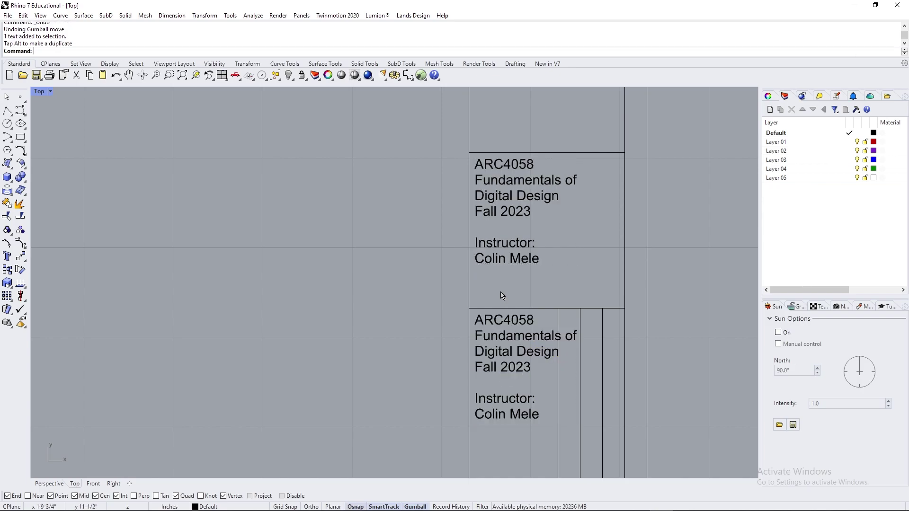
Change the lower course text to read Notes: at 1/16 height.
double_click(496, 335)
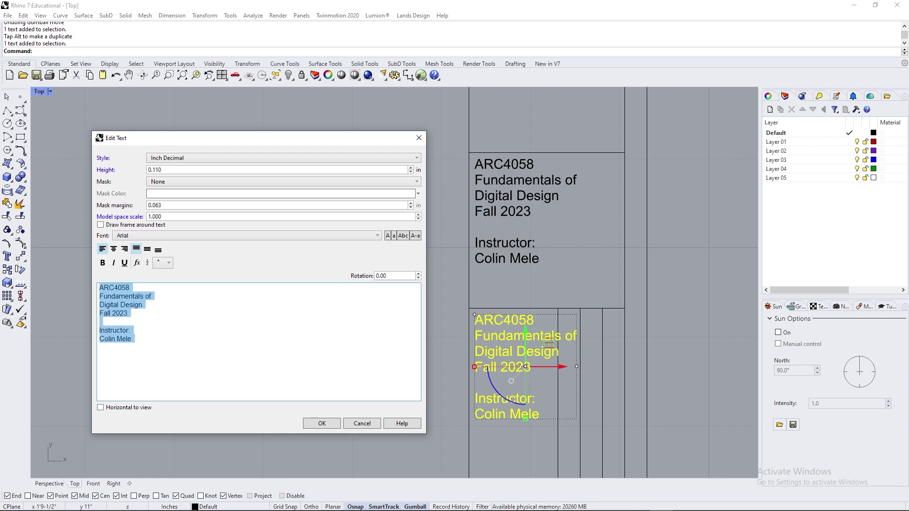
left_click(182, 171)
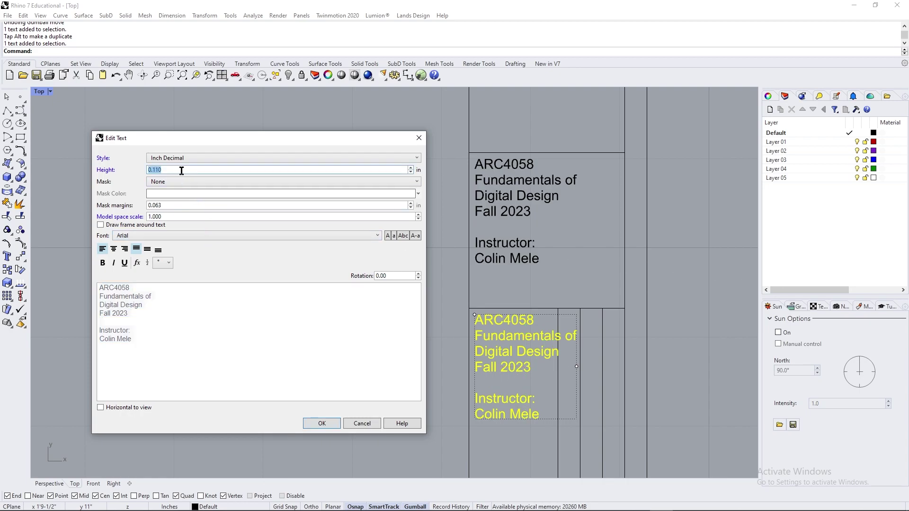
type("1/16")
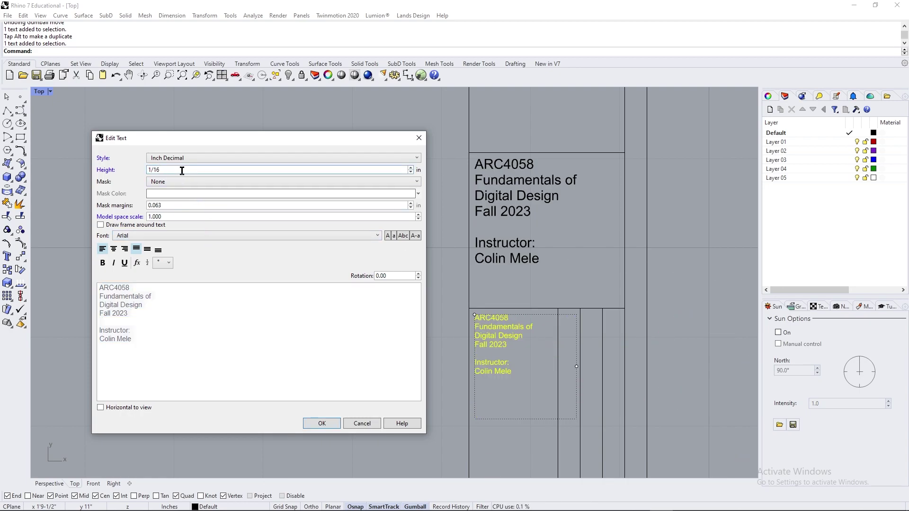
left_click(178, 205)
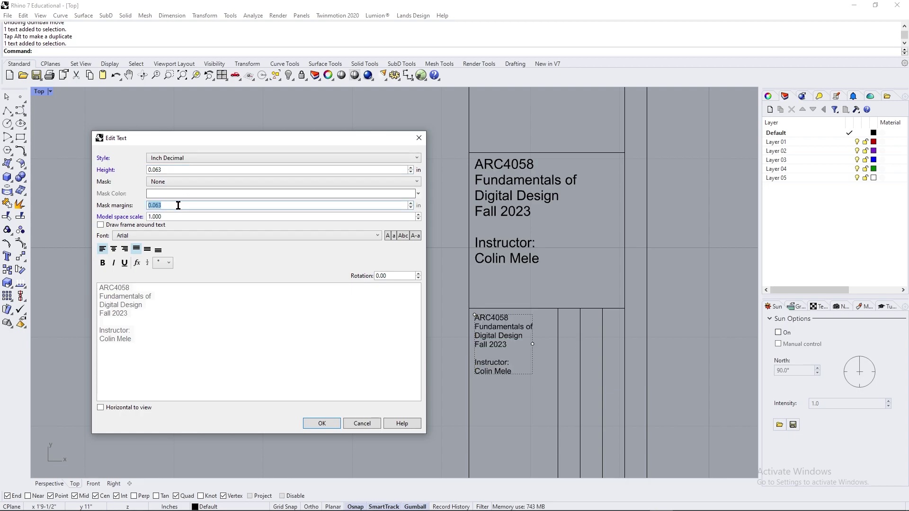
left_click(165, 170)
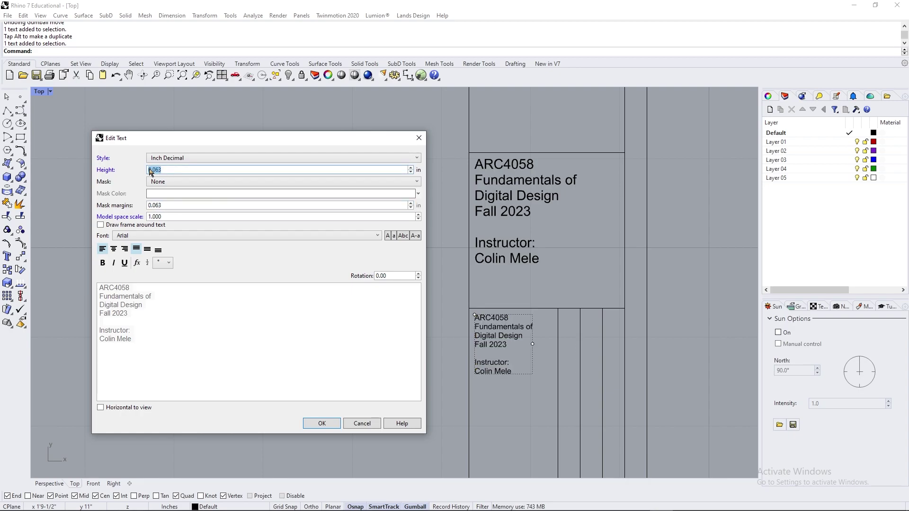
left_click_drag(142, 342, 73, 285)
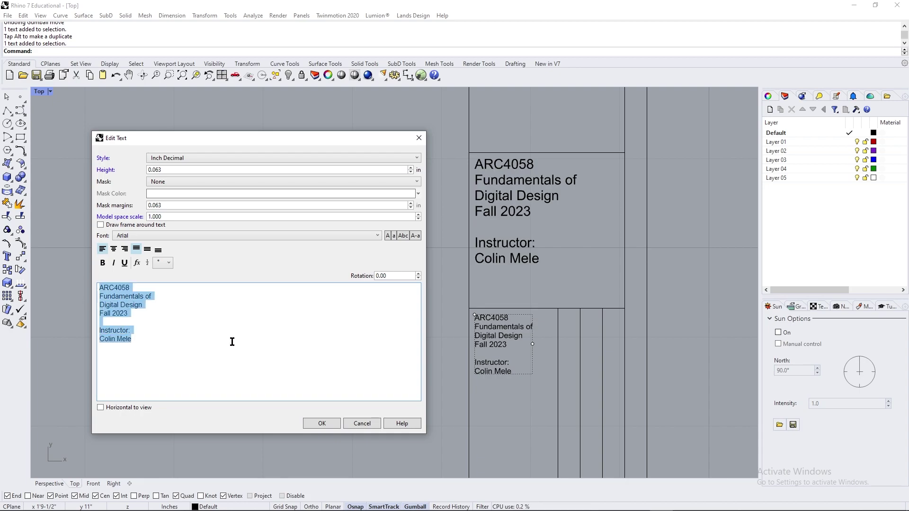
type("Notes:")
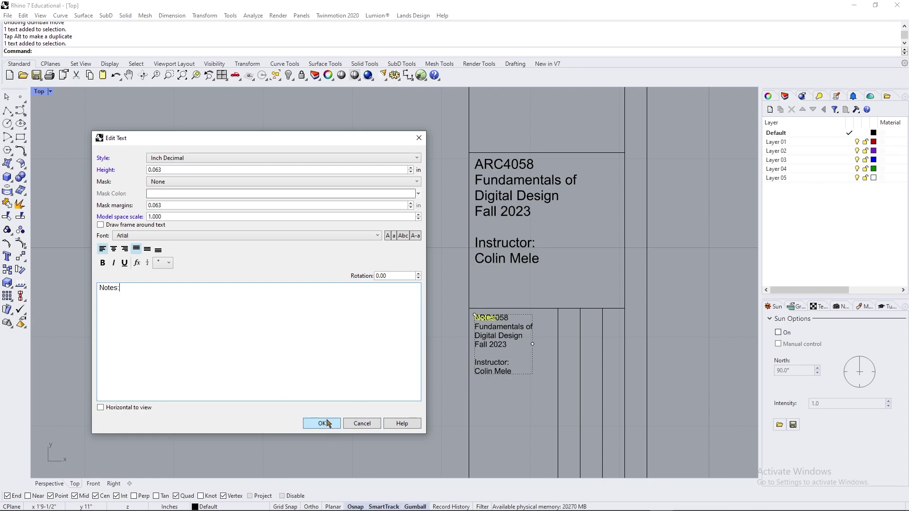
left_click(328, 423)
Copy the Notes: label into the corner of each of the six boxes below.
left_click(485, 322)
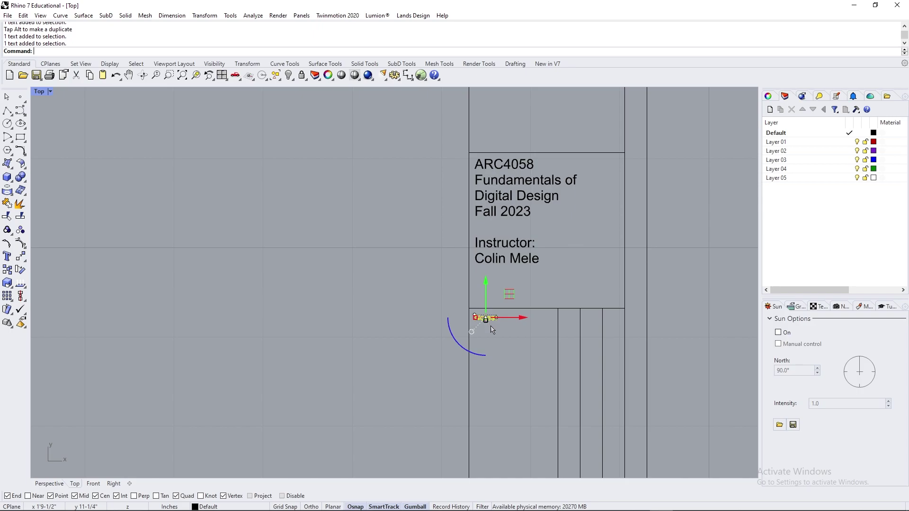
key("Return")
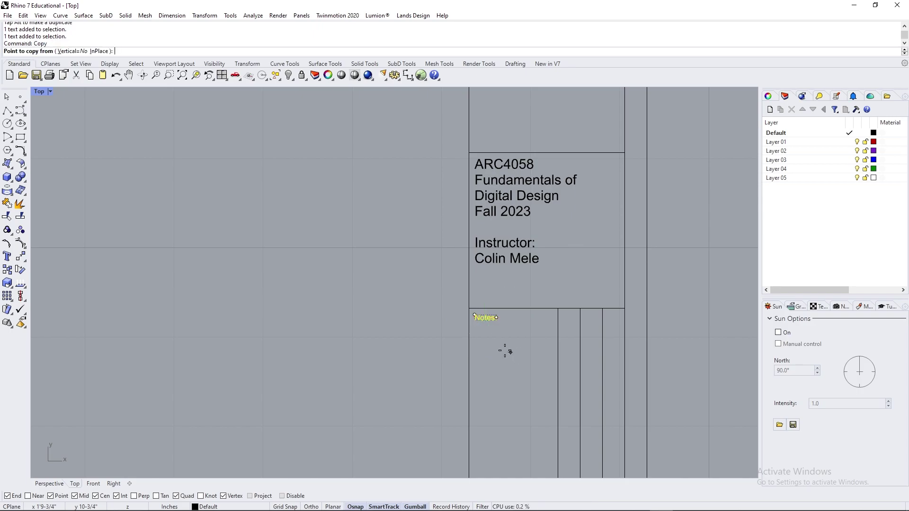
left_click(469, 308)
scroll(450, 374, "down", 3)
scroll(454, 407, "up", 5)
right_click_drag(458, 419, 429, 359)
left_click(463, 261)
left_click(462, 297)
left_click(462, 332)
left_click(463, 369)
left_click(462, 405)
left_click(462, 441)
key("Return")
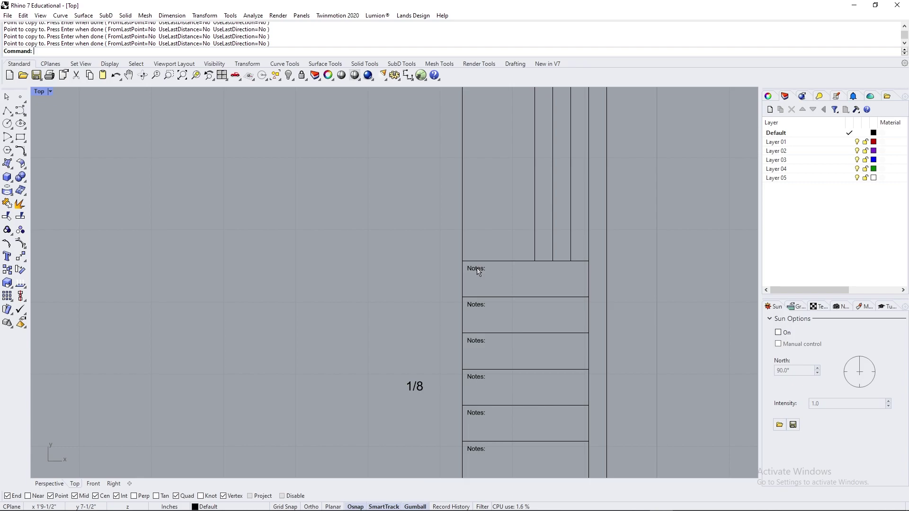
Relabel the first three Notes: copies as Scale, Name and Date:.
double_click(477, 269)
type("Scale")
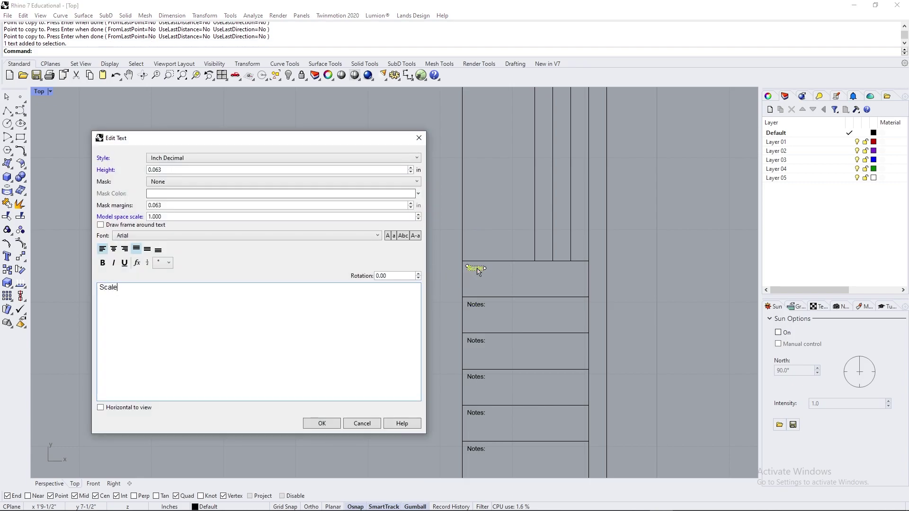
left_click(336, 424)
double_click(476, 304)
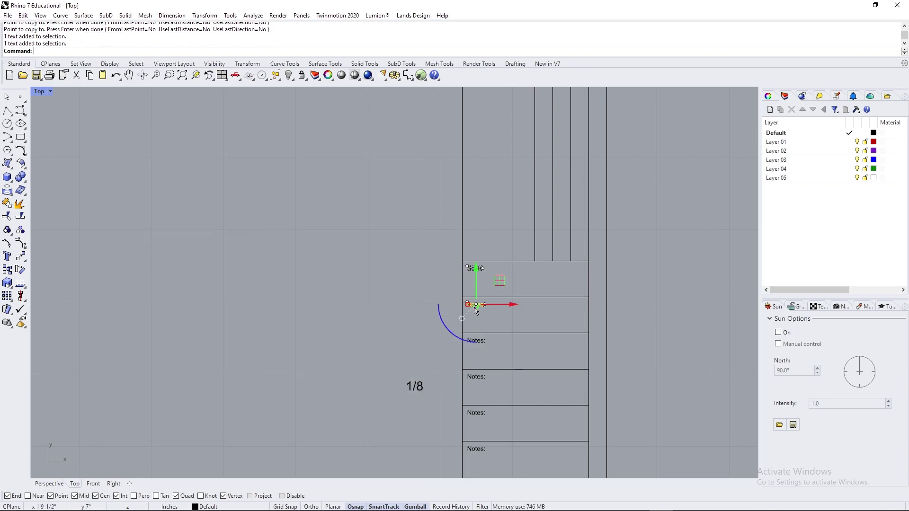
type("Name")
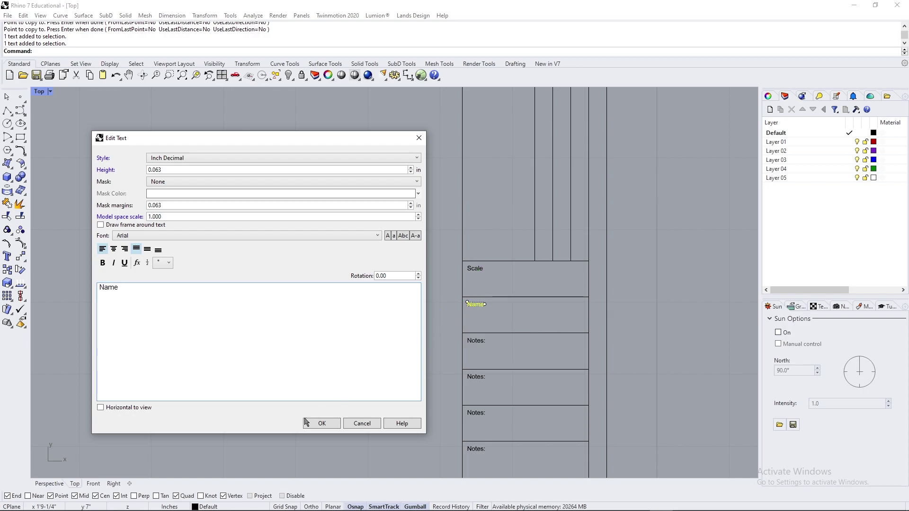
left_click(322, 423)
left_click(481, 341)
type("Date:")
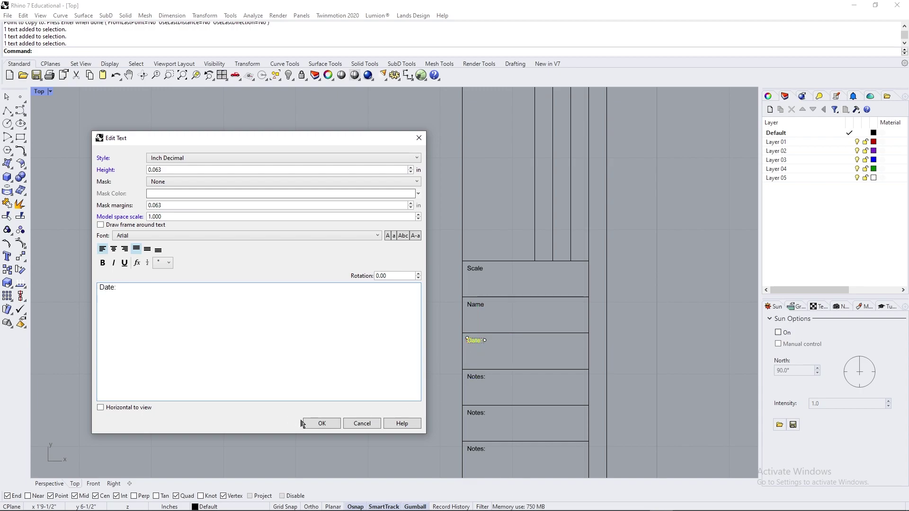
left_click(313, 423)
Add the missing colons so the labels read Name: and Scale:.
double_click(475, 306)
left_click(278, 311)
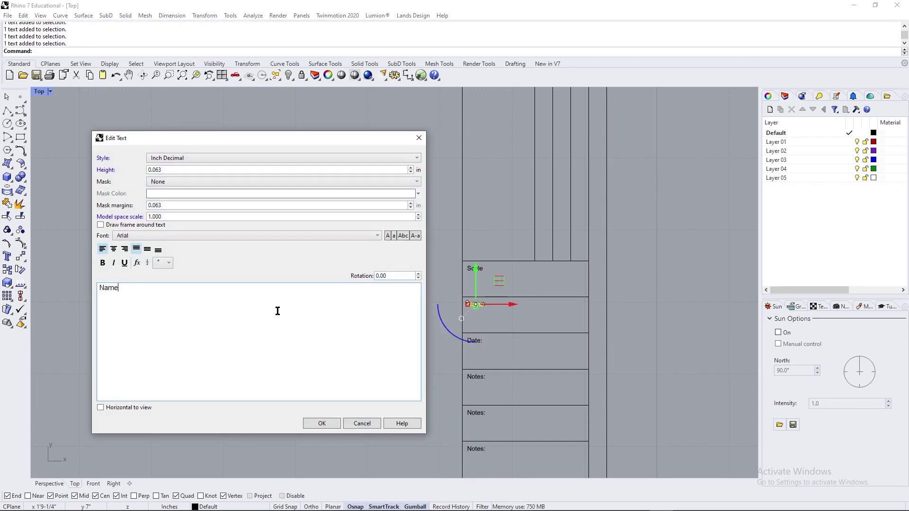
type(":")
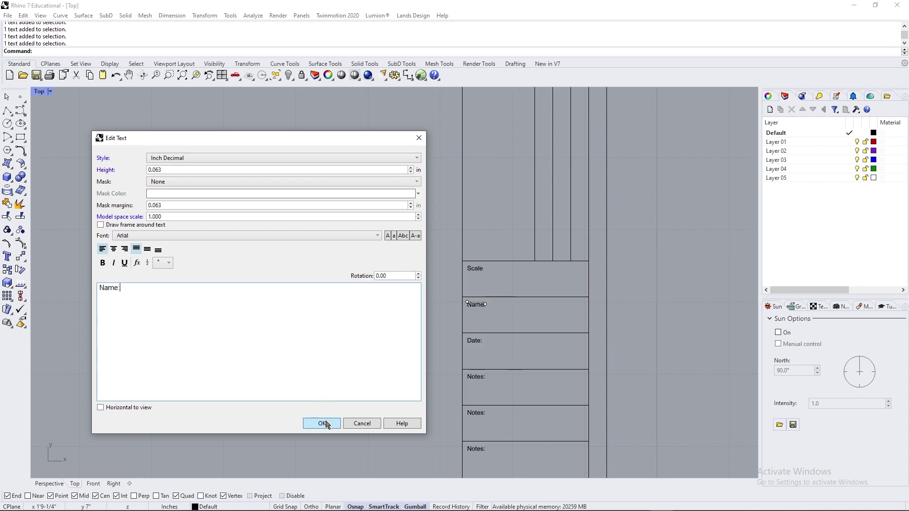
left_click(322, 423)
double_click(475, 269)
left_click(248, 295)
type(":")
left_click(313, 428)
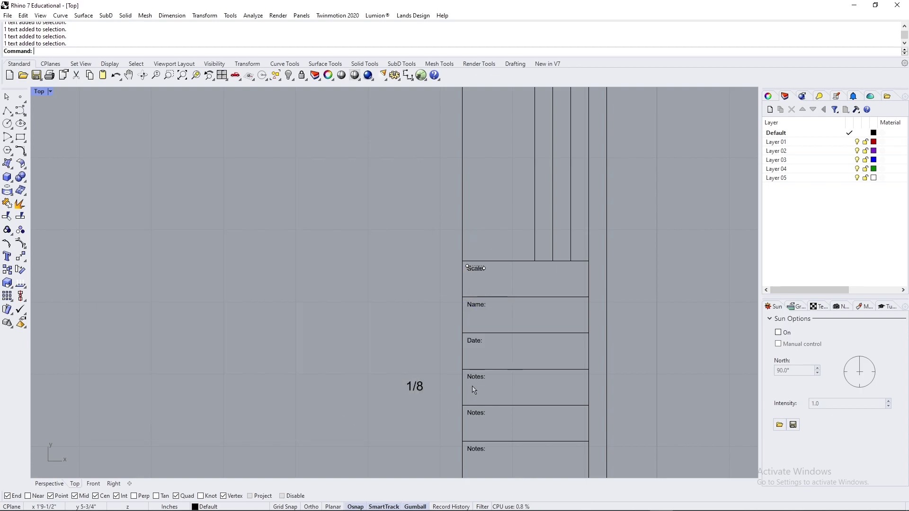
Relabel the remaining Notes: copies as Grade:, Sheet Name: and Sheet Number:.
double_click(483, 380)
type("Grade:")
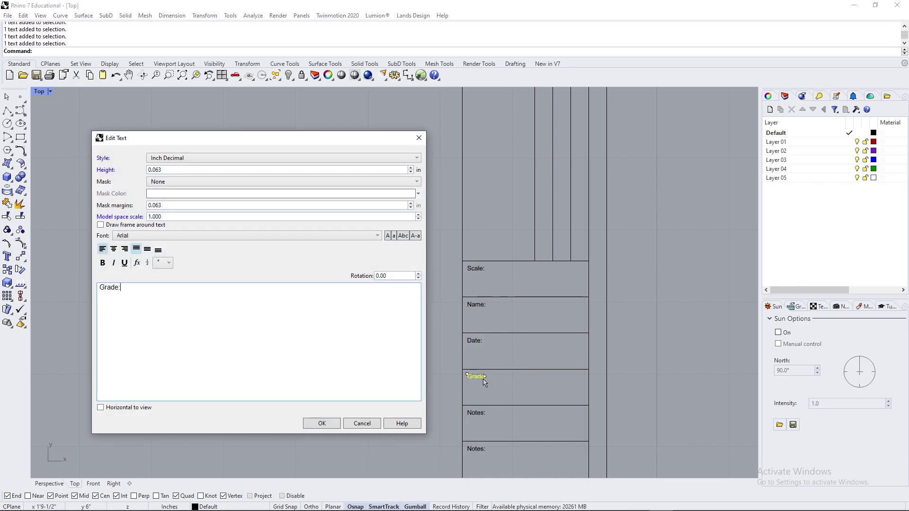
left_click(322, 423)
double_click(478, 415)
type("Sheet Titl")
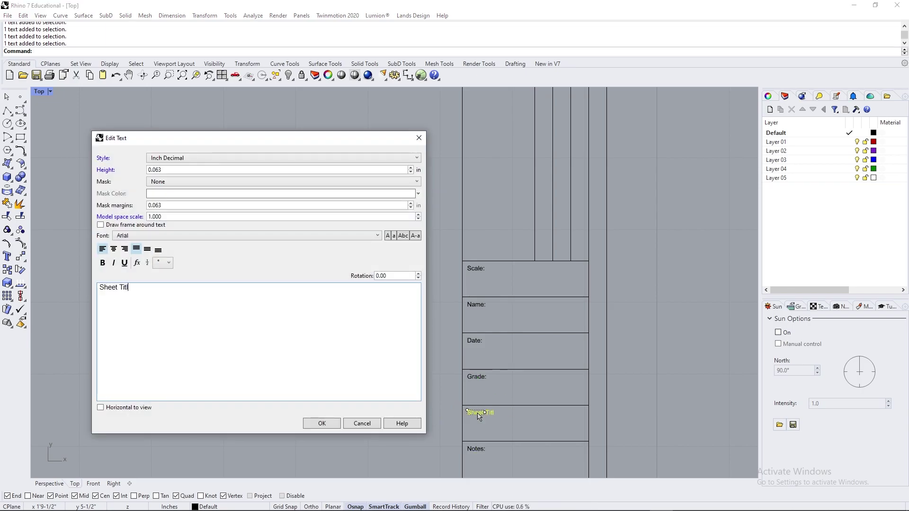
key("BackSpace")
key("BackSpace")
key("BackSpace")
key("BackSpace")
type("Name:")
left_click(338, 424)
right_click_drag(393, 414, 374, 323)
double_click(455, 358)
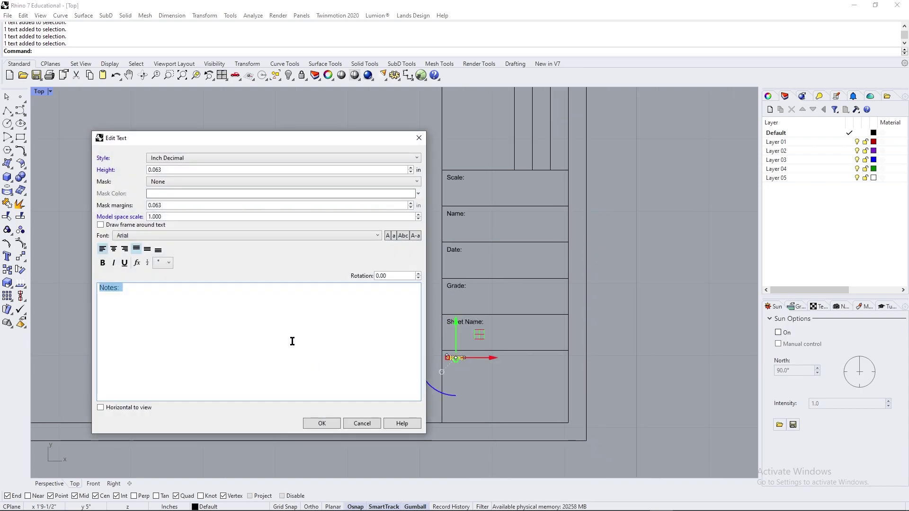
type("Sheet Numb")
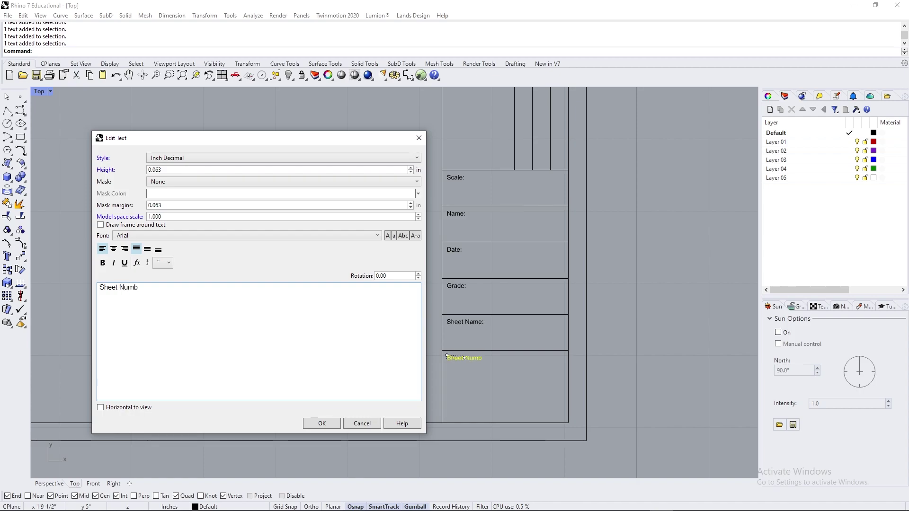
type("er:")
left_click(319, 423)
Move the 1/8 text up beside the Notes: label.
left_click(393, 296)
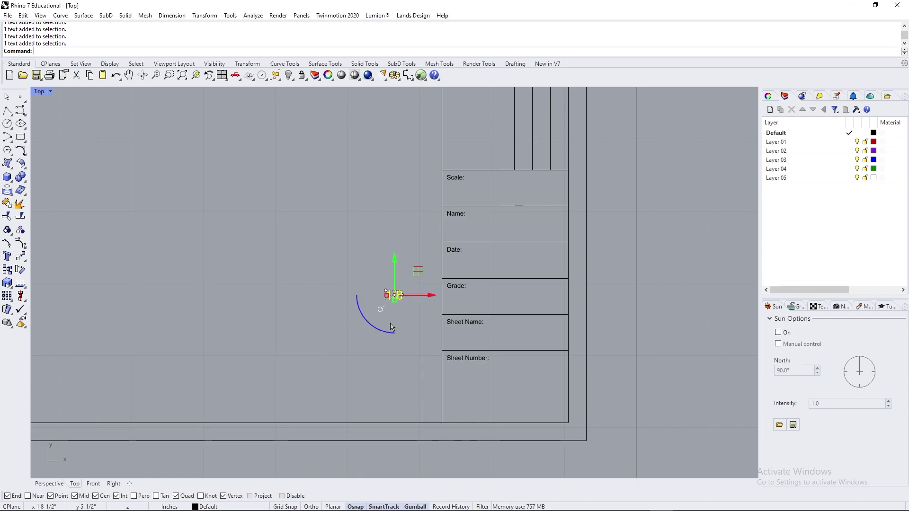
scroll(444, 344, "down", 5)
left_click_drag(435, 377, 487, 238)
scroll(423, 285, "up", 8)
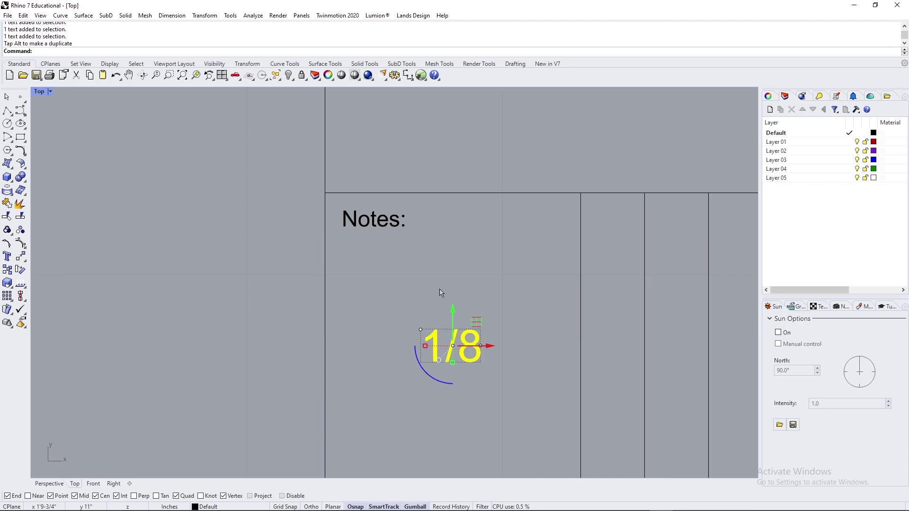
key("Return")
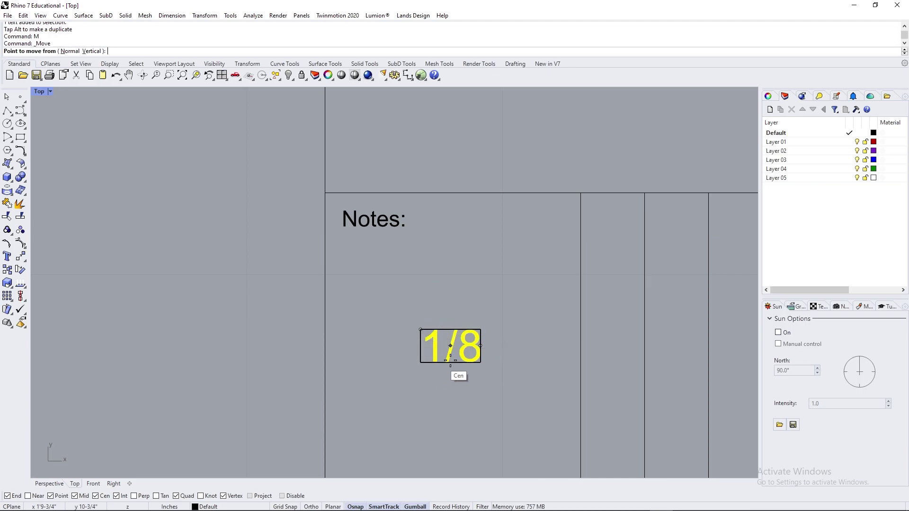
Move the 1/8 text to the Notes: label corner, then drag it further down.
left_click(420, 330)
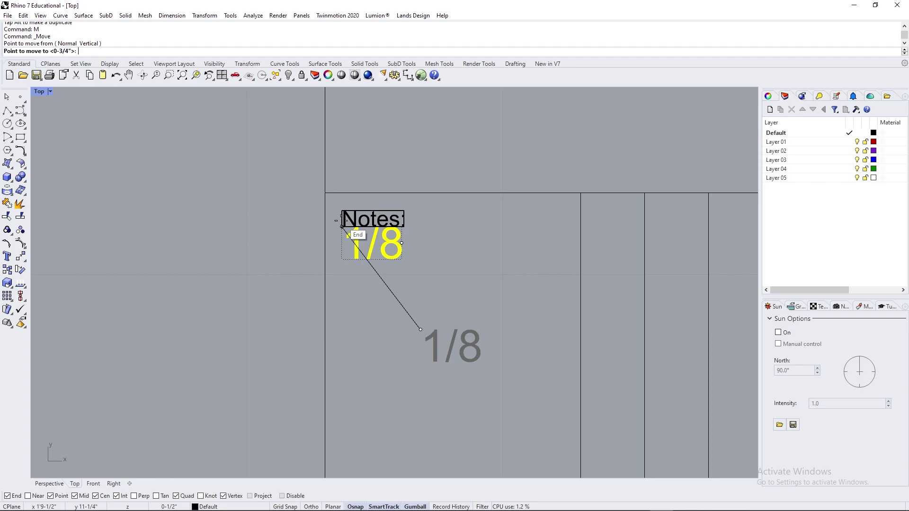
left_click(341, 225)
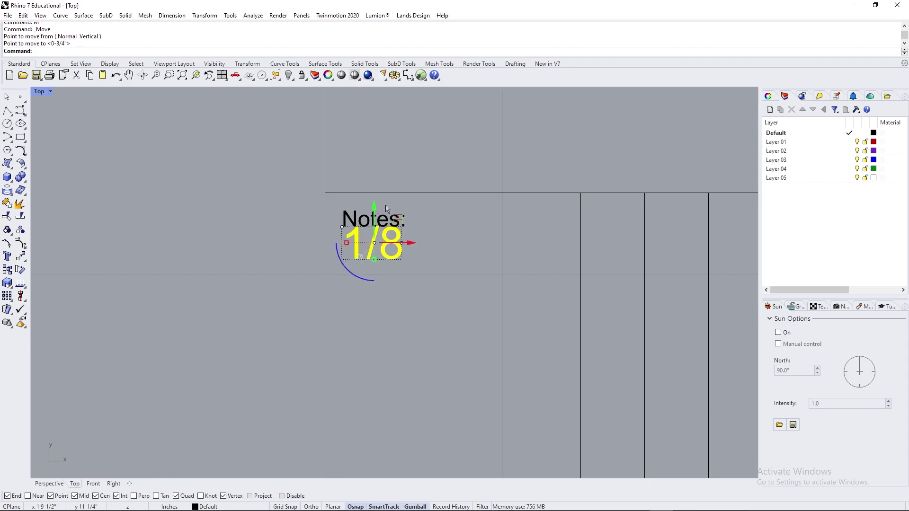
scroll(376, 209, "down", 6)
scroll(376, 192, "down", 3)
left_click_drag(375, 169, 375, 248)
scroll(370, 265, "up", 8)
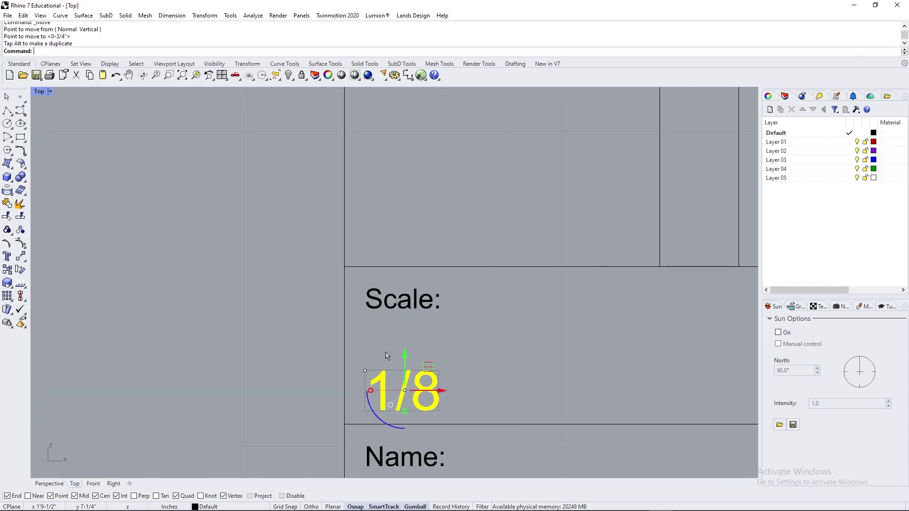
Move the 1/8 text again with M so it sits just below the Scale: label.
type("M")
key("Return")
left_click(365, 371)
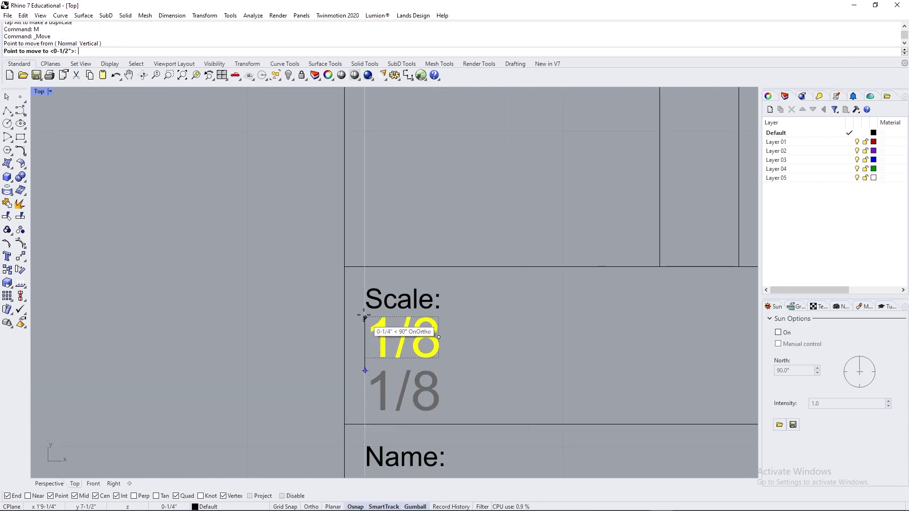
left_click(364, 308)
left_click_drag(404, 296, 405, 313)
key("Escape")
scroll(487, 313, "down", 5)
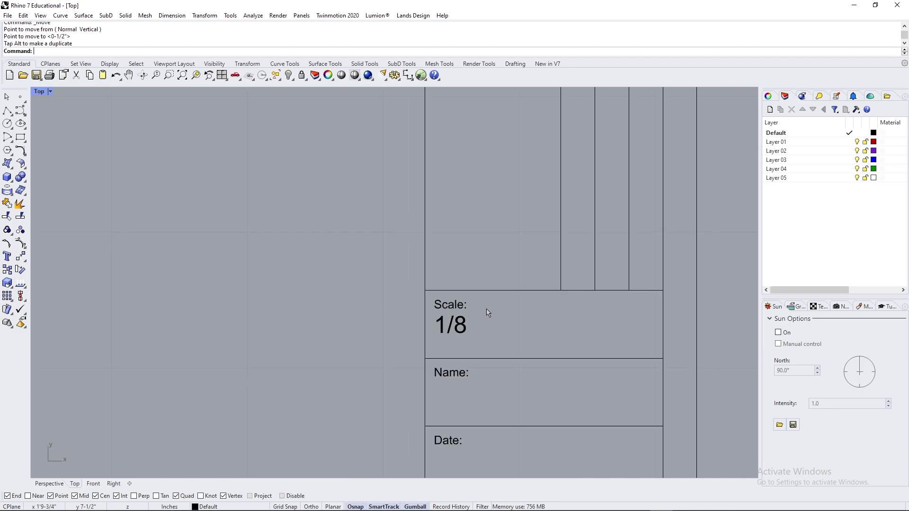
scroll(493, 329, "down", 8)
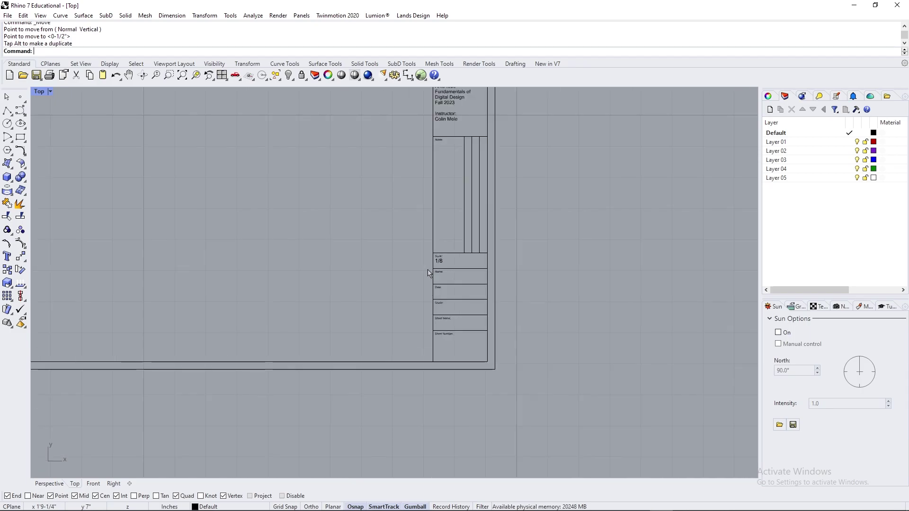
Copy the 1/8 text into the Name, Date and Sheet Name boxes.
left_click(530, 353)
scroll(529, 355, "up", 6)
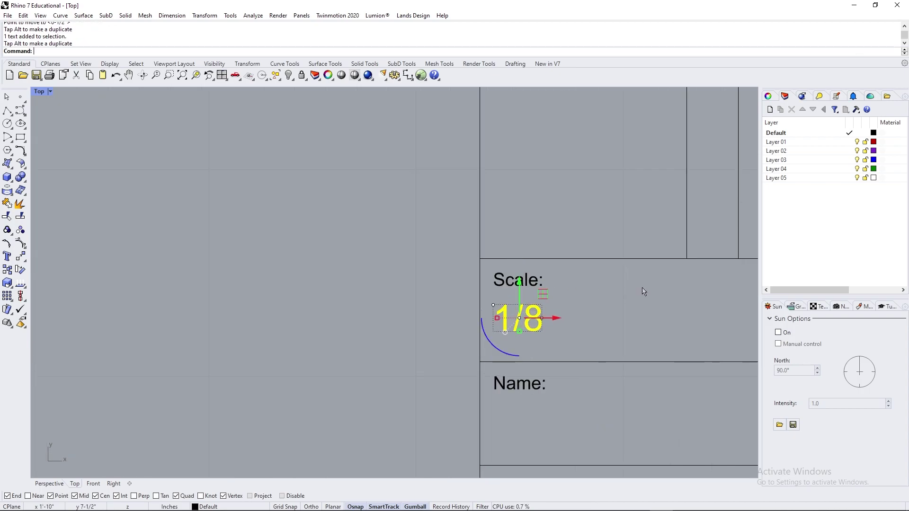
key("Escape")
scroll(542, 298, "down", 3)
left_click(538, 308)
key("Return")
left_click(511, 274)
left_click(511, 329)
left_click(511, 384)
right_click_drag(511, 439, 490, 320)
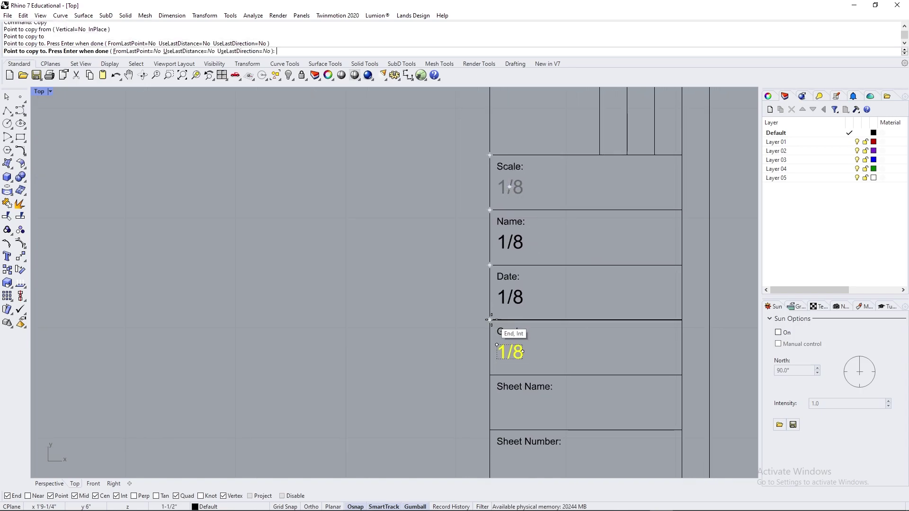
left_click(490, 375)
right_click_drag(490, 375, 487, 296)
right_click_drag(406, 268, 404, 234)
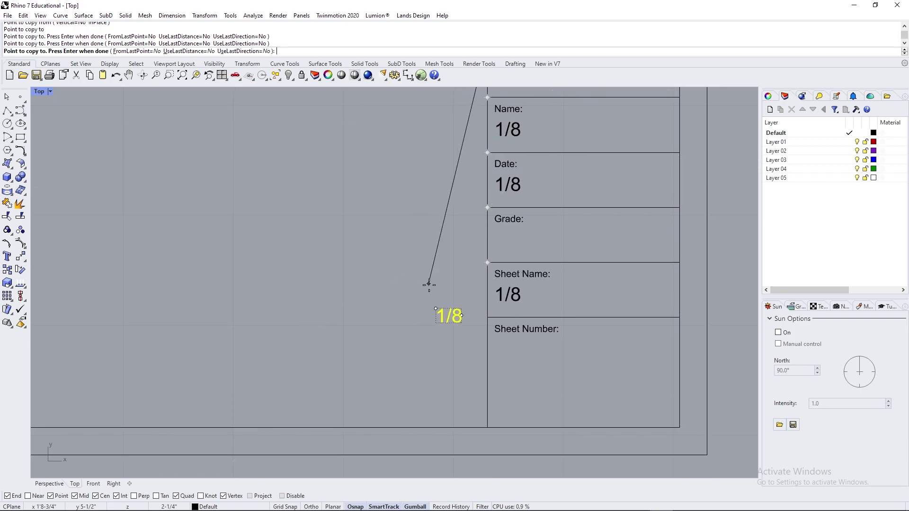
key("Return")
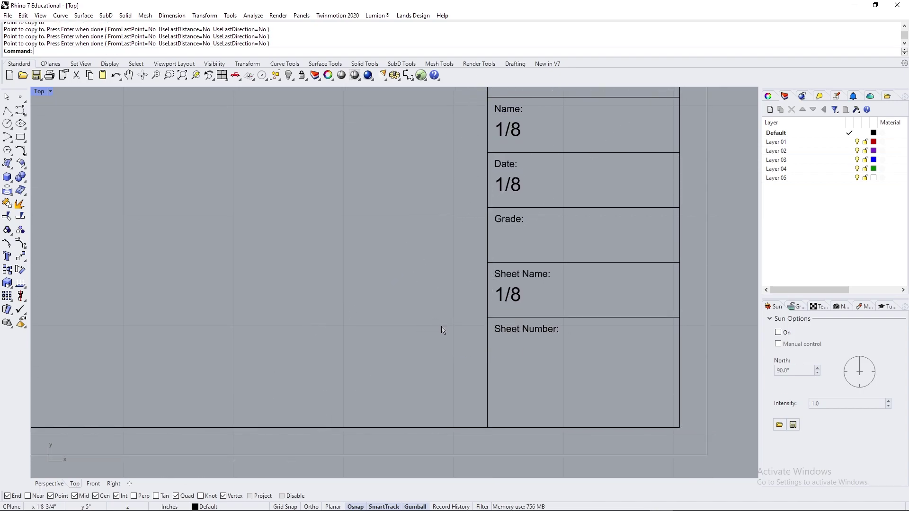
Change the Scale text to 1:1 and the Name text to the designer's name.
right_click_drag(481, 142, 444, 282)
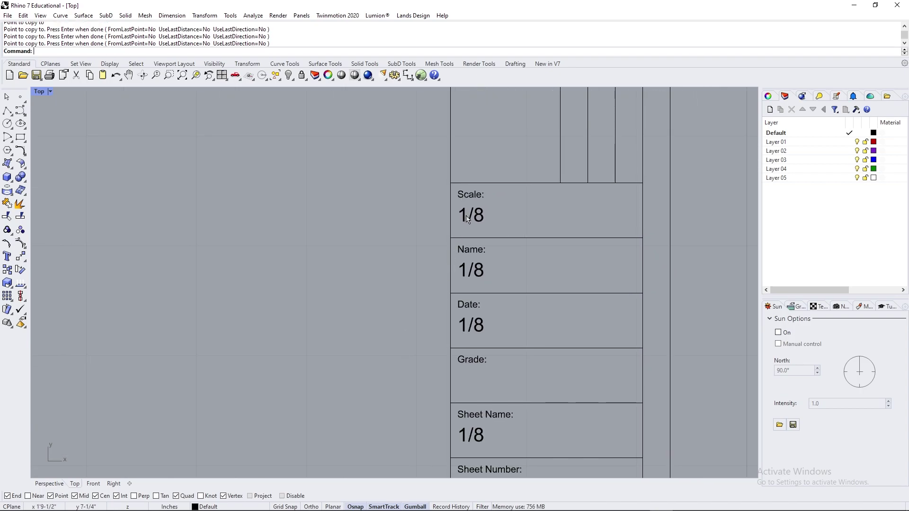
double_click(467, 218)
type("1:1")
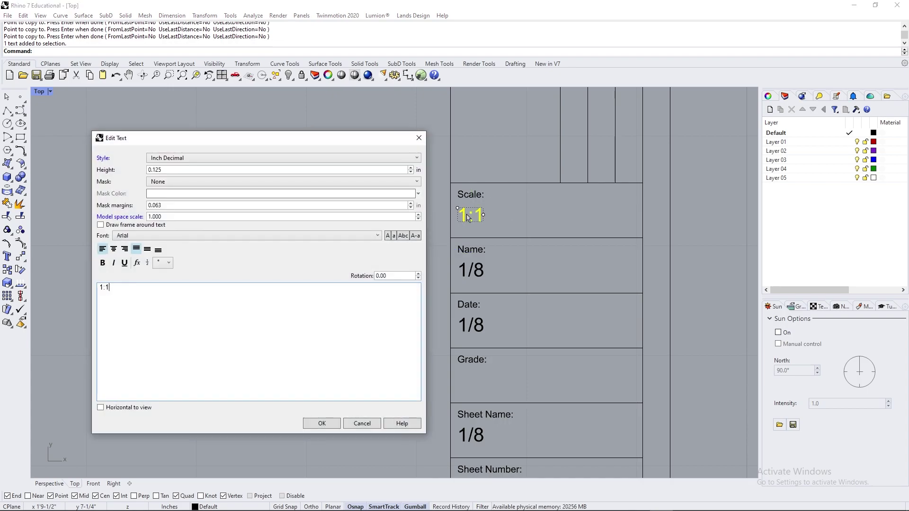
left_click(321, 423)
double_click(469, 269)
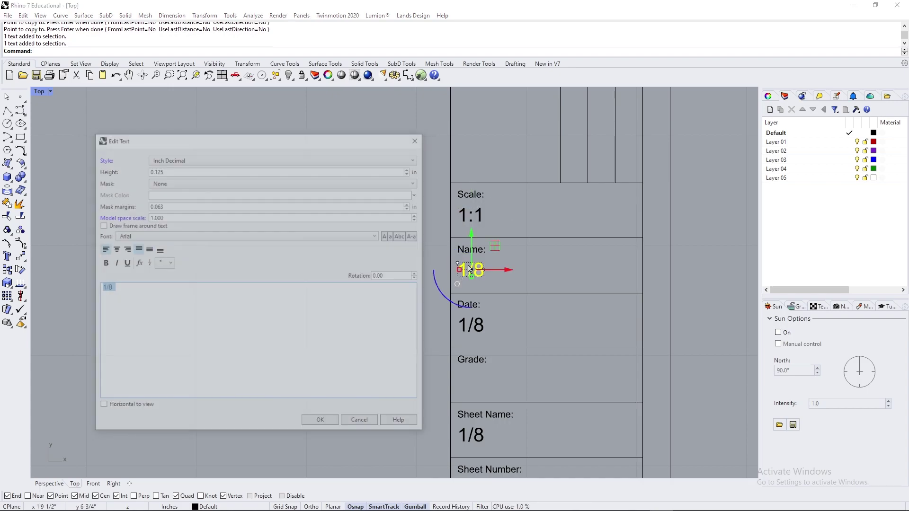
type("Jane Doe")
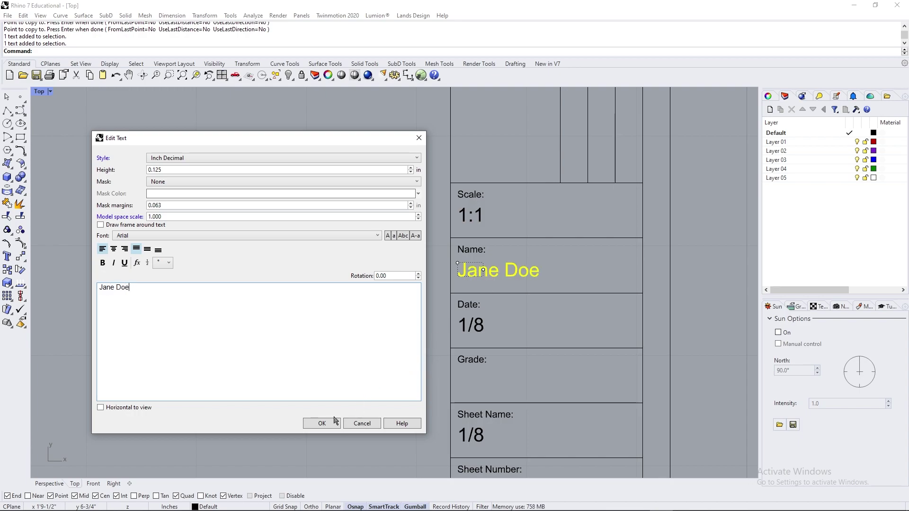
left_click(321, 423)
Change the Date text to Aug 25th, 2023 and the Sheet Name text to A1: DHD.
double_click(482, 333)
type("Aug")
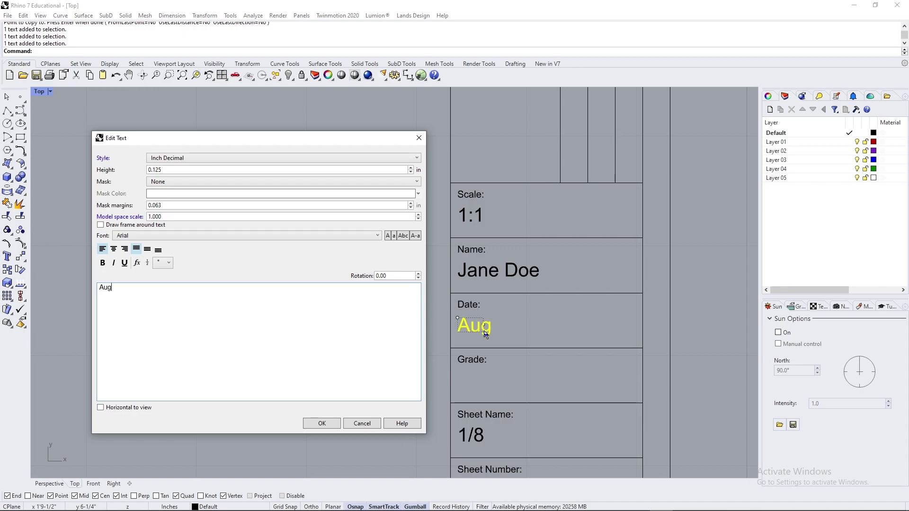
type(" 25th, 2023")
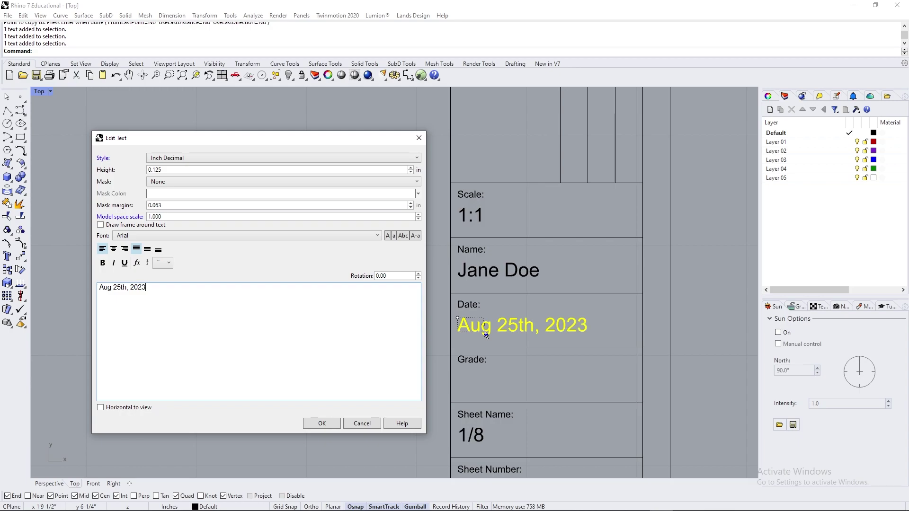
left_click(322, 423)
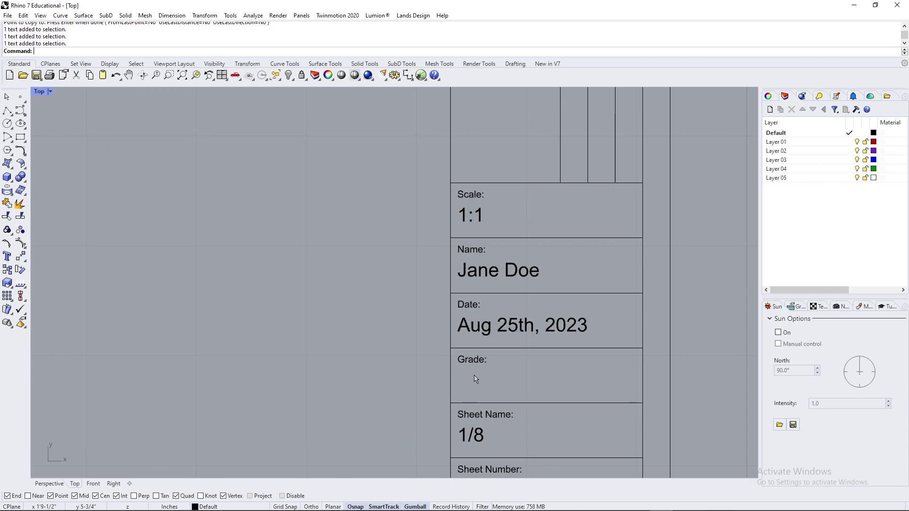
right_click_drag(476, 388, 493, 264)
double_click(473, 298)
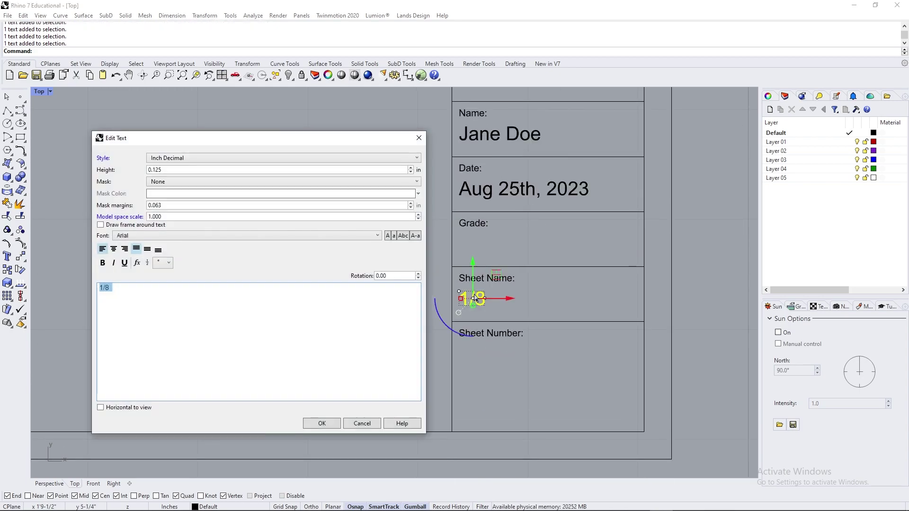
type("A1: DHD")
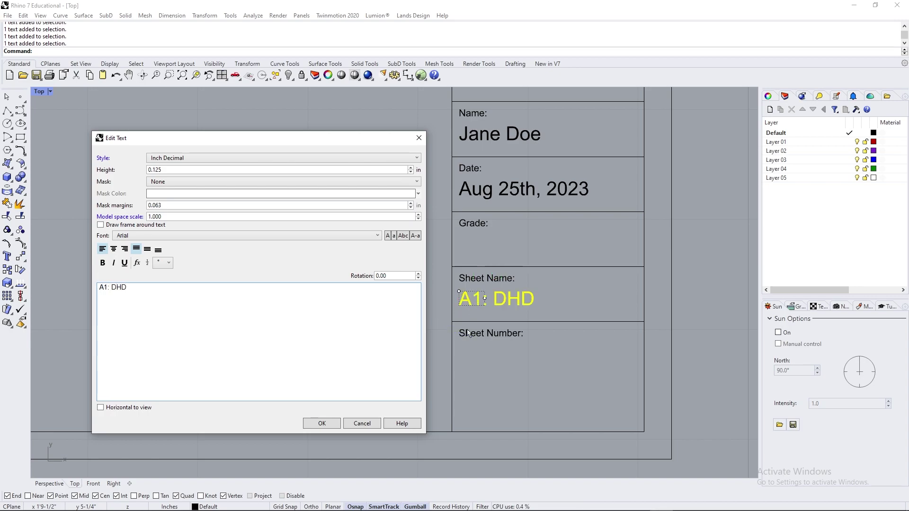
left_click(325, 423)
Alt-duplicate A1: DHD into Sheet Number and retype it as A-1 with height 0.5.
left_click(482, 302)
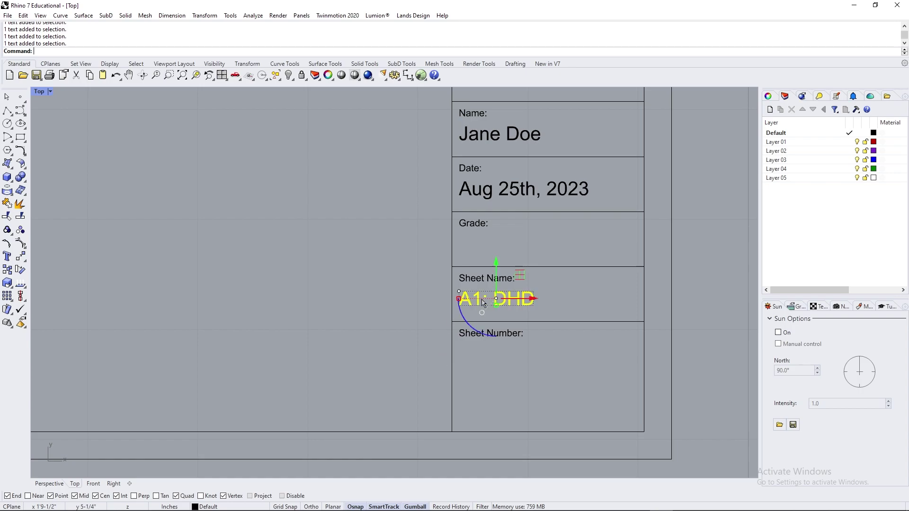
key("alt")
left_click_drag(496, 263, 501, 349)
left_click(552, 351)
double_click(502, 393)
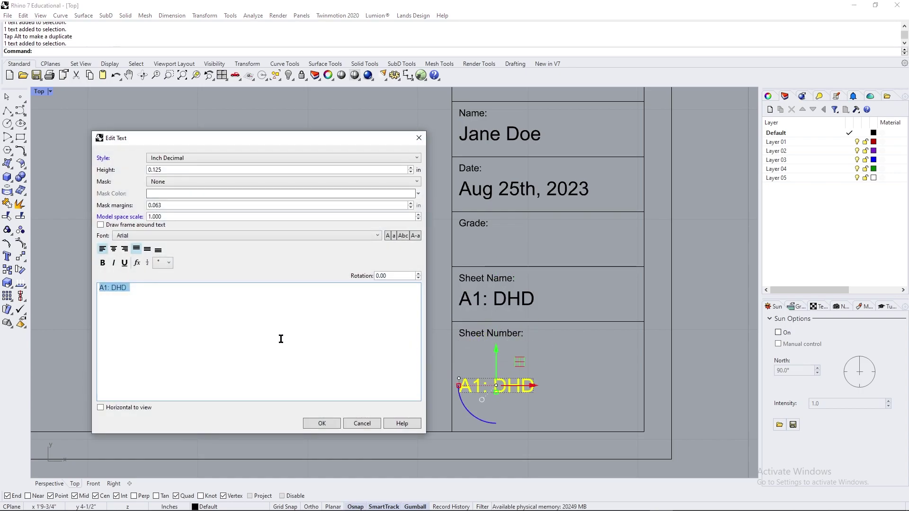
type("A-1")
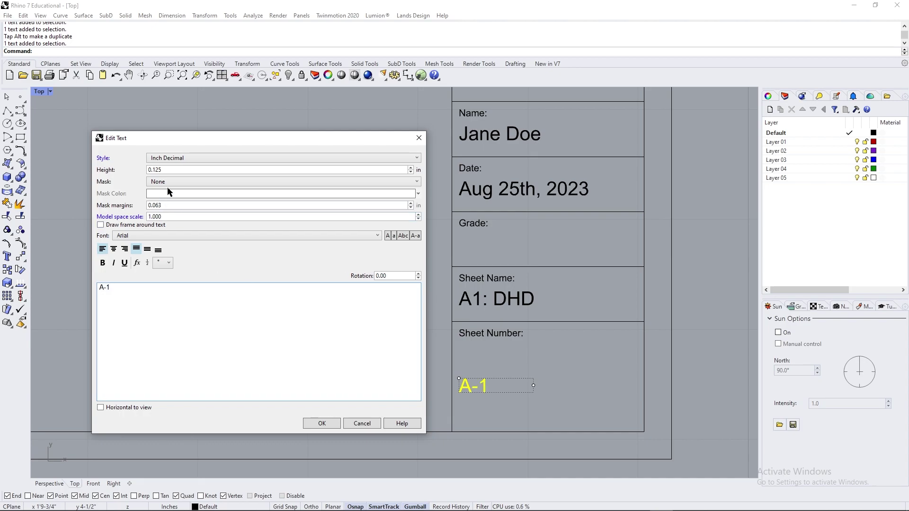
left_click_drag(180, 170, 128, 171)
type(".5")
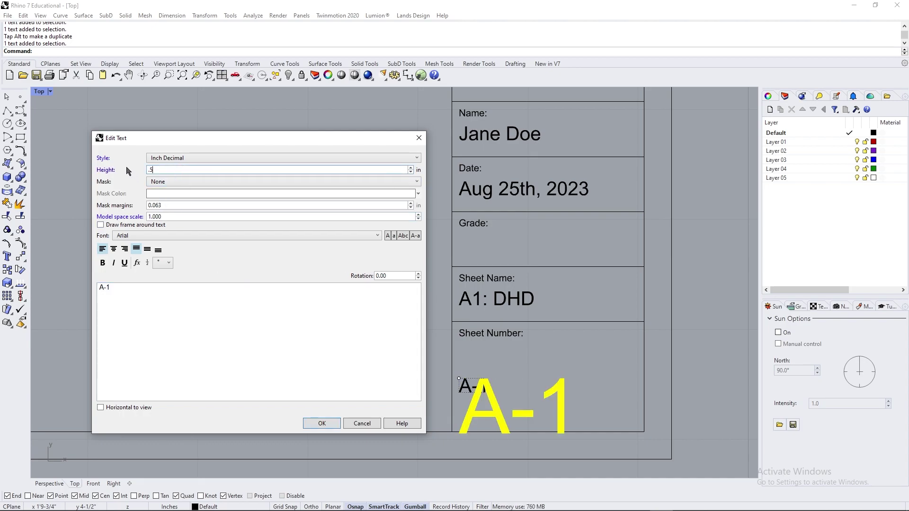
key("Return")
left_click(487, 401)
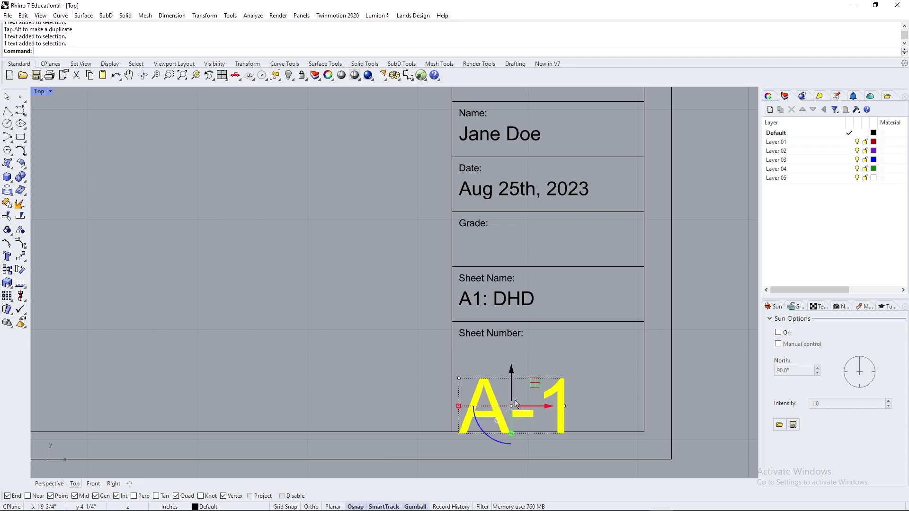
key("Escape")
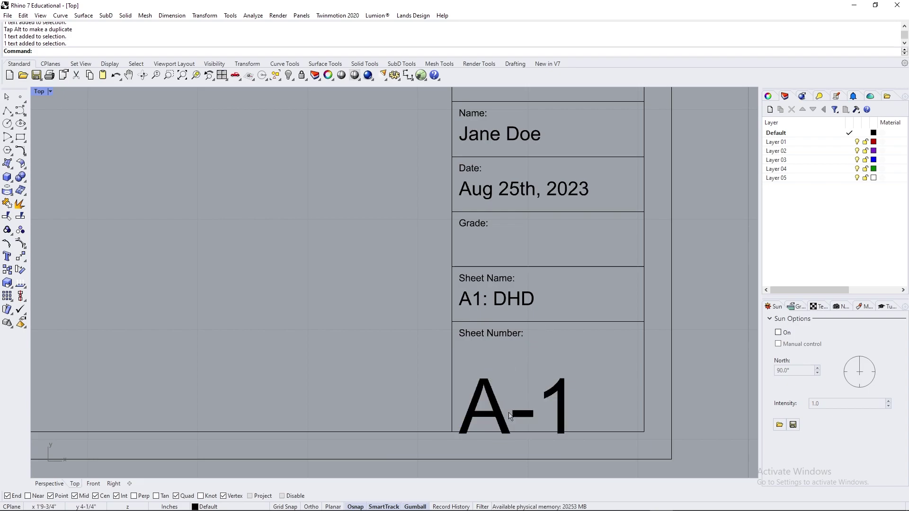
Try repositioning the A-1 text by dragging, then cancel the move.
left_click(521, 402)
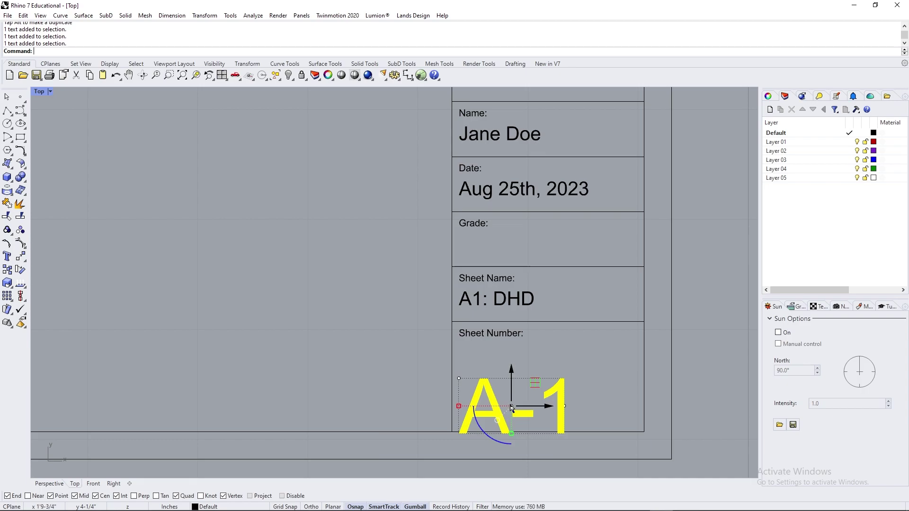
left_click_drag(512, 408, 457, 322)
left_click(362, 351)
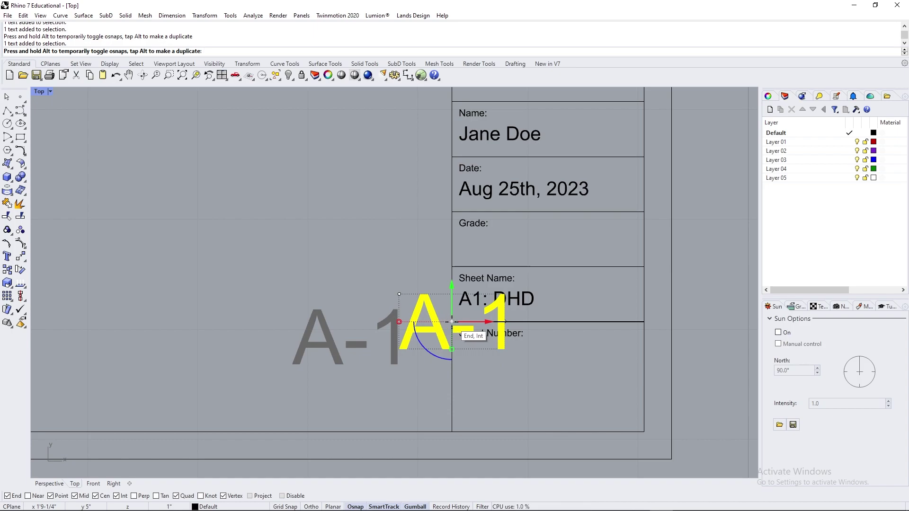
left_click_drag(455, 323, 337, 356)
key("Escape")
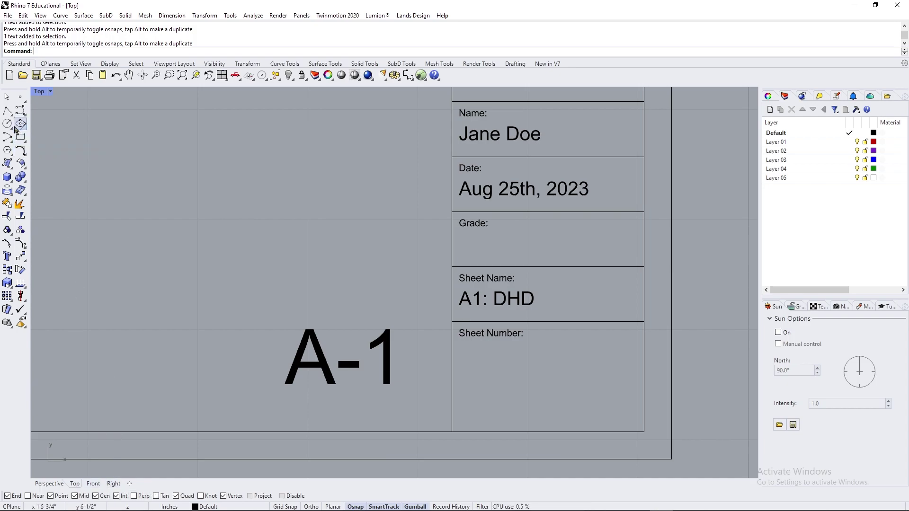
Draw a helper rectangle over the Sheet Number box.
left_click(20, 137)
left_click(452, 322)
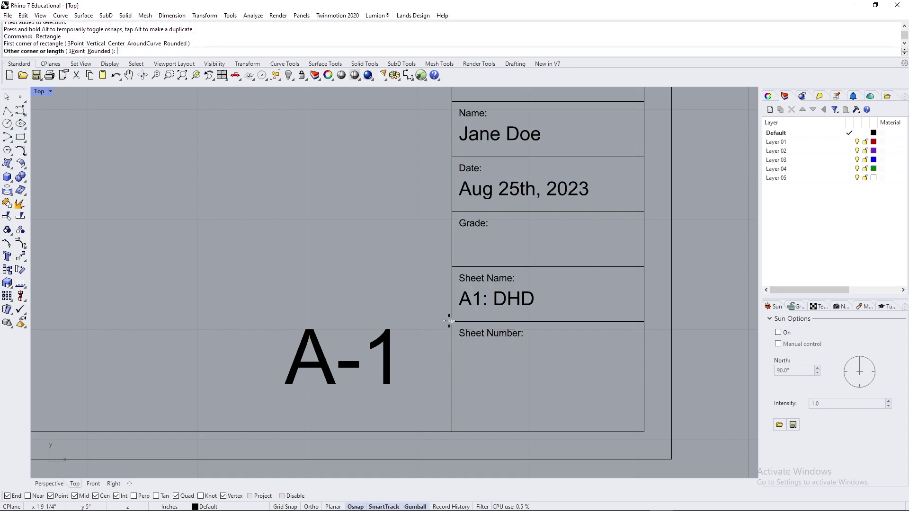
left_click(643, 432)
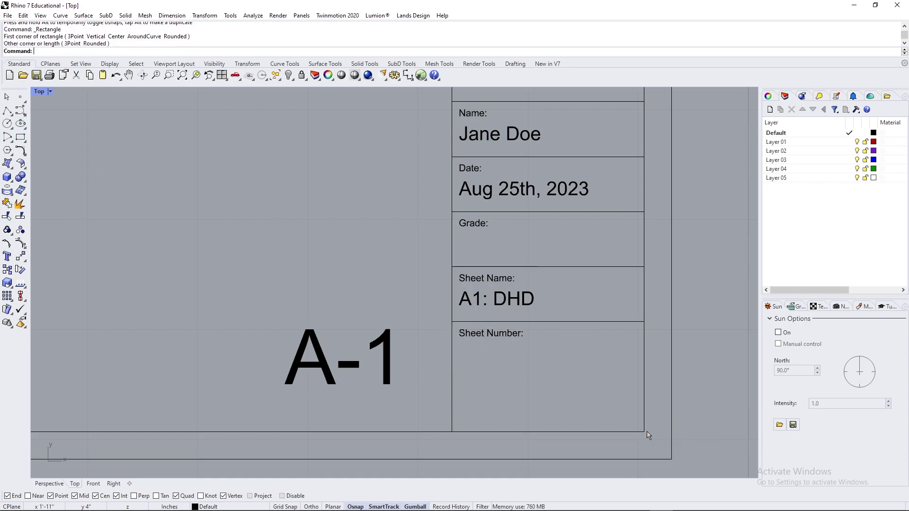
left_click(402, 367)
left_click(493, 377)
left_click(455, 391)
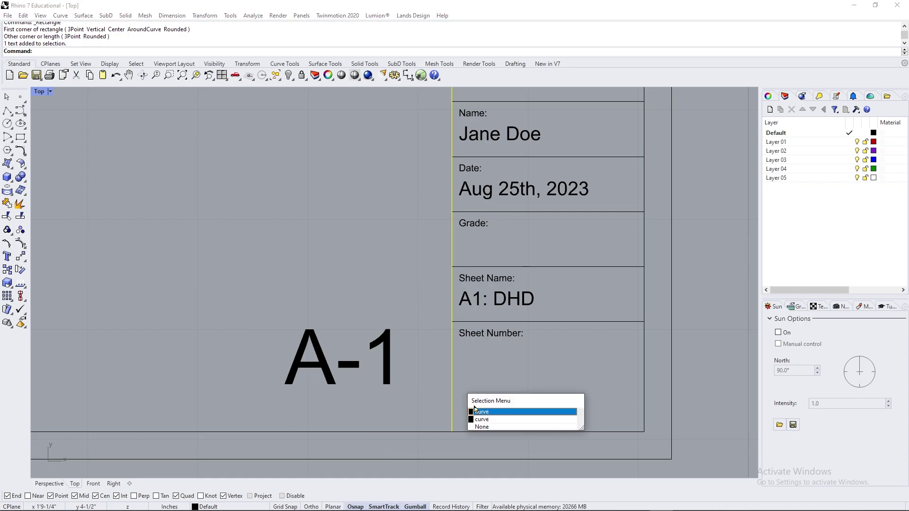
left_click(482, 419)
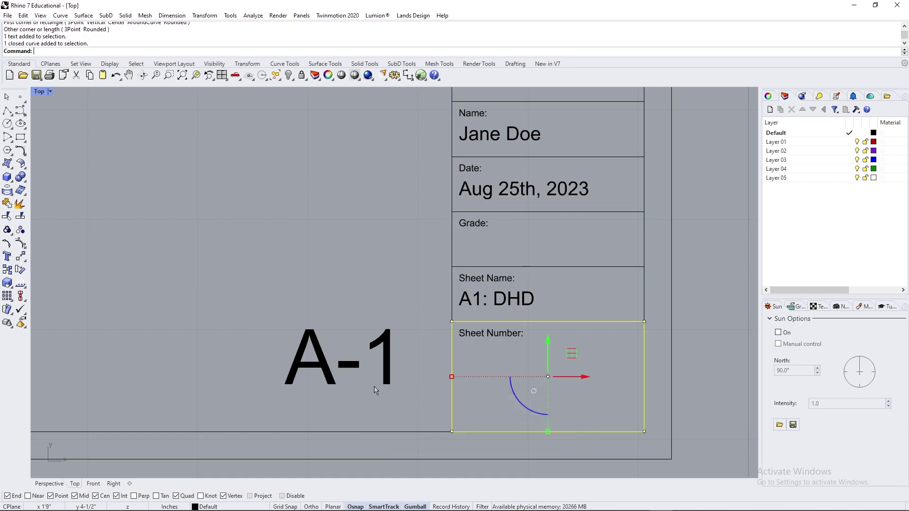
Snap A-1's centre to the rectangle's centre, delete the rectangle, and view the whole sheet.
left_click(349, 365)
left_click_drag(339, 361, 406, 389)
left_click_drag(567, 349, 587, 327)
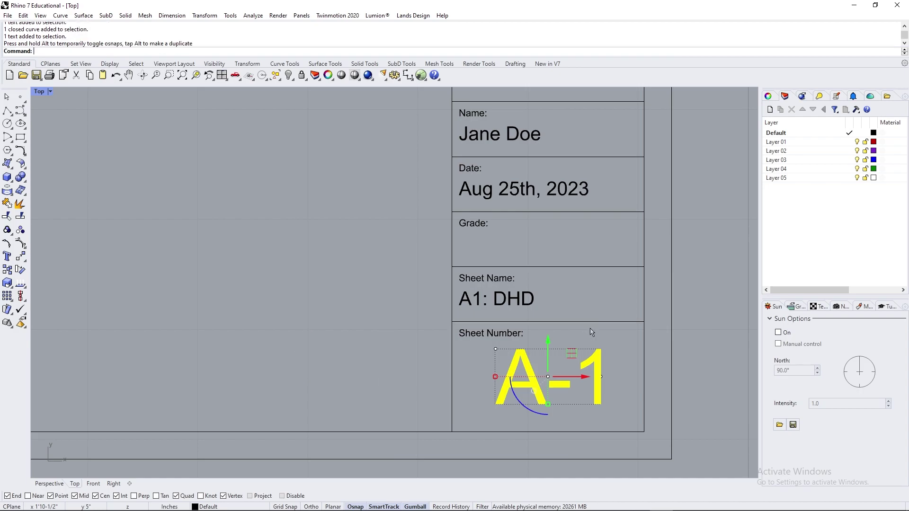
left_click(593, 326)
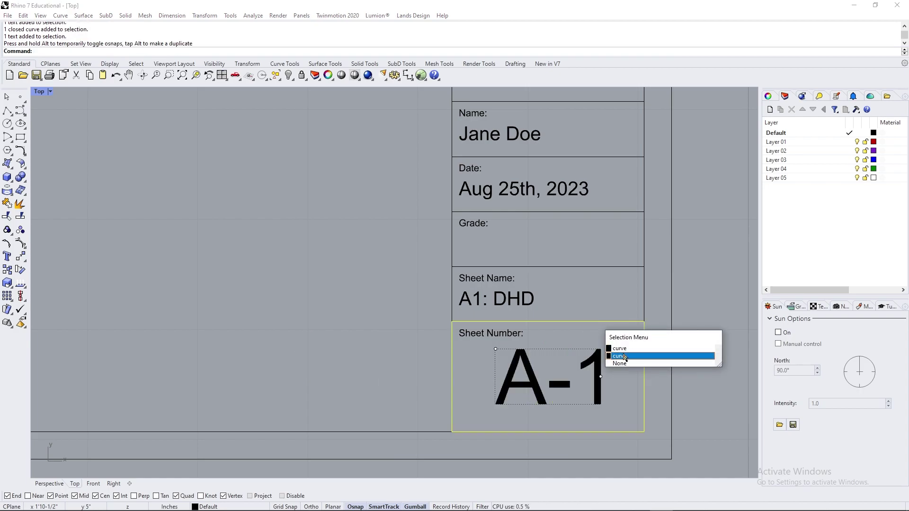
left_click(622, 354)
key("Delete")
scroll(385, 345, "down", 6)
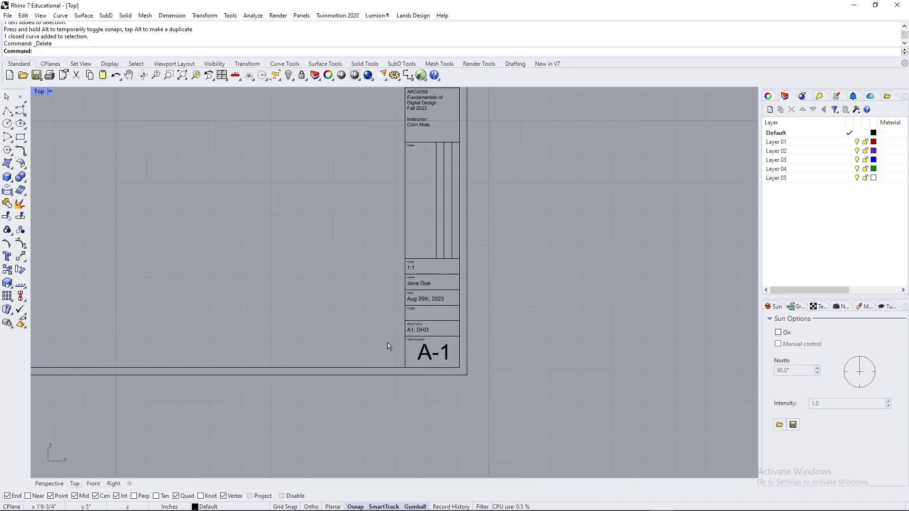
right_click_drag(306, 282, 434, 329)
scroll(433, 328, "up", 5)
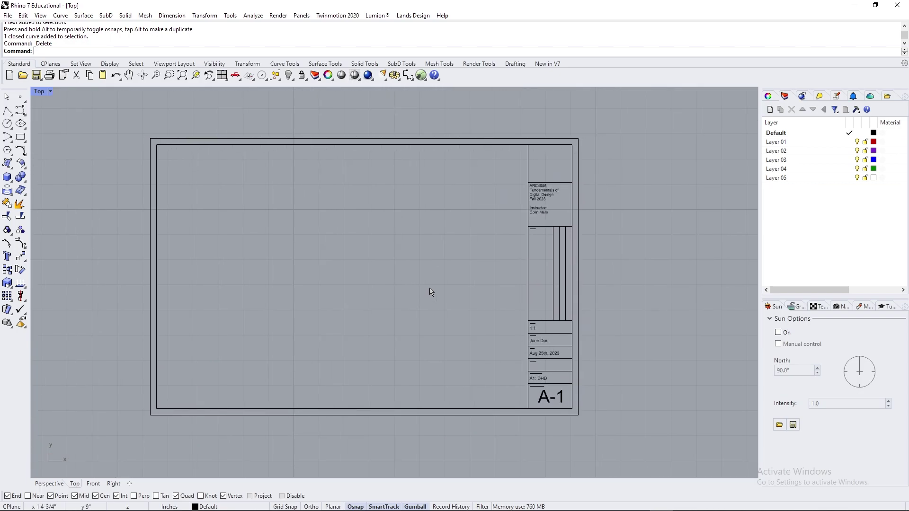
Drag FIU_Architecture.png from the Downloads folder into the Top viewport.
right_click_drag(506, 217, 383, 346)
scroll(456, 263, "up", 3)
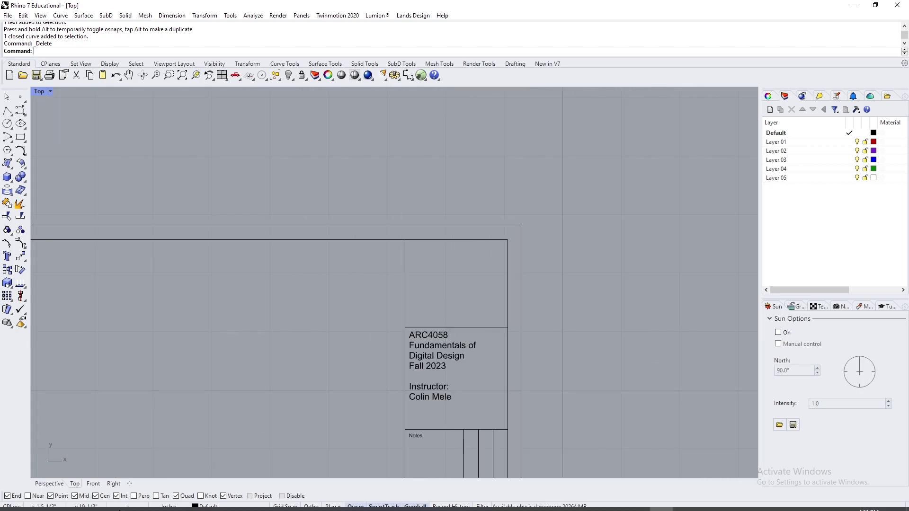
mouse_move(105, 502)
left_click(52, 456)
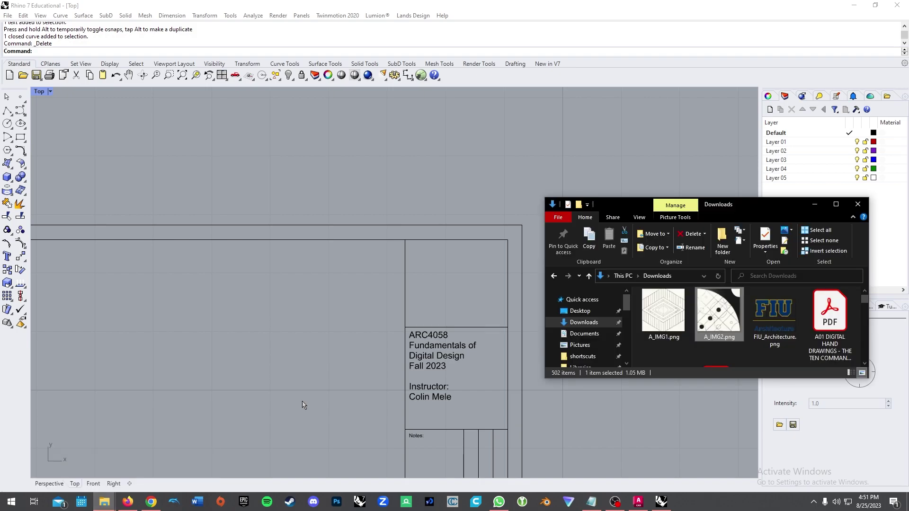
left_click_drag(778, 314, 440, 174)
left_click_drag(541, 248, 326, 274)
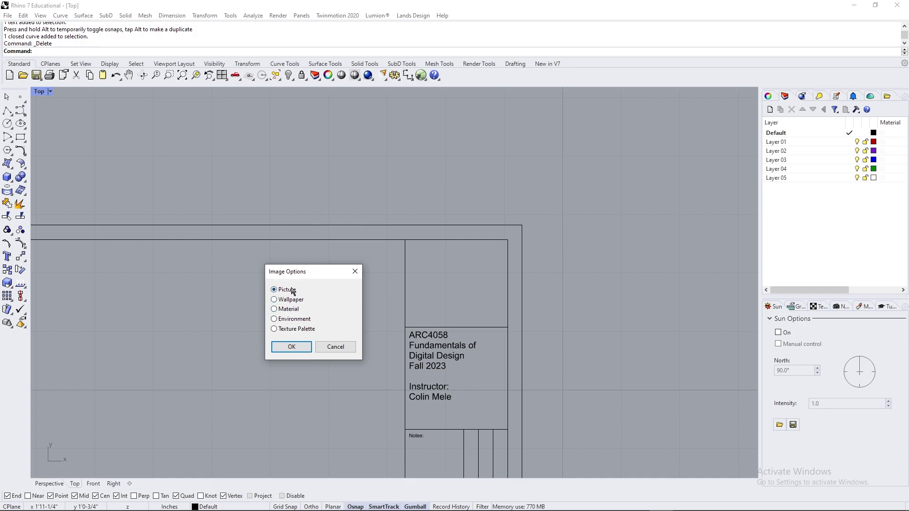
Abandon the half-placed logo picture and the unfinished helper rectangle.
left_click(293, 346)
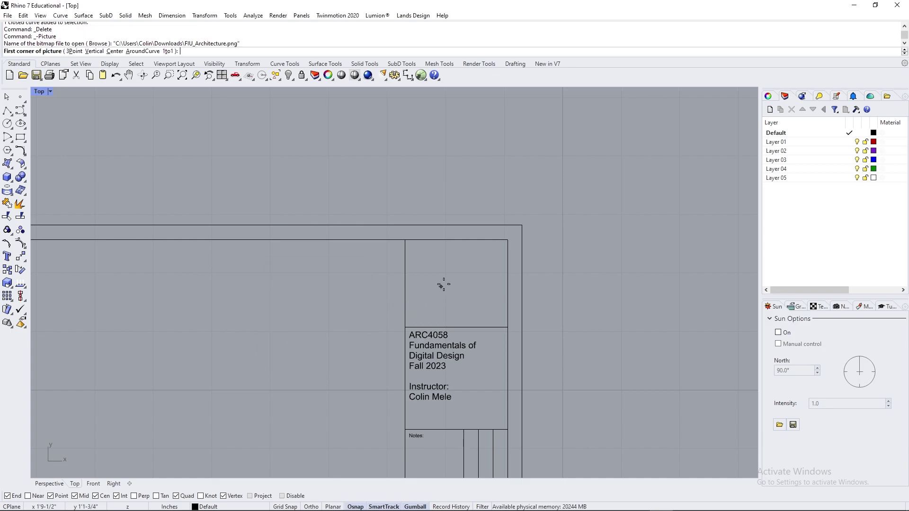
left_click(405, 323)
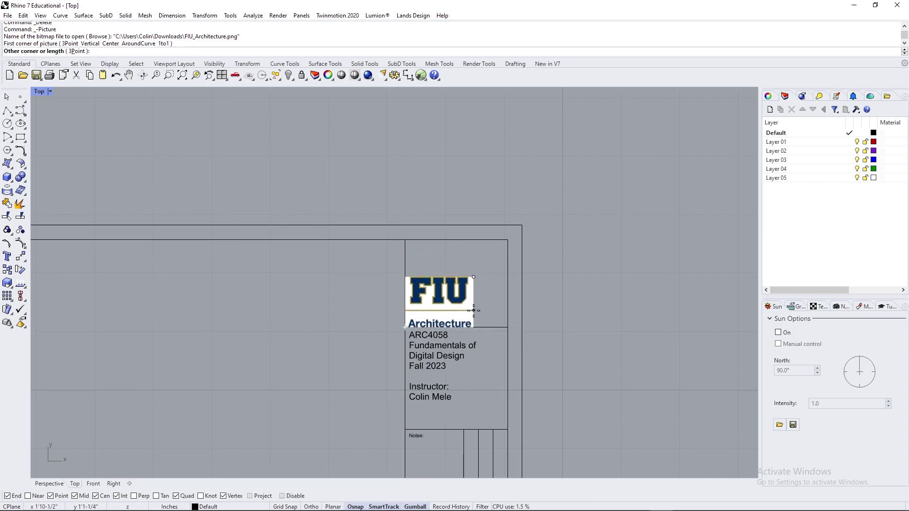
type("1")
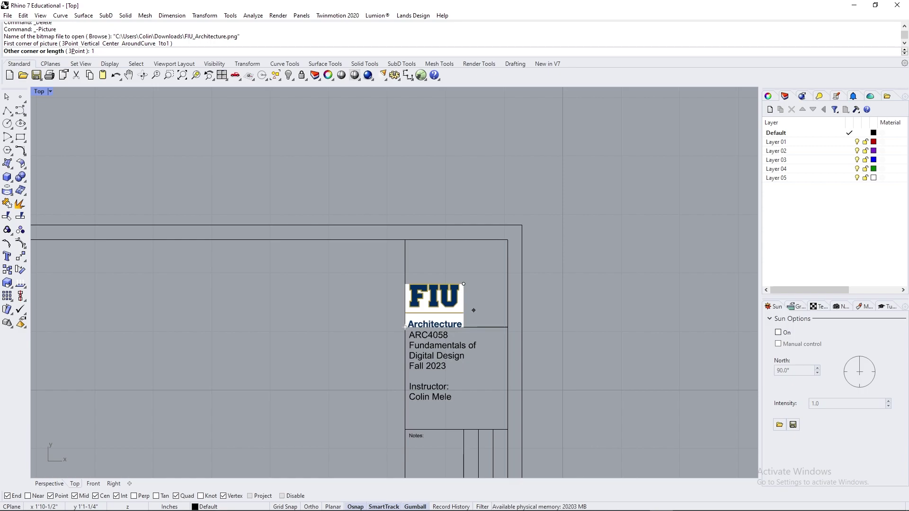
key("Escape")
type("rectangle")
key("Return")
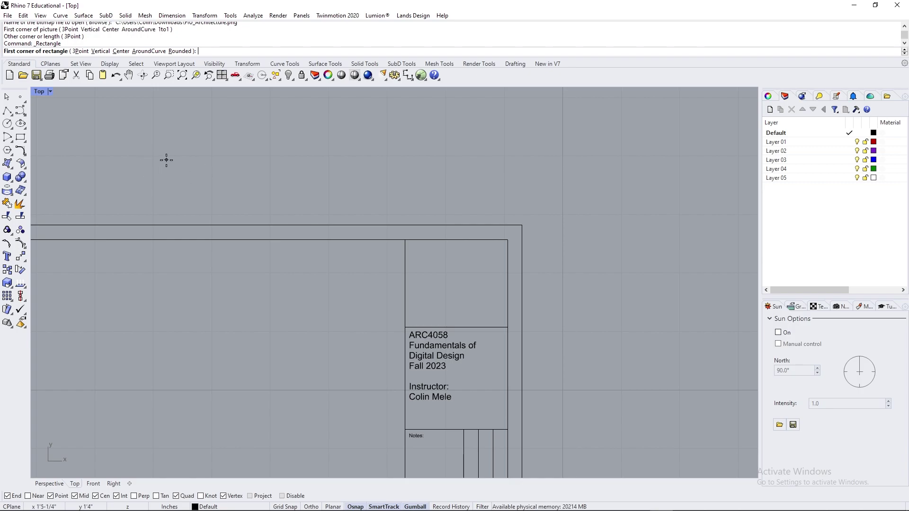
left_click(406, 323)
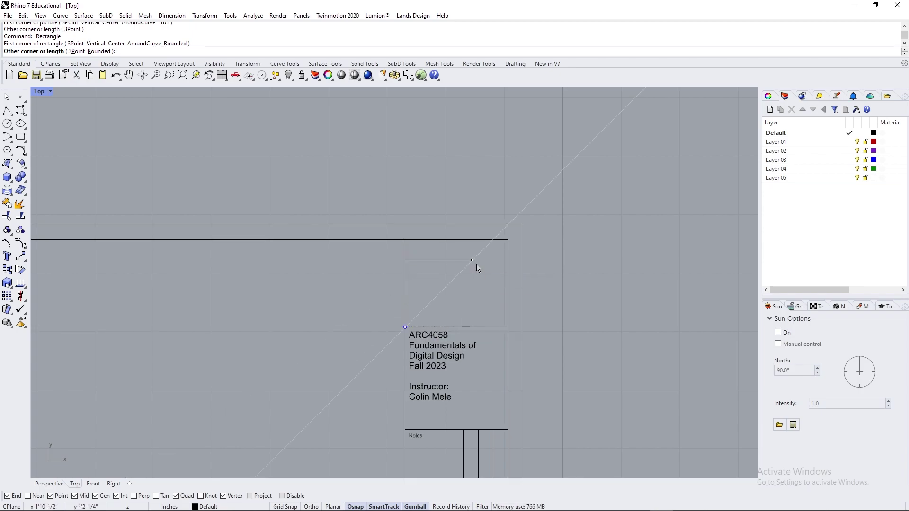
key("Escape")
Drag FIU_Architecture.png from the Downloads folder onto Rhino's Top viewport.
mouse_move(114, 501)
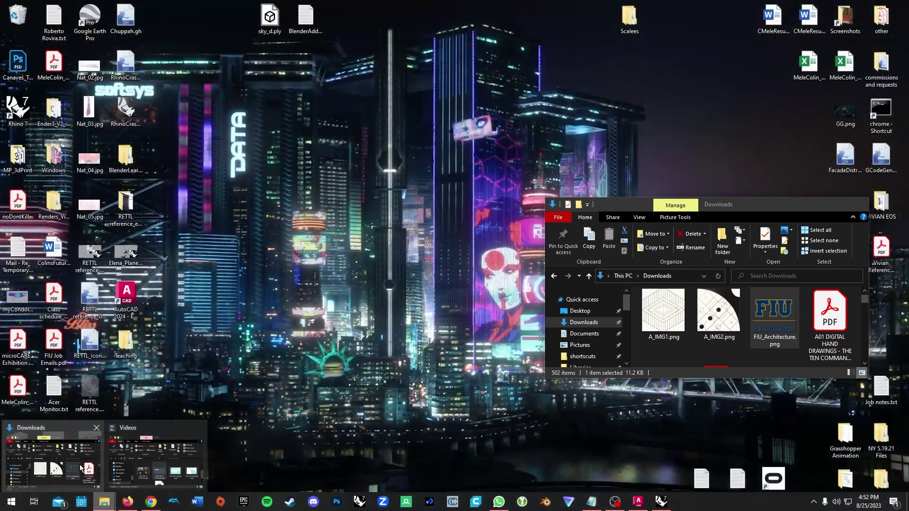
left_click(52, 455)
left_click_drag(779, 313, 416, 276)
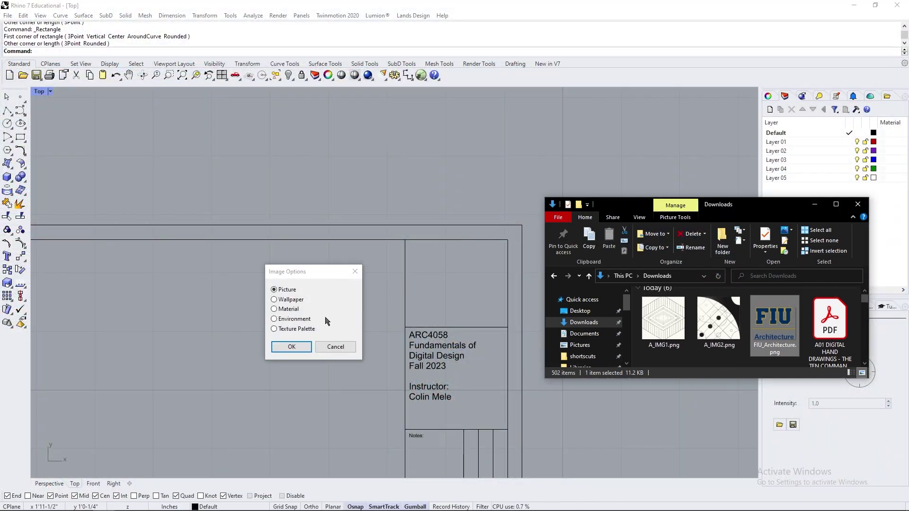
Place the FIU Architecture logo picture by picking two corners at the title block.
left_click(296, 347)
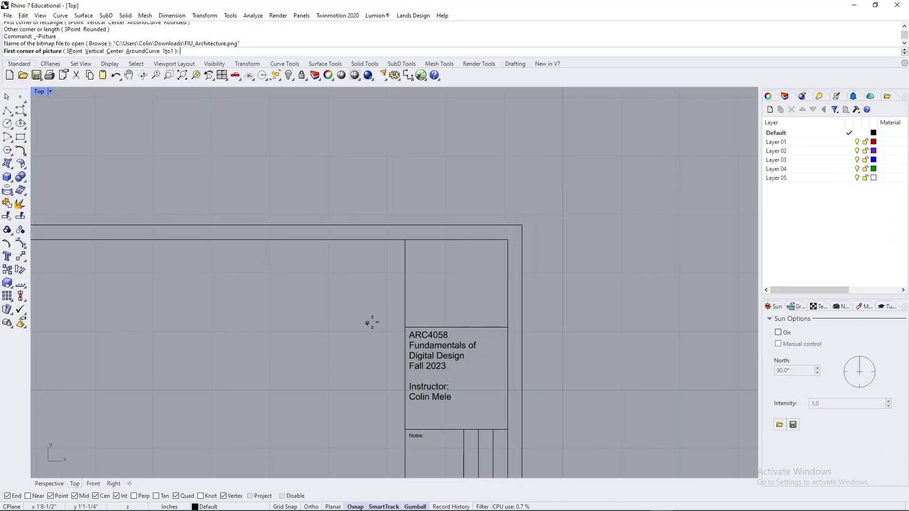
left_click(405, 327)
left_click(484, 289)
left_click(451, 290)
scroll(452, 290, "up", 2)
scroll(456, 291, "up", 1)
Move the logo picture left, out of the title block.
left_click(661, 318)
left_click(444, 320)
left_click(537, 306)
left_click(462, 253)
left_click_drag(433, 312, 190, 297)
left_click(334, 250)
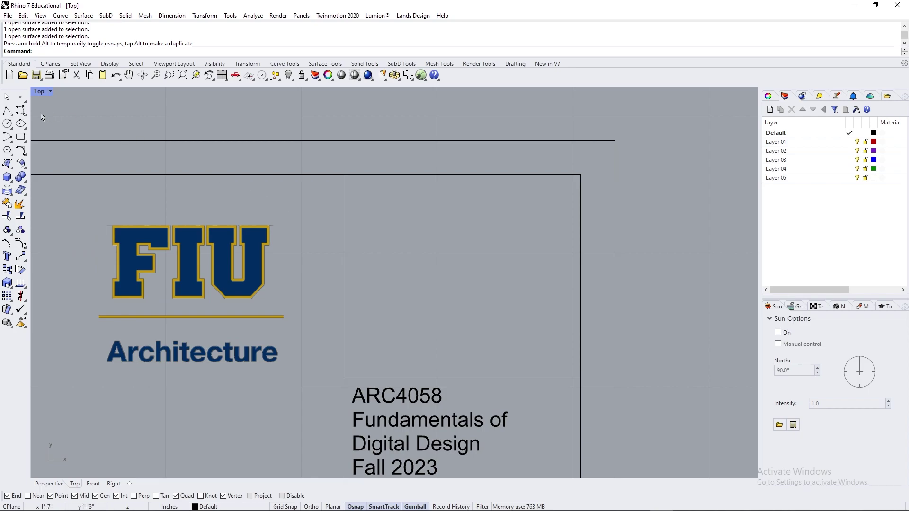
Draw a helper rectangle over the title block's top cell.
left_click(20, 138)
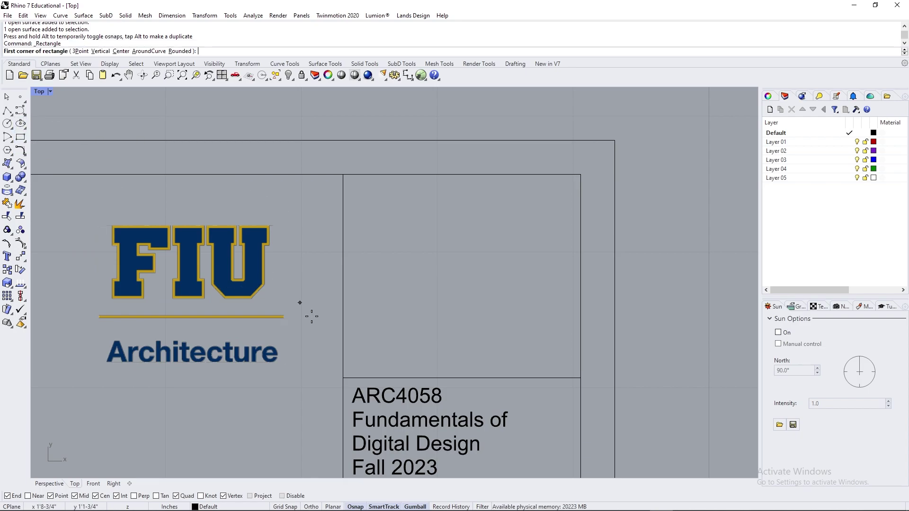
left_click(342, 377)
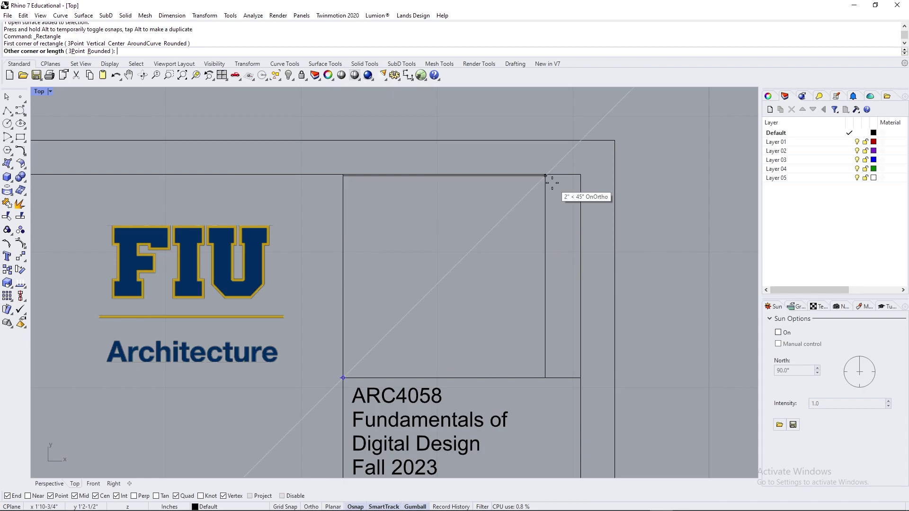
left_click(581, 174)
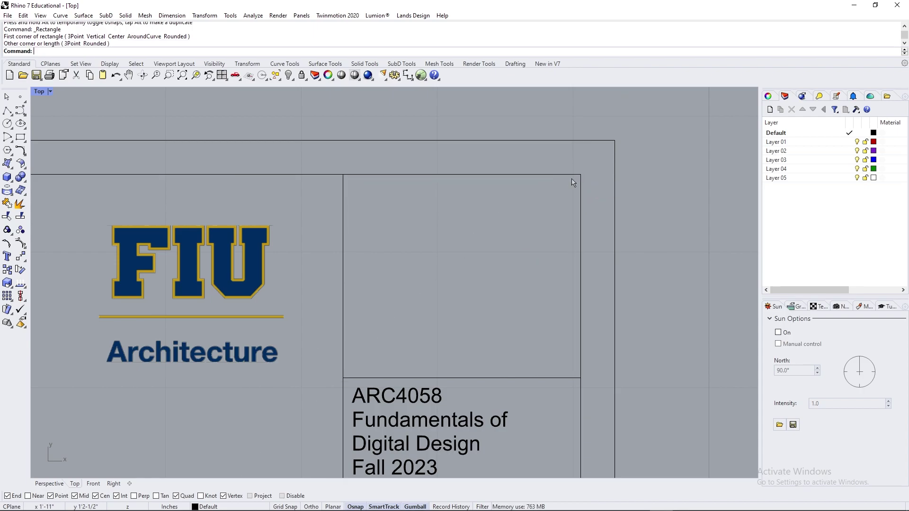
Move the logo into the top cell and delete the helper rectangle.
left_click(220, 308)
left_click_drag(192, 296, 414, 374)
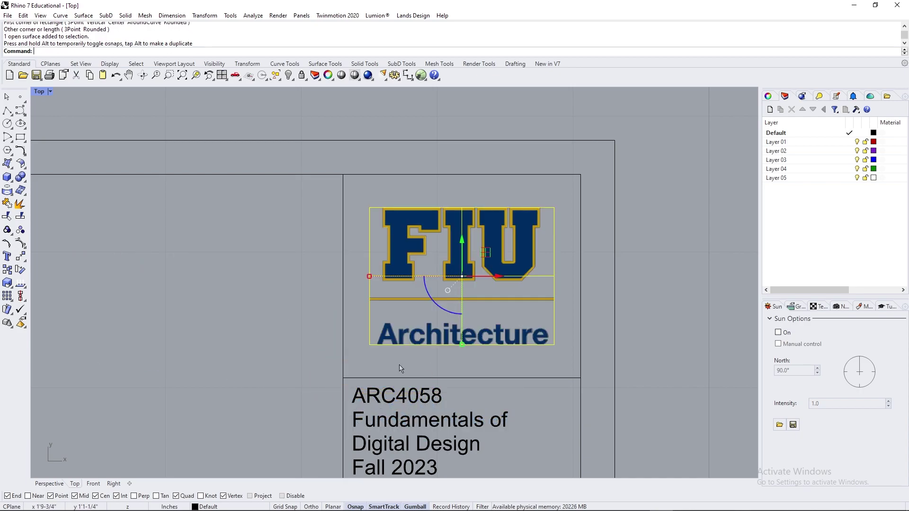
left_click(344, 362)
left_click(374, 389)
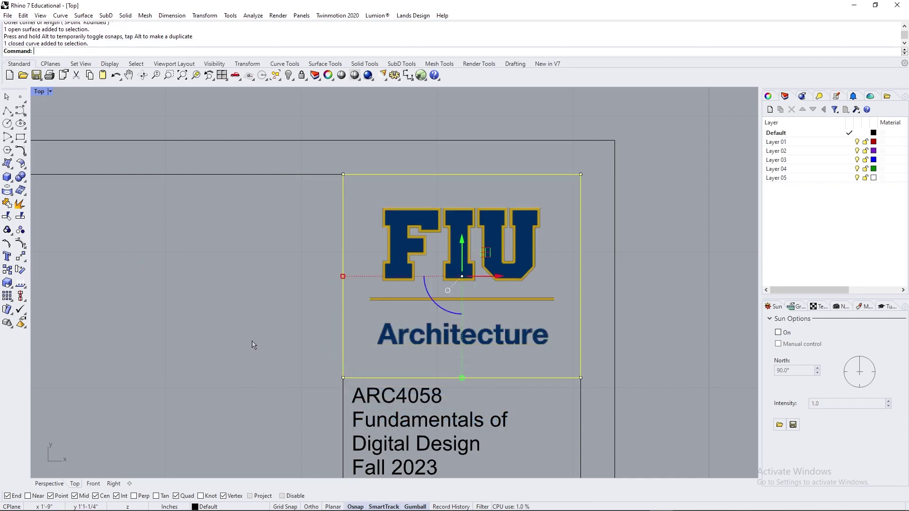
key("Delete")
scroll(249, 345, "down", 5)
right_click_drag(235, 340, 338, 325)
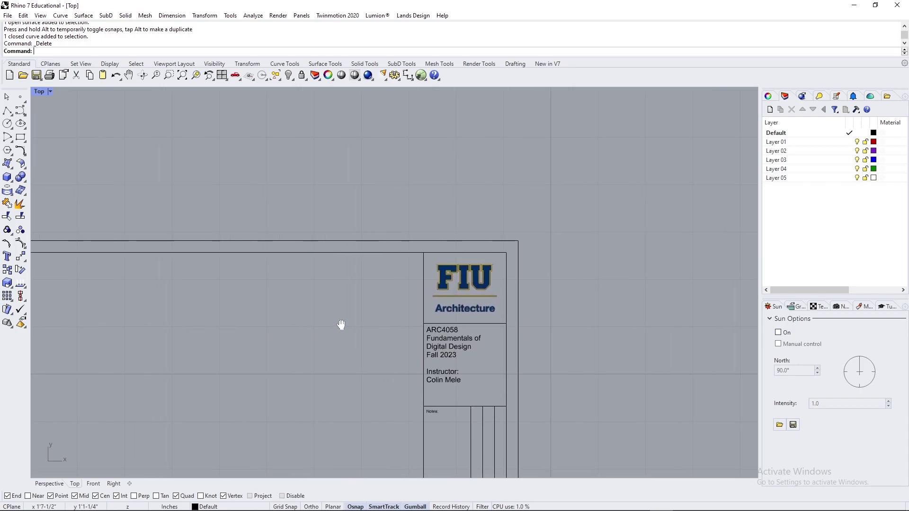
scroll(455, 291, "up", 4)
left_click(456, 291)
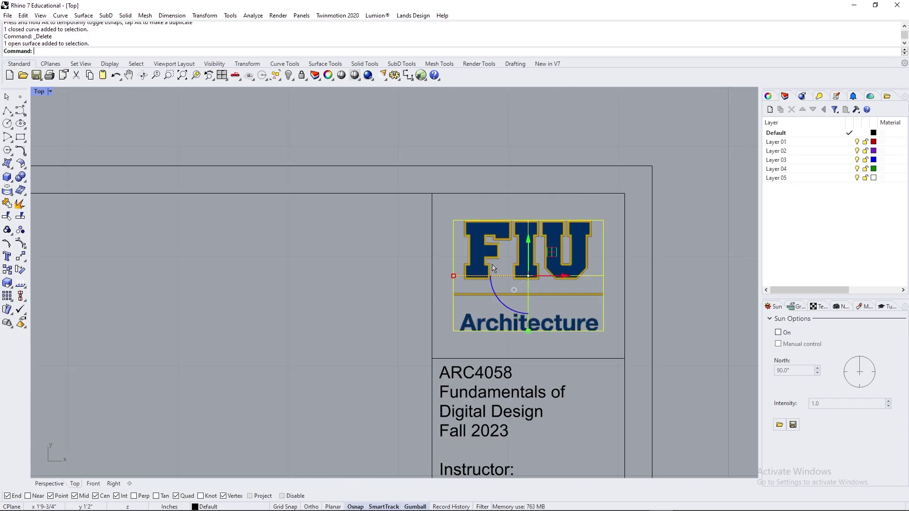
left_click_drag(453, 277, 396, 281)
key("ctrl+z")
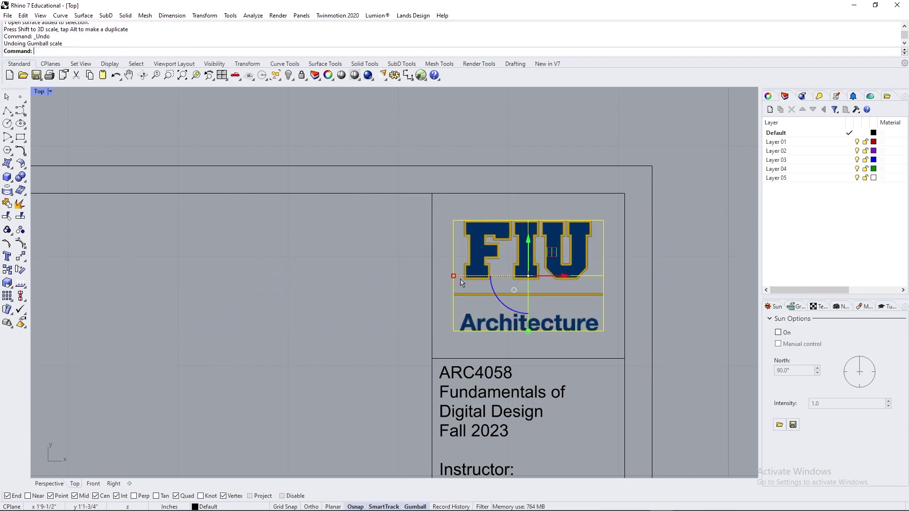
mouse_move(453, 277)
left_mouse_down("shift")
mouse_move(434, 277)
mouse_move(470, 279)
mouse_move(376, 292)
mouse_move(453, 277)
left_mouse_up("shift")
left_click(456, 278)
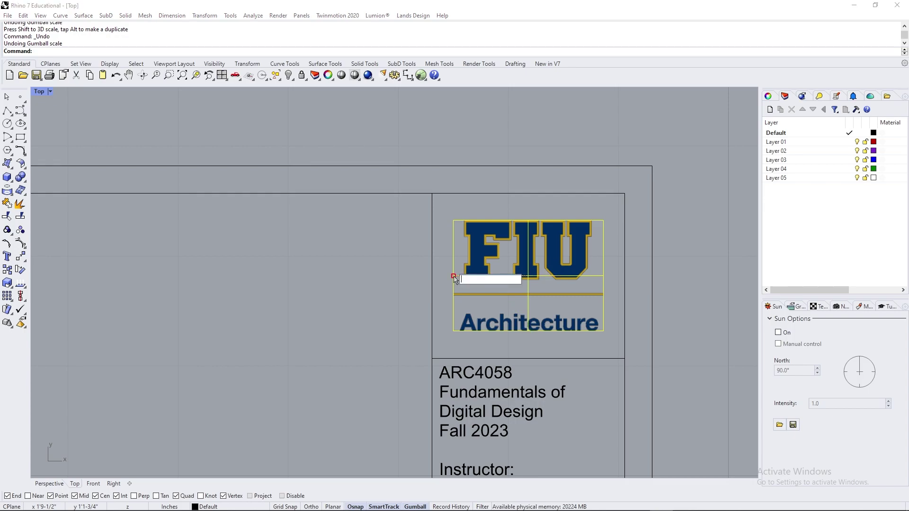
type("2")
key("Return")
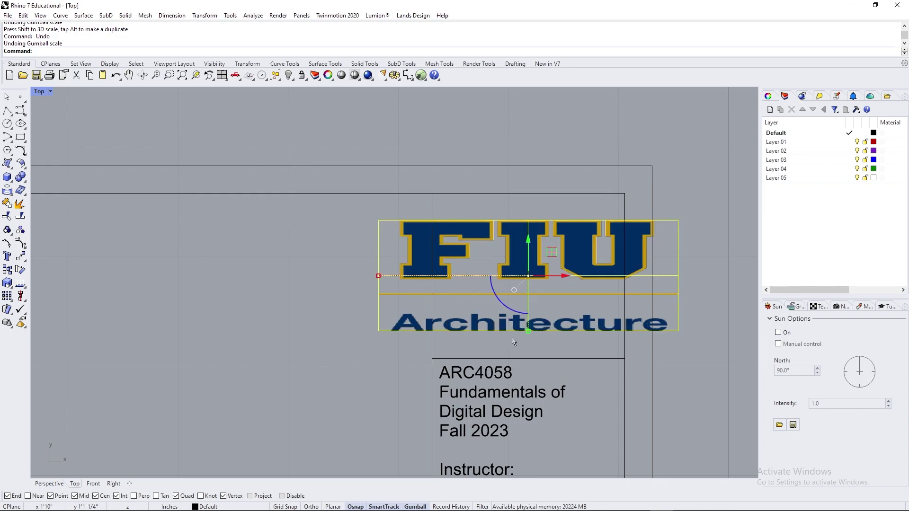
left_click(528, 330)
type("2")
key("Return")
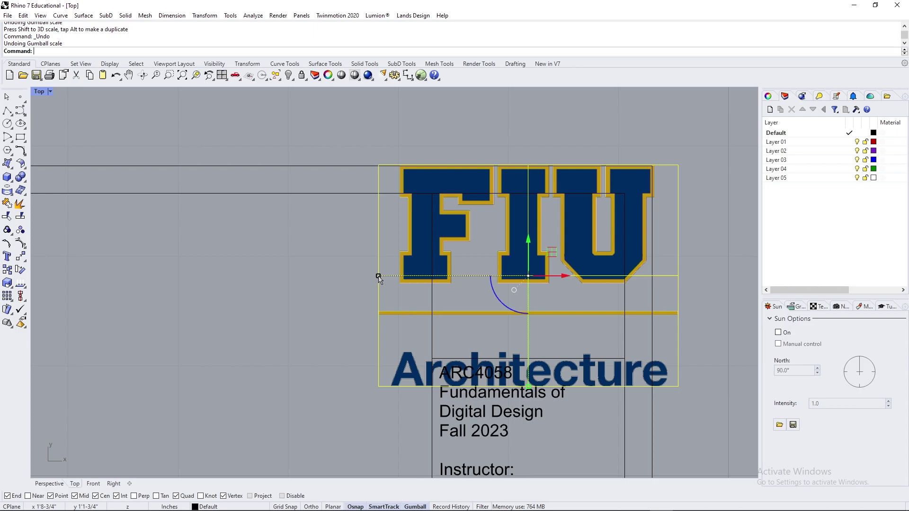
left_click(377, 276)
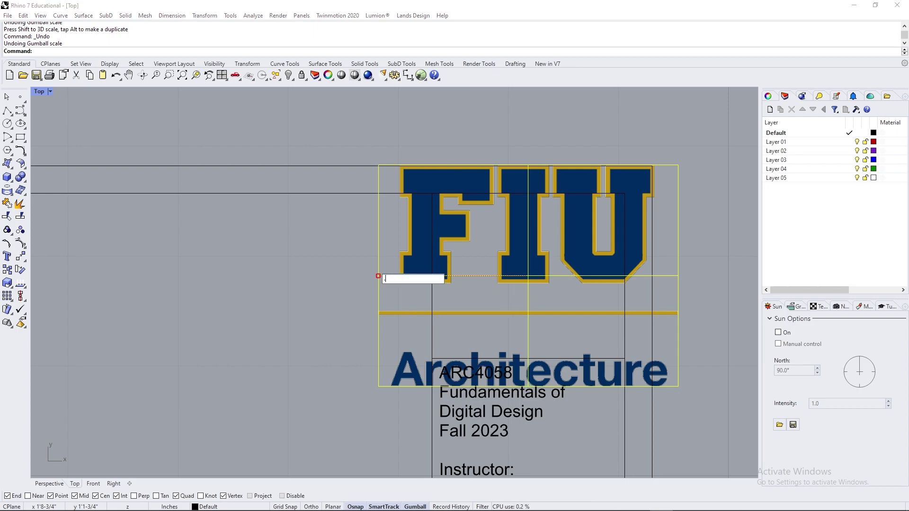
type(".5")
key("Return")
key("Escape")
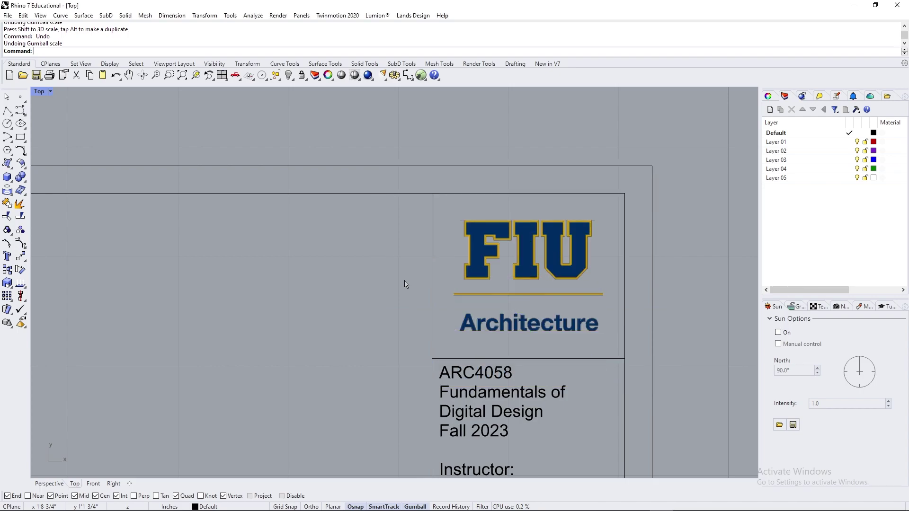
scroll(563, 286, "down", 2)
scroll(561, 286, "down", 5)
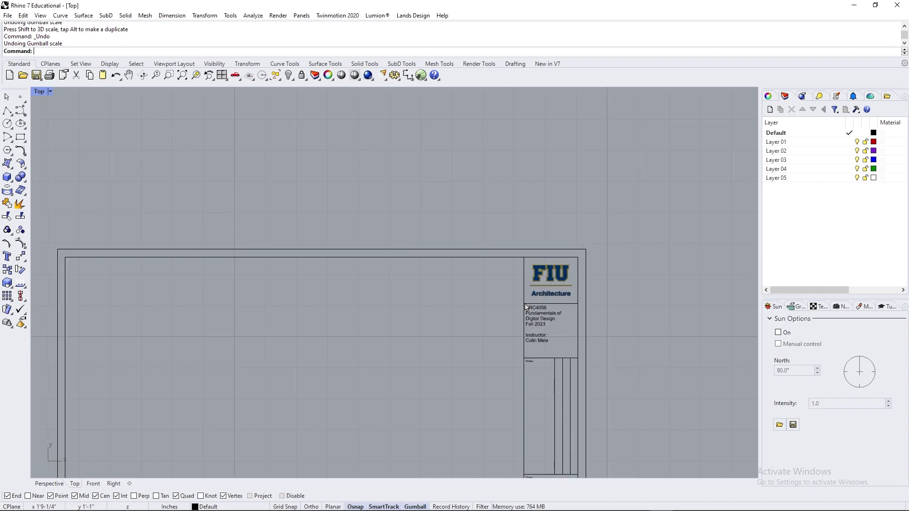
Drag A_IMG1.png from the Downloads folder onto the Rhino viewport.
right_click_drag(456, 319, 442, 260)
scroll(442, 259, "up", 2)
scroll(411, 251, "up", 2)
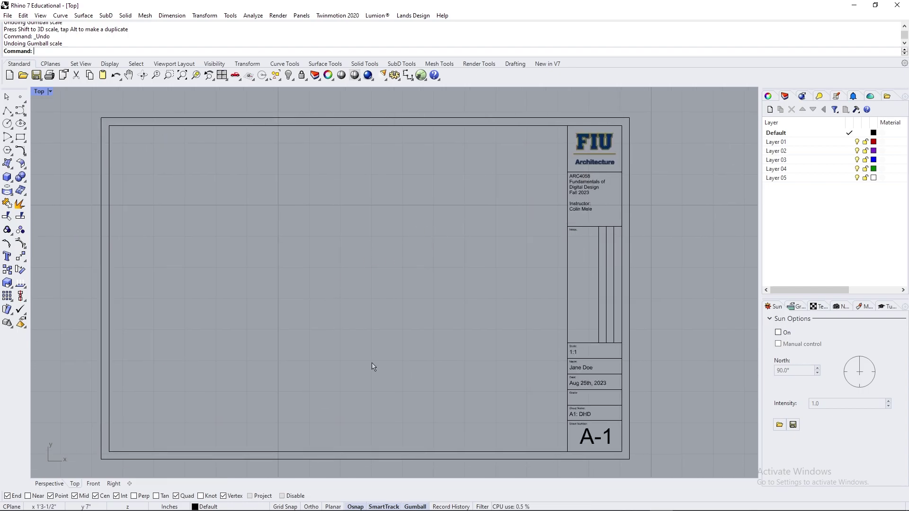
mouse_move(106, 502)
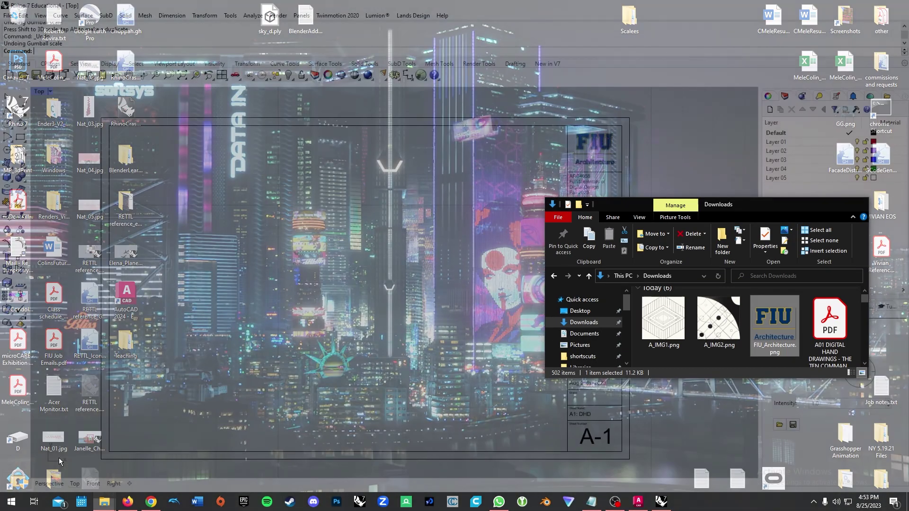
left_click(59, 458)
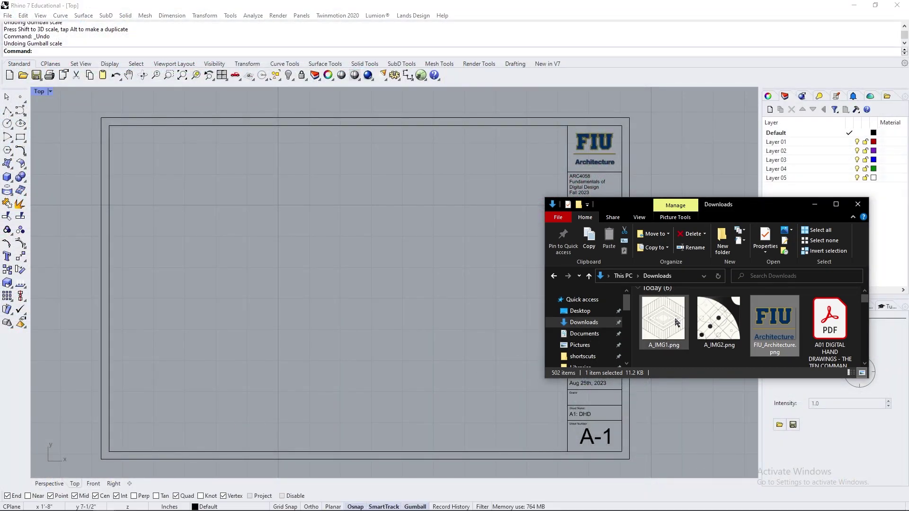
left_click_drag(676, 322, 277, 223)
left_click_drag(302, 189, 373, 218)
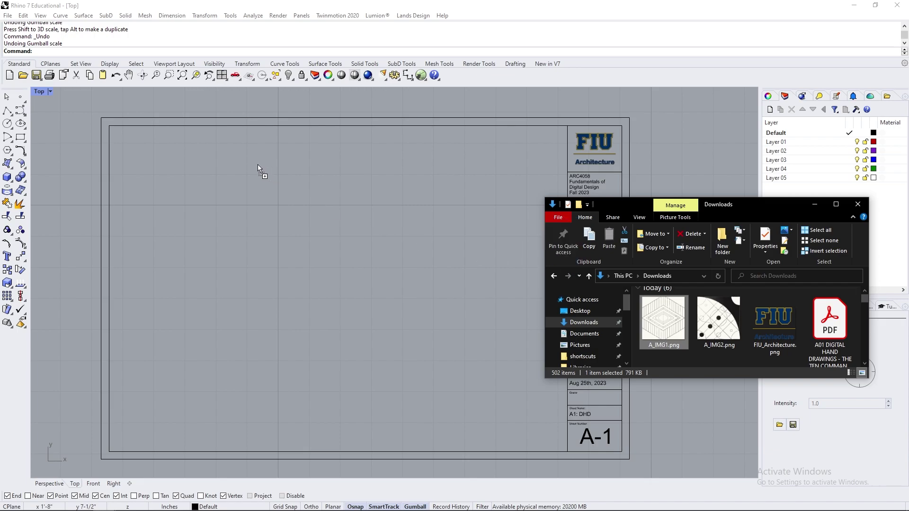
left_click_drag(268, 180, 268, 180)
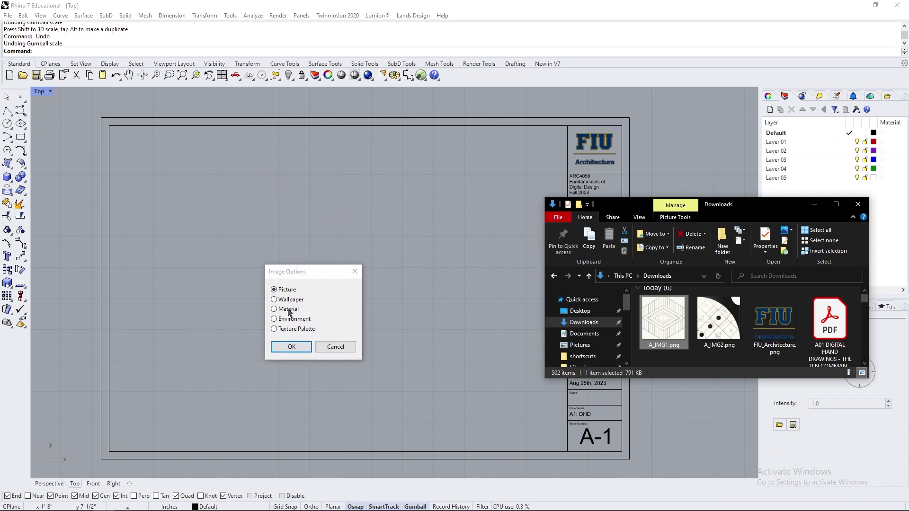
Insert A_IMG1.png as a 5 by 5 picture left of the title block.
left_click(292, 347)
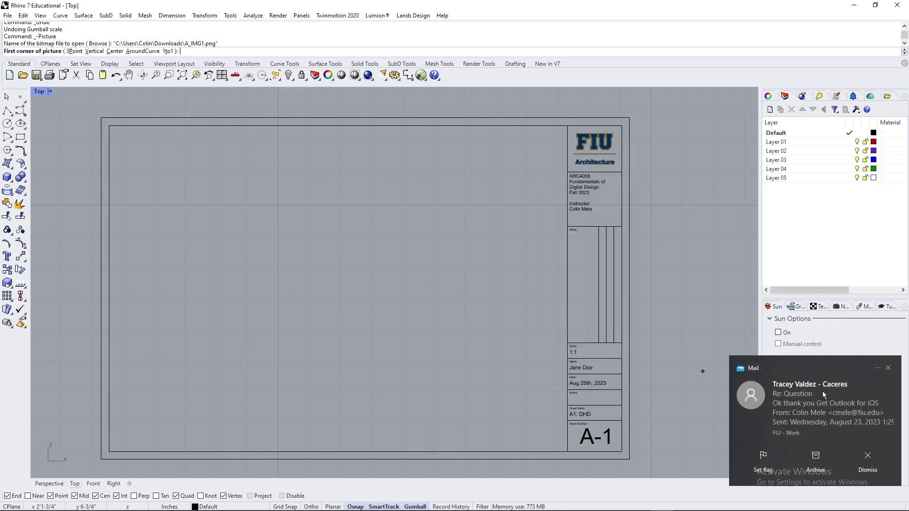
left_click(894, 369)
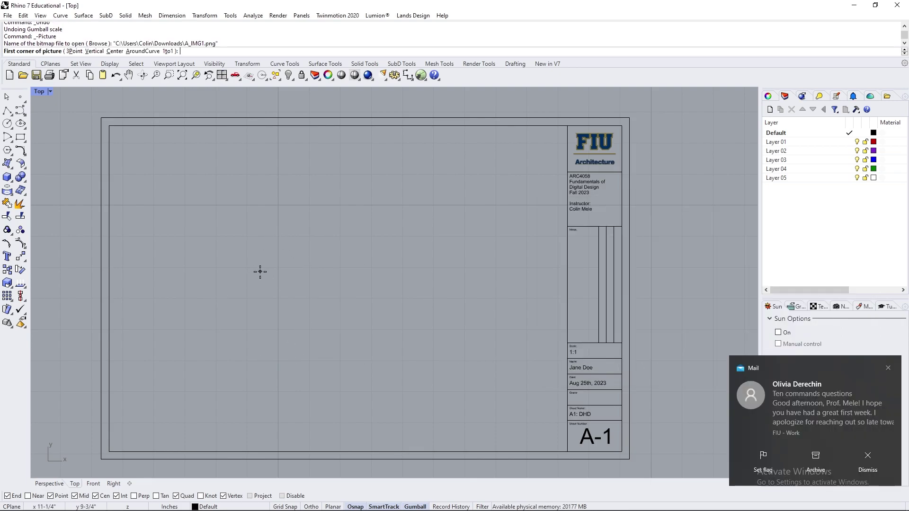
left_click(888, 369)
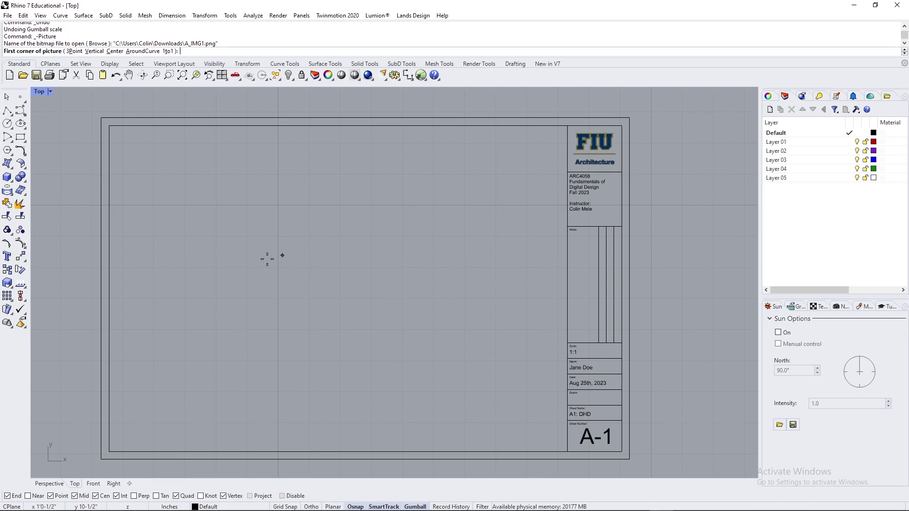
left_click(250, 297)
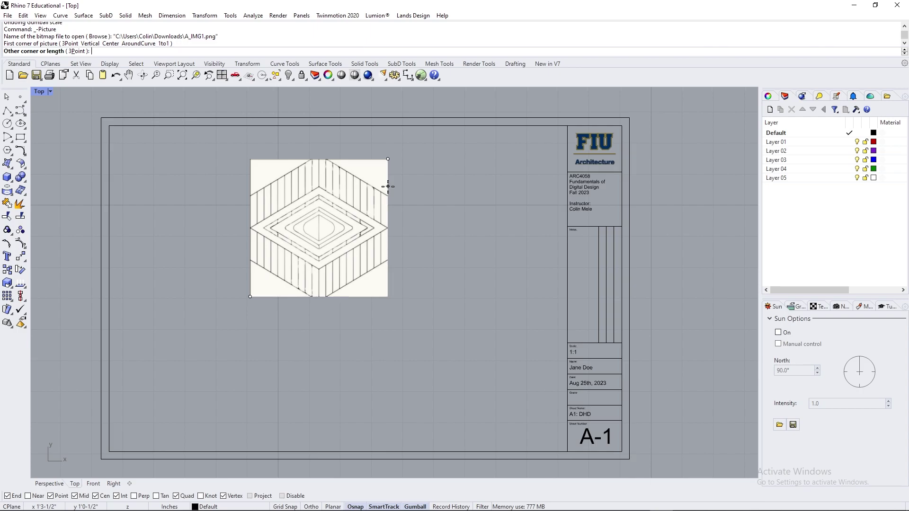
type("5")
key("Return")
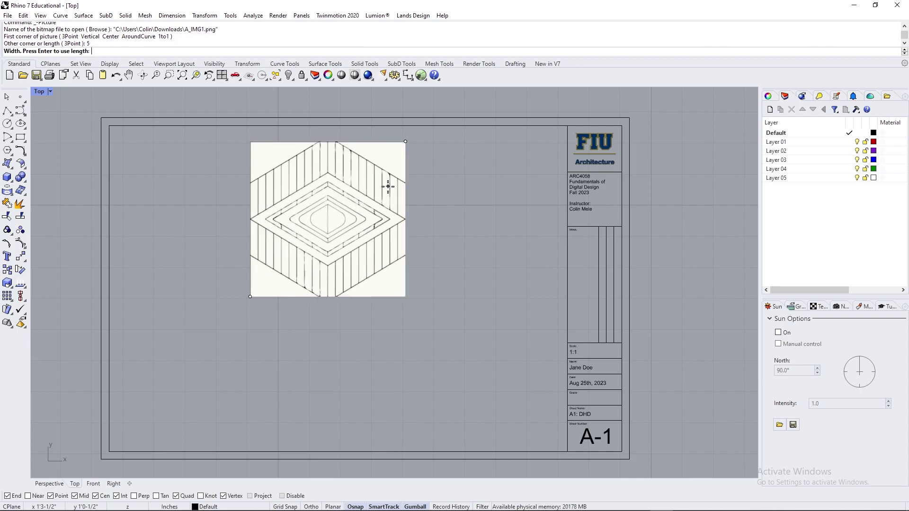
type("5")
key("Return")
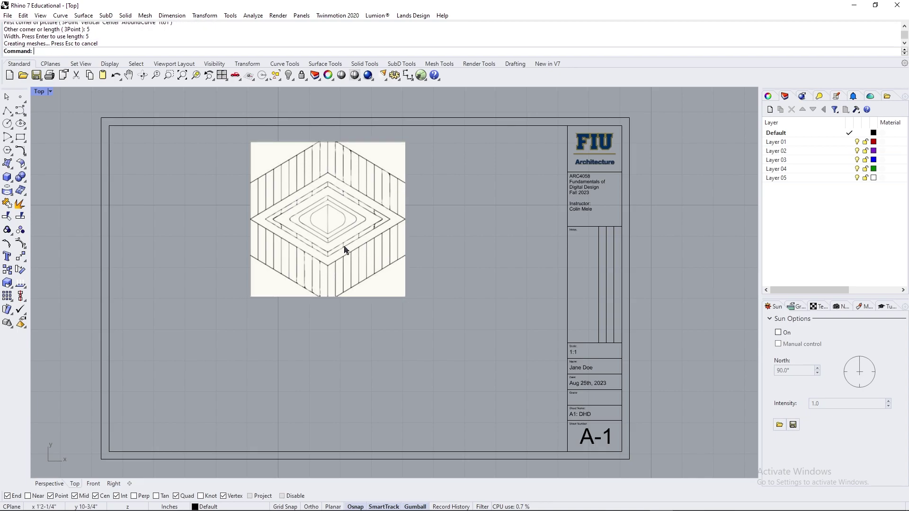
Insert A_IMG2.png as a 5 by 5 picture below the diamond drawing.
mouse_move(104, 502)
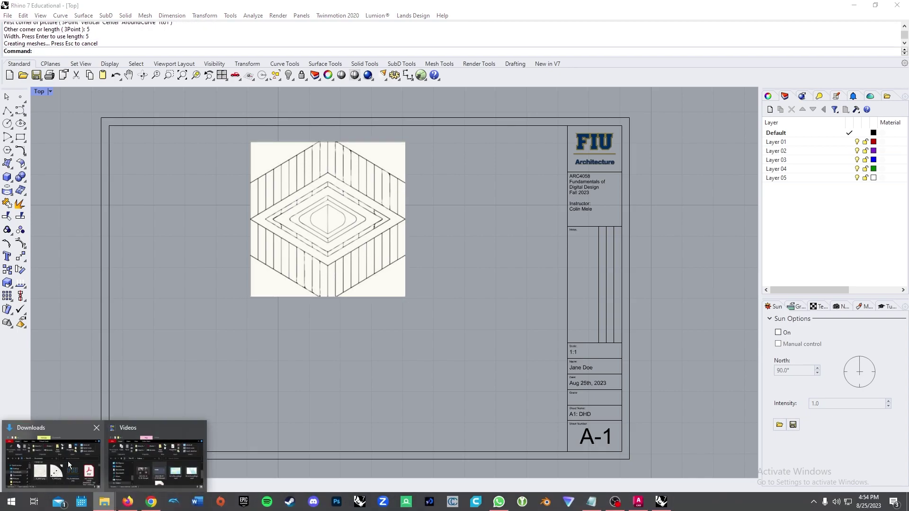
left_click(68, 465)
left_click_drag(718, 322, 284, 334)
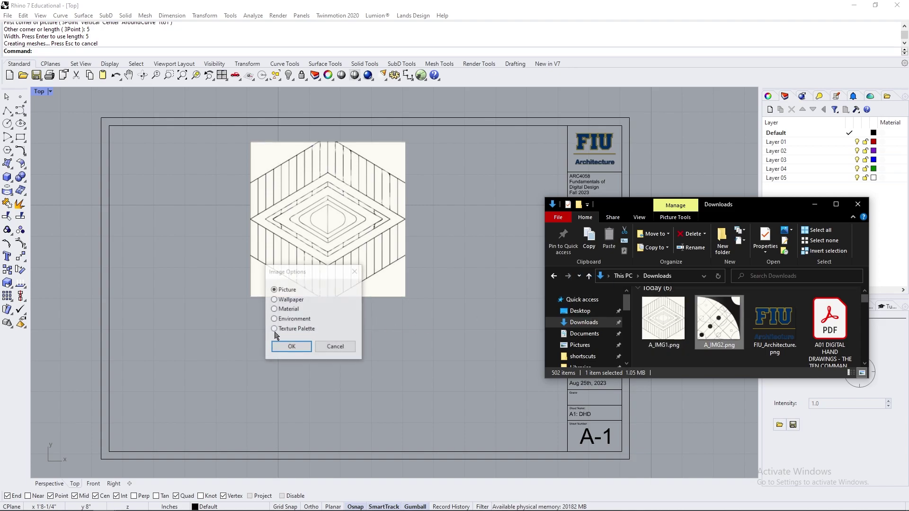
left_click(292, 346)
left_click(260, 408)
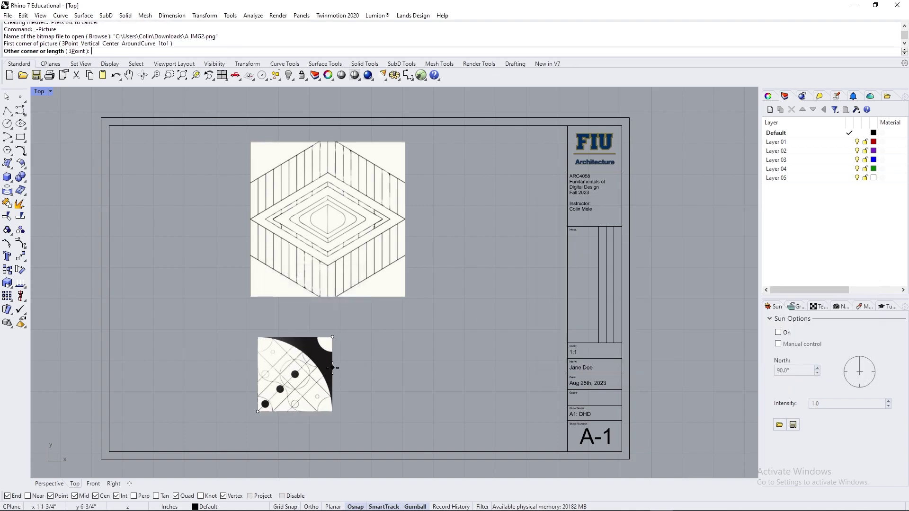
type("5")
key("Return")
key("Return")
Stack the circle-and-grid drawing directly beneath the diamond drawing and shift both right.
left_click_drag(334, 333, 325, 381)
left_click_drag(329, 385, 298, 296)
left_click_drag(329, 188, 321, 349)
left_click(290, 194, "shift")
left_click_drag(353, 276, 369, 265)
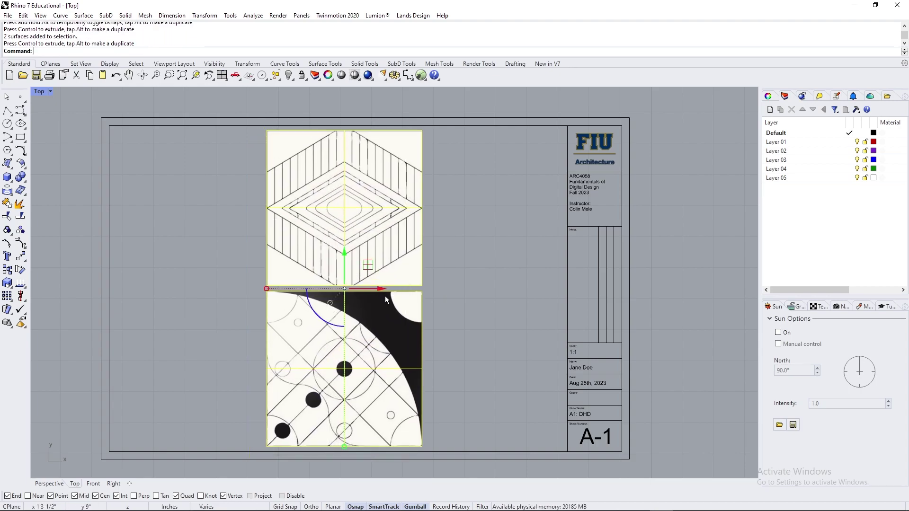
left_click(232, 240)
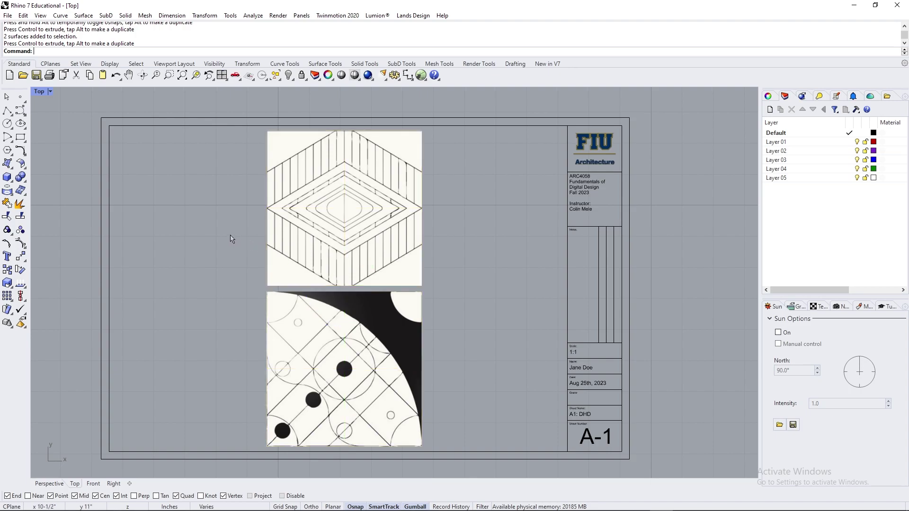
left_click_drag(424, 321, 332, 227)
left_click(165, 213)
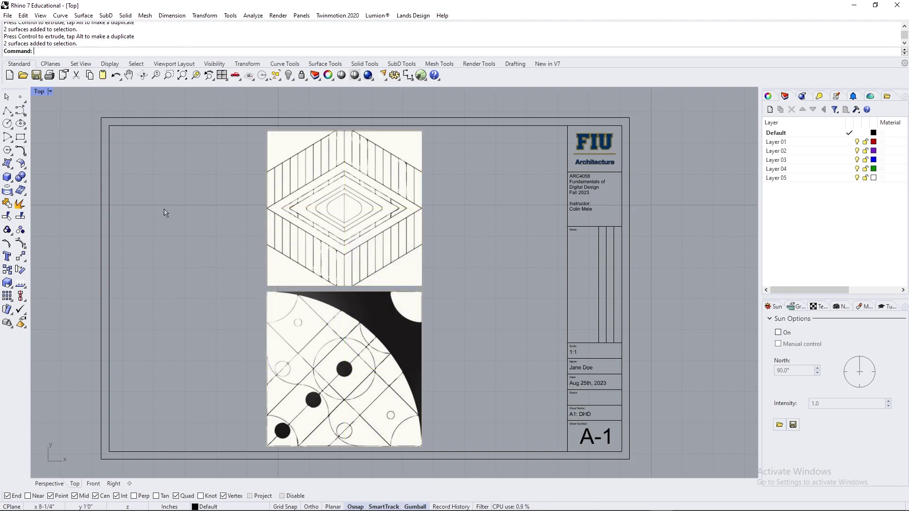
Draw a helper rectangle from the border's top-left corner to the title block's lower corner.
left_click(21, 137)
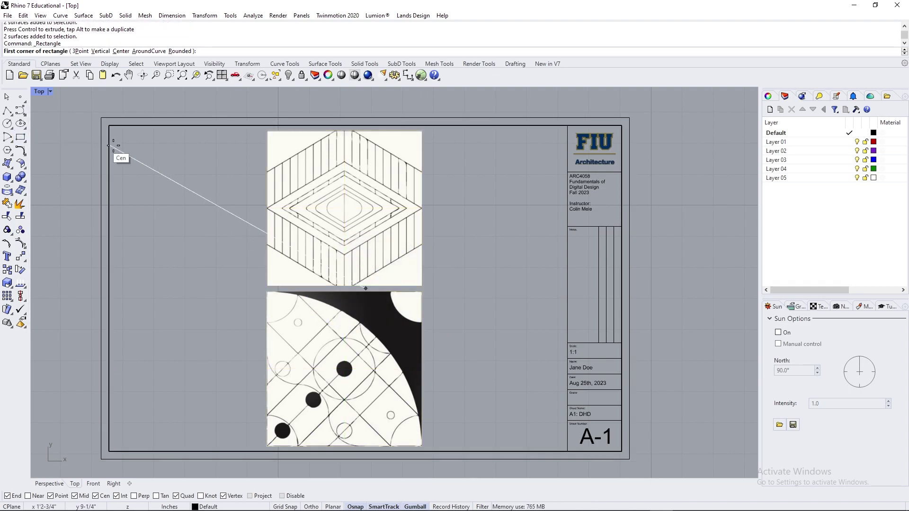
left_click(110, 127)
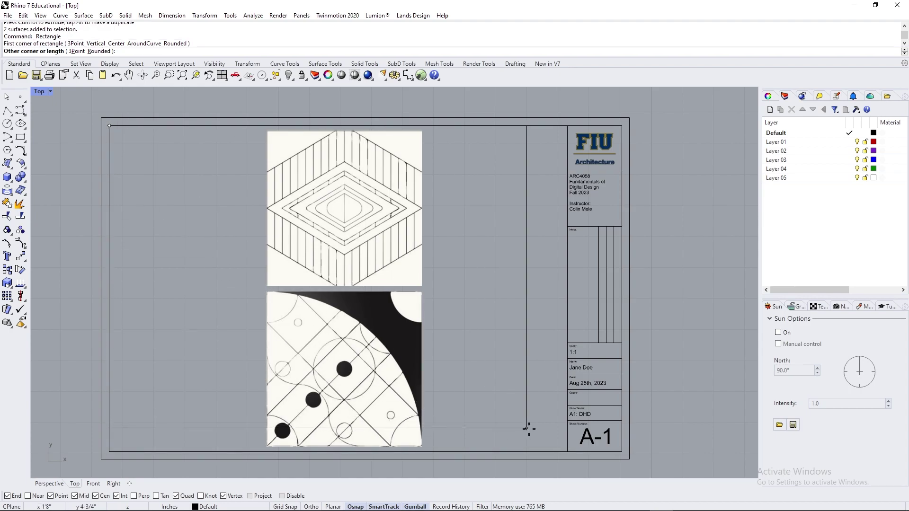
left_click(567, 452)
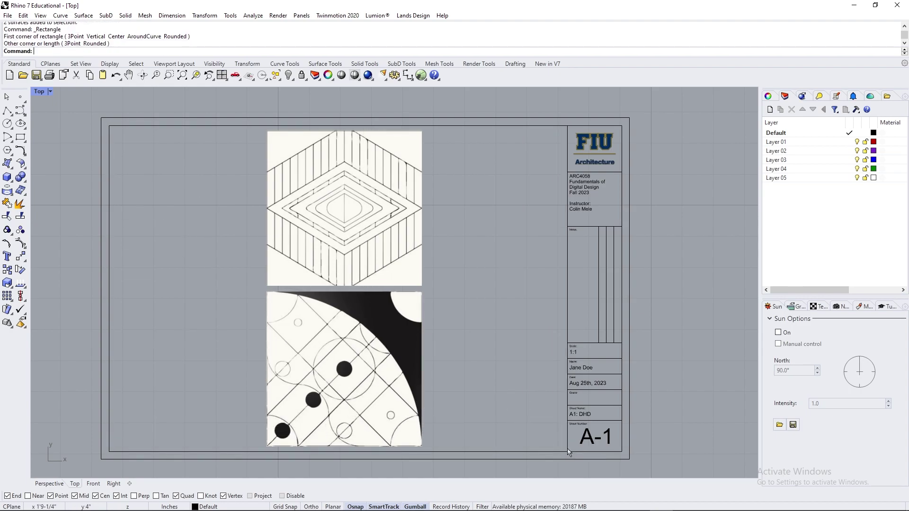
Nudge both drawings to centre them, then delete the helper rectangle.
left_click_drag(444, 339, 193, 131)
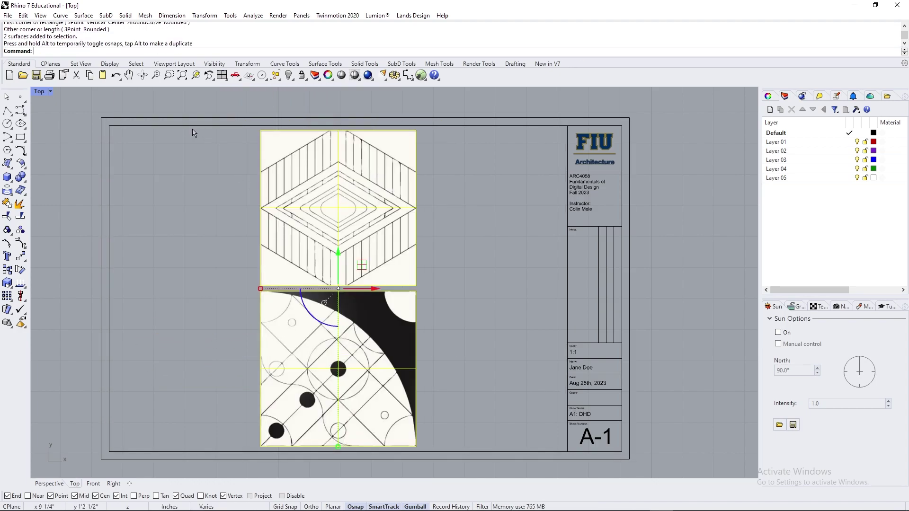
left_click(193, 132)
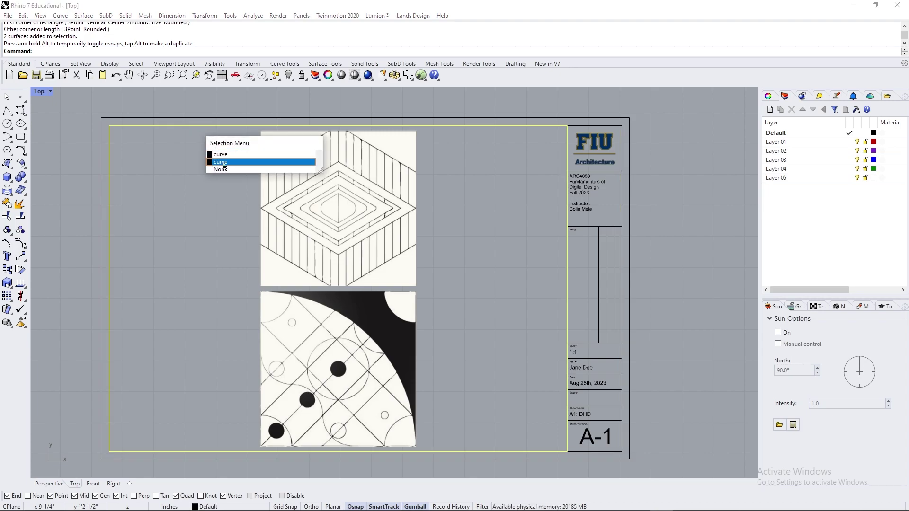
left_click(224, 162)
key("Delete")
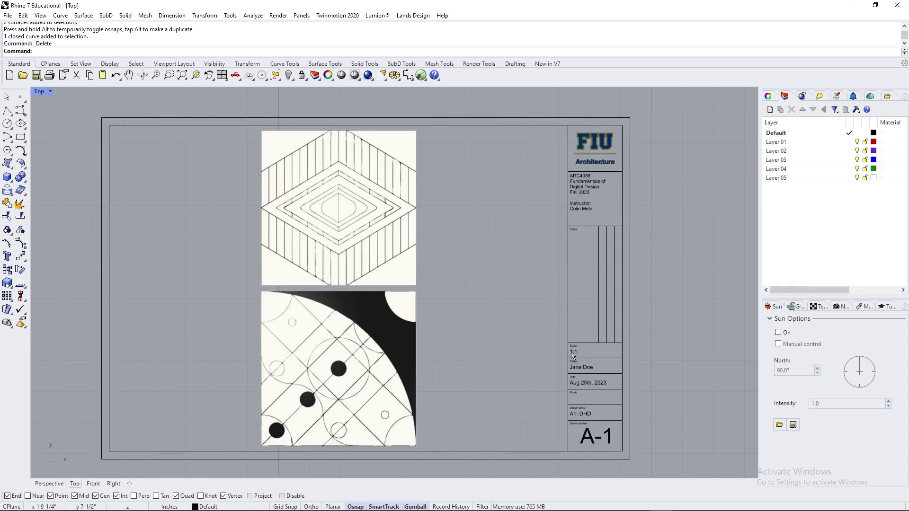
left_click(576, 369)
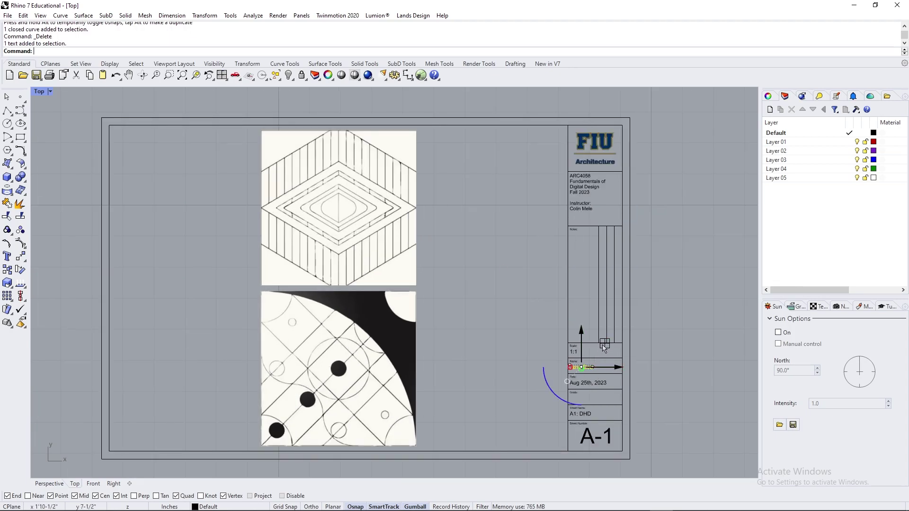
Duplicate the title block's name text into five labels left of the upper drawing.
left_click_drag(606, 344, 199, 137)
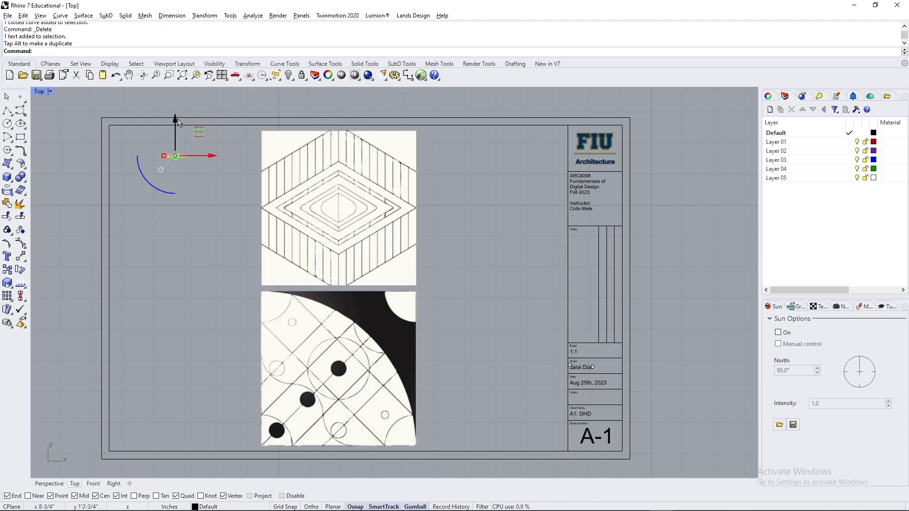
left_click_drag(176, 119, 174, 164)
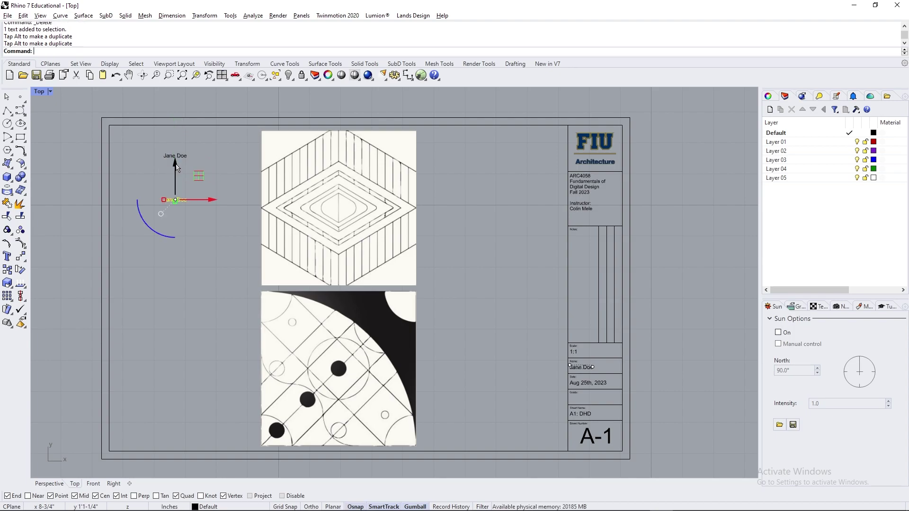
left_click_drag(176, 167, 176, 225)
key("alt")
Copy all five labels to the right of the lower drawing.
key("alt")
left_click_drag(218, 265, 510, 355)
key("alt")
key("Escape")
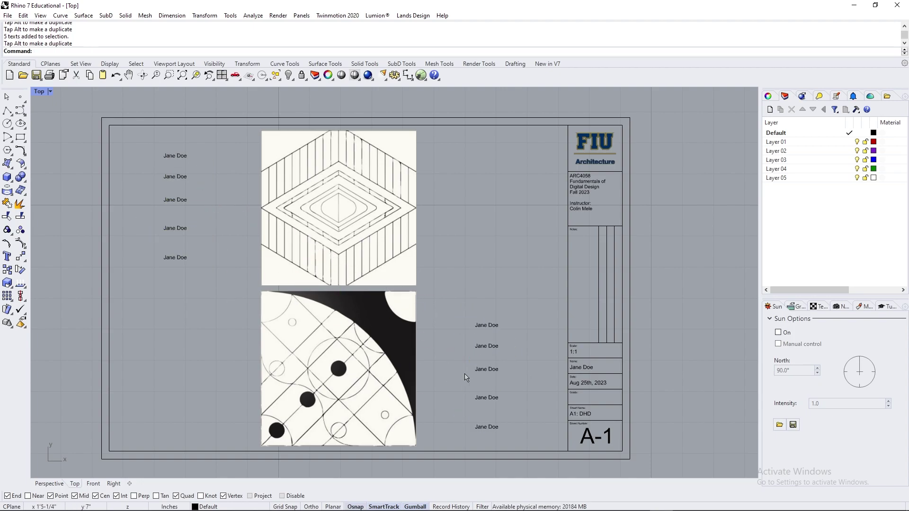
scroll(458, 374, "up", 2)
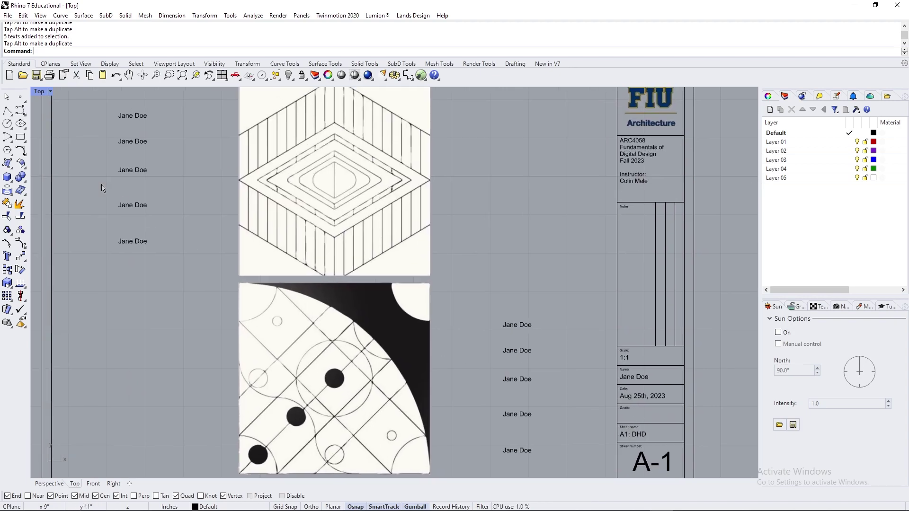
Draw leader polylines from the top label's line end onto the diamond drawing.
right_click_drag(189, 191, 218, 219)
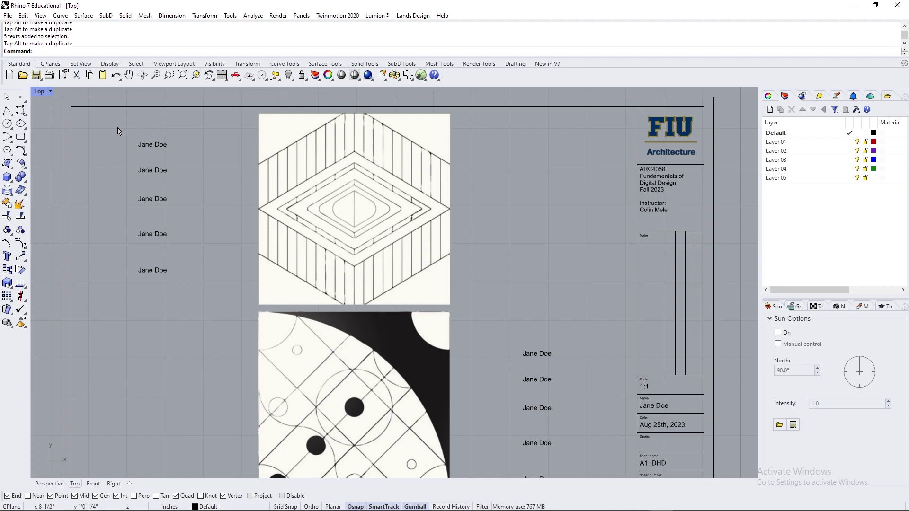
left_click(7, 111)
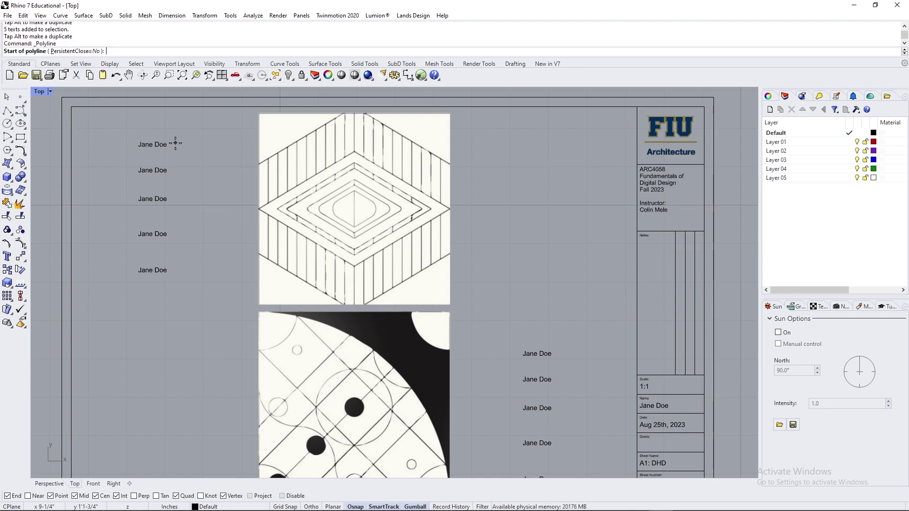
scroll(166, 145, "up", 5)
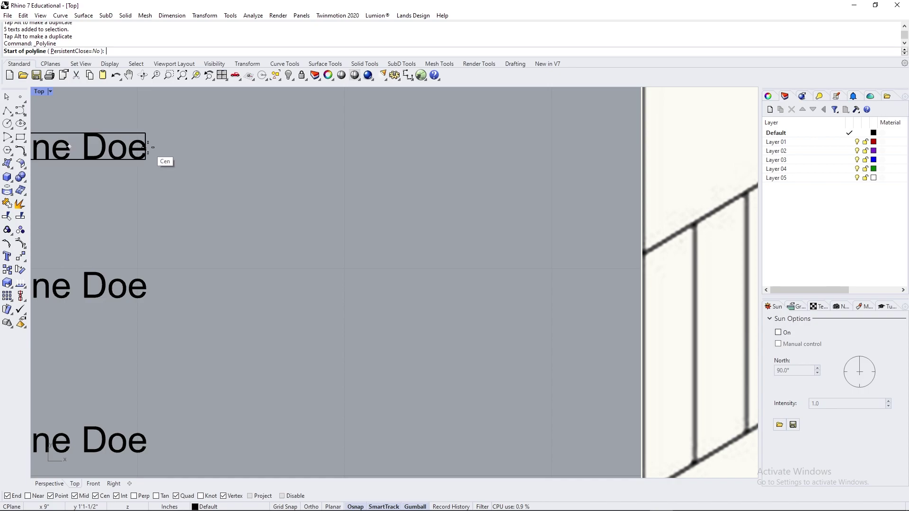
left_click(170, 146)
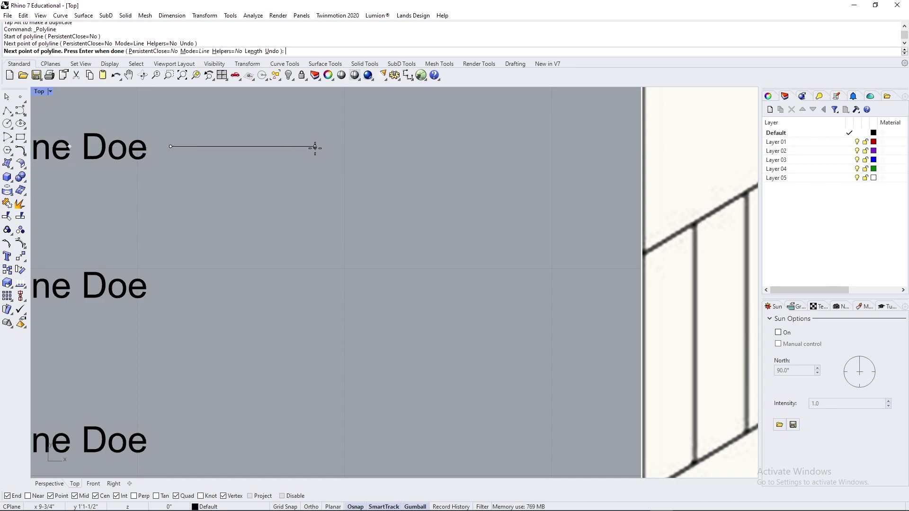
scroll(315, 163, "down", 5)
key("Return")
key("Return")
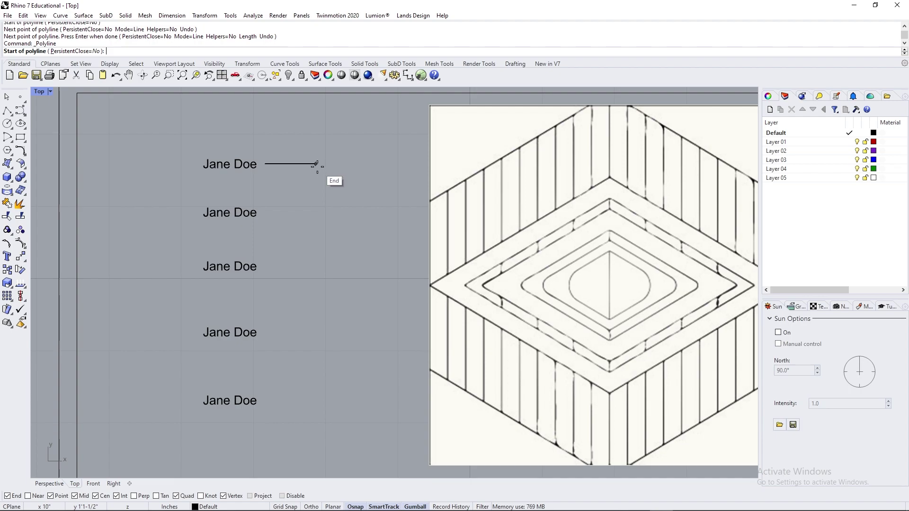
left_click(316, 164)
left_click(478, 276)
key("Return")
key("Return")
left_click(315, 164)
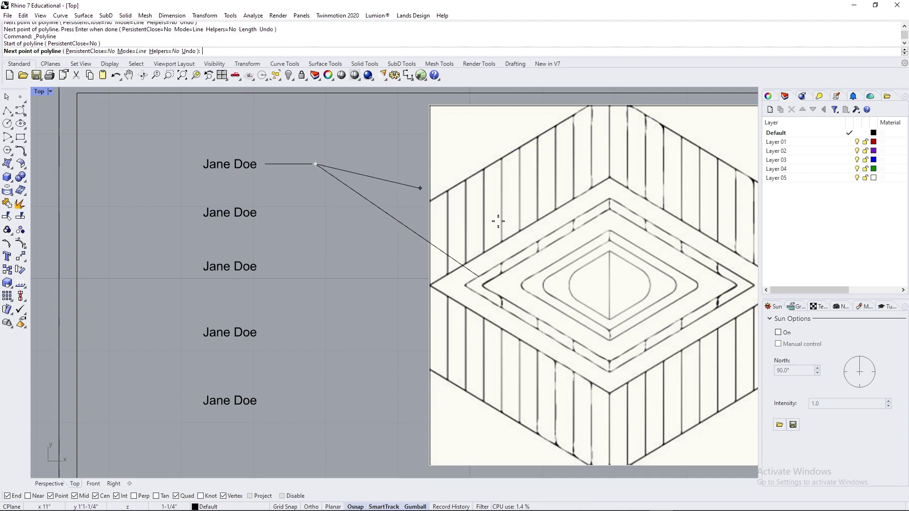
left_click(536, 241)
key("Return")
Add leaders from the same origin to the diamond's top corner and lower area.
key("Return")
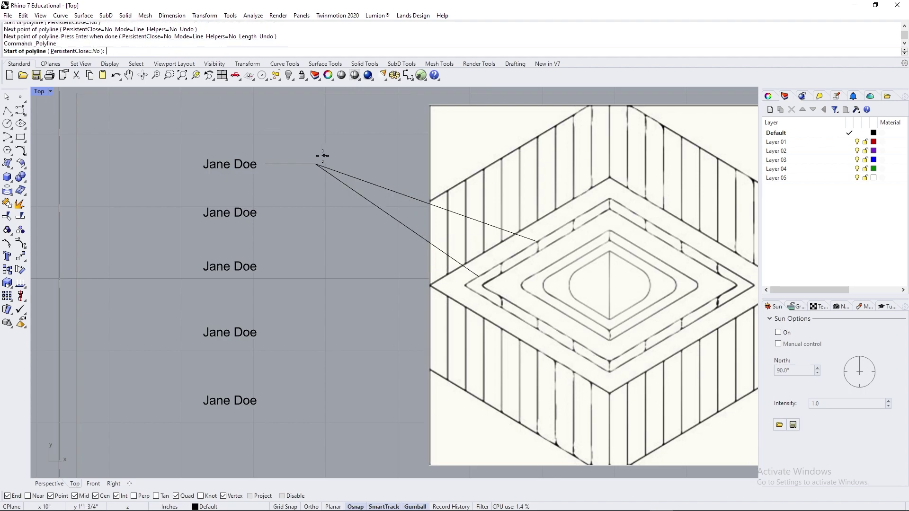
left_click(315, 164)
left_click(608, 178)
key("Return")
key("Return")
left_click(315, 164)
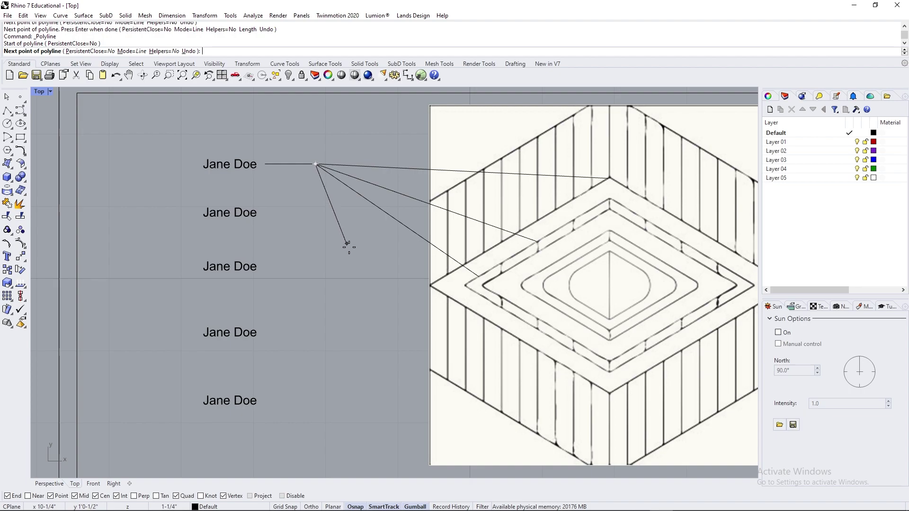
key("Return")
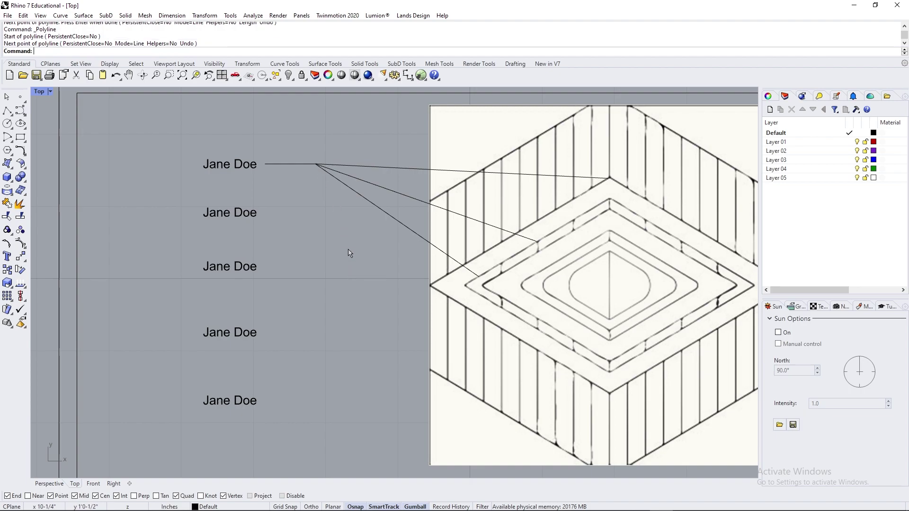
key("Return")
left_click(315, 164)
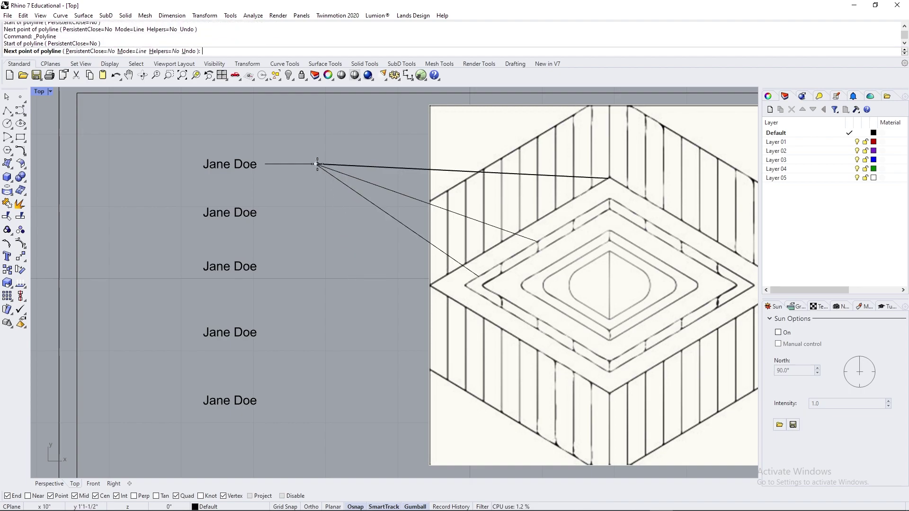
left_click(520, 341)
key("Return")
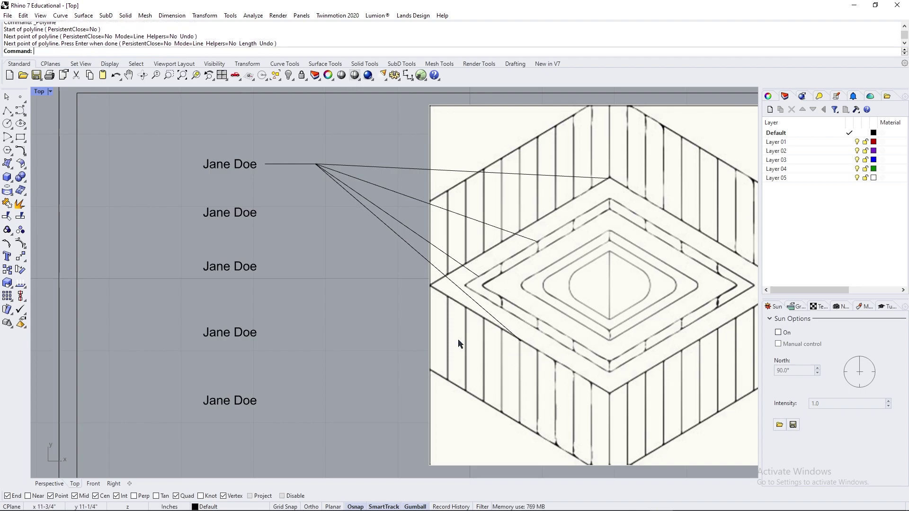
Draw a short horizontal line after the second label with Ortho on.
key("Return")
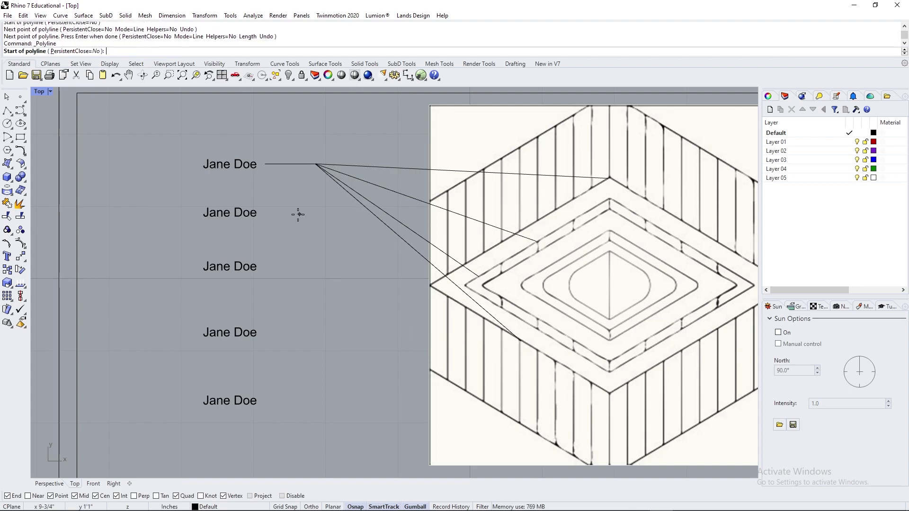
left_click(267, 214)
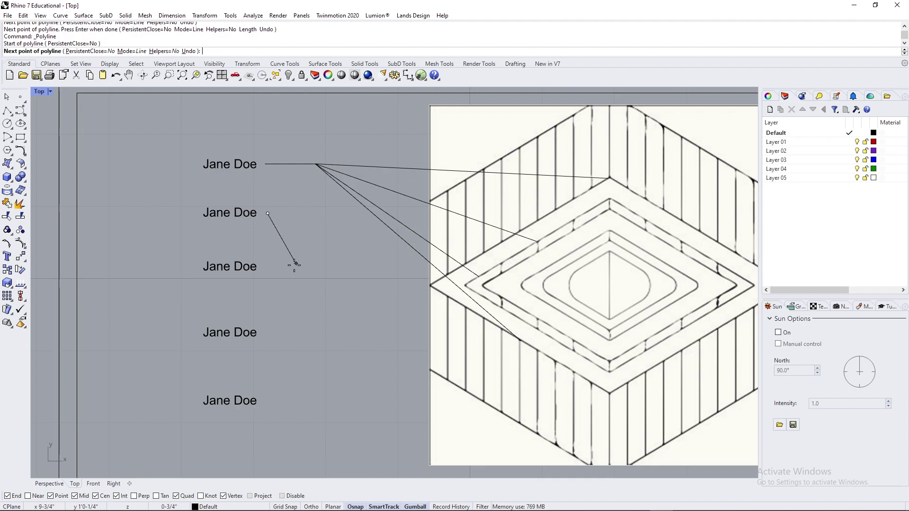
key("F8")
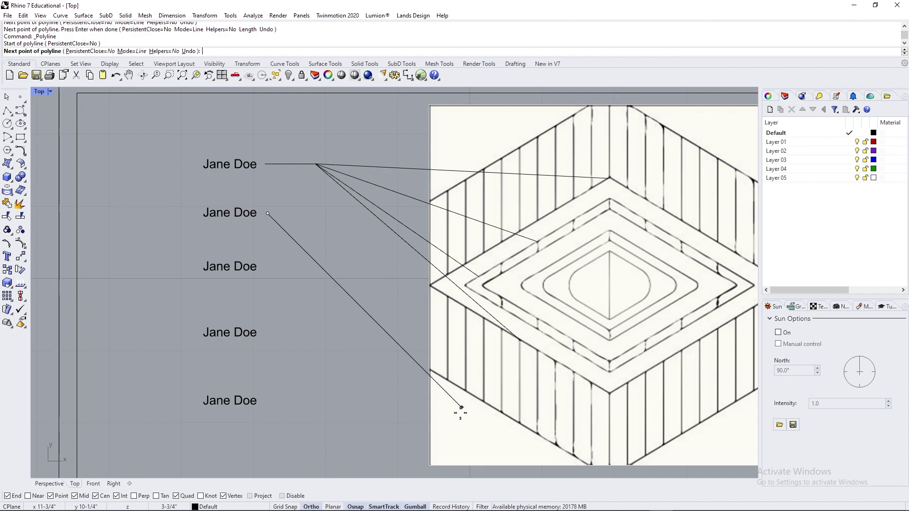
left_click(317, 213)
key("Return")
key("Return")
left_click(316, 213)
key("Escape")
scroll(312, 291, "down", 5)
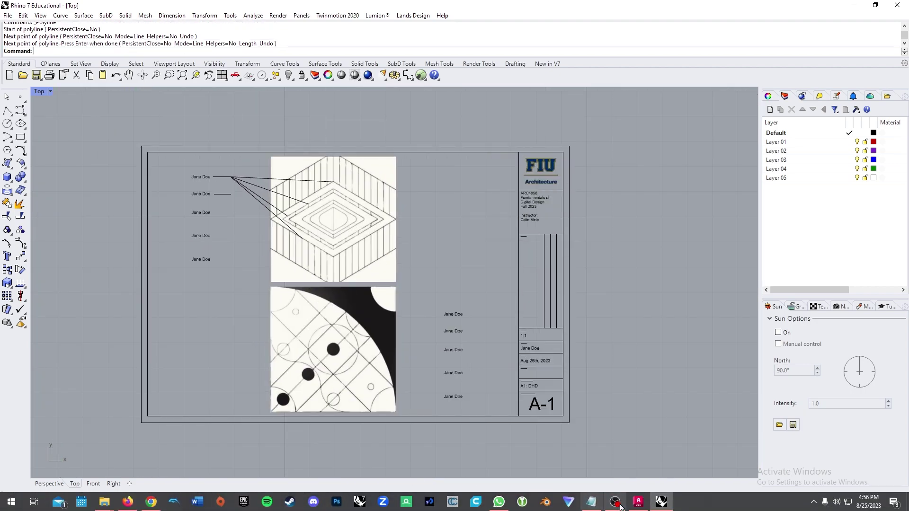
Compare the AutoCAD version of the A-1 sheet with the Rhino one.
left_click(634, 503)
scroll(468, 292, "up", 2)
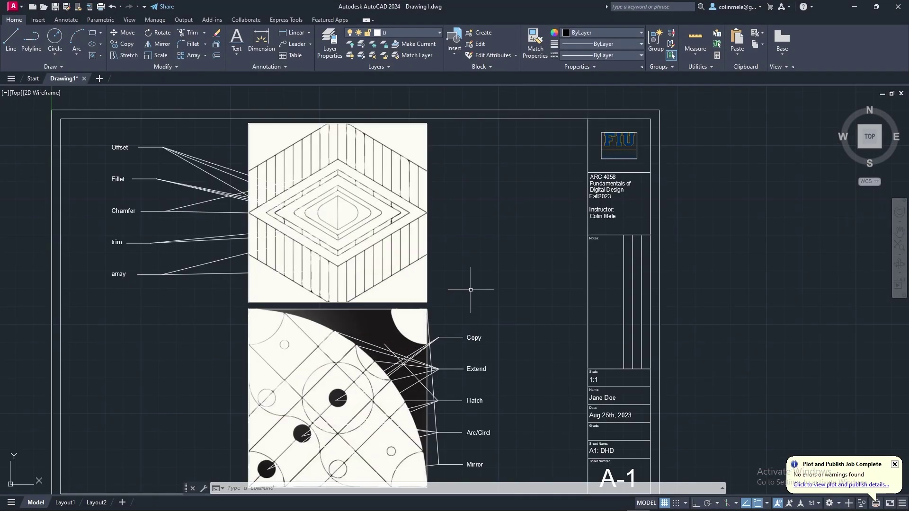
scroll(470, 289, "down", 1)
left_click(854, 7)
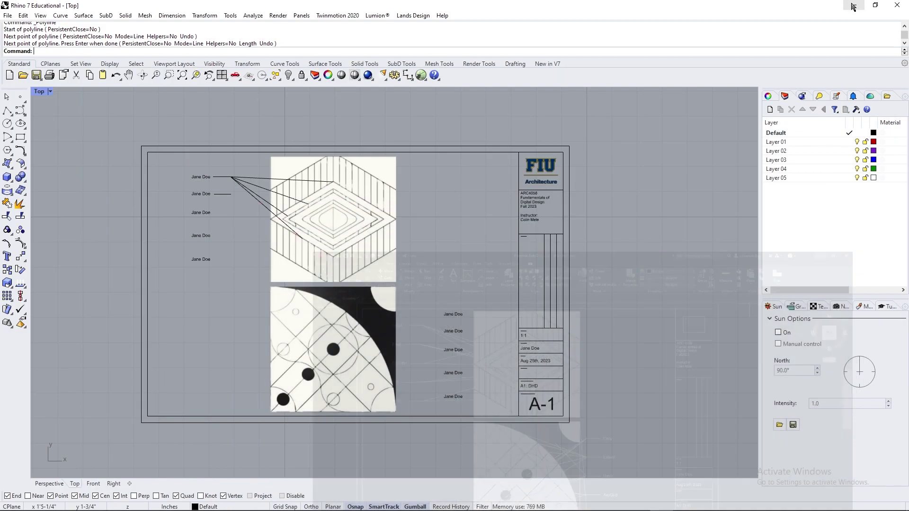
scroll(466, 264, "up", 2)
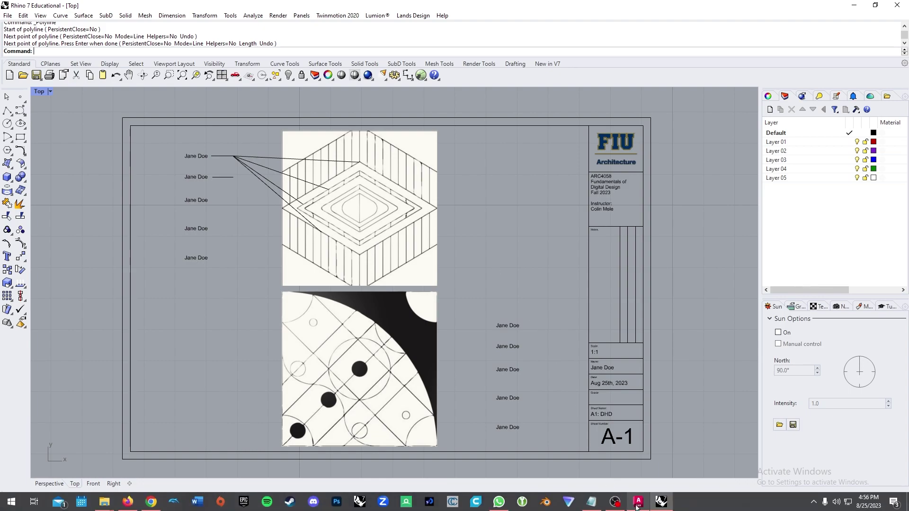
Review Layout1 in AutoCAD's Page Setup Manager, then bring up Rhino's print setup.
left_click(637, 507)
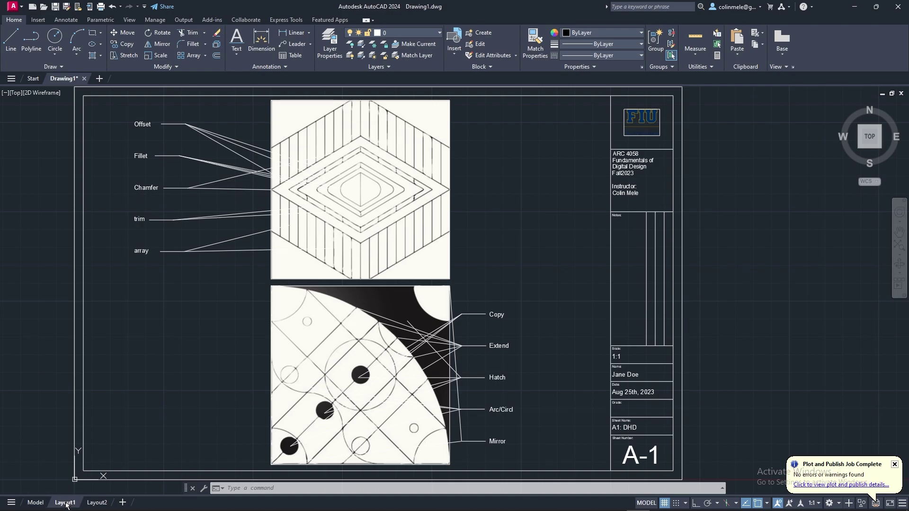
left_click(64, 503)
right_click(65, 504)
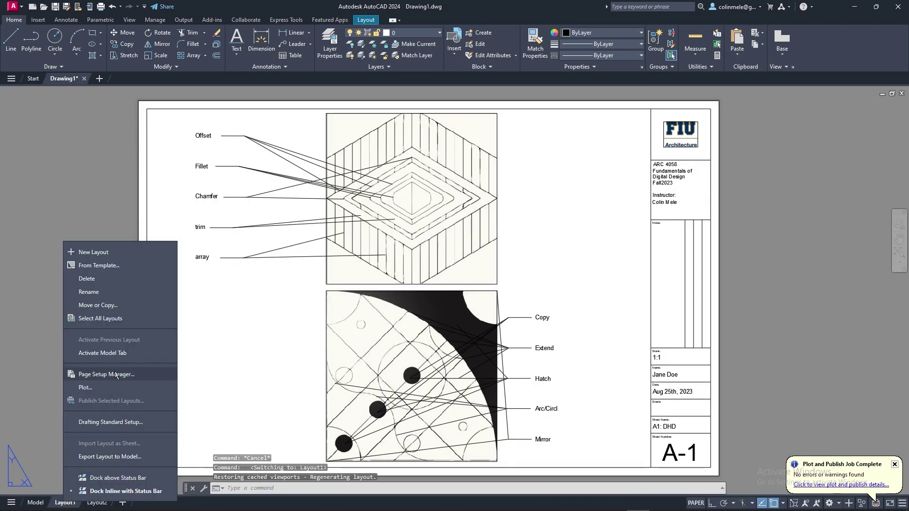
left_click(115, 374)
left_click(490, 354)
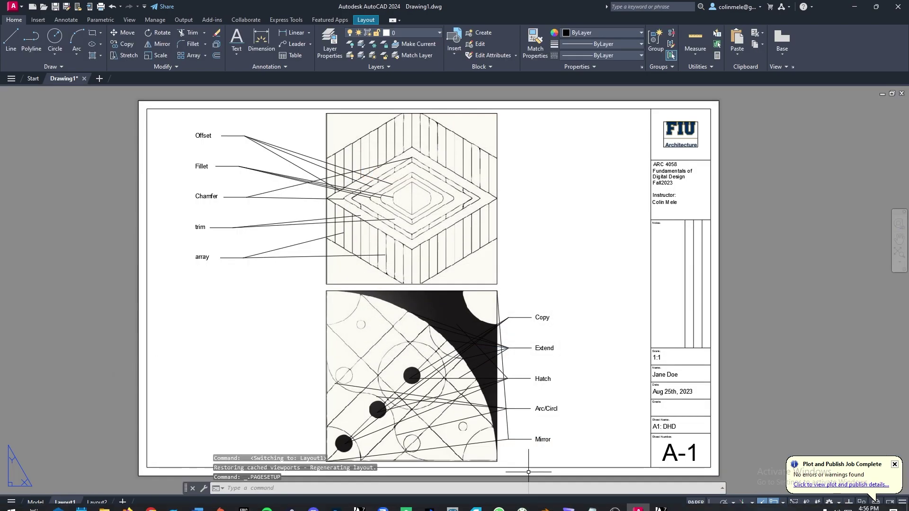
left_click(658, 503)
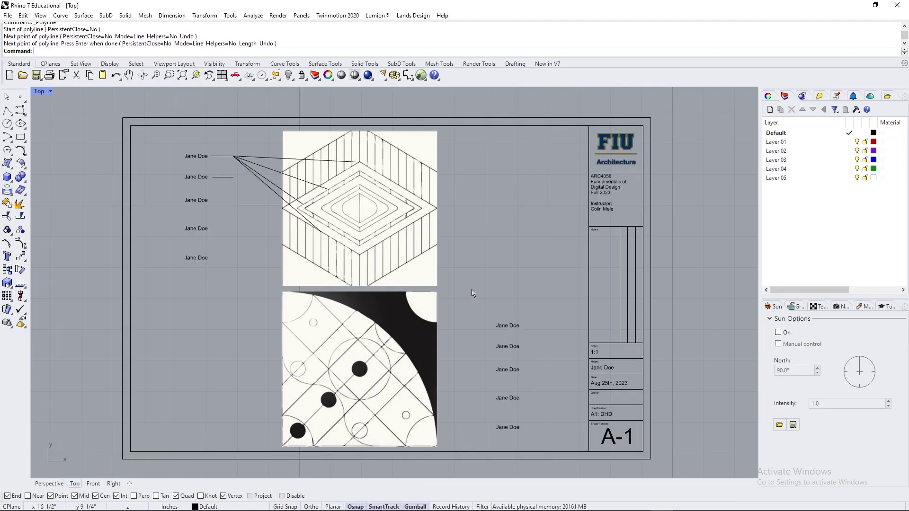
key("ctrl+p")
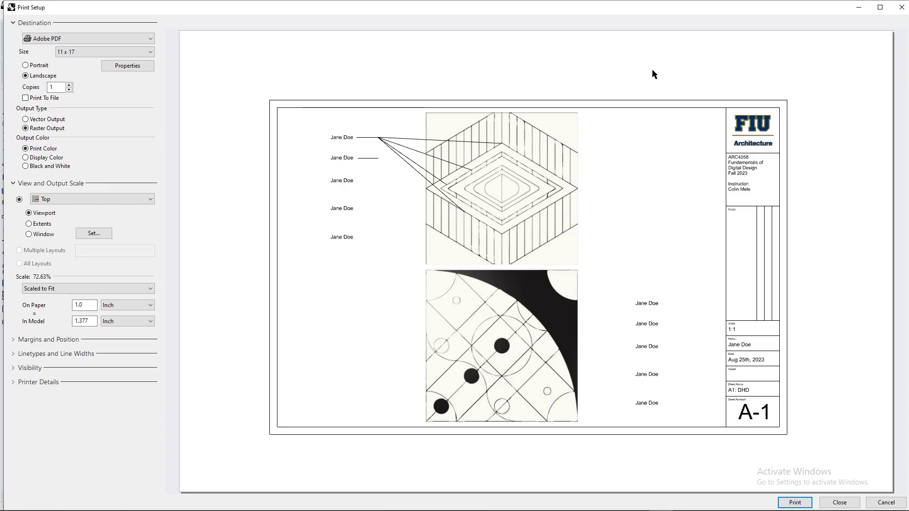
Reopen Print Setup with Adobe PDF and set a print window framing the whole A-1 sheet.
key("Escape")
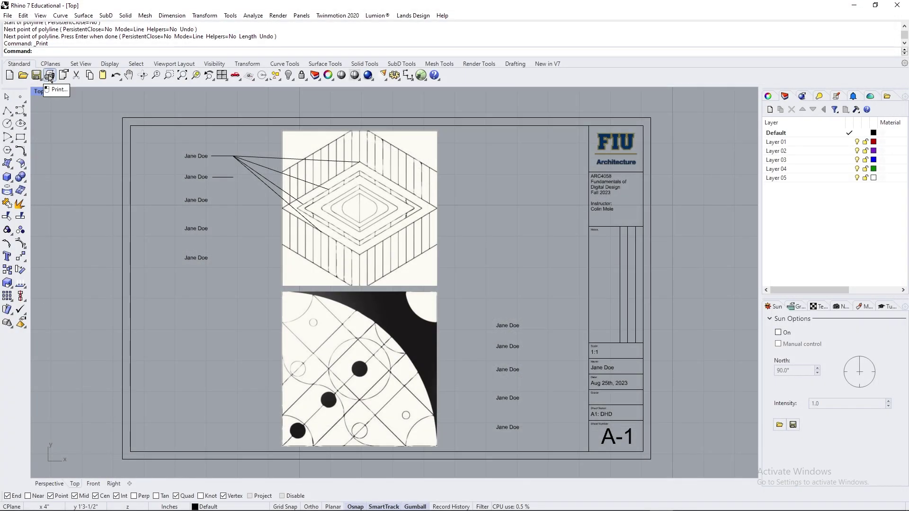
left_click(48, 80)
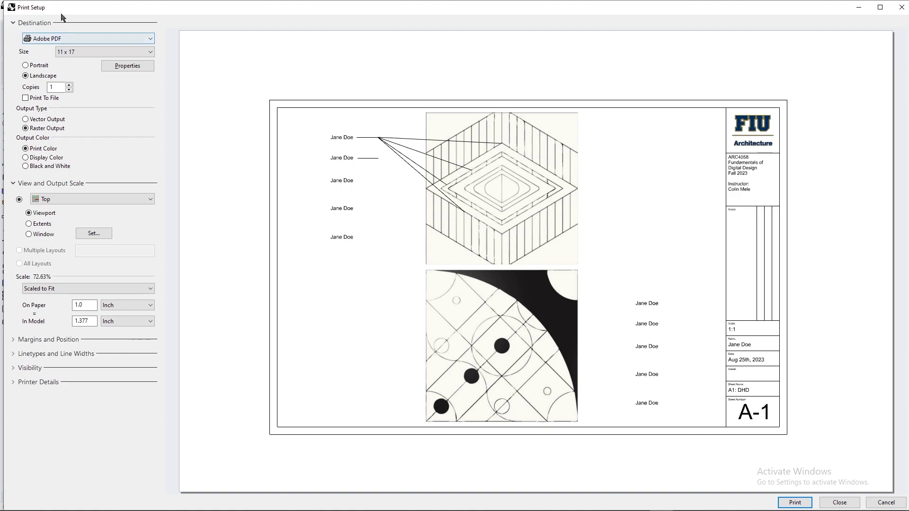
left_click(66, 41)
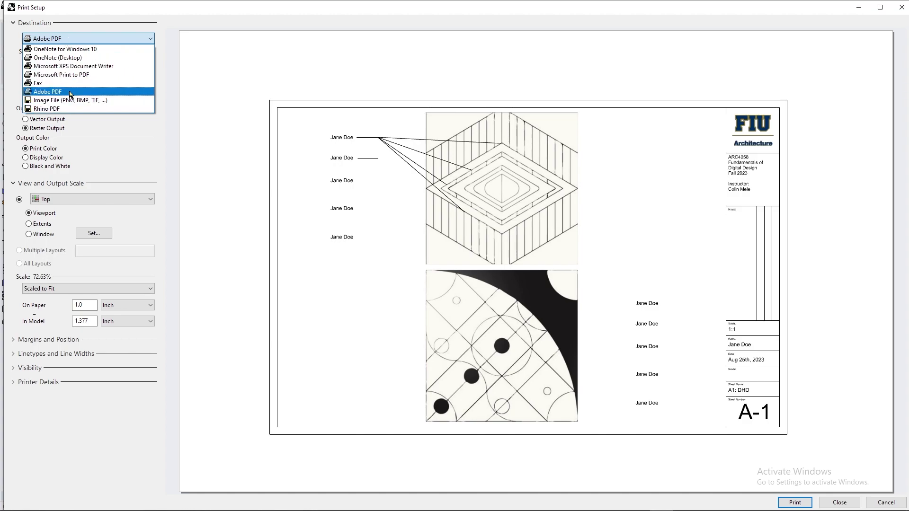
left_click(70, 93)
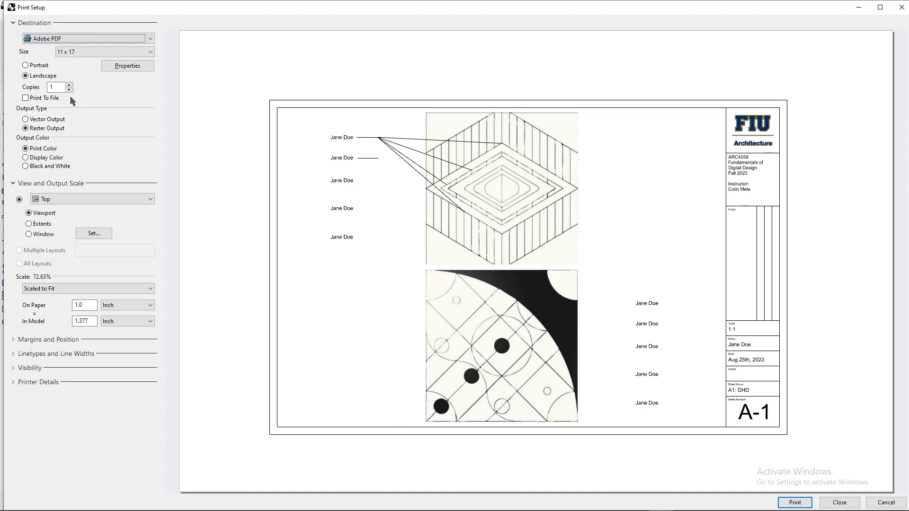
left_click(44, 235)
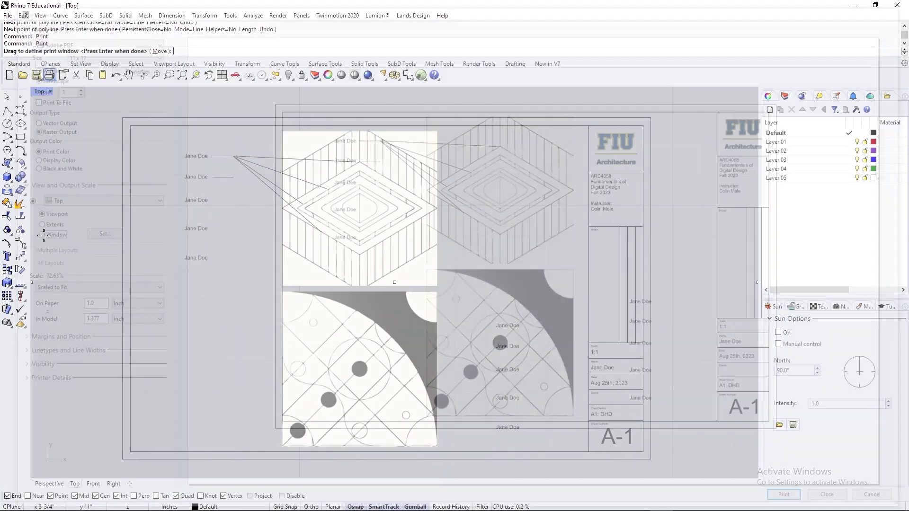
key("Return")
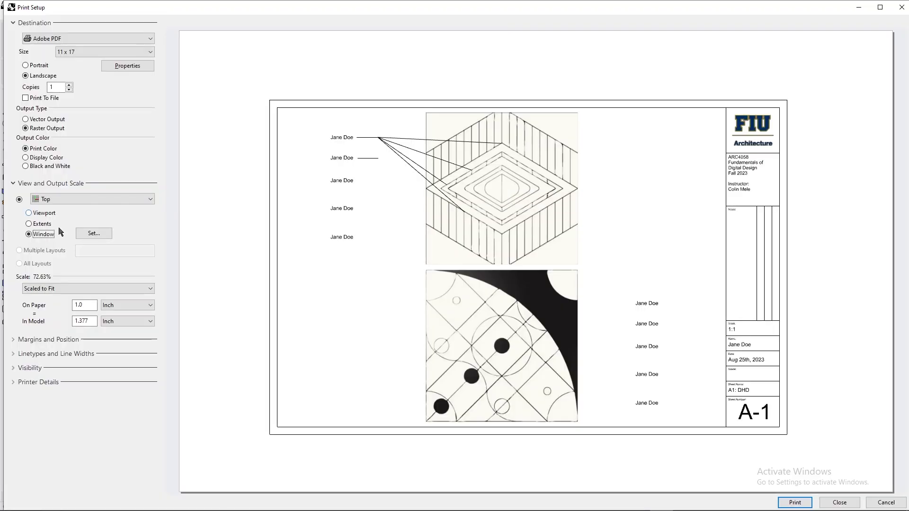
left_click(94, 232)
left_click_drag(123, 115, 651, 462)
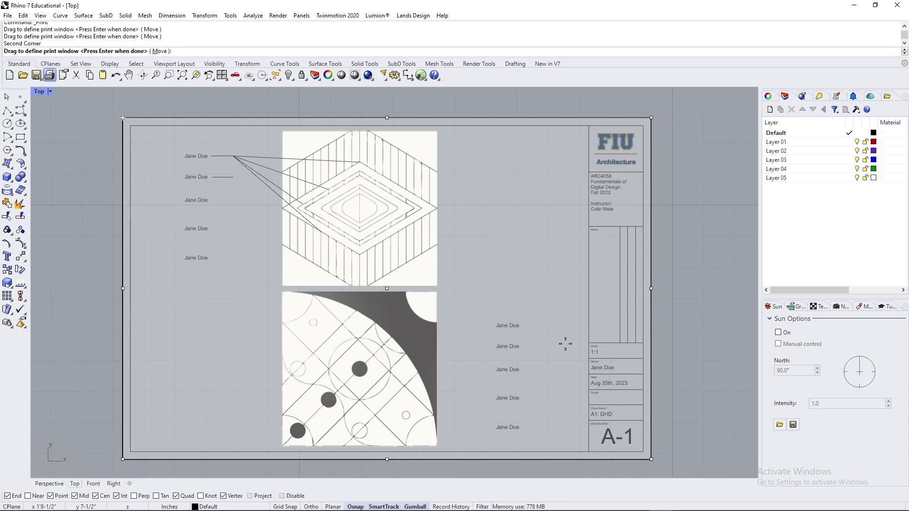
key("Return")
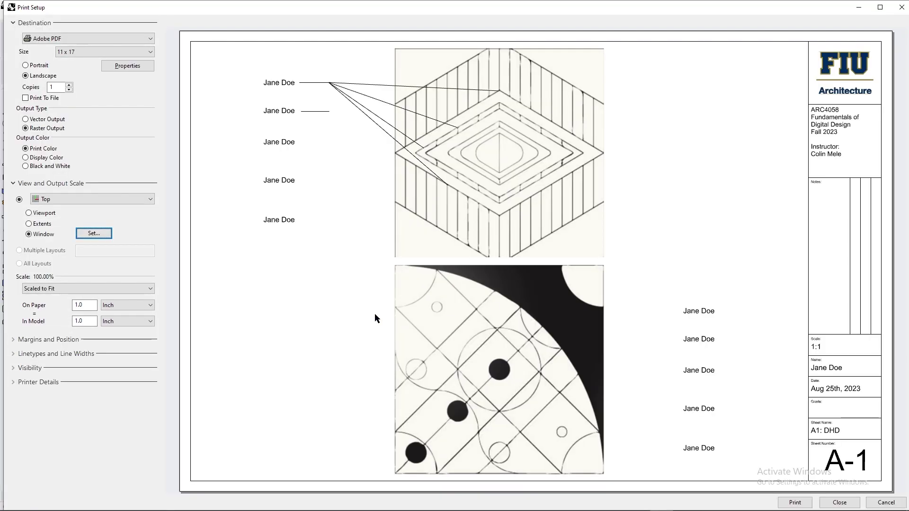
Try the Scaled to Fit and 1:5 print scales on the sheet preview.
left_click(96, 289)
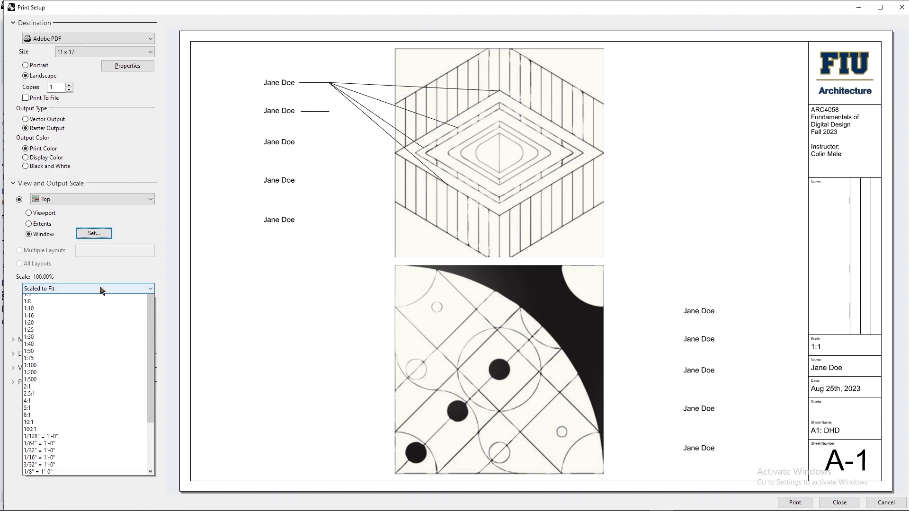
left_click(62, 289)
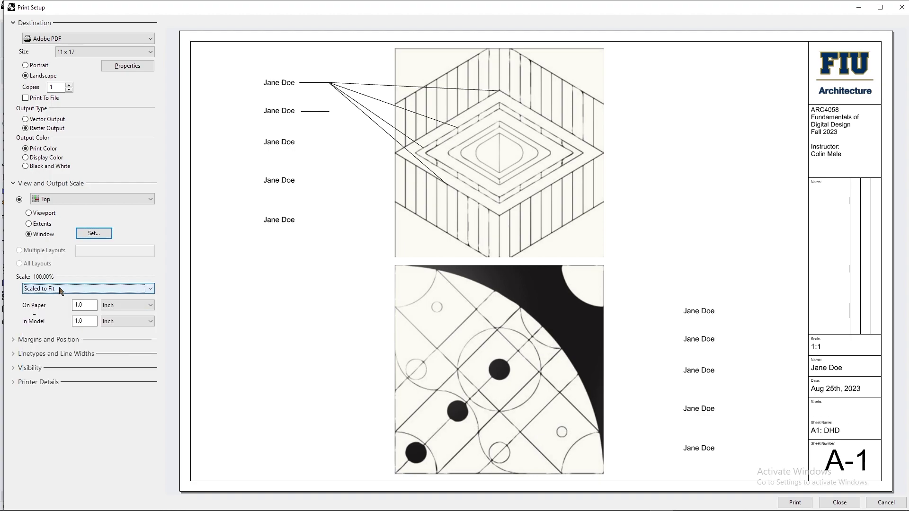
left_click(60, 290)
left_click(57, 327)
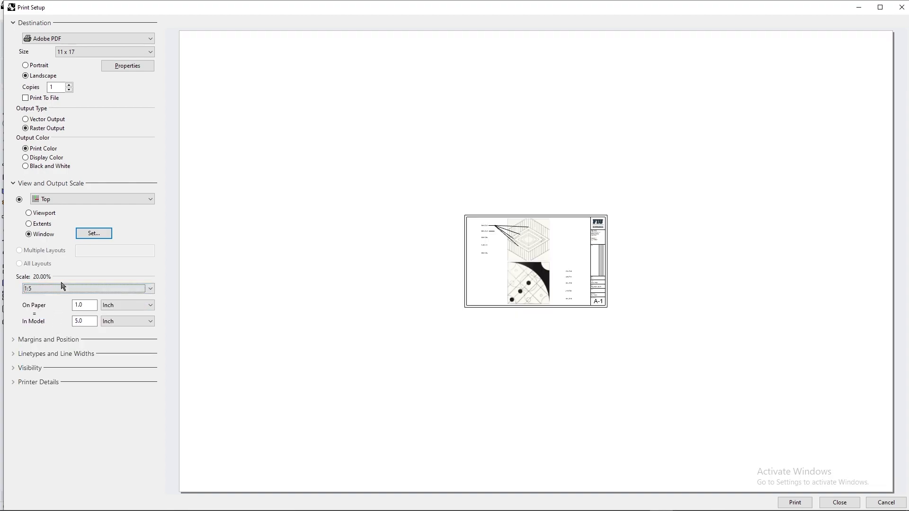
scroll(61, 296, "down", 2)
scroll(61, 294, "up", 3)
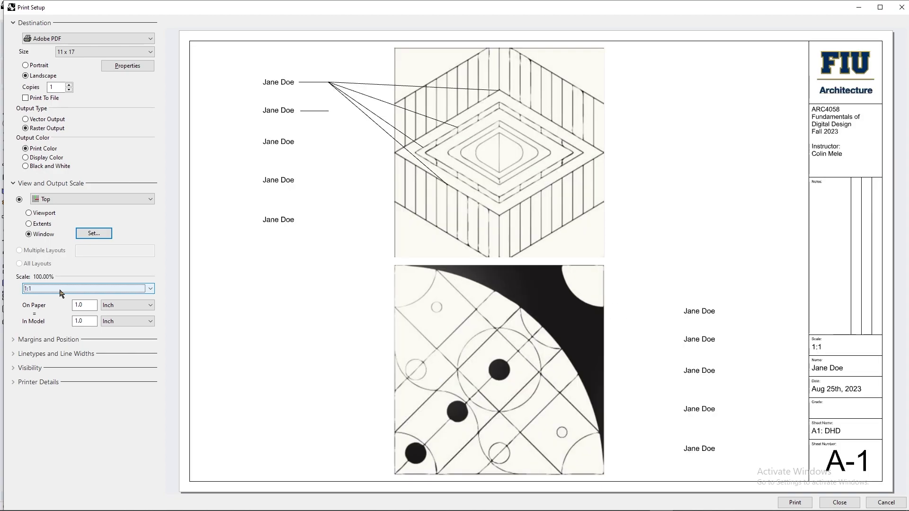
scroll(60, 293, "down", 3)
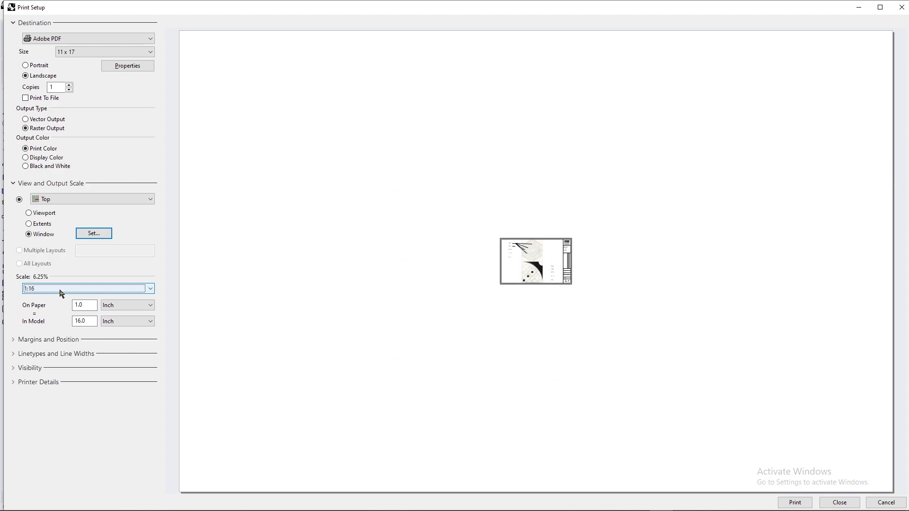
scroll(60, 293, "up", 4)
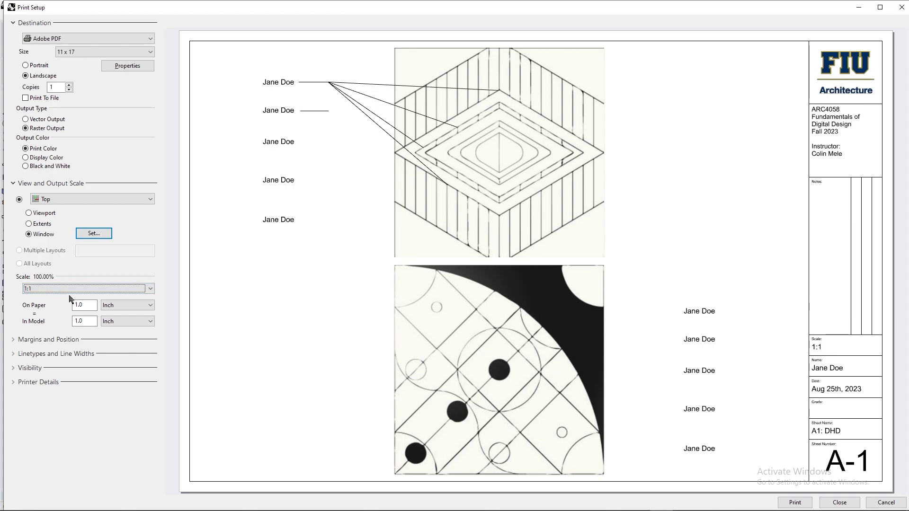
Compare Scaled to Fit once more, then settle the print scale at 1:1.
left_click(80, 289)
left_click(81, 290)
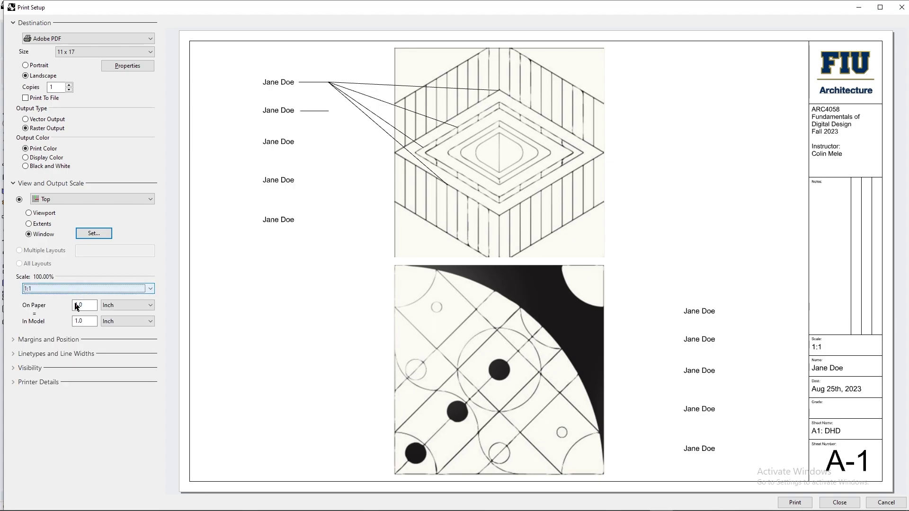
left_click(62, 289)
left_click(68, 289)
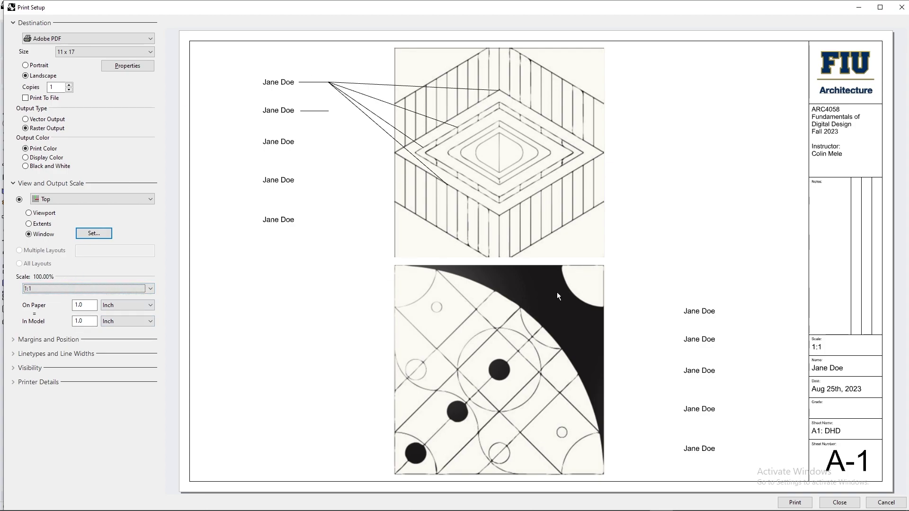
left_click(140, 288)
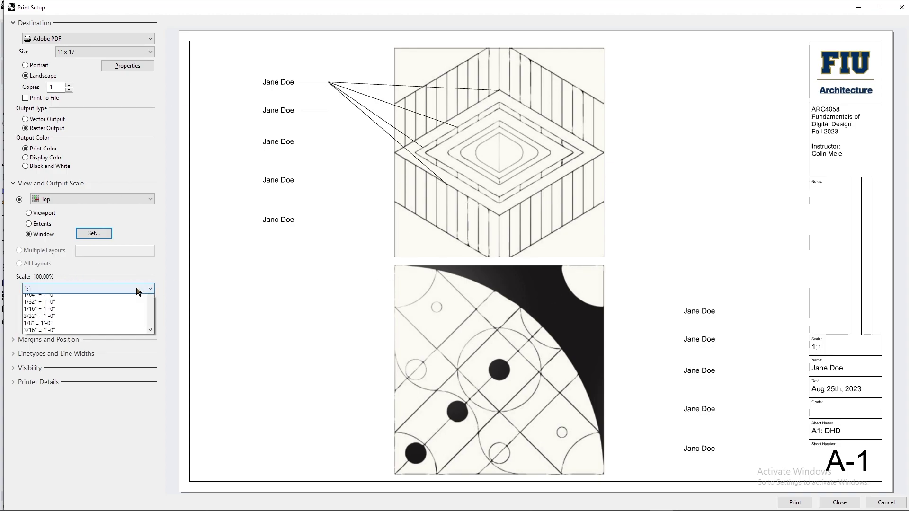
left_click(116, 307)
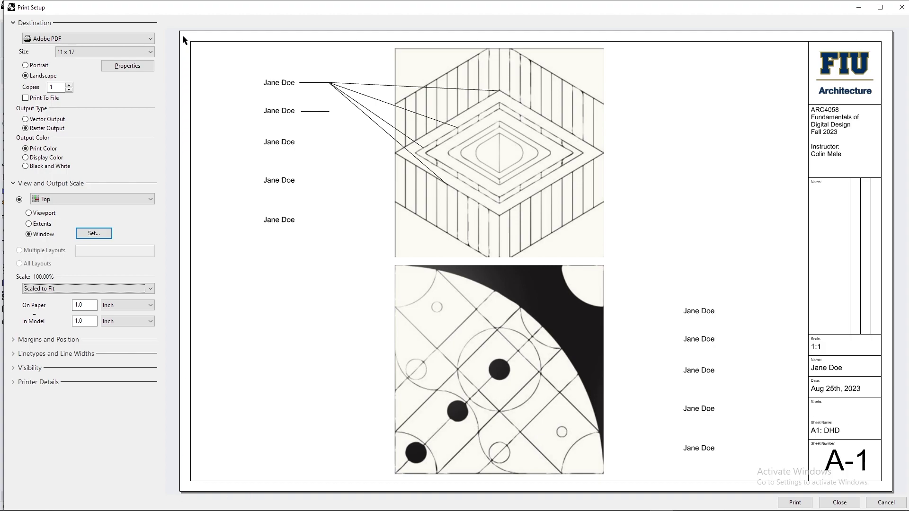
left_click(73, 289)
left_click(71, 305)
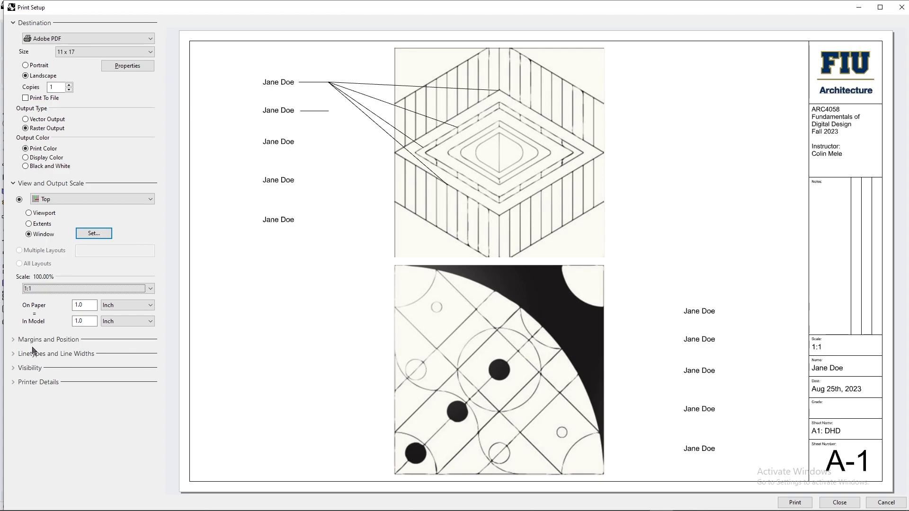
Expand the Details, Visibility, Linetypes and Line Widths, and Margins sections, then collapse Margins.
left_click(38, 382)
left_click(36, 368)
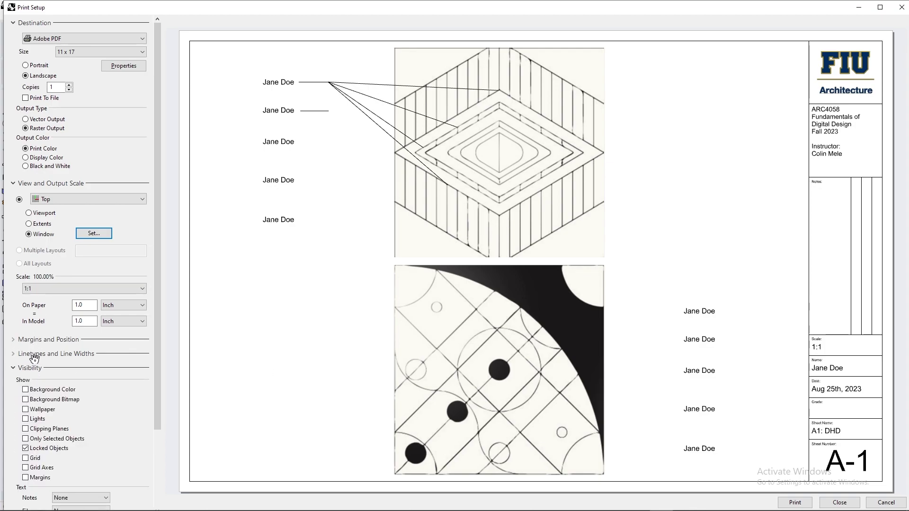
left_click(39, 354)
left_click(39, 340)
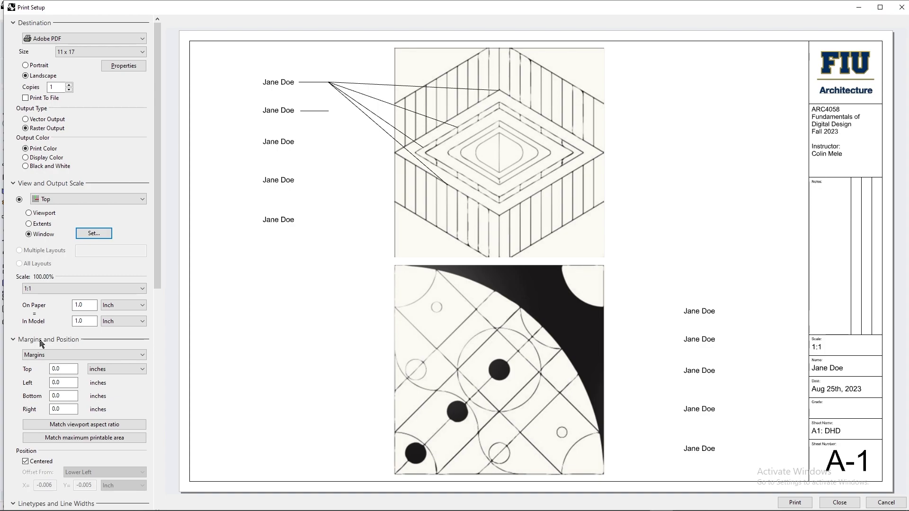
scroll(146, 324, "down", 10)
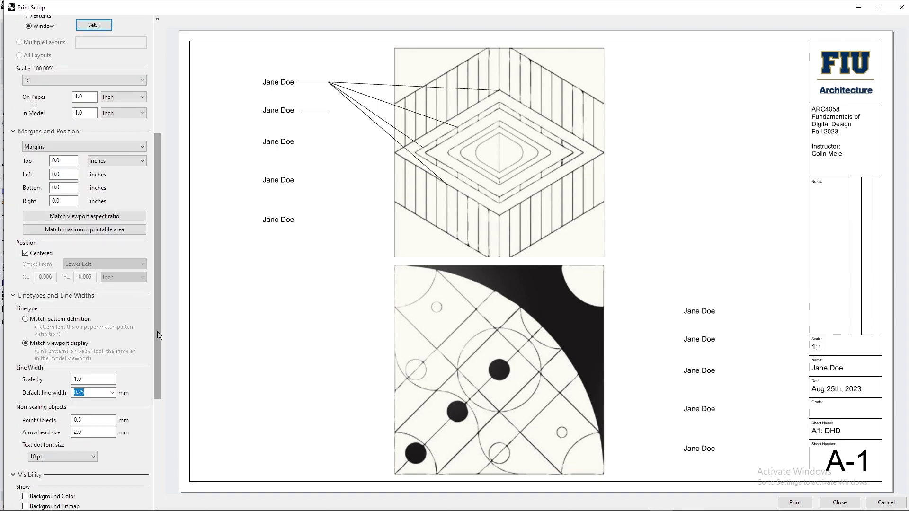
left_click(47, 132)
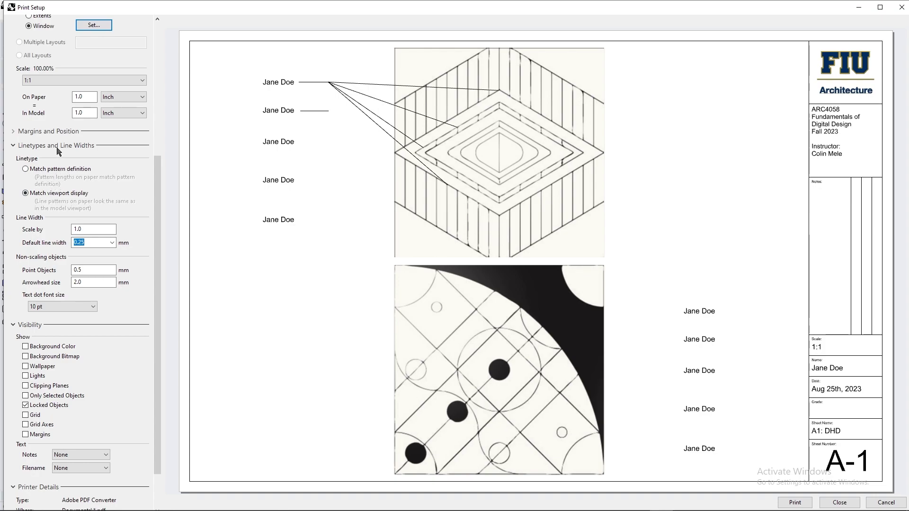
Try 2 mm and Hairline as the default line width, then set it to 0.18 mm.
left_click(112, 242)
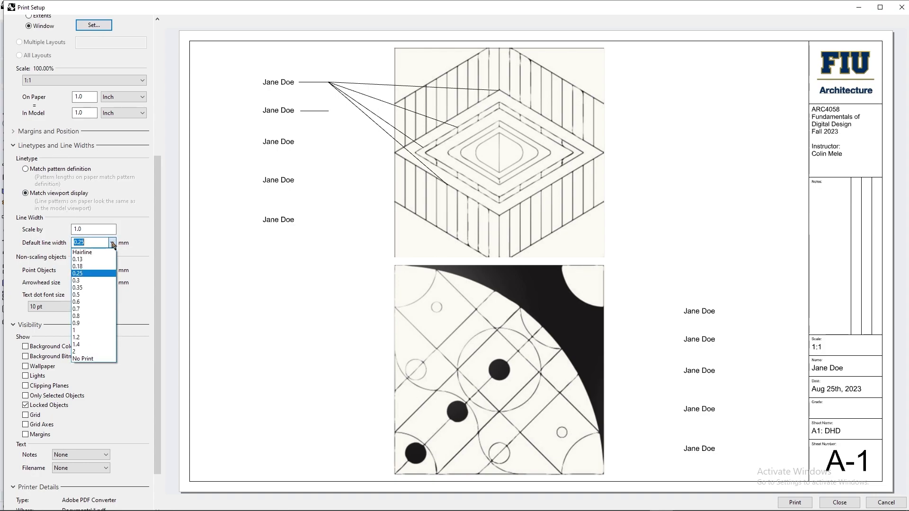
left_click(112, 242)
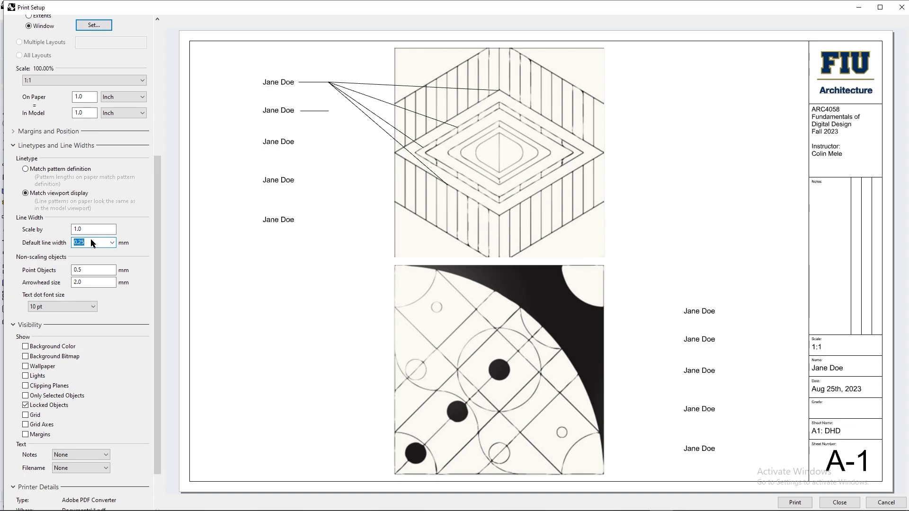
left_click(112, 242)
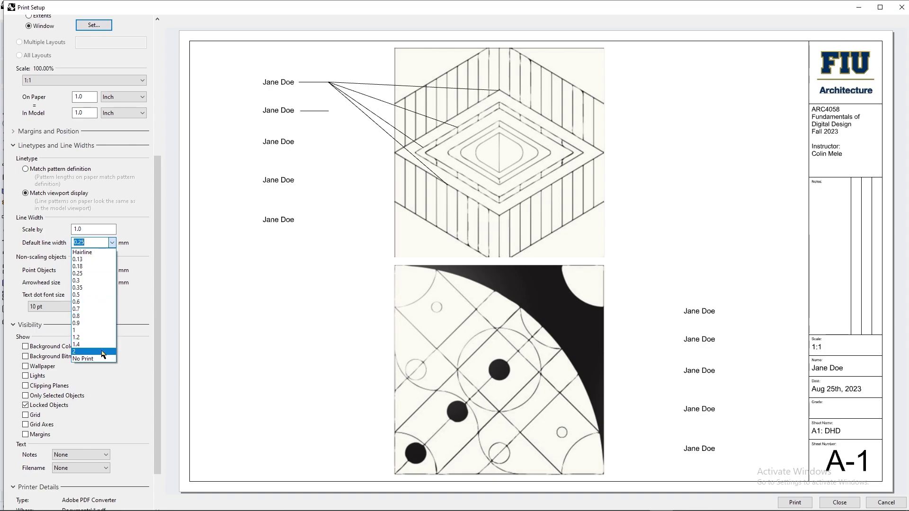
left_click(103, 352)
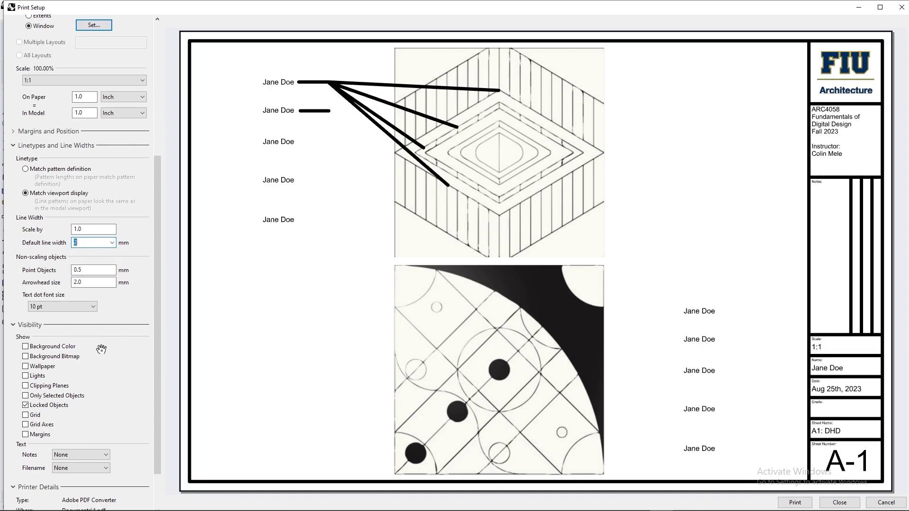
left_click(112, 242)
left_click(106, 253)
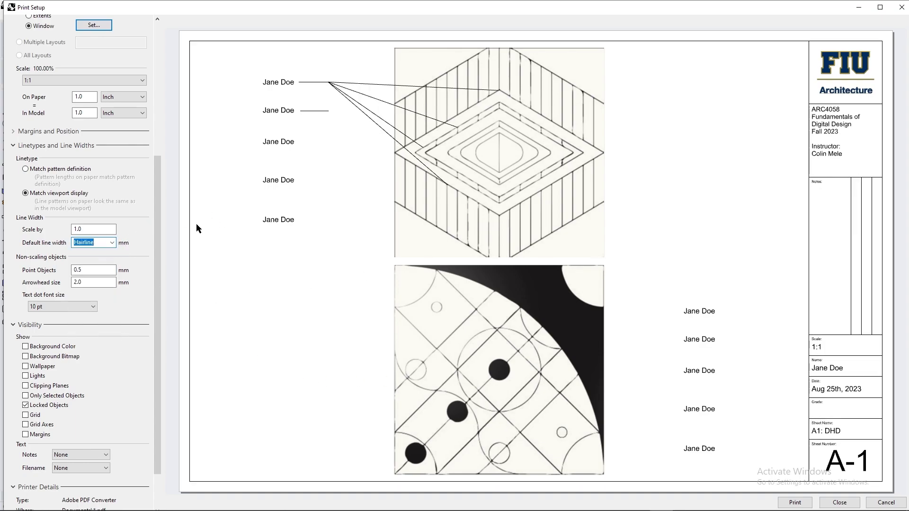
left_click(111, 242)
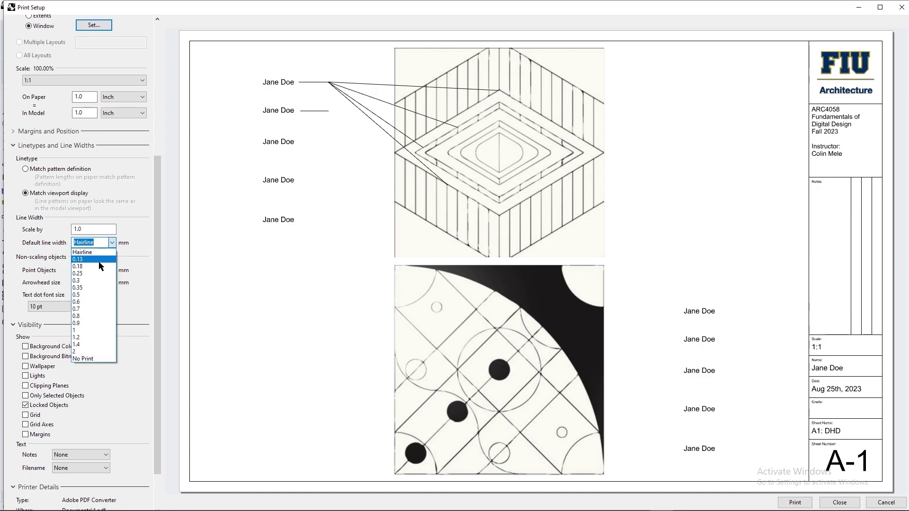
left_click(101, 266)
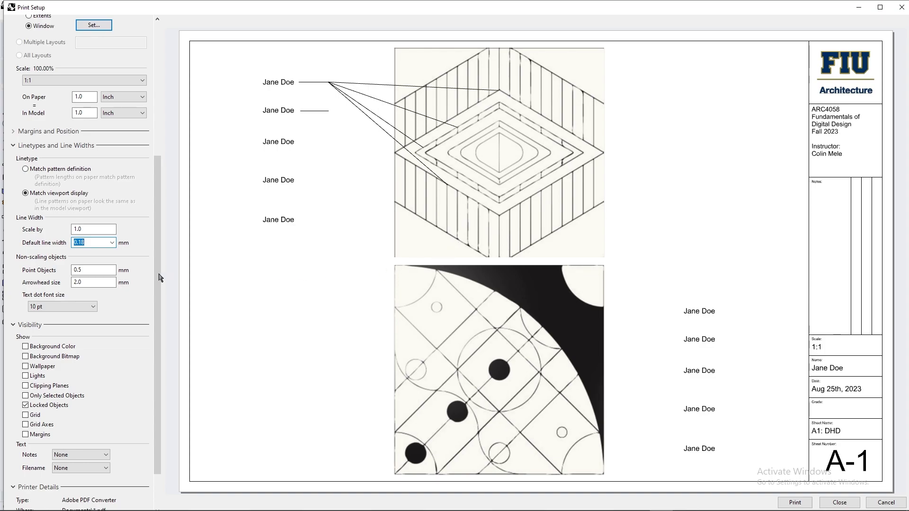
left_click(111, 243)
left_click(112, 243)
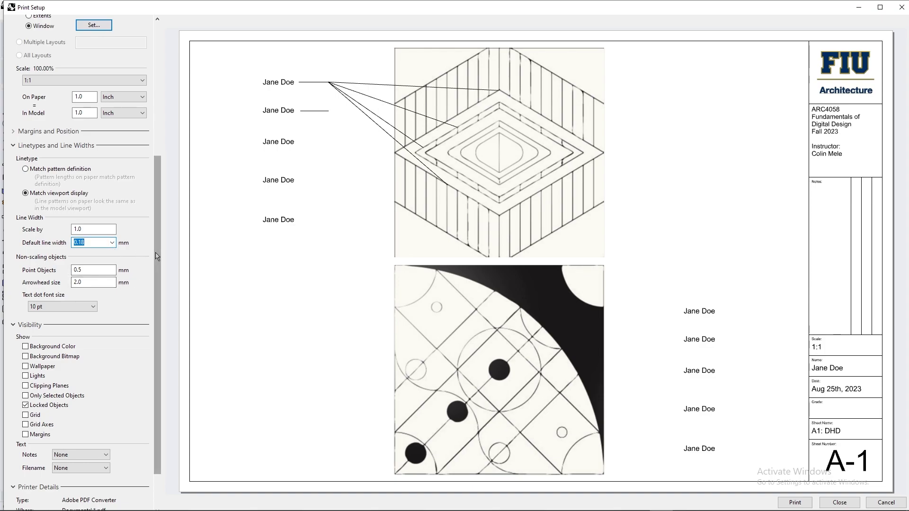
Toggle Background Color printing on and back off, then collapse Visibility.
scroll(118, 331, "down", 2)
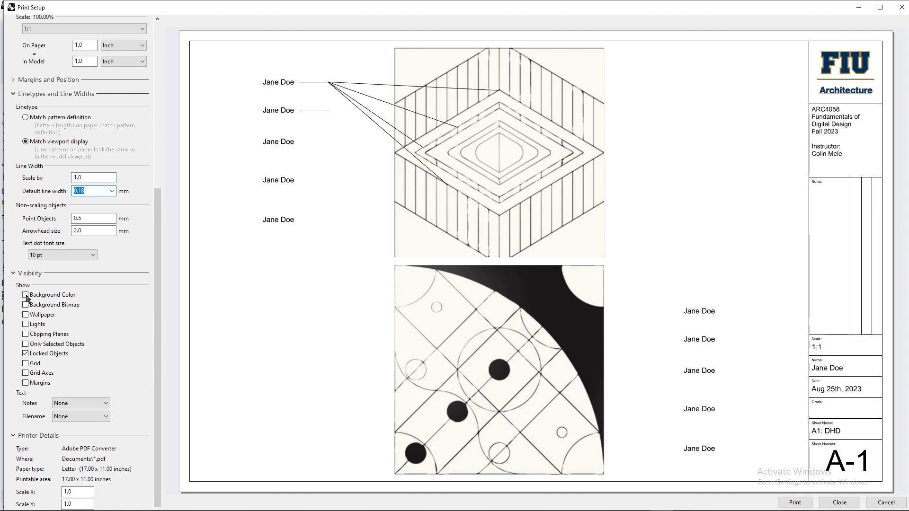
left_click(26, 295)
left_click(26, 295)
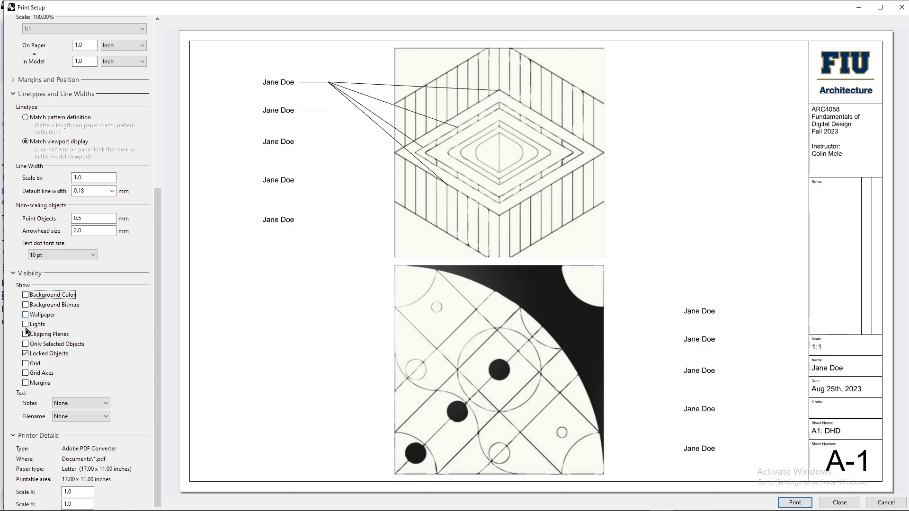
left_click(37, 274)
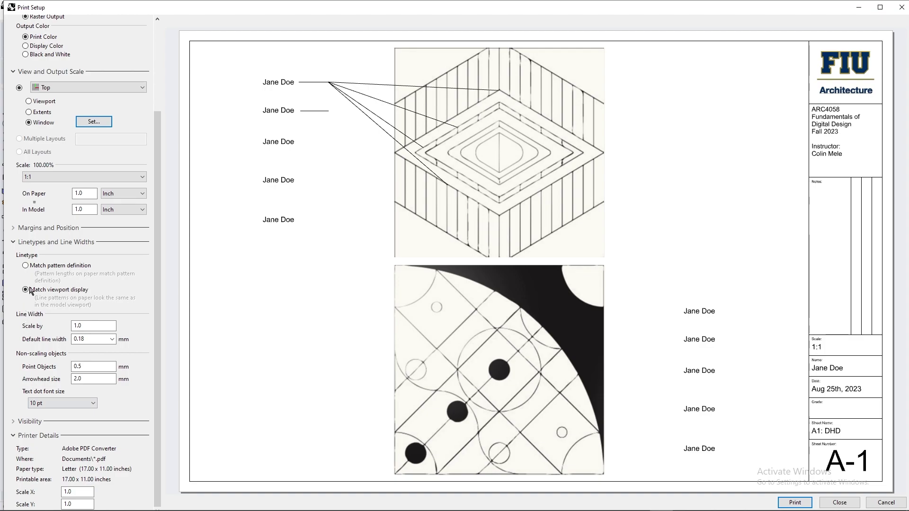
Collapse the line width and details sections and choose 11 x 17 landscape paper.
left_click(32, 243)
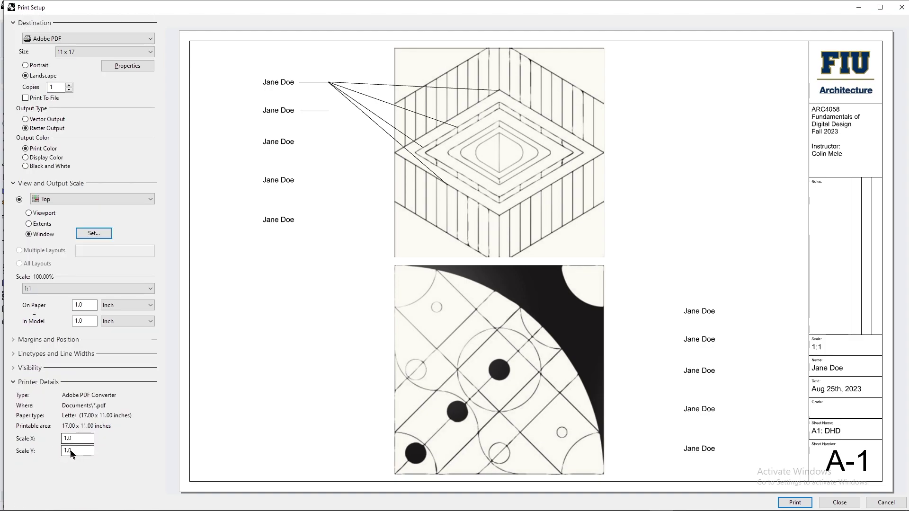
left_click(43, 382)
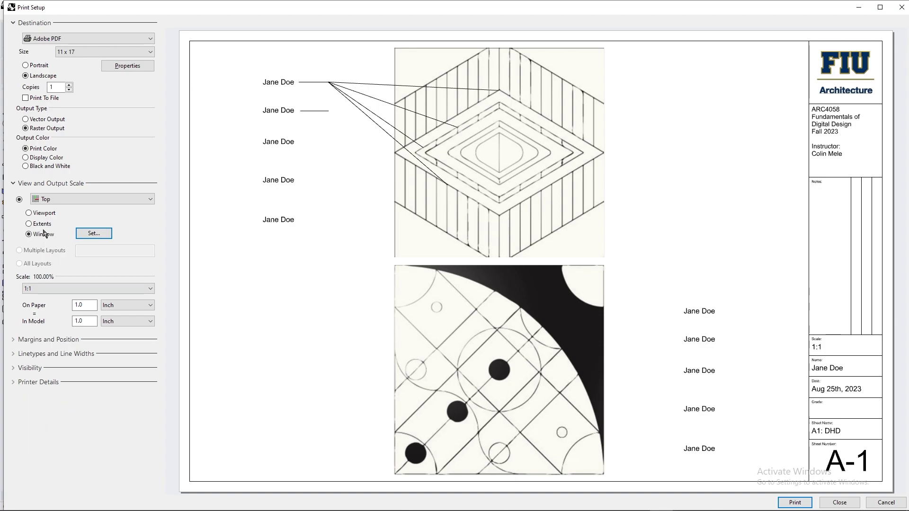
left_click(70, 53)
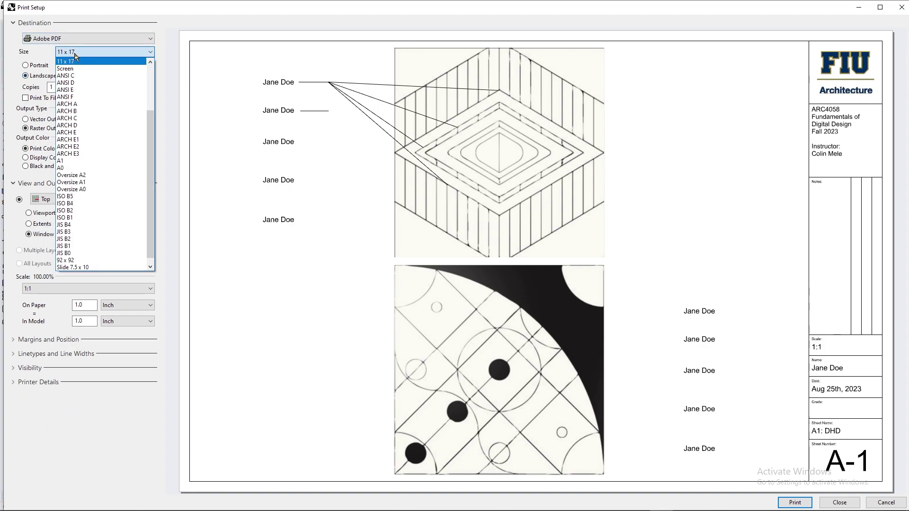
scroll(78, 62, "up", 3)
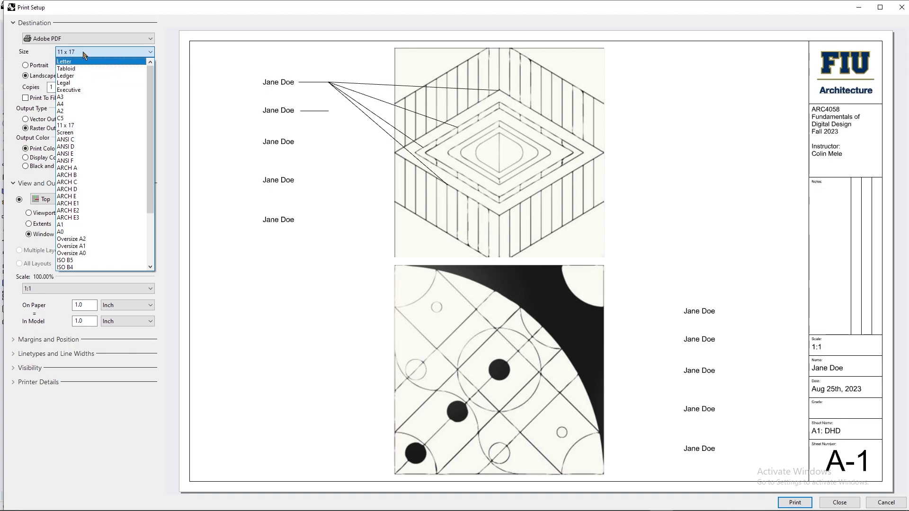
left_click(87, 126)
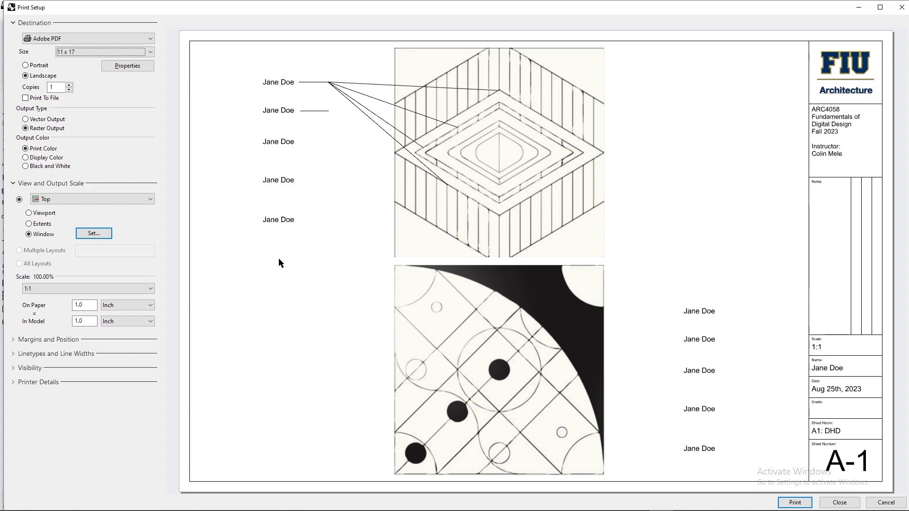
Print the sheet to RhinoTitleBlock.pdf in Downloads, then switch over to AutoCAD.
left_click(795, 503)
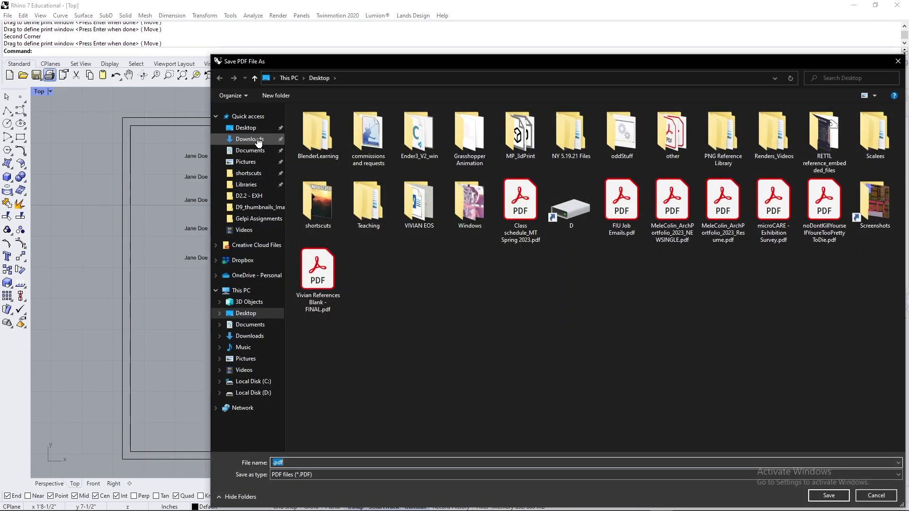
left_click(257, 139)
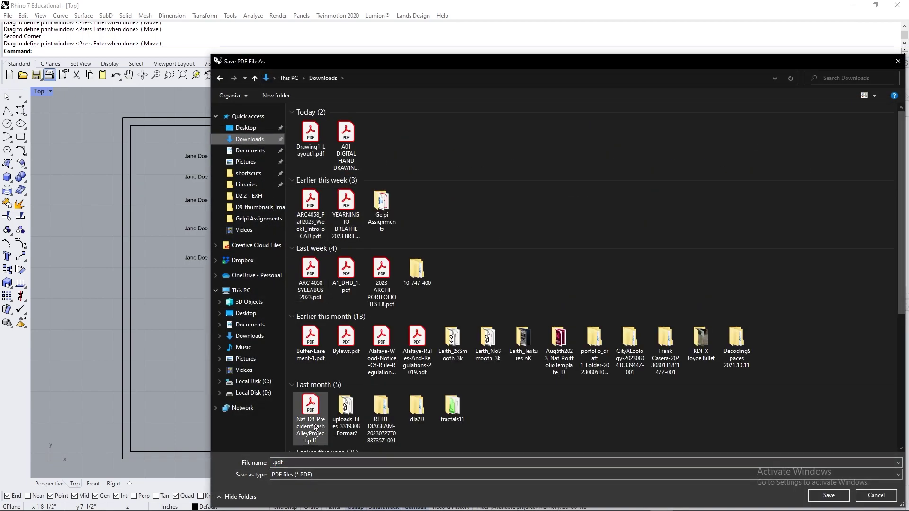
double_click(310, 462)
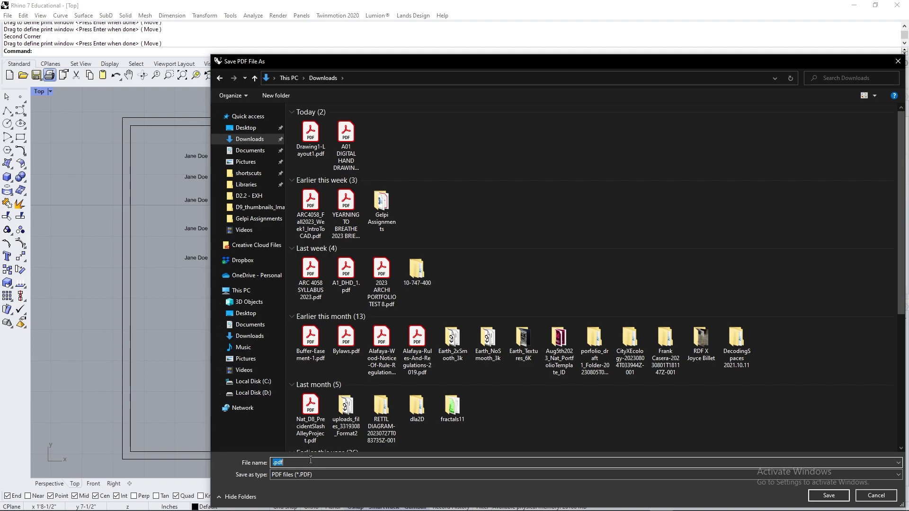
type("RhinoTitleBlock")
key("Return")
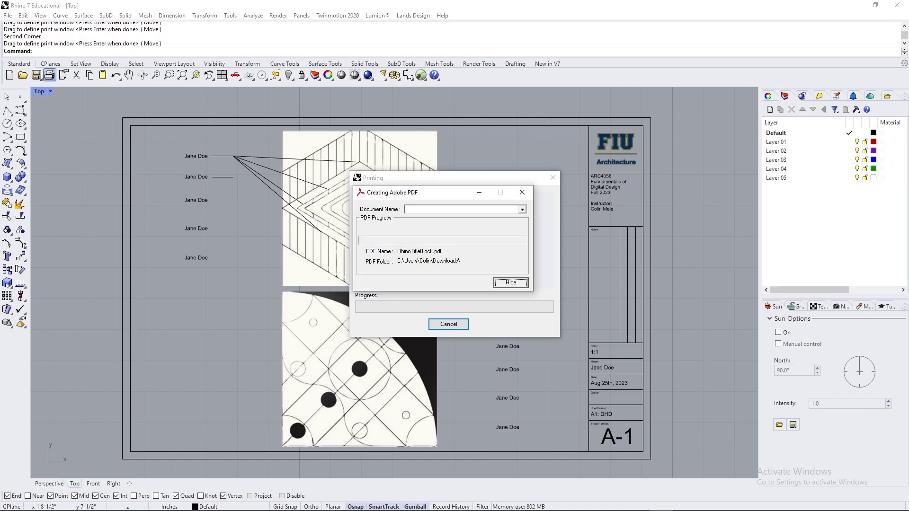
key("alt+Tab")
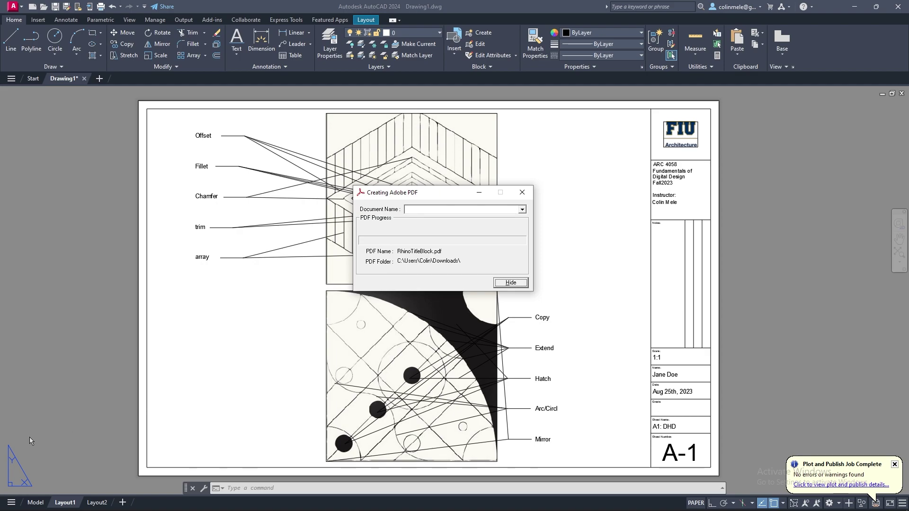
Back in Rhino, recentre the Top view and open Print Setup with Rhino PDF as destination.
key("alt+Tab")
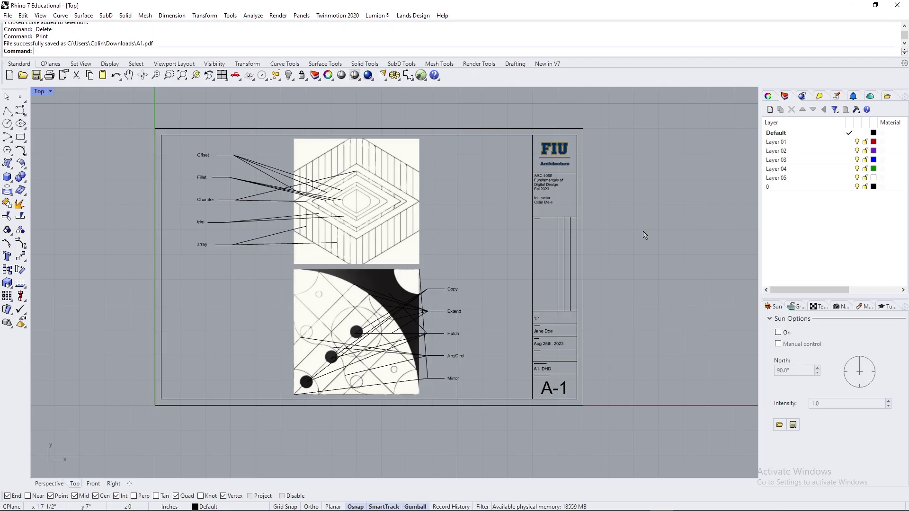
right_click_drag(400, 254, 434, 290)
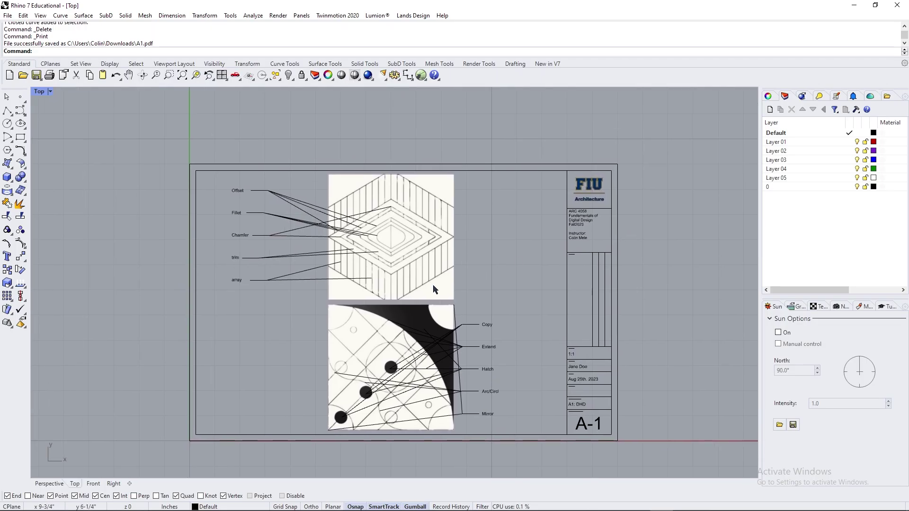
scroll(479, 284, "up", 2)
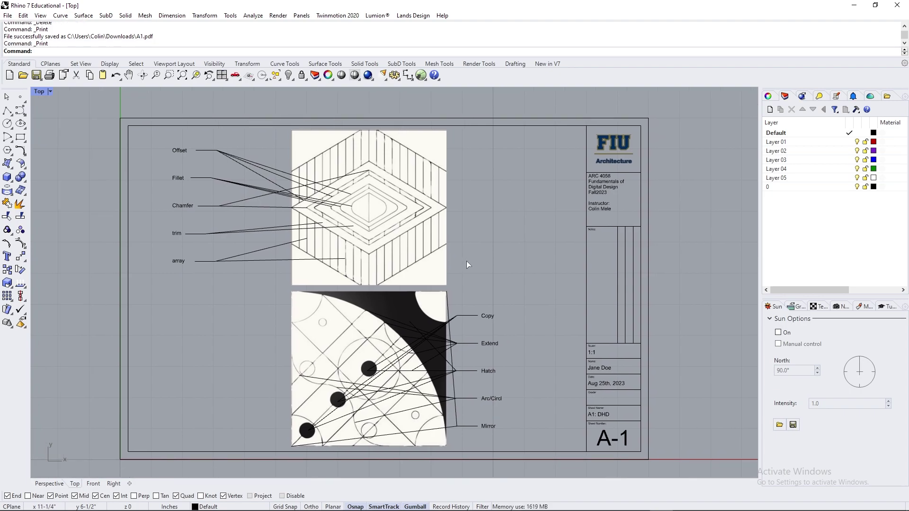
key("ctrl+p")
left_click(86, 40)
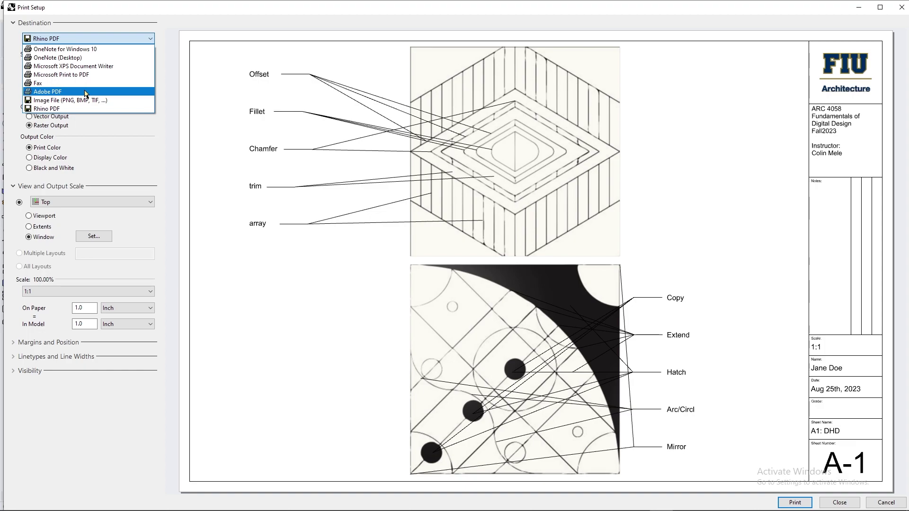
left_click(78, 108)
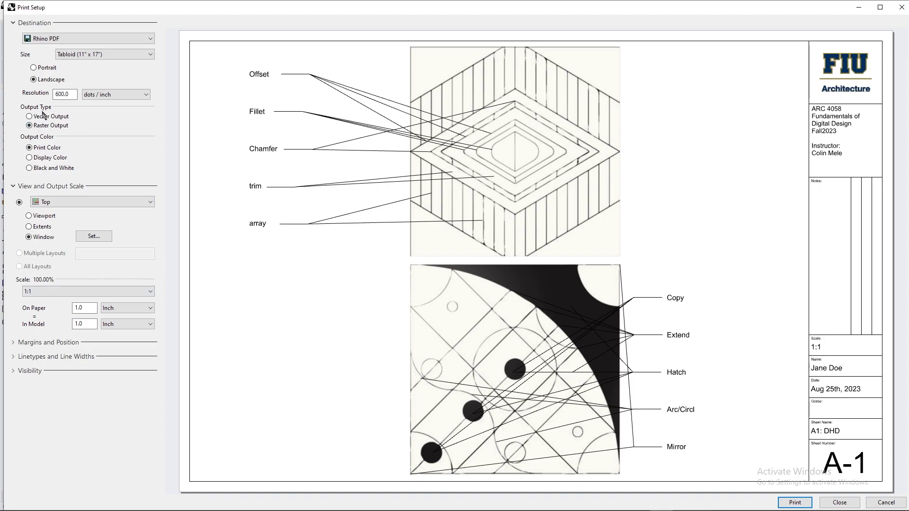
left_click(70, 39)
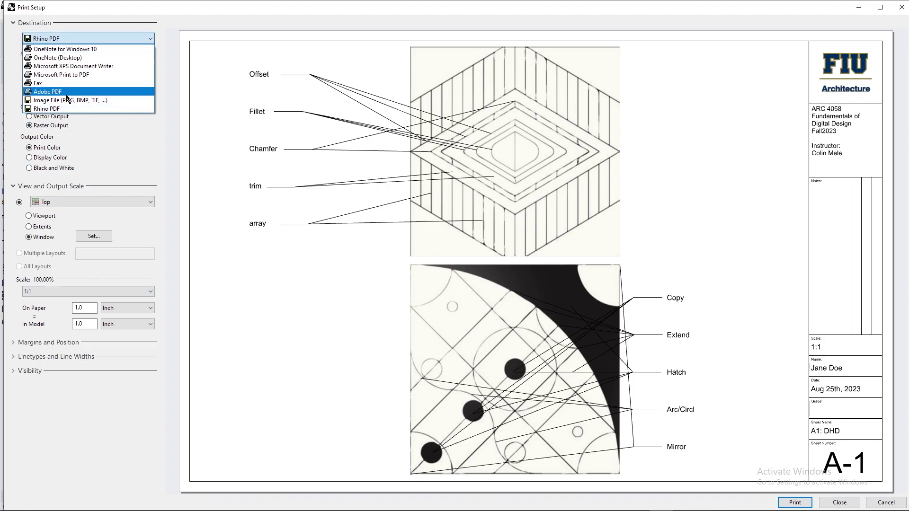
left_click(58, 38)
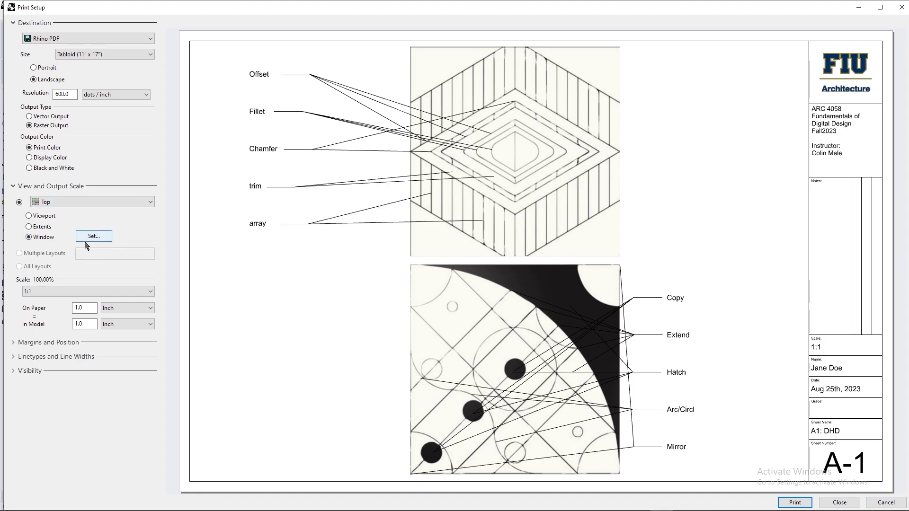
Try Microsoft Print to PDF on Tabloid paper, then switch the output to Image File.
left_click(48, 372)
left_click(48, 371)
left_click(48, 359)
left_click(47, 360)
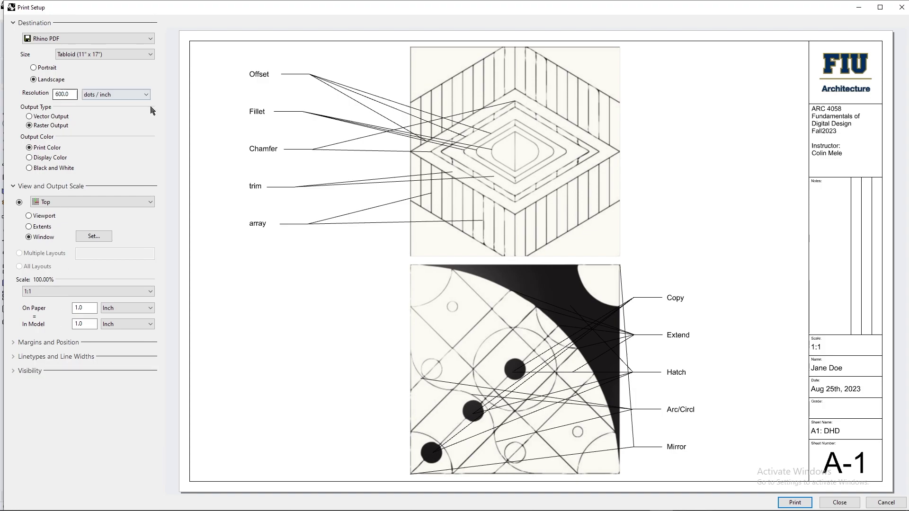
left_click(93, 39)
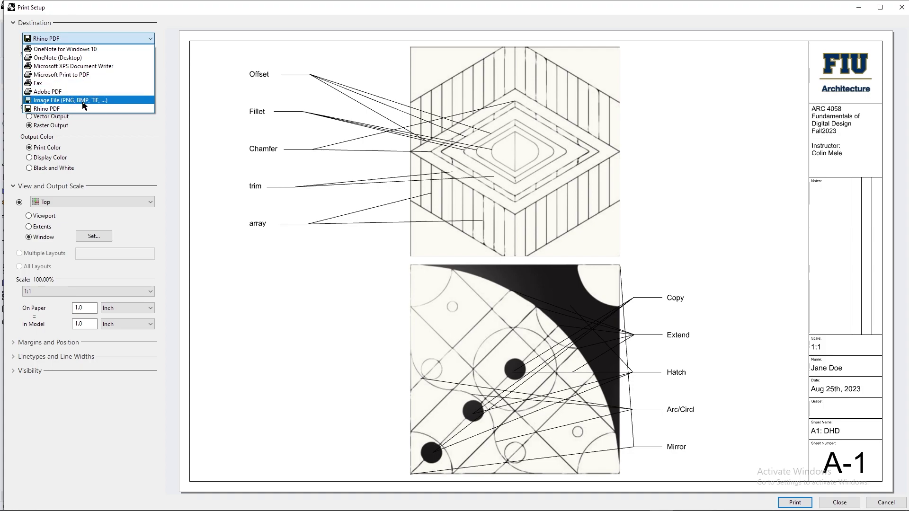
left_click(86, 75)
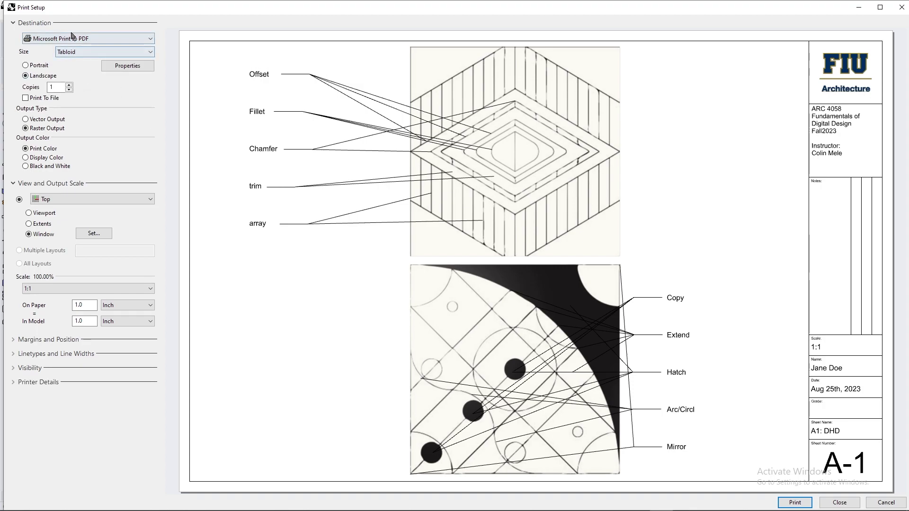
left_click(75, 52)
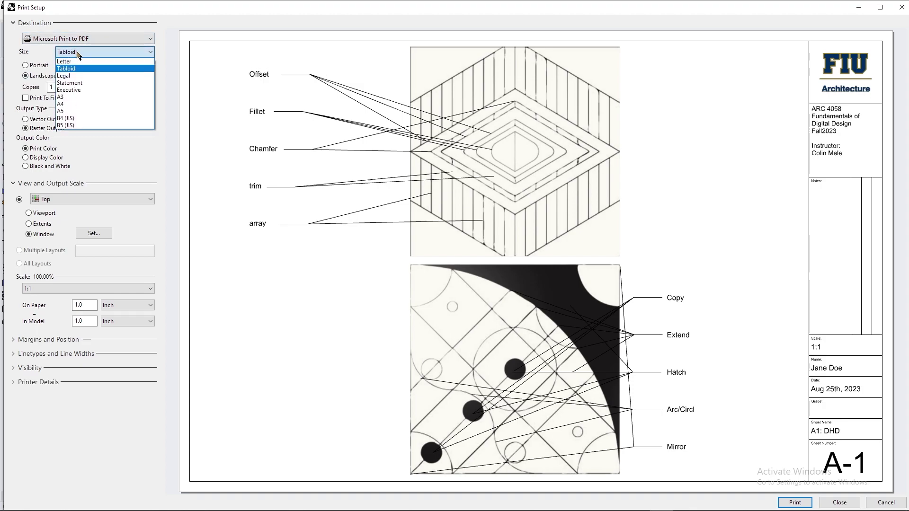
left_click(78, 53)
left_click(78, 53)
left_click(77, 53)
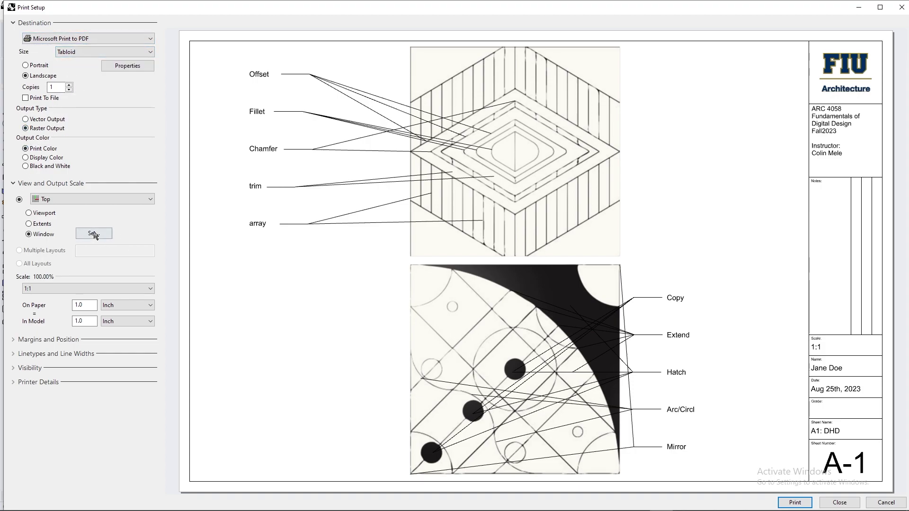
left_click(85, 40)
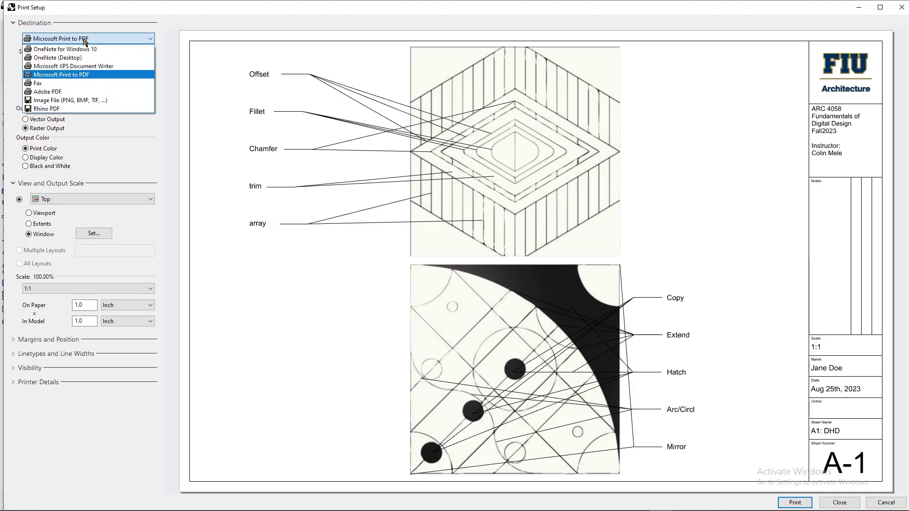
left_click(77, 101)
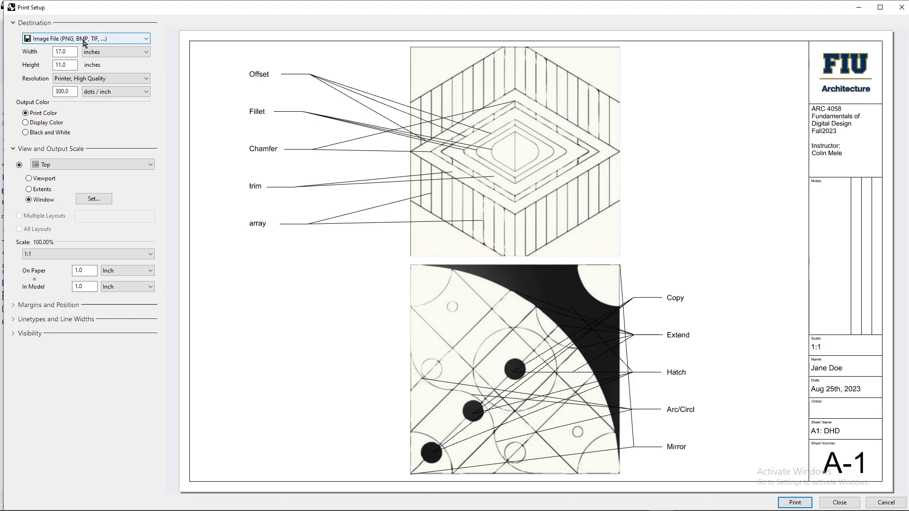
Keep Image File as the destination and close Print Setup without printing.
left_click(65, 42)
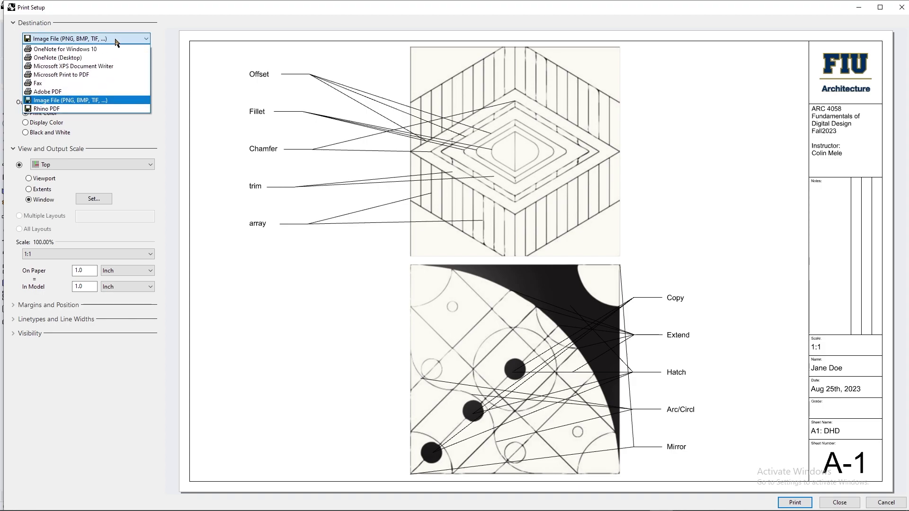
left_click(101, 41)
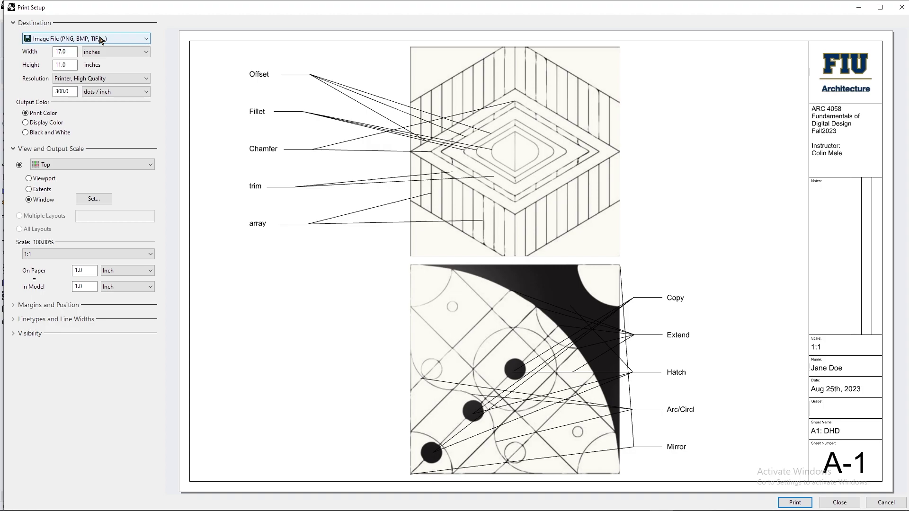
left_click(101, 40)
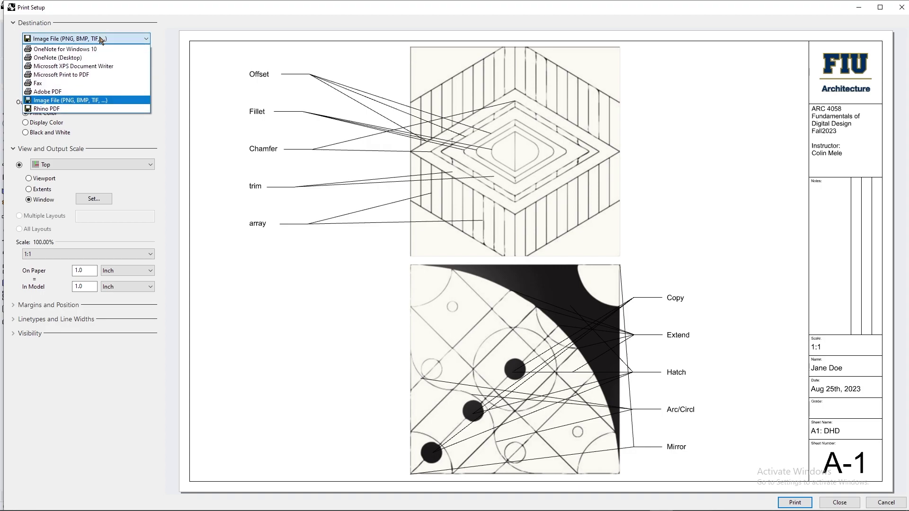
left_click(100, 39)
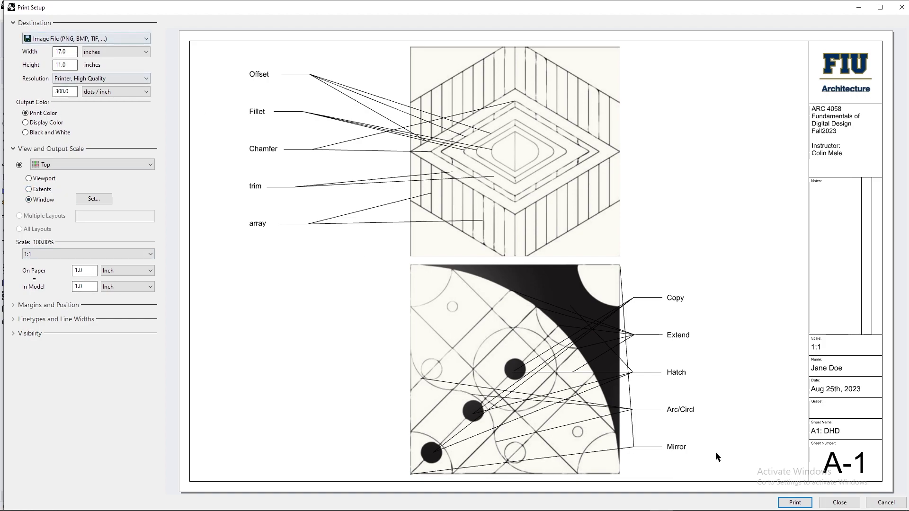
left_click(854, 502)
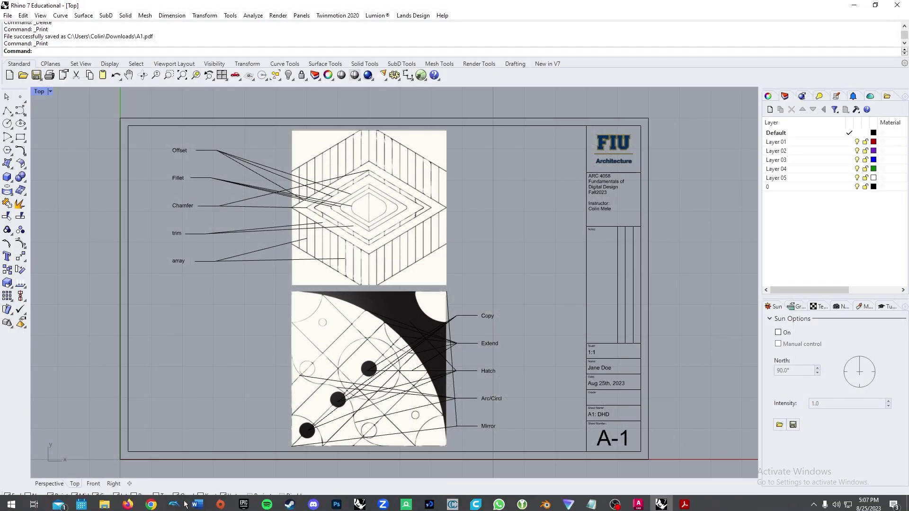
Preview Drawing1-Layout1.pdf in Acrobat, then return to AutoCAD.
mouse_move(684, 501)
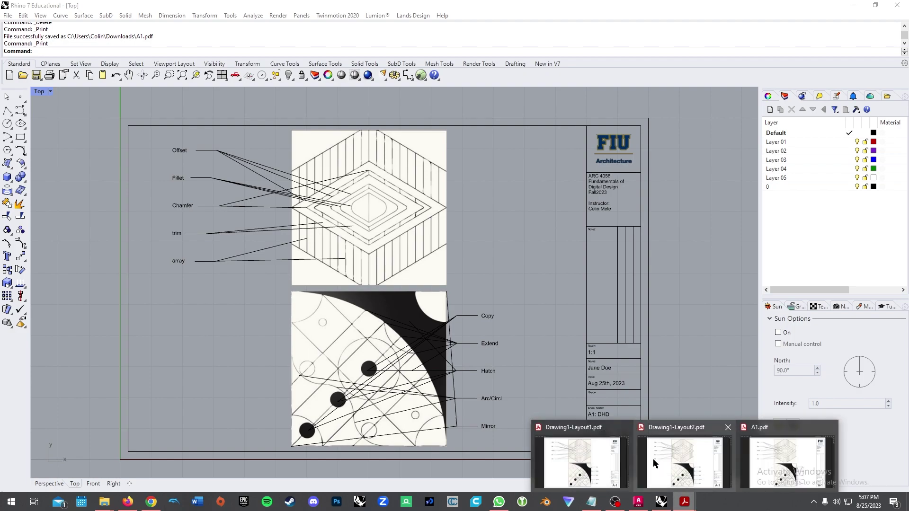
left_click(614, 453)
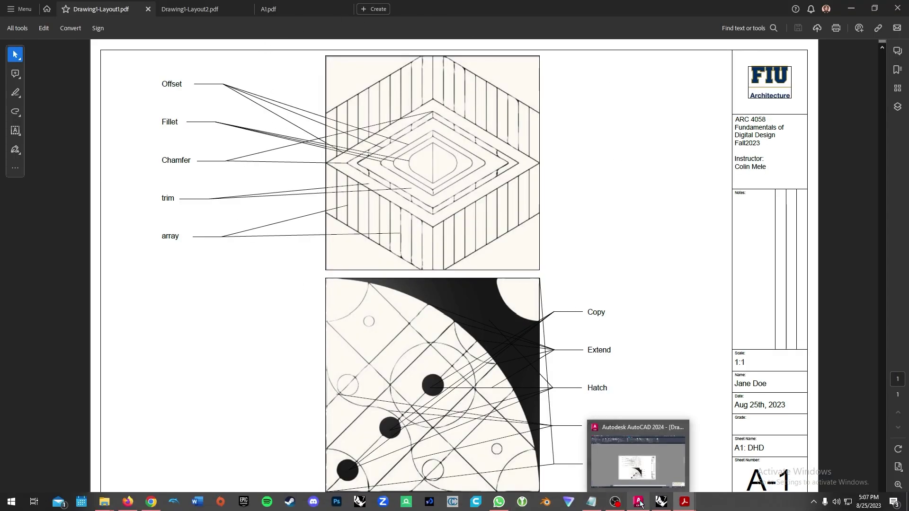
left_click(639, 502)
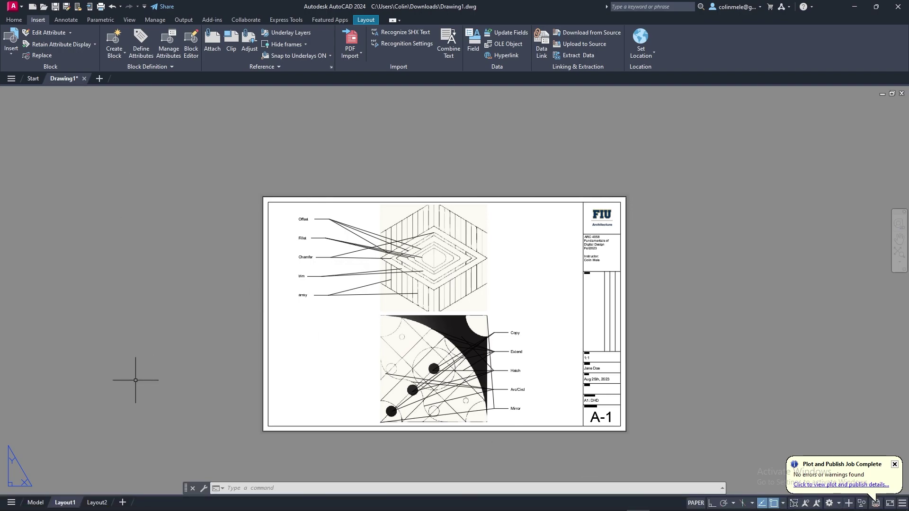
In model space, select the FIU logo and check Insert's image frame options, then show the PDF.
left_click(35, 503)
scroll(586, 203, "up", 8)
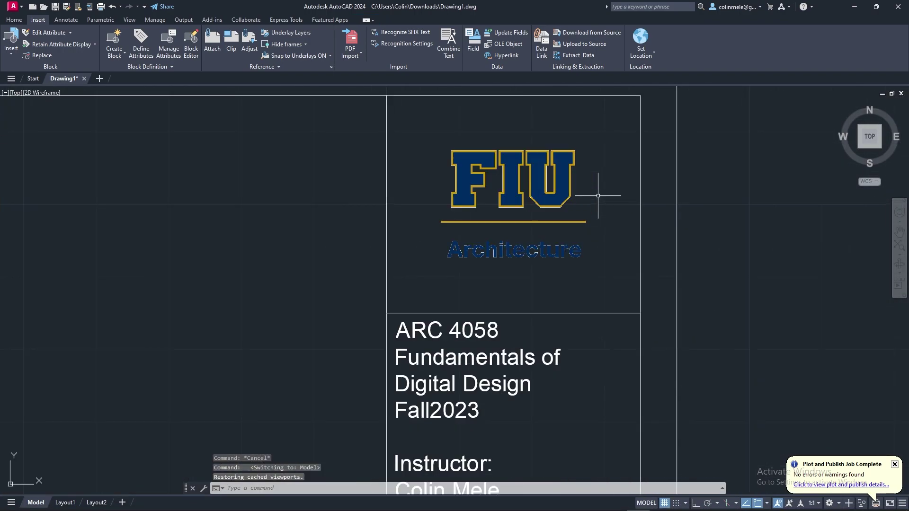
left_click(586, 203)
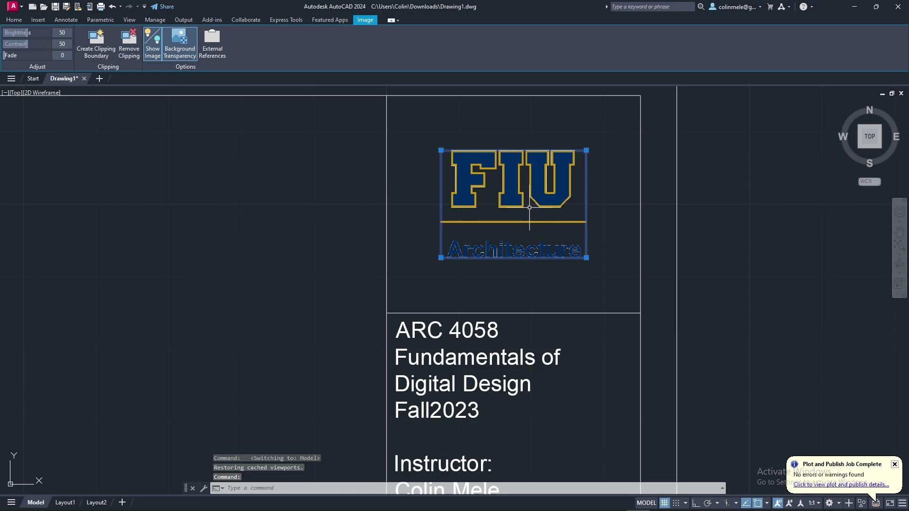
left_click(13, 20)
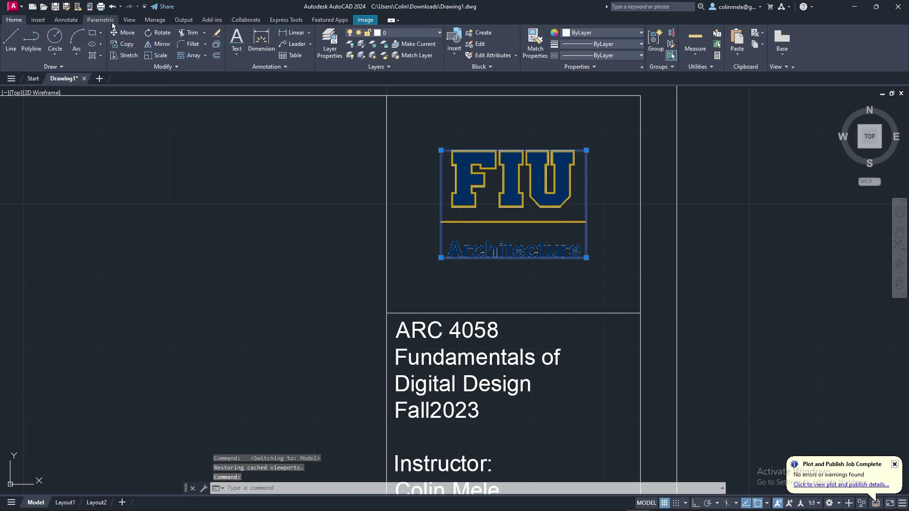
left_click(42, 20)
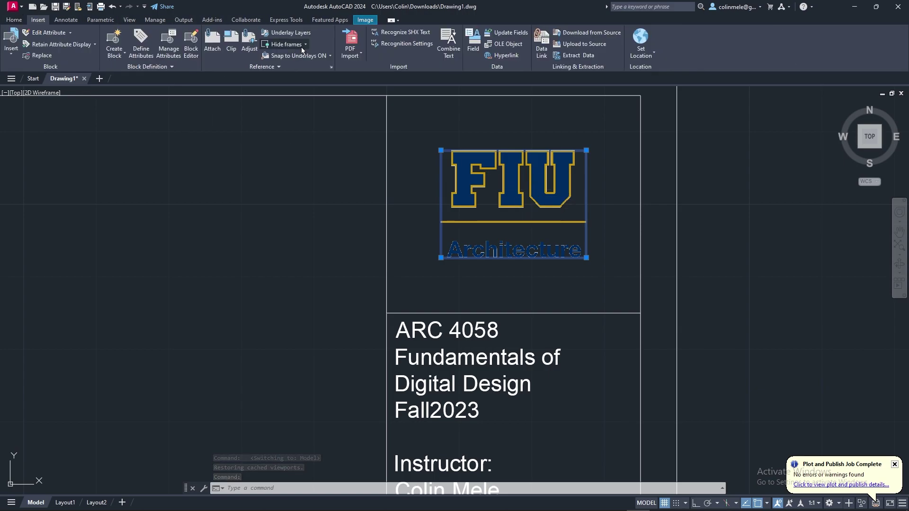
left_click(301, 47)
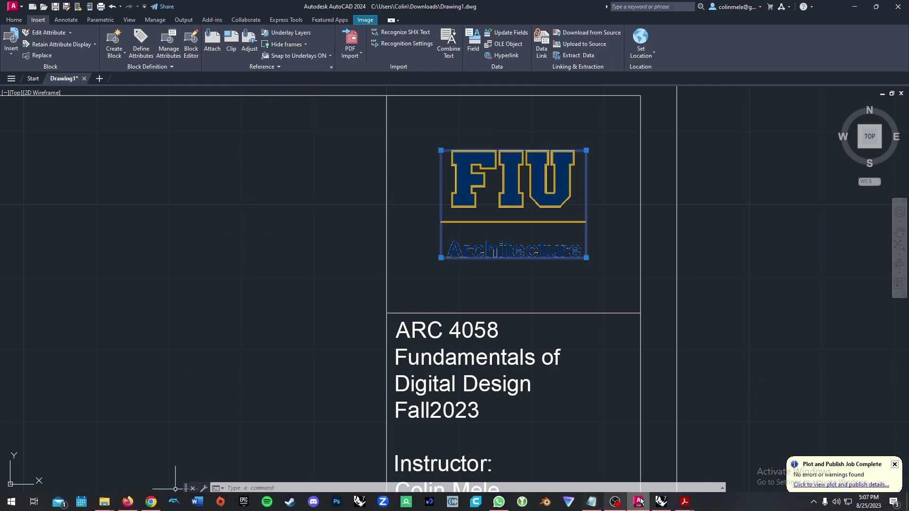
left_click(684, 501)
left_click(622, 461)
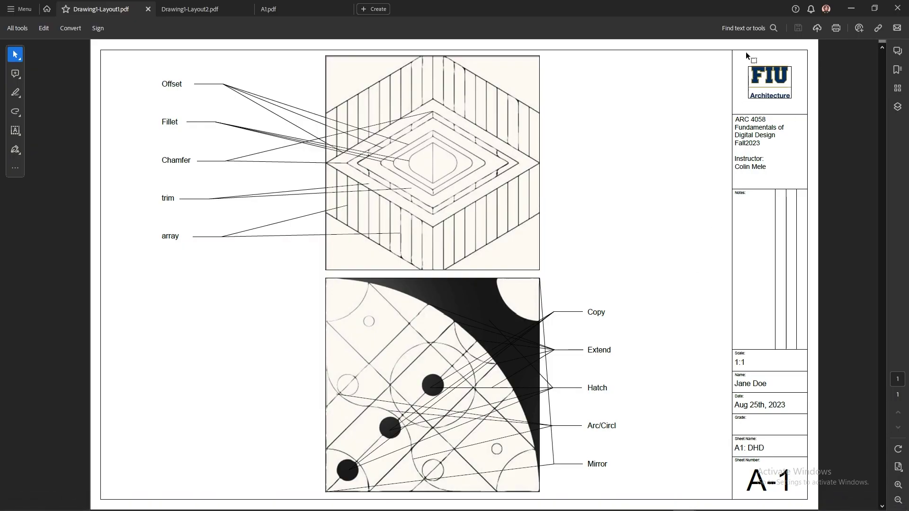
Flip repeatedly between the Drawing1-Layout2.pdf and A1.pdf tabs, then return to Rhino.
left_click(191, 10)
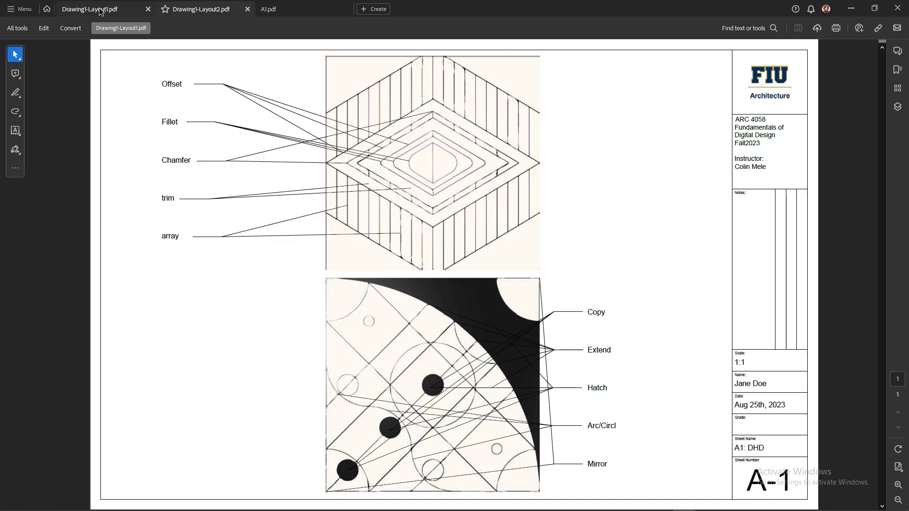
left_click(298, 11)
key("ctrl+shift+Tab")
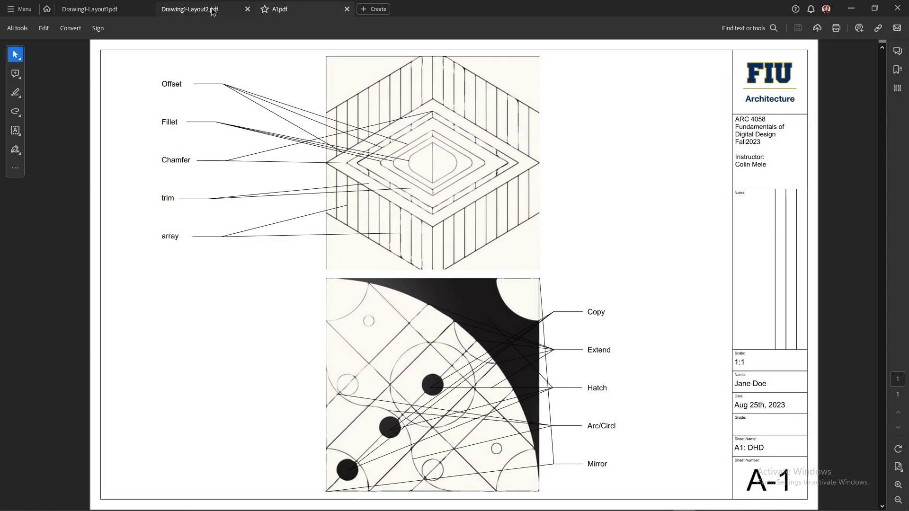
left_click(299, 10)
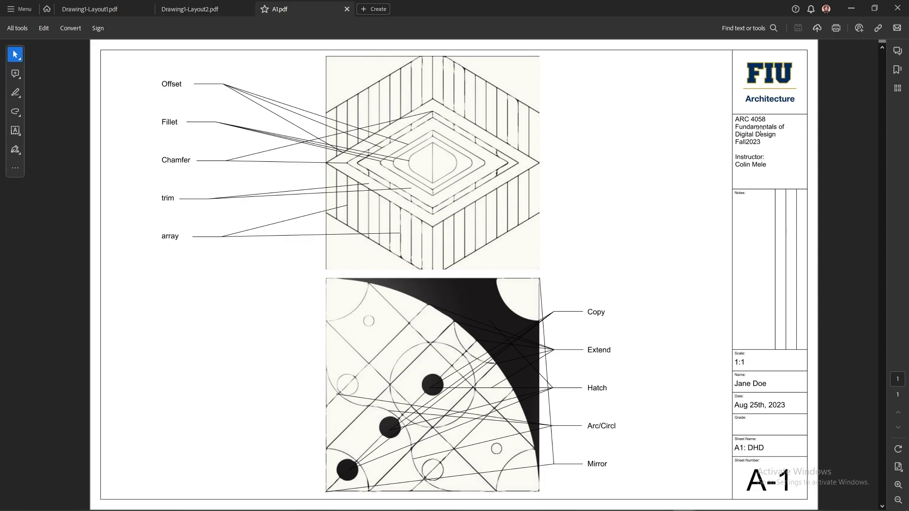
key("ctrl+shift+Tab")
key("ctrl+Tab")
left_click(225, 11)
left_click(290, 10)
left_click(193, 12)
left_click(279, 10)
left_click(201, 12)
left_click(289, 10)
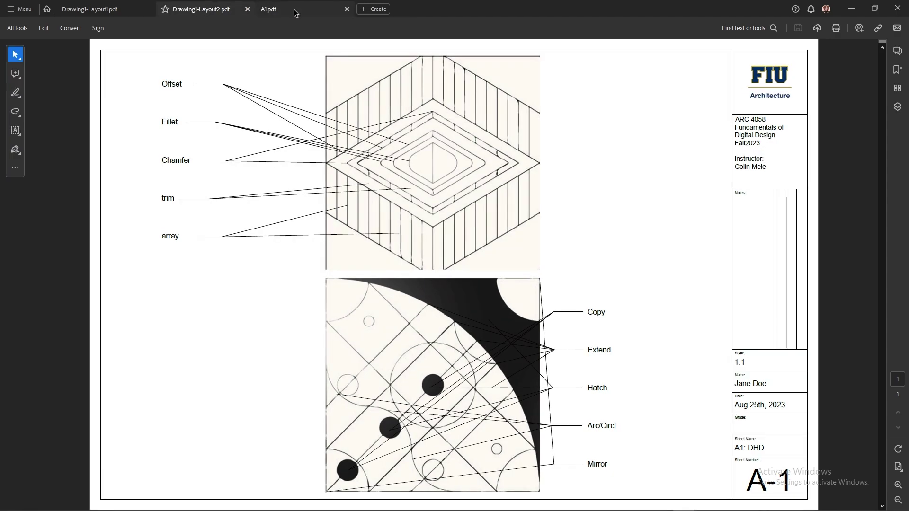
left_click(216, 11)
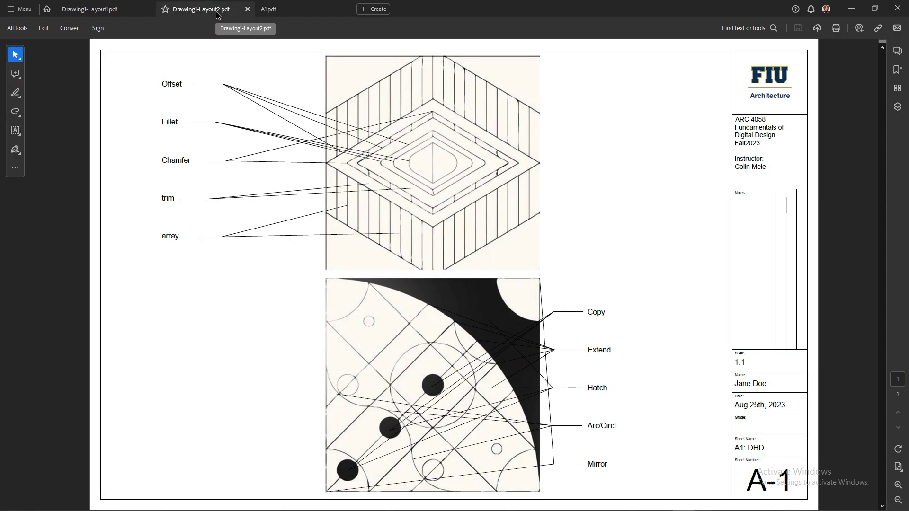
left_click(310, 10)
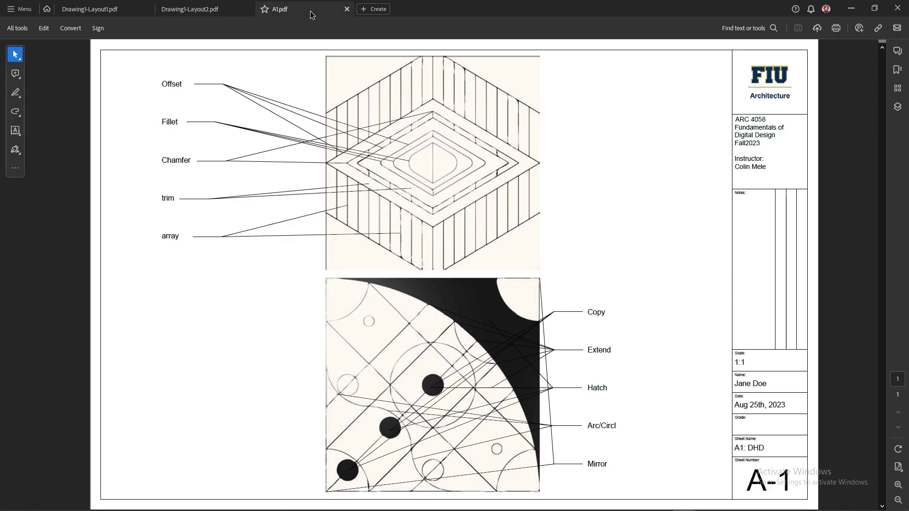
left_click(220, 8)
left_click(301, 9)
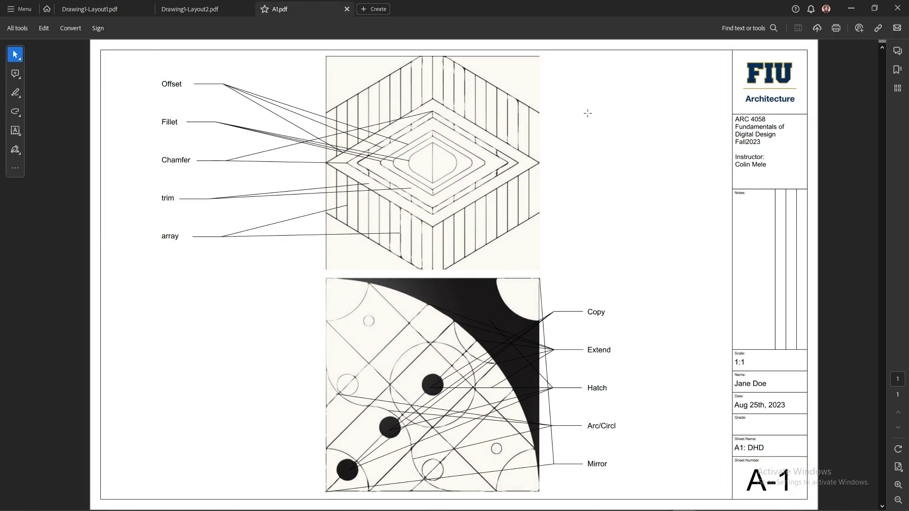
left_click(211, 9)
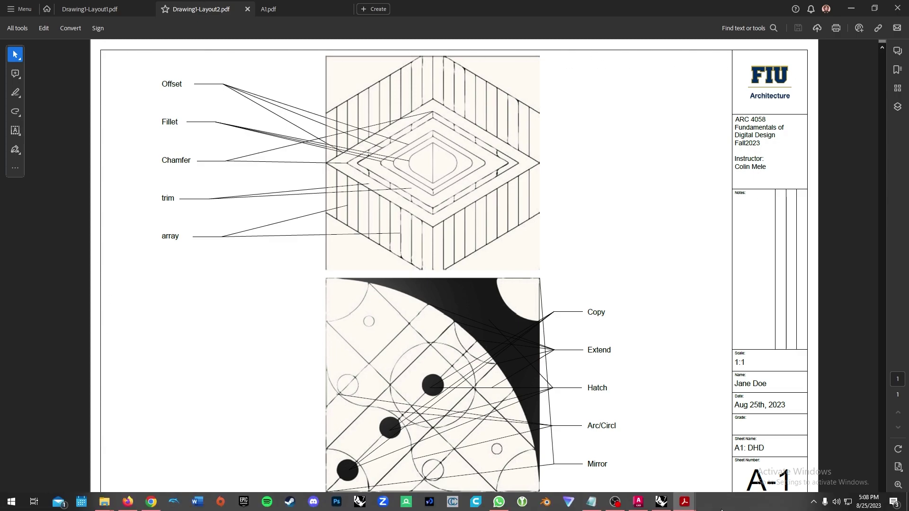
left_click(663, 503)
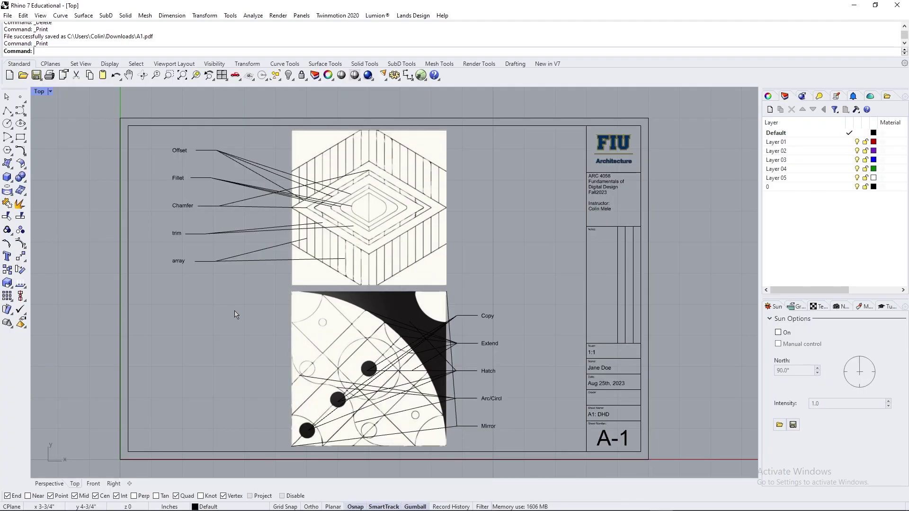
key("ctrl+p")
left_click(53, 305)
left_click(53, 306)
left_click(58, 320)
left_click(110, 417)
left_click(112, 417)
left_click(112, 417)
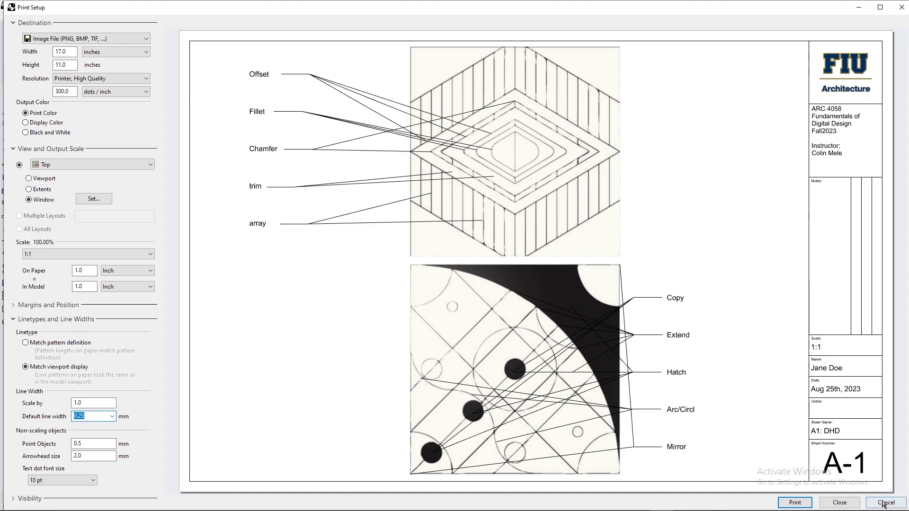
left_click(880, 502)
mouse_move(693, 509)
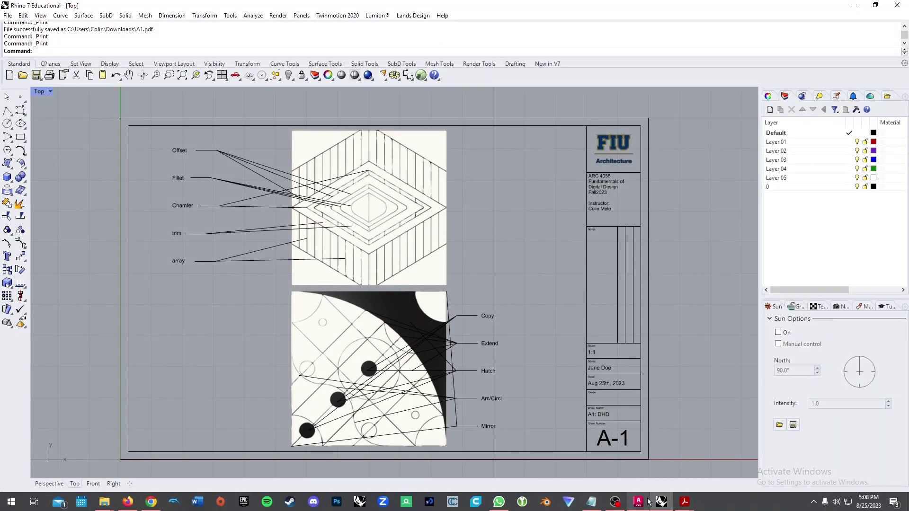
left_click(692, 464)
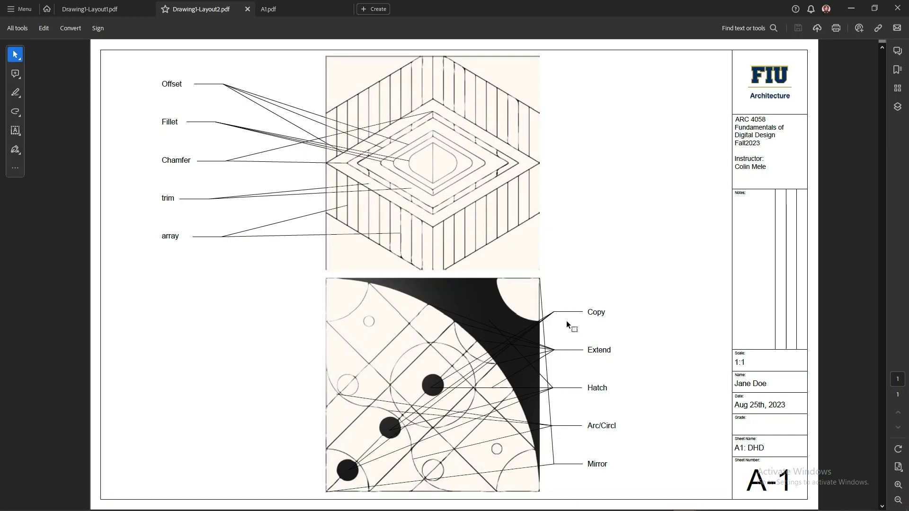
left_click(284, 9)
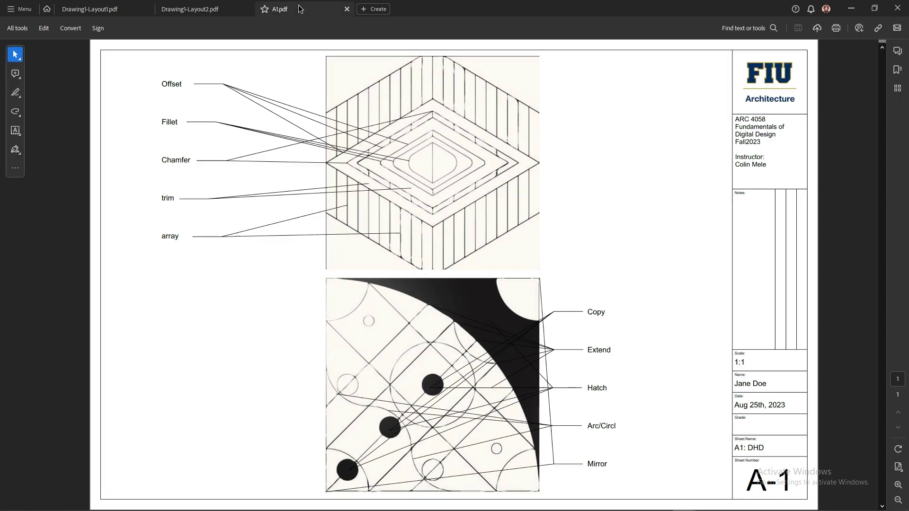
left_click(229, 10)
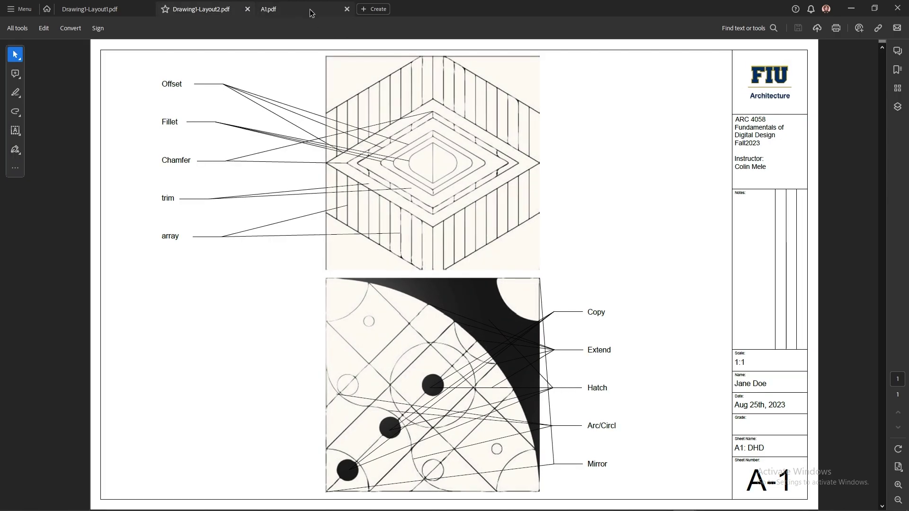
left_click(288, 9)
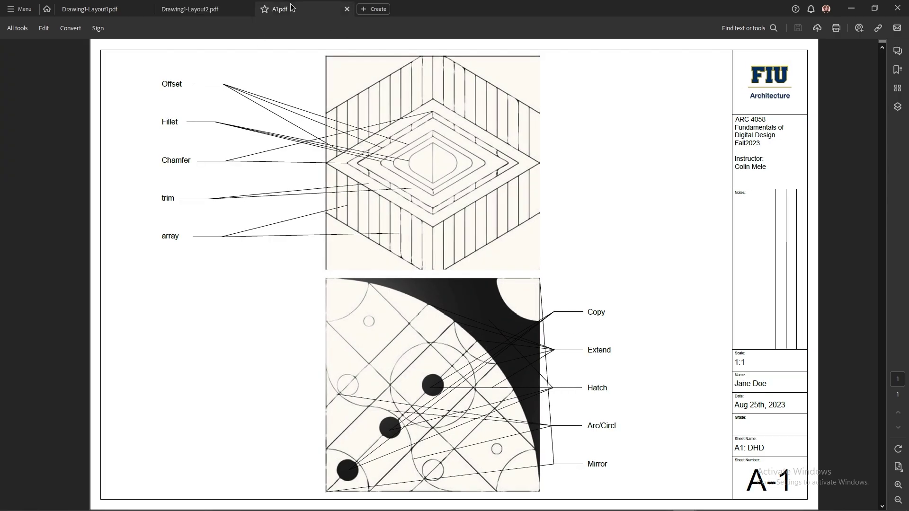
left_click(859, 8)
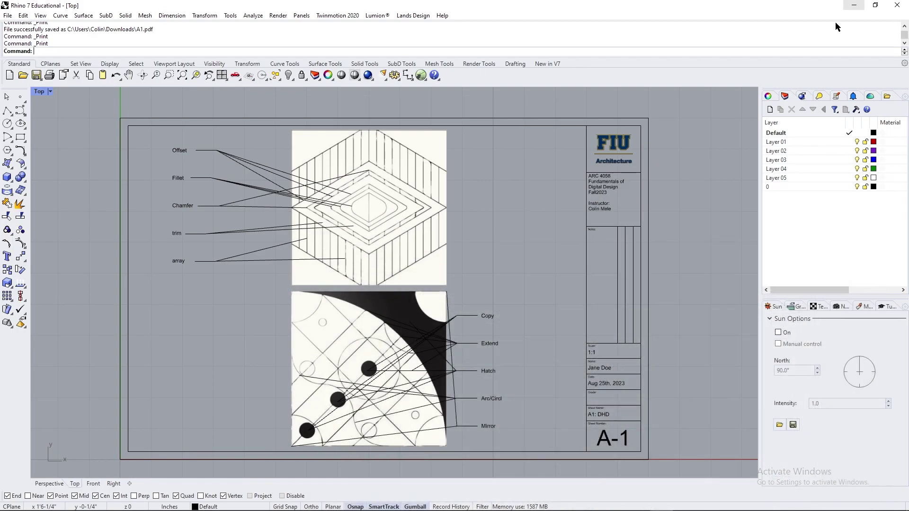